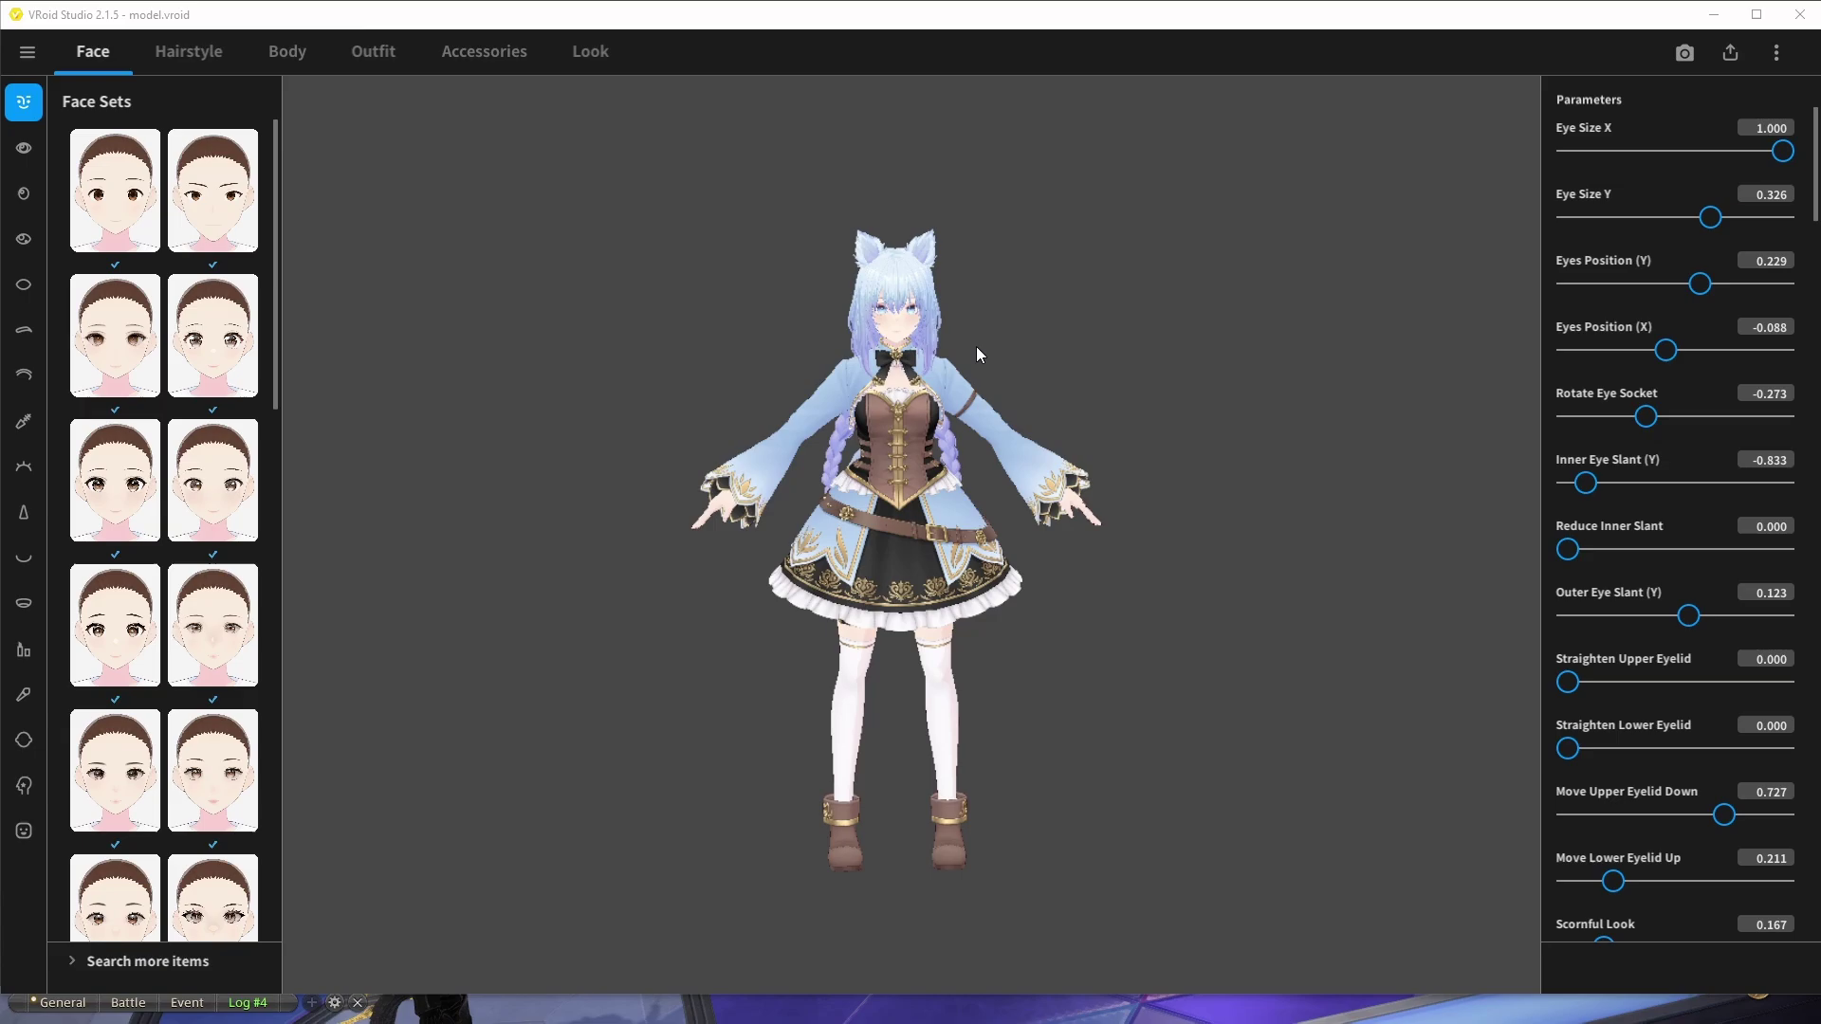
# Open the VRM export for the model and review the polygon reduction options.
pyautogui.moveTo(958, 332); pyautogui.dragTo(998, 356, button='middle')
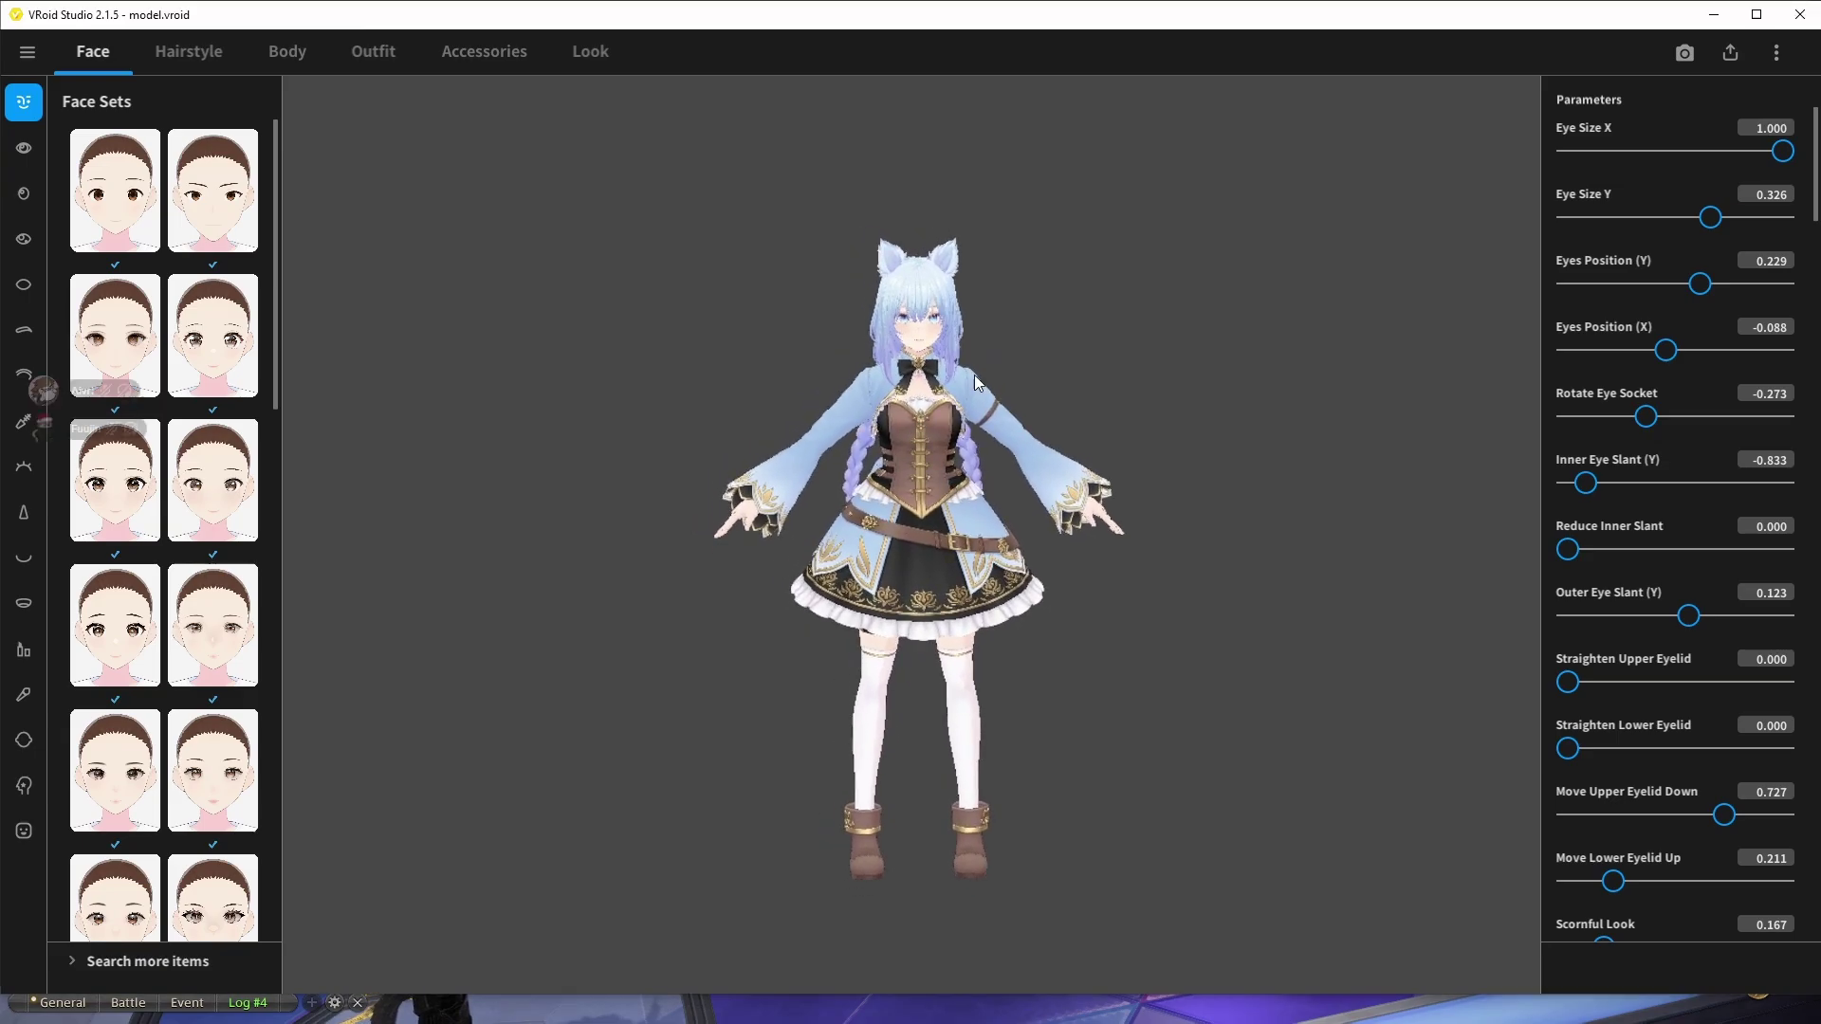
pyautogui.click(1729, 54)
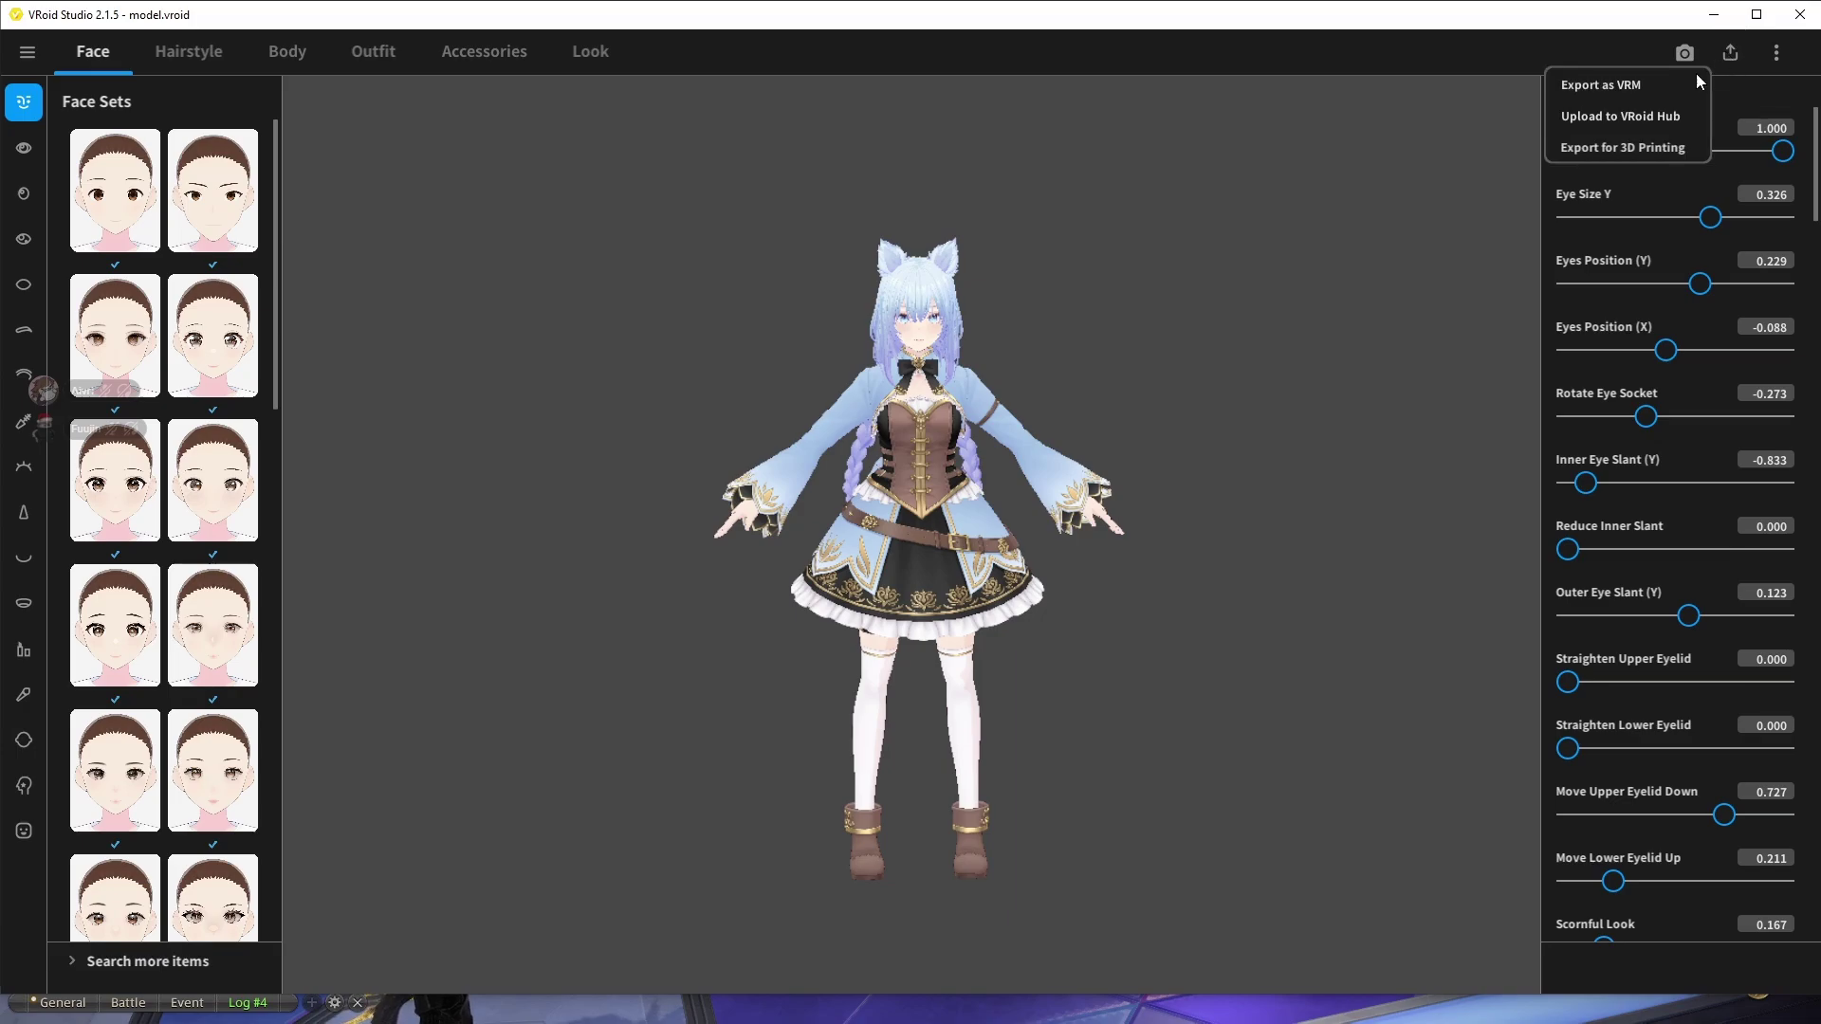
pyautogui.click(1603, 86)
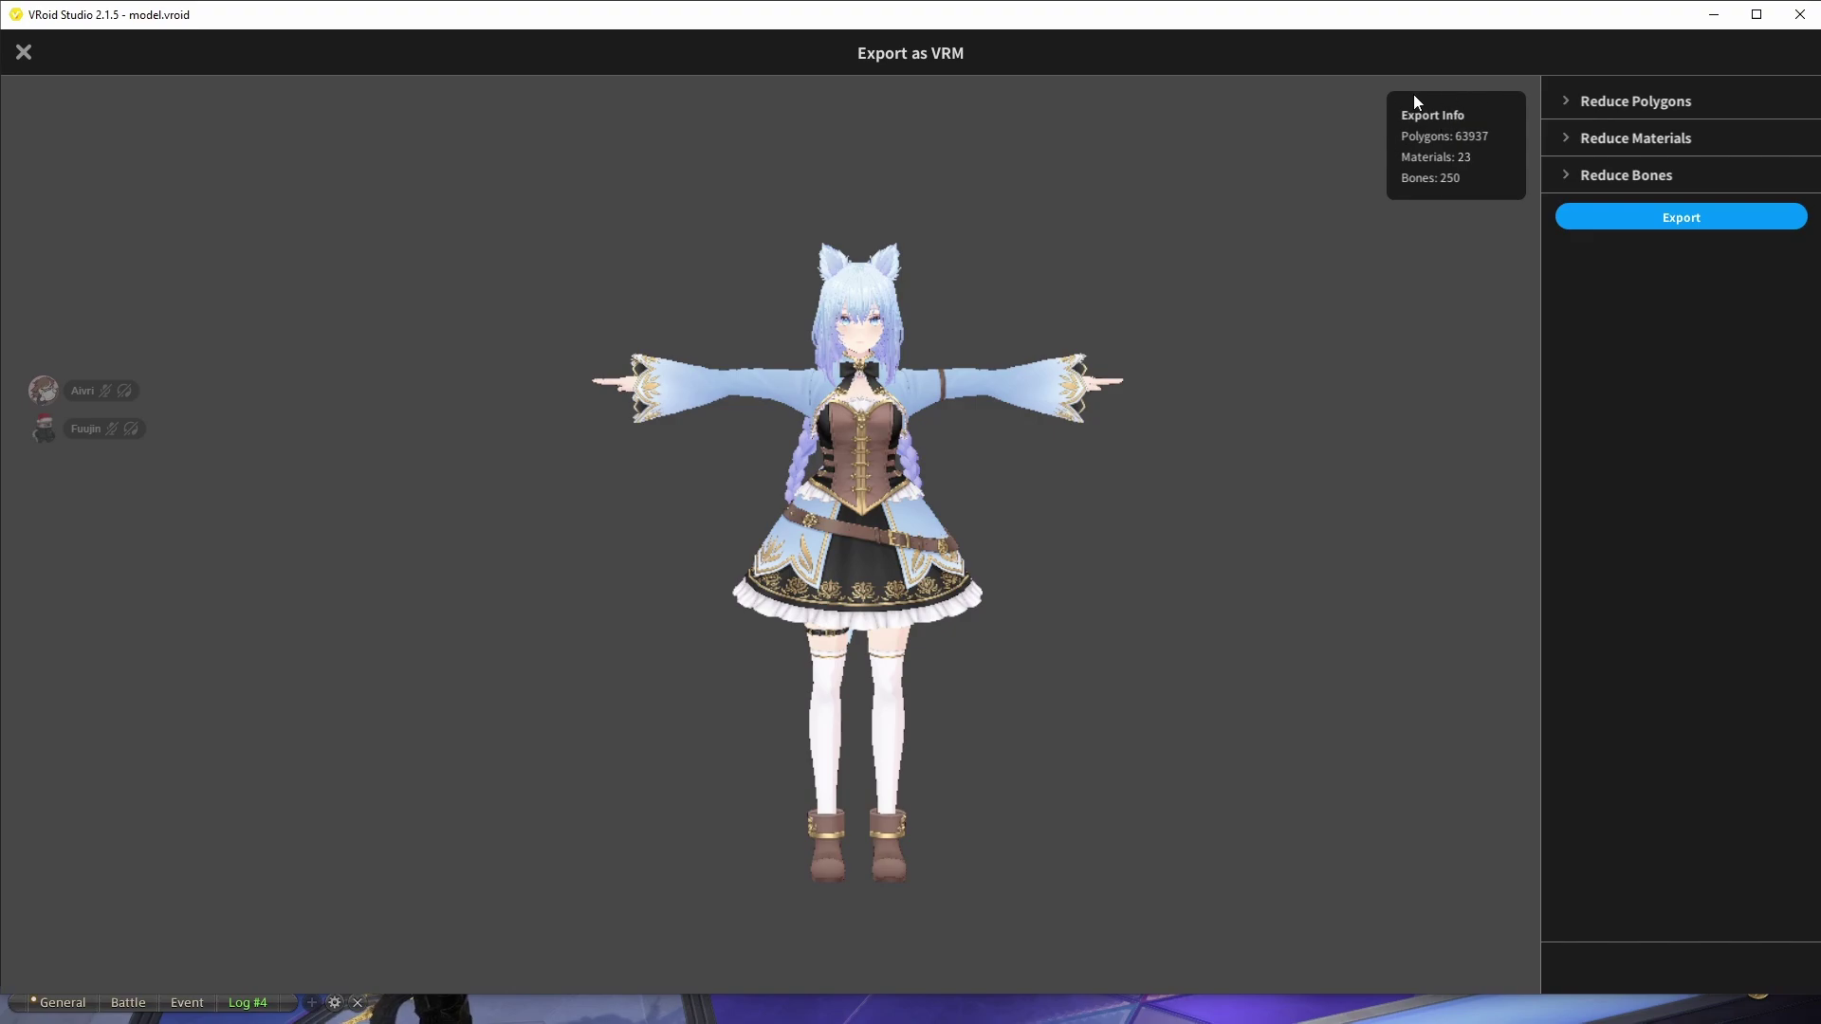
pyautogui.click(1568, 97)
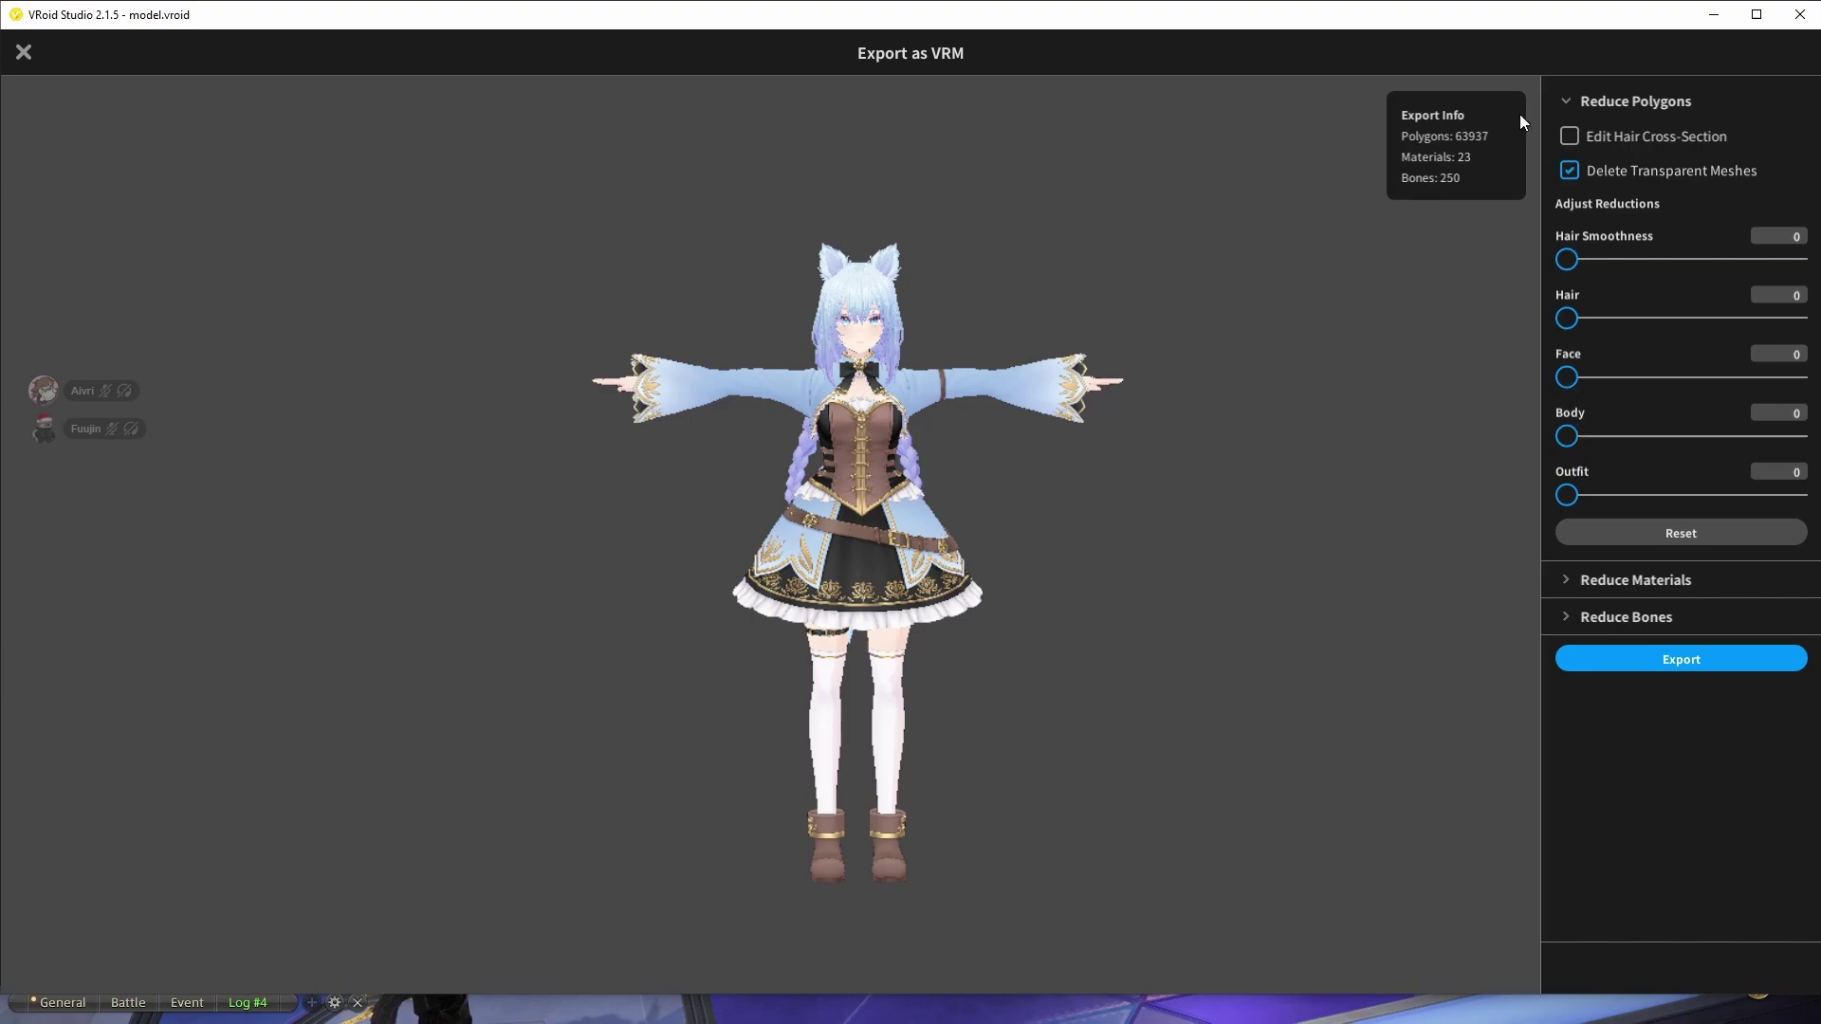
pyautogui.click(1568, 95)
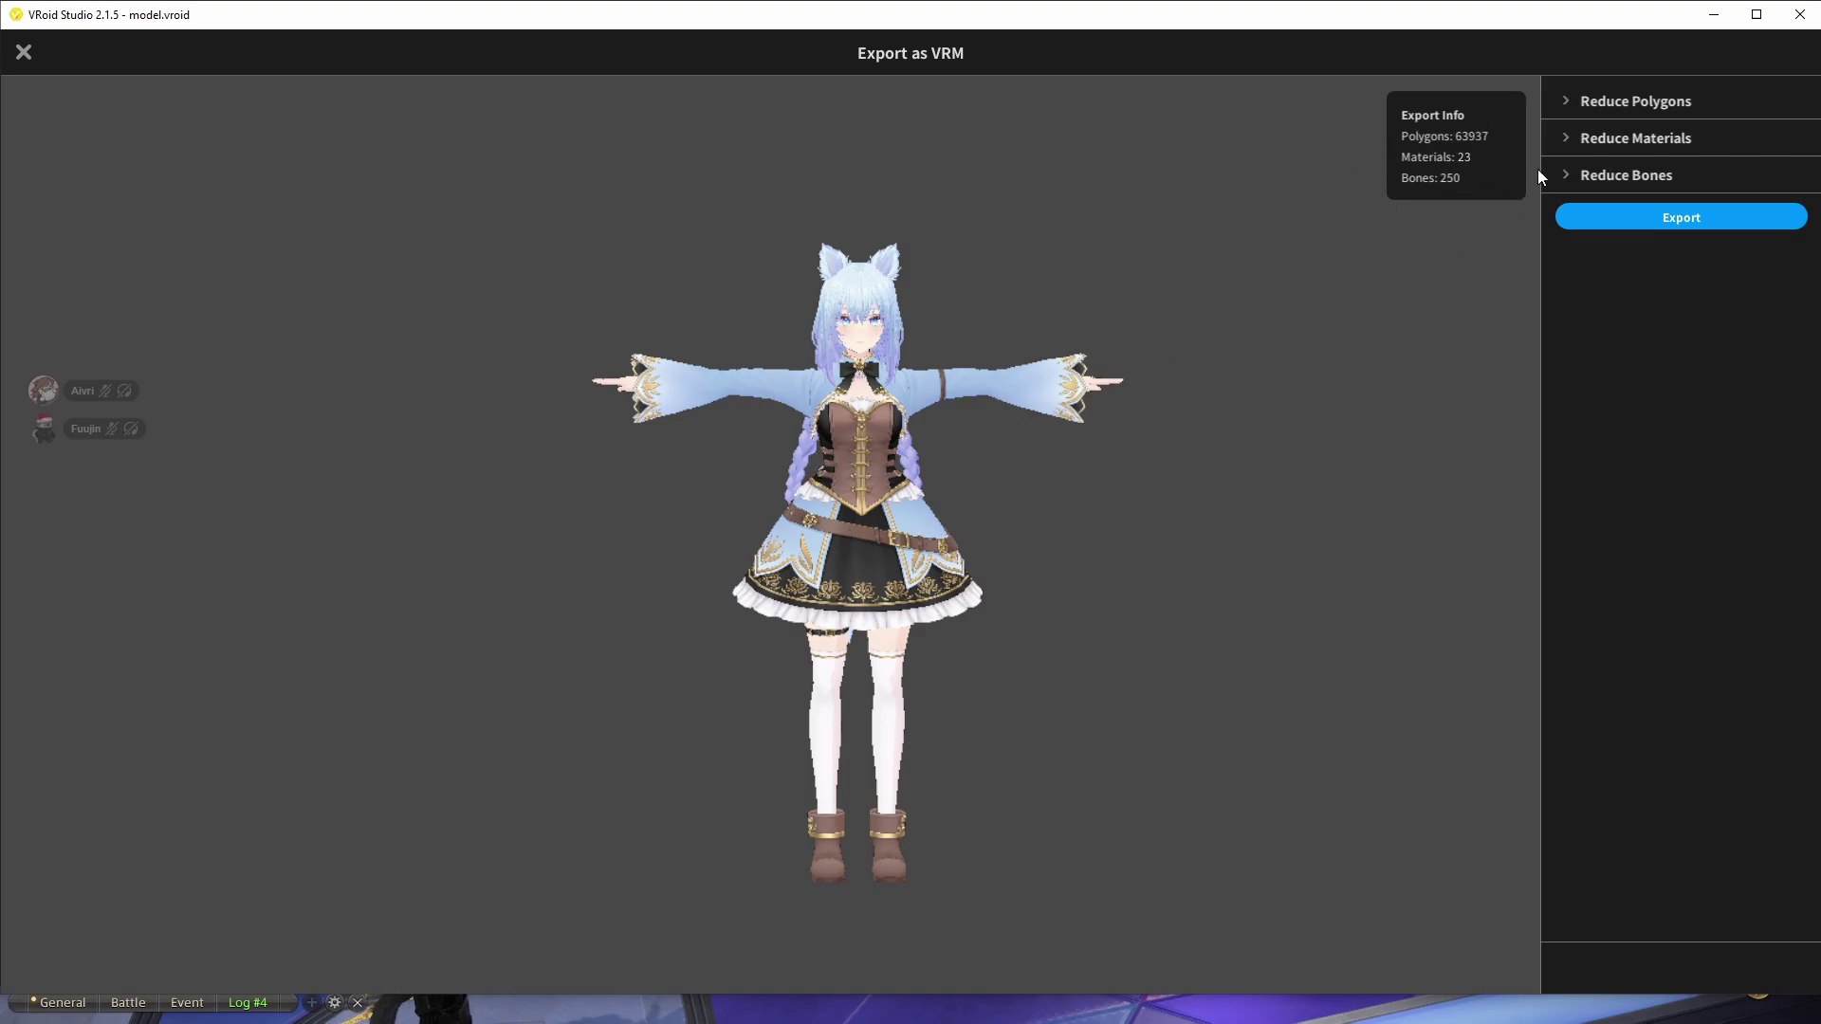
# Reduce the number of materials in the VRM export to 2.
pyautogui.click(1563, 138)
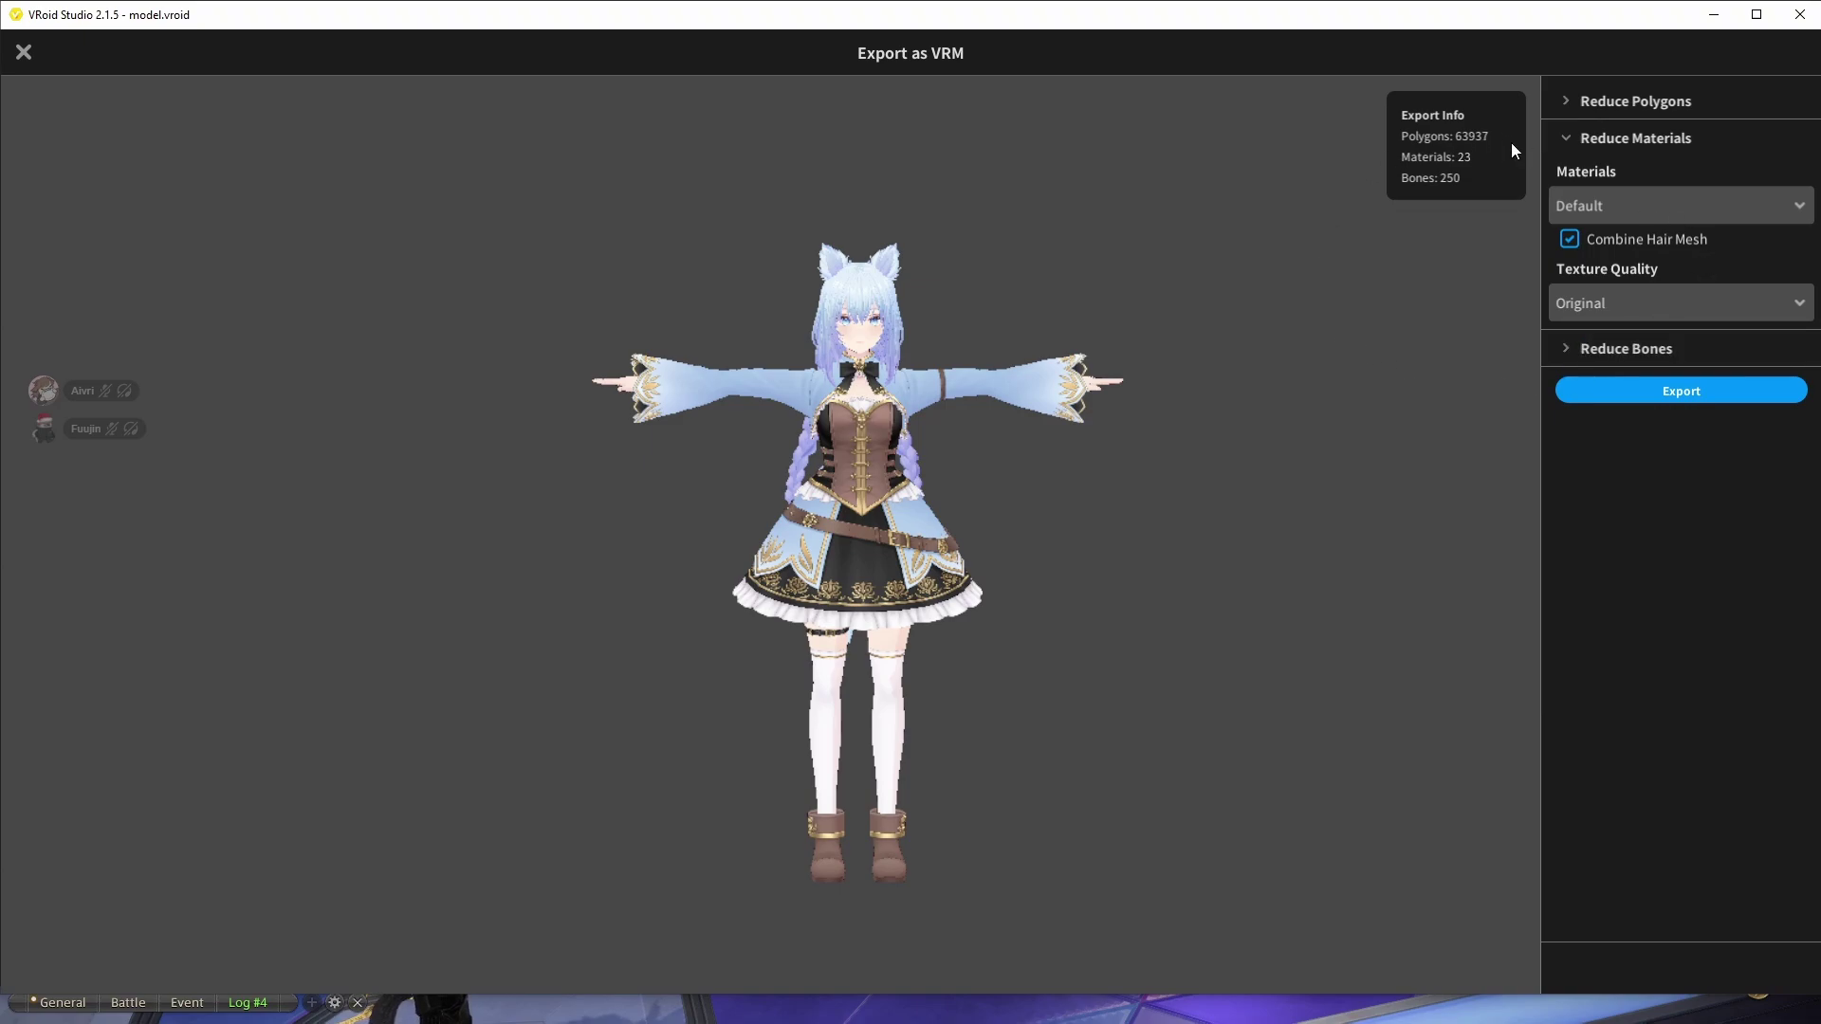
pyautogui.click(1563, 136)
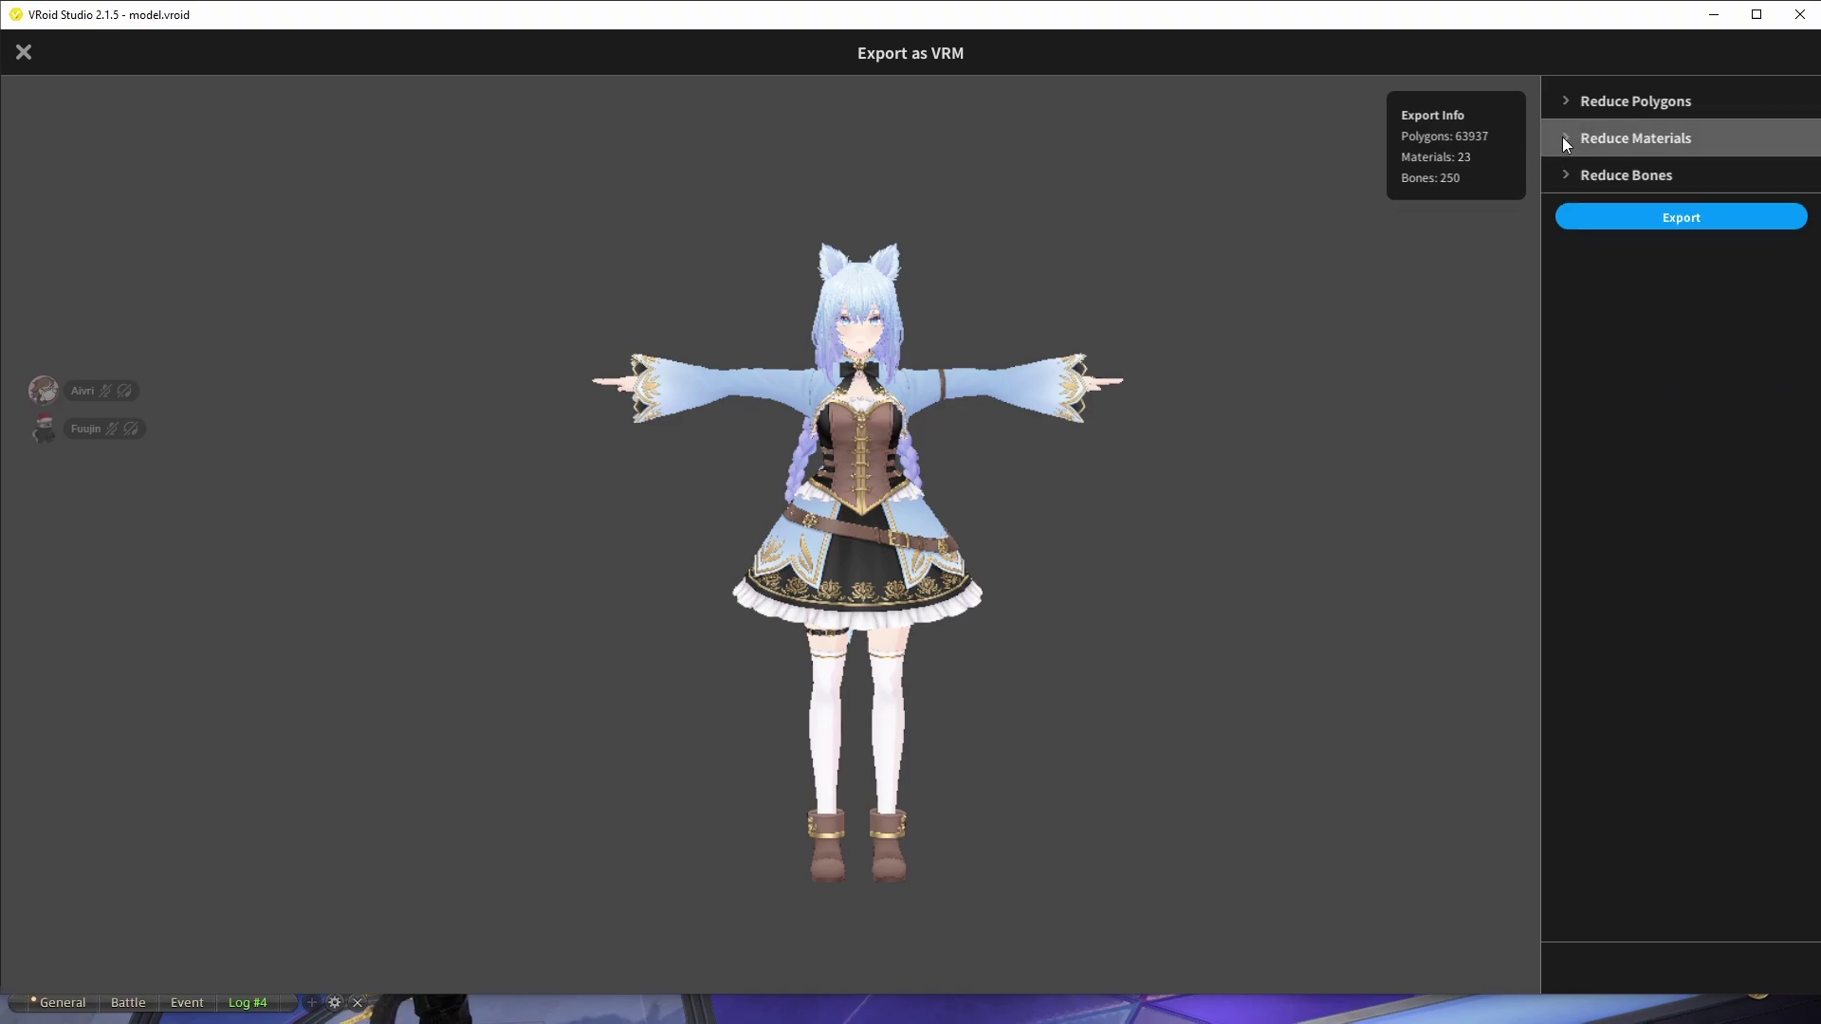
pyautogui.click(1562, 137)
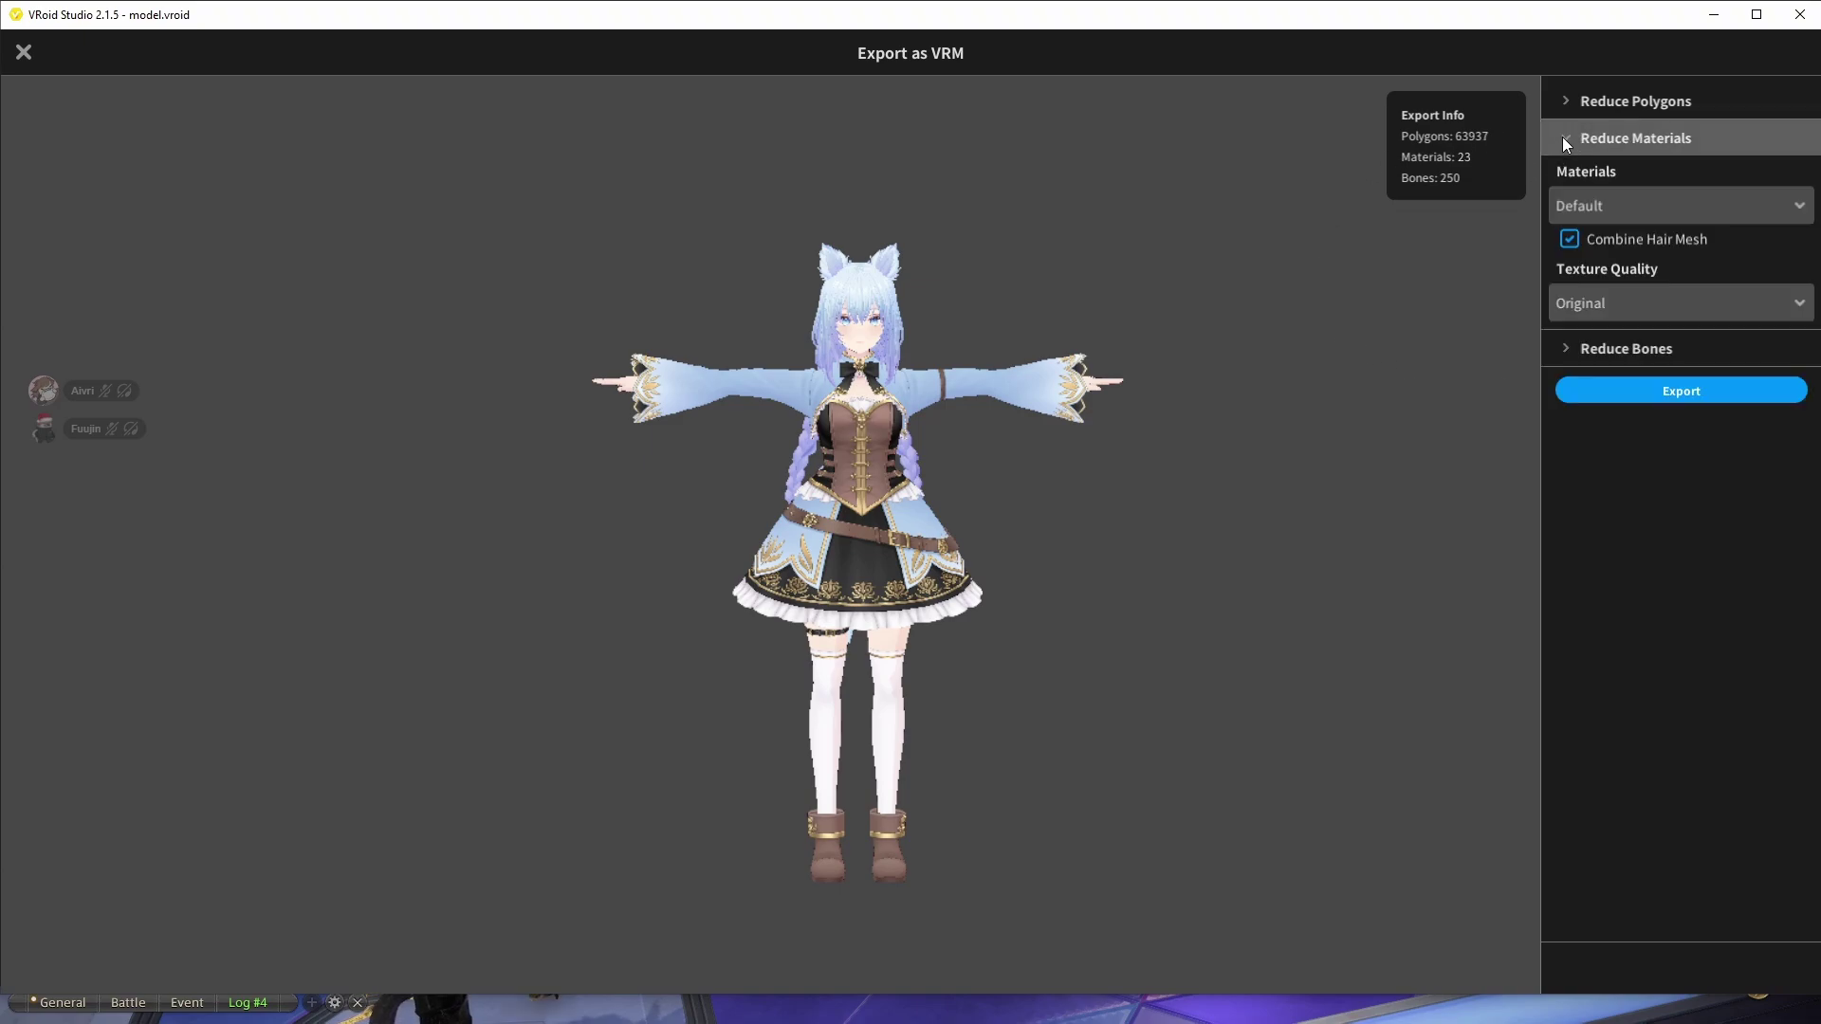
pyautogui.click(1586, 207)
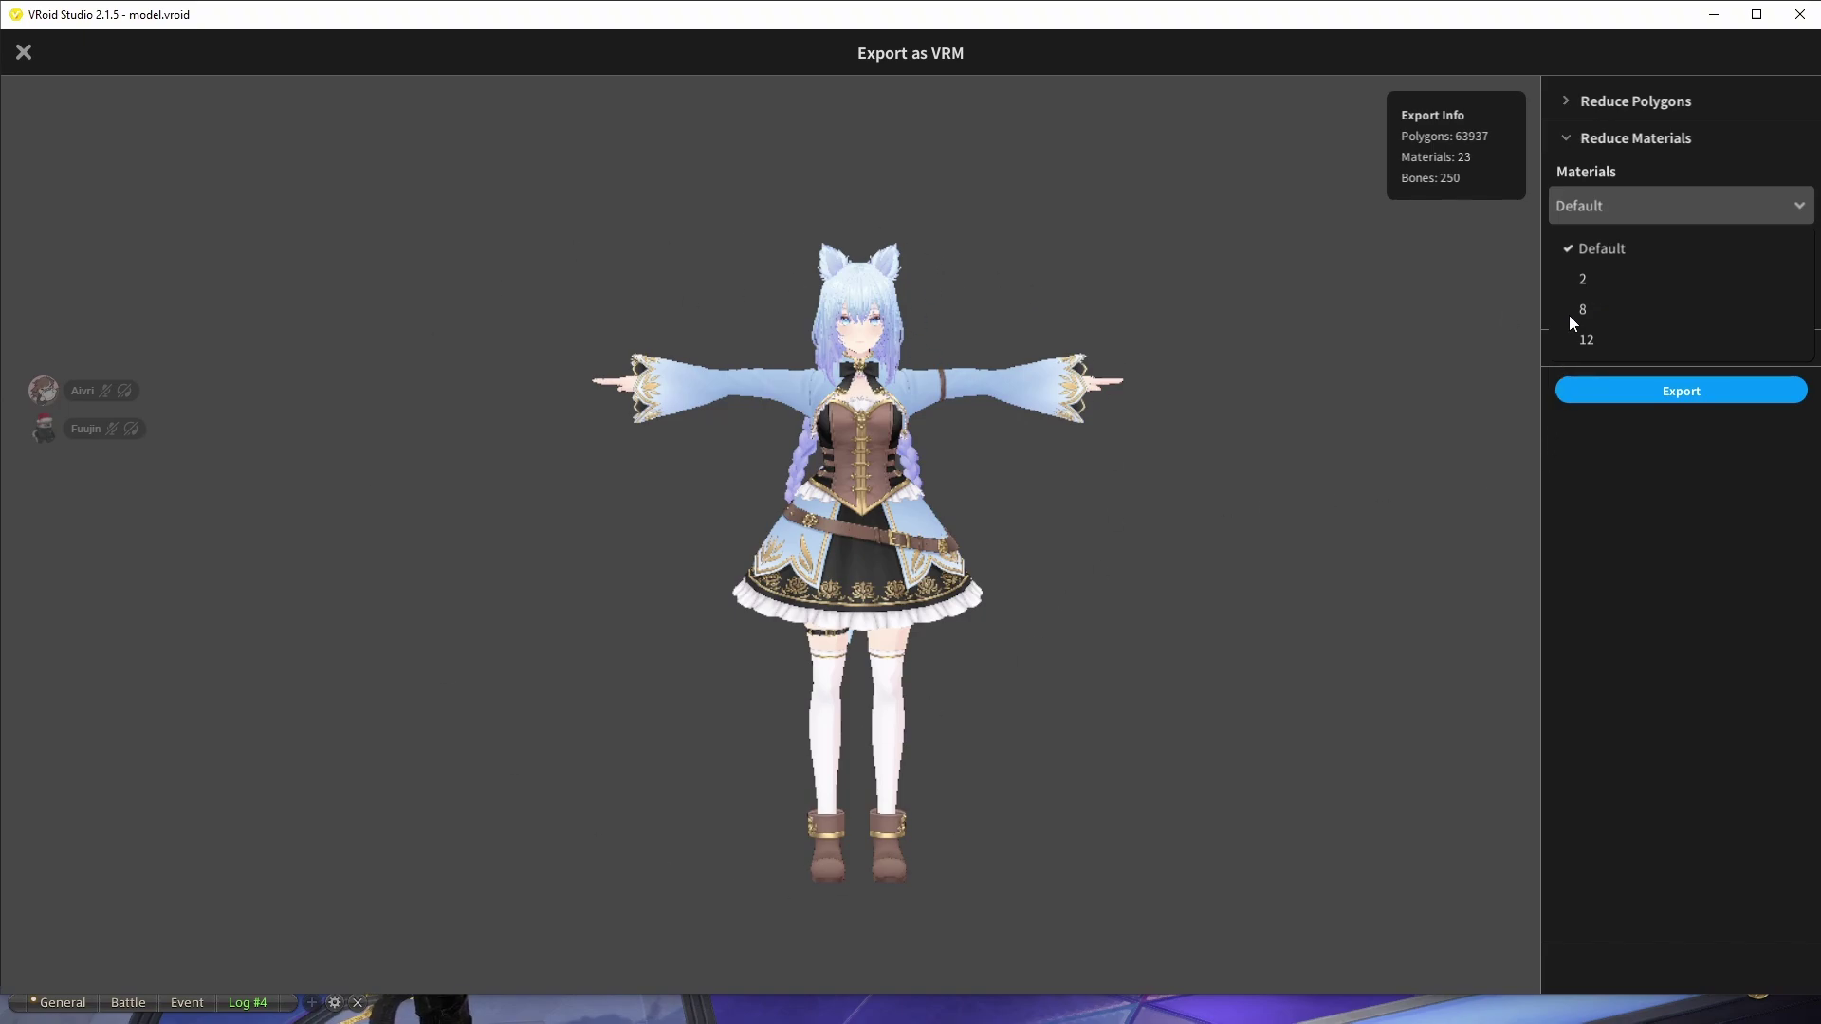
pyautogui.click(1581, 281)
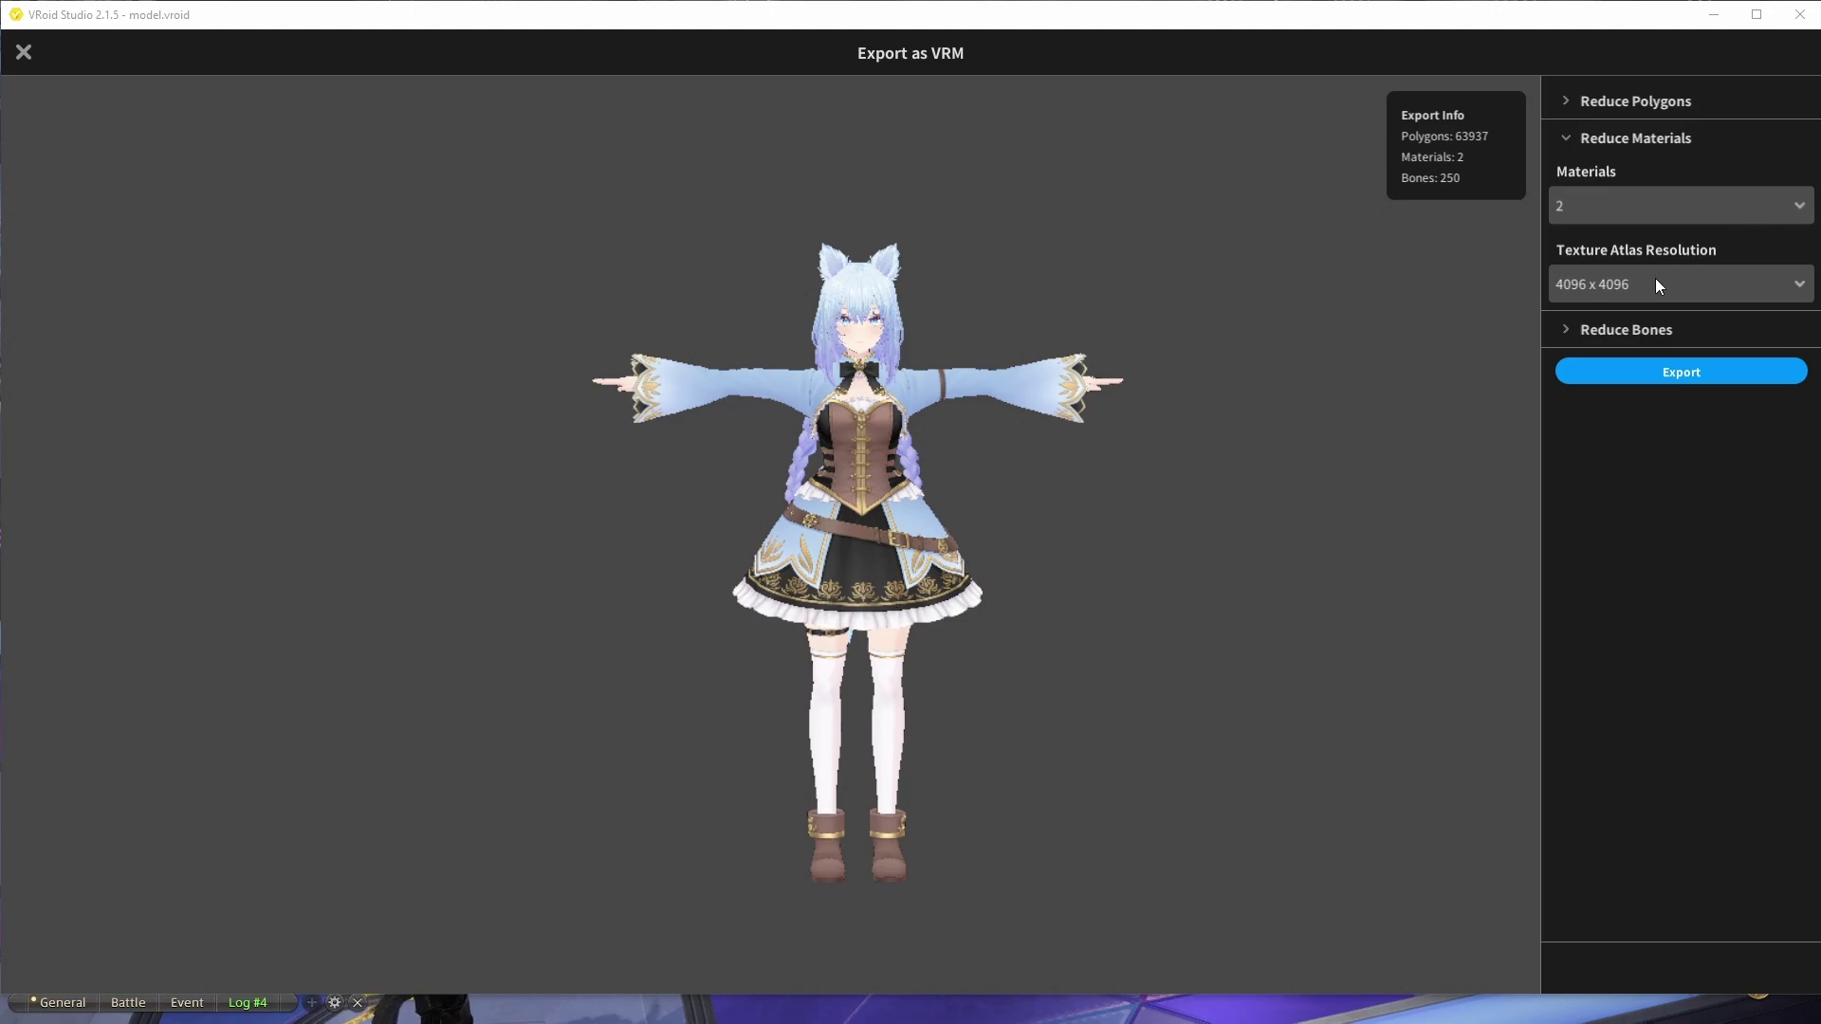
# Check the available texture atlas resolutions and the hair bone reduction setting.
pyautogui.click(1624, 287)
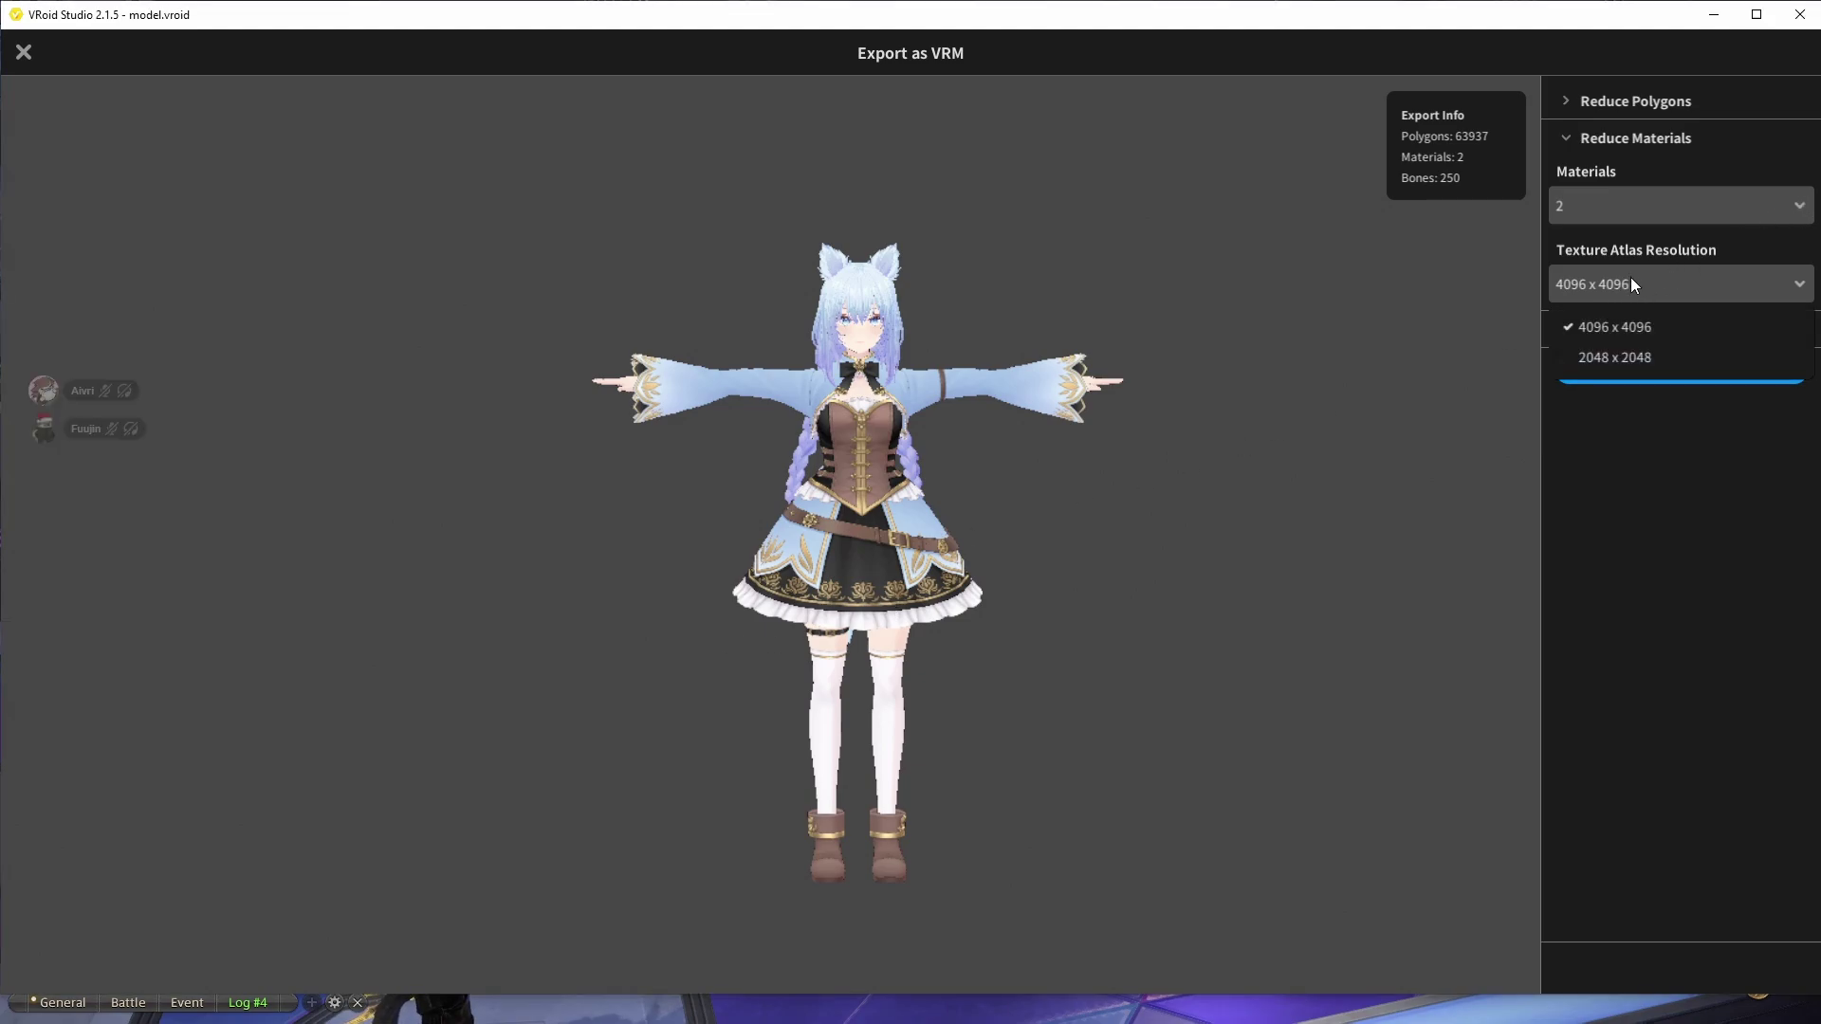
pyautogui.click(1618, 253)
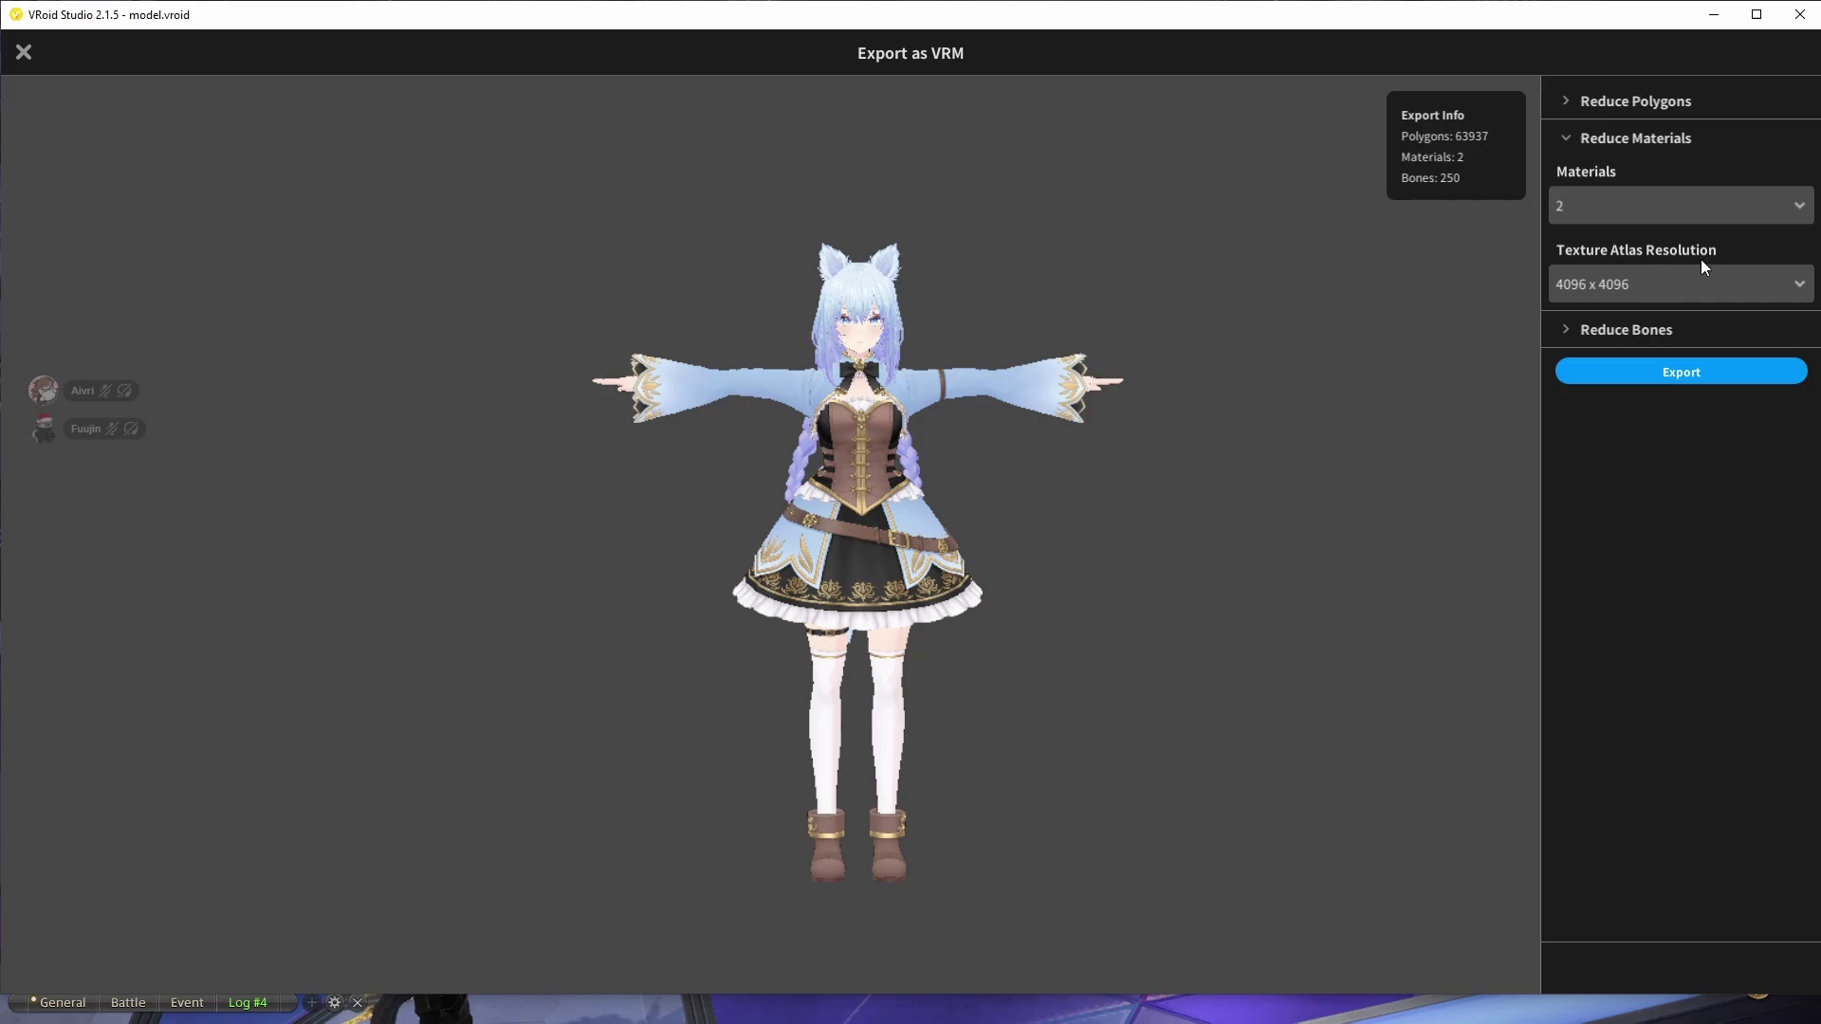
pyautogui.click(1567, 330)
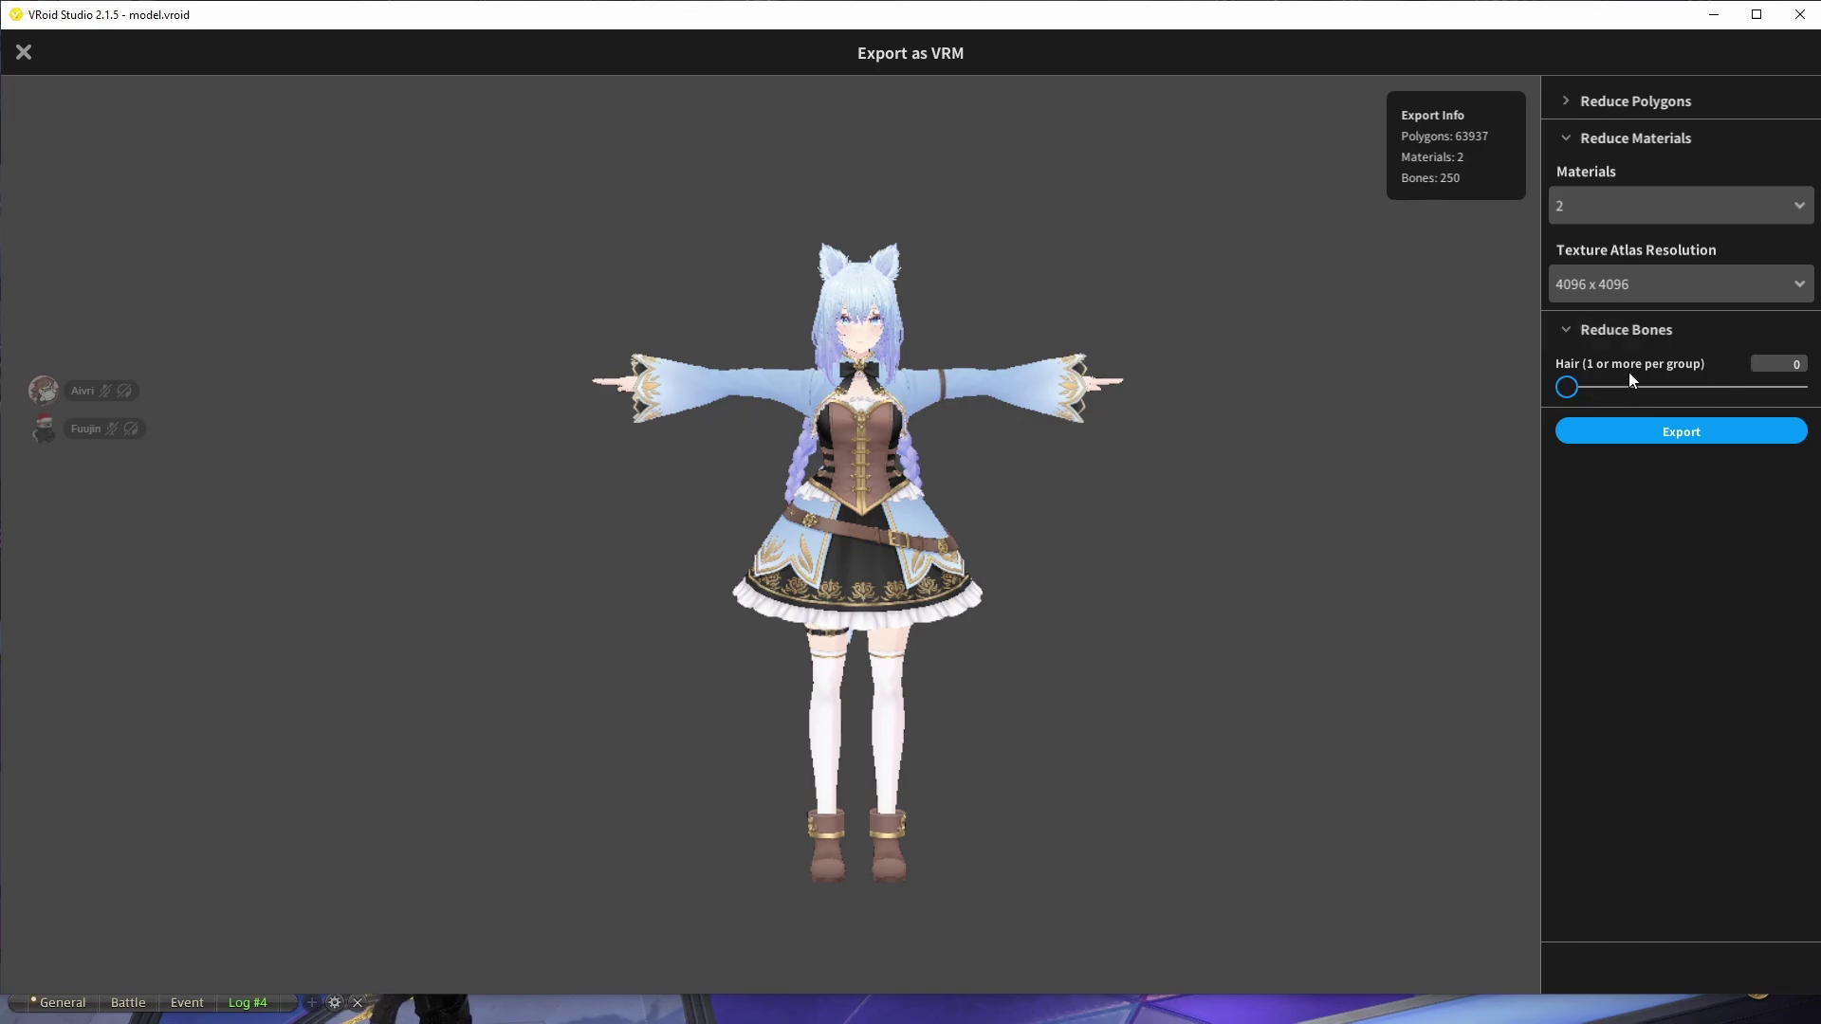
pyautogui.click(1567, 326)
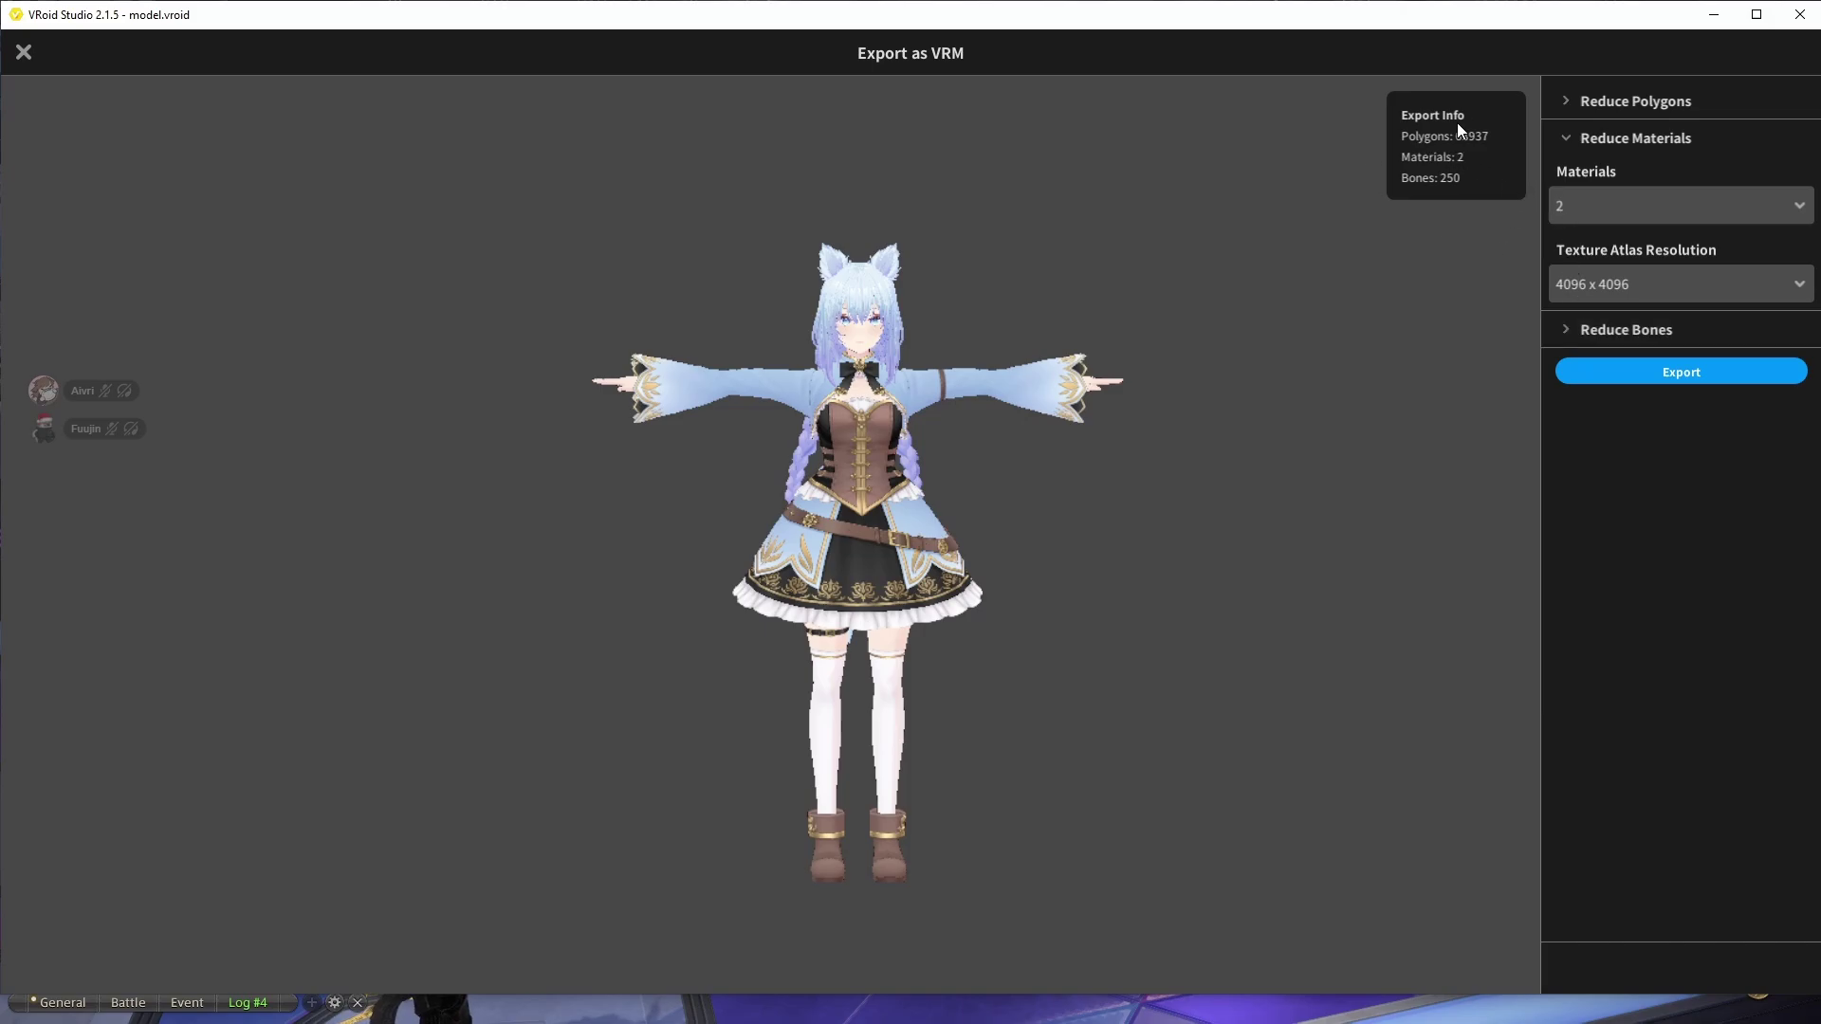
# Review the VRM settings, including avatar information, personality permissions and license, and export in VRM0.0 format.
pyautogui.click(1642, 372)
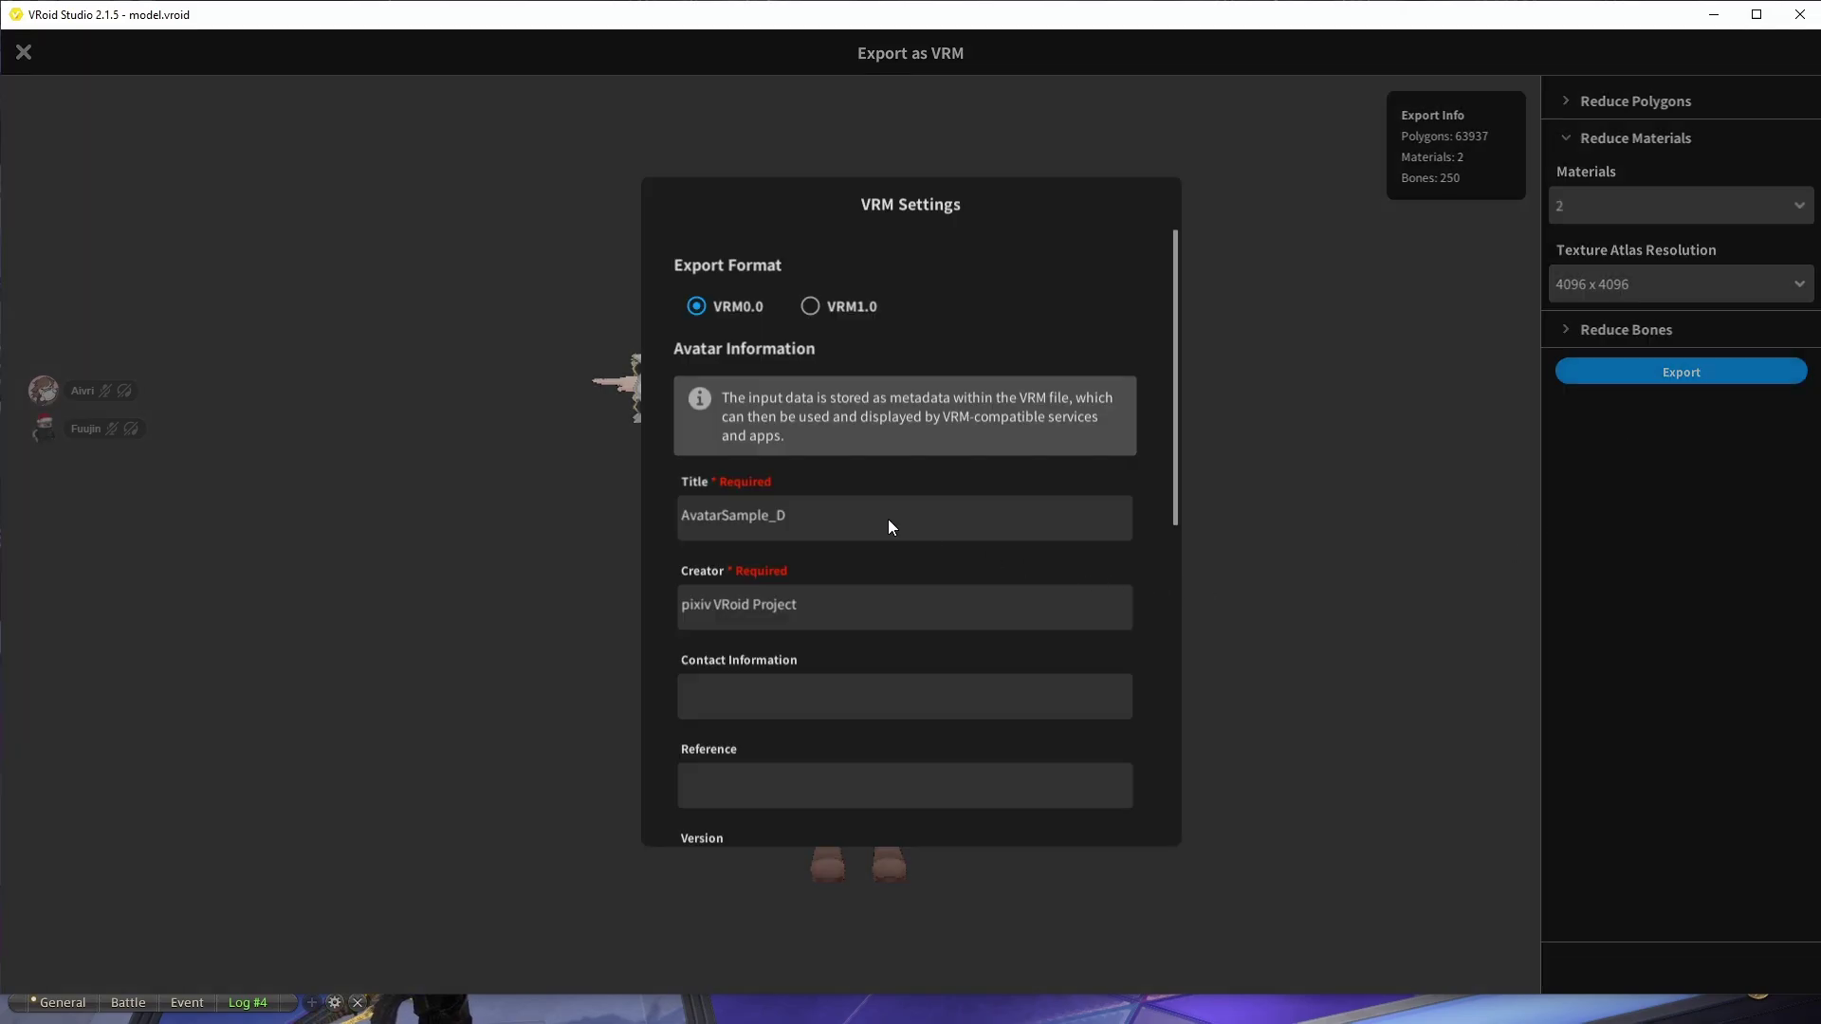
pyautogui.scroll(-10, 827, 440)
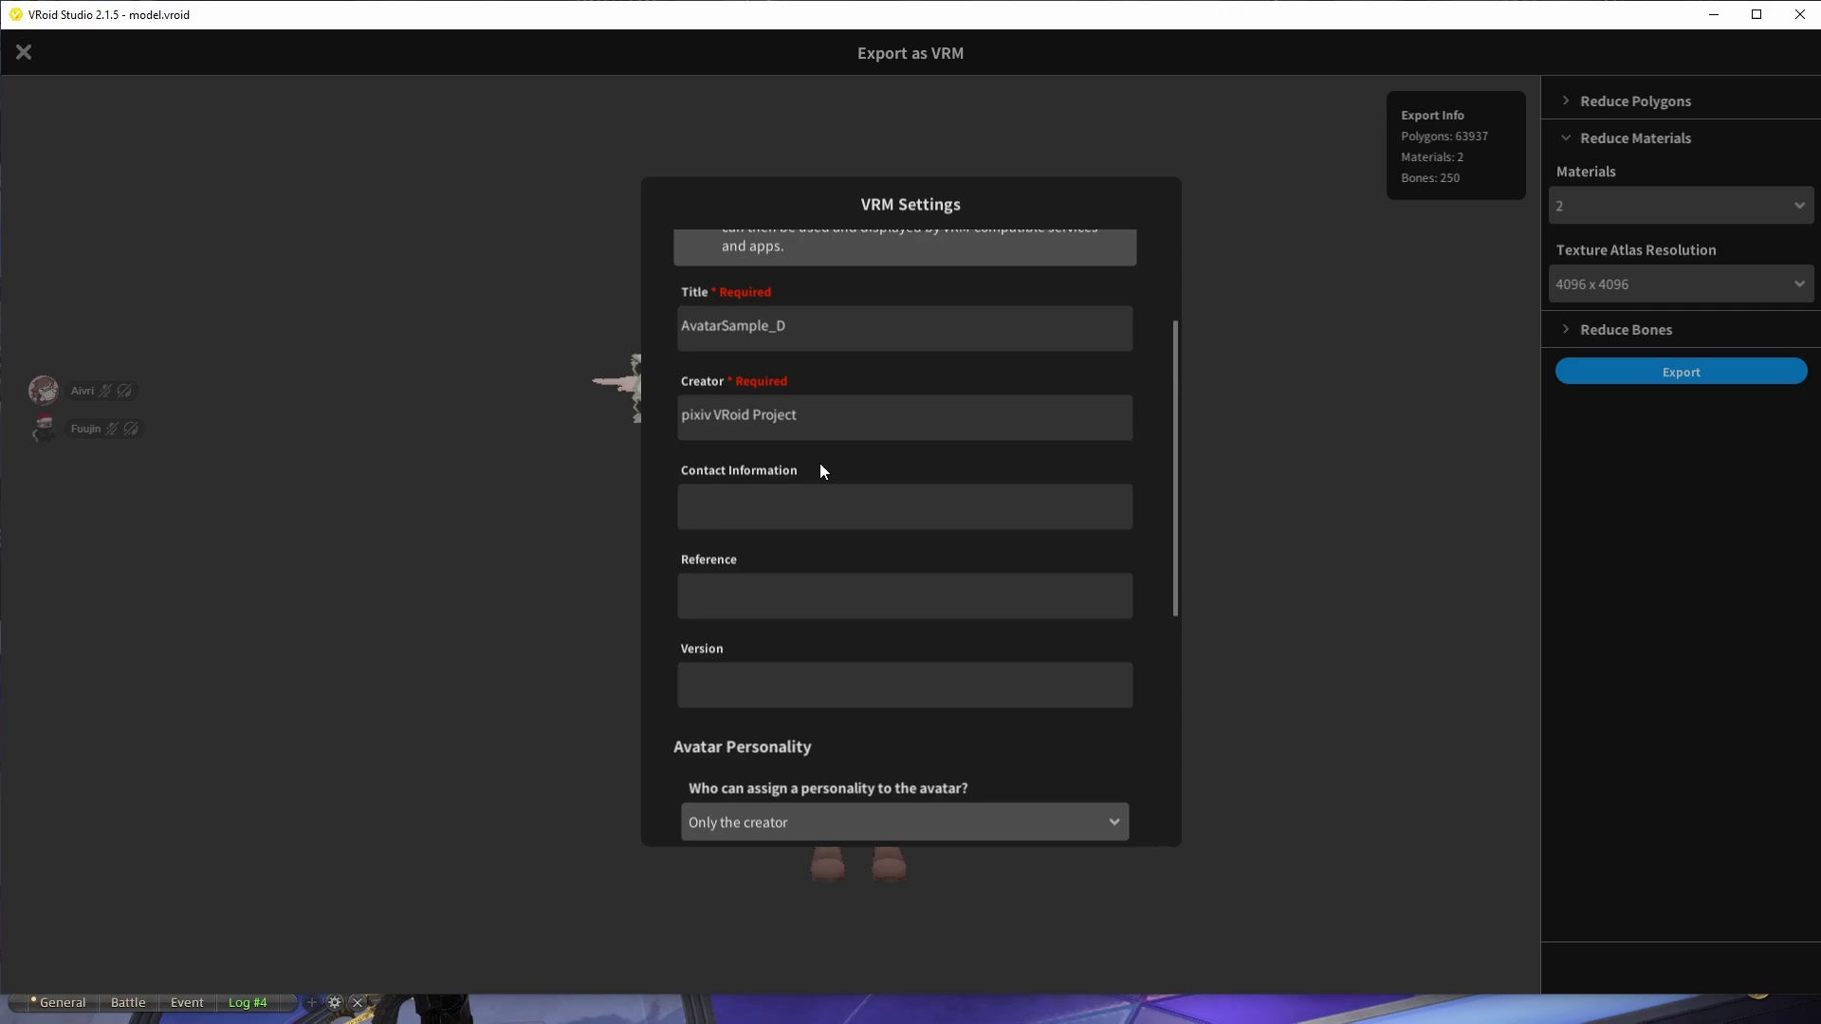
pyautogui.scroll(-2, 811, 632)
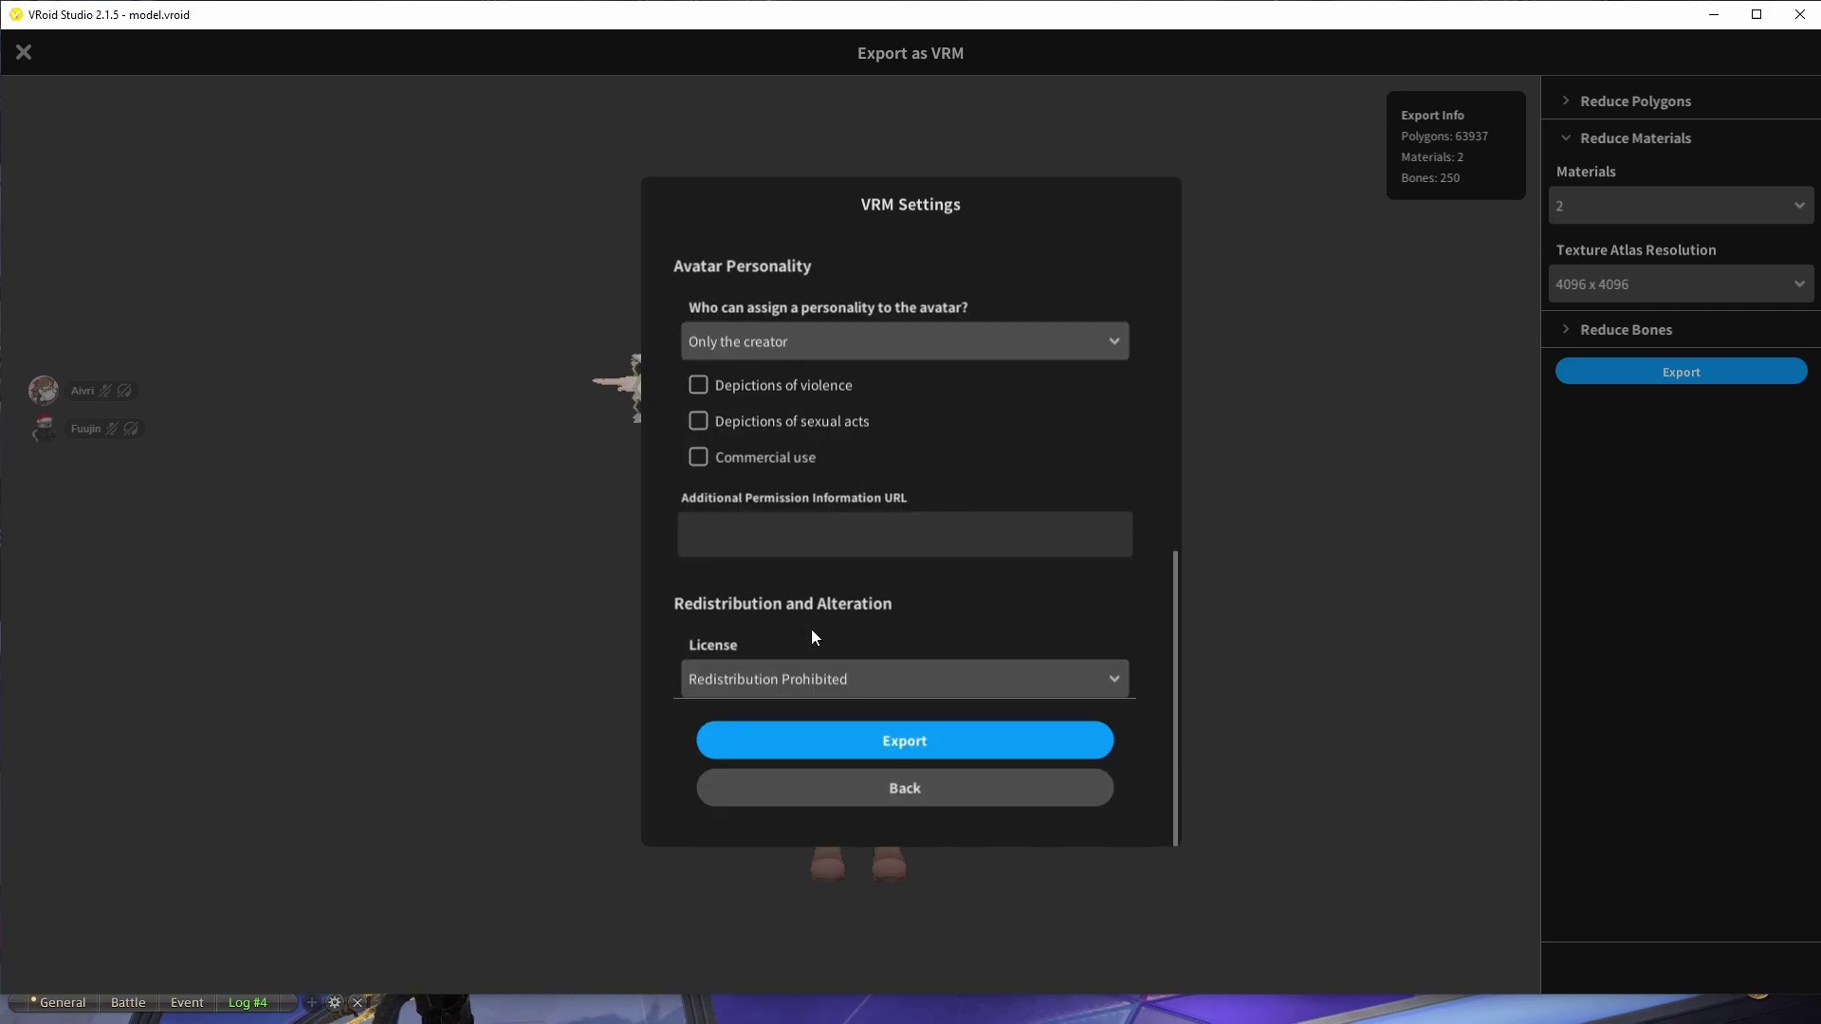
pyautogui.click(847, 758)
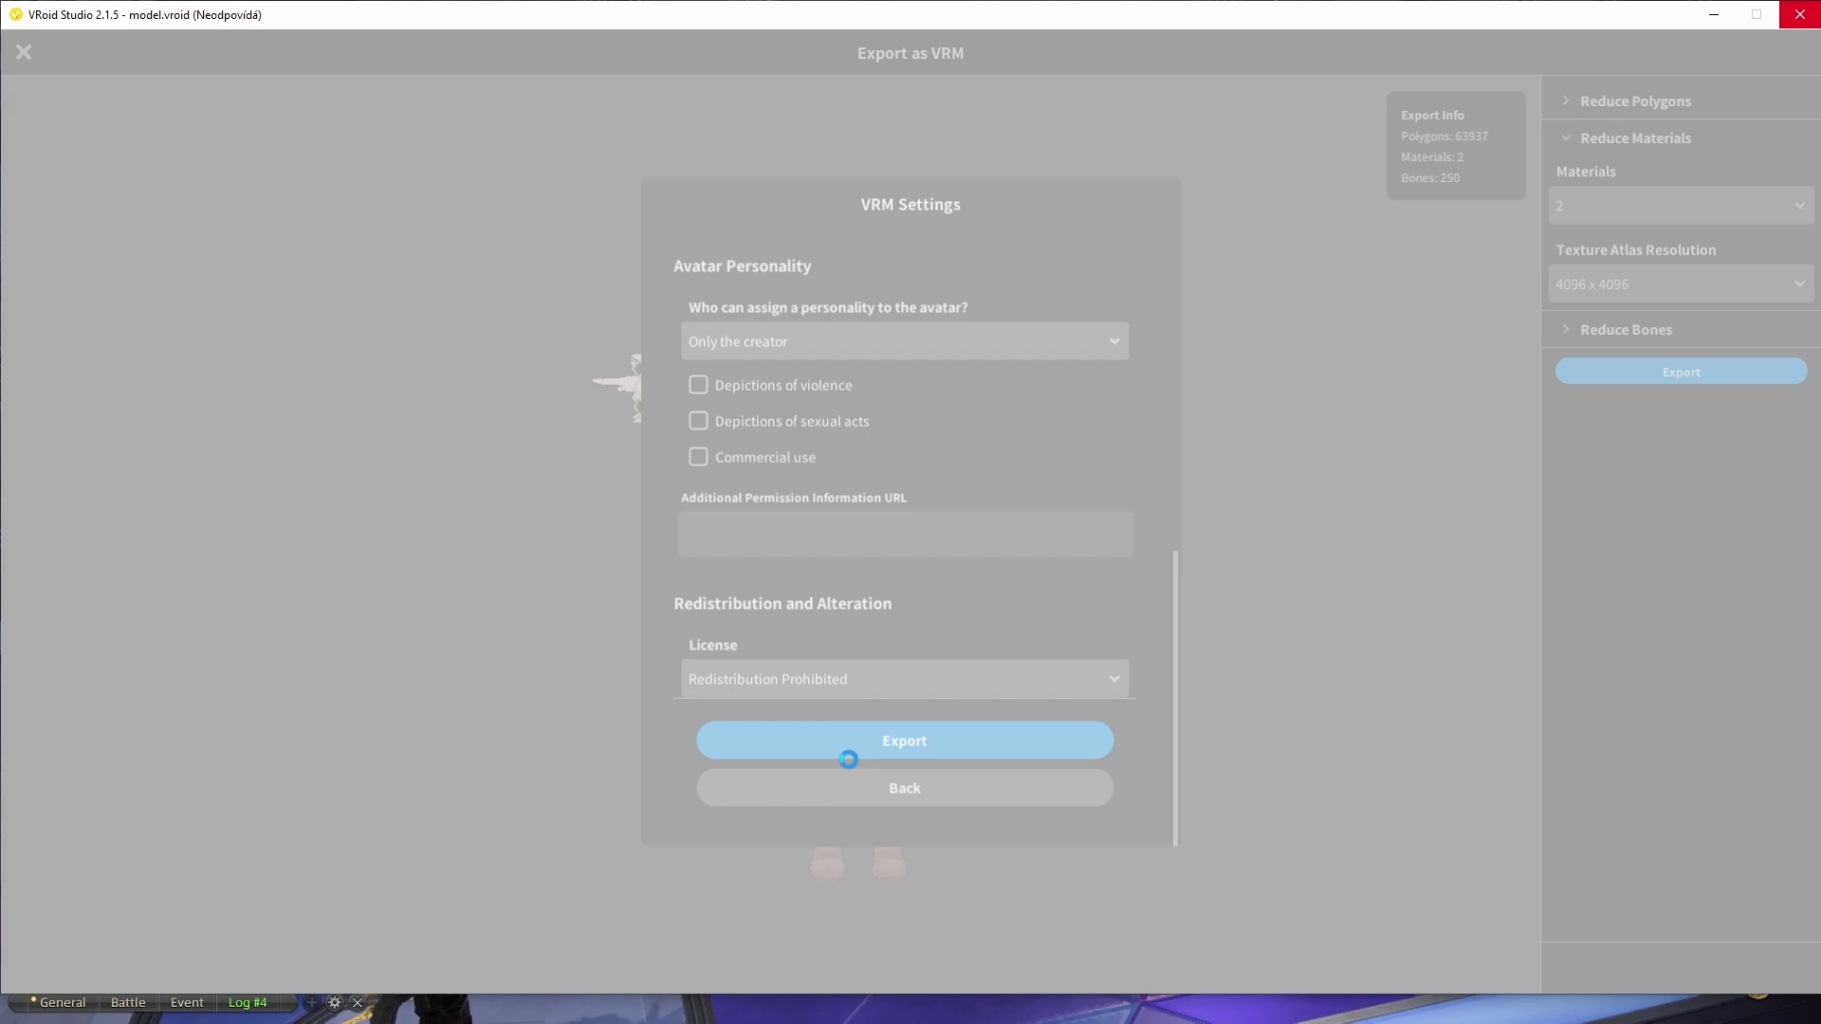
# Save the exported avatar as AvatarSample_D_.vrm in the AVatars folder on the Expansion (E:) drive.
pyautogui.hotkey('alt', 'Tab')
pyautogui.hotkey('alt', 'Tab')
pyautogui.hotkey('alt', 'Tab')
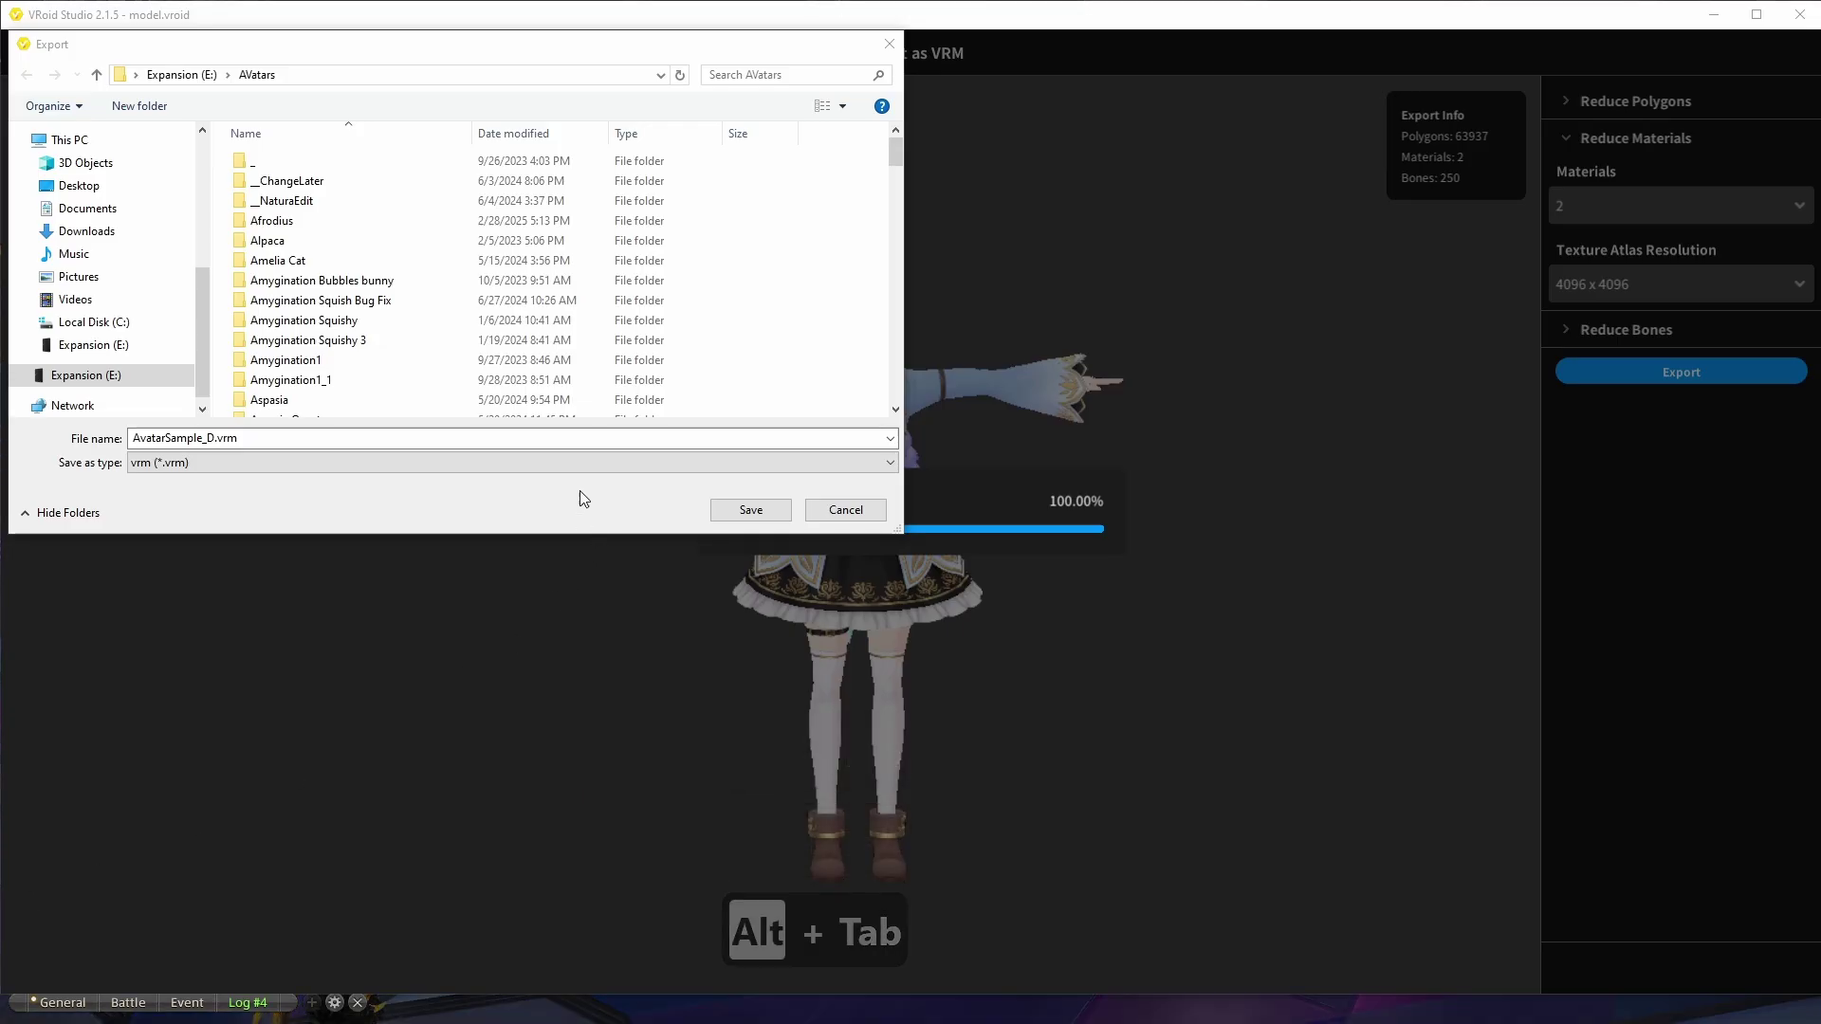
pyautogui.click(242, 433)
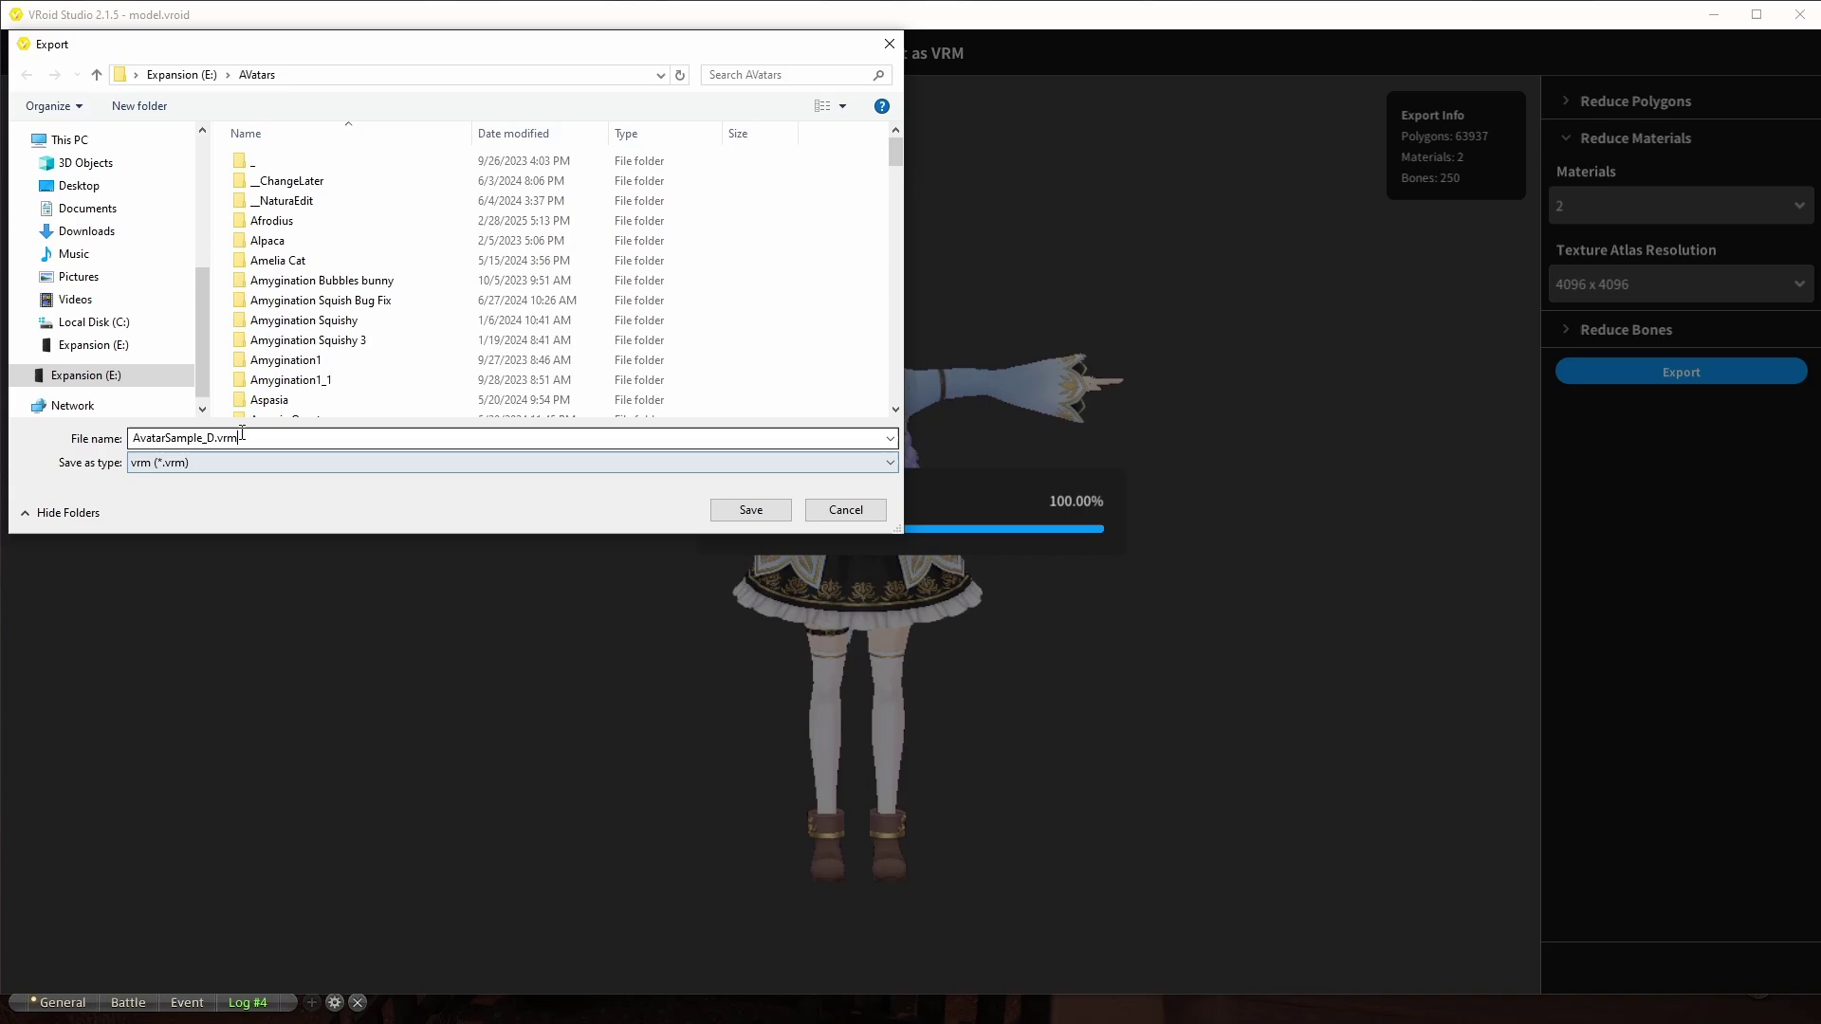
pyautogui.click(214, 438)
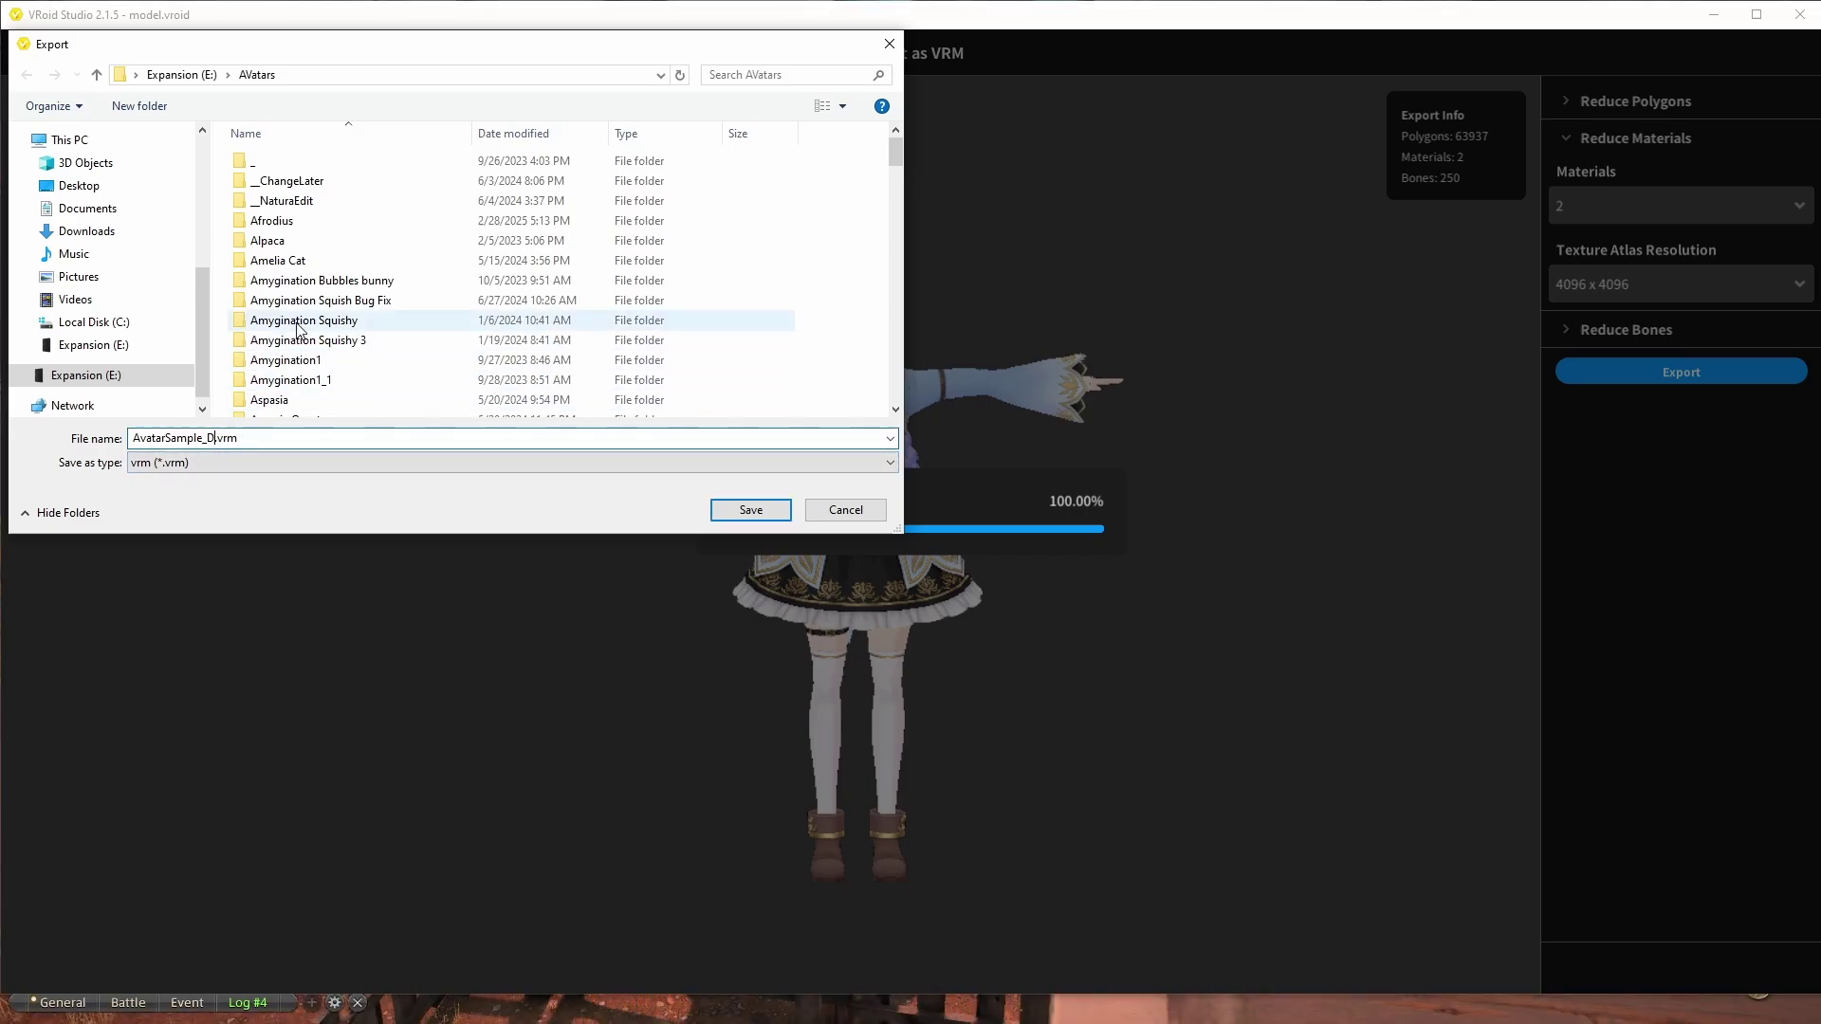
pyautogui.write('_')
pyautogui.press('Return')
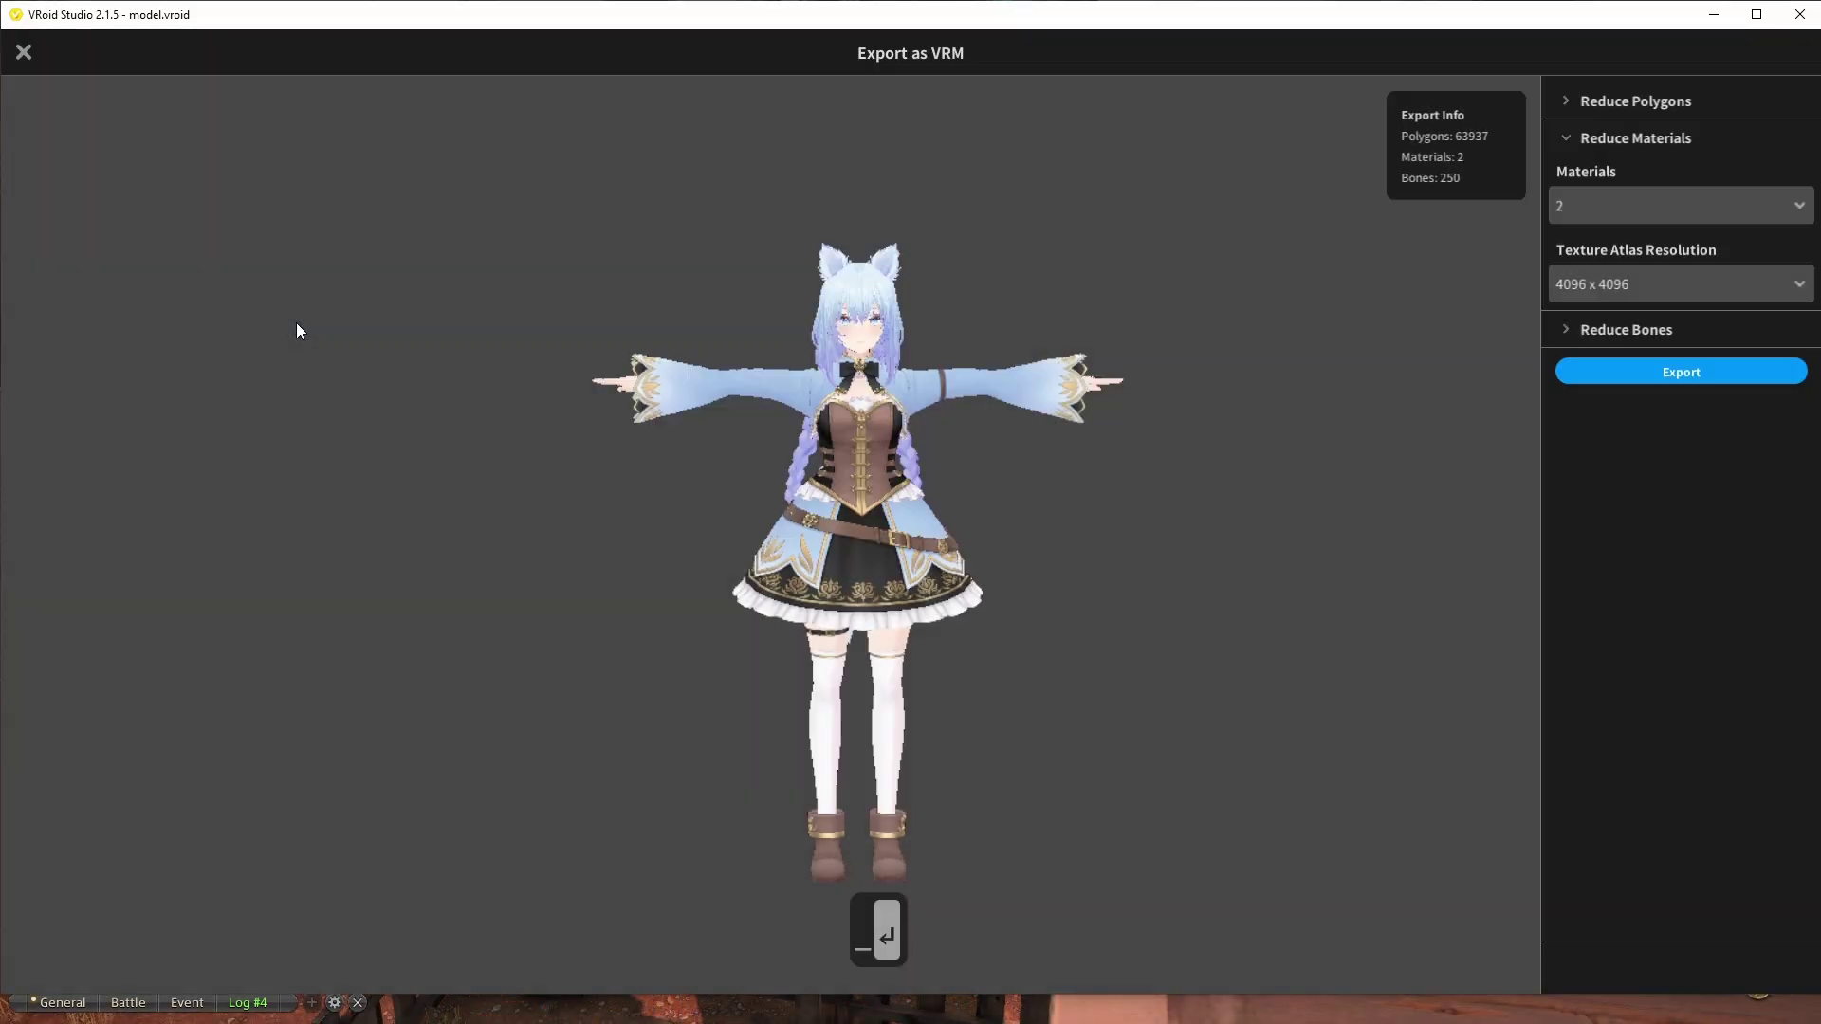
# Switch to the browser and review the VRM Add-on for Blender page with its download options.
pyautogui.hotkey('alt', 'Tab')
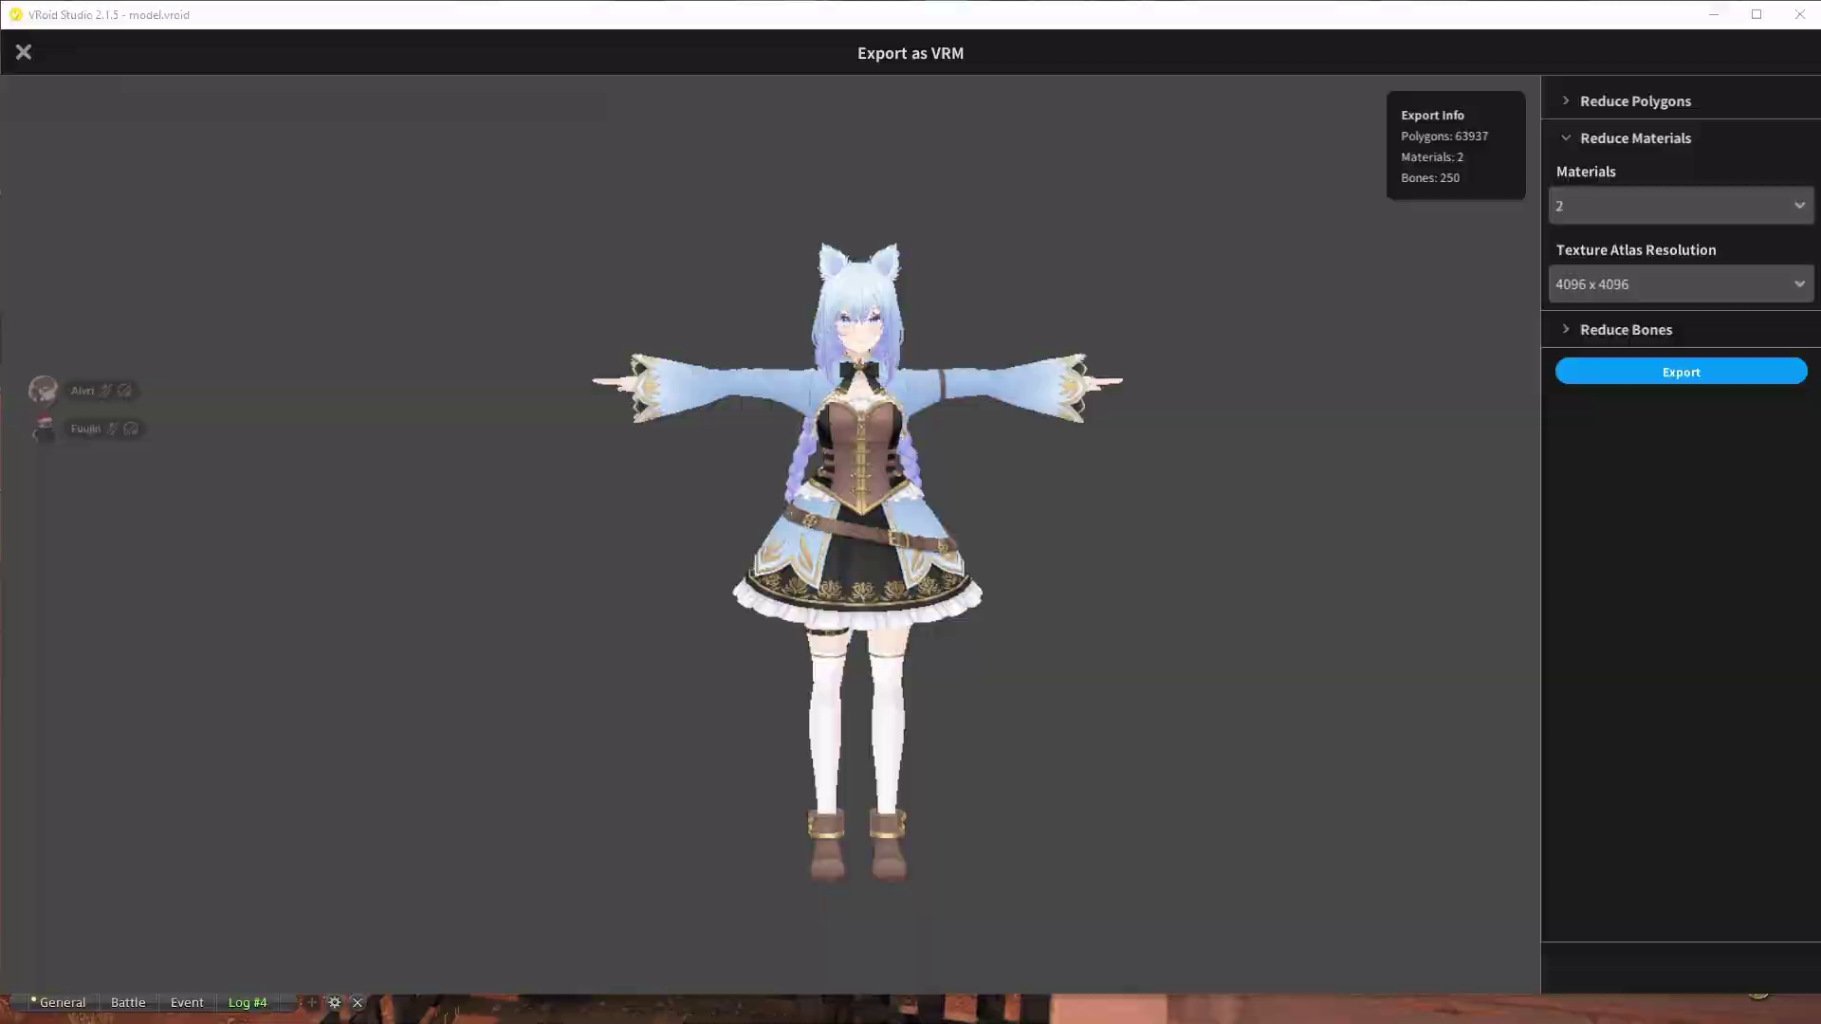
pyautogui.hotkey('alt', 'Tab')
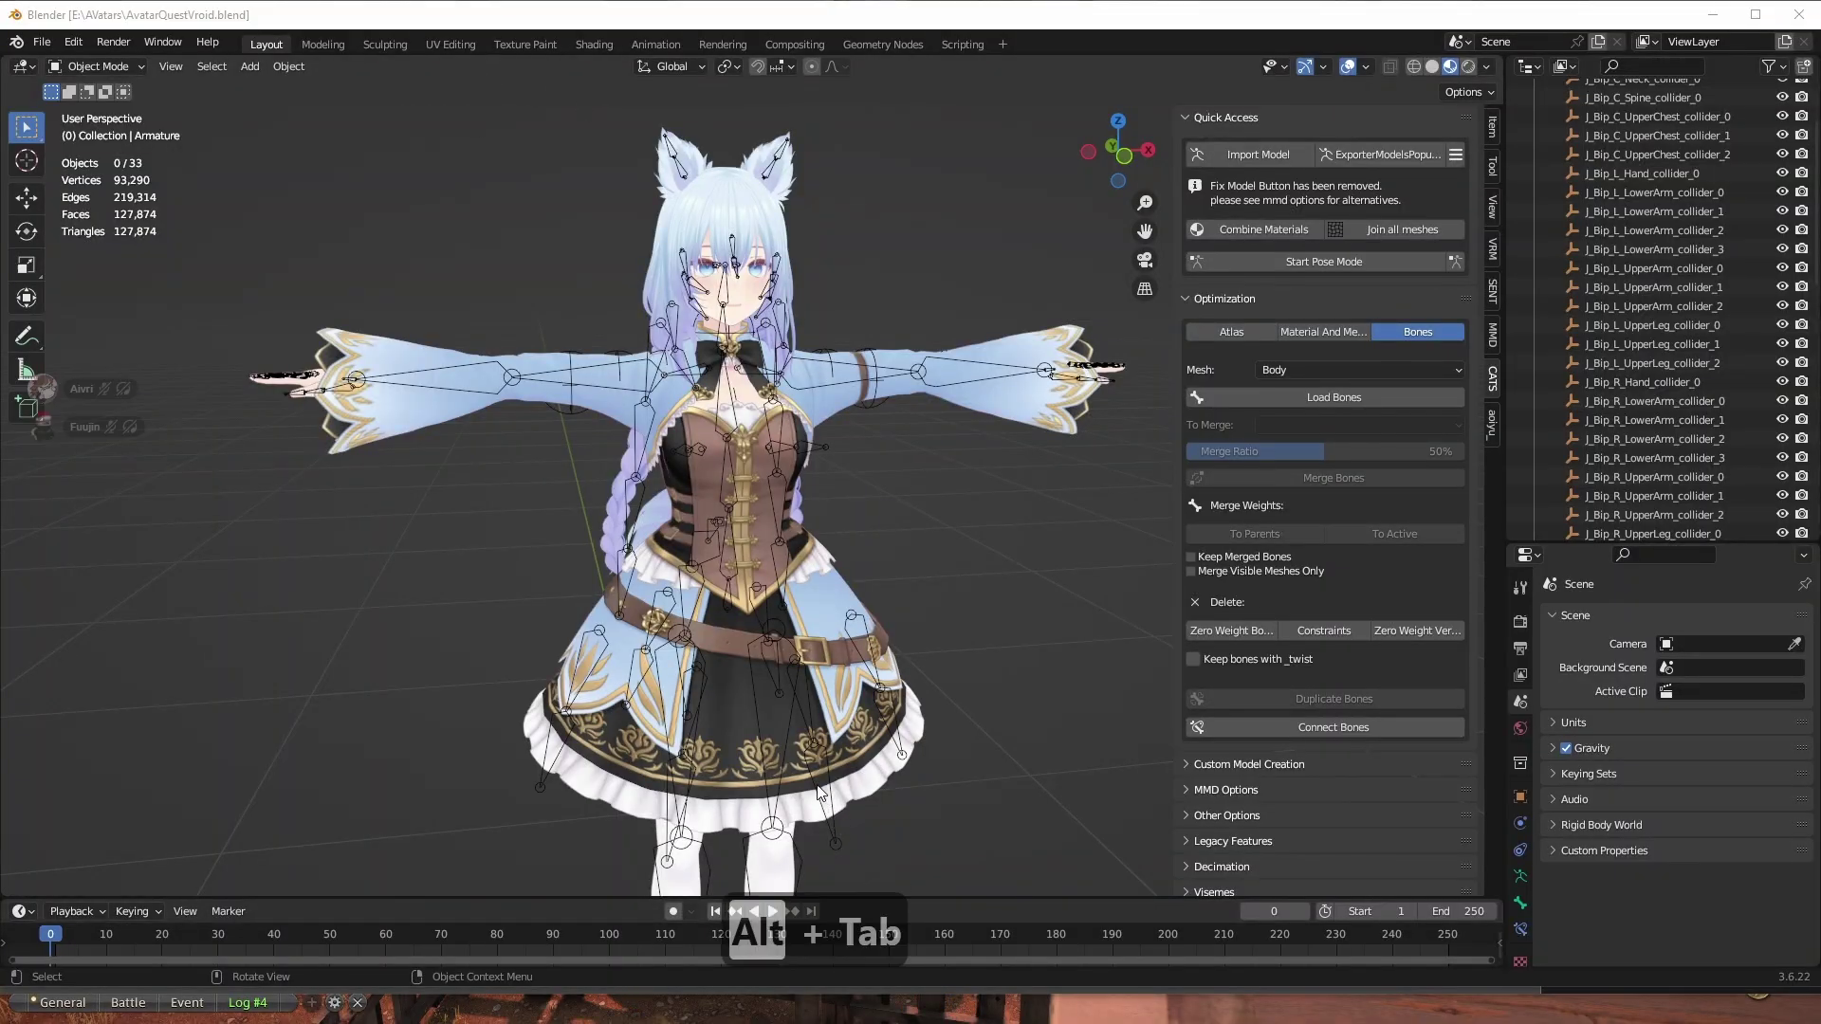
pyautogui.hotkey('alt', 'Tab')
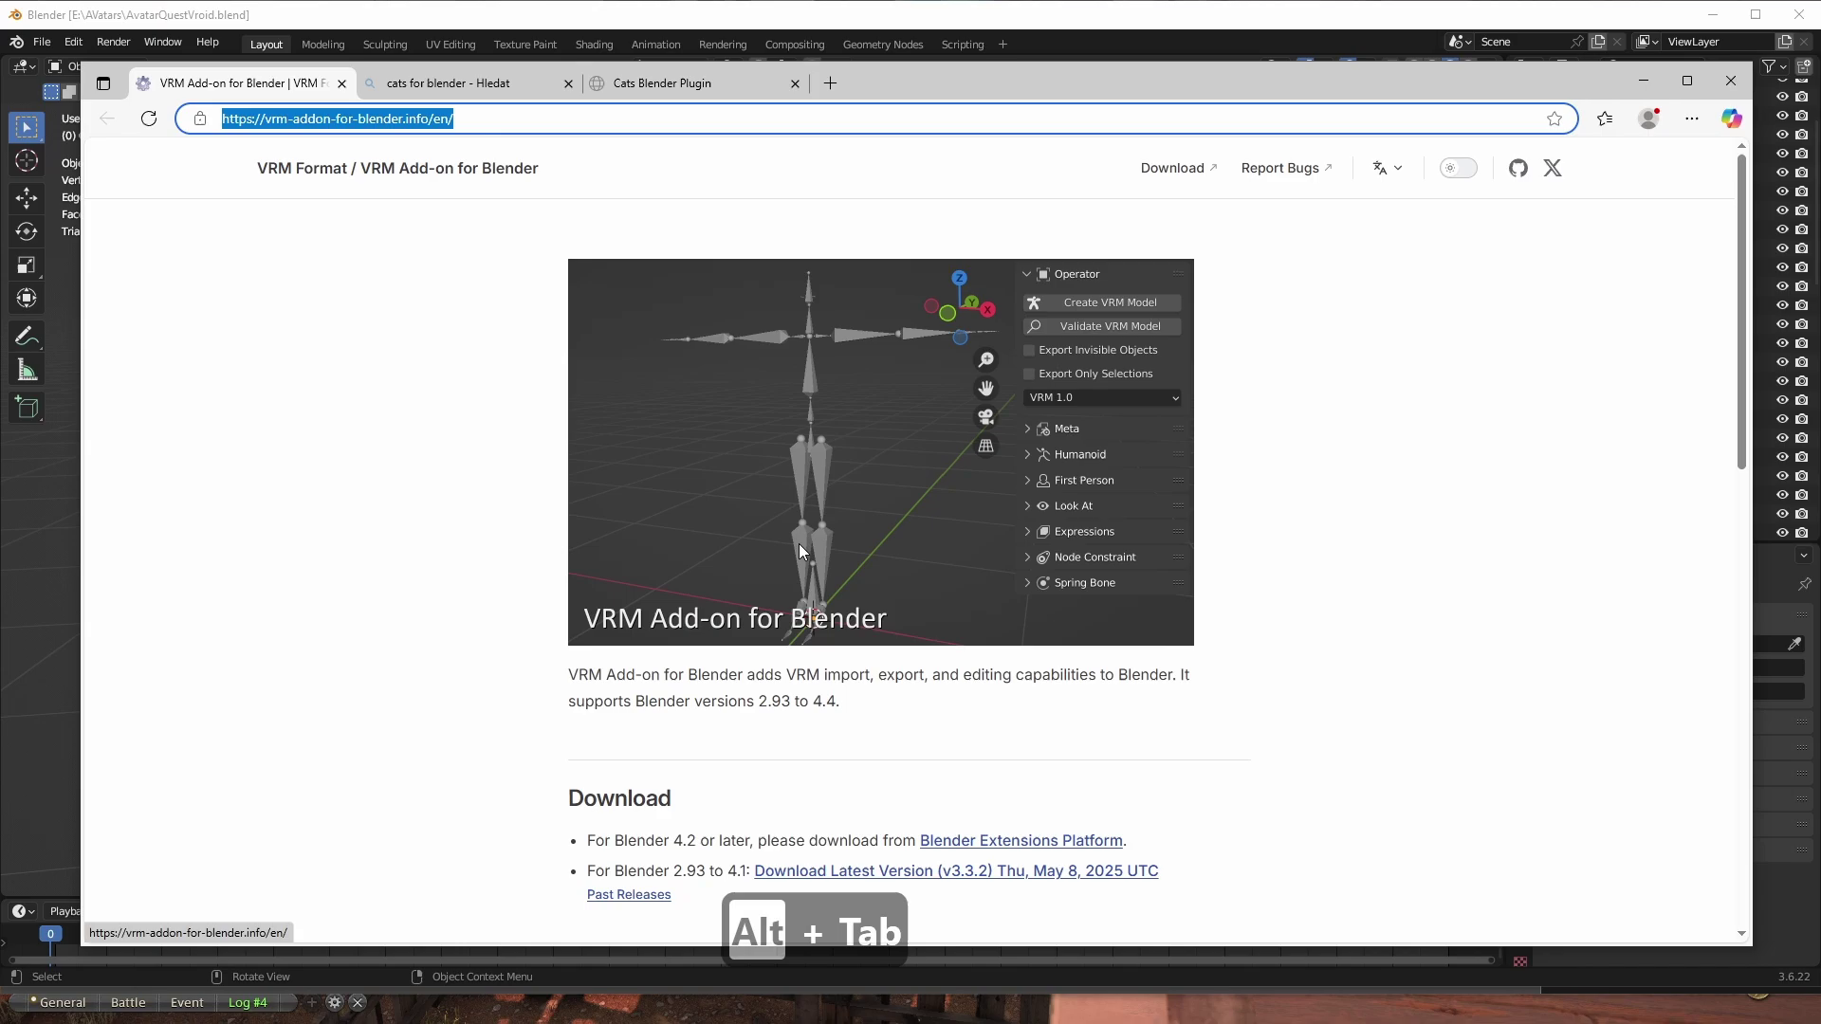
pyautogui.click(747, 700)
pyautogui.scroll(-2, 747, 700)
pyautogui.scroll(2, 748, 700)
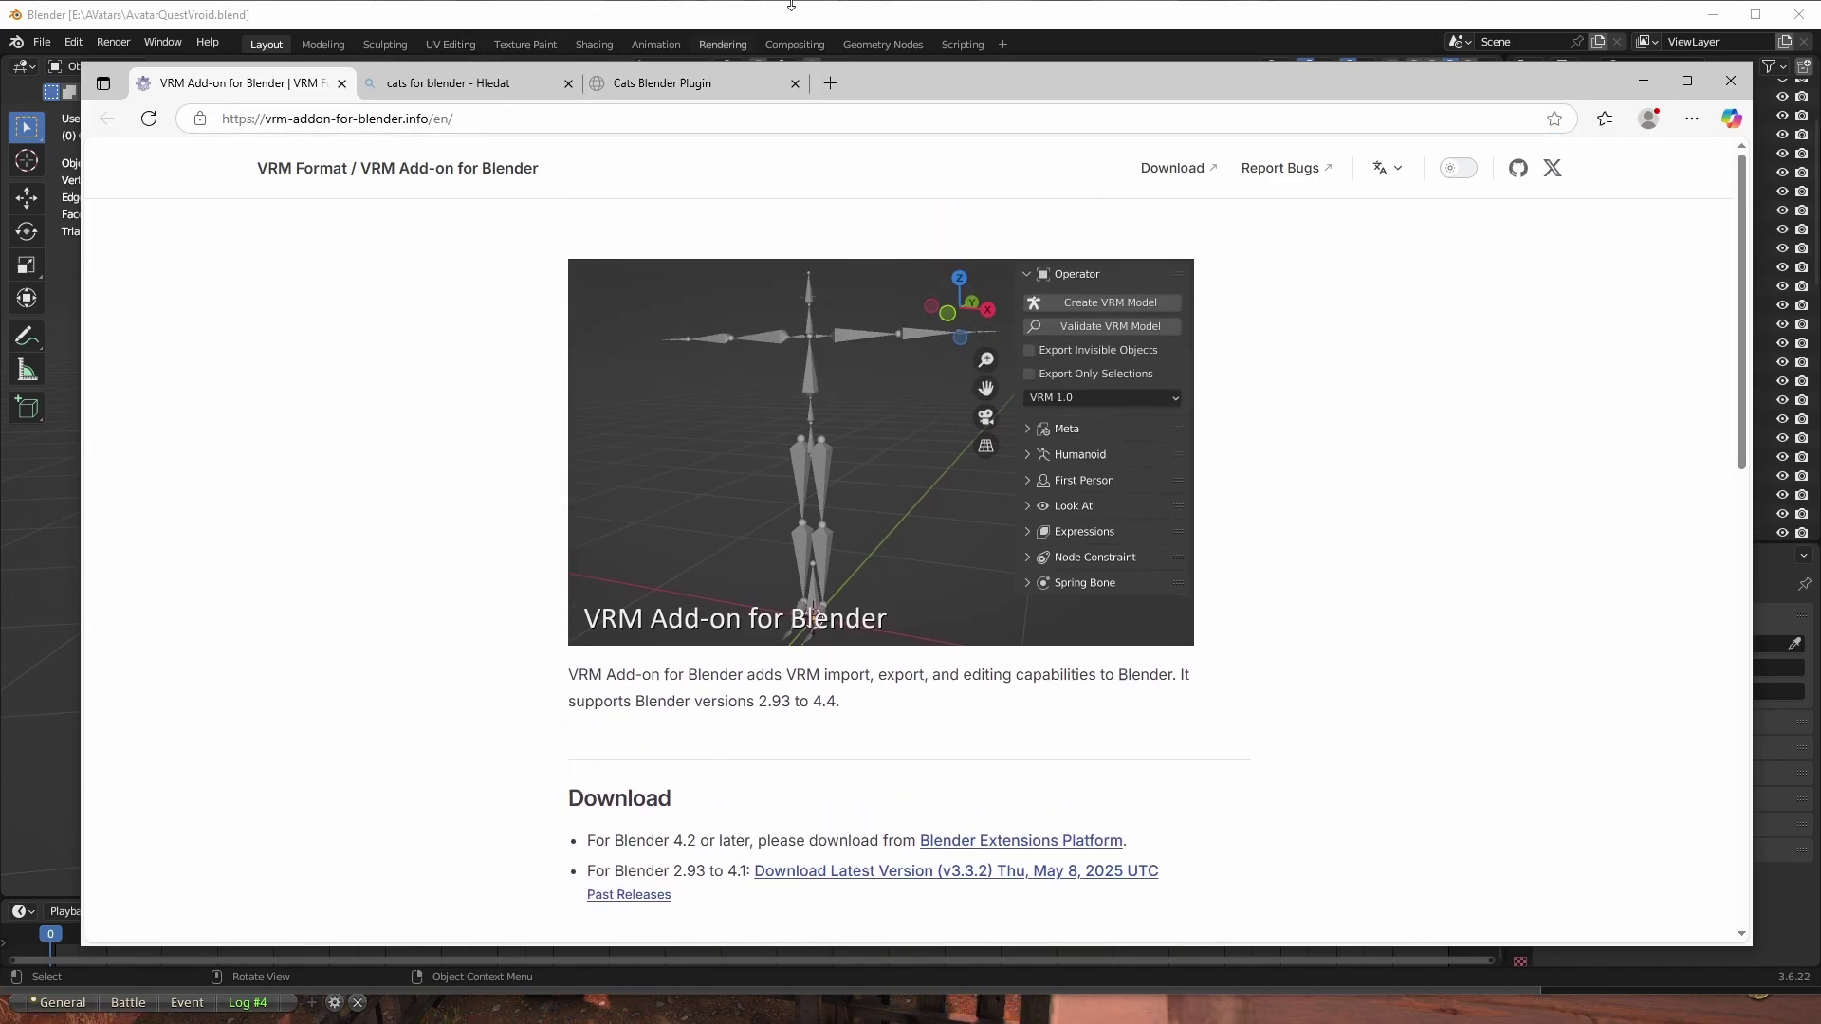
# Review the official and unofficial versions on the Cats Blender Plugin page, and return to the VRM add-on page.
pyautogui.click(702, 83)
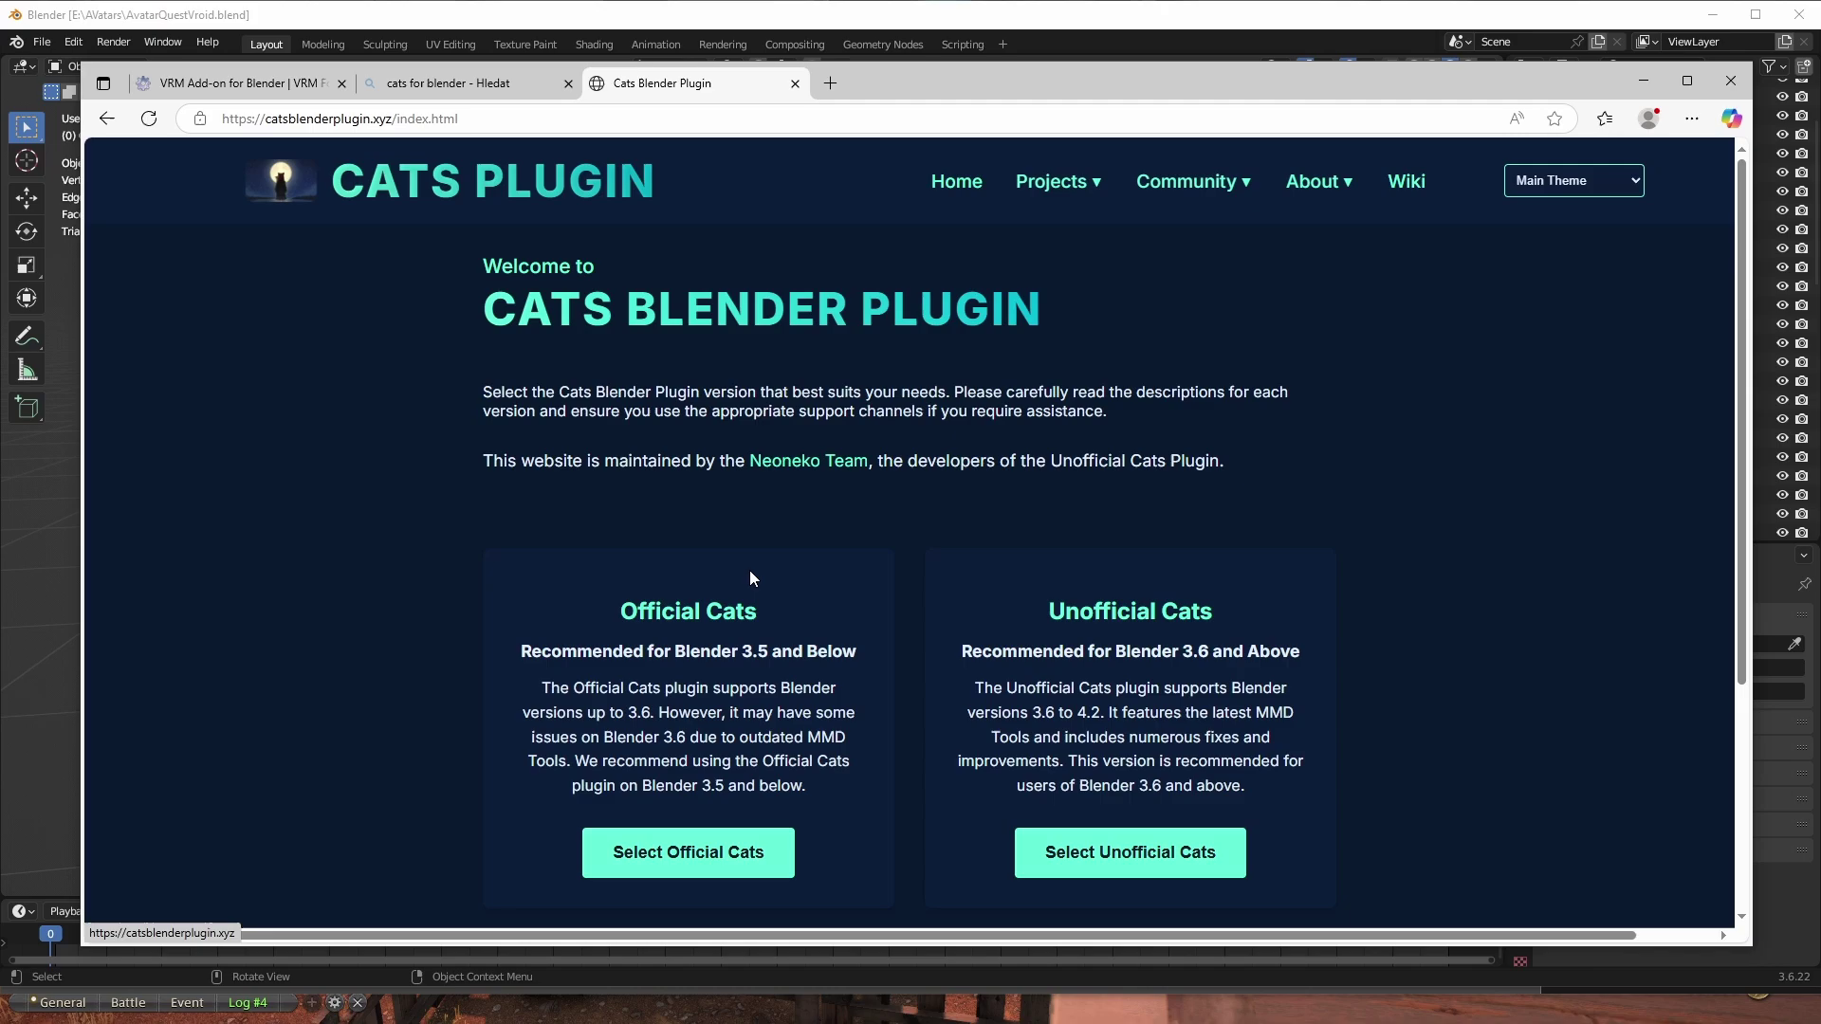
pyautogui.scroll(-2, 750, 577)
pyautogui.scroll(2, 742, 294)
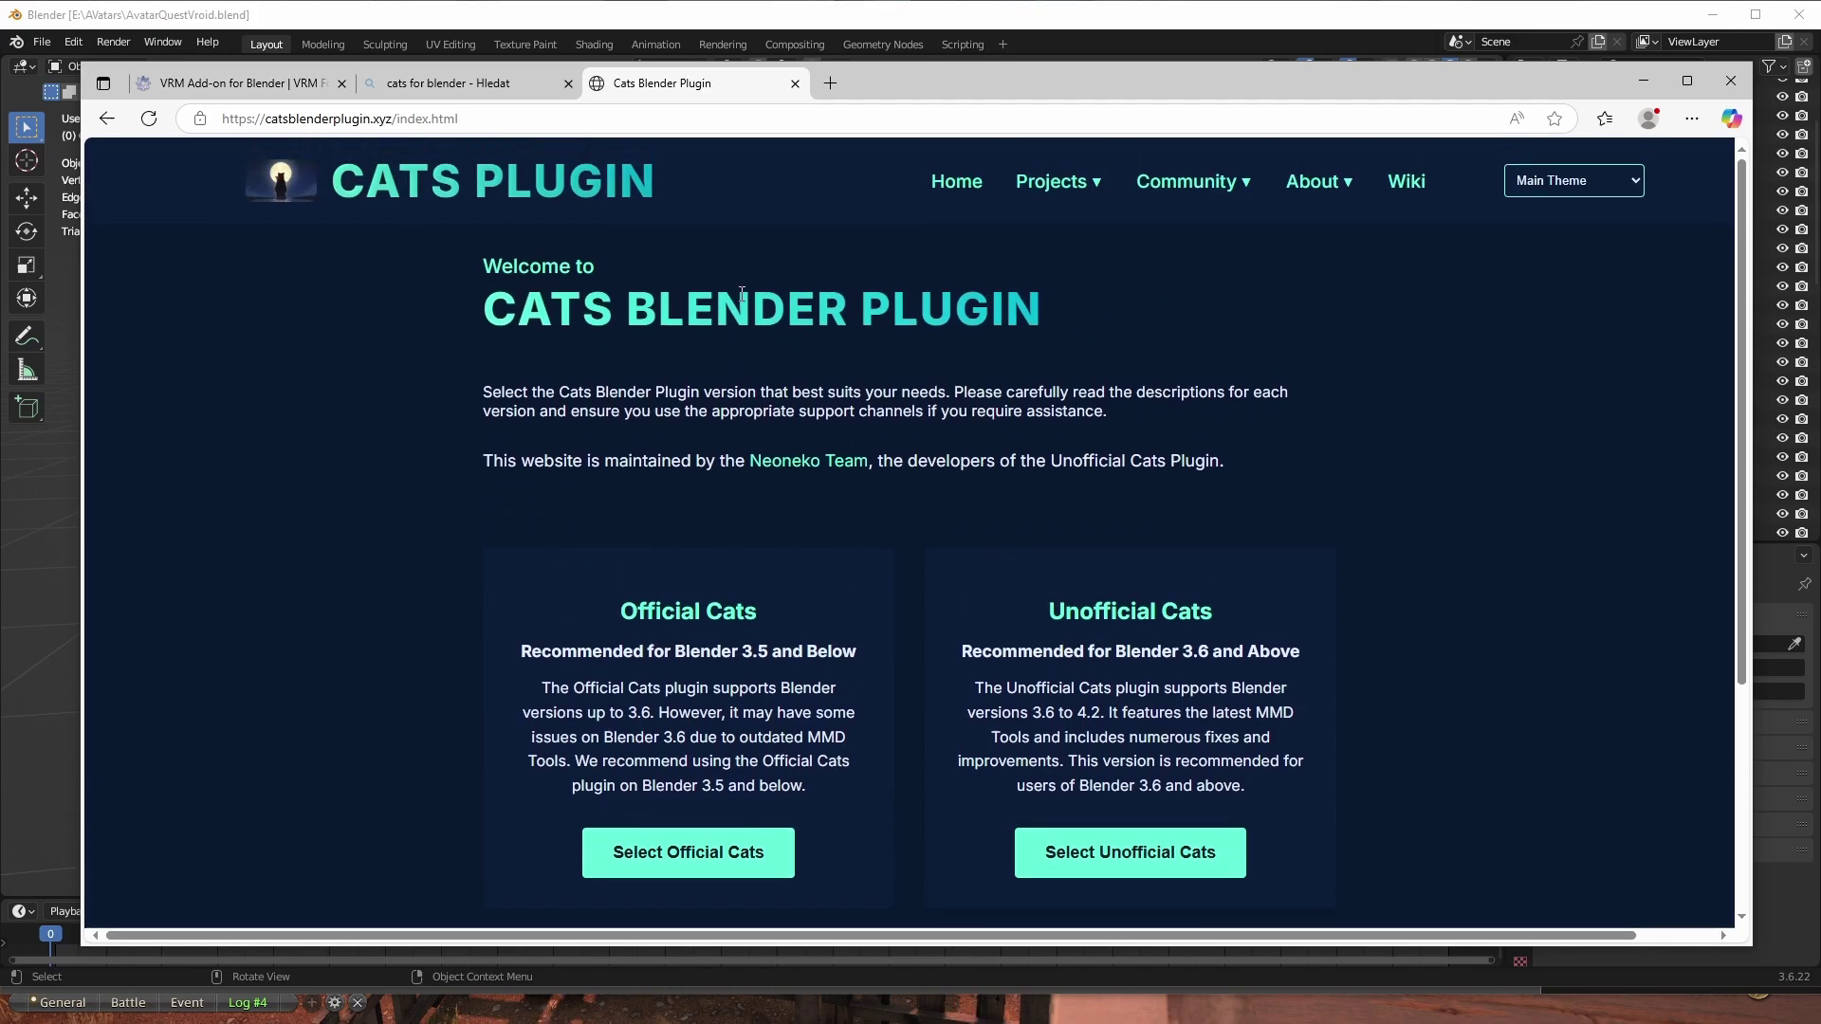
pyautogui.scroll(-2, 918, 504)
pyautogui.scroll(2, 919, 503)
pyautogui.click(237, 84)
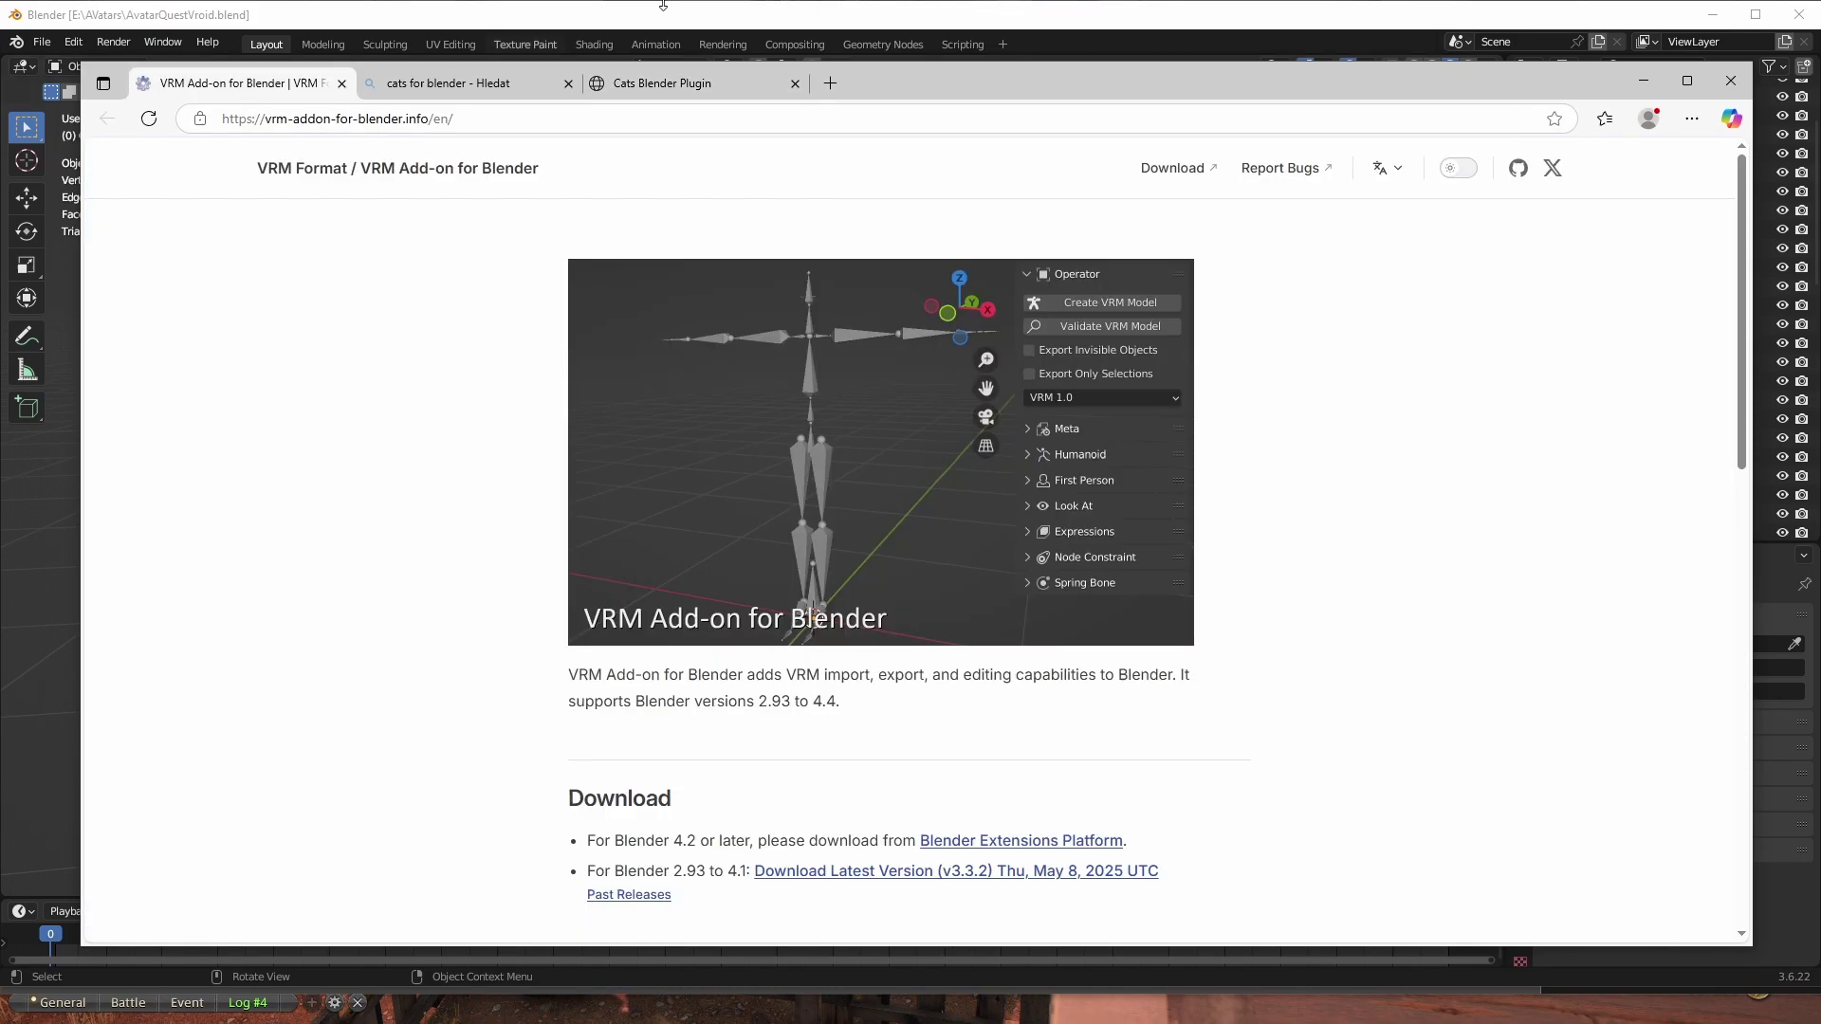
# Switch to Blender and create a new General file.
pyautogui.click(663, 6)
pyautogui.click(42, 42)
pyautogui.moveTo(125, 69)
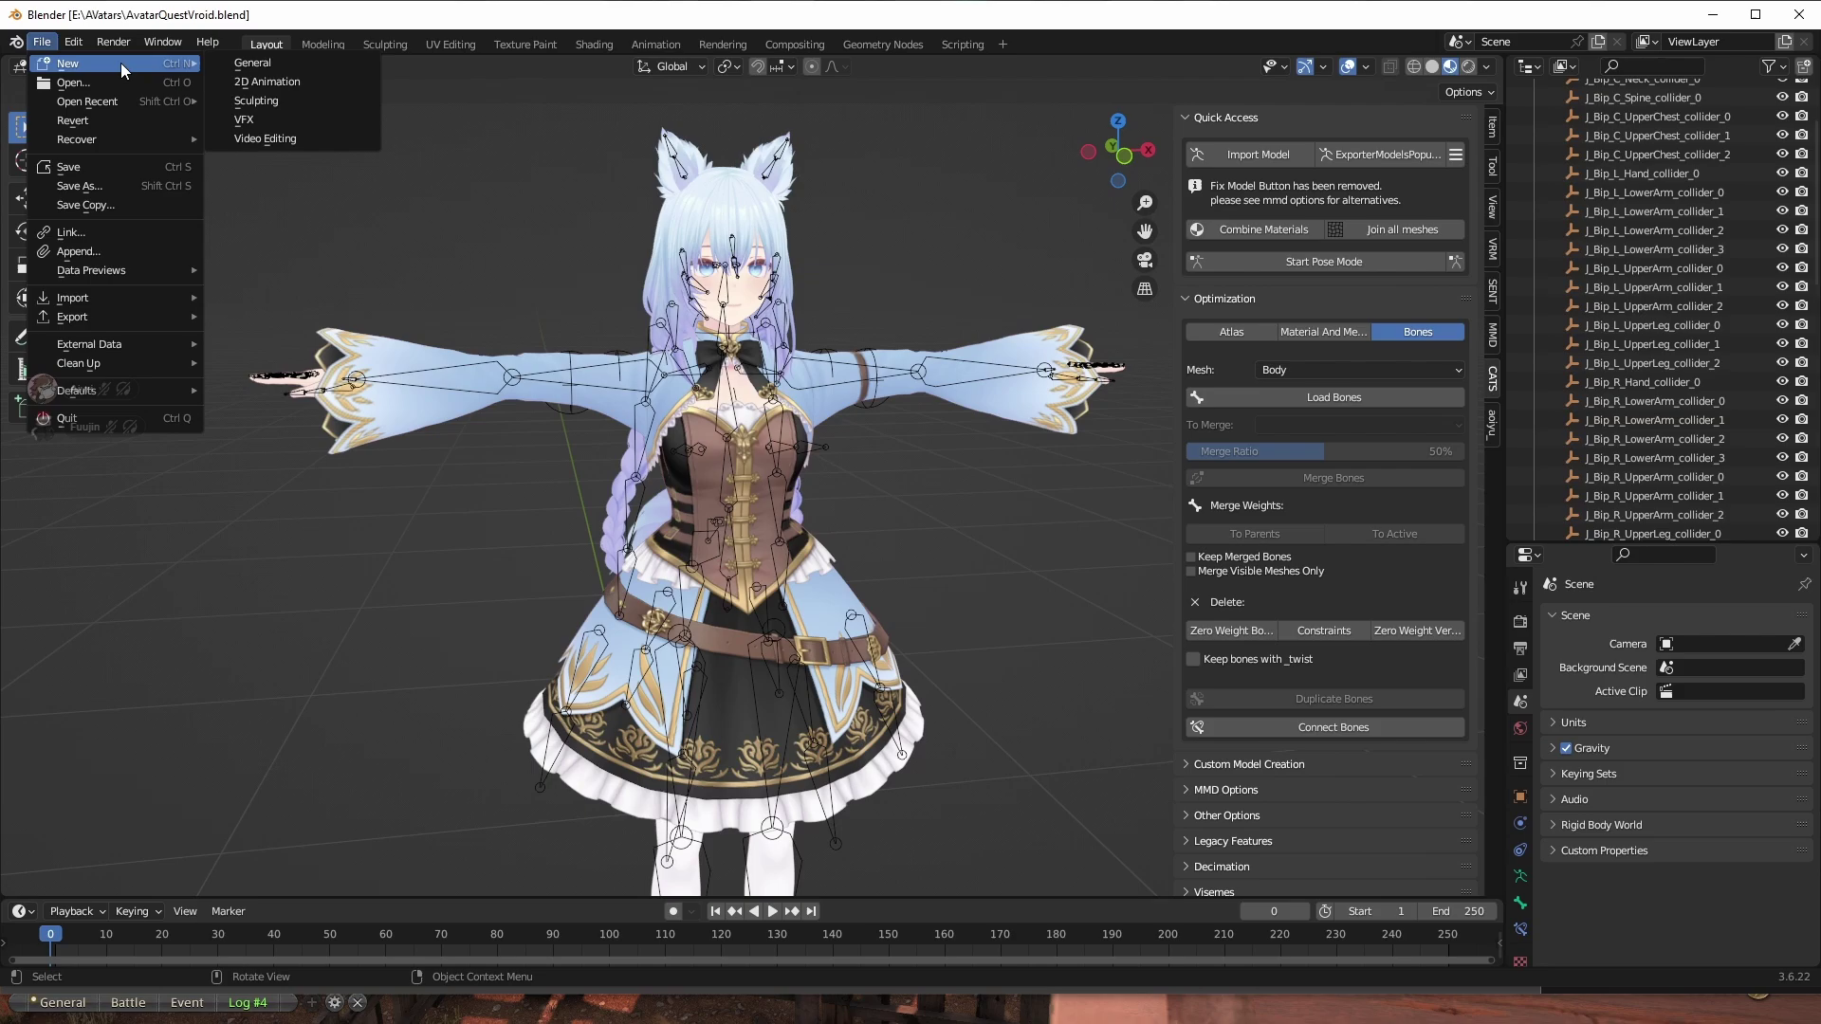
pyautogui.click(253, 62)
# Import AvatarSample_D_.vrm as a VRM model from the AVatars folder on the Expansion (E:) drive.
pyautogui.click(43, 42)
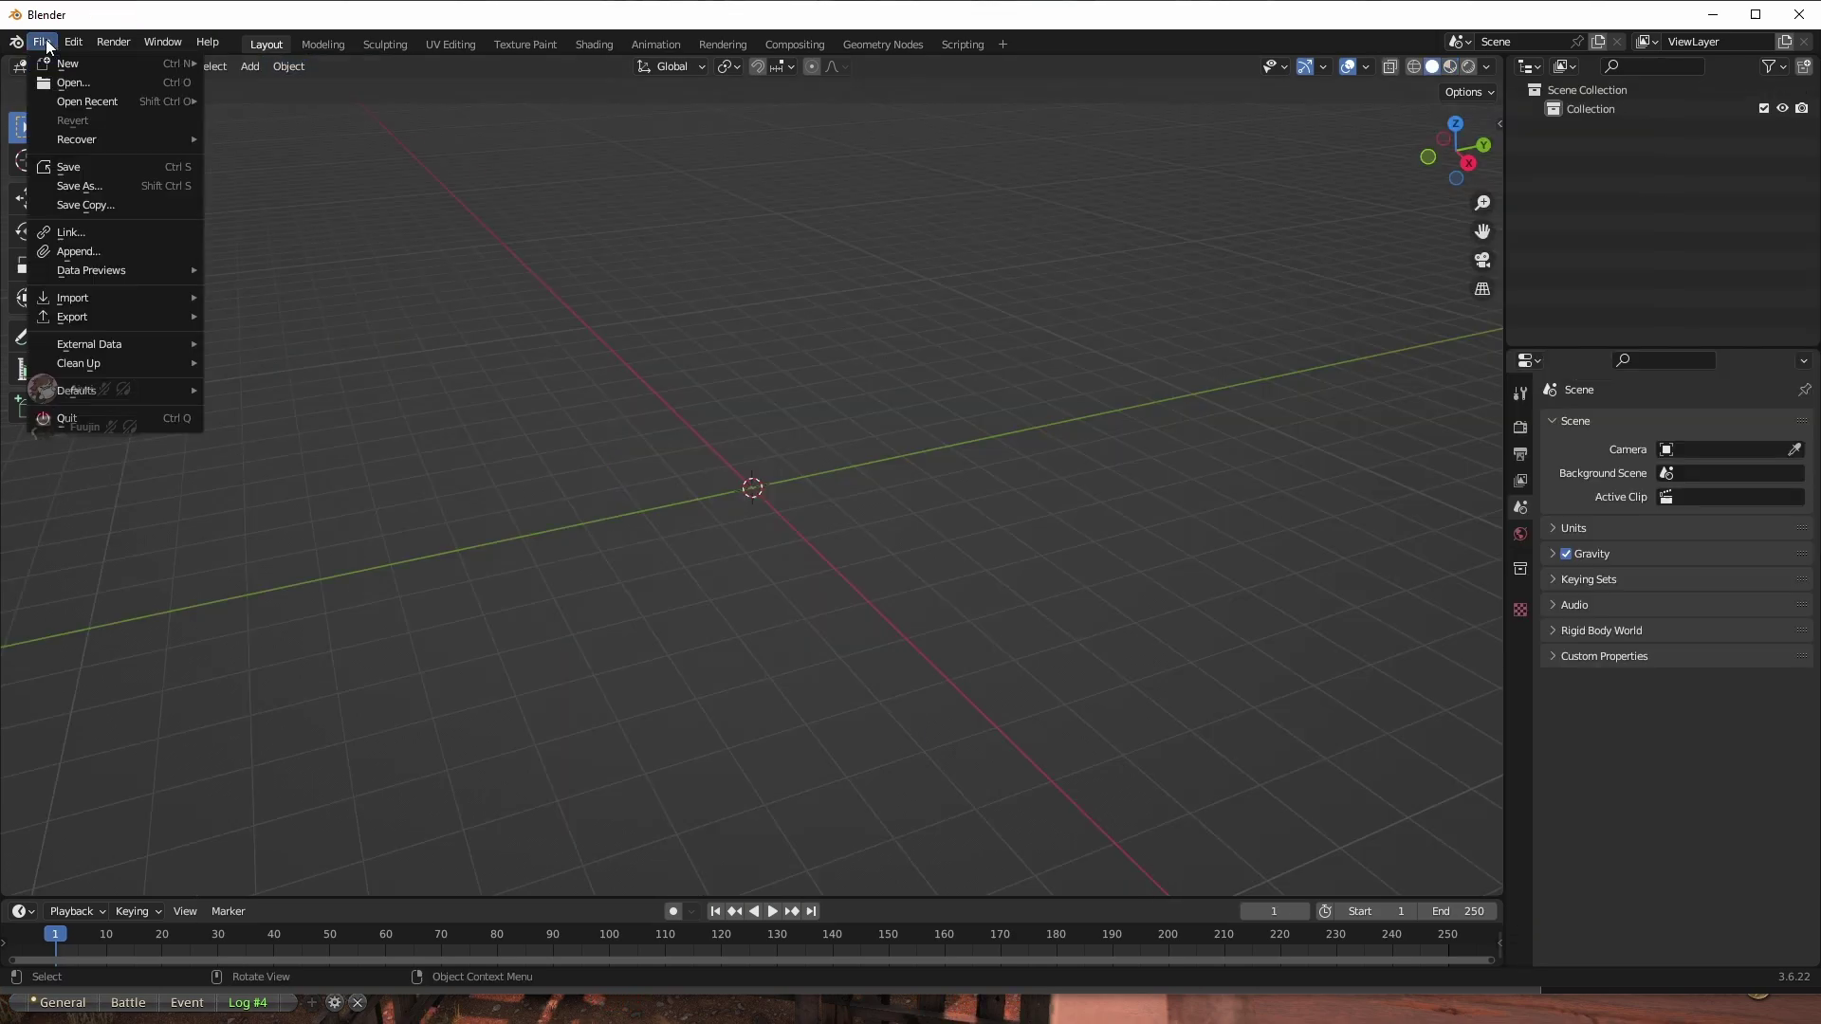
pyautogui.moveTo(77, 300)
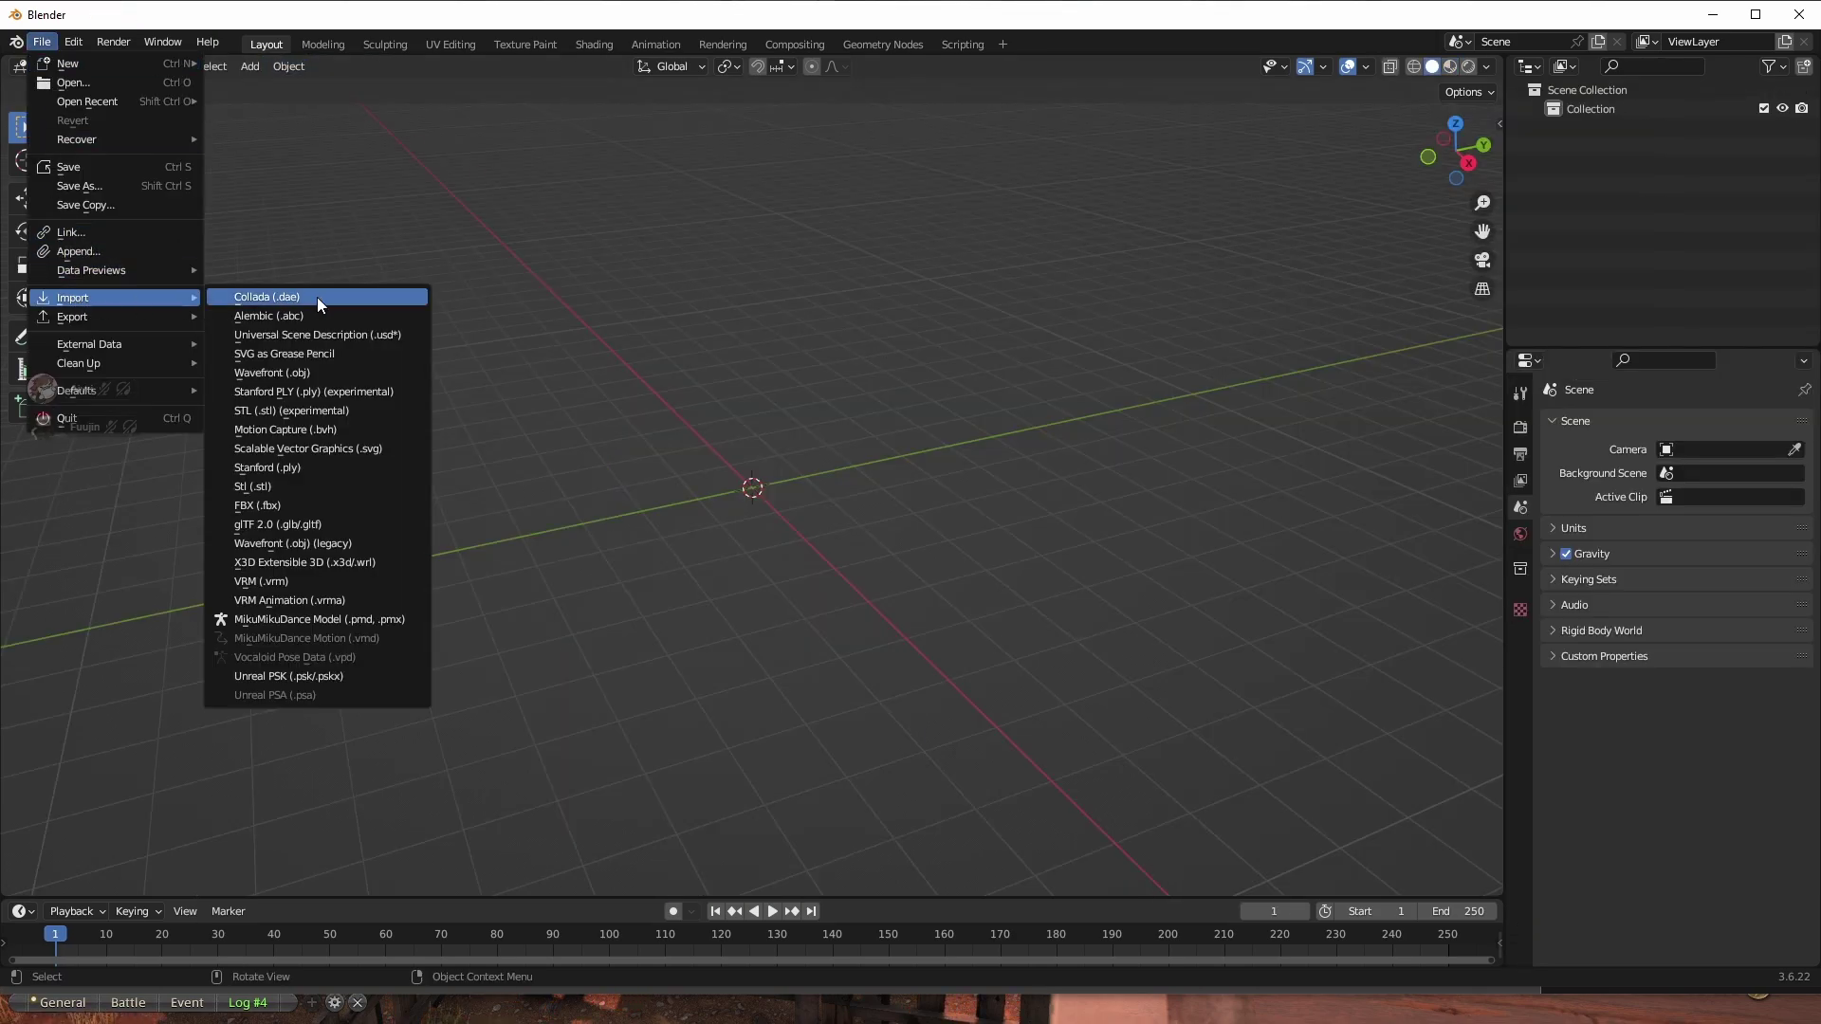
pyautogui.click(299, 581)
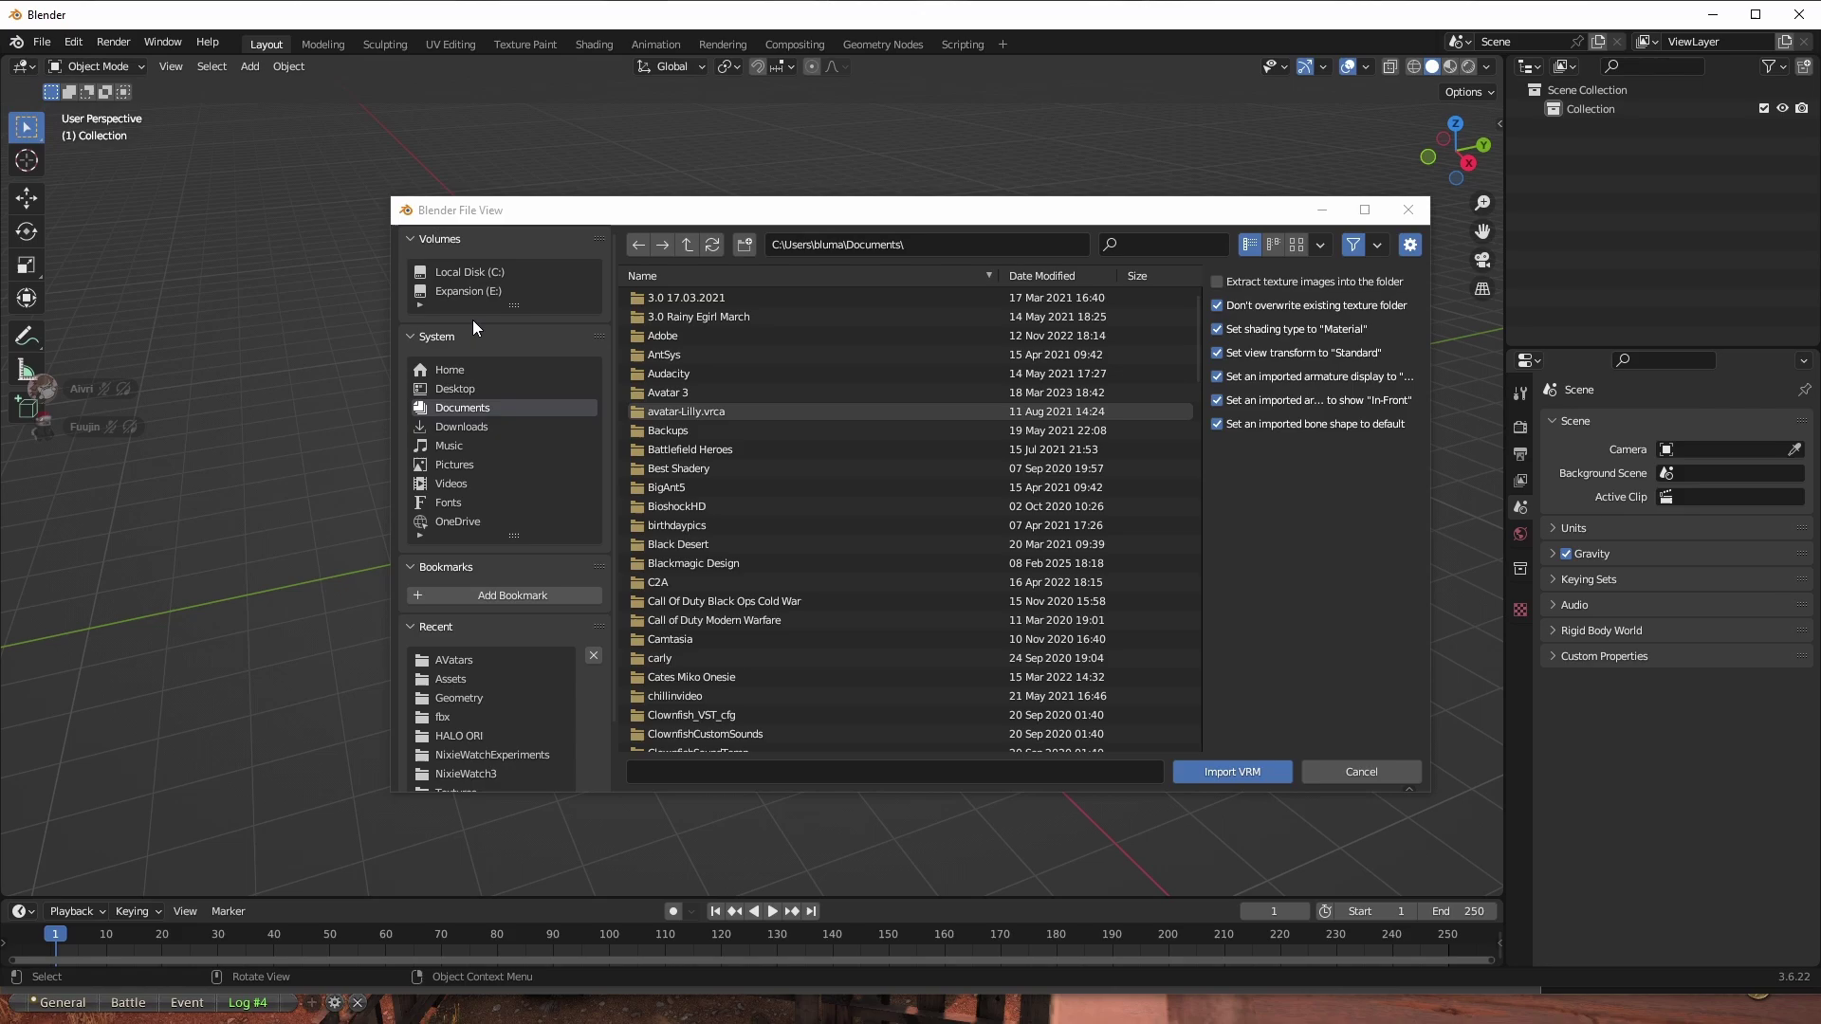
pyautogui.click(468, 291)
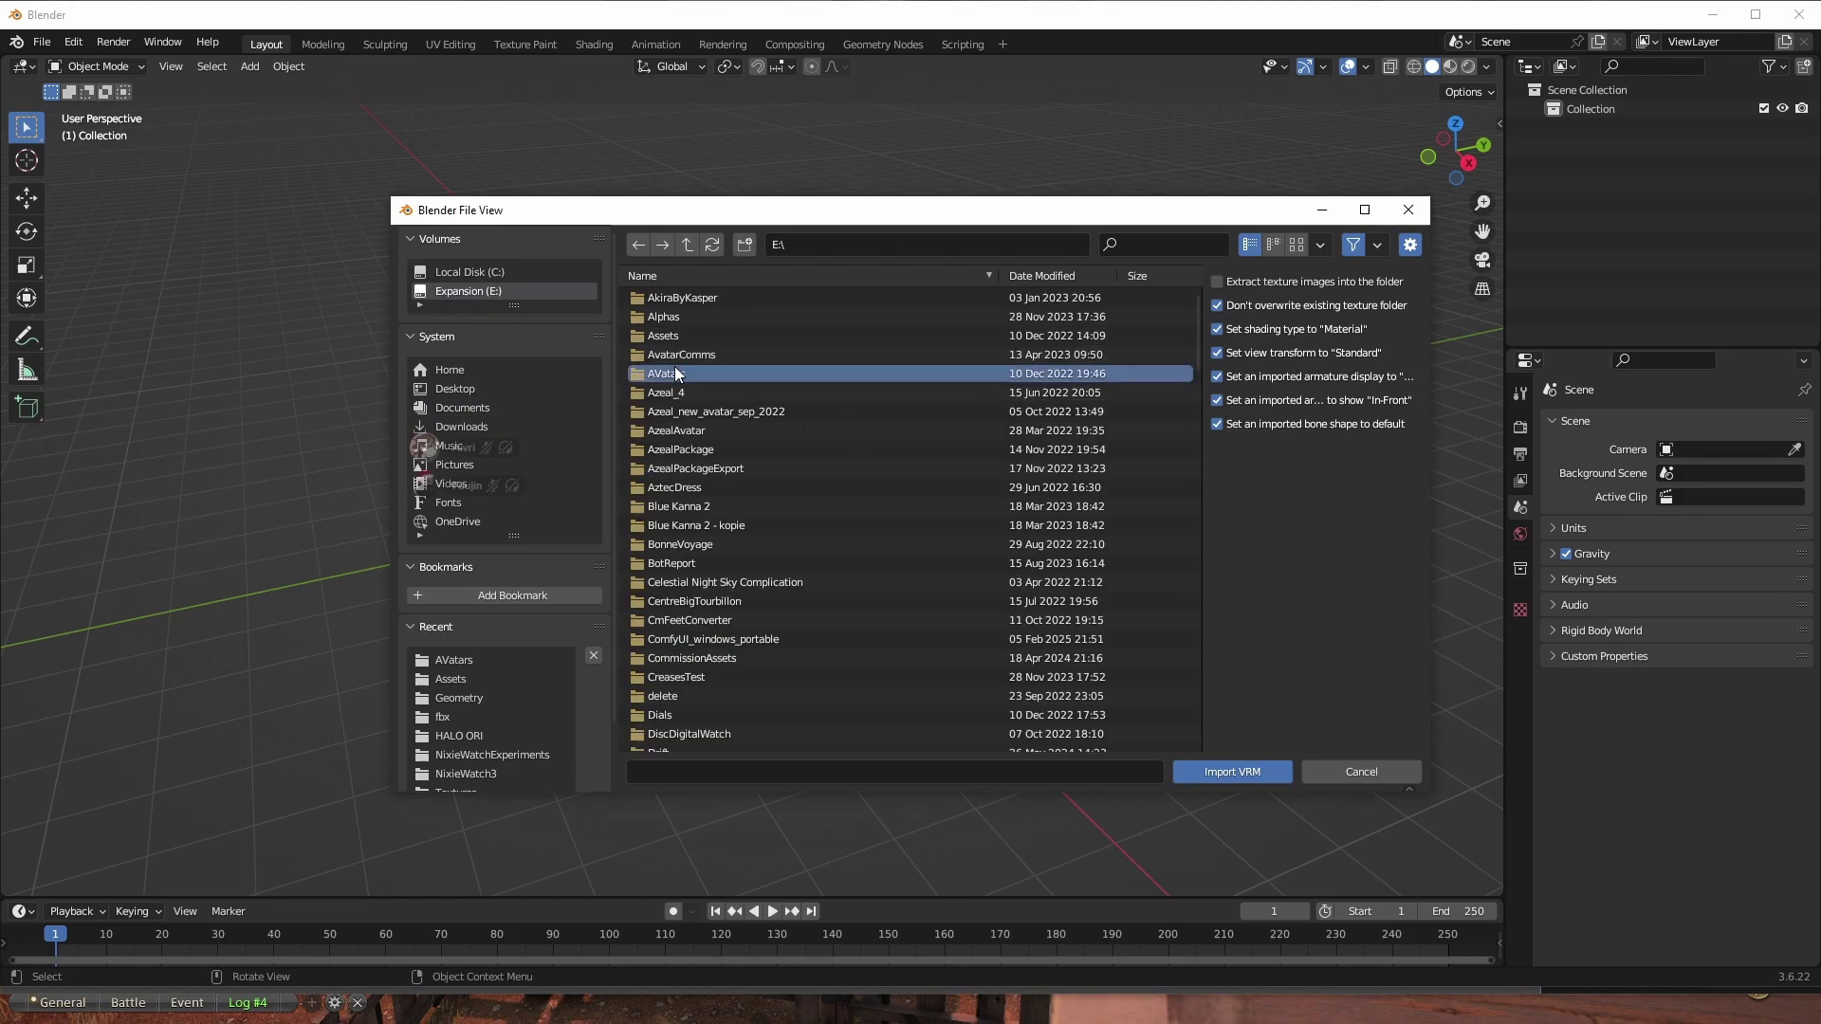
pyautogui.doubleClick(680, 374)
pyautogui.scroll(-15, 781, 507)
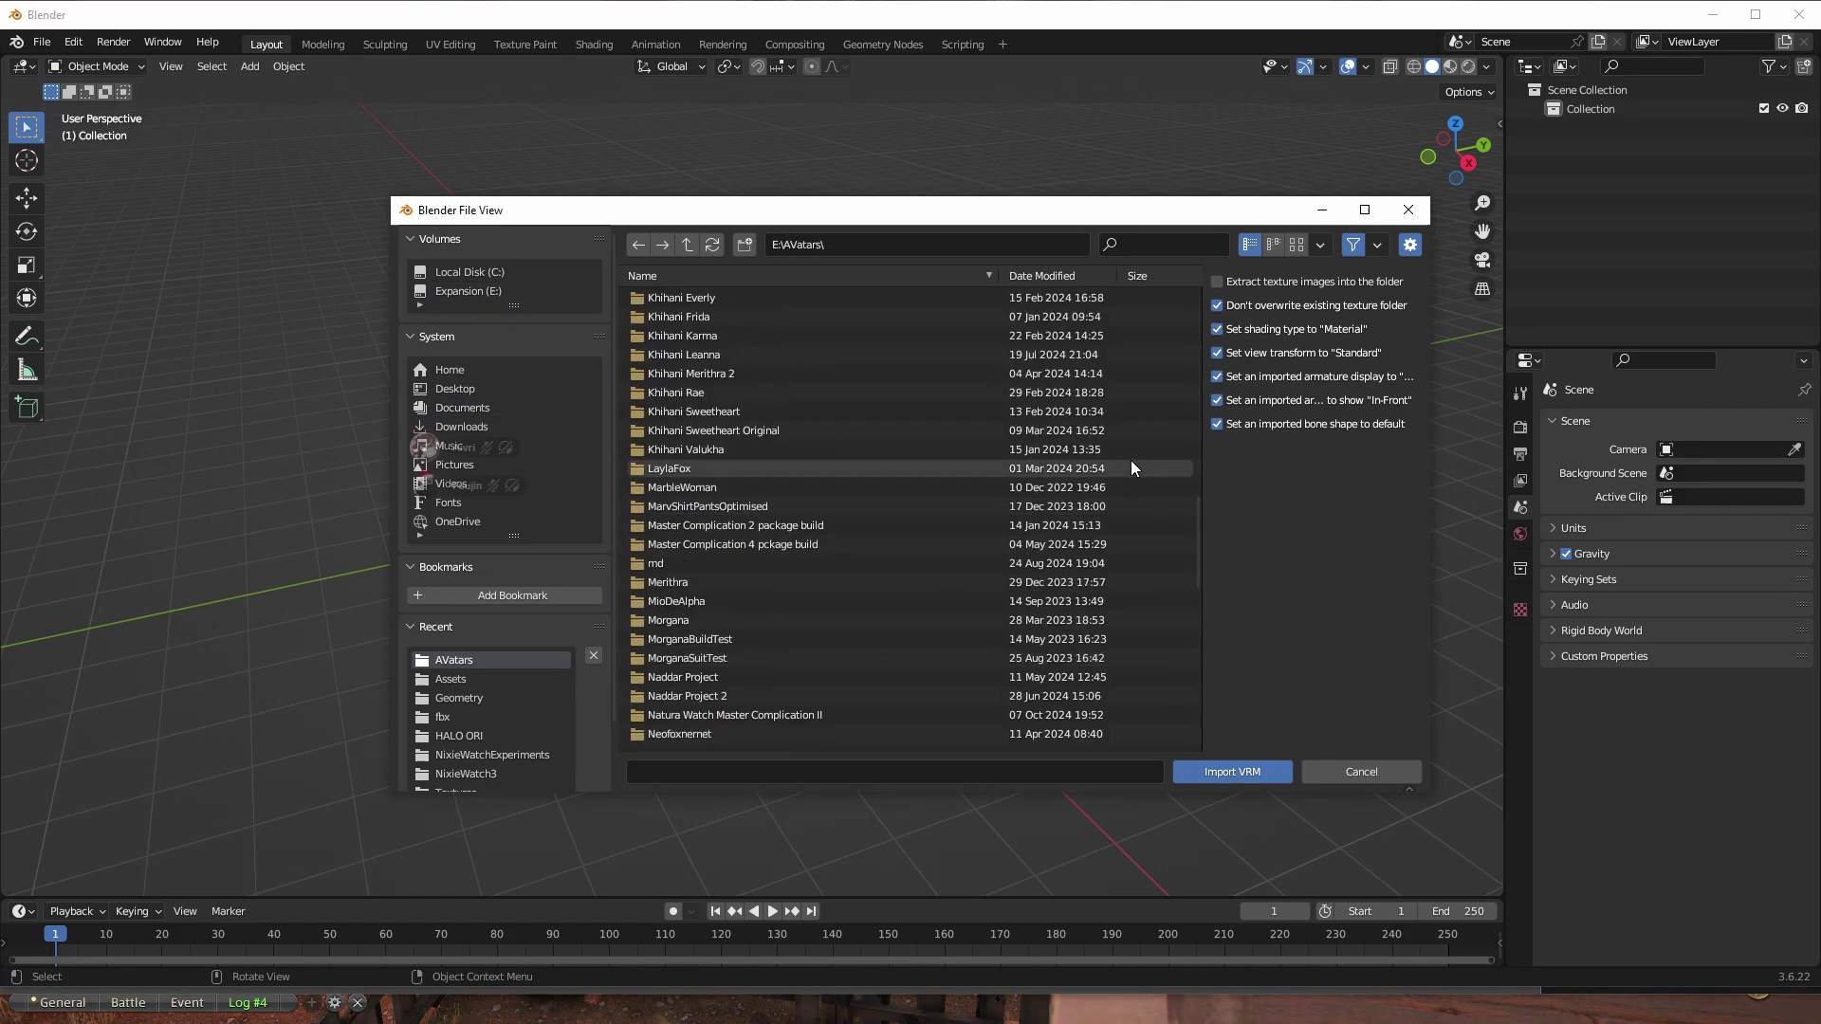
pyautogui.moveTo(1199, 536); pyautogui.dragTo(1015, 784)
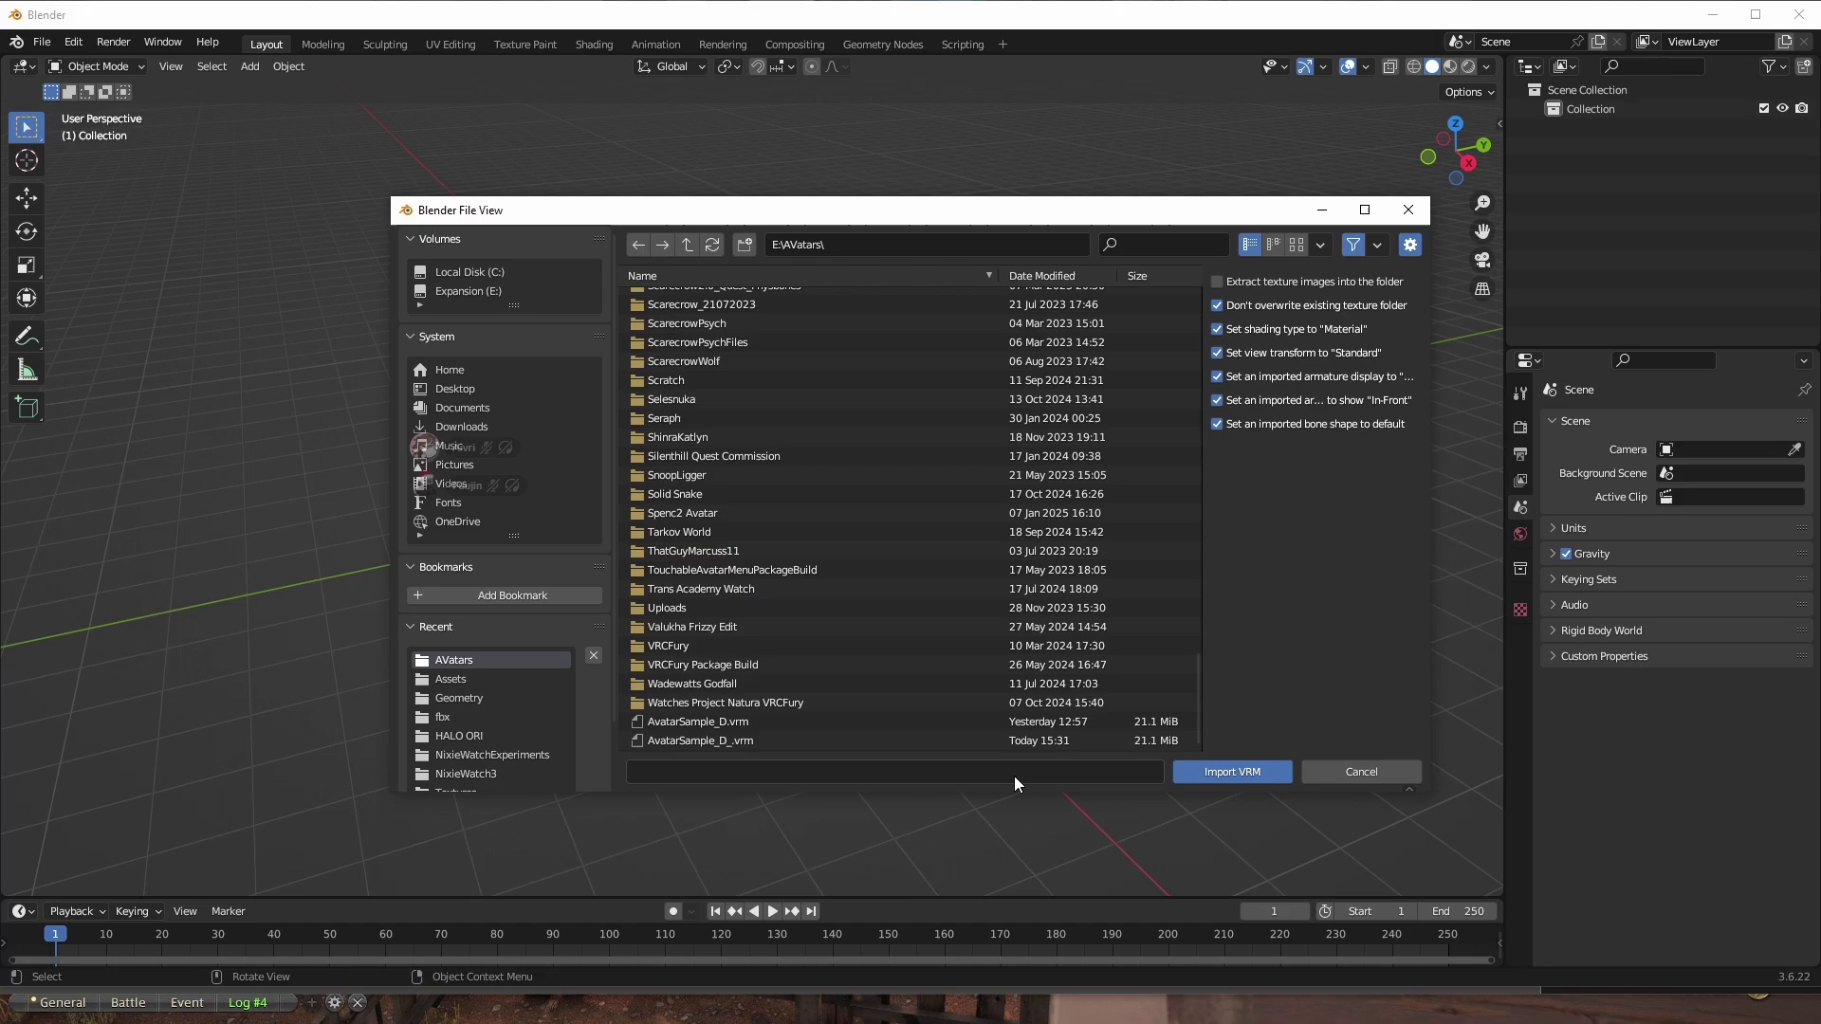
pyautogui.doubleClick(716, 741)
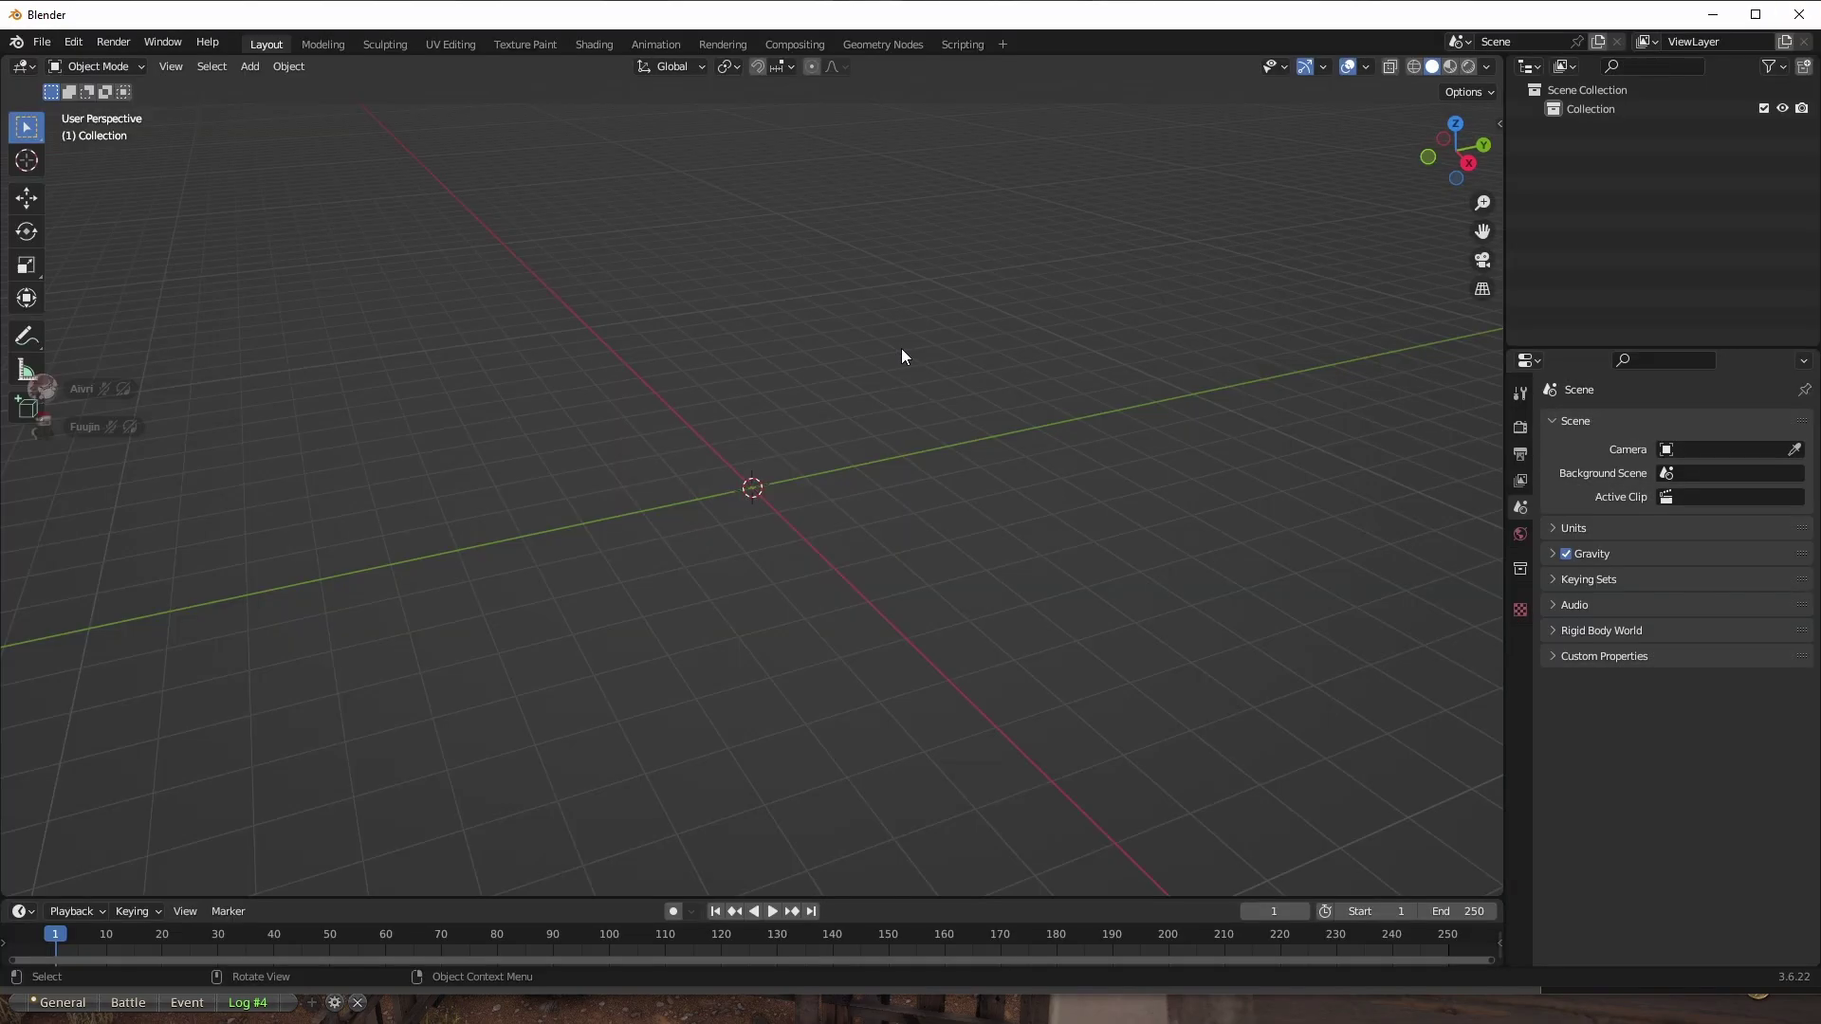
# Enable the Statistics overlay in the viewport for the imported avatar.
pyautogui.scroll(5, 977, 321)
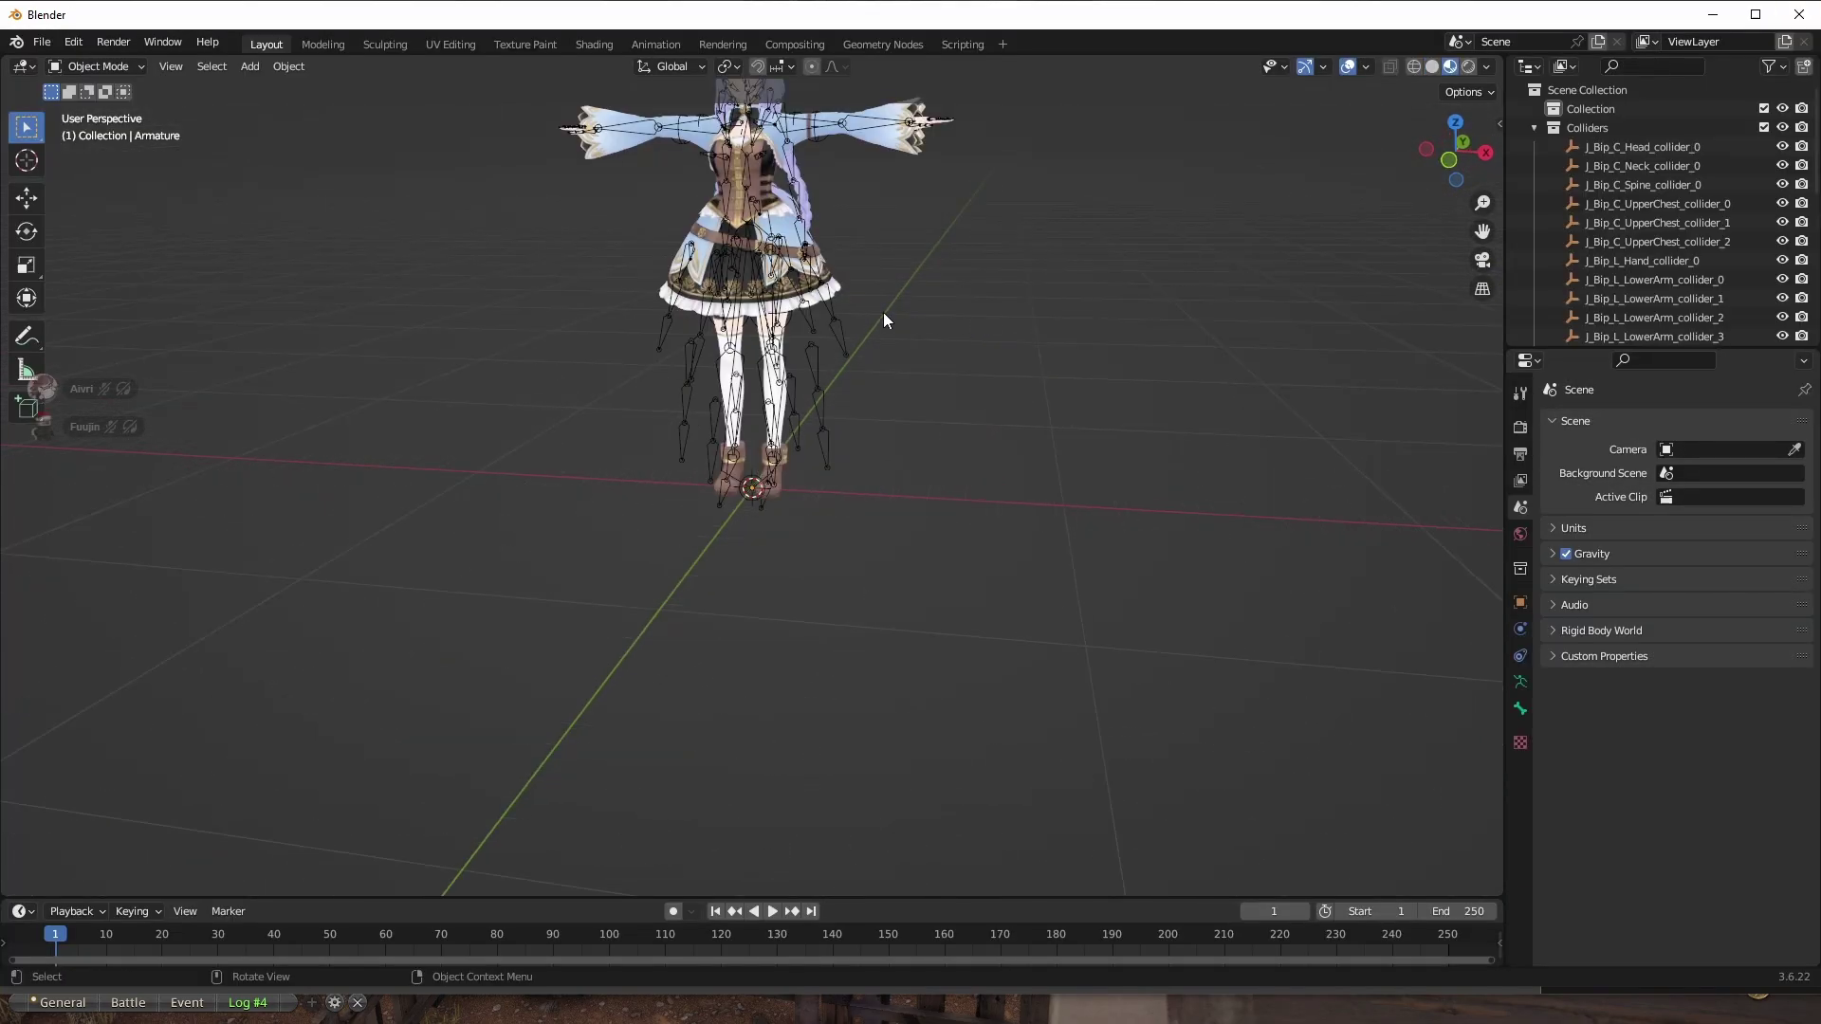
pyautogui.moveTo(900, 294); pyautogui.dragTo(897, 396, button='middle')
pyautogui.scroll(4, 897, 397)
pyautogui.keyDown('shift'); pyautogui.moveTo(907, 269); pyautogui.dragTo(908, 486, button='middle'); pyautogui.keyUp('shift')
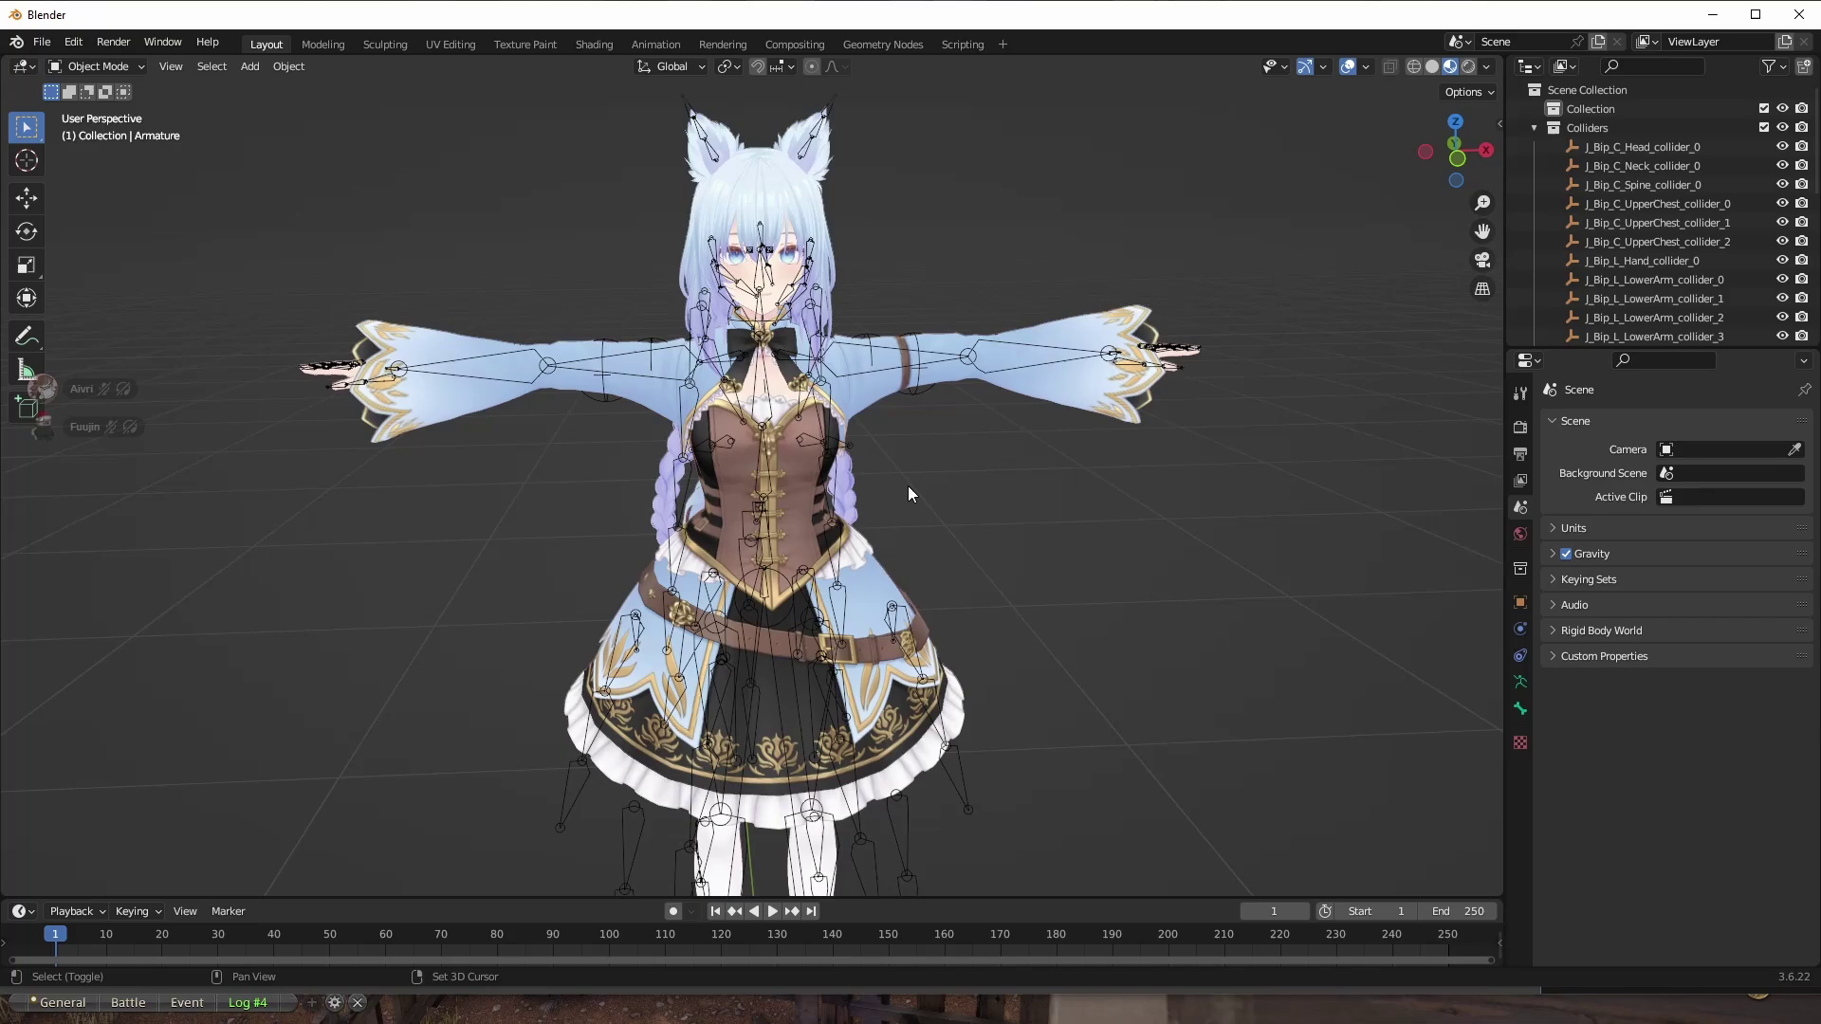
pyautogui.click(1366, 66)
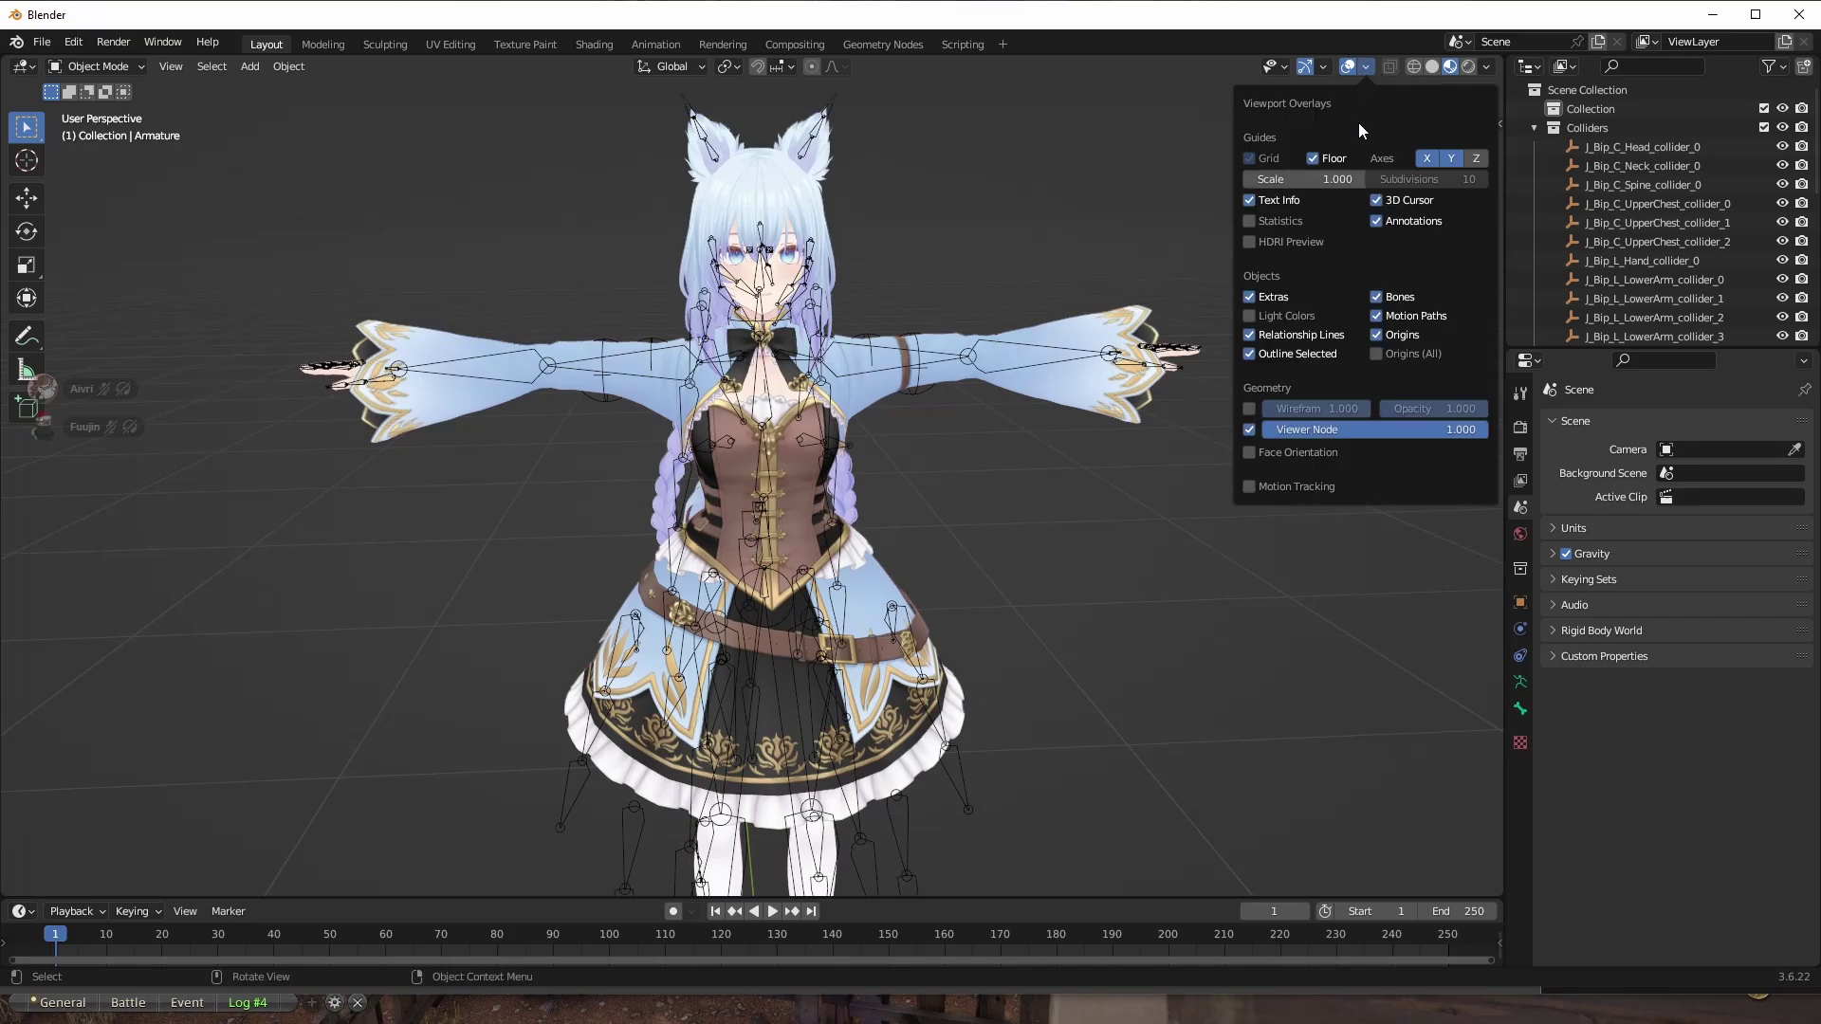
pyautogui.click(1276, 222)
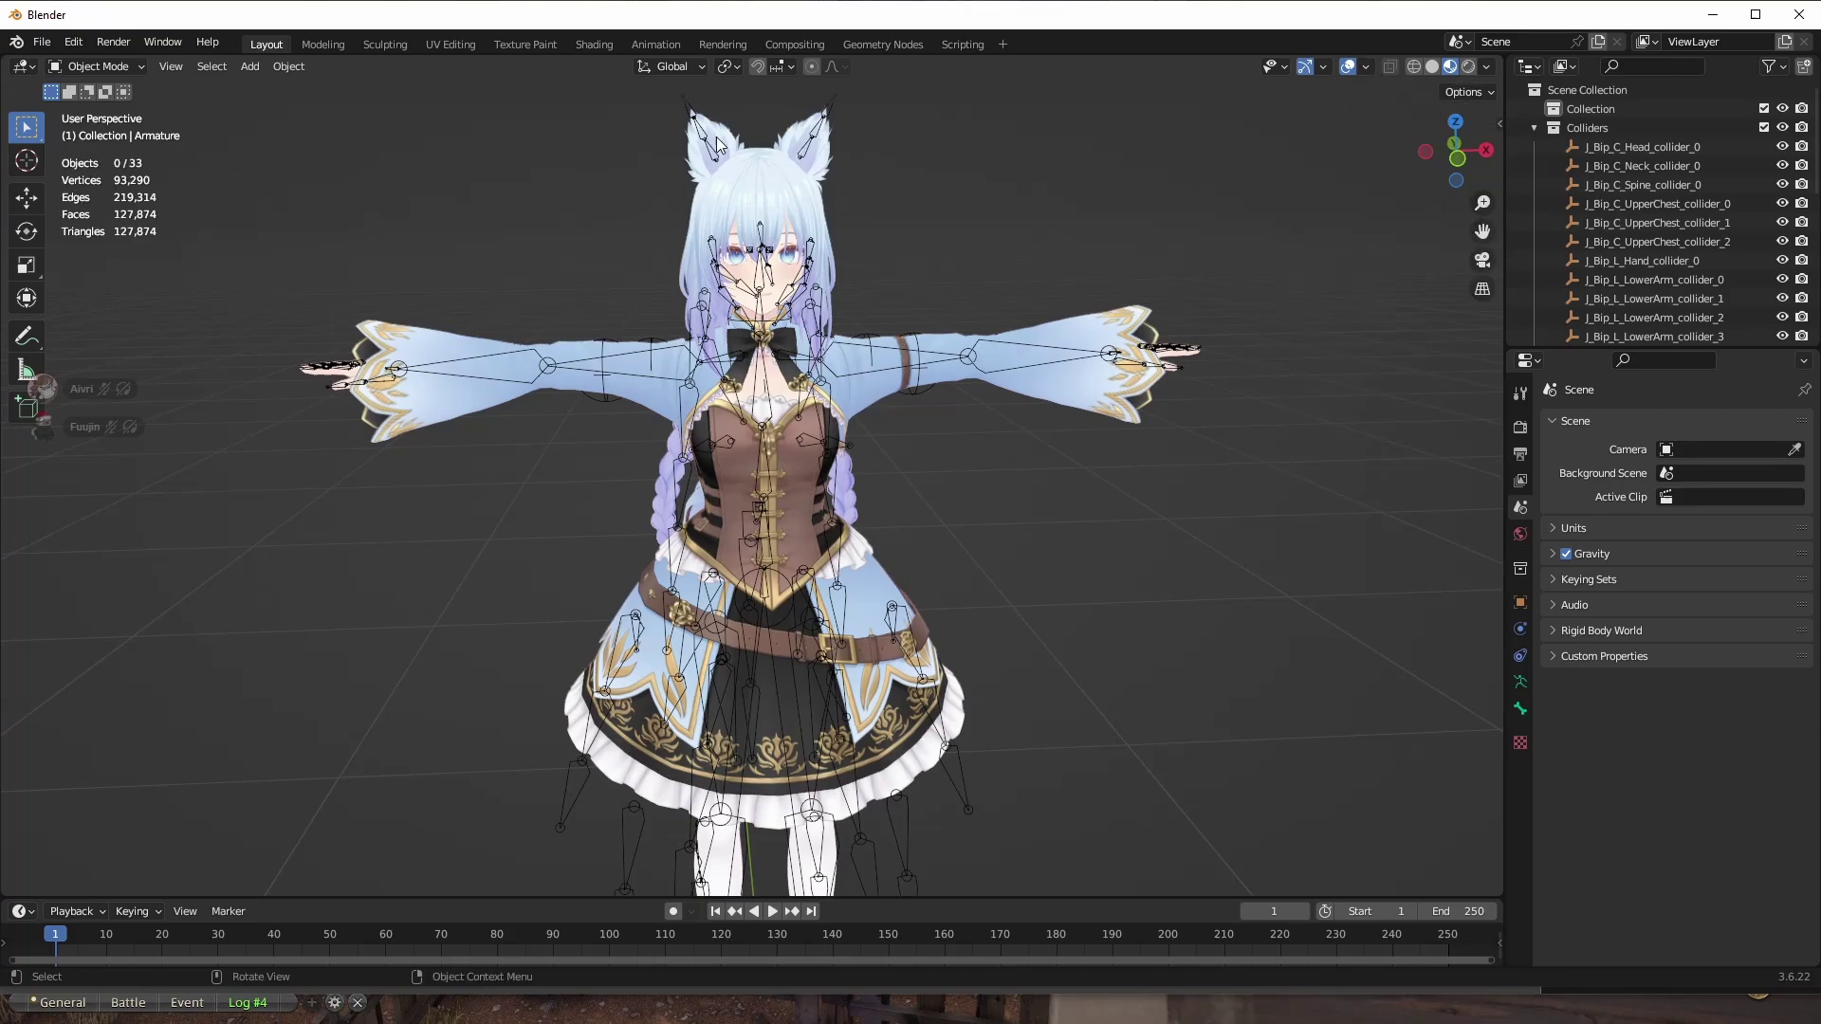
# Select the Body mesh under the armature and examine its material slots.
pyautogui.scroll(-1, 1062, 295)
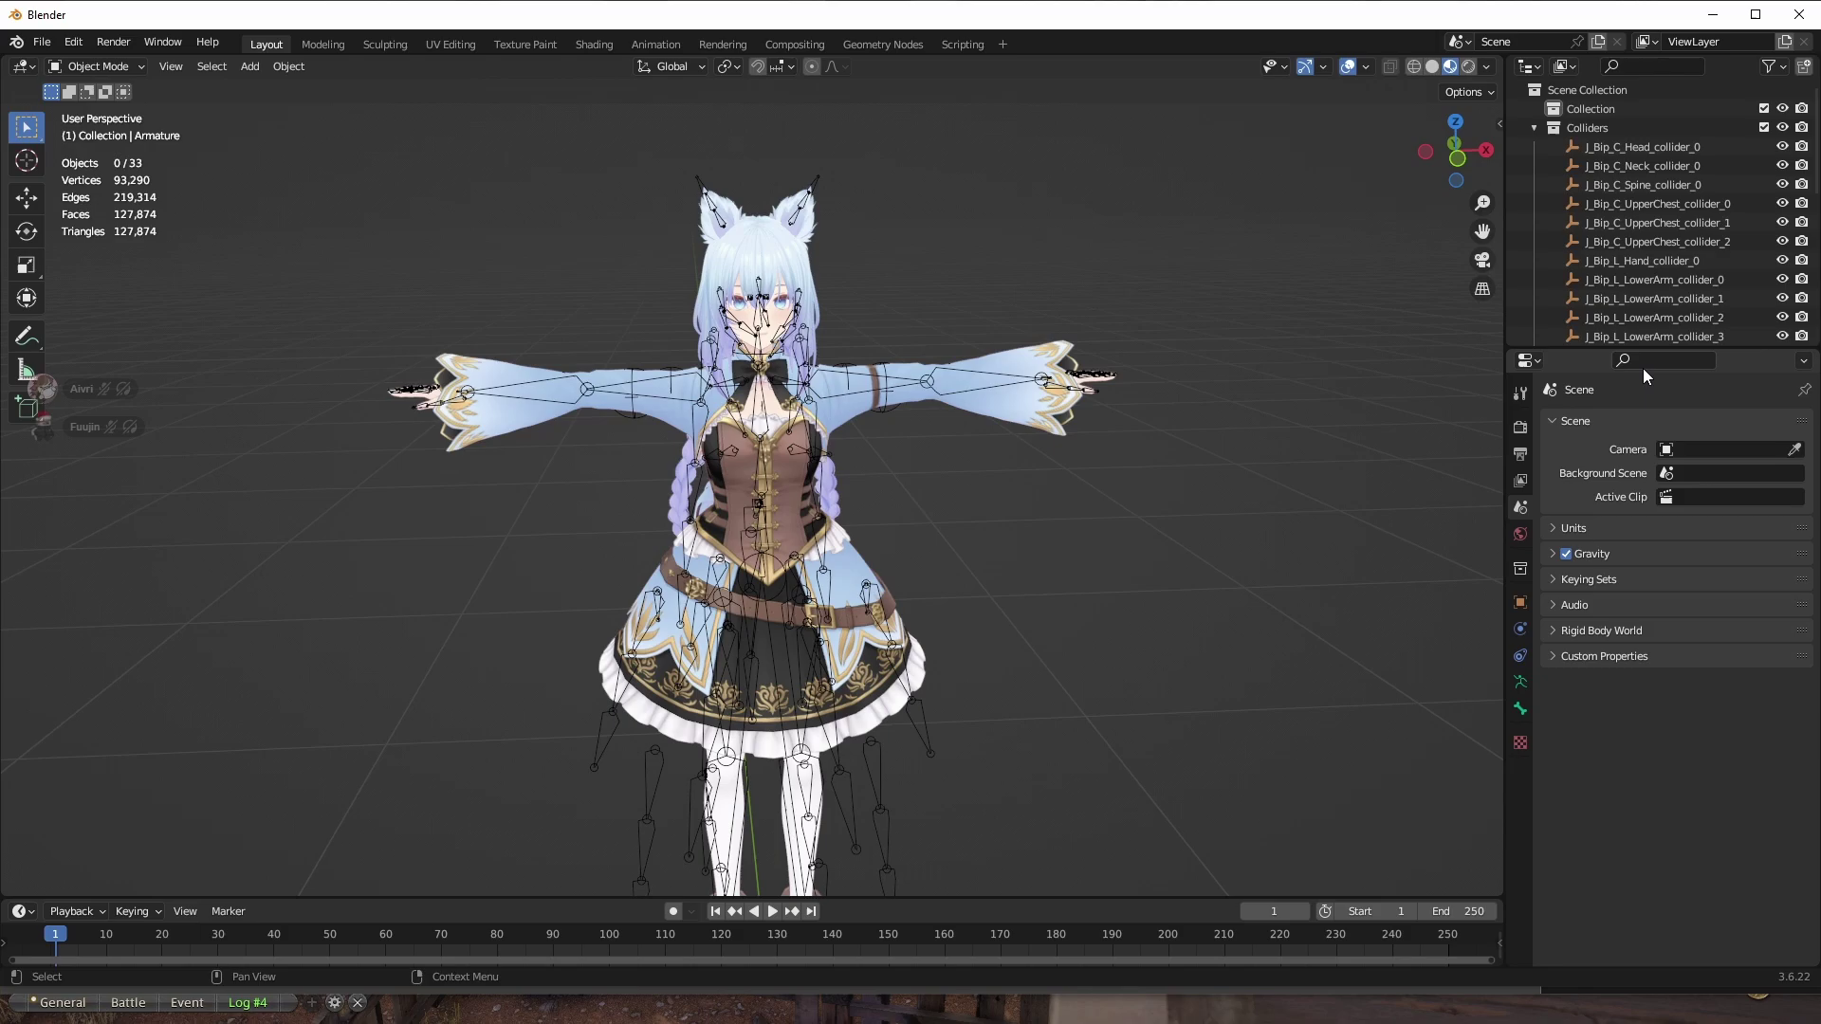
pyautogui.click(799, 470)
pyautogui.click(776, 491)
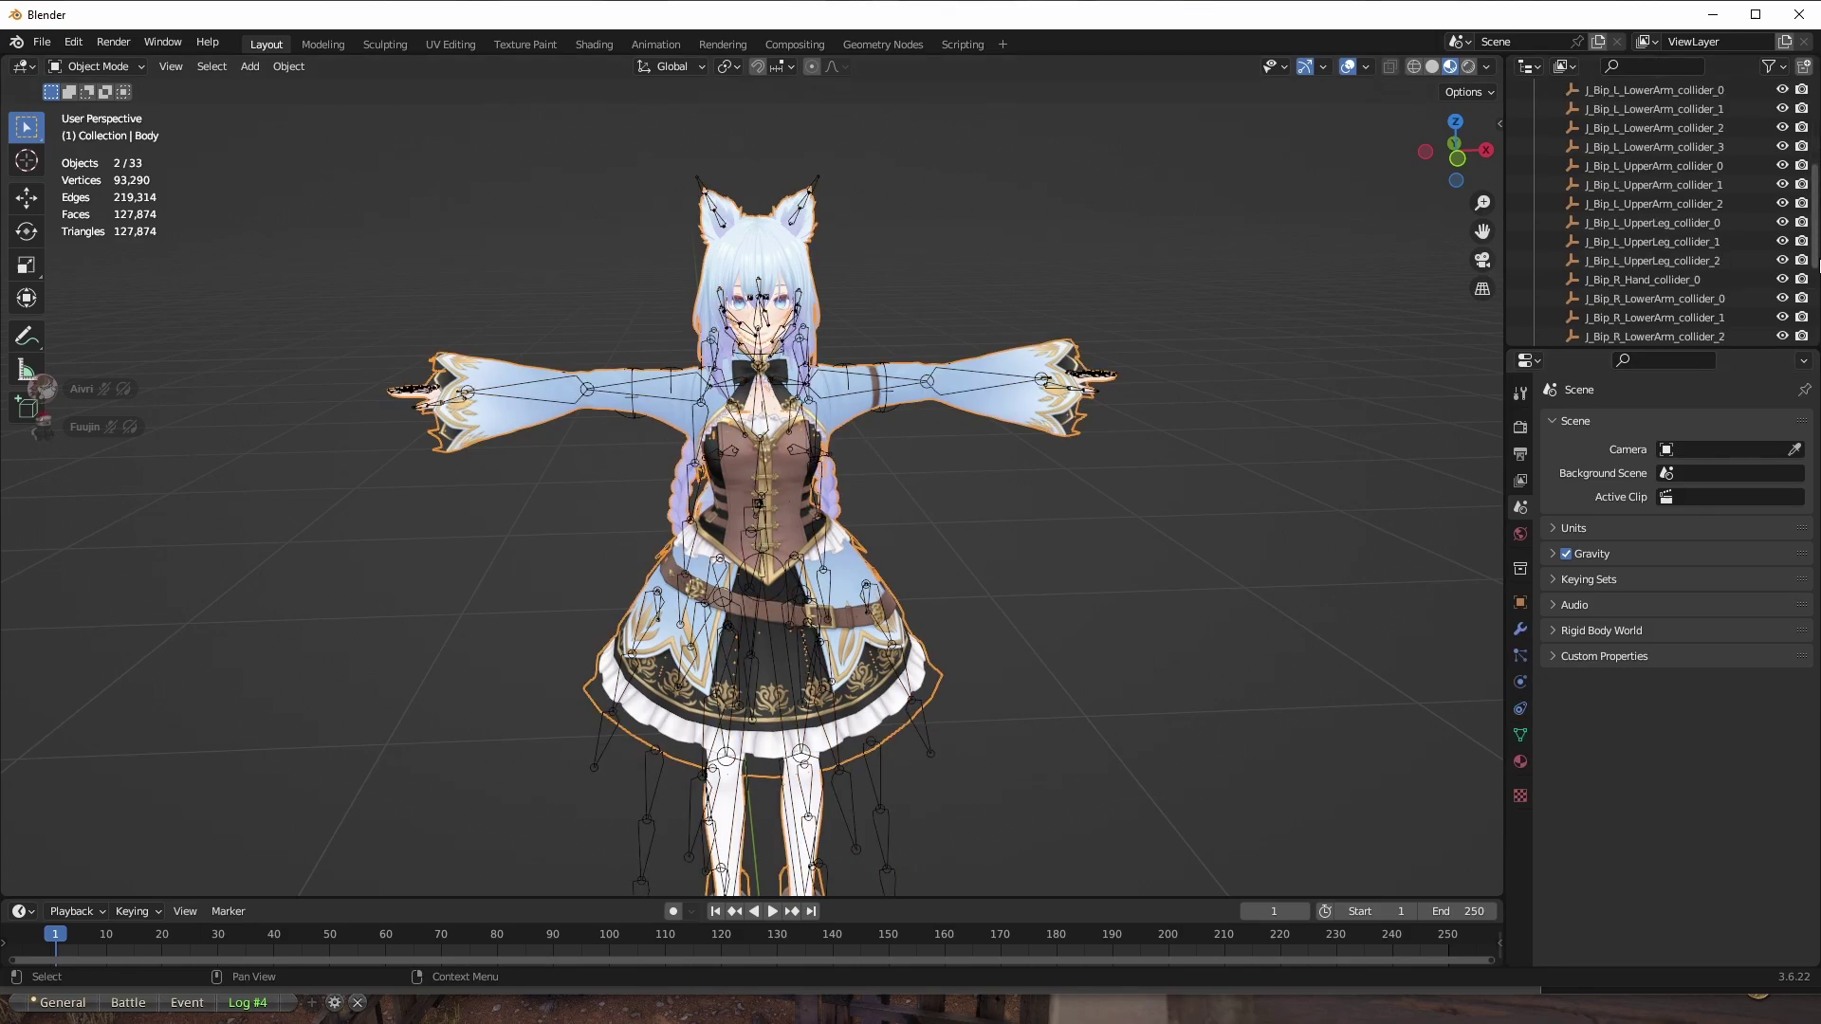
pyautogui.scroll(-8, 1613, 237)
pyautogui.click(1533, 326)
pyautogui.scroll(-12, 1684, 267)
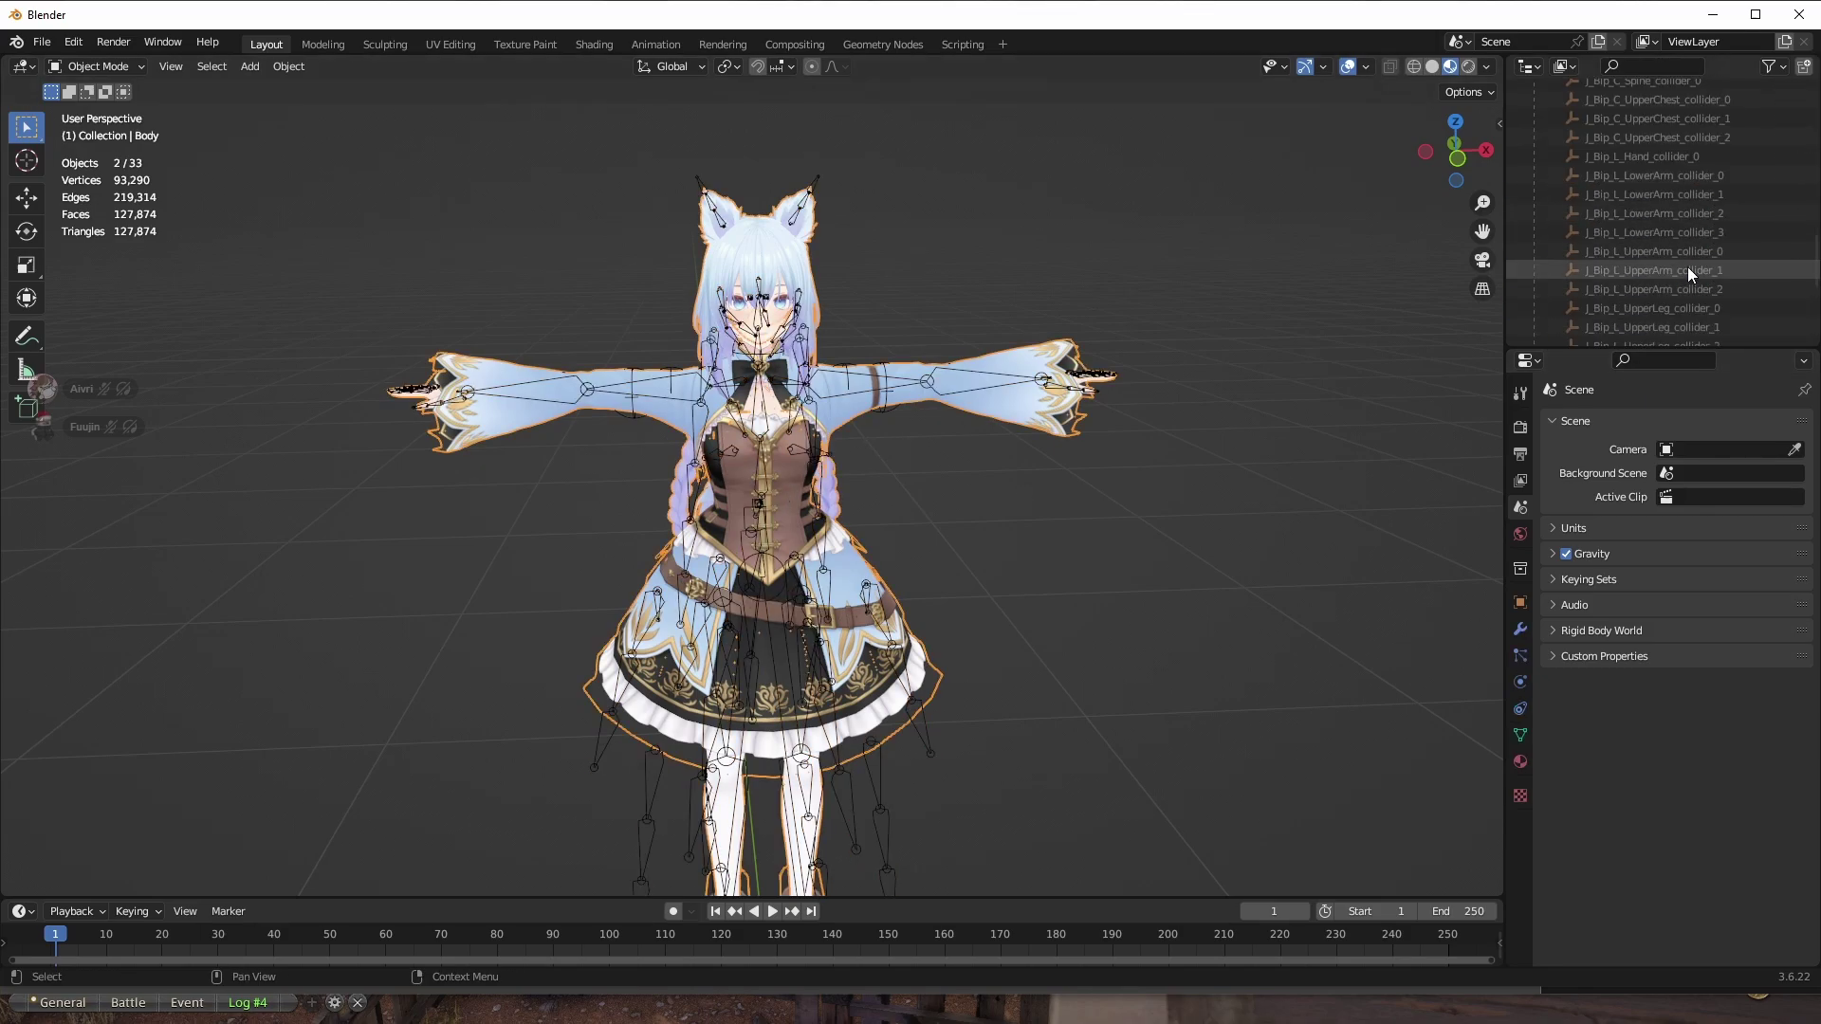
pyautogui.scroll(7, 1594, 208)
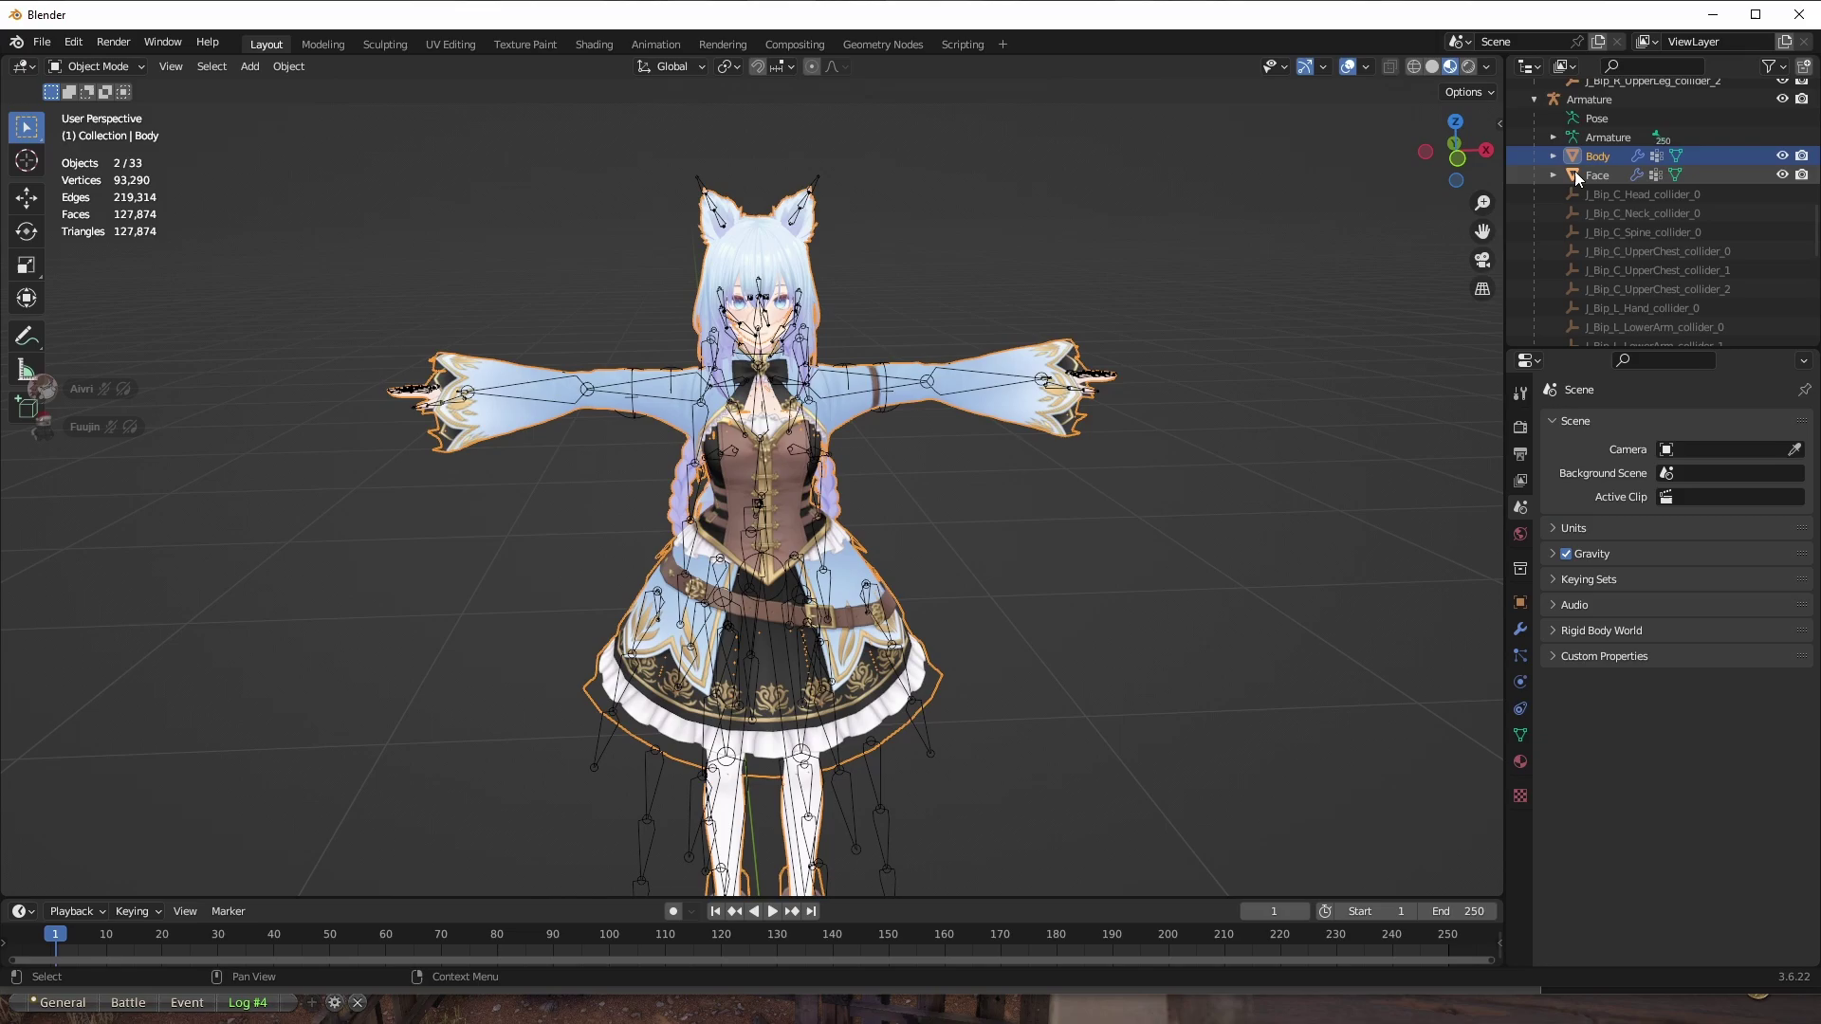
pyautogui.click(1521, 759)
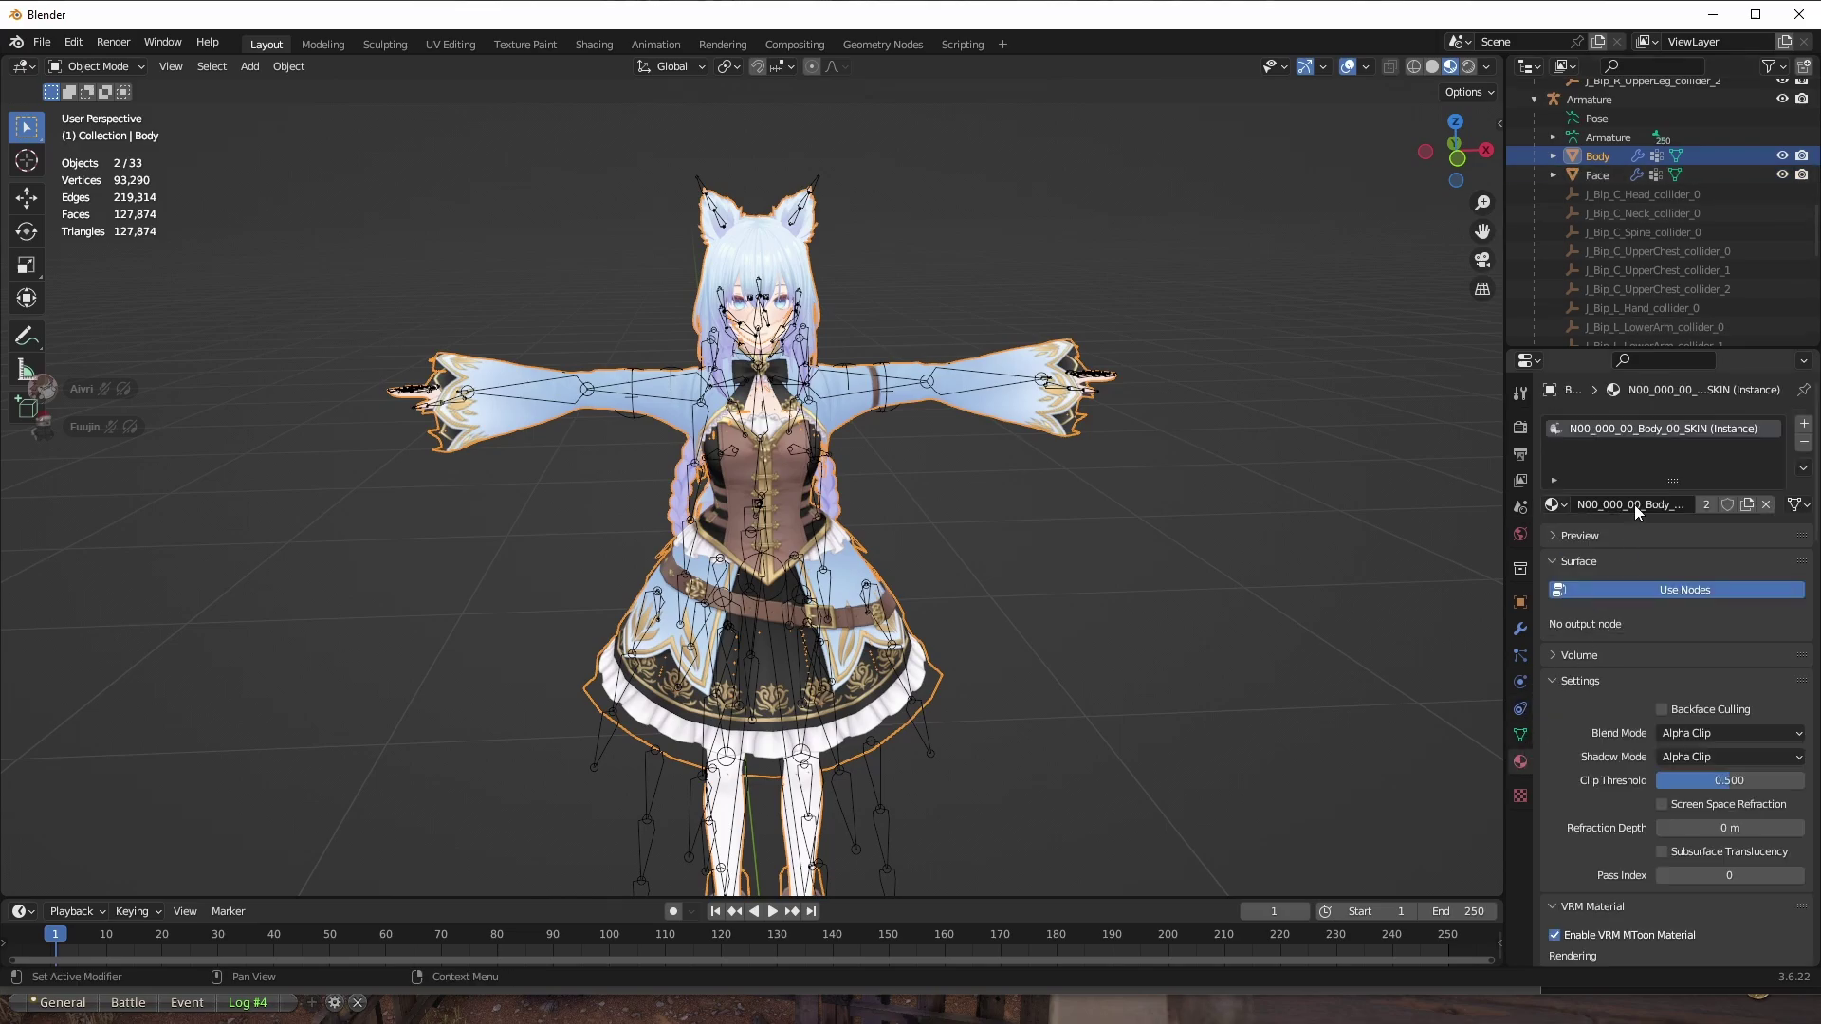
# Compare the Face mesh's material slots with those of the Body mesh, and clear the selection.
pyautogui.click(1594, 175)
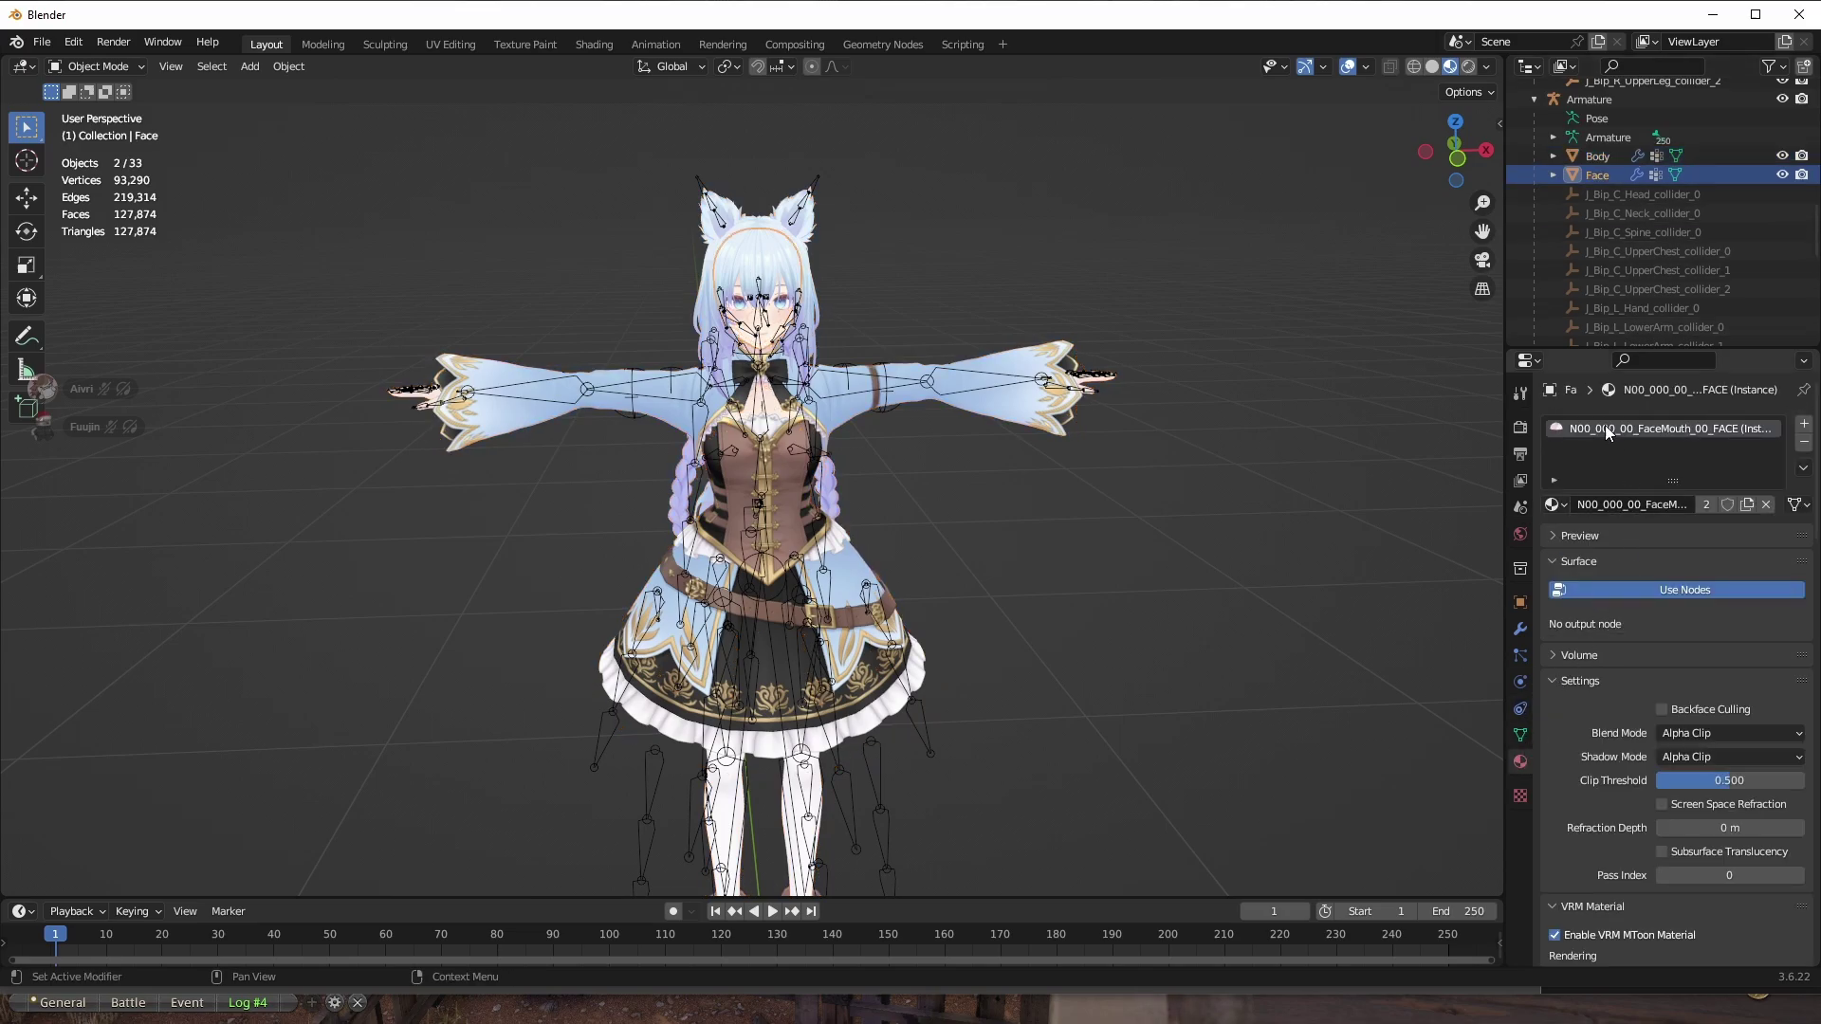
pyautogui.scroll(3, 911, 265)
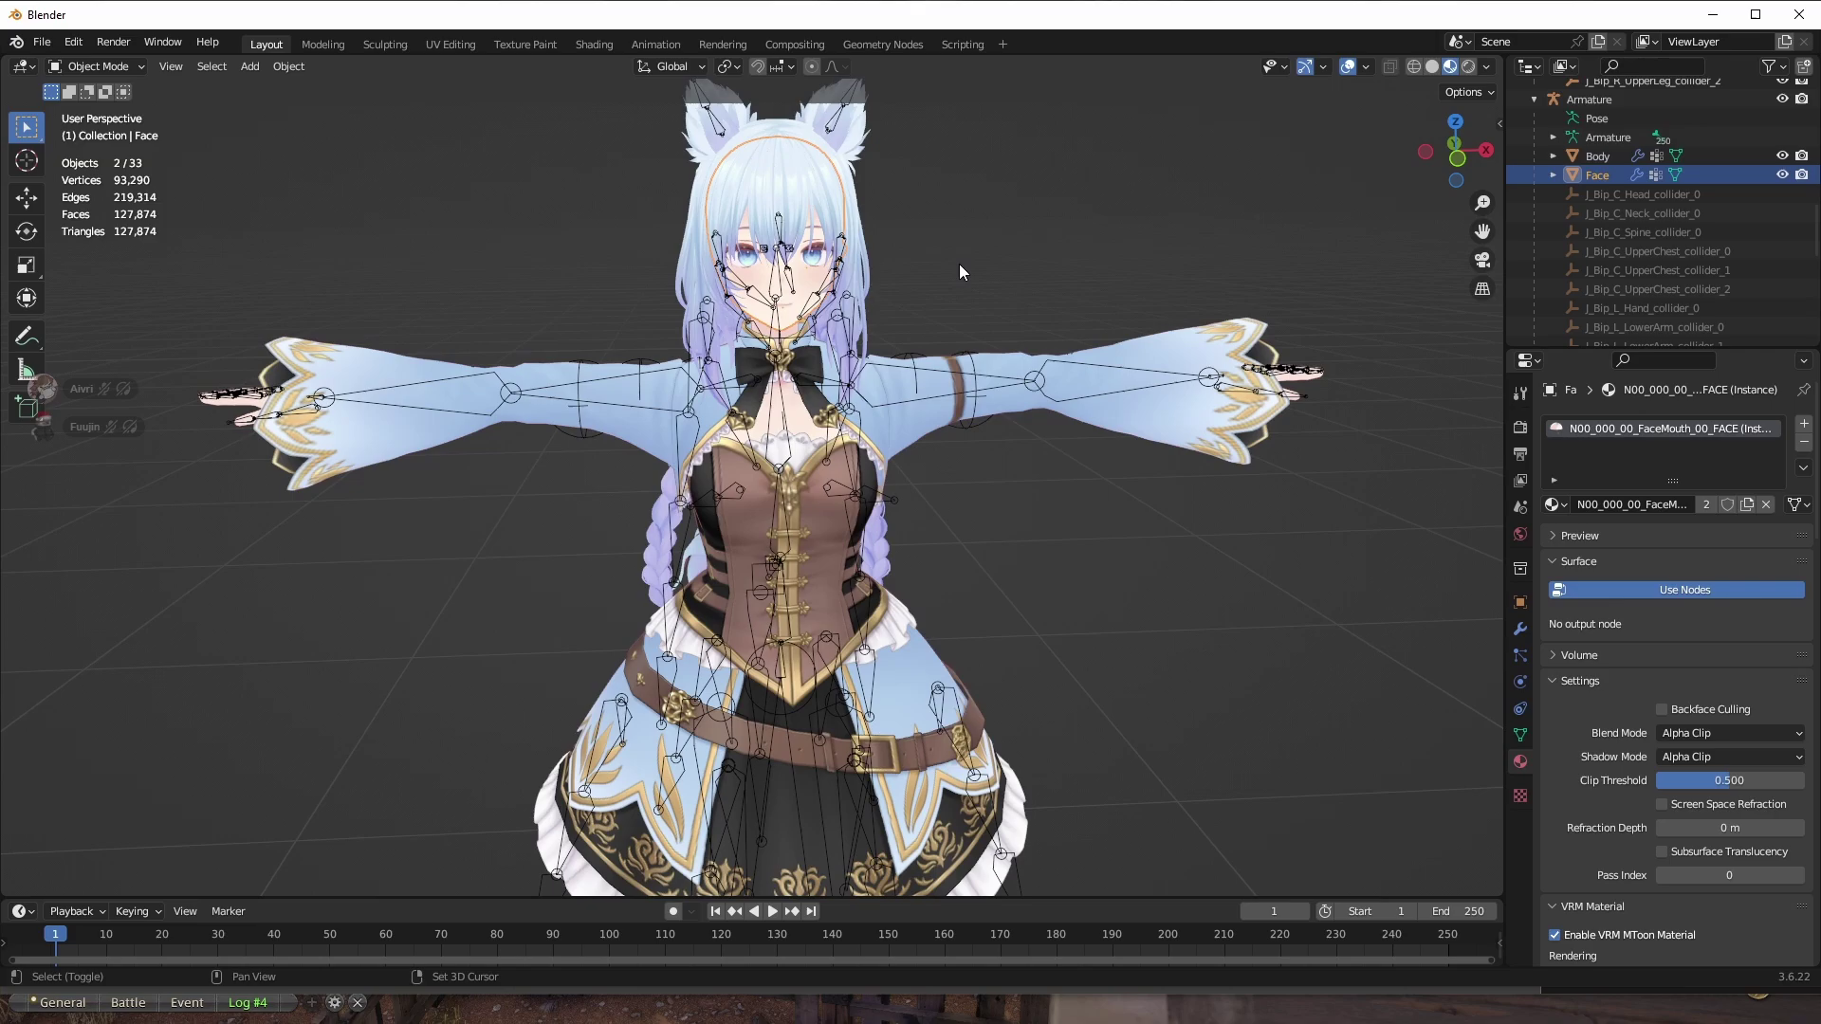
pyautogui.scroll(-3, 992, 298)
pyautogui.click(994, 288)
pyautogui.click(890, 435)
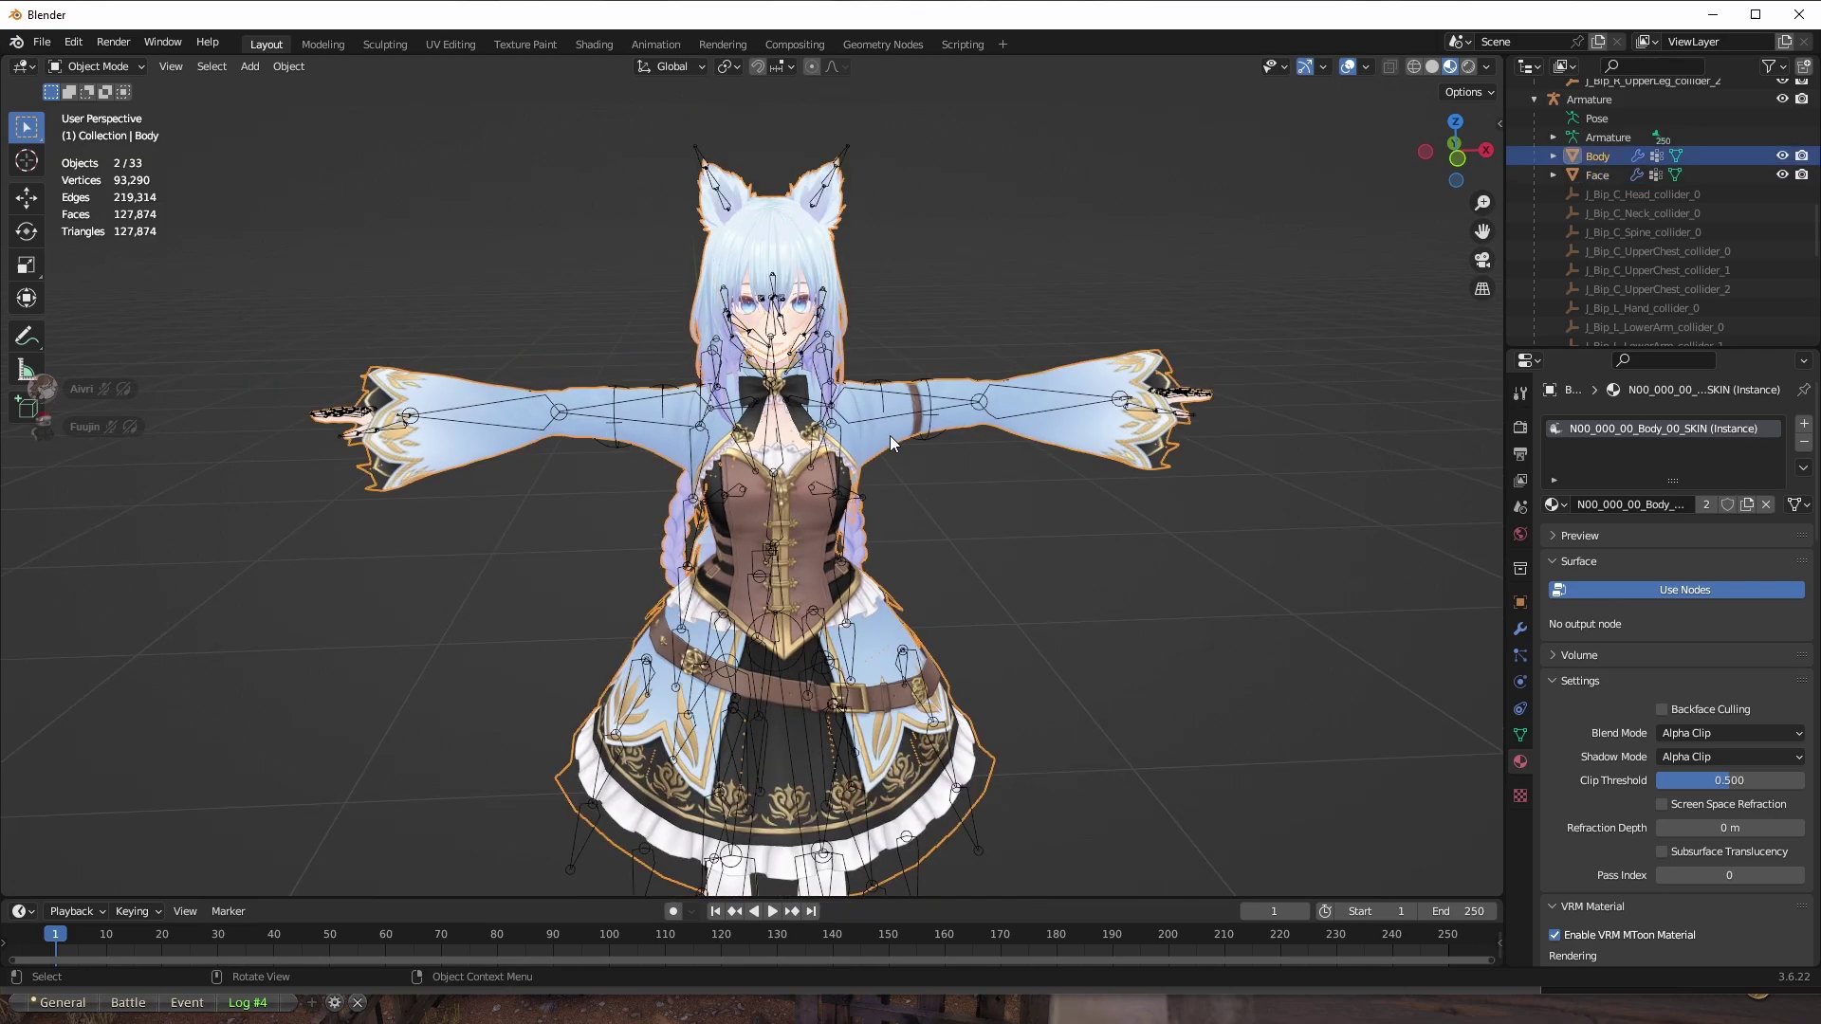
pyautogui.click(1063, 290)
# Examine the armature's bone statistics with all bones selected in Edit Mode, return to Object Mode and show the viewport sidebar.
pyautogui.scroll(-2, 1027, 487)
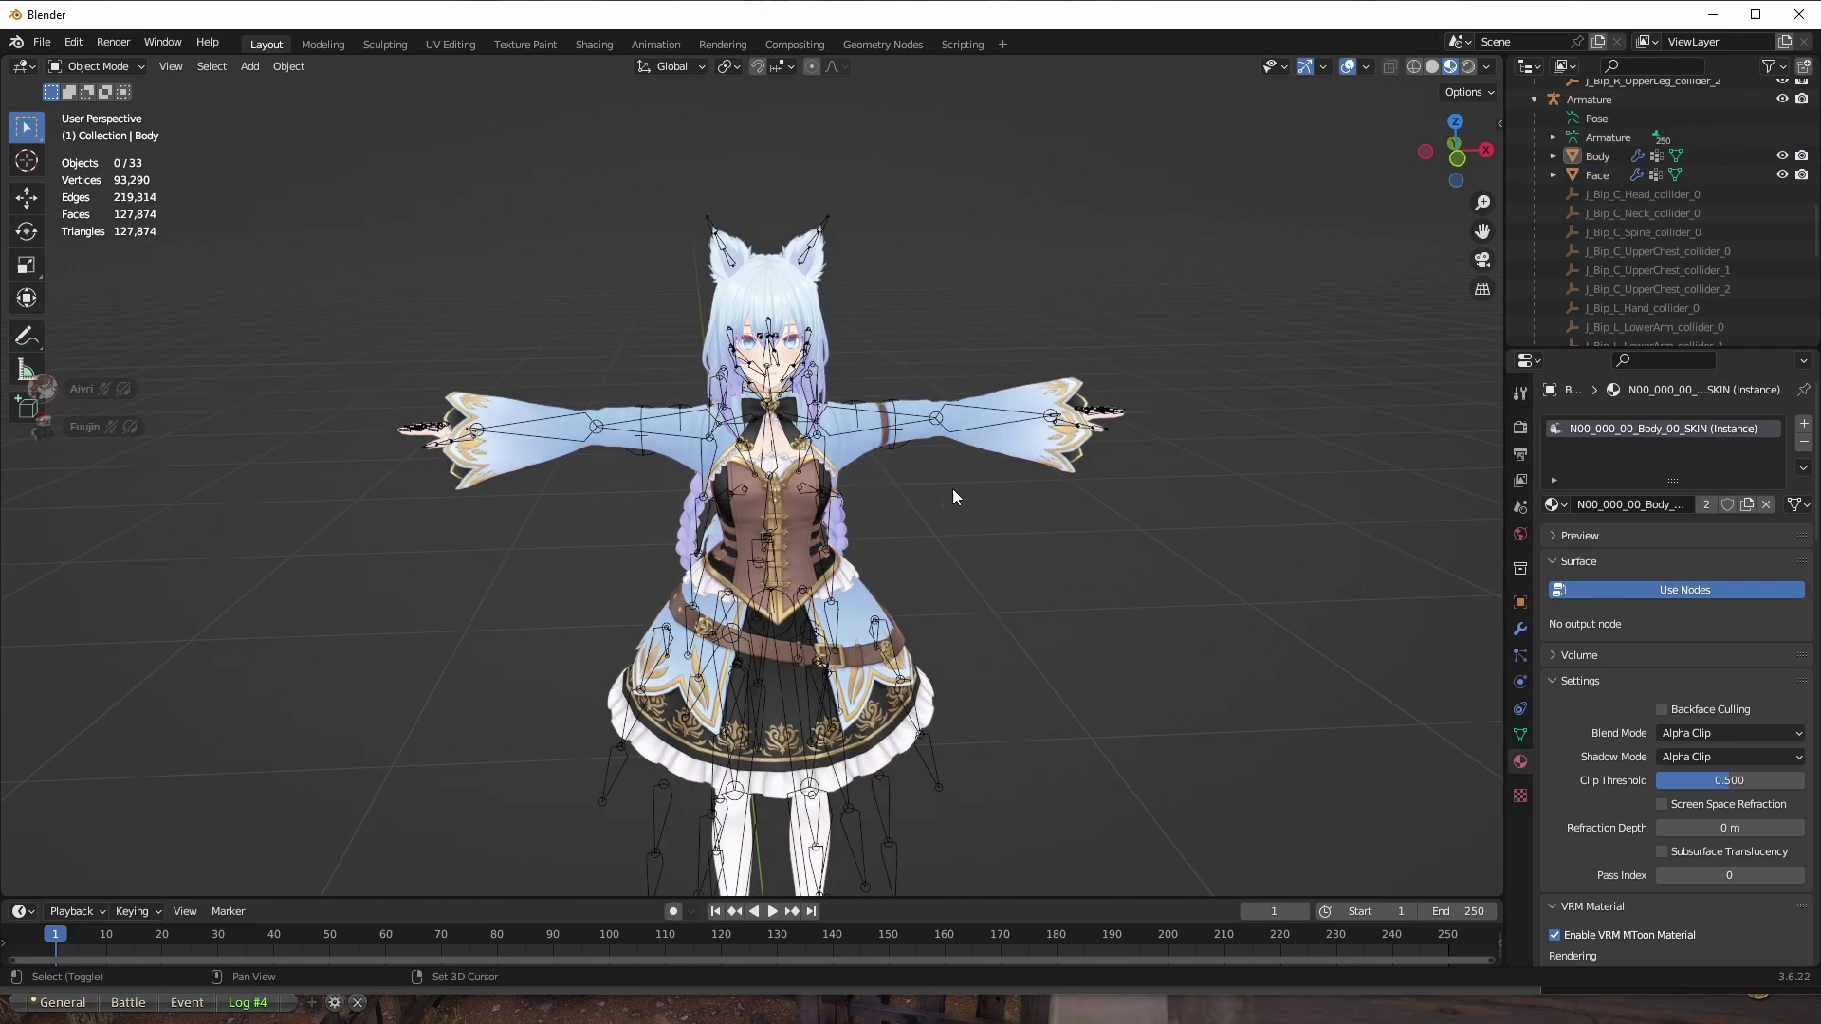
pyautogui.keyDown('shift'); pyautogui.moveTo(952, 487); pyautogui.dragTo(948, 427, button='middle'); pyautogui.keyUp('shift')
pyautogui.click(802, 320)
pyautogui.press('Tab')
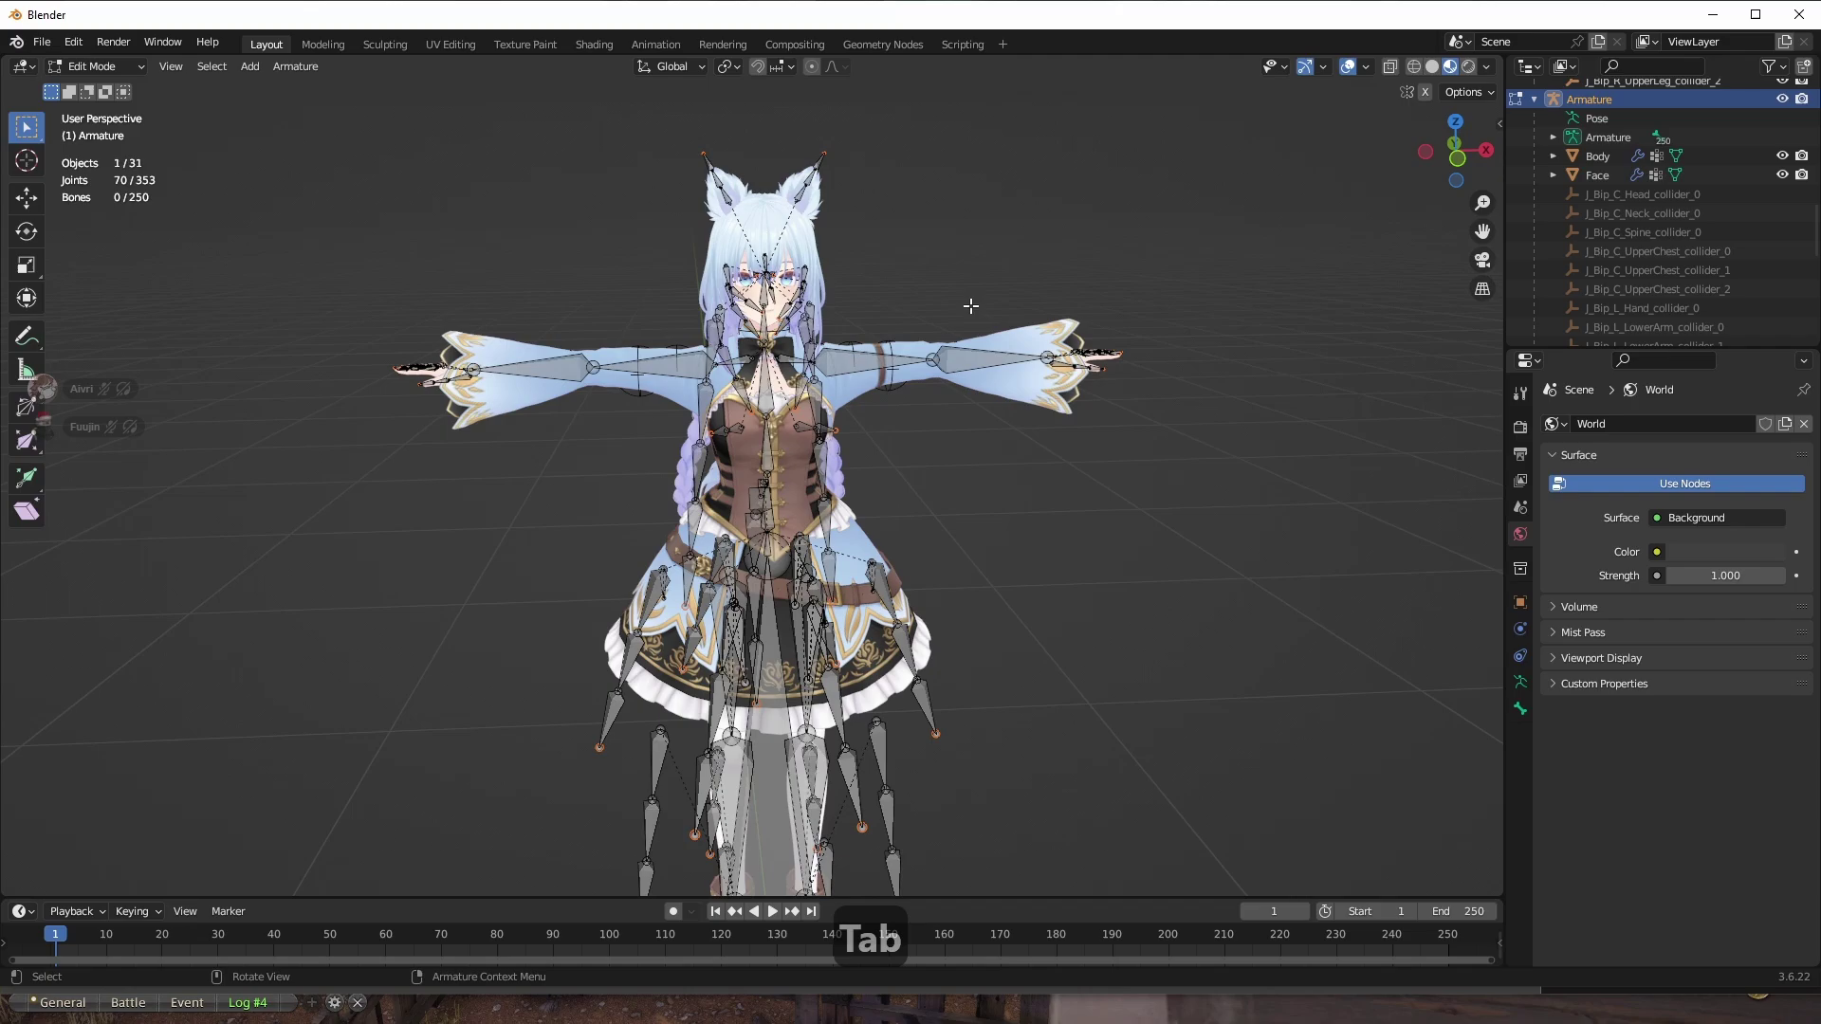
pyautogui.press('a')
pyautogui.press('Tab')
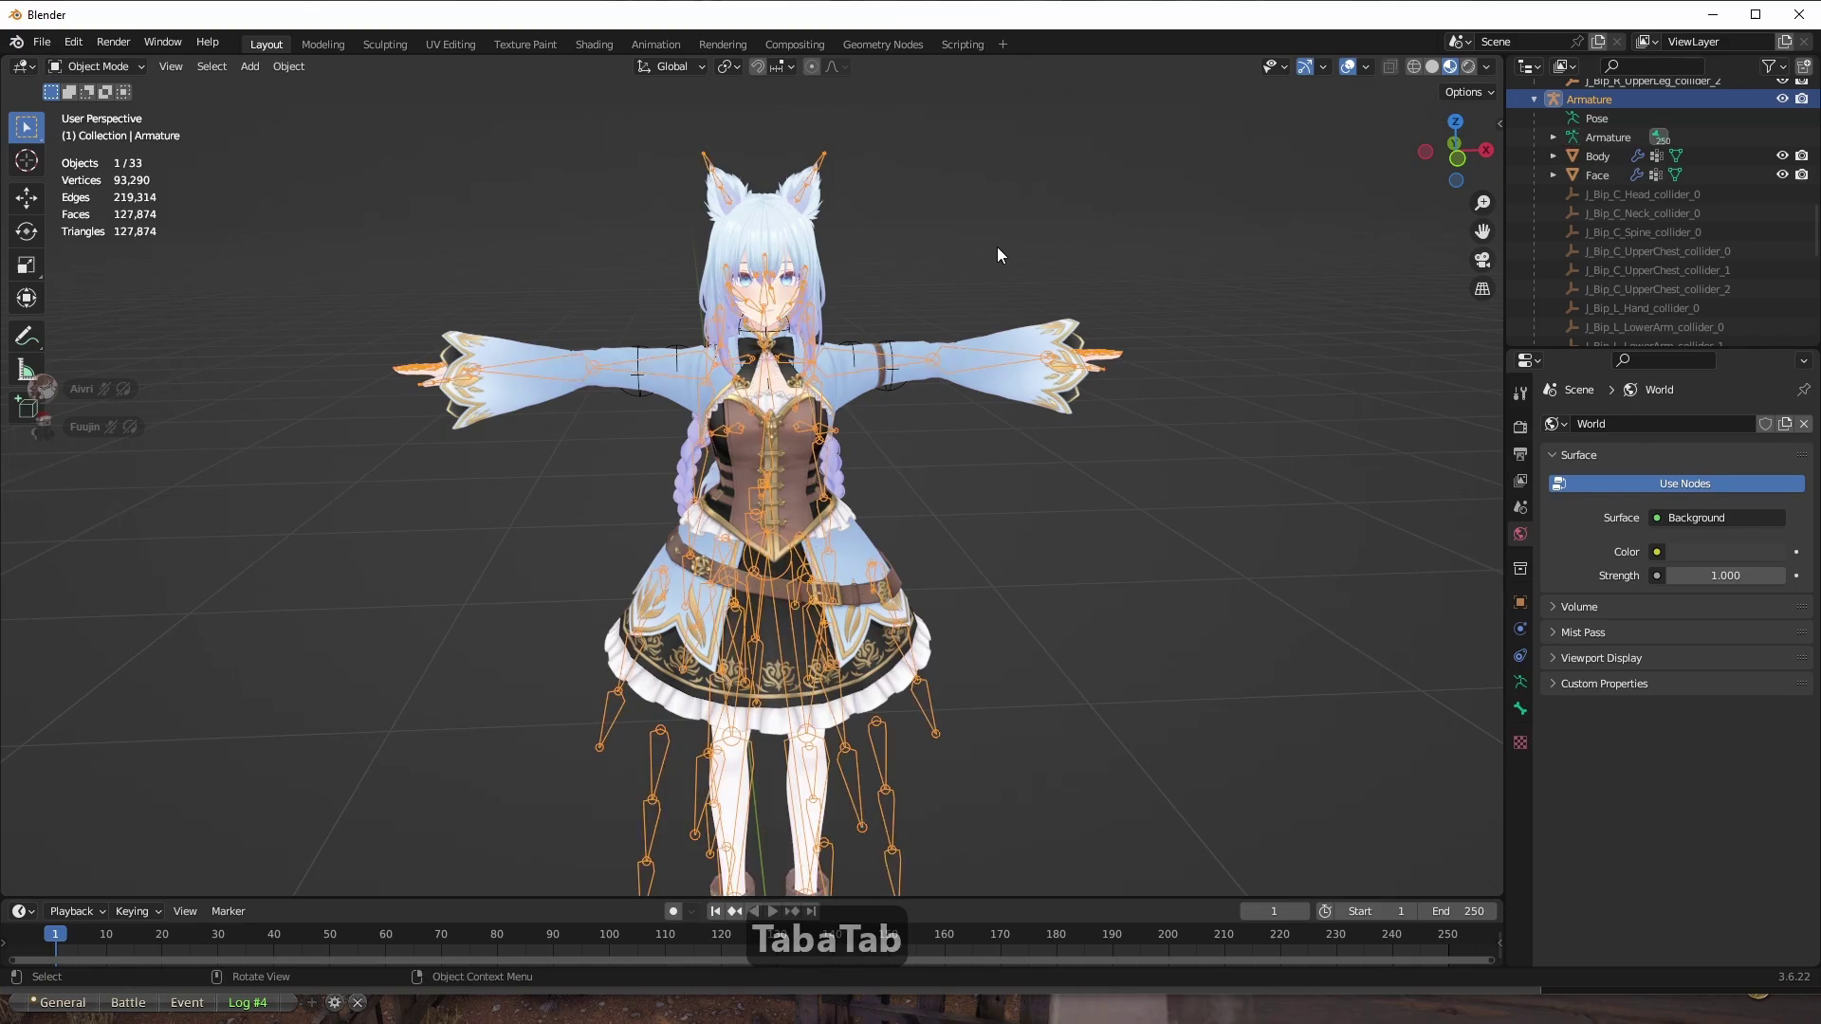
pyautogui.click(1498, 124)
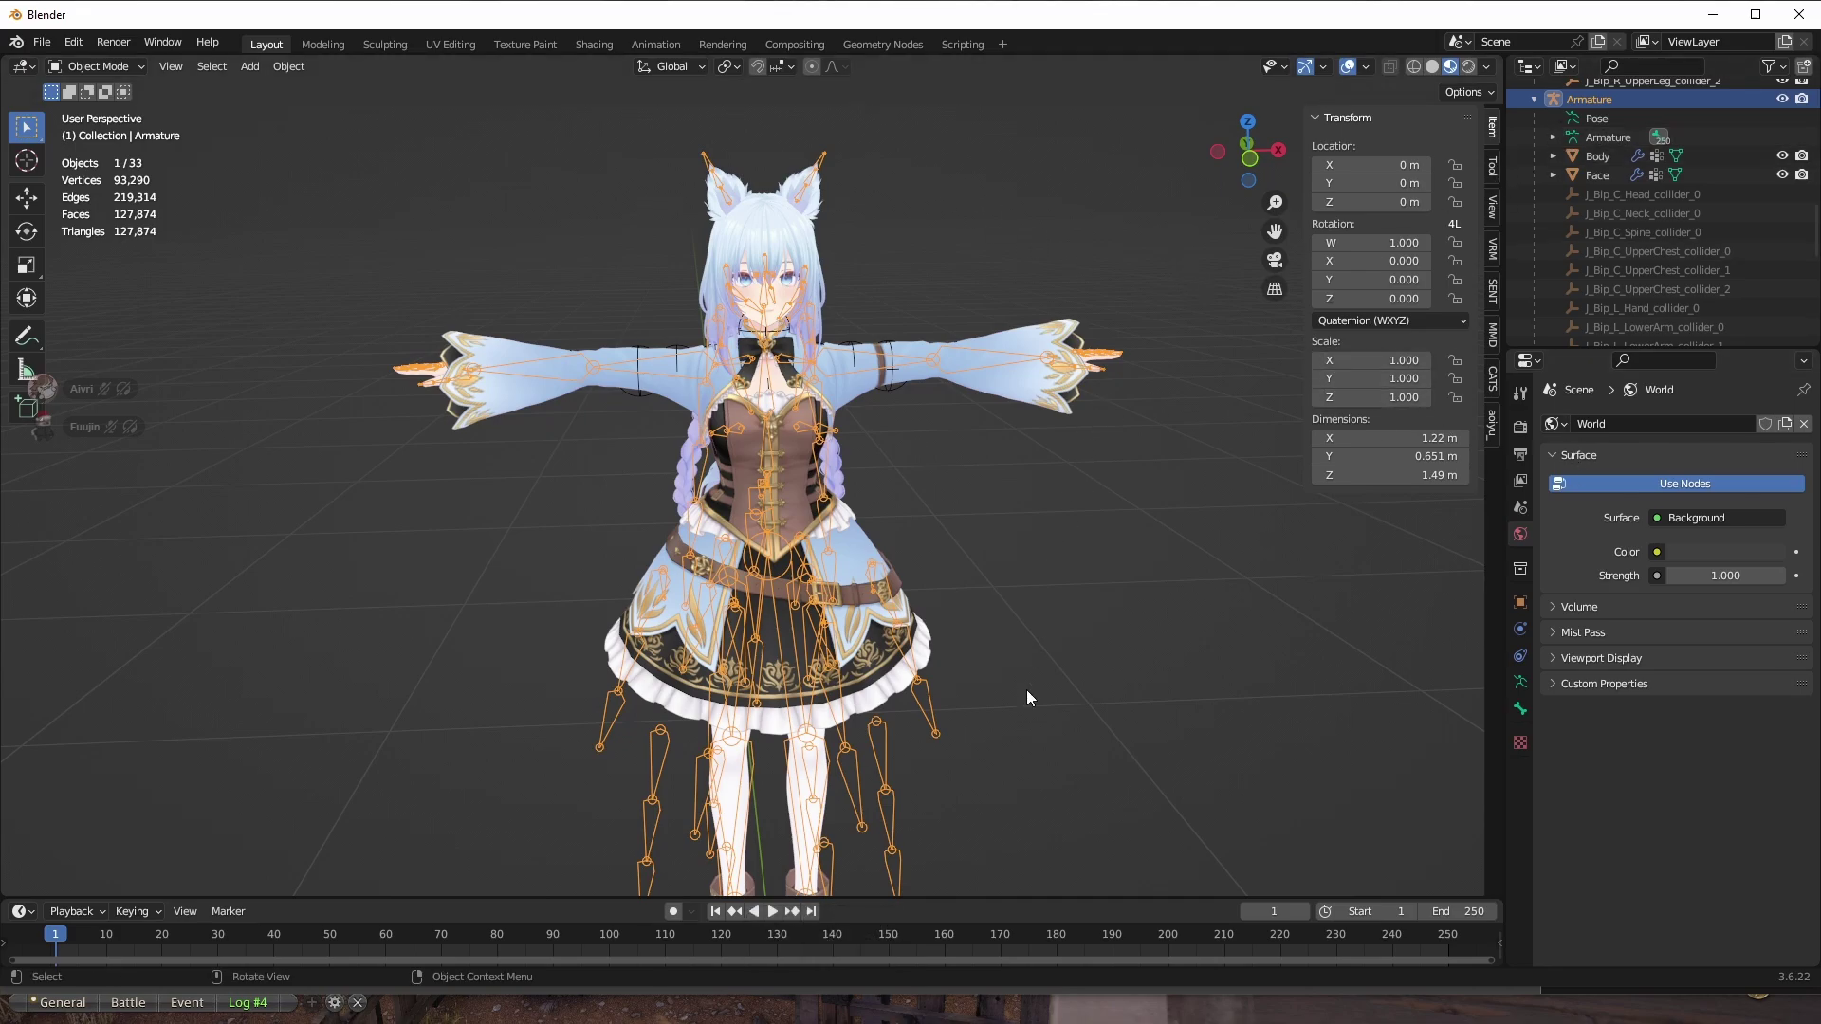
# Try rotating the J_Sec_R_CoatSkirtSide1_02 bone about 85° in Pose Mode, cancel it, and return to Object Mode with nothing selected.
pyautogui.keyDown('shift'); pyautogui.moveTo(1025, 699); pyautogui.dragTo(668, 304, button='middle'); pyautogui.keyUp('shift')
pyautogui.click(102, 65)
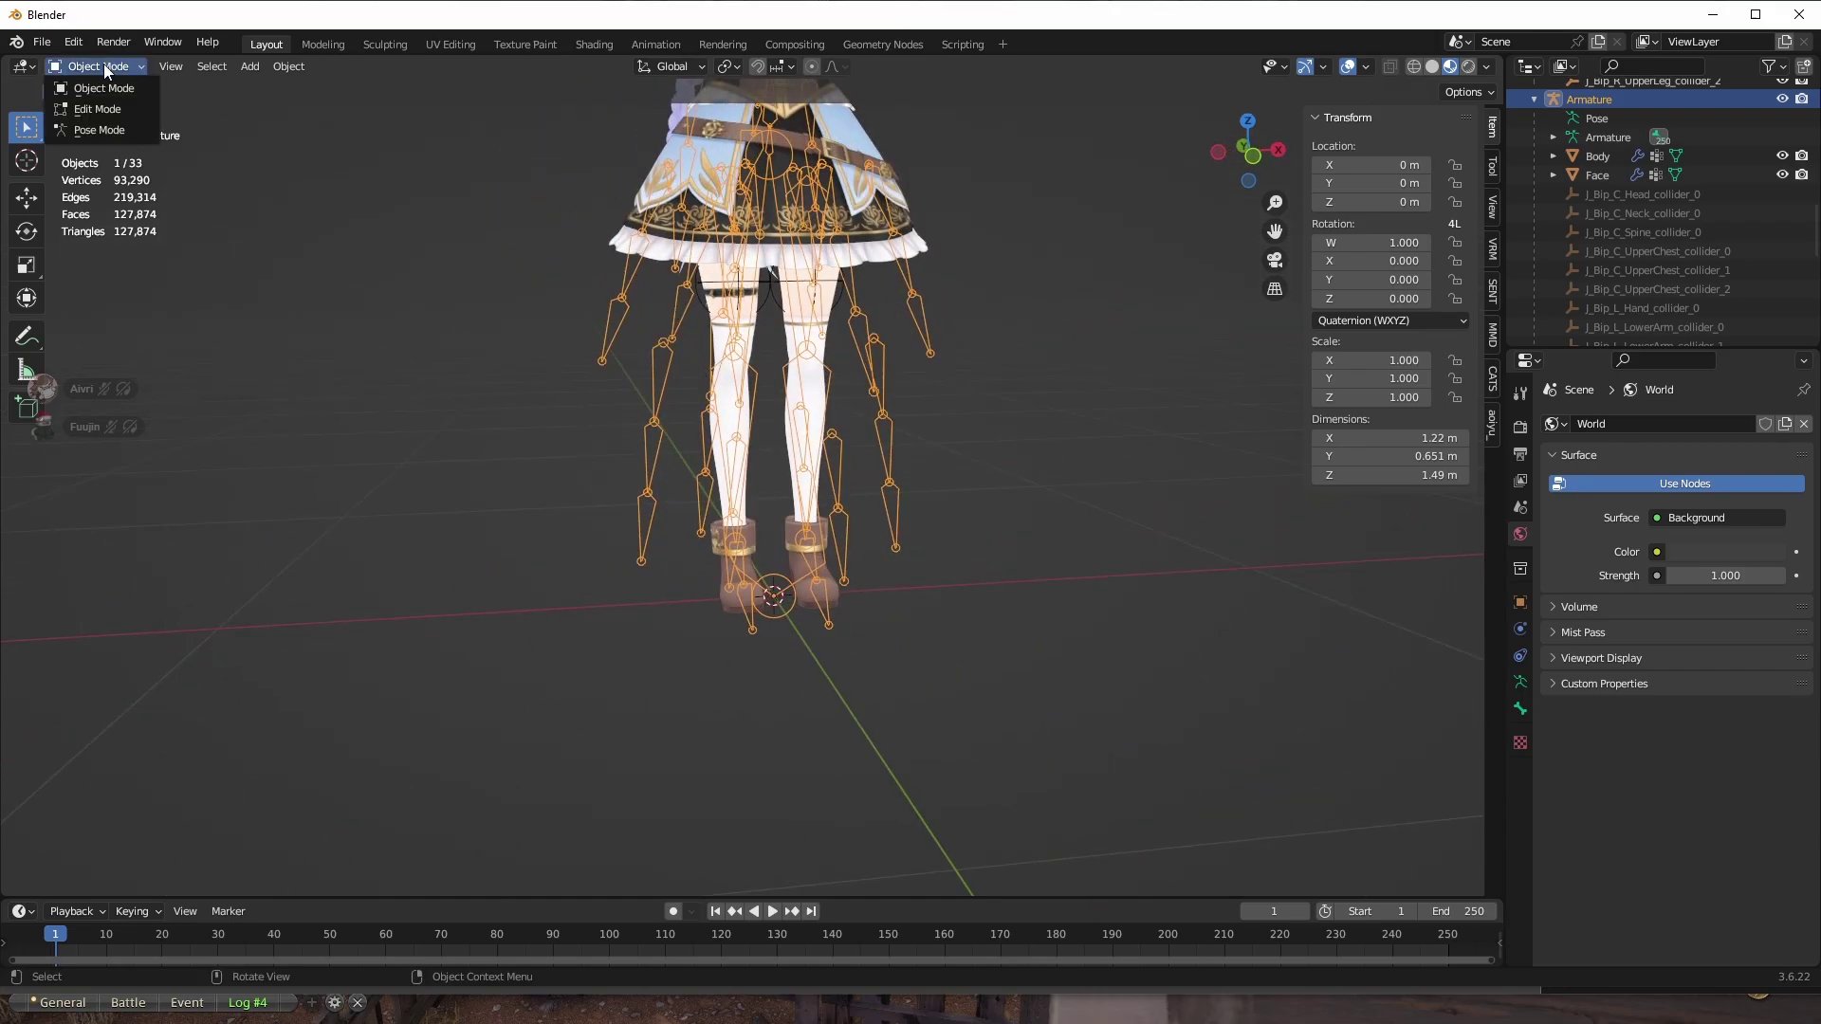
pyautogui.click(104, 126)
pyautogui.click(668, 366)
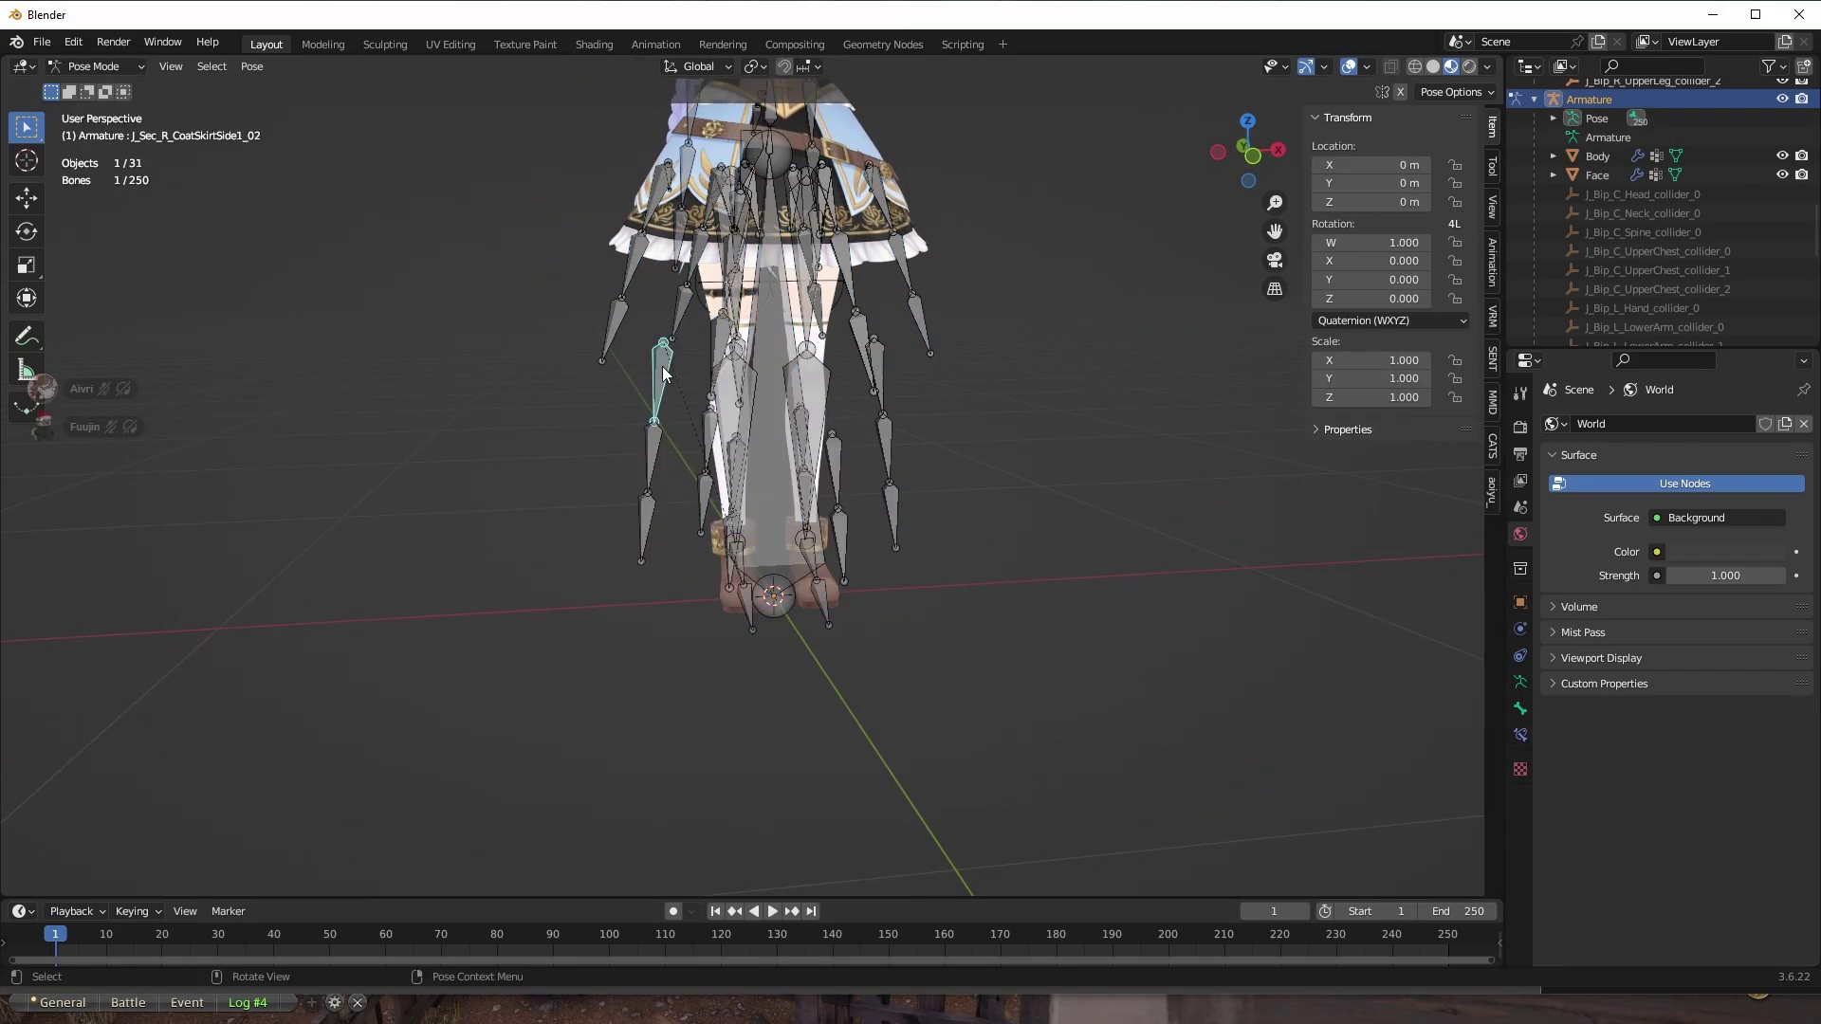
pyautogui.press('r')
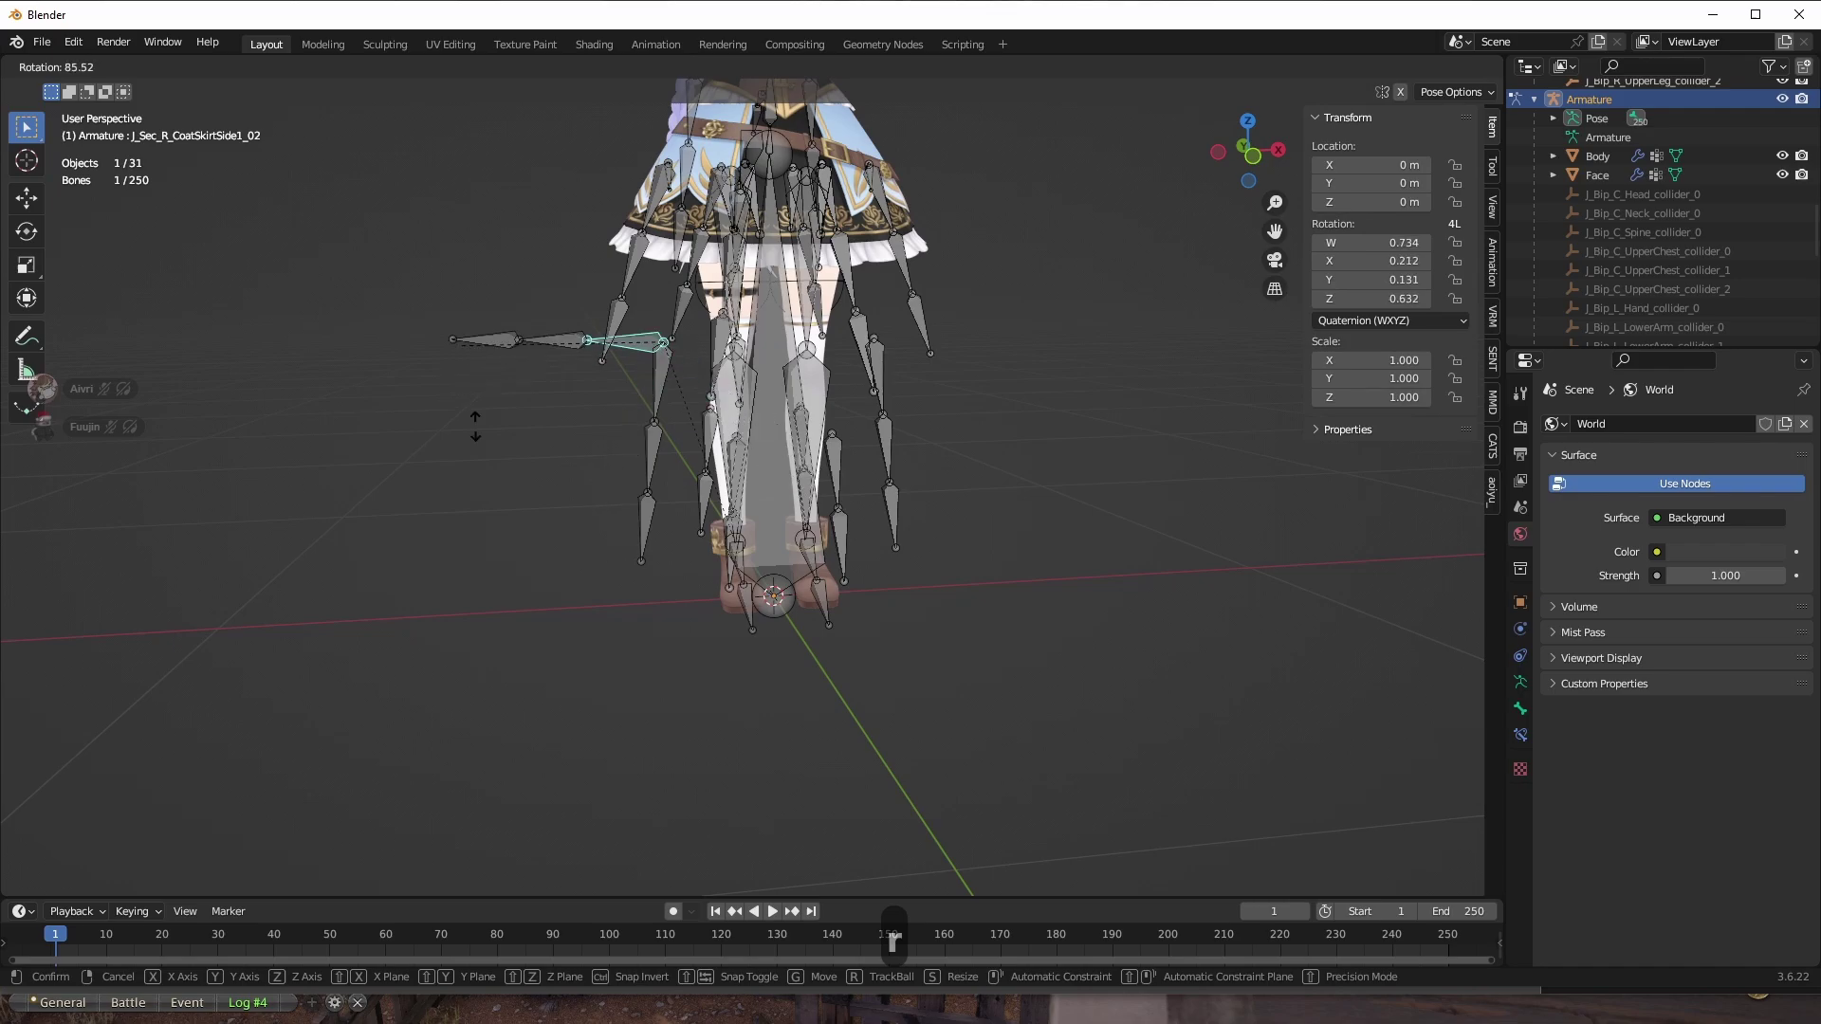
pyautogui.press('Escape')
pyautogui.moveTo(475, 425); pyautogui.dragTo(582, 349, button='middle')
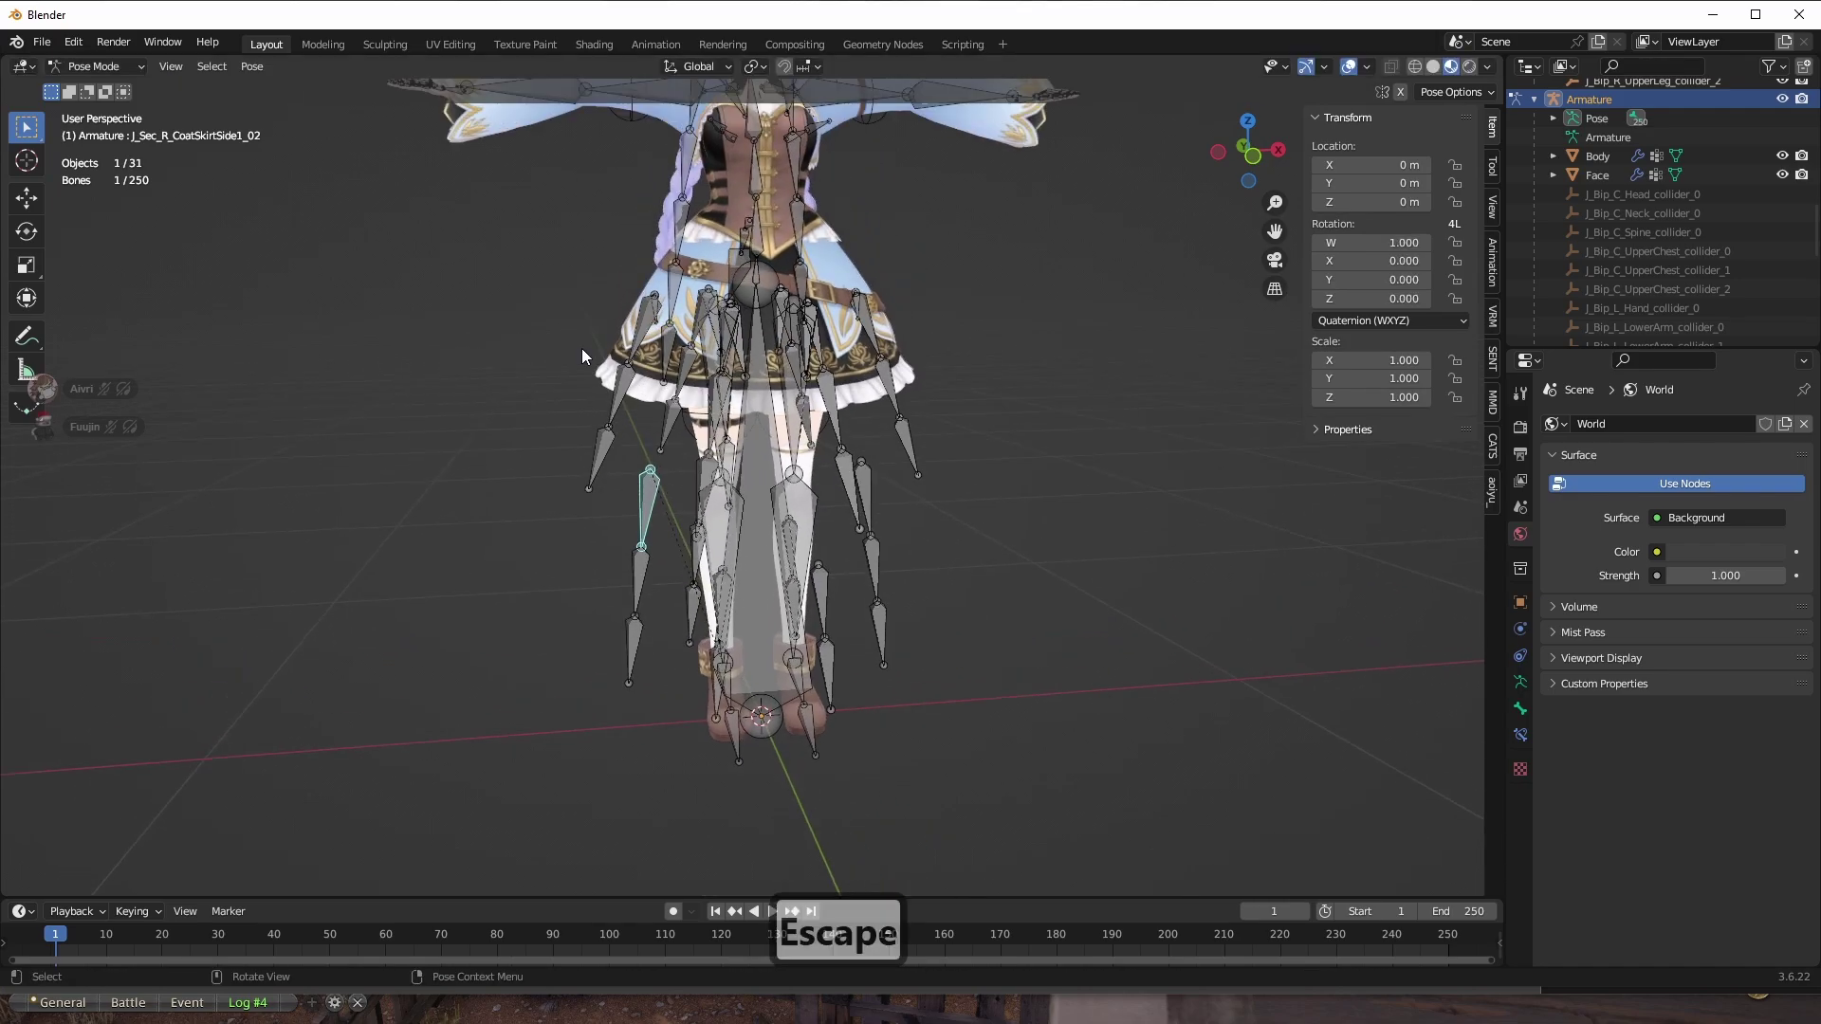
pyautogui.click(114, 73)
pyautogui.click(115, 88)
pyautogui.click(446, 321)
pyautogui.keyDown('shift'); pyautogui.moveTo(954, 237); pyautogui.dragTo(943, 473, button='middle'); pyautogui.keyUp('shift')
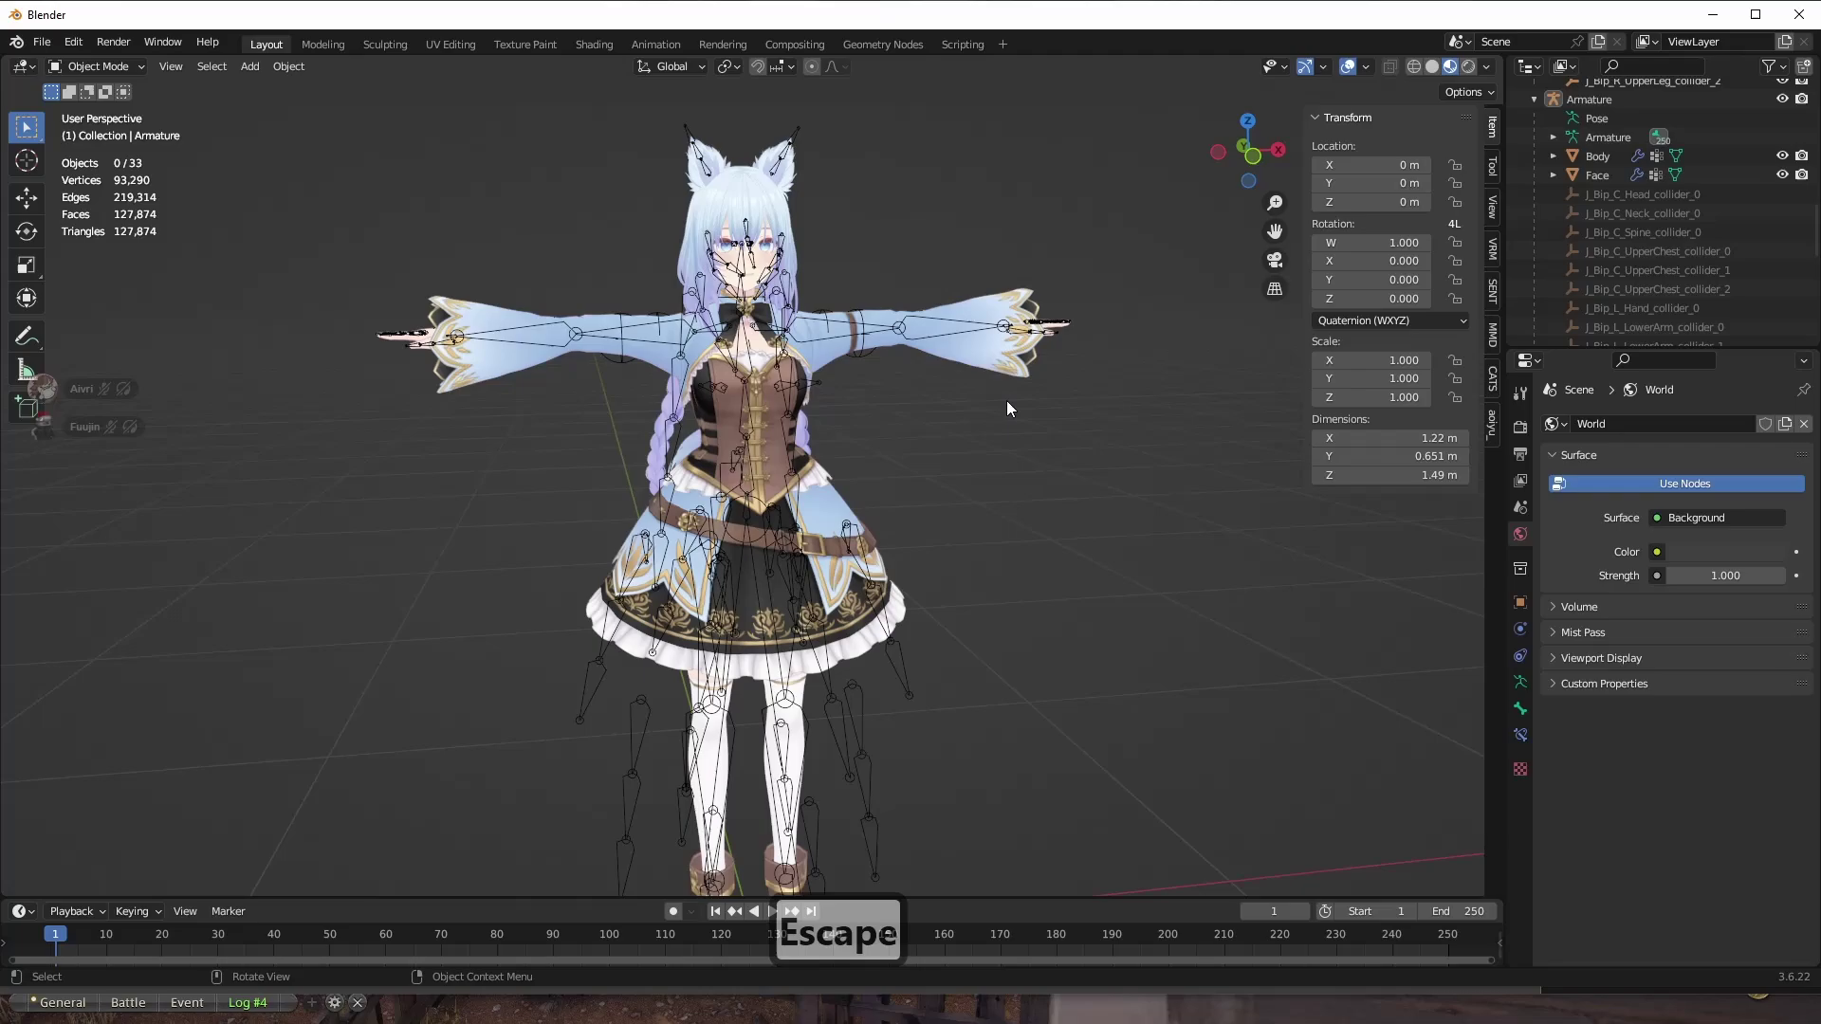
# Delete the avatar's zero-weight bones with the CATS bone optimization tools.
pyautogui.click(1493, 376)
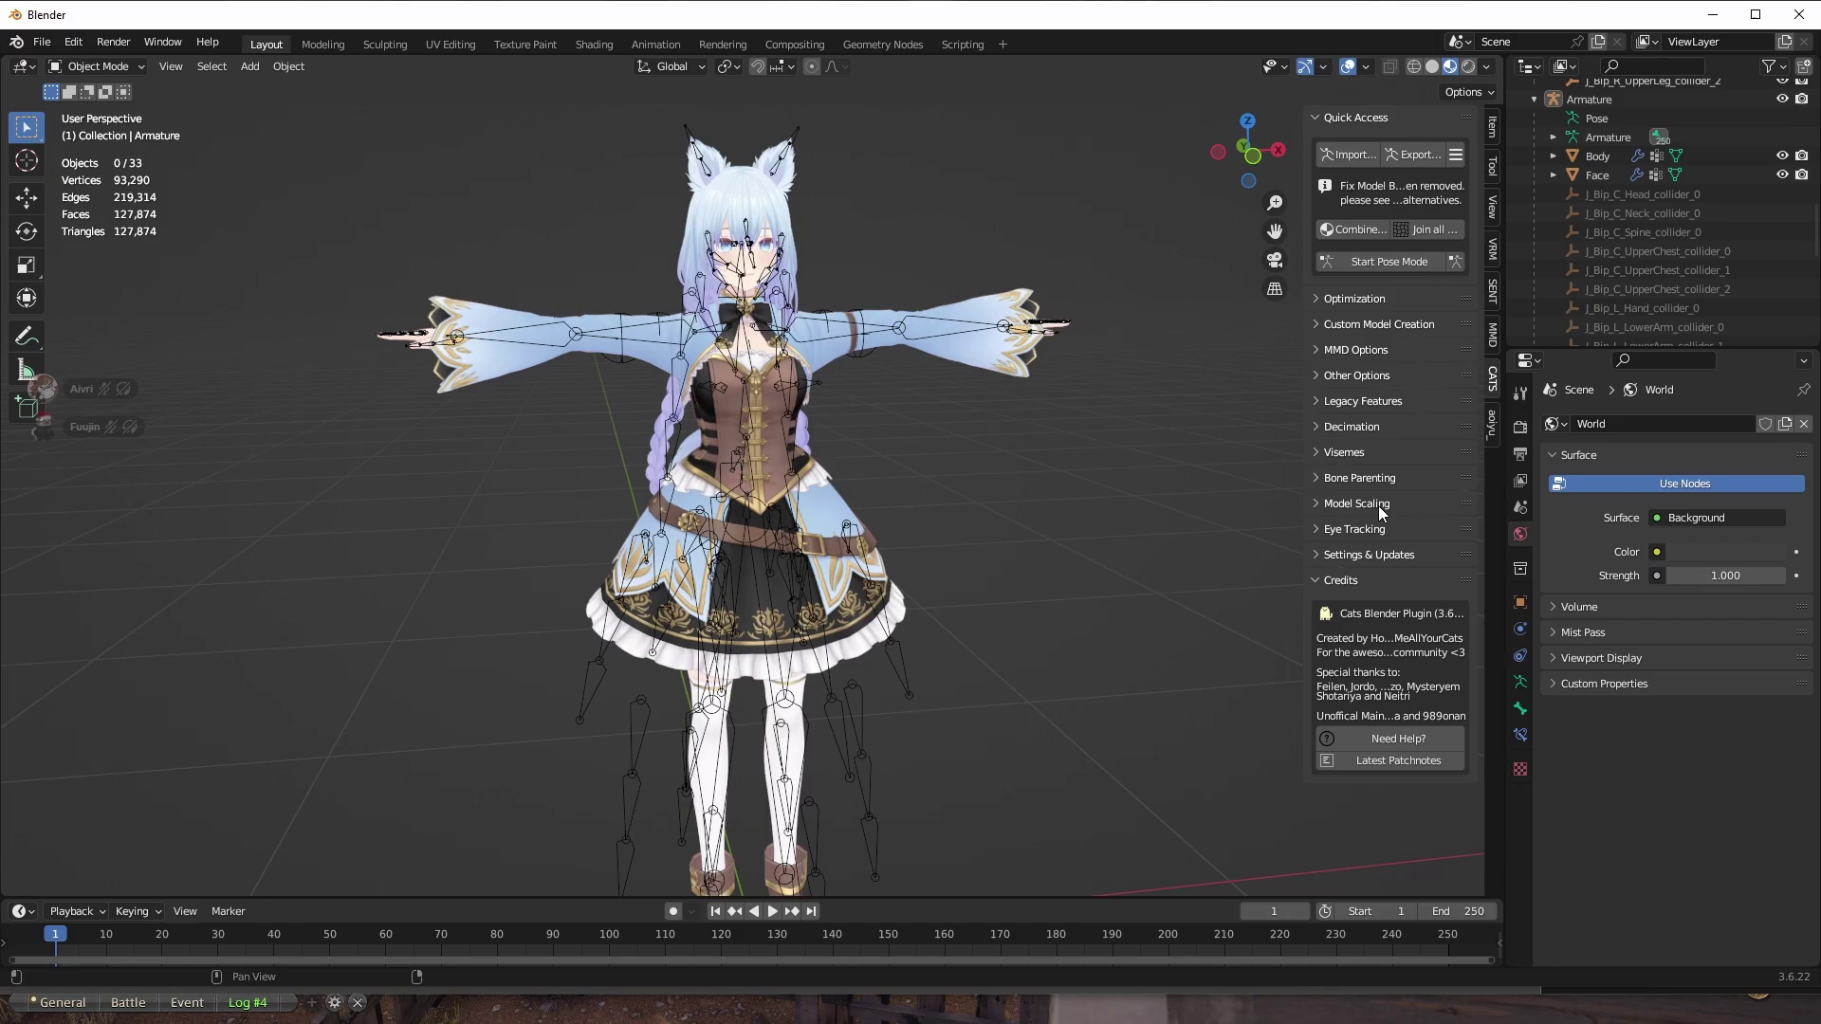
pyautogui.click(1319, 298)
pyautogui.click(1438, 331)
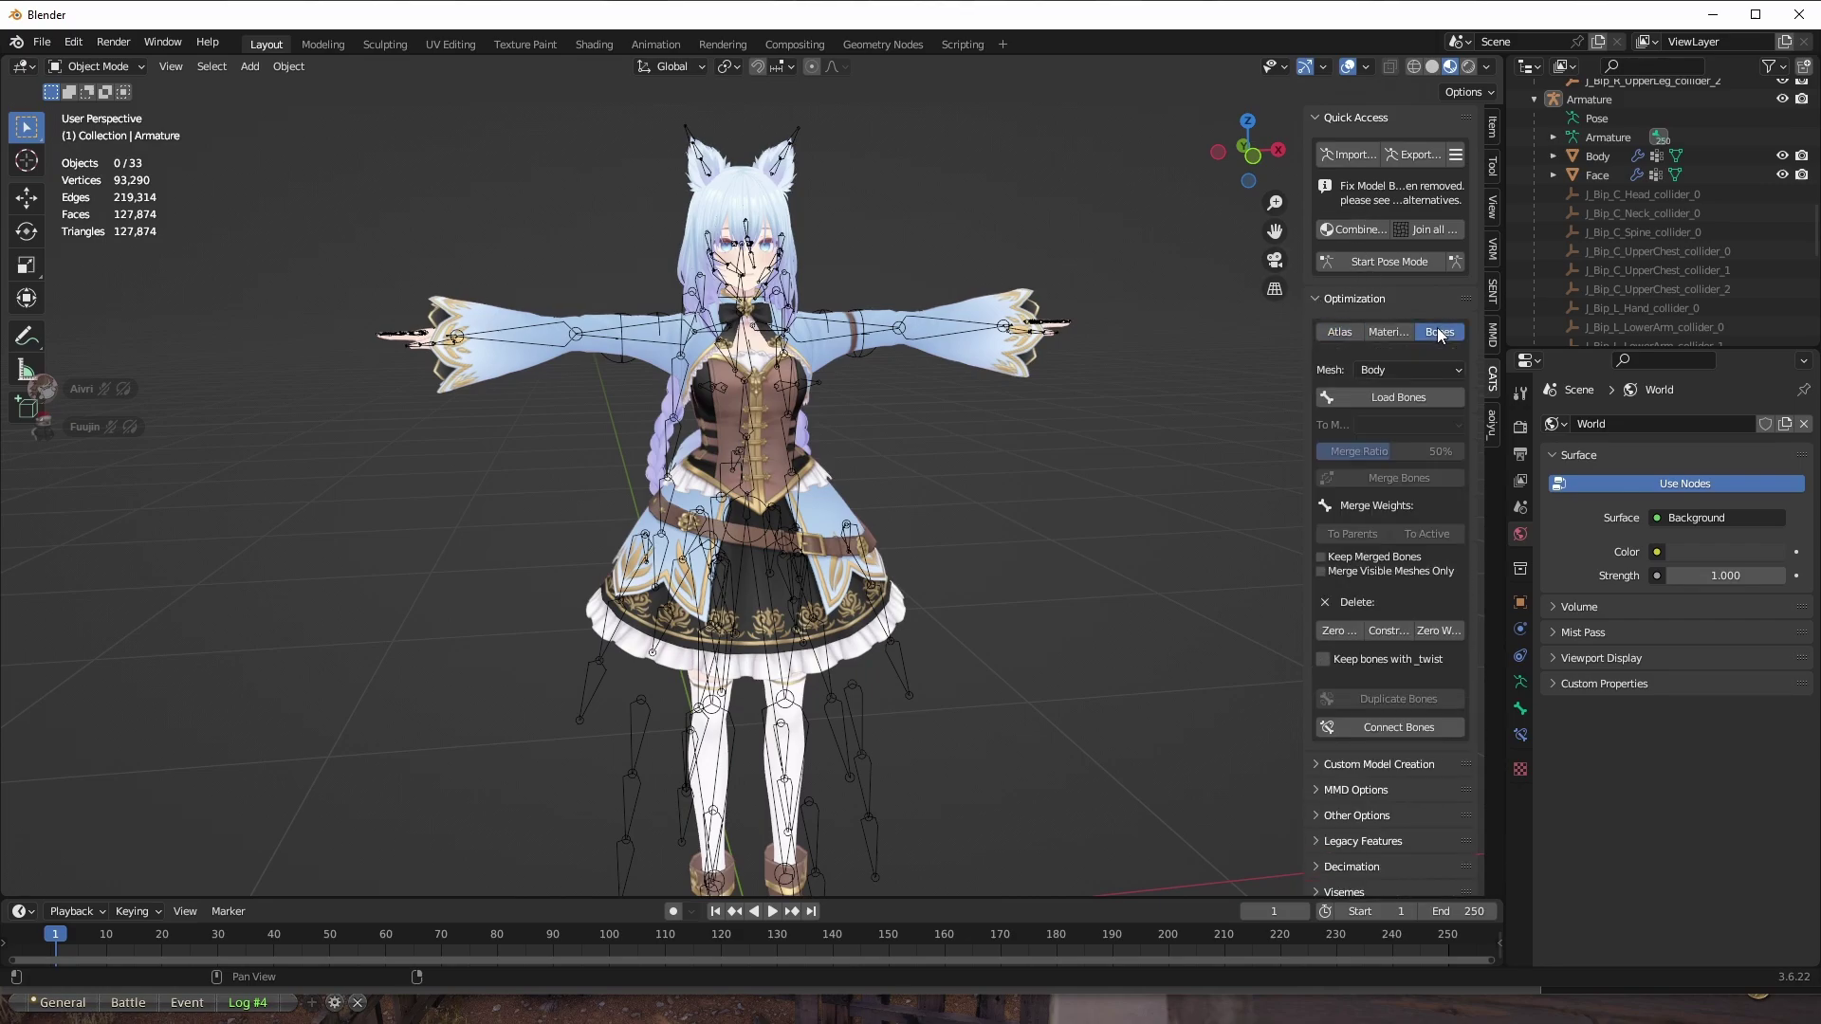
pyautogui.moveTo(1305, 424); pyautogui.dragTo(1188, 424)
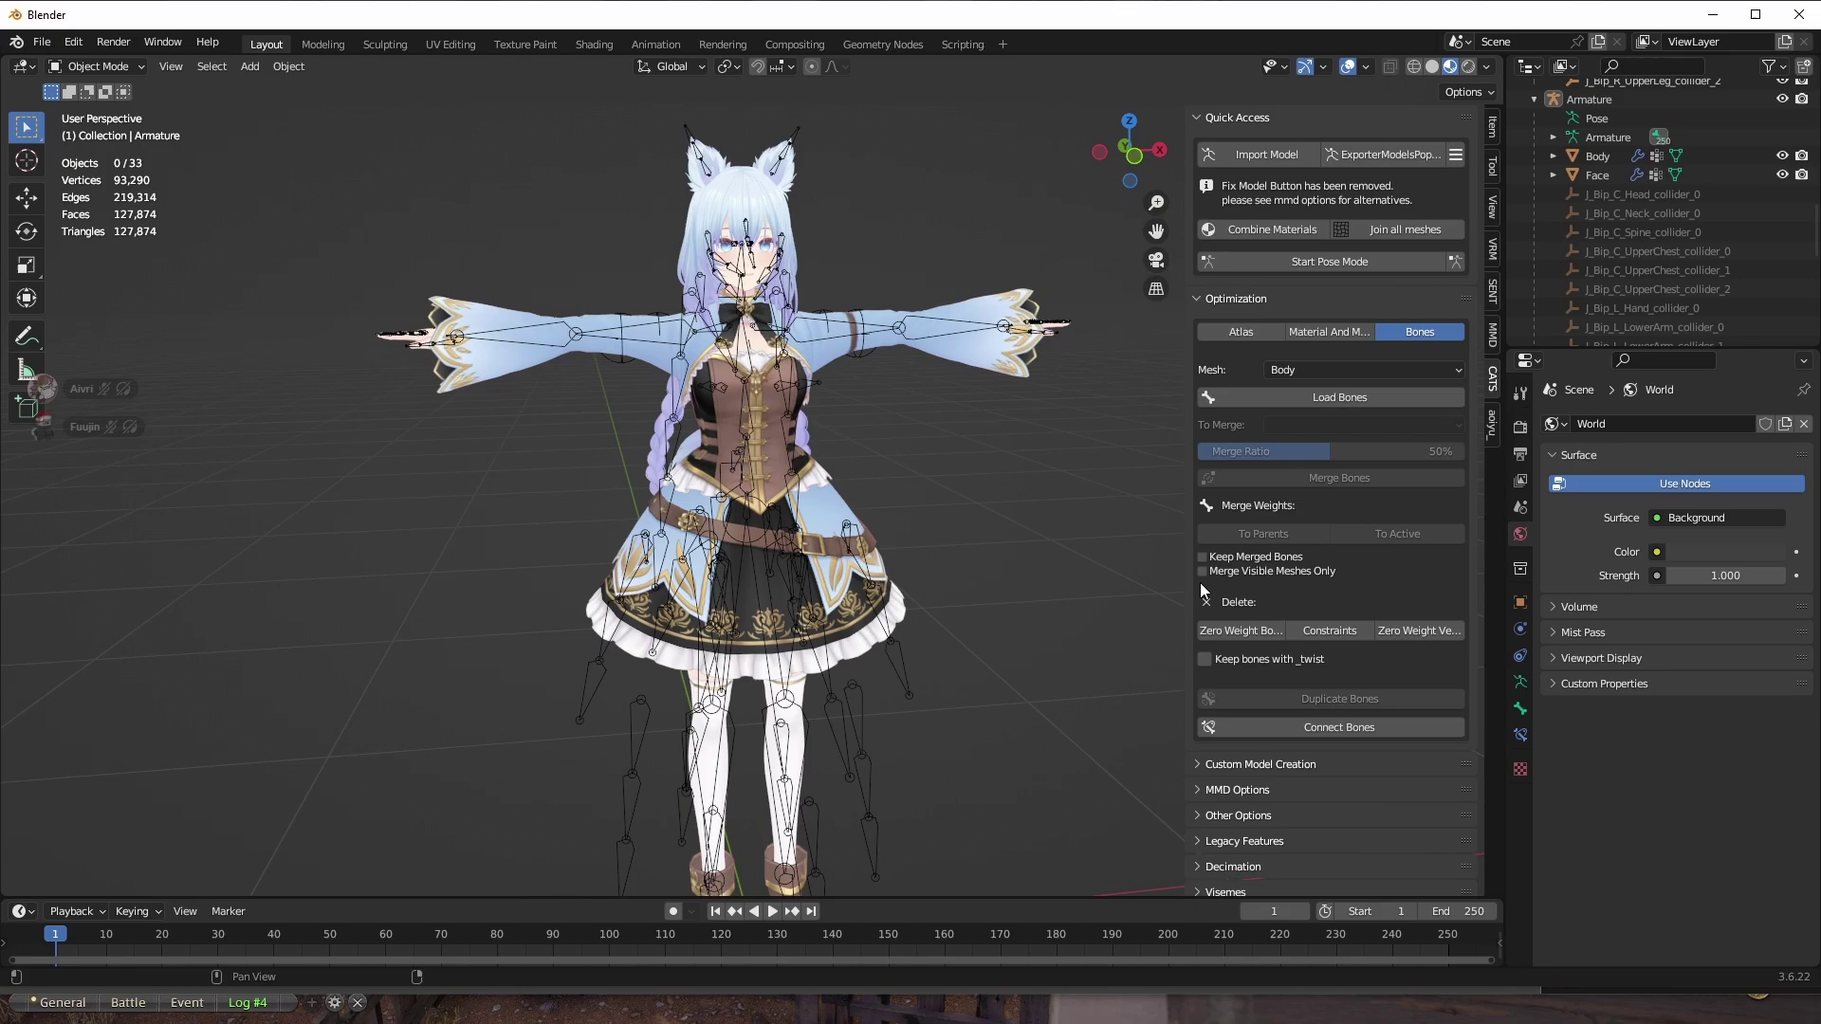
pyautogui.click(1246, 628)
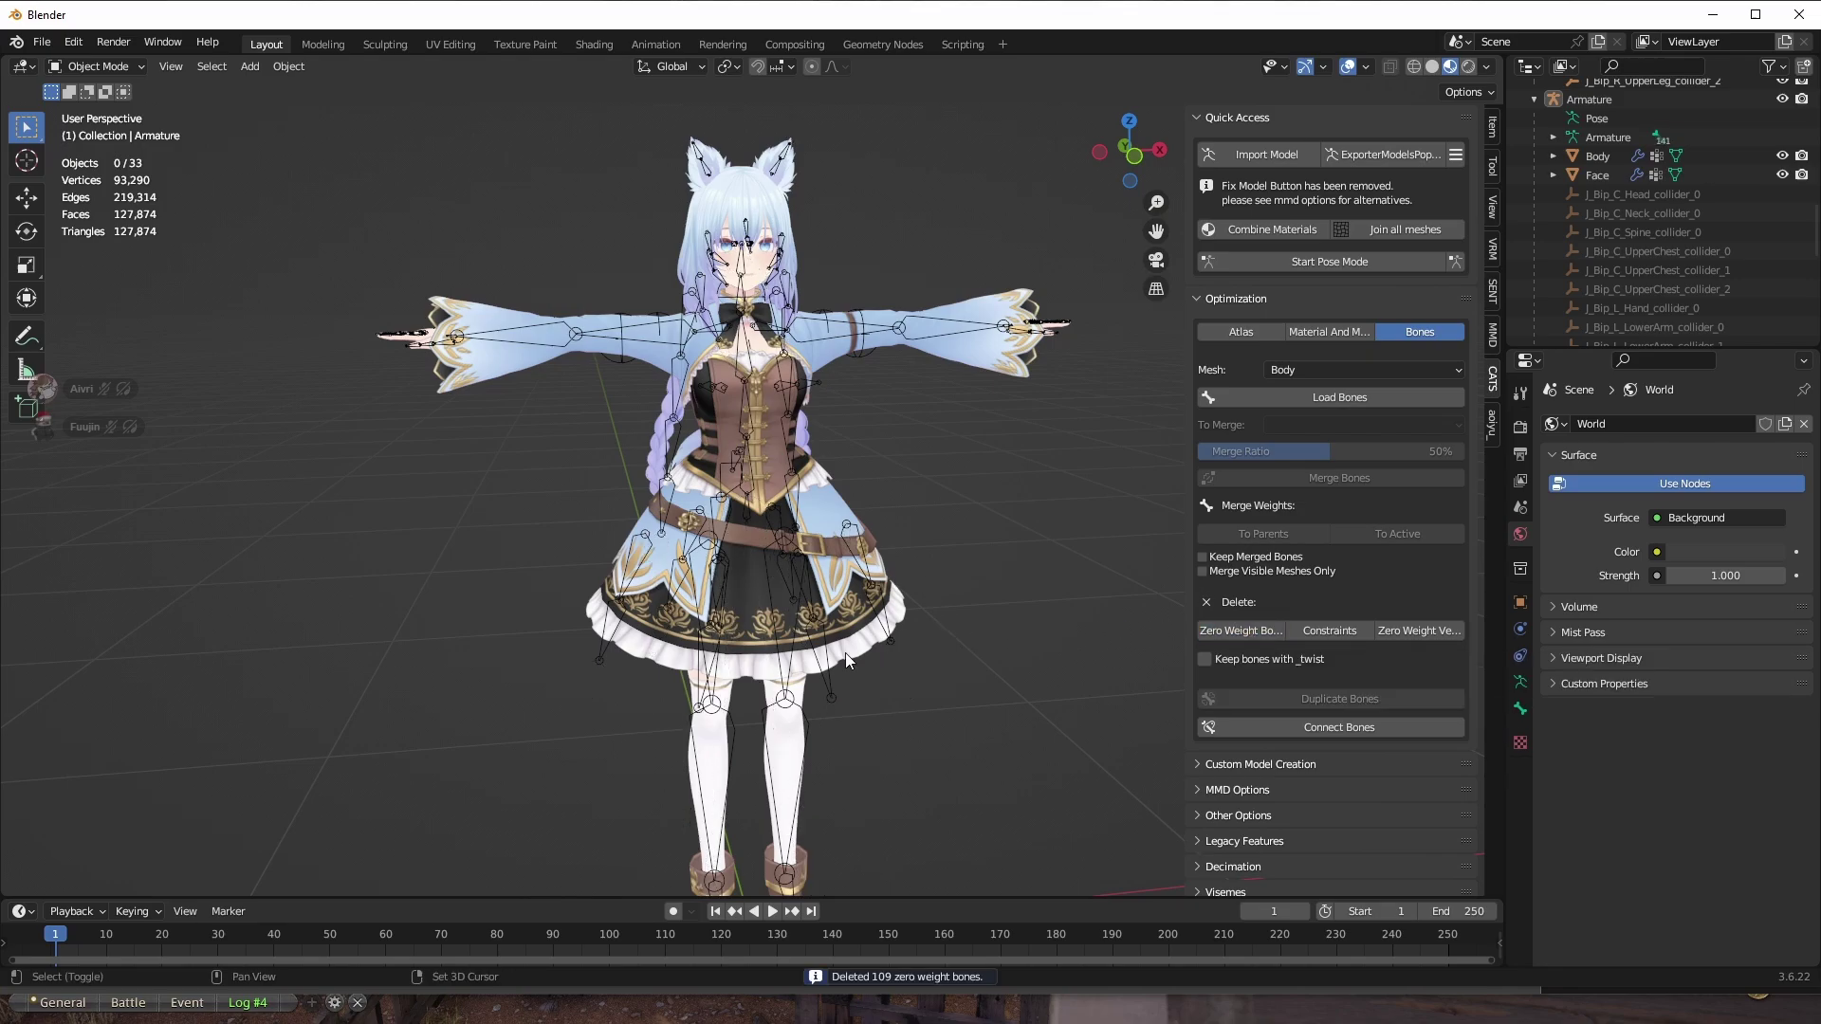
# Recheck the armature's remaining bones in Edit Mode, and return to Object Mode with nothing selected.
pyautogui.moveTo(846, 652); pyautogui.dragTo(706, 310, button='middle')
pyautogui.press('Tab')
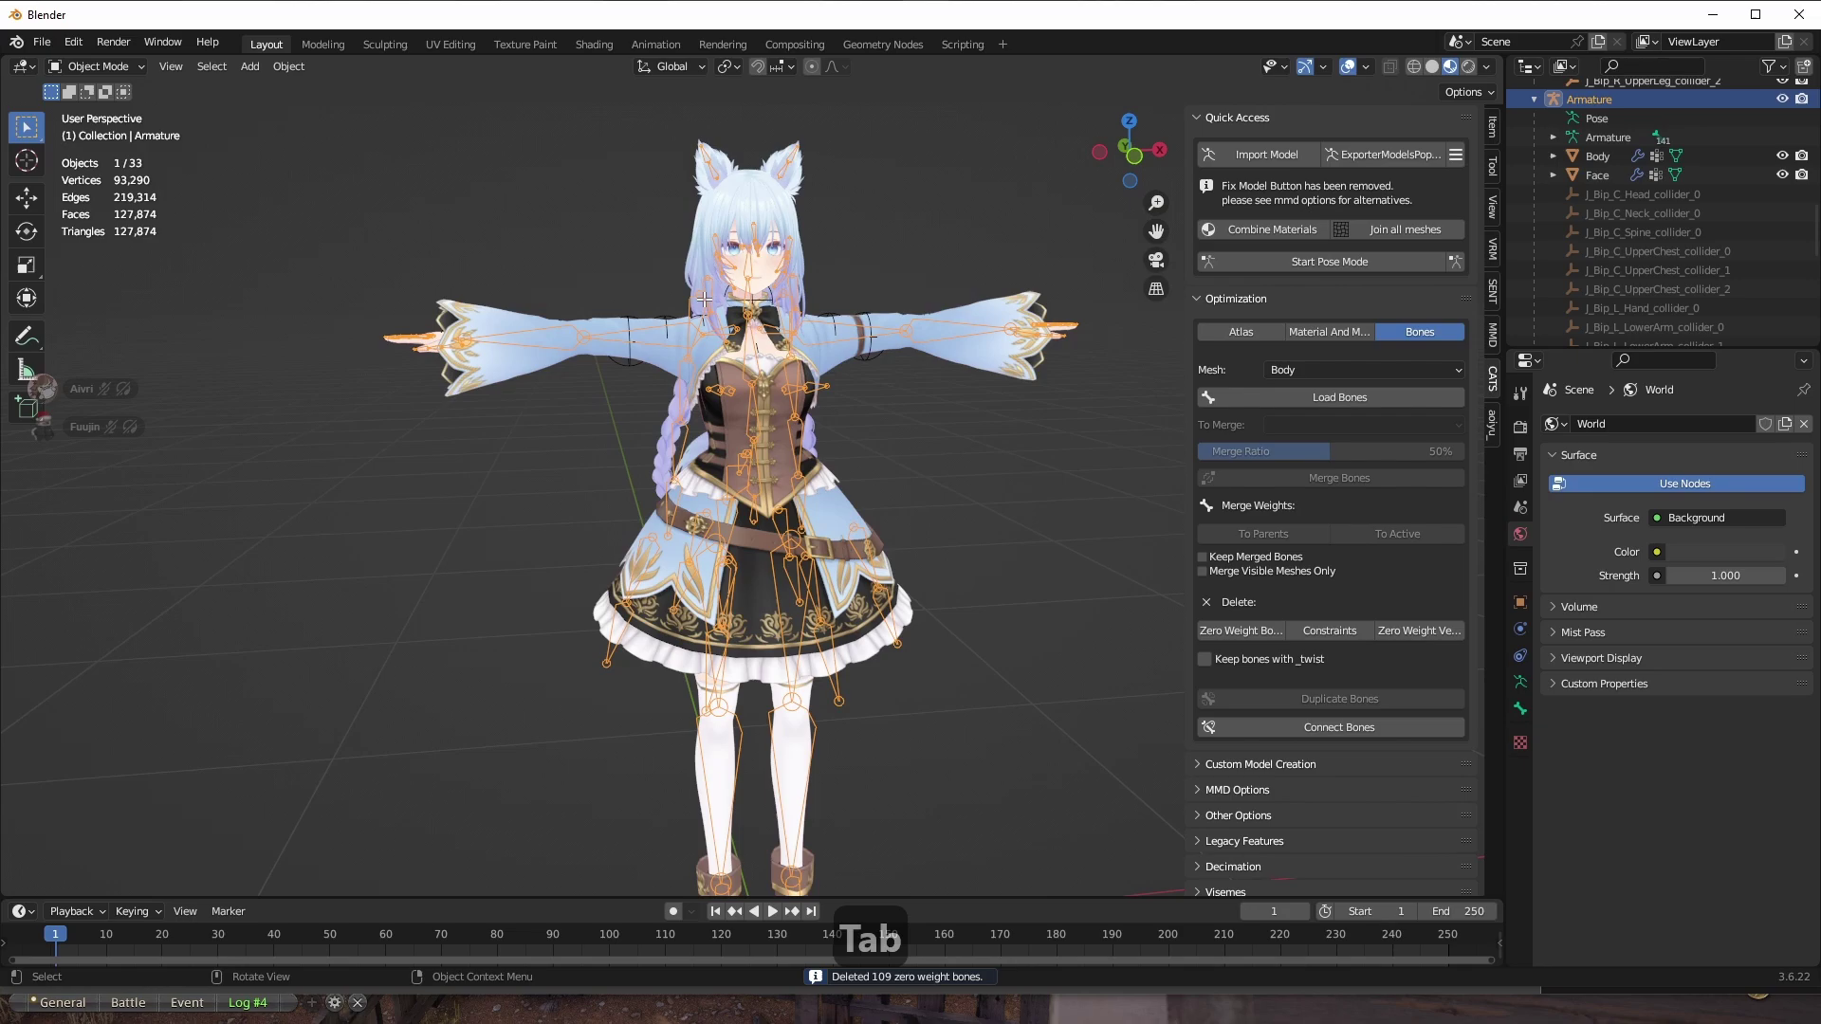
pyautogui.press('a')
pyautogui.press('Tab')
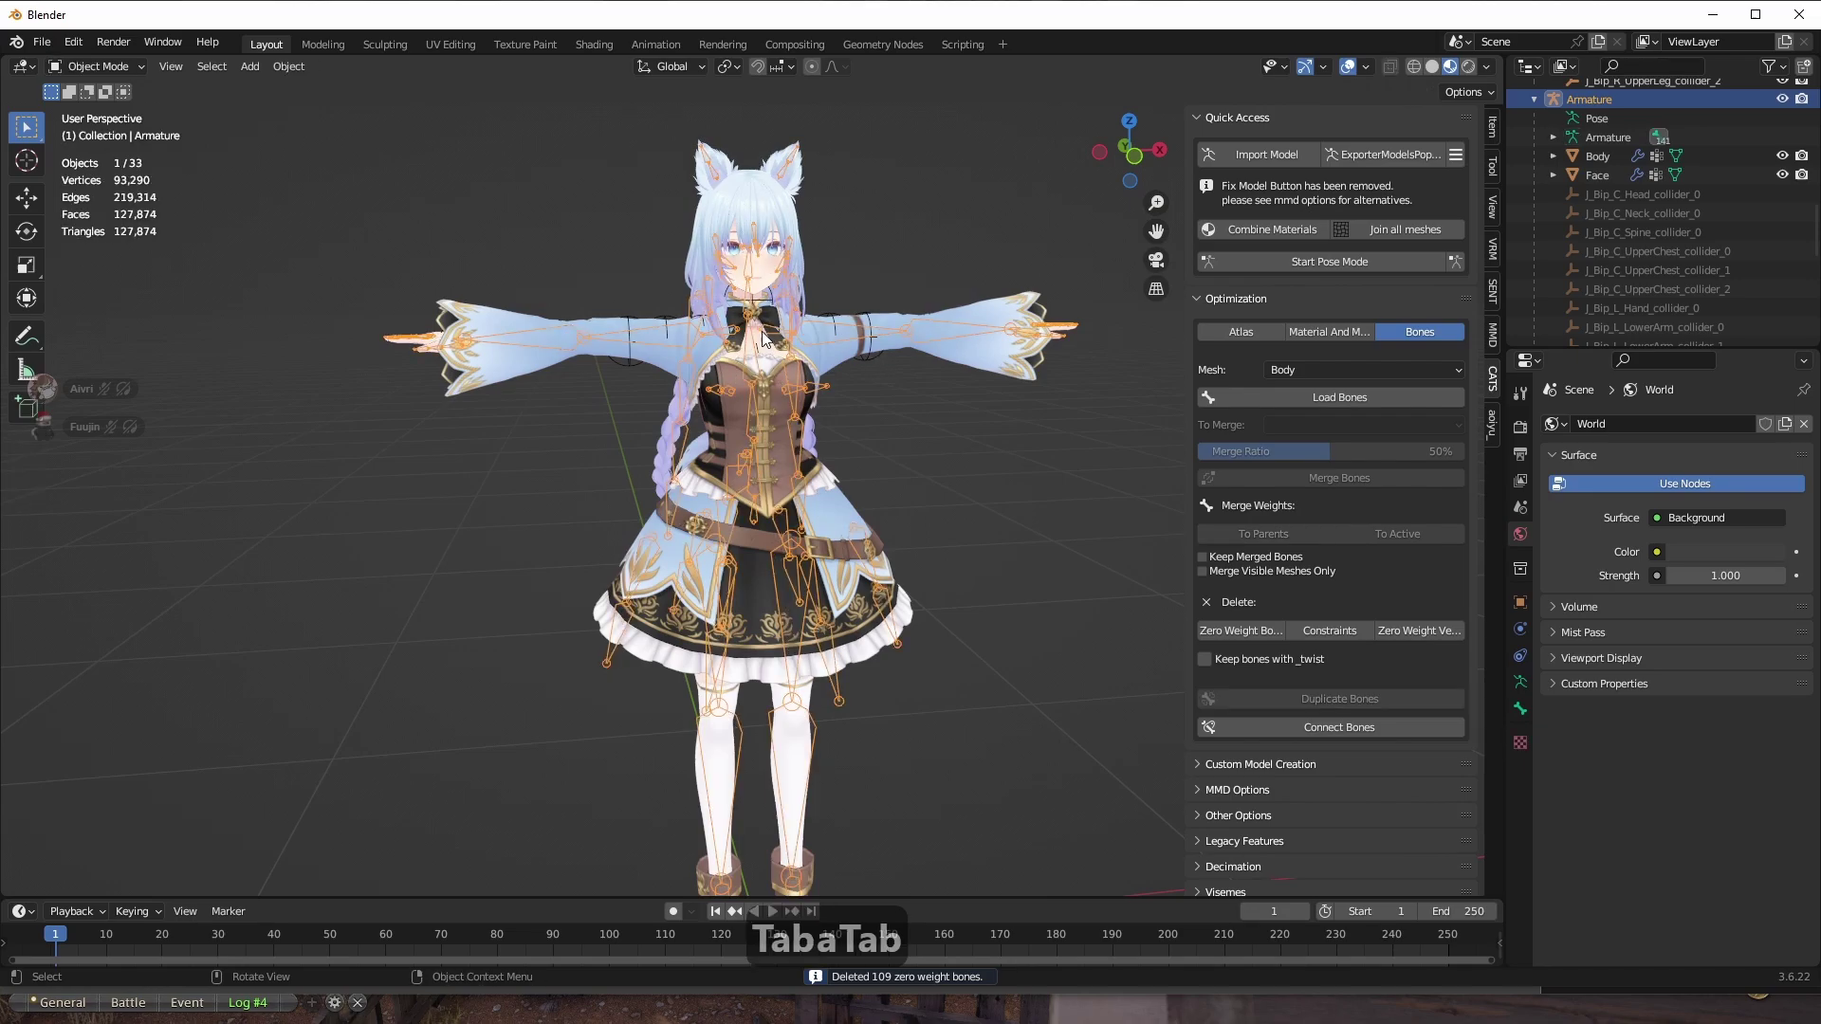
pyautogui.click(1091, 285)
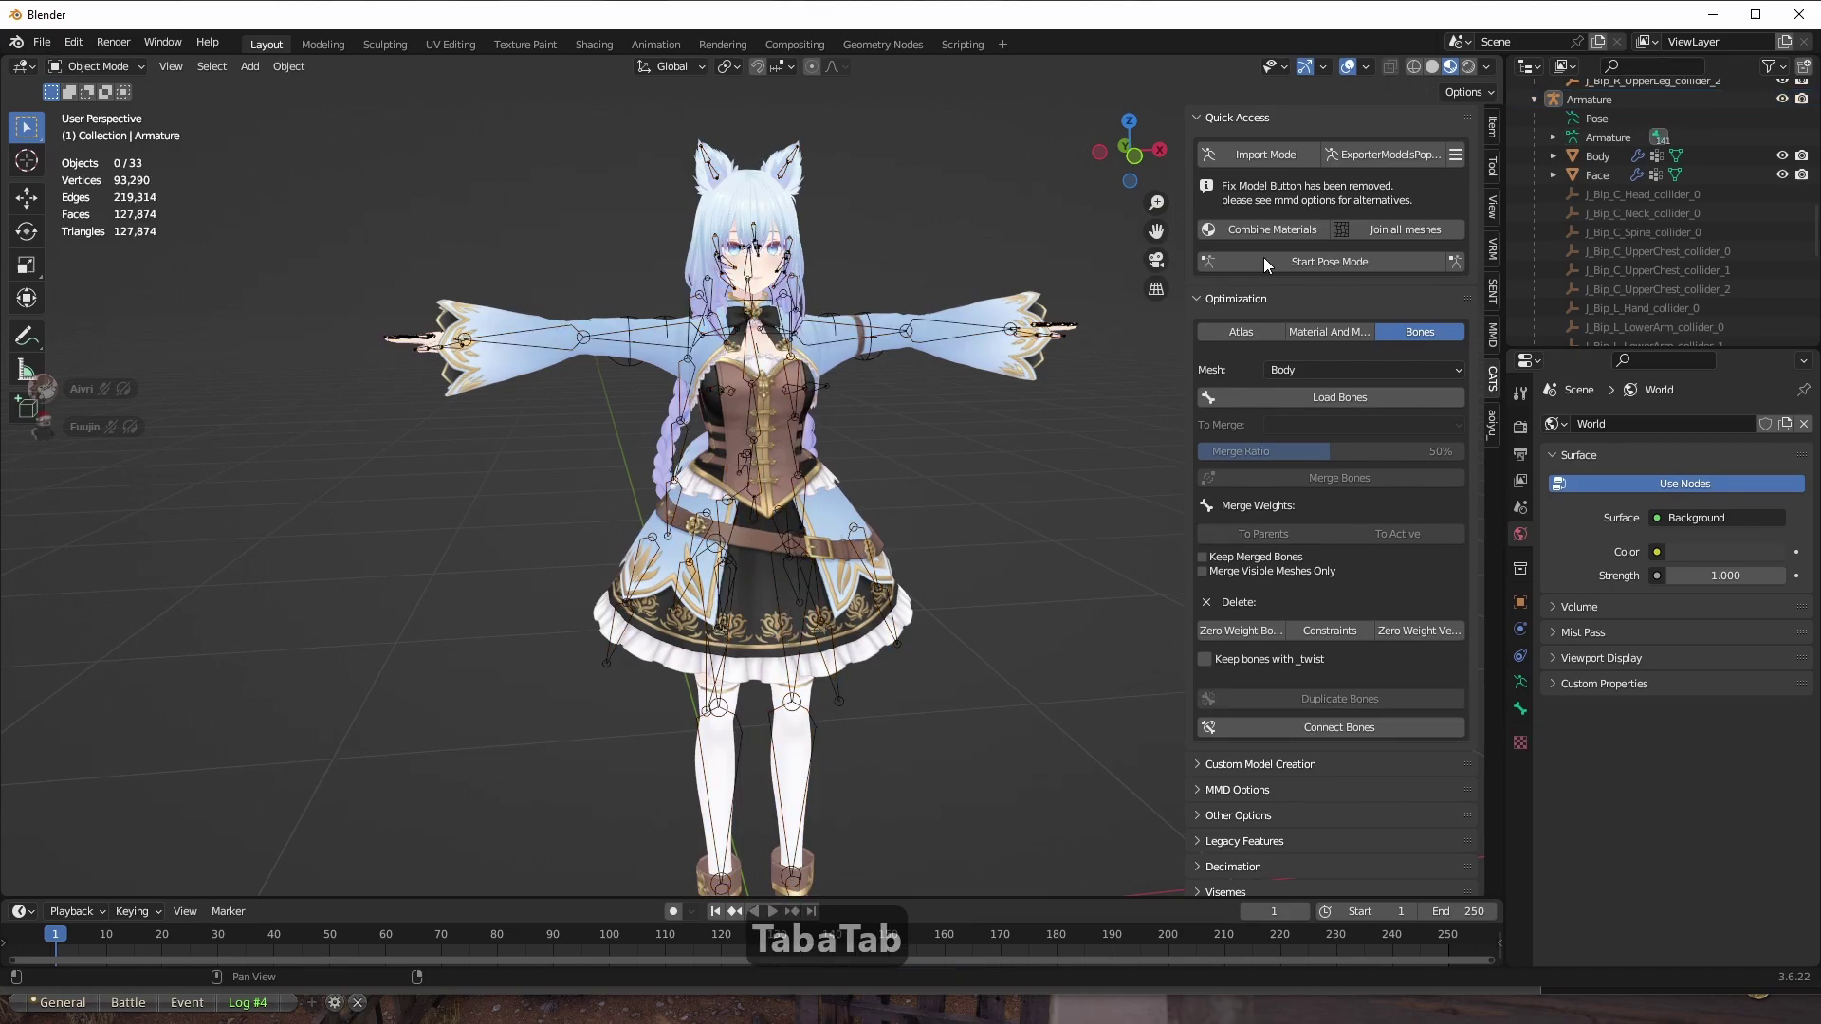
# Delete all the collider empties, from J_Bip_C_Head_collider_0 through J_Bip_R_UpperLeg_collider_2.
pyautogui.click(1493, 155)
pyautogui.click(1493, 165)
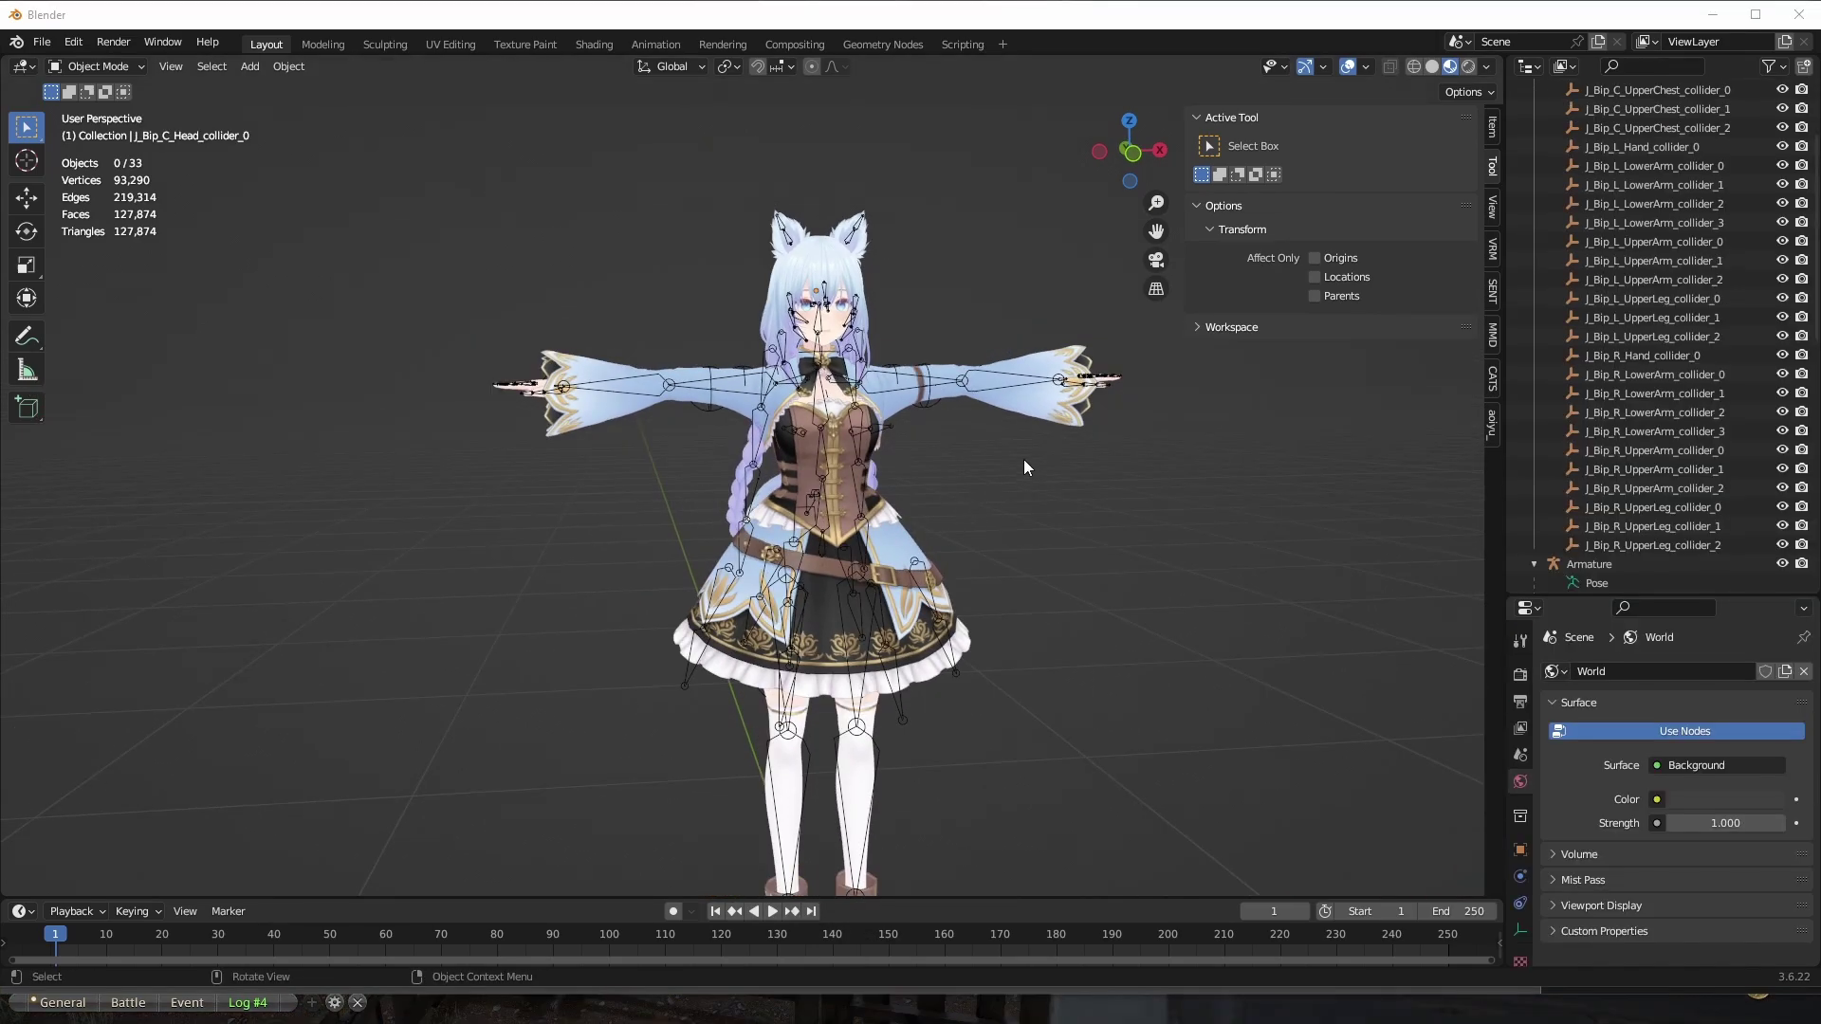
pyautogui.scroll(3, 1705, 245)
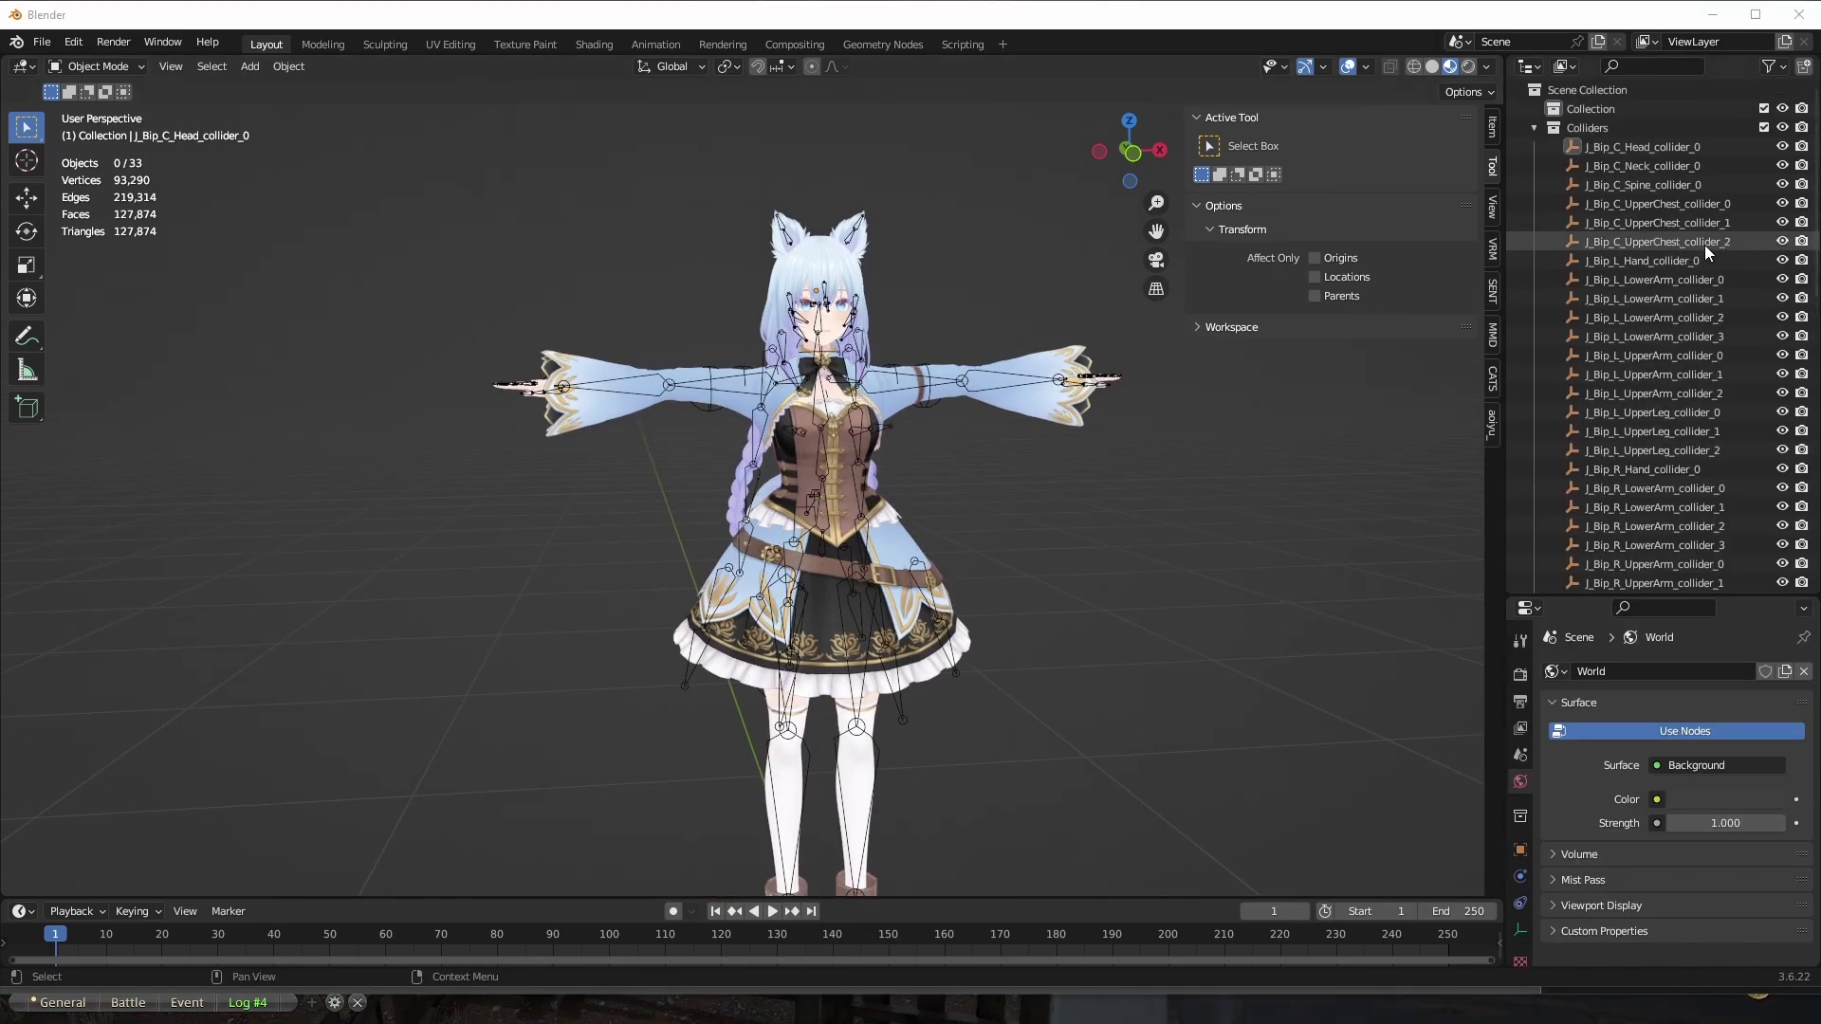
pyautogui.click(1623, 148)
pyautogui.scroll(-5, 1627, 284)
pyautogui.scroll(5, 1622, 418)
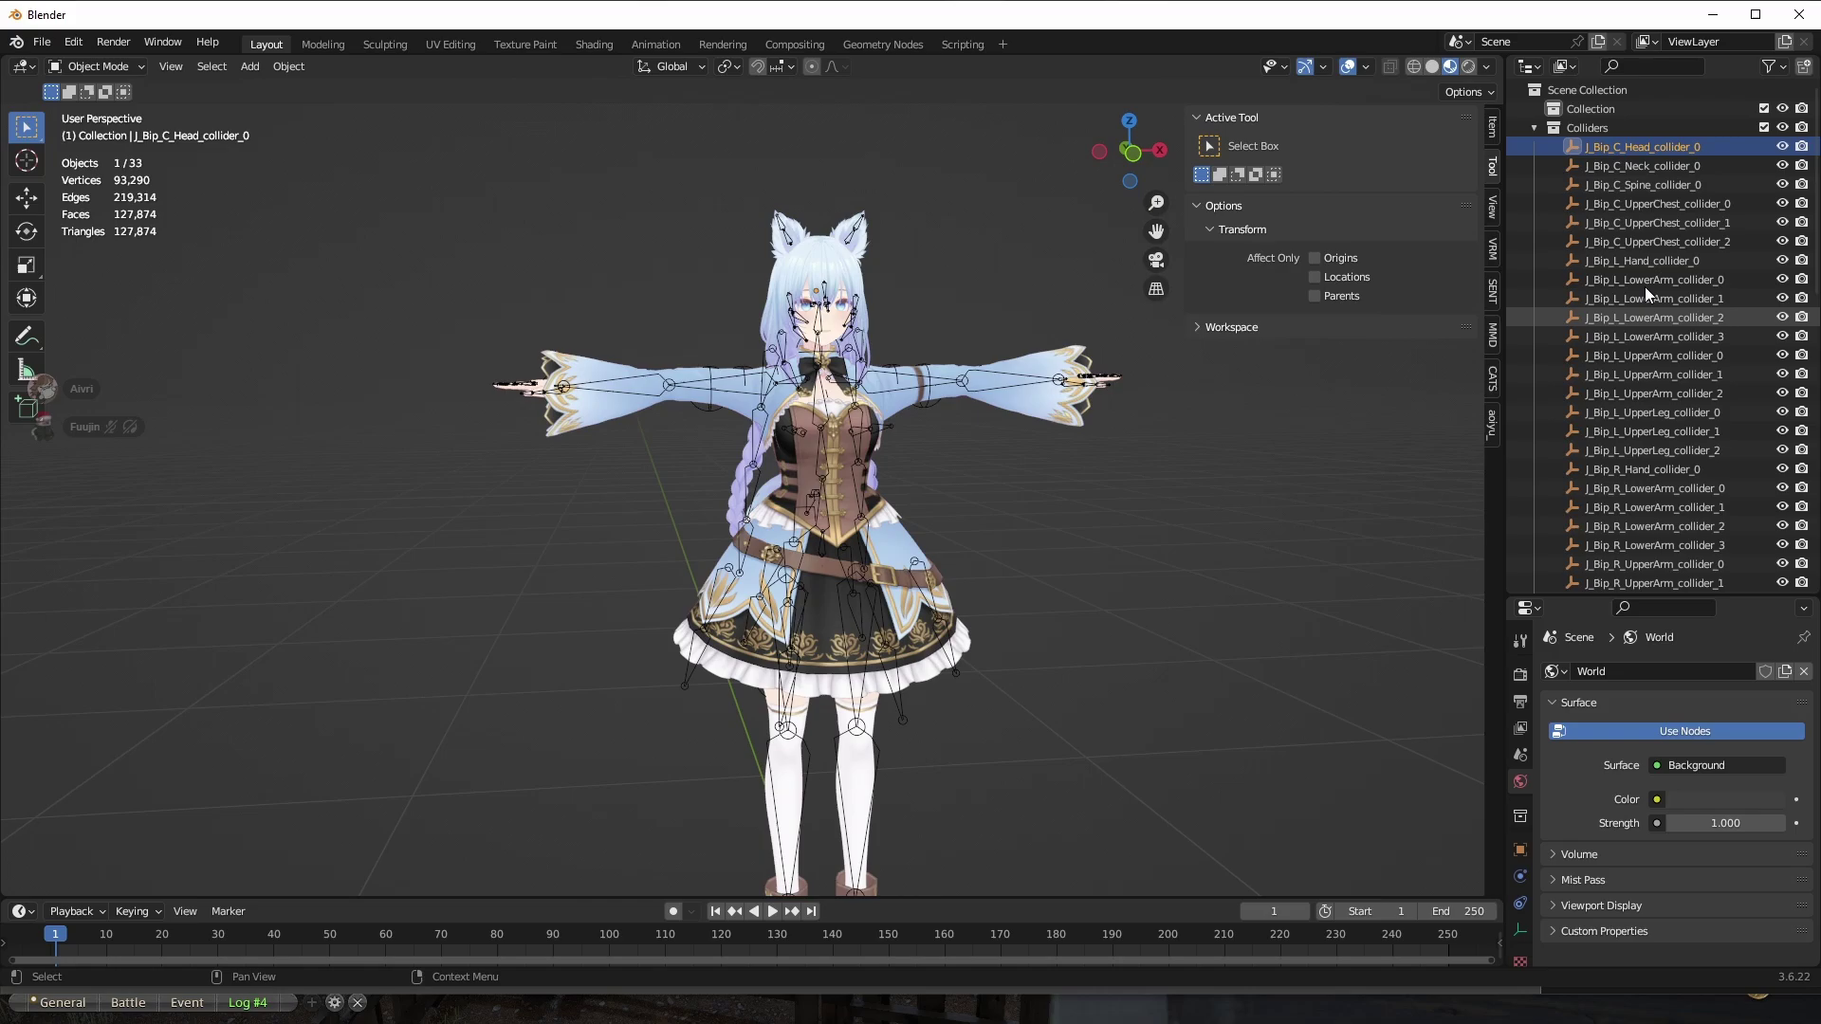
pyautogui.scroll(-7, 1646, 189)
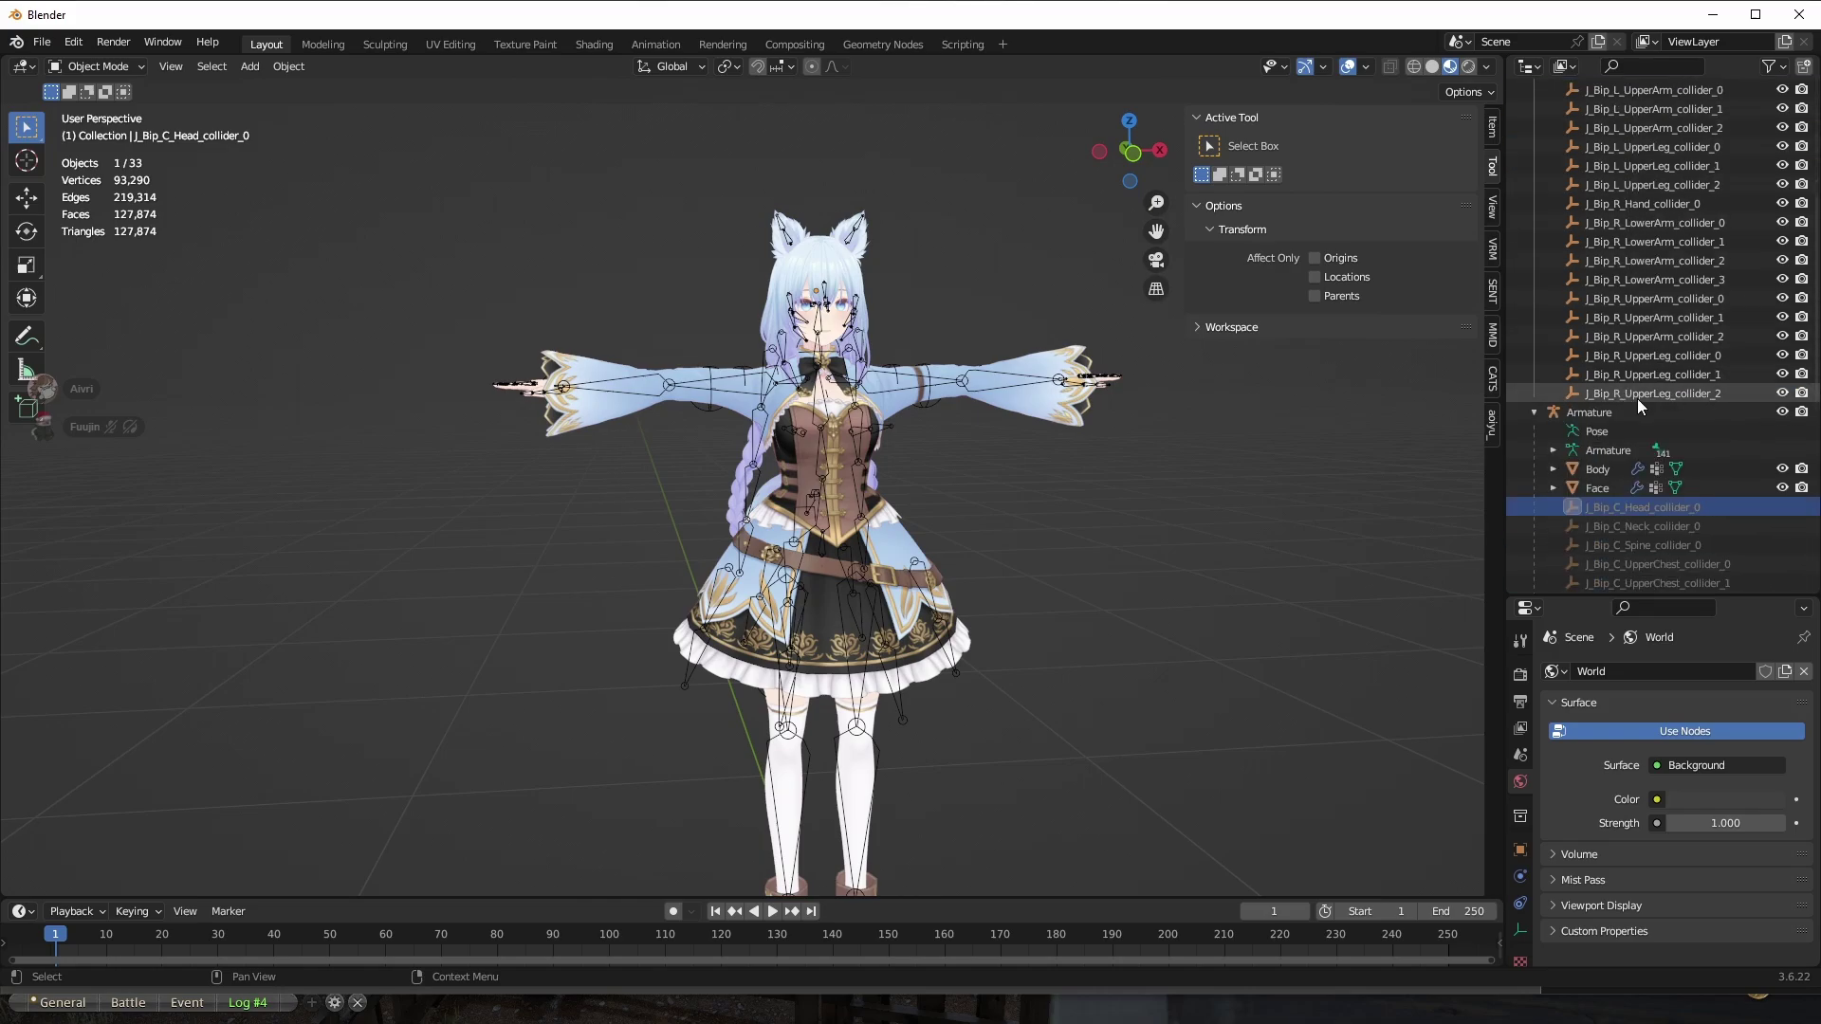
pyautogui.keyDown('shift'); pyautogui.click(1623, 391); pyautogui.keyUp('shift')
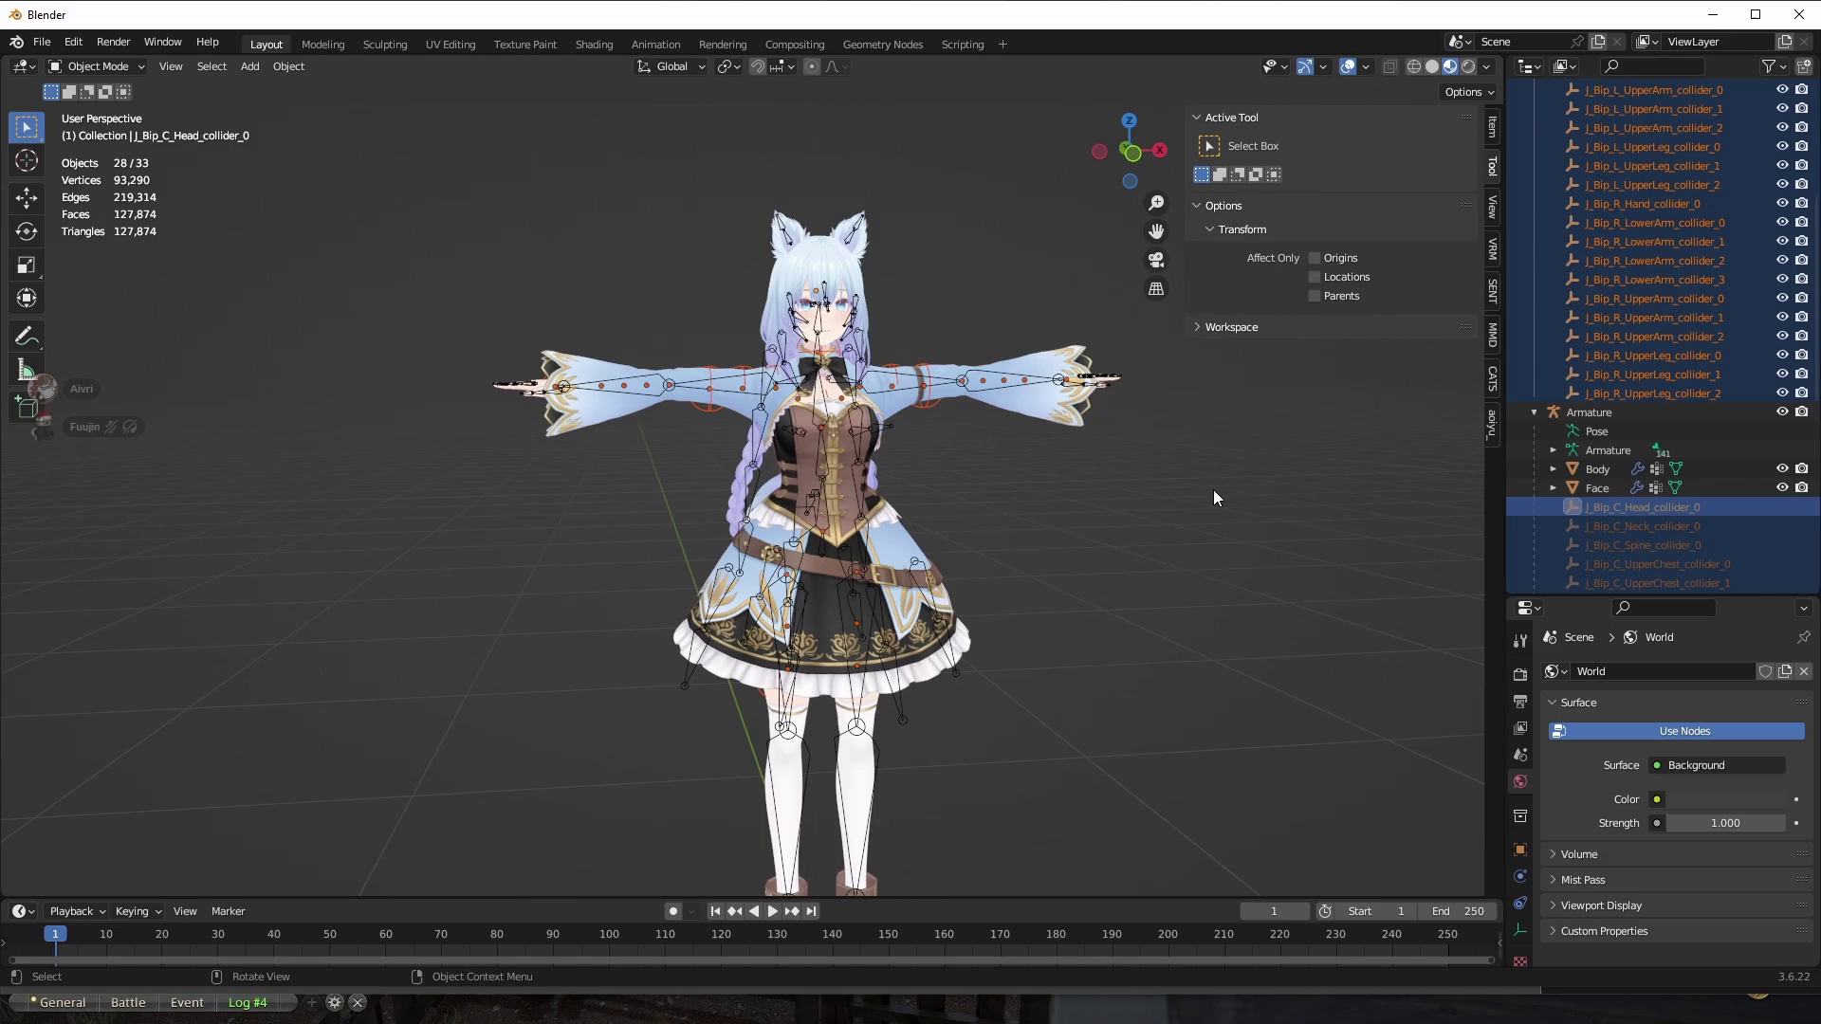
pyautogui.press('Delete')
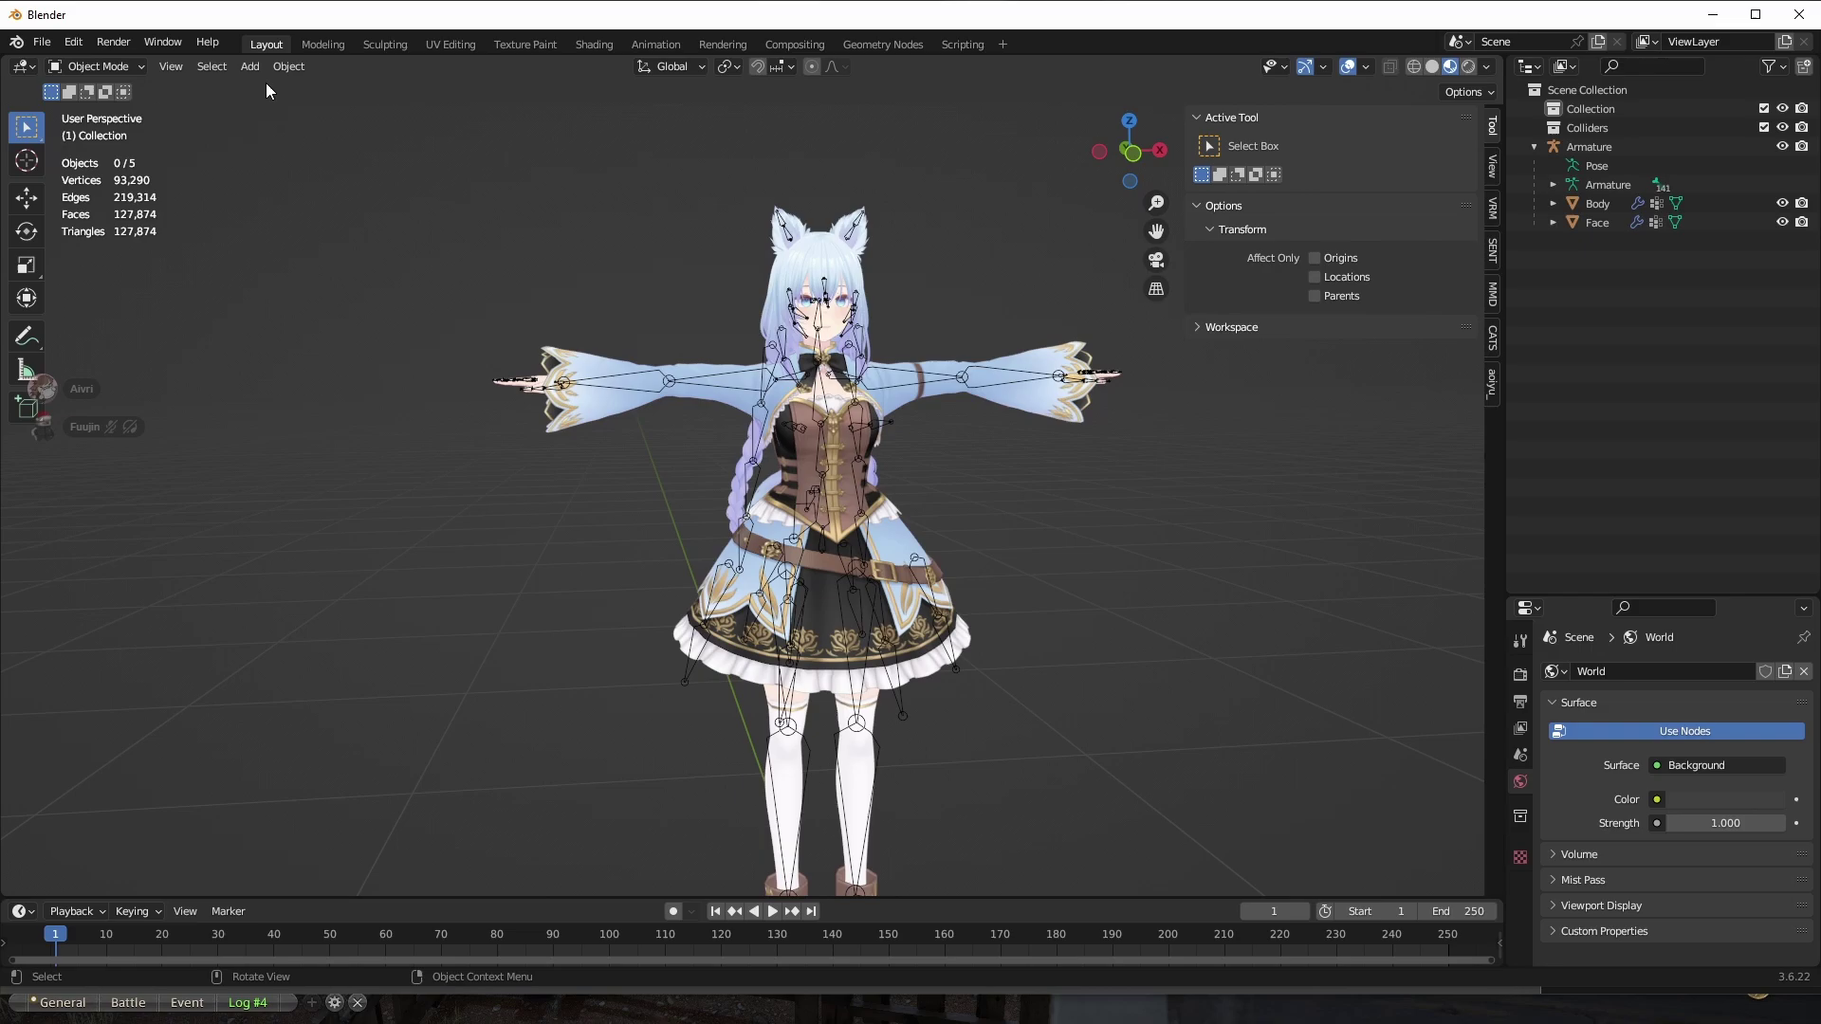
# Apply all transforms to every remaining object, and leave nothing selected.
pyautogui.press('a')
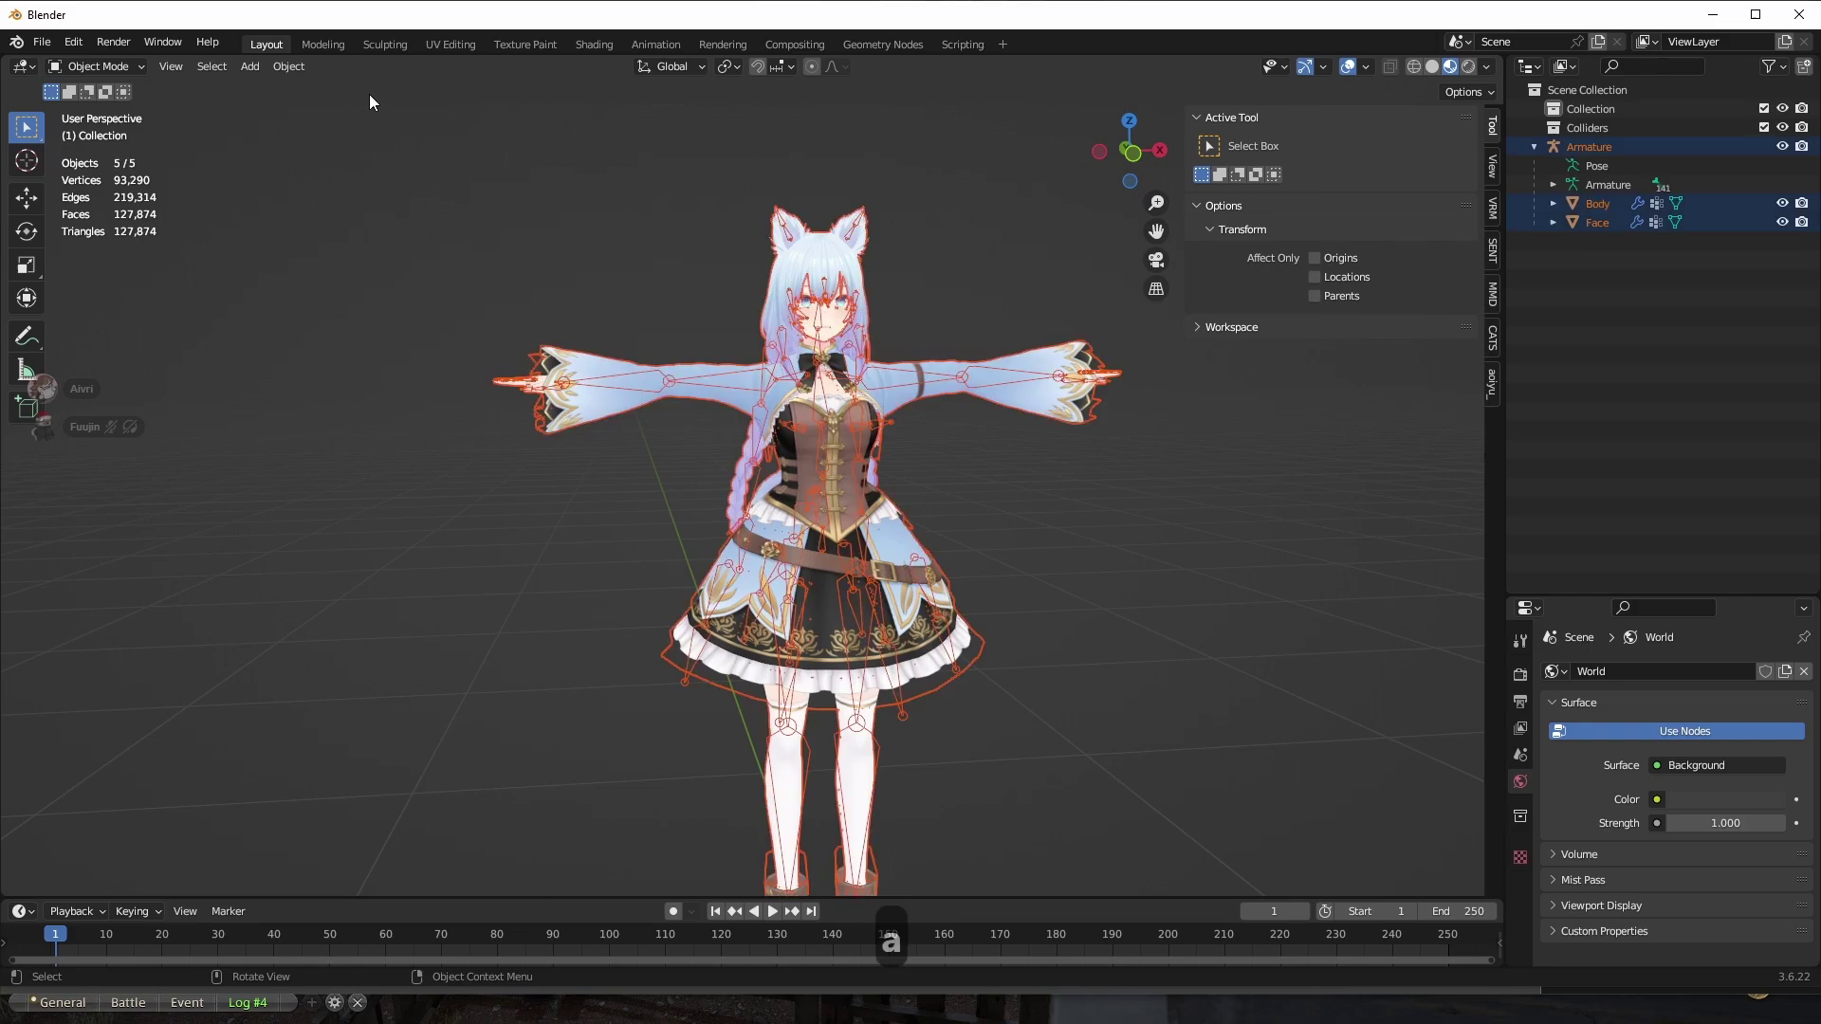
pyautogui.click(282, 66)
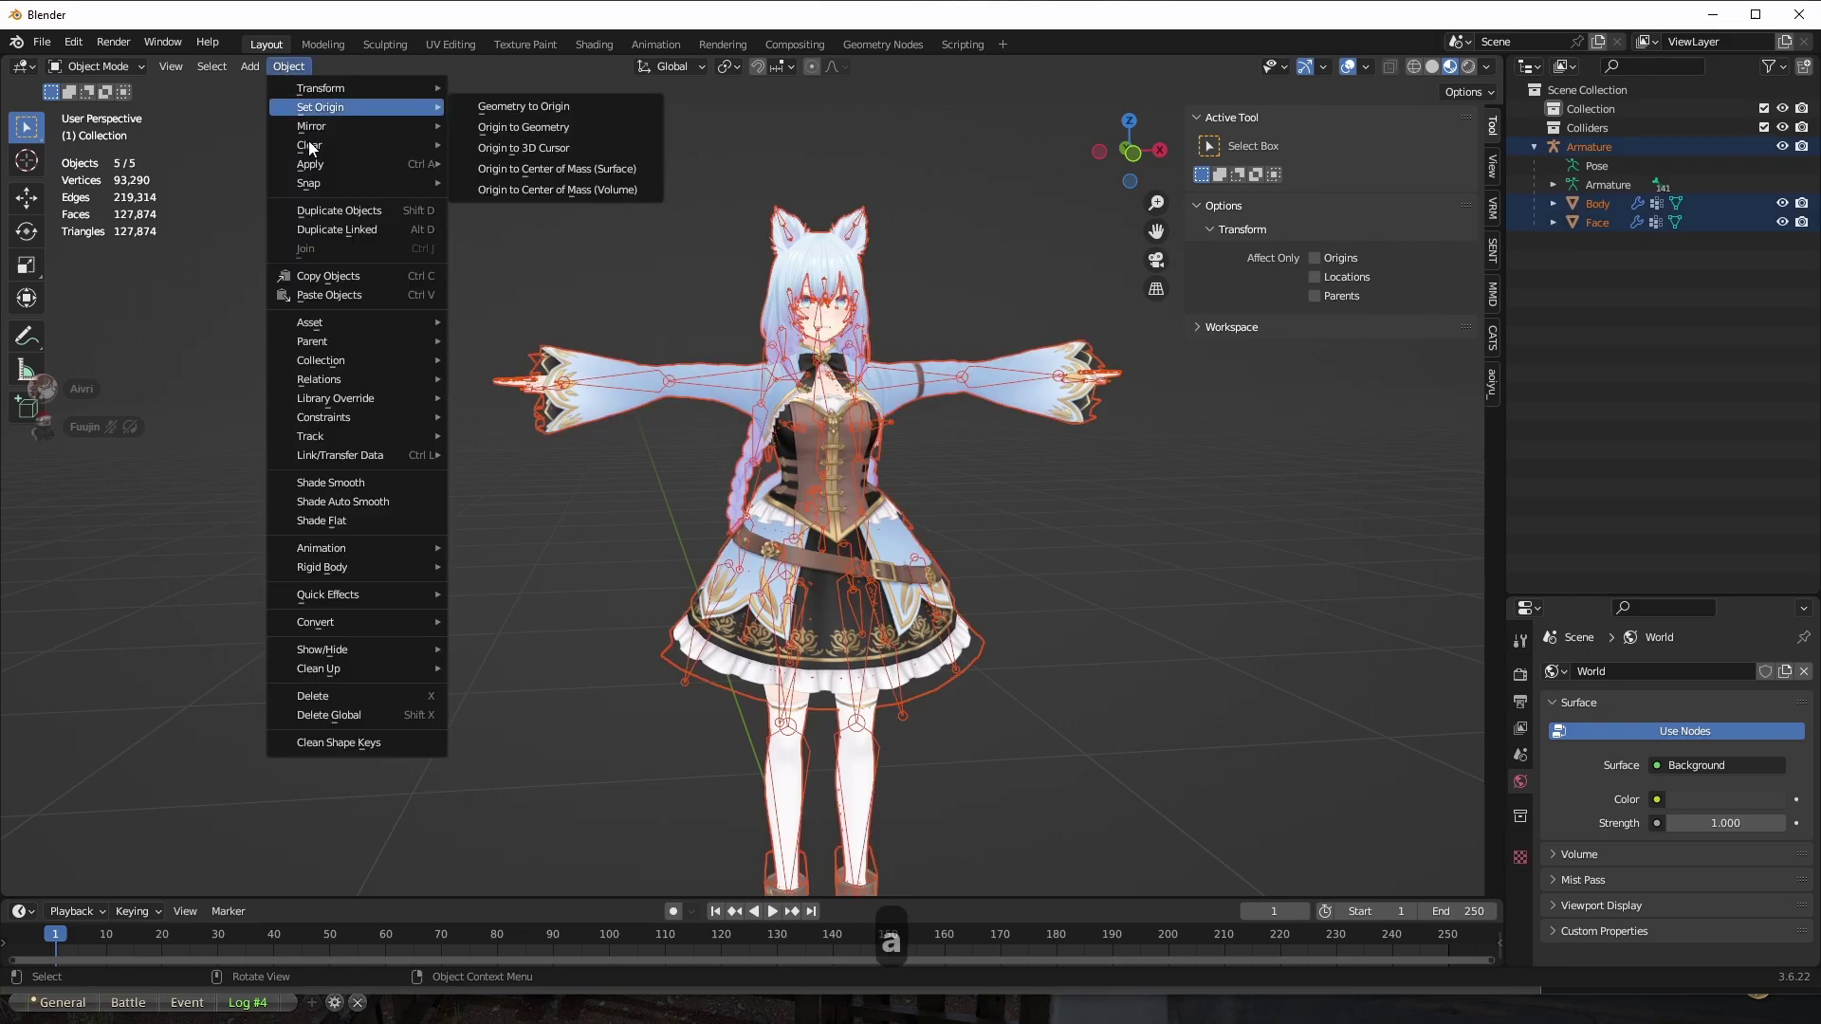
pyautogui.moveTo(315, 178)
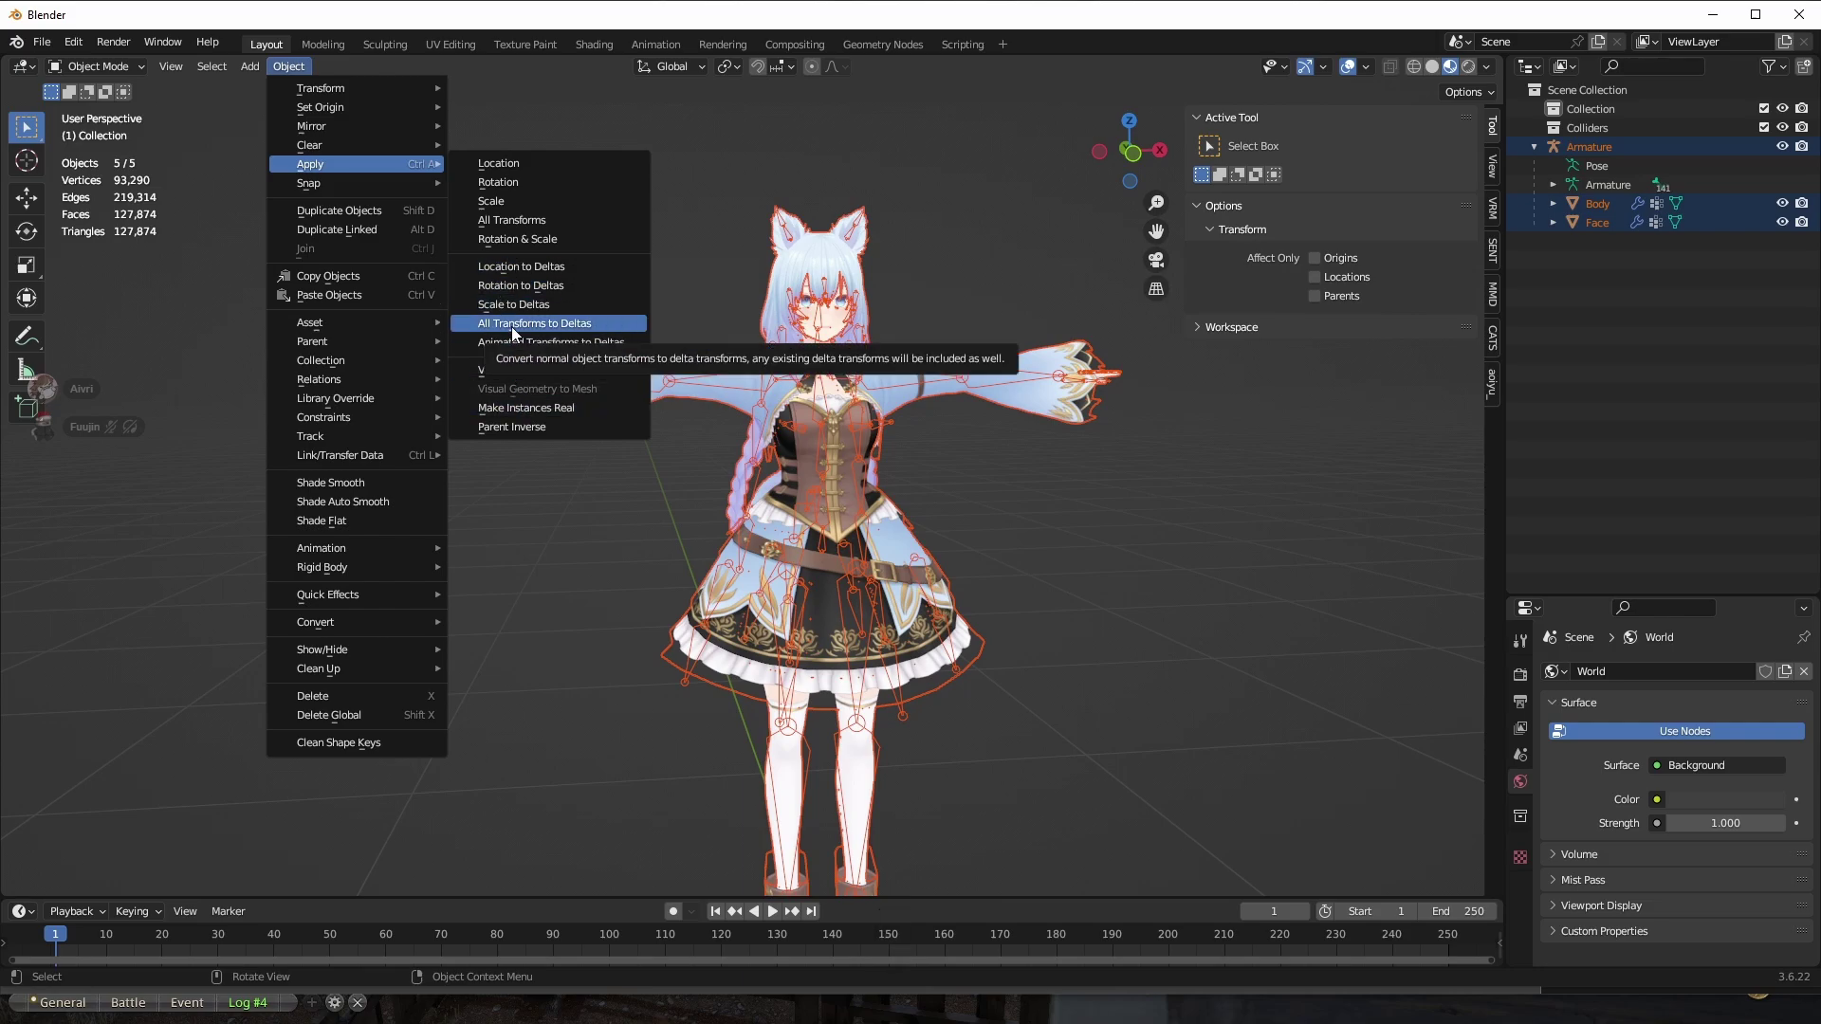
pyautogui.click(513, 219)
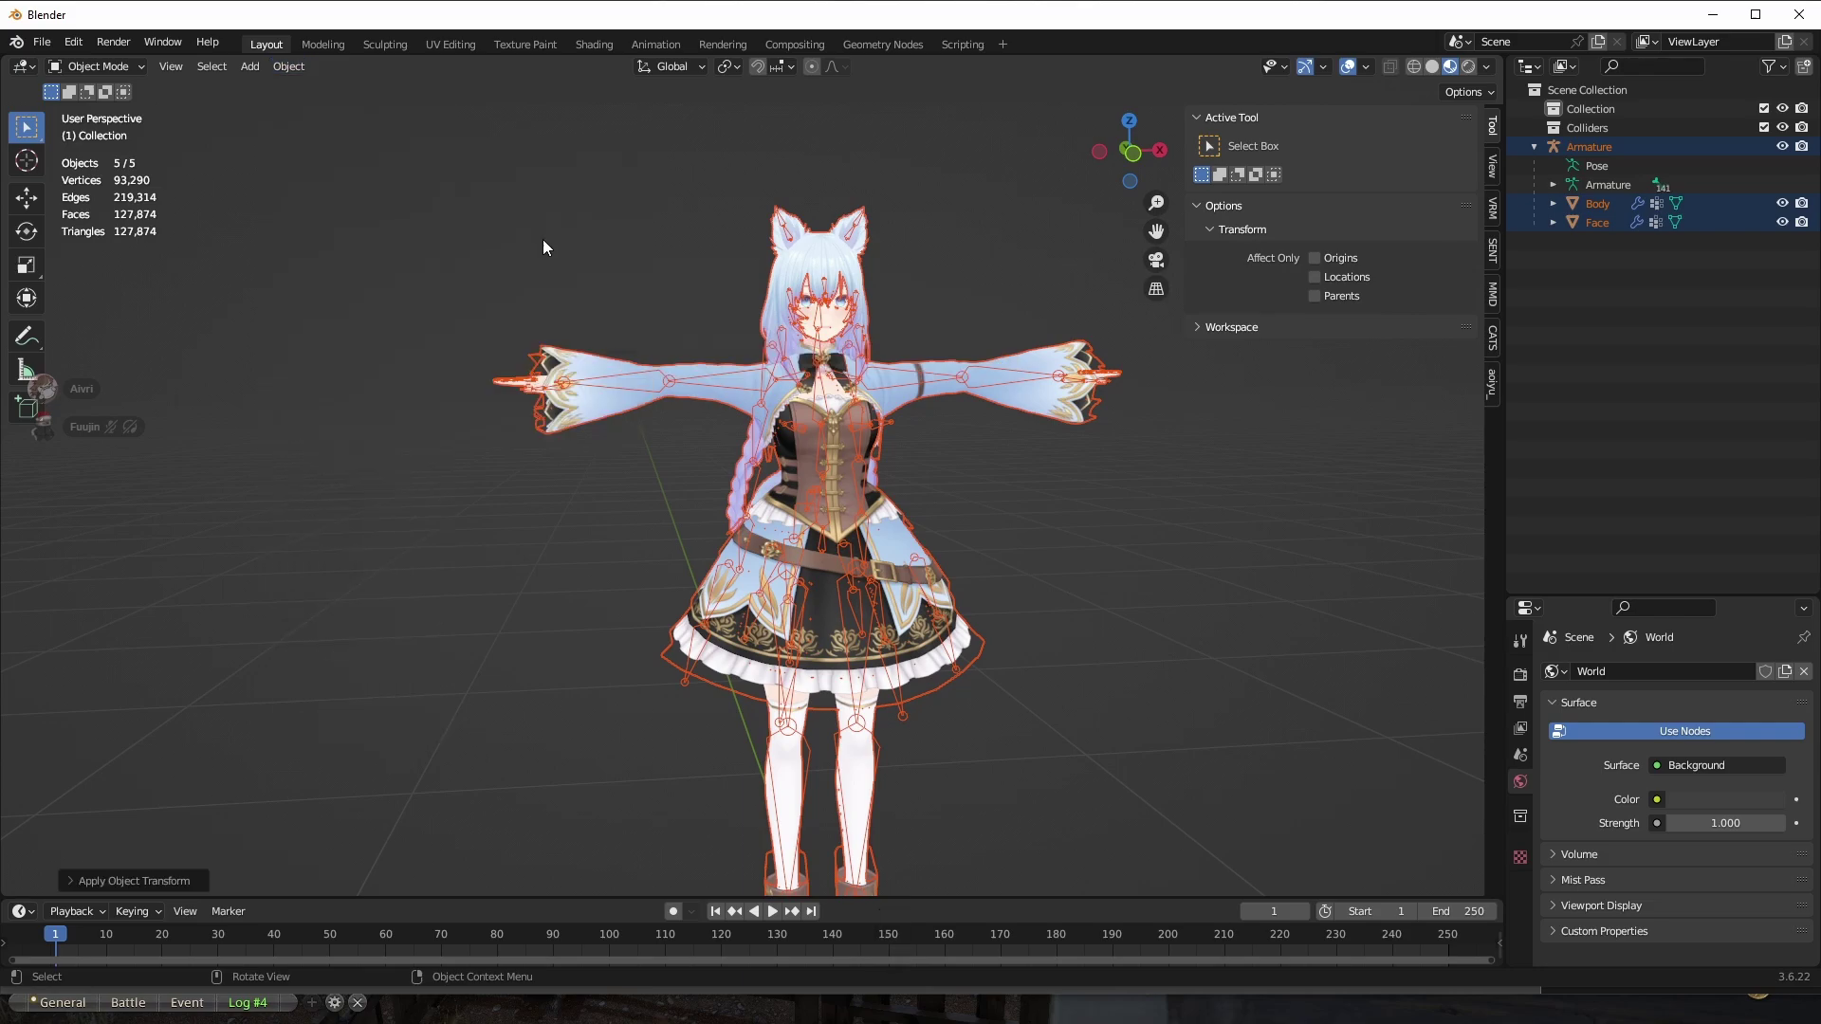
pyautogui.click(622, 219)
# Start an FBX export that targets the existing AvatarVroidOptimisation.fbx in the Unity project's Assets folder.
pyautogui.click(42, 44)
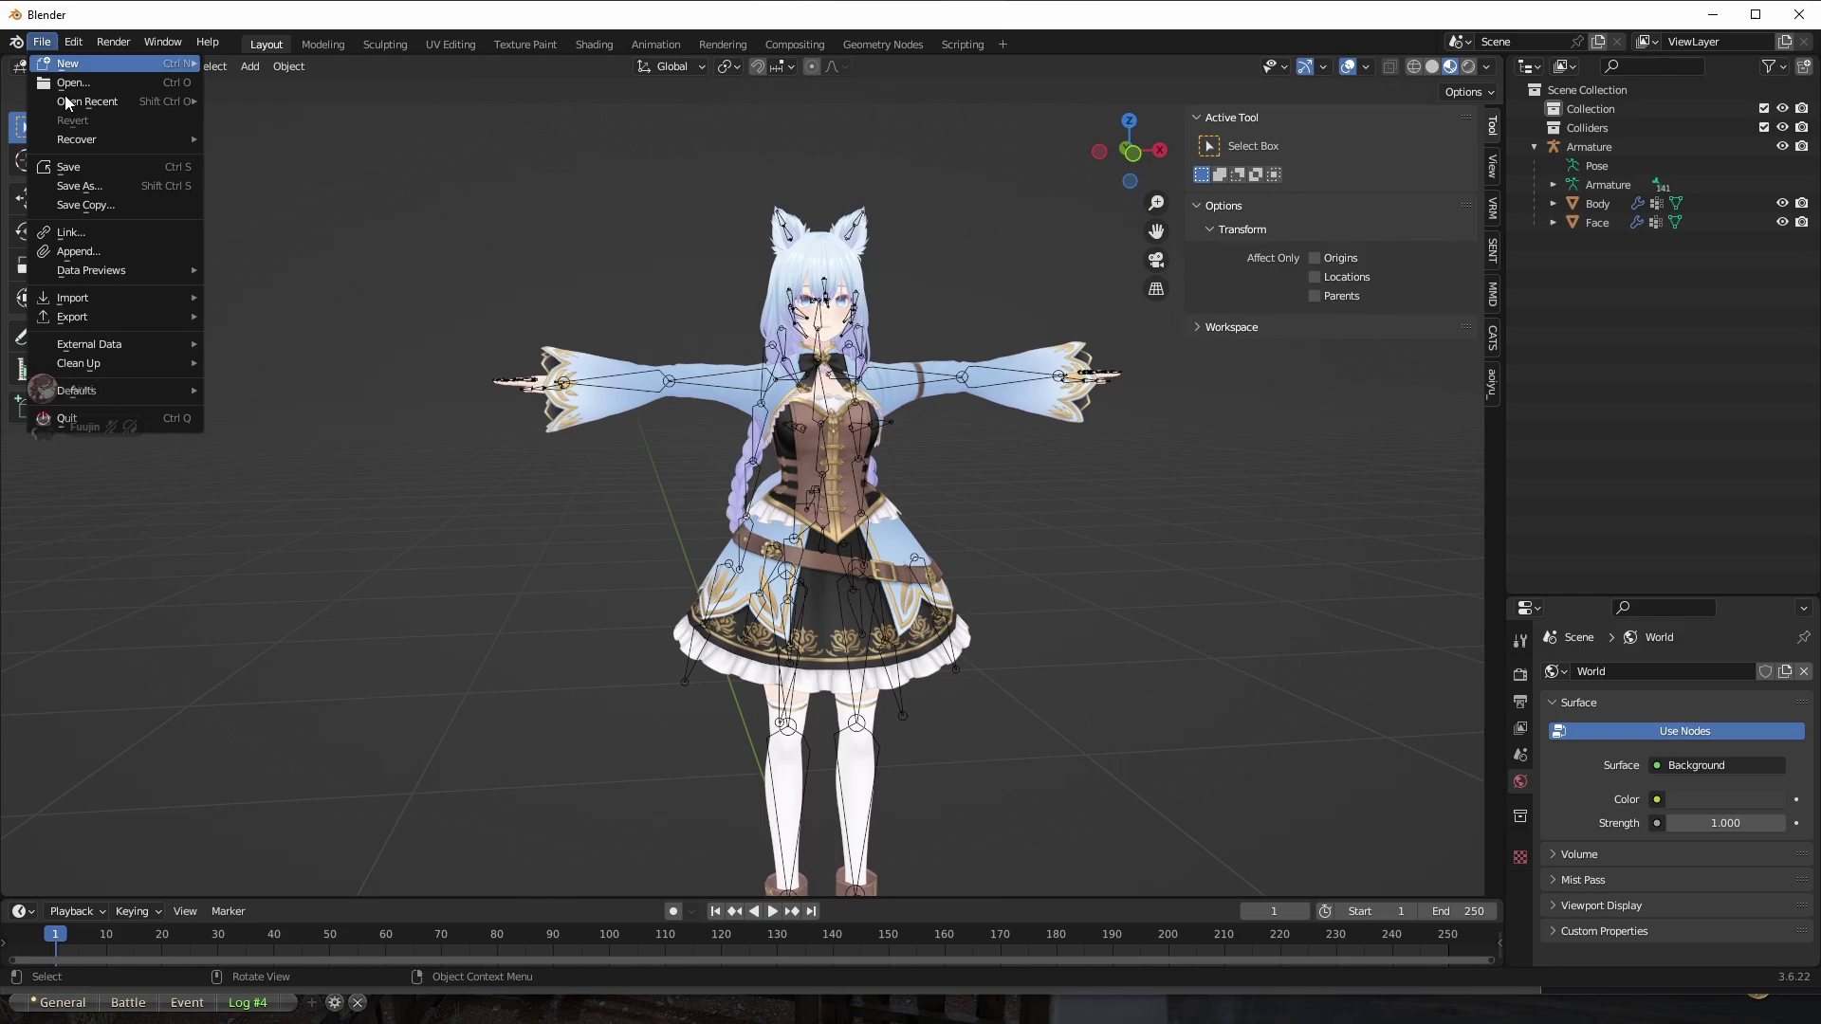
pyautogui.moveTo(157, 317)
pyautogui.click(271, 502)
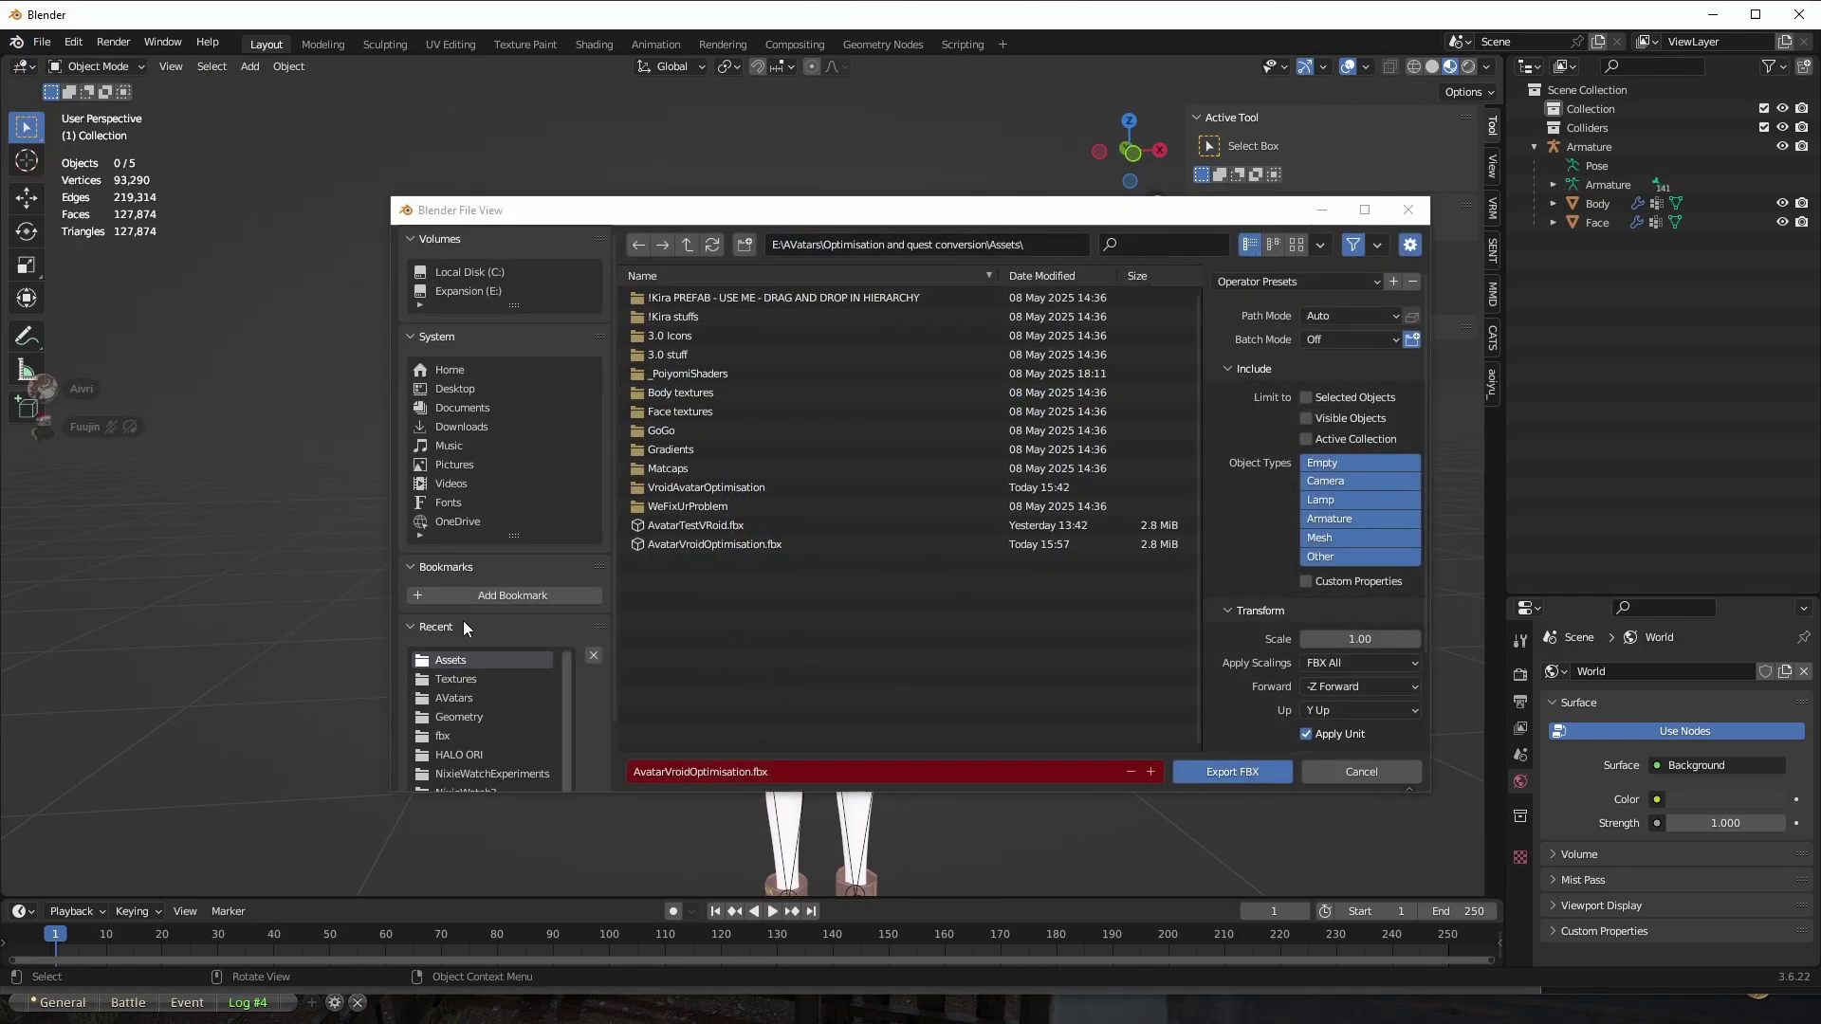
pyautogui.click(730, 551)
# Set the export's scaling mode to FBX All, review the armature options, and export the FBX.
pyautogui.scroll(-3, 1299, 685)
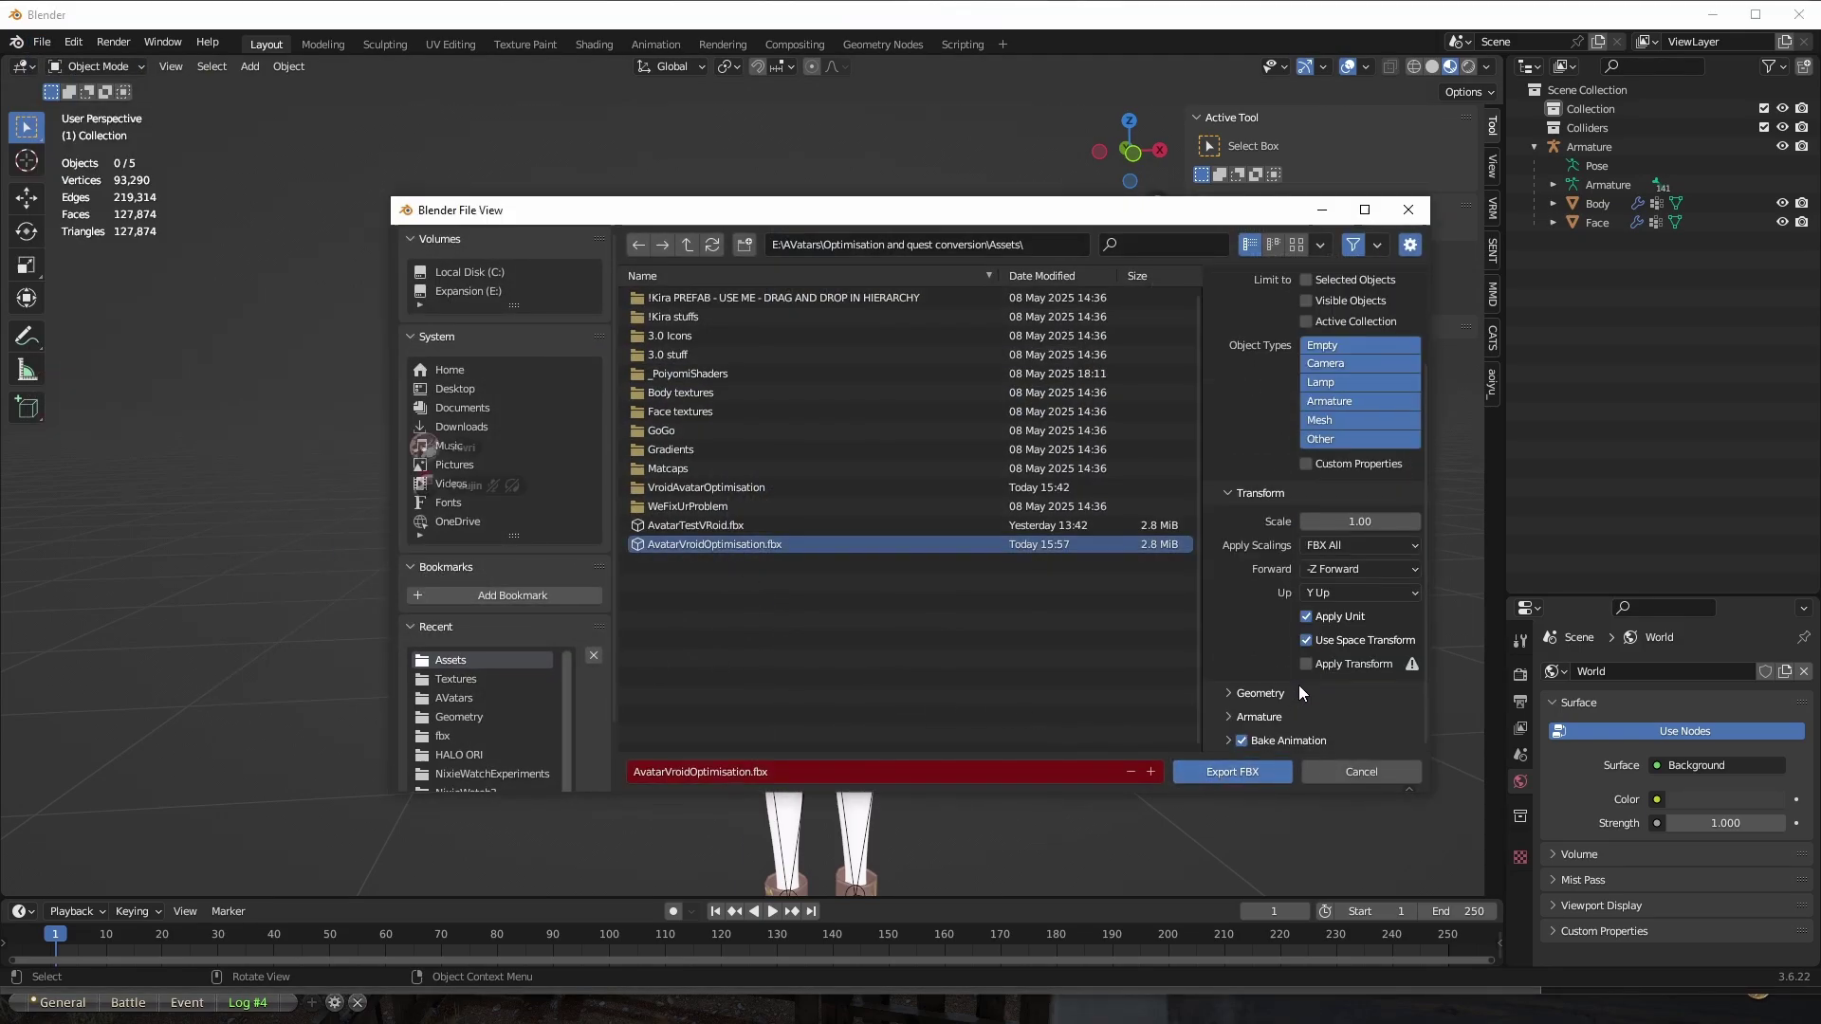
pyautogui.click(1262, 718)
pyautogui.scroll(-3, 1267, 717)
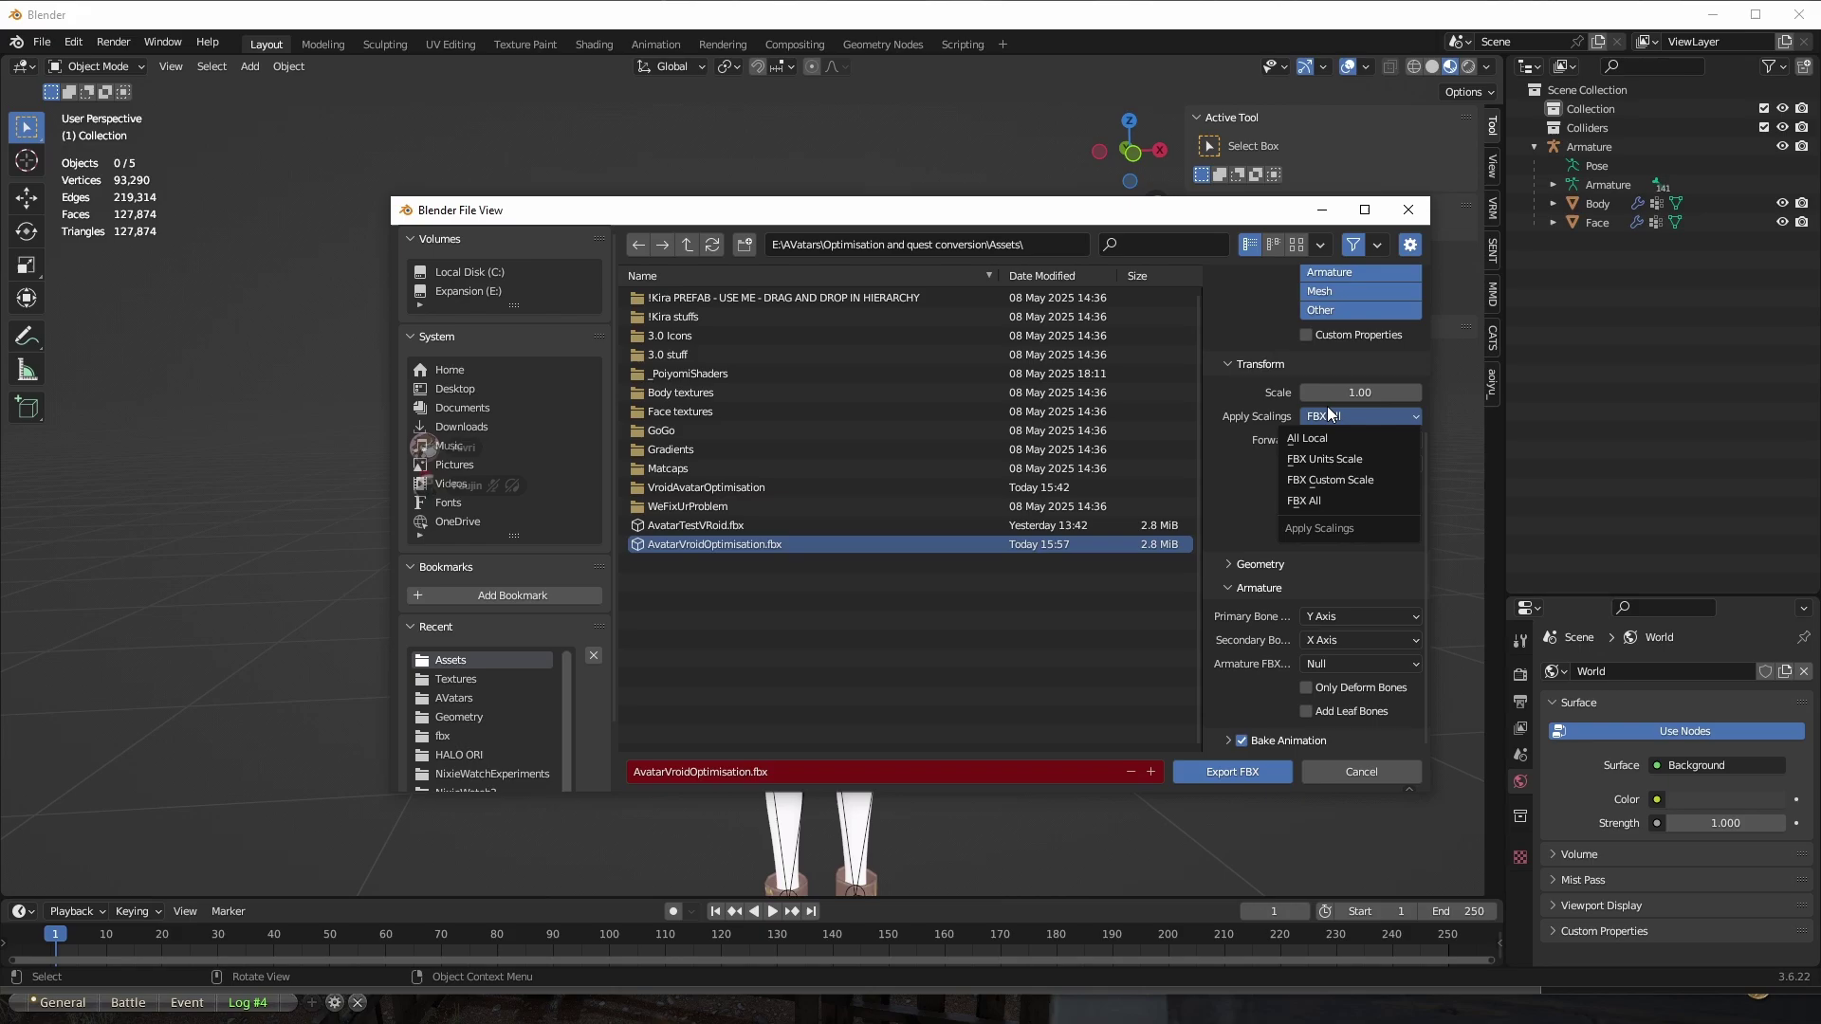
pyautogui.click(1347, 416)
pyautogui.click(1321, 500)
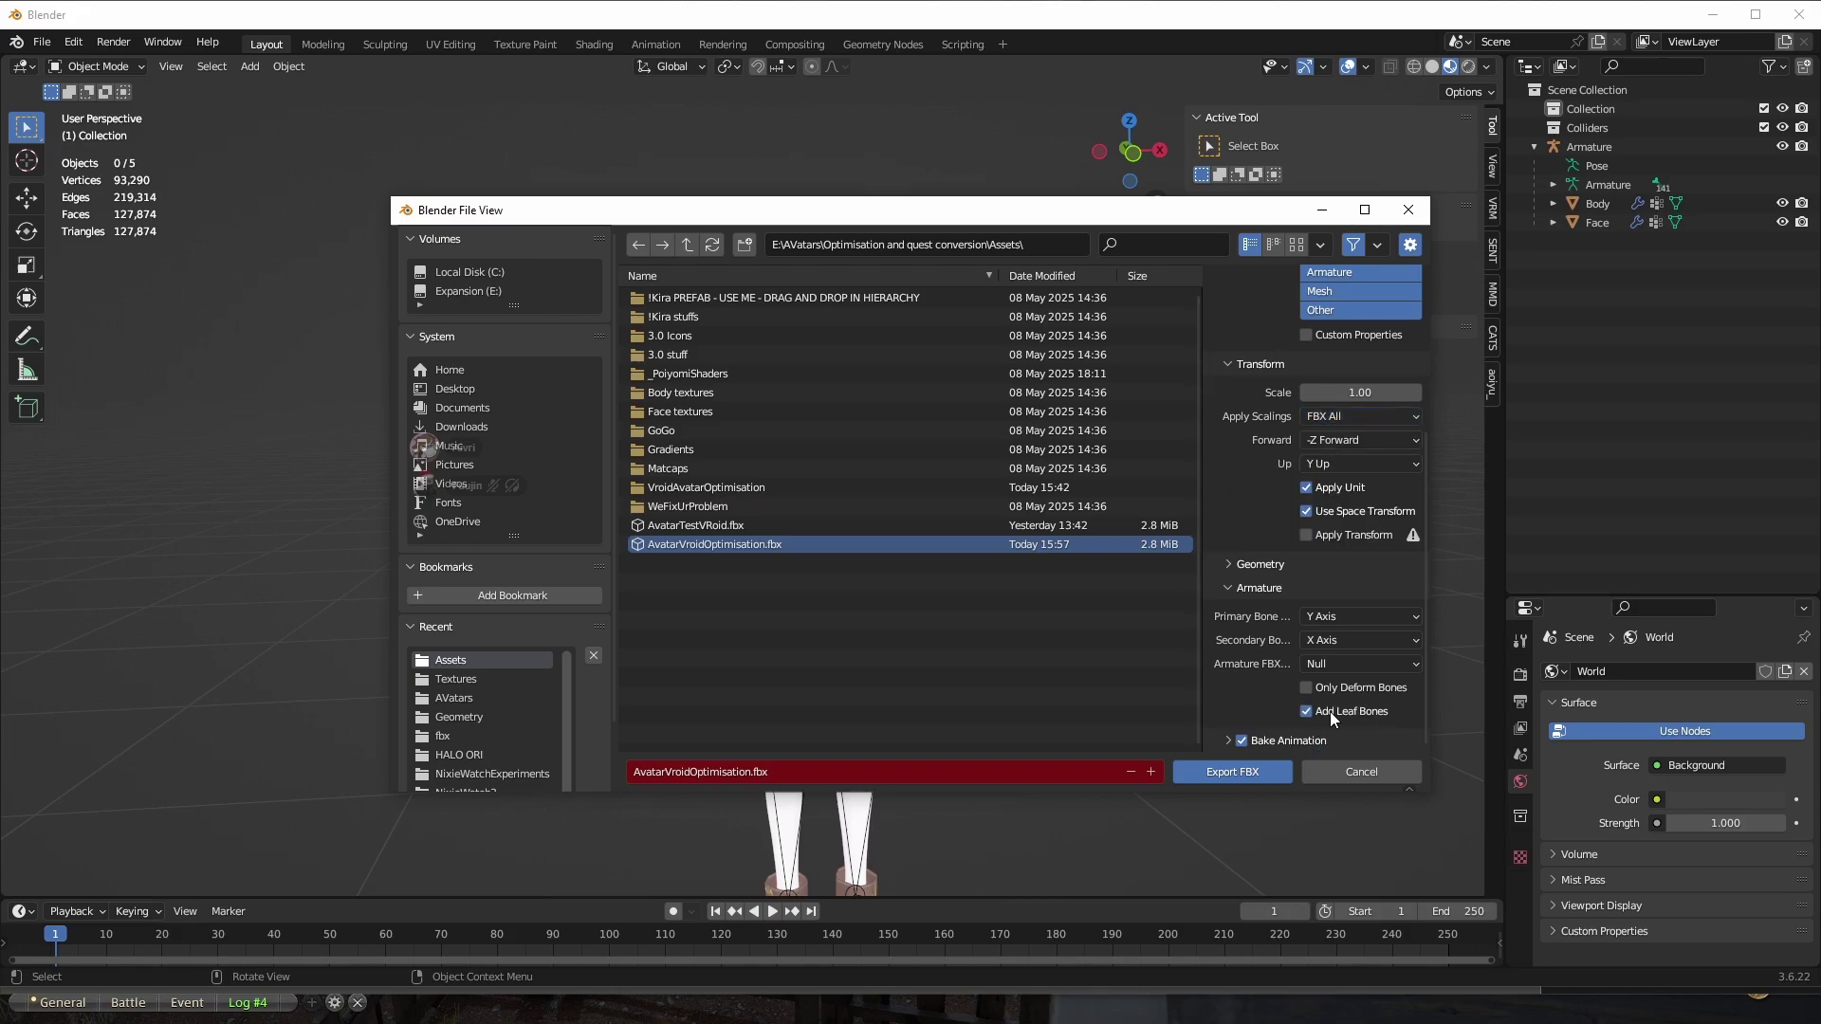
pyautogui.scroll(3, 1271, 702)
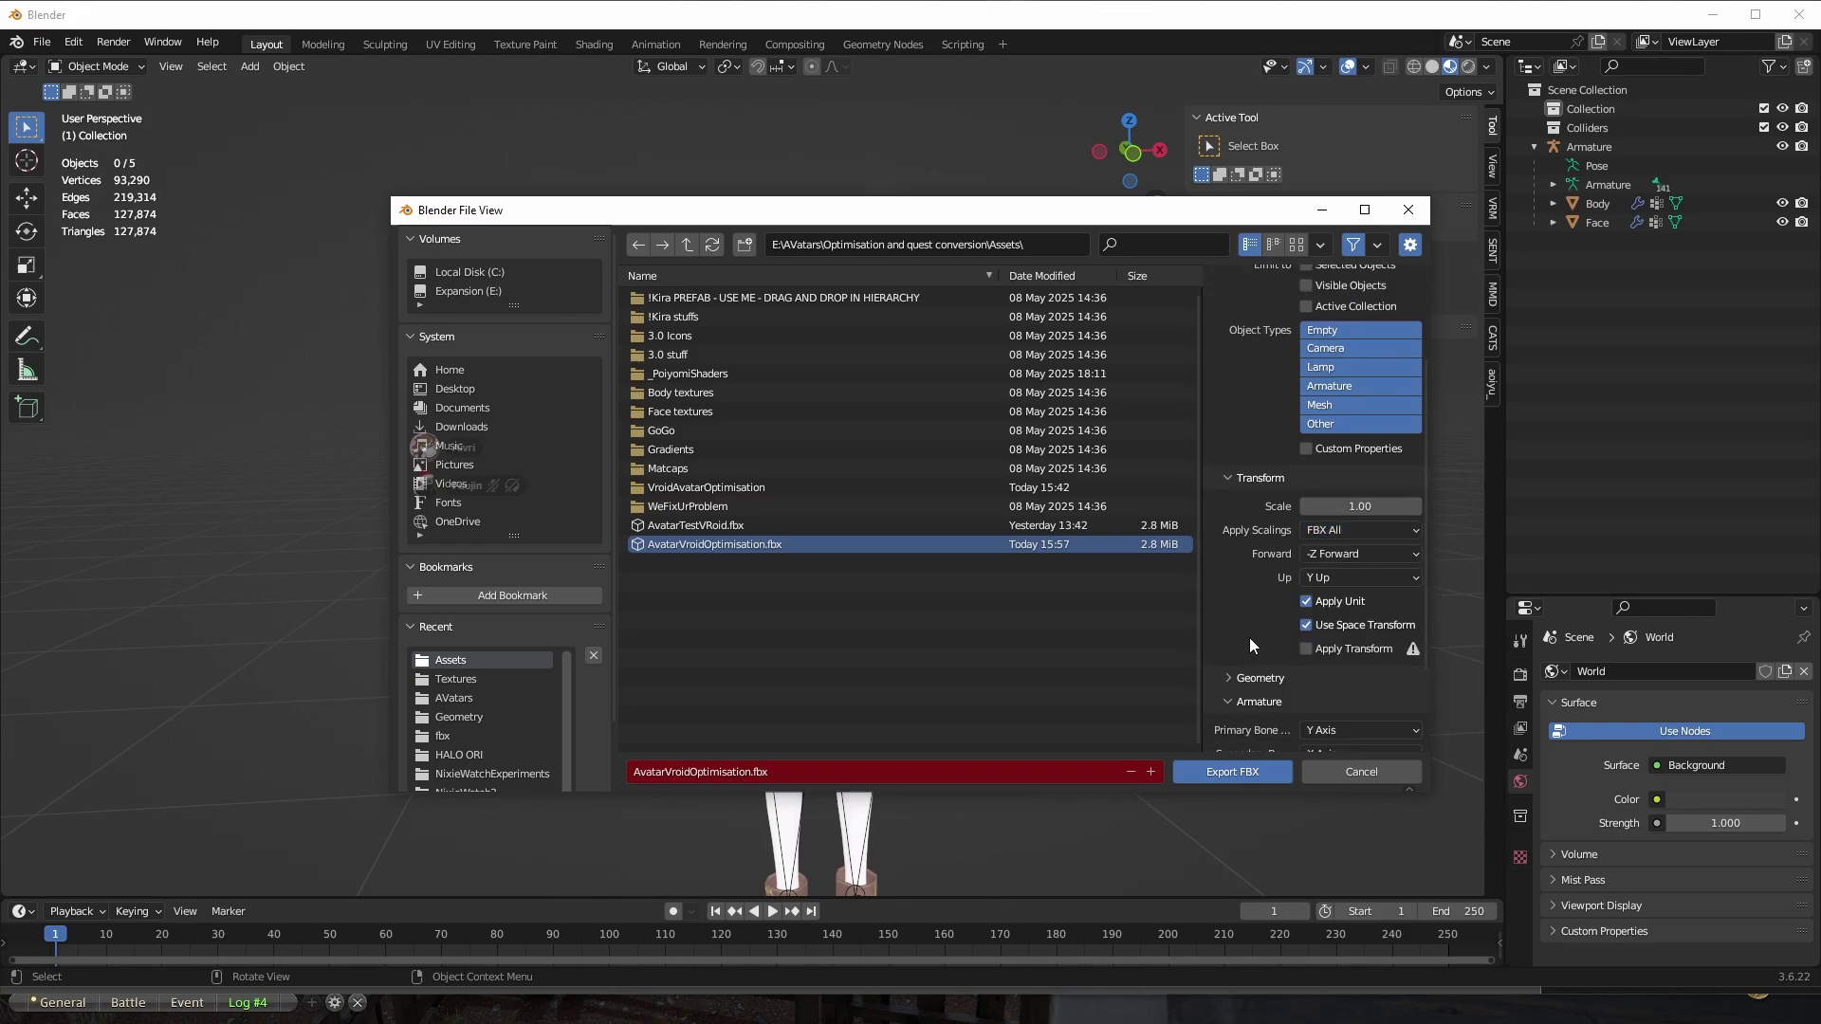
pyautogui.scroll(-2, 1250, 637)
pyautogui.click(1219, 772)
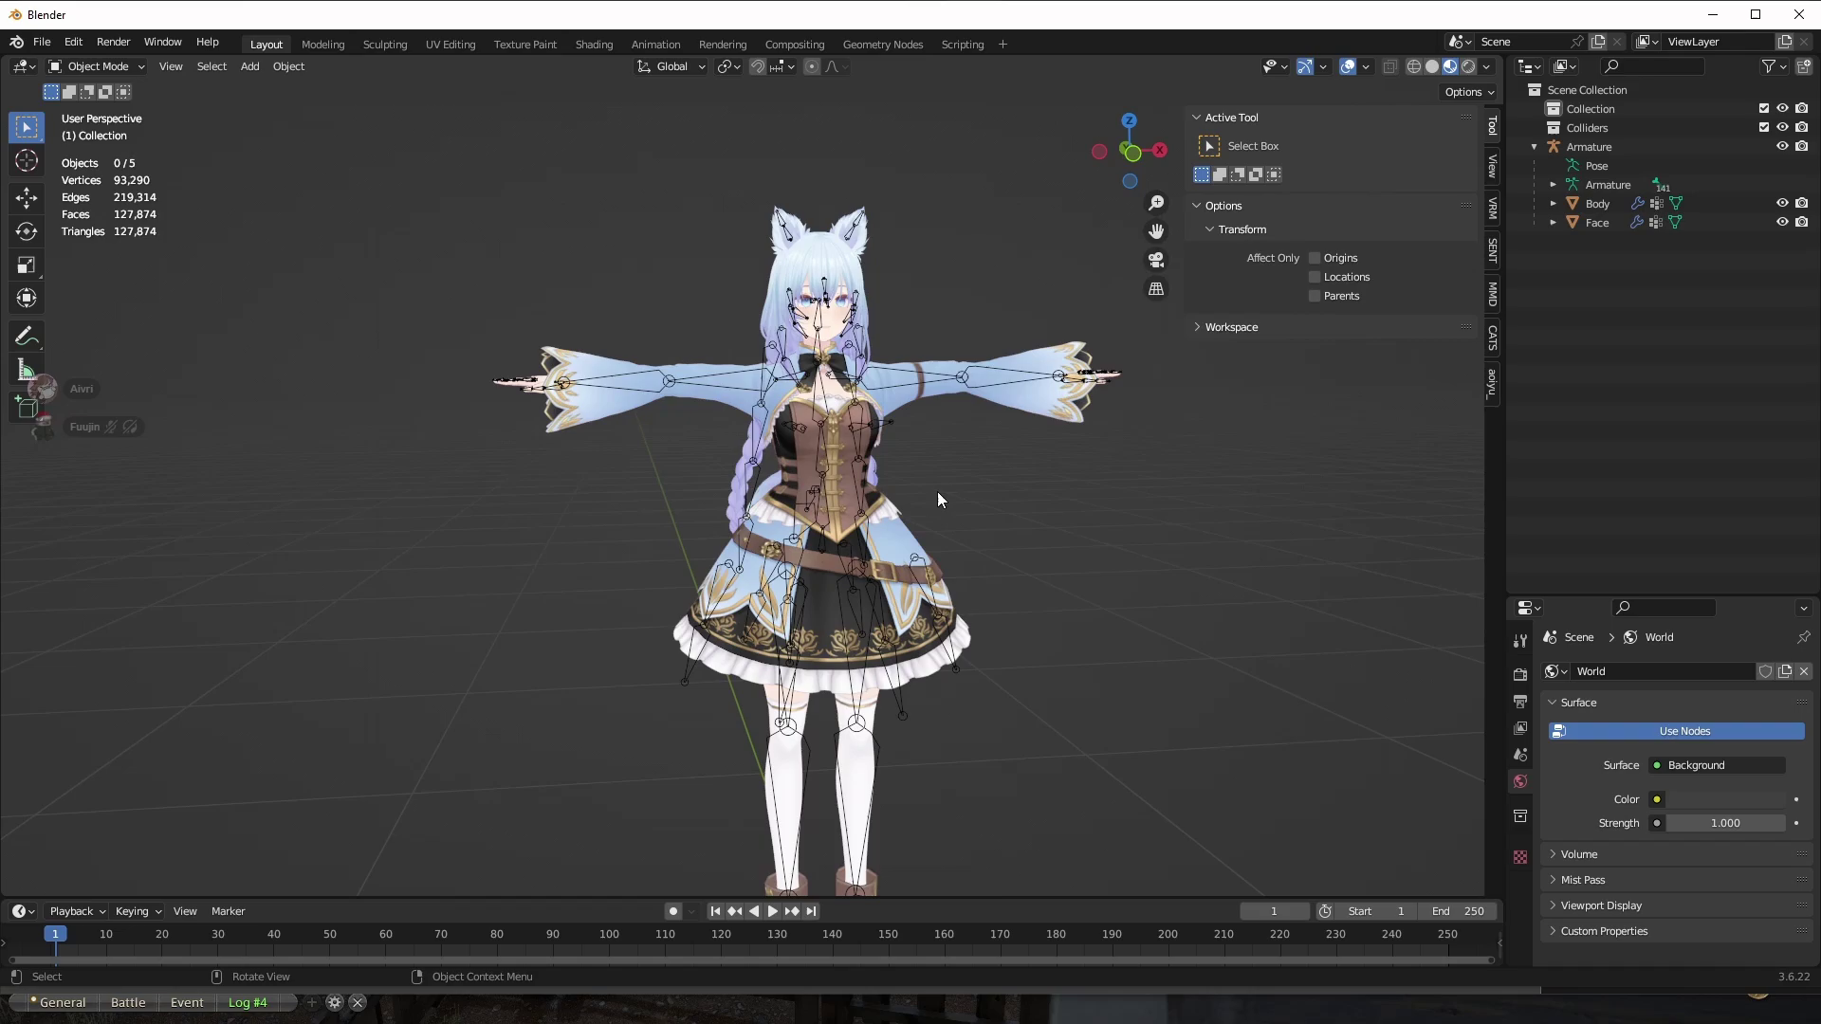
# Switch to Unity, place the AvatarVroidOptimisation model in the scene hierarchy, and expand it.
pyautogui.hotkey('alt', 'Tab')
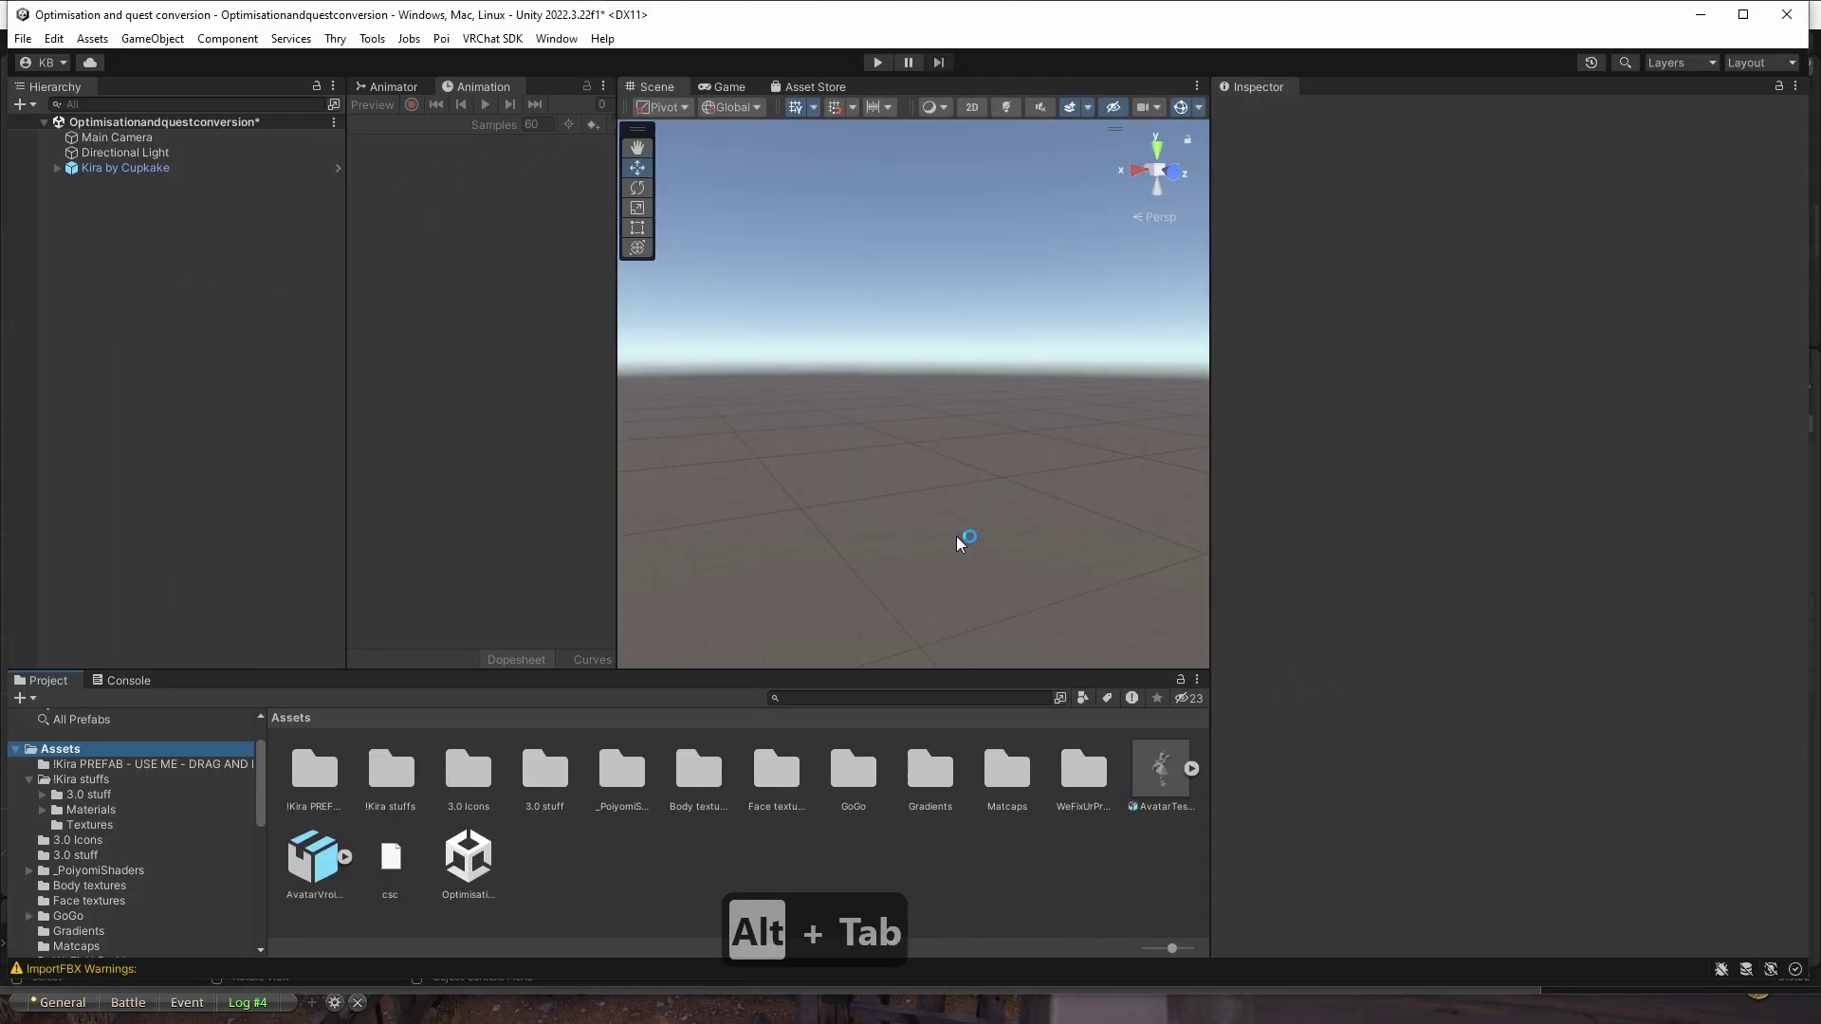
pyautogui.click(313, 858)
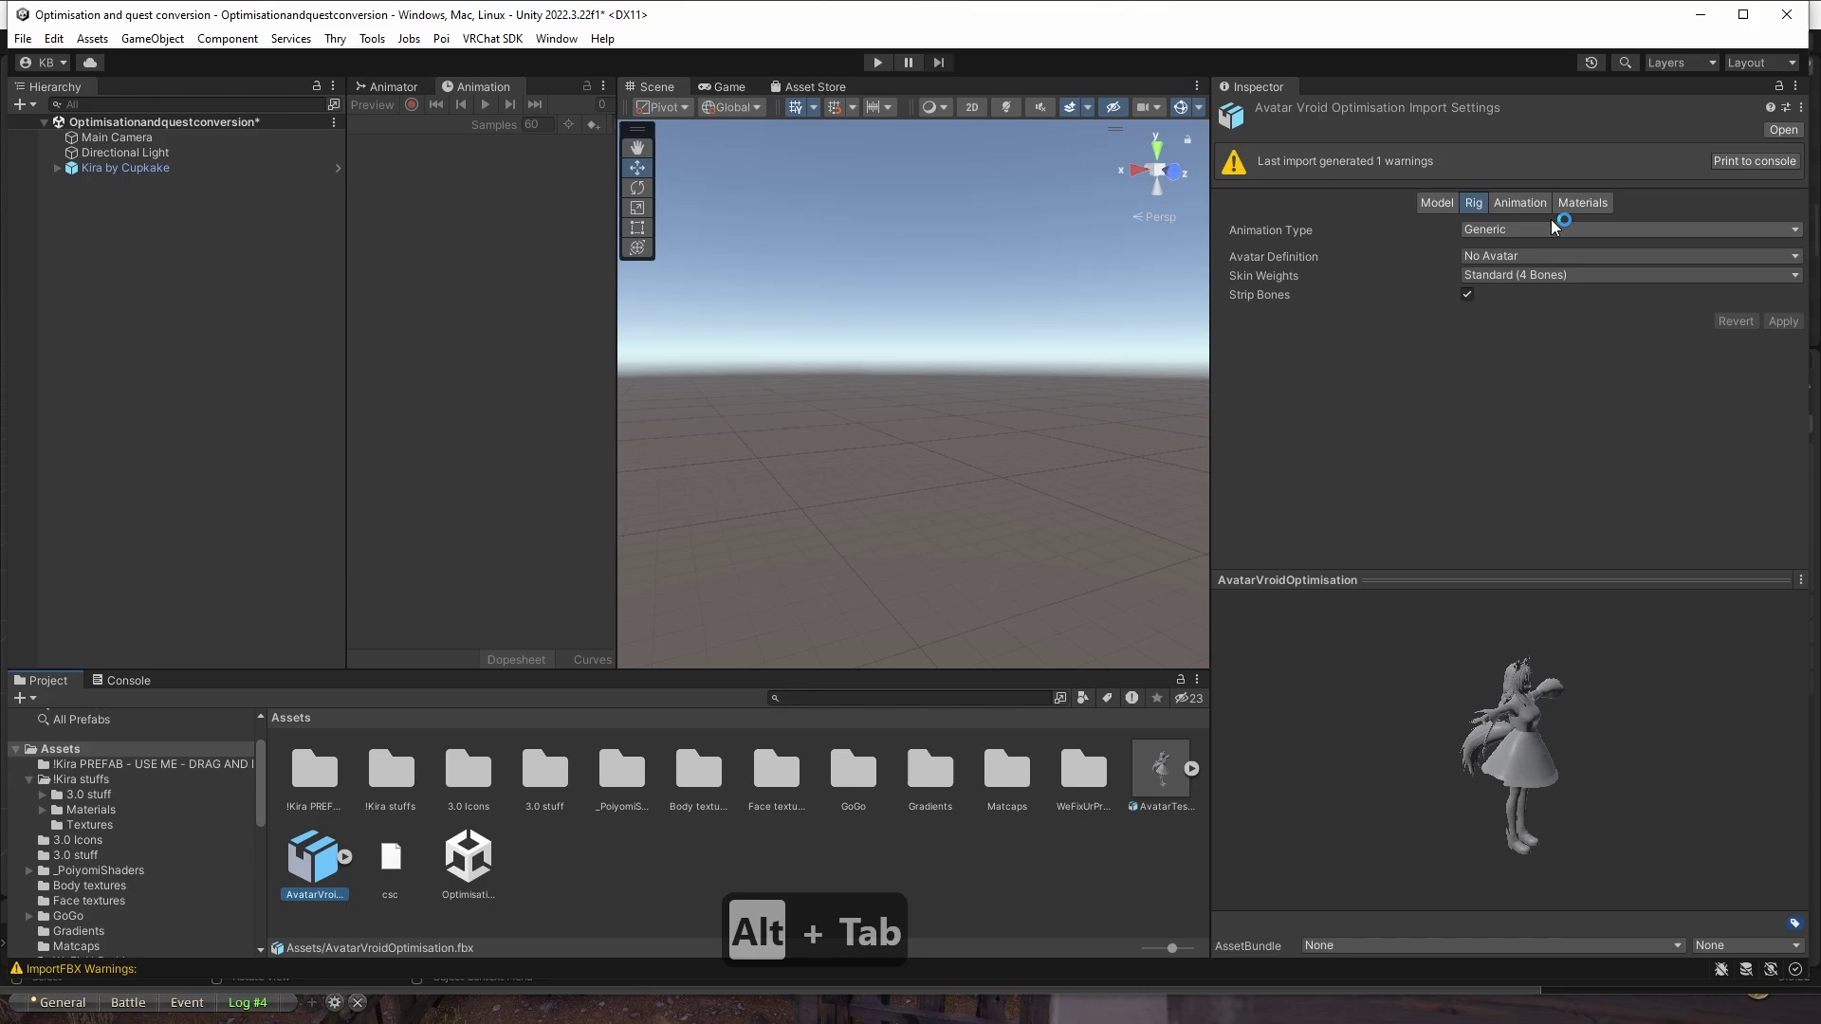
pyautogui.moveTo(318, 859); pyautogui.dragTo(178, 368)
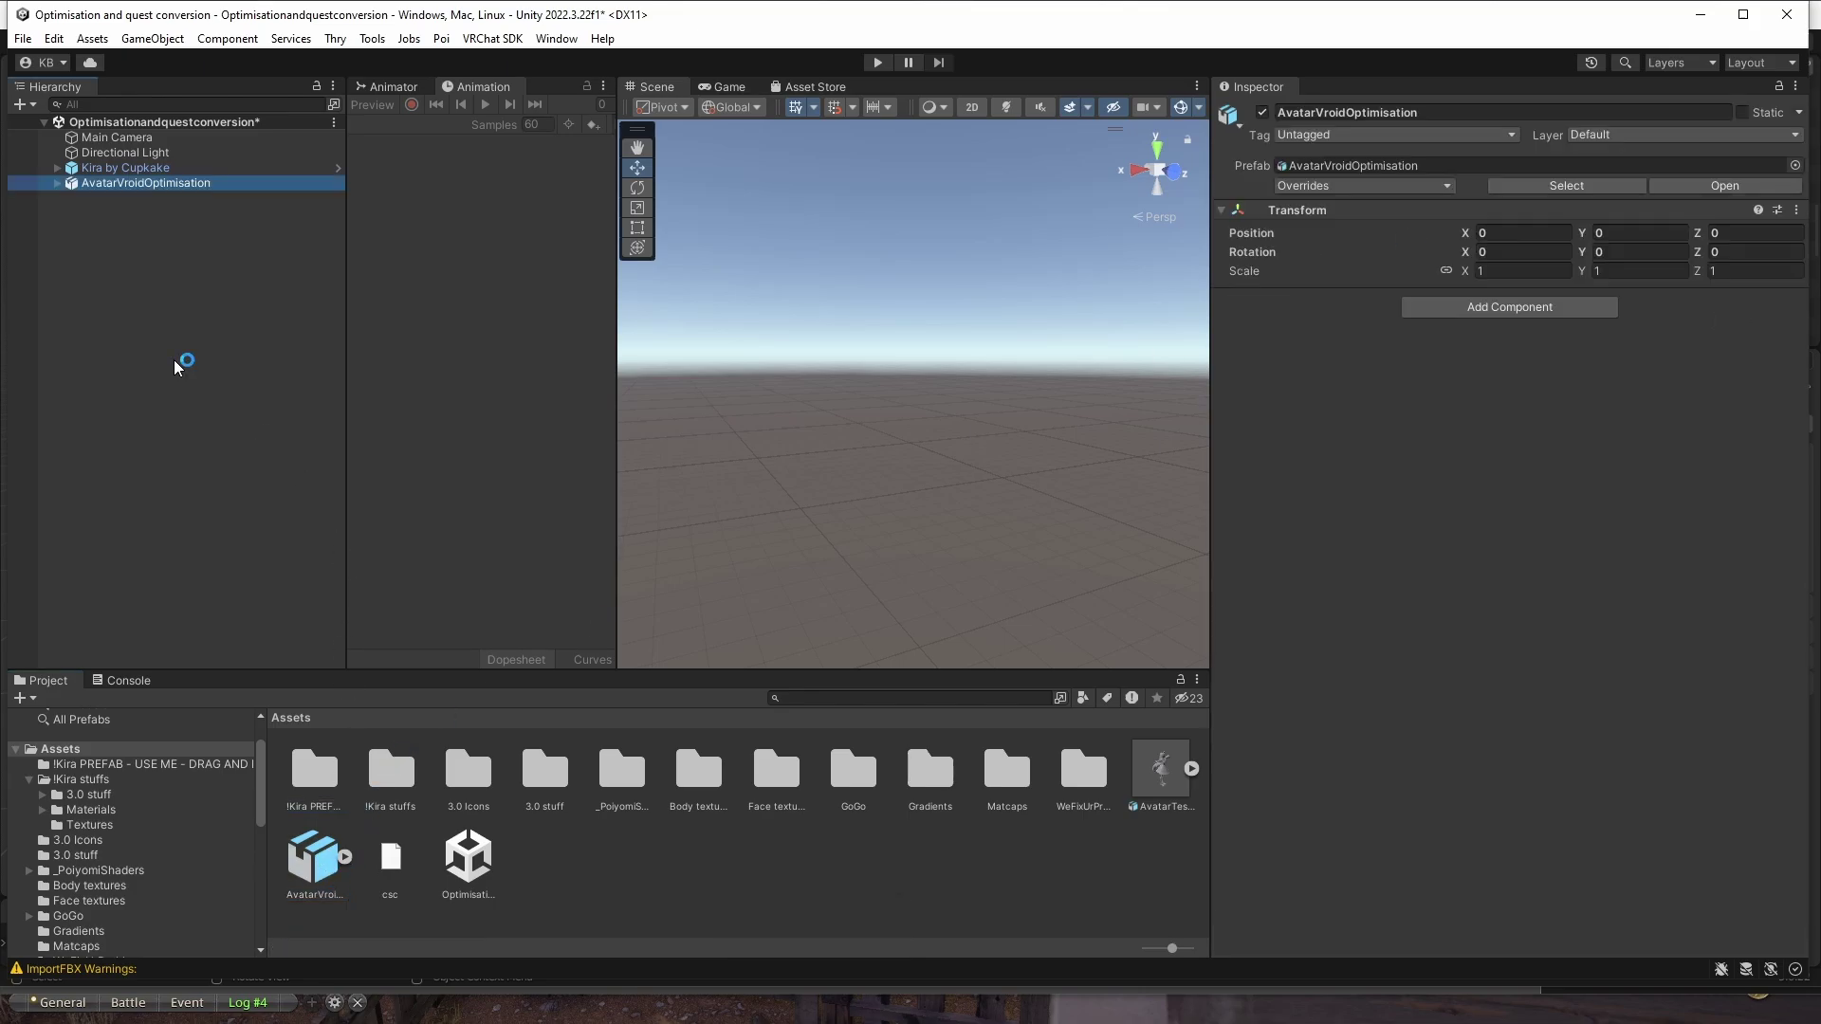
pyautogui.click(58, 183)
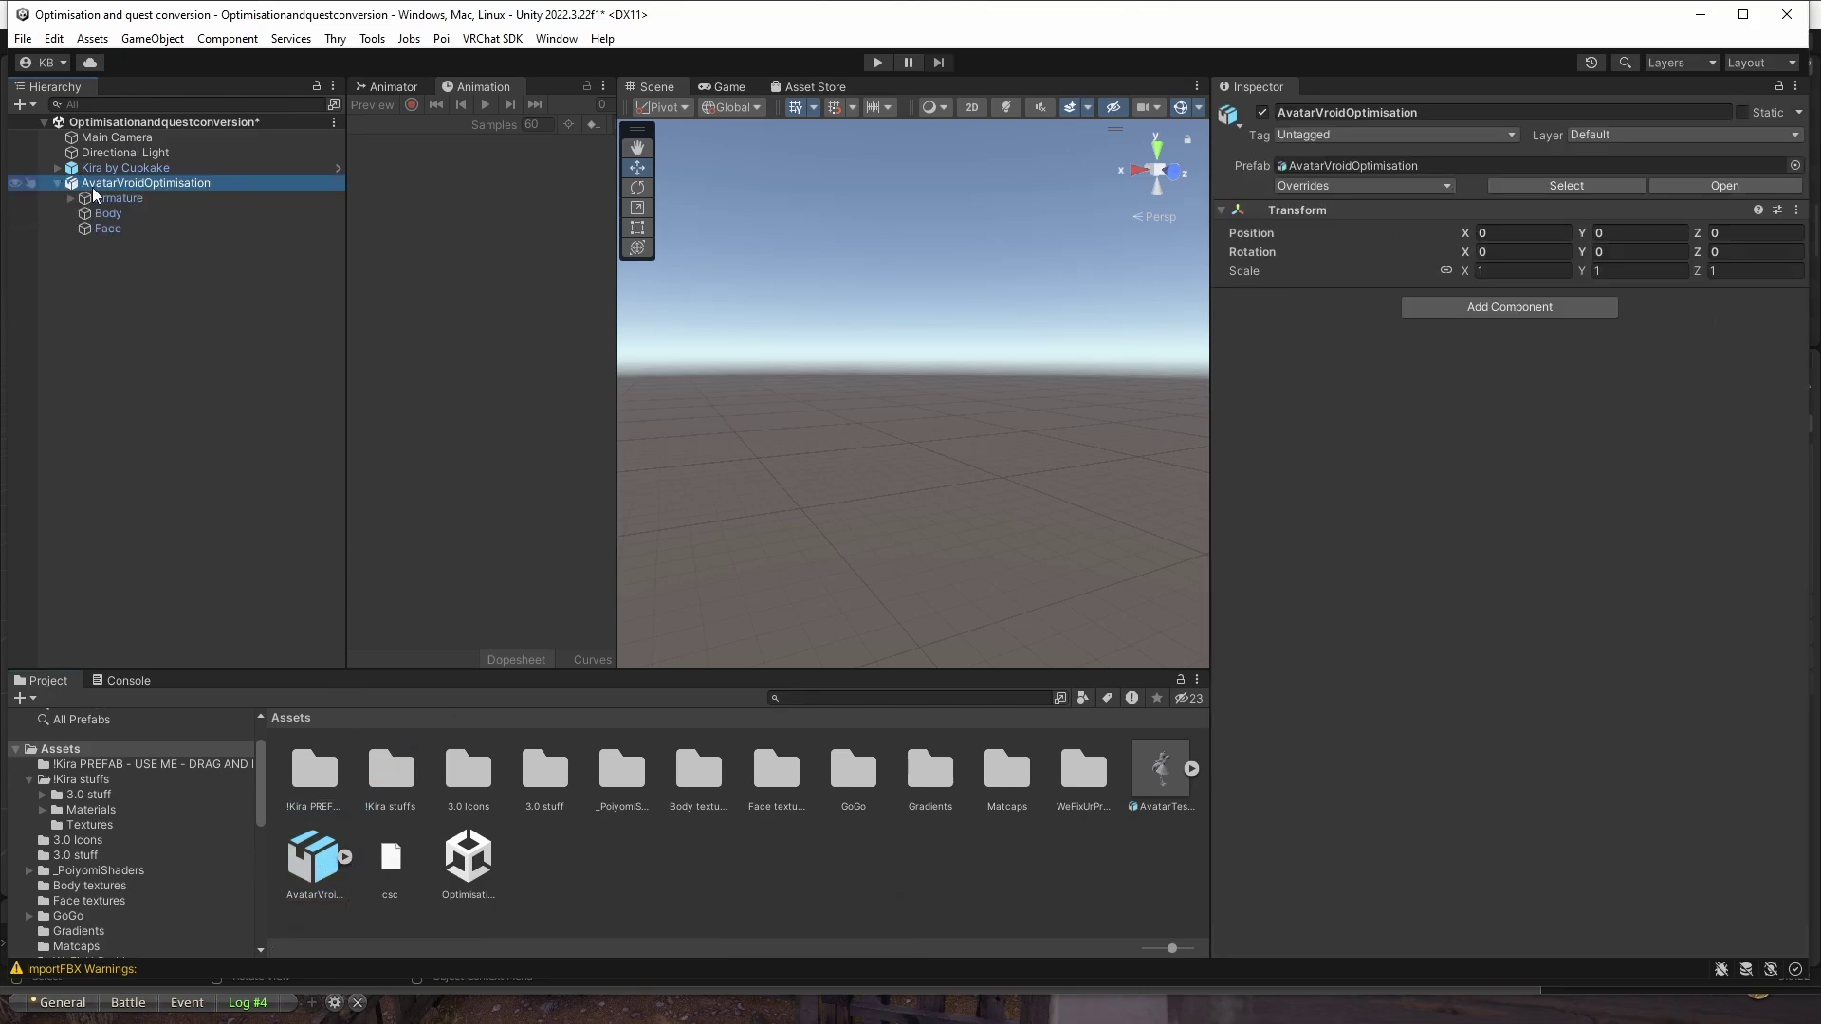
# Add an Animator and a VRC Avatar Descriptor component to AvatarVroidOptimisation.
pyautogui.click(1546, 307)
pyautogui.write('an')
pyautogui.click(1480, 409)
pyautogui.click(1485, 486)
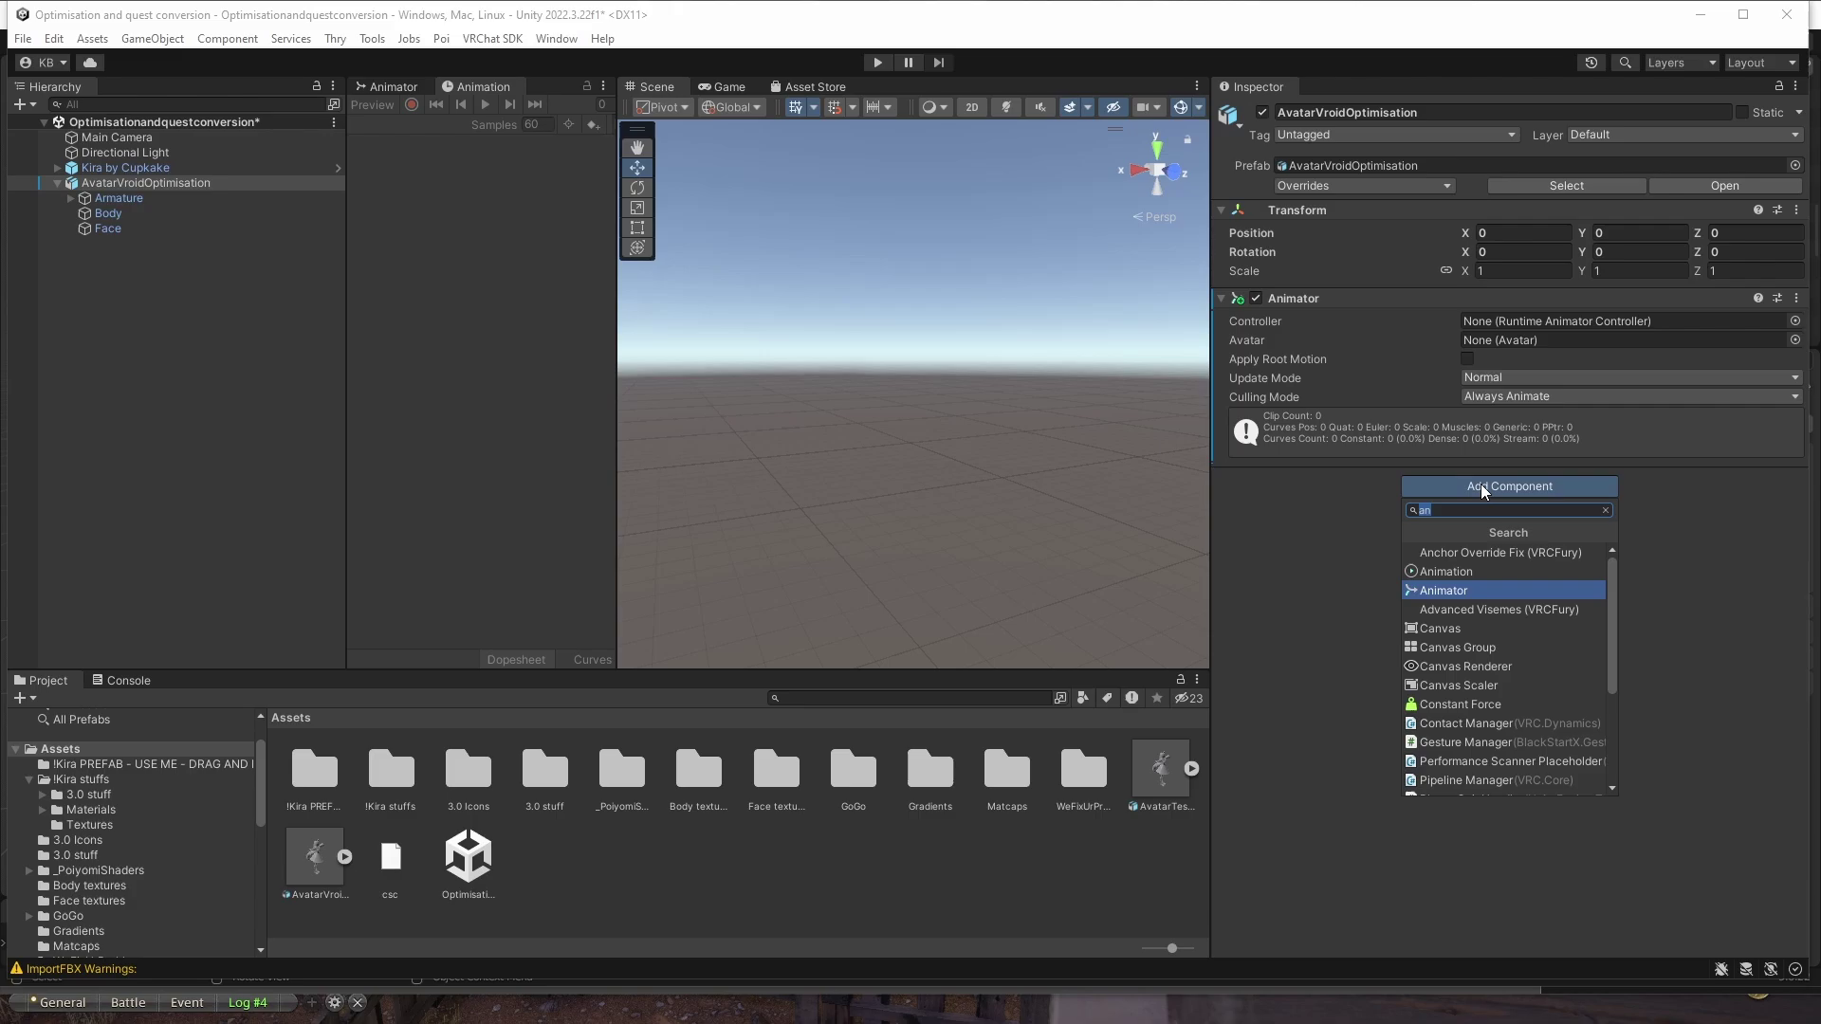
pyautogui.write('vrcav')
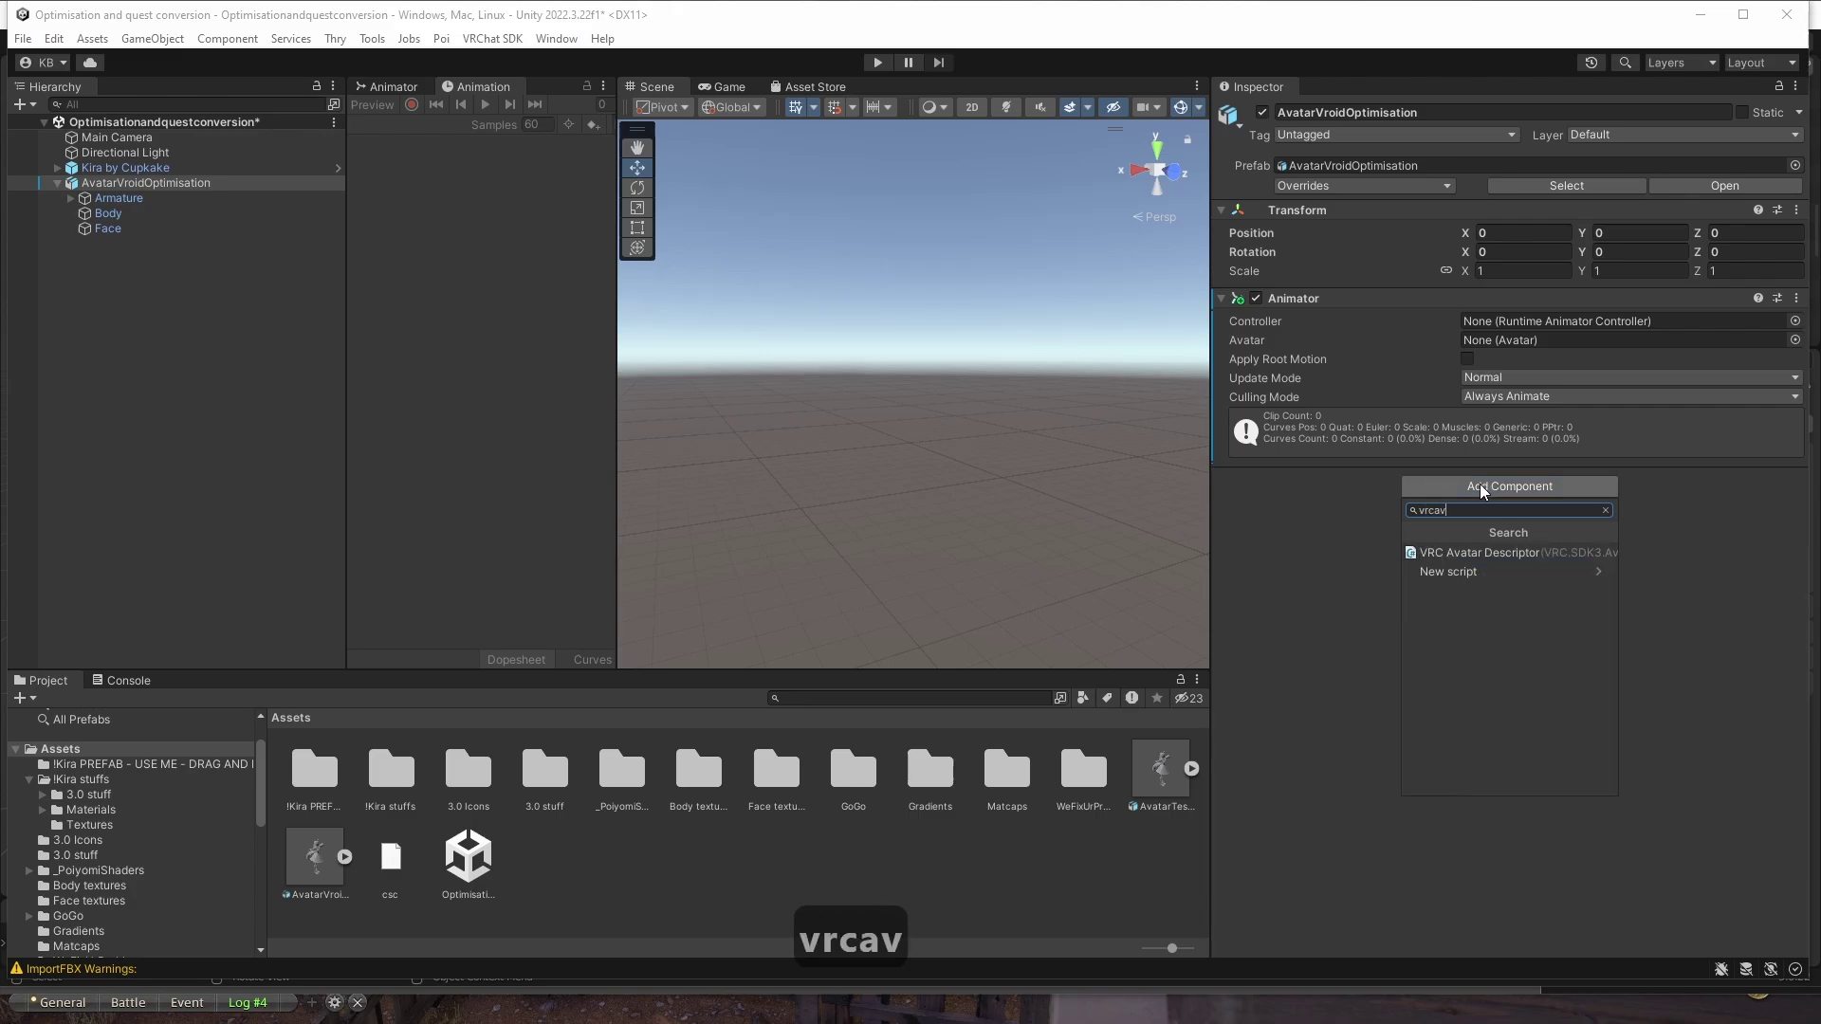
pyautogui.click(1480, 553)
# Select AvatarVroidOptimisation in the VRChat SDK builder and review its performance alerts.
pyautogui.click(492, 38)
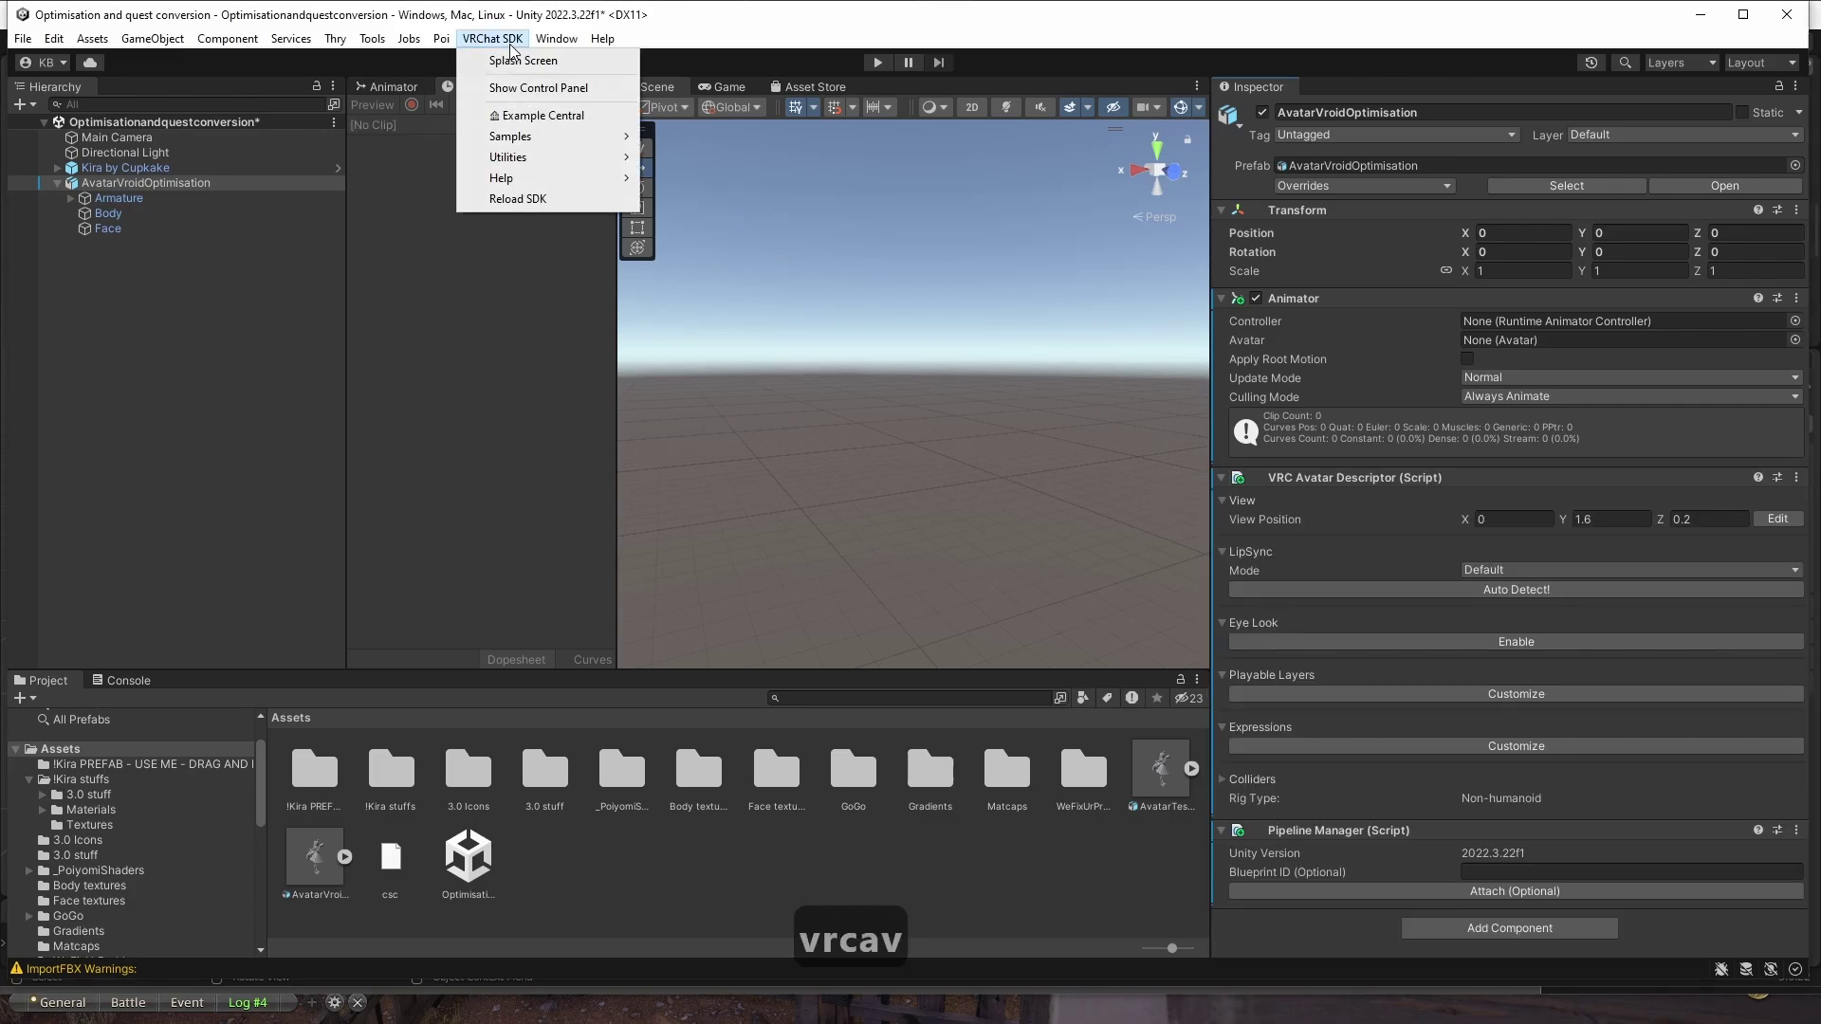
pyautogui.click(536, 86)
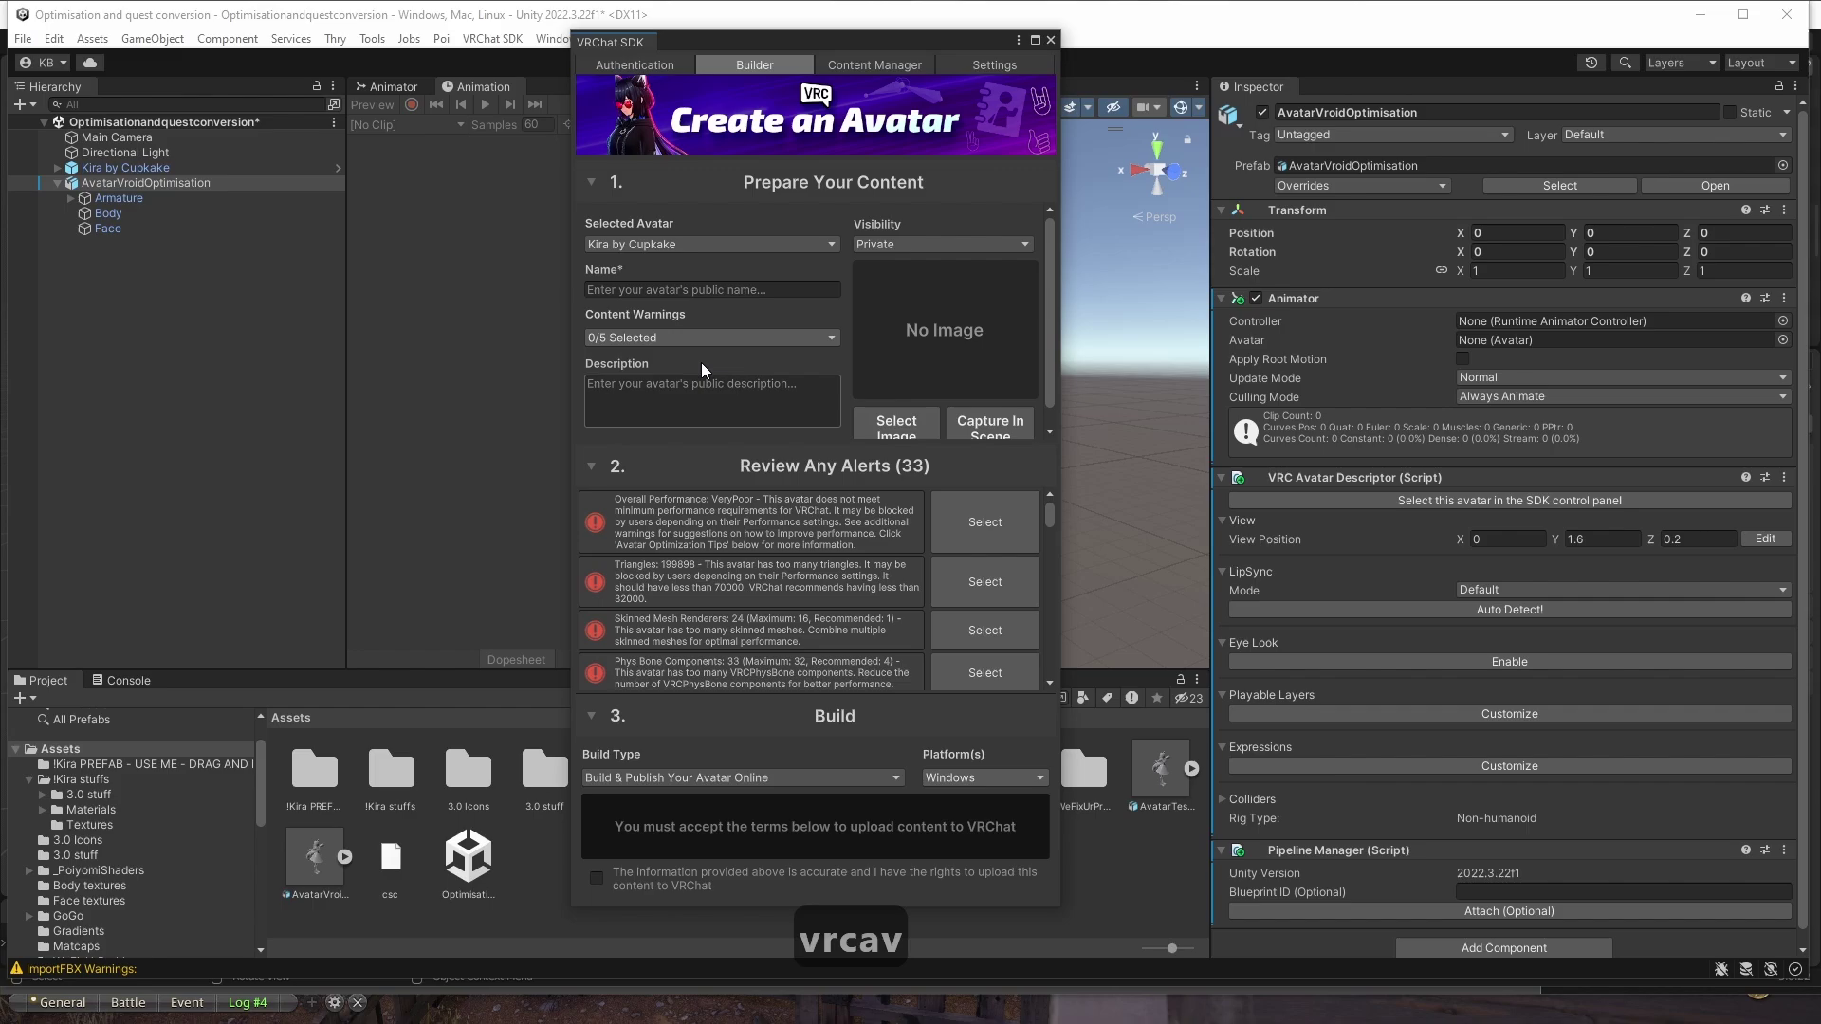
pyautogui.click(707, 244)
pyautogui.click(680, 289)
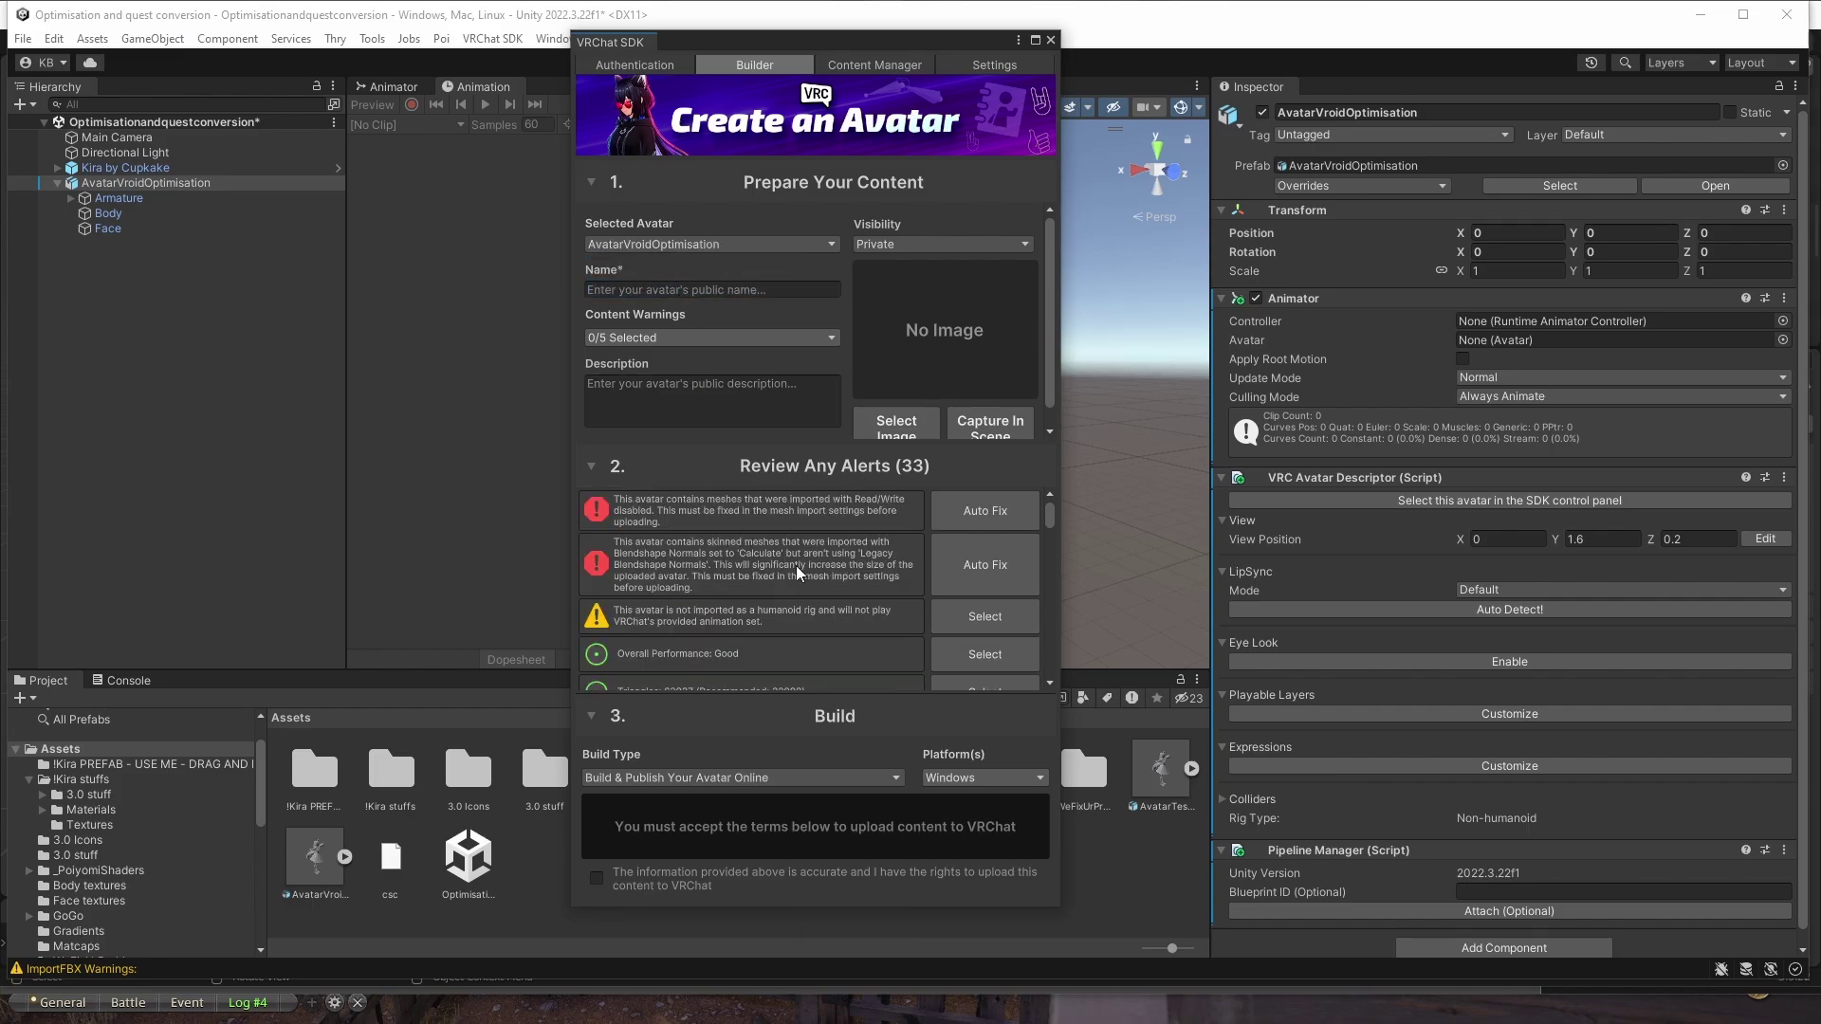
pyautogui.scroll(-1, 852, 576)
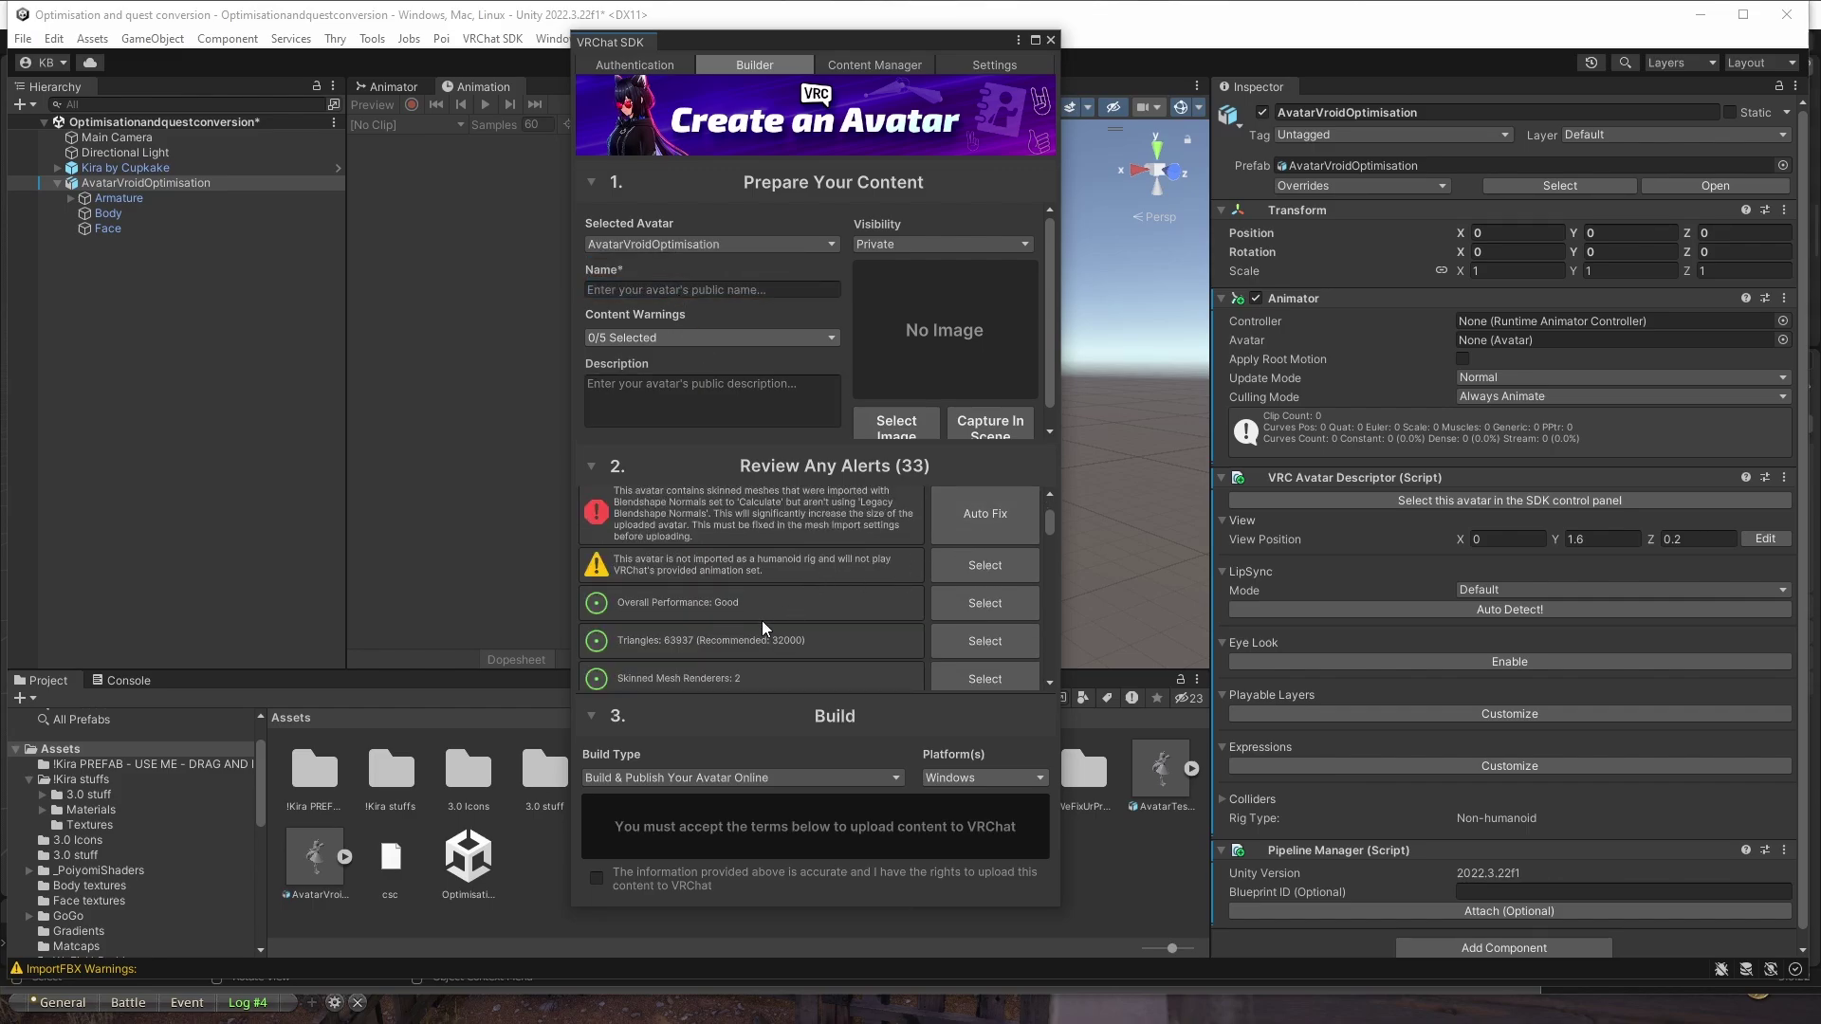
pyautogui.scroll(-1, 749, 619)
pyautogui.scroll(1, 707, 608)
pyautogui.hotkey('alt', 'Tab')
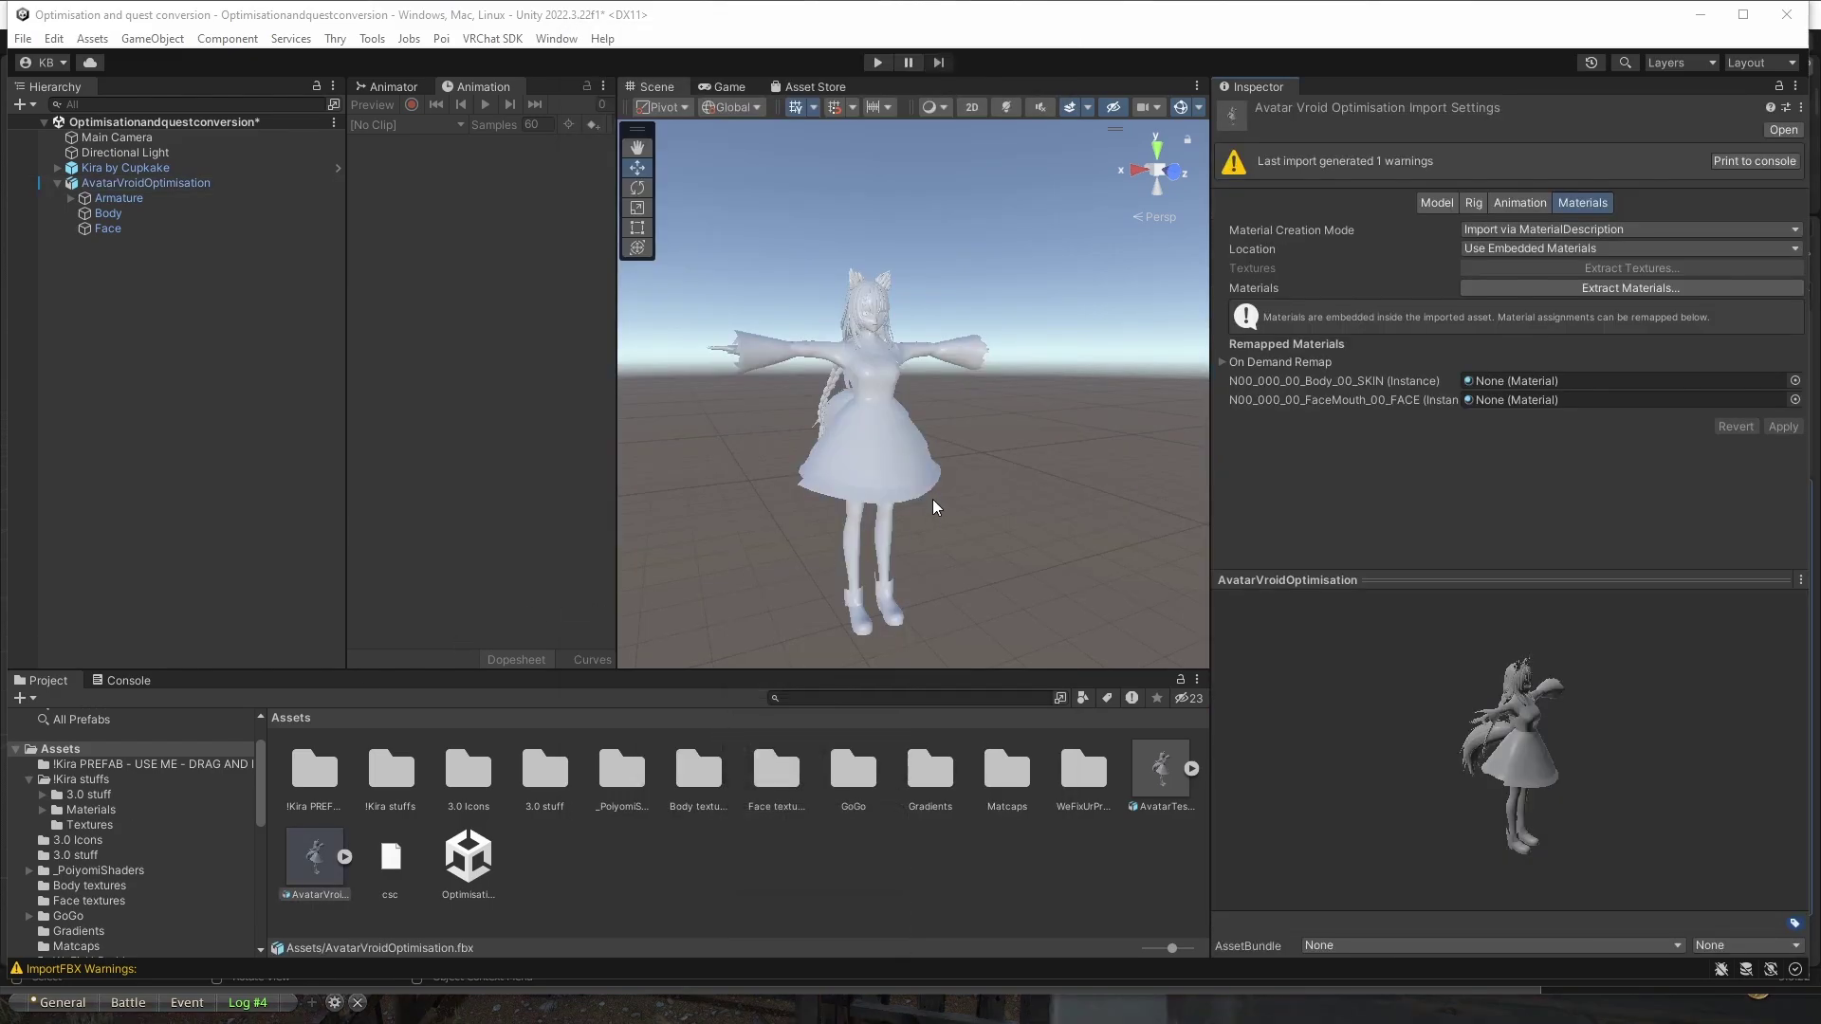
pyautogui.scroll(1, 982, 445)
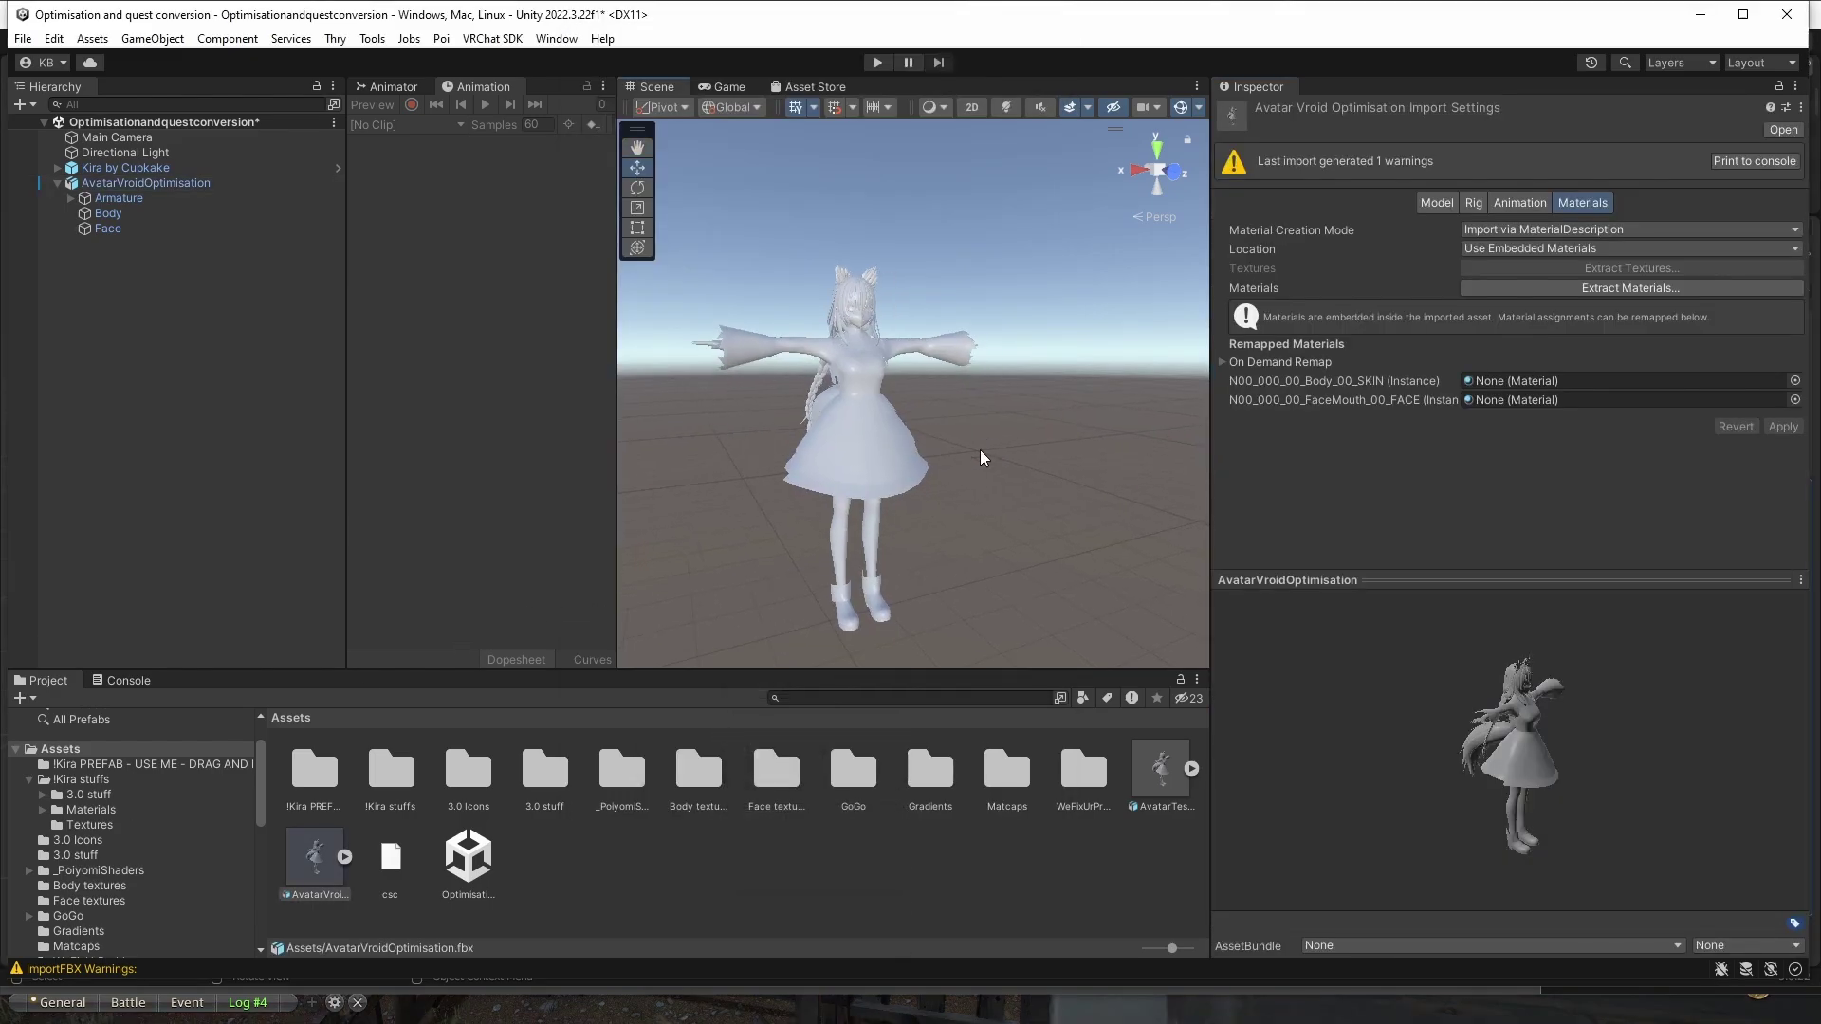
pyautogui.scroll(1, 945, 446)
pyautogui.scroll(1, 945, 446)
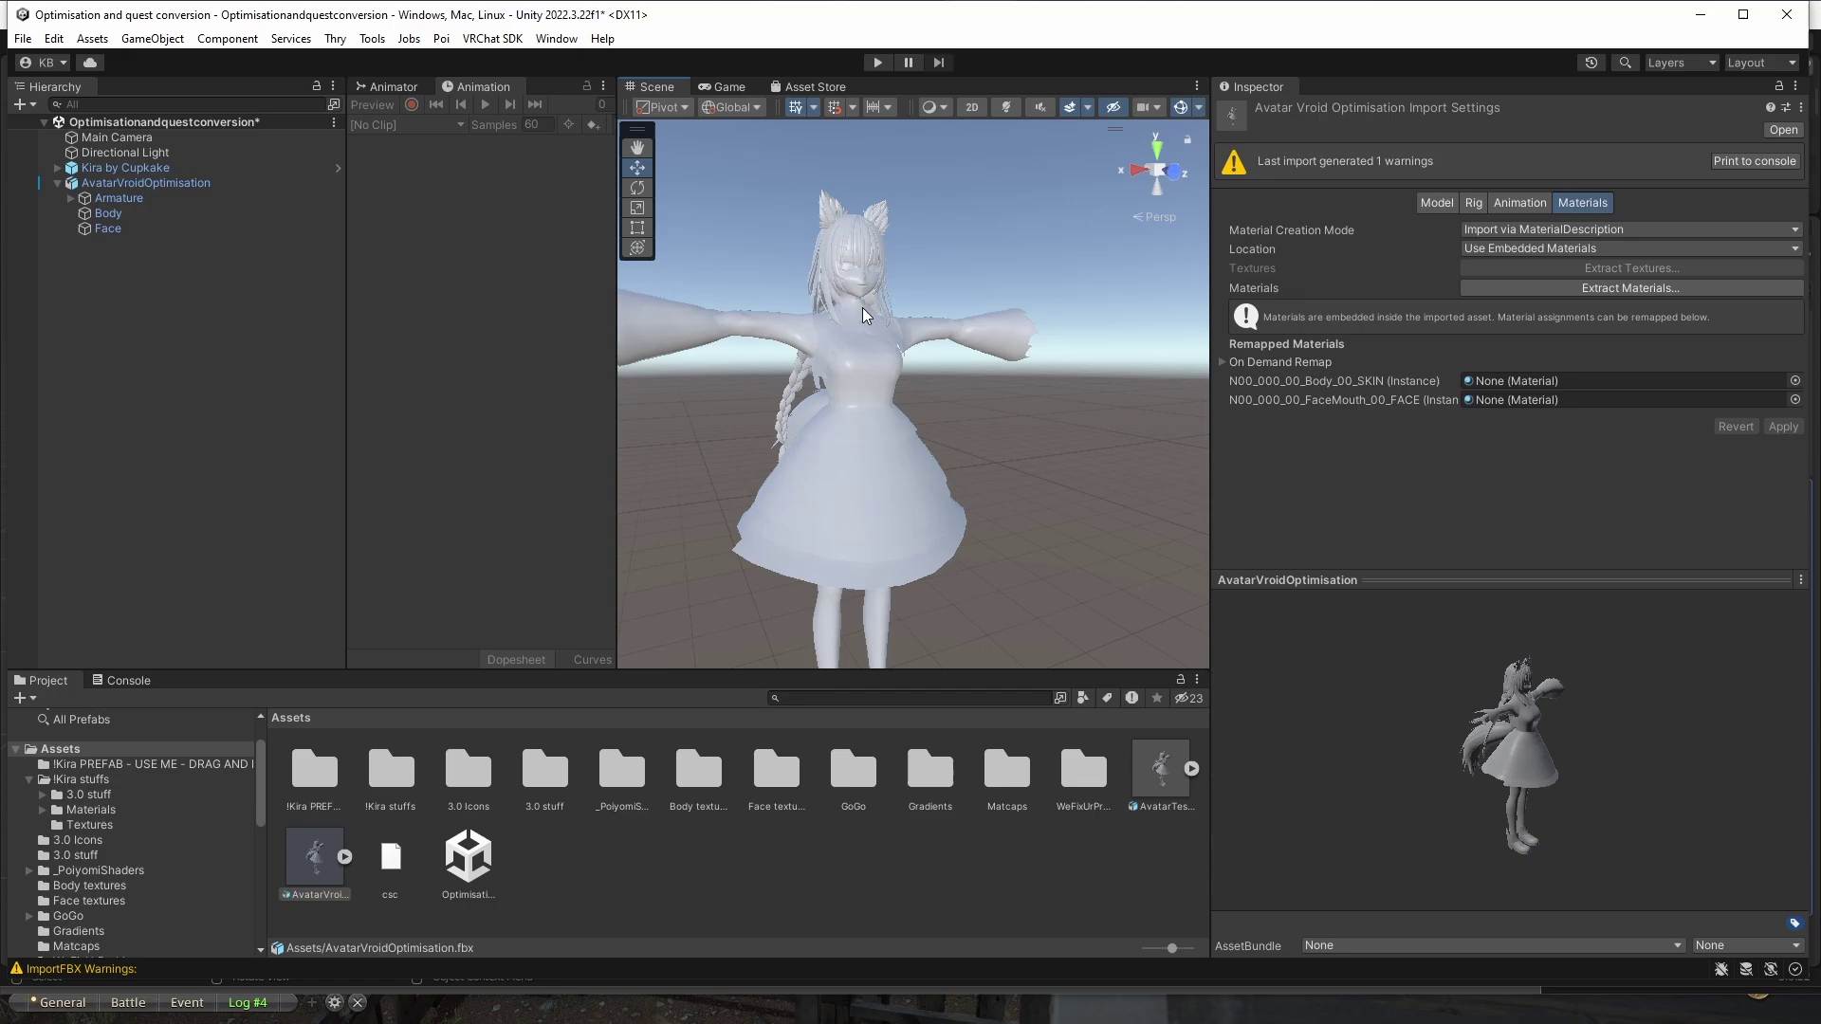
pyautogui.scroll(1, 866, 316)
pyautogui.moveTo(1001, 490); pyautogui.dragTo(998, 478, button='middle')
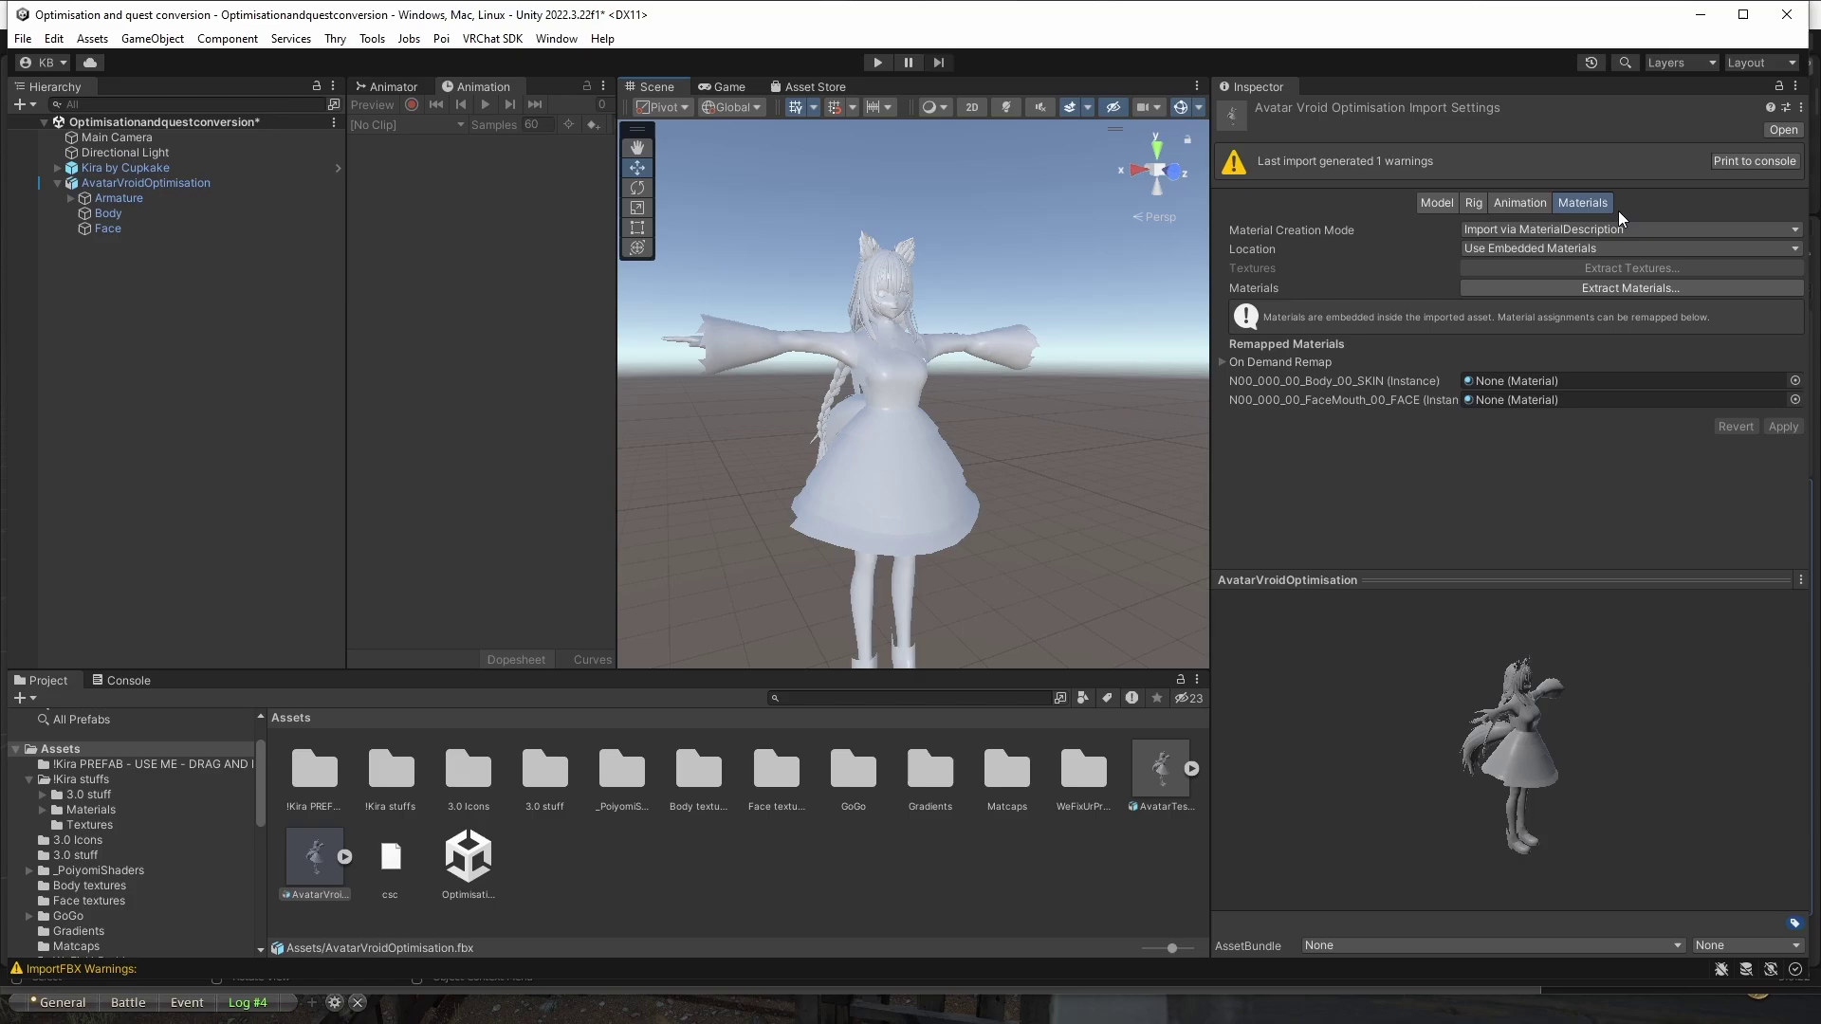
# Set the AvatarVroidOptimisation model's rig animation type to Humanoid and apply the import settings.
pyautogui.click(1578, 123)
pyautogui.click(390, 858)
pyautogui.click(322, 870)
pyautogui.click(1474, 203)
pyautogui.click(1499, 233)
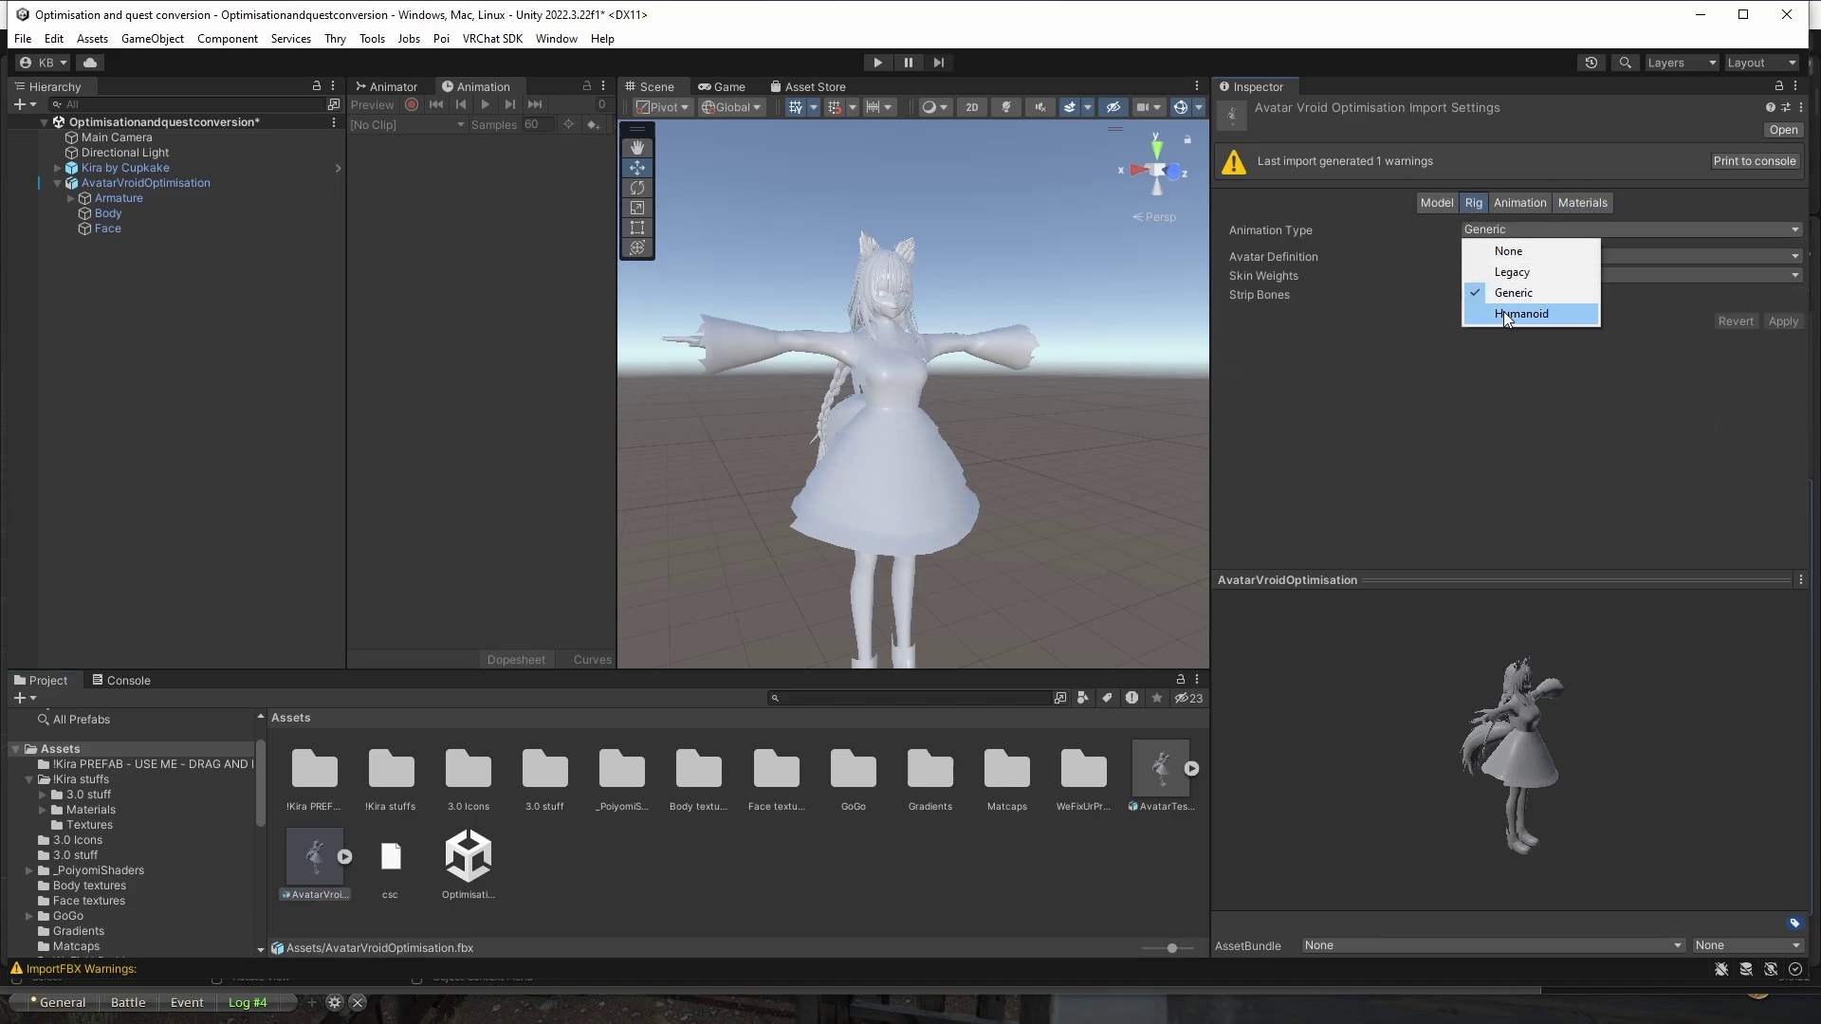
pyautogui.click(1506, 313)
pyautogui.click(1781, 388)
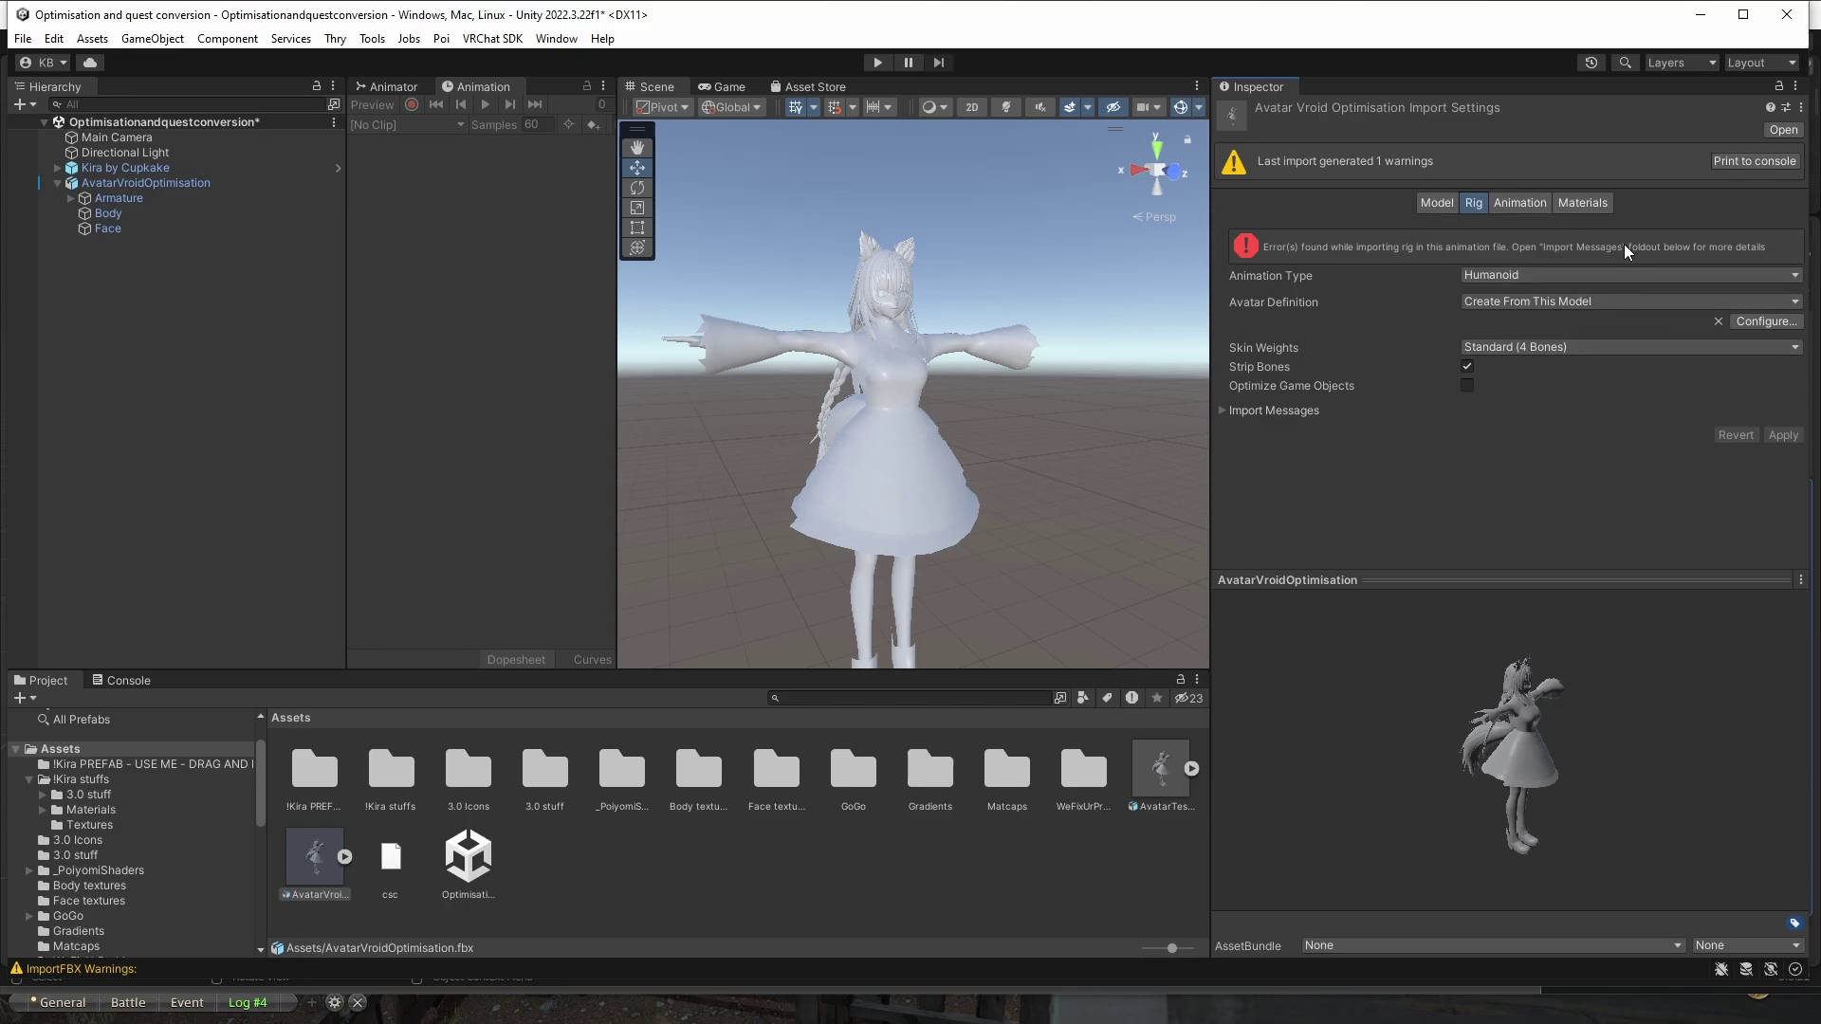
# Open the avatar's bone configuration and inspect the red right-leg bones and the body mapping.
pyautogui.click(1763, 323)
pyautogui.scroll(5, 944, 352)
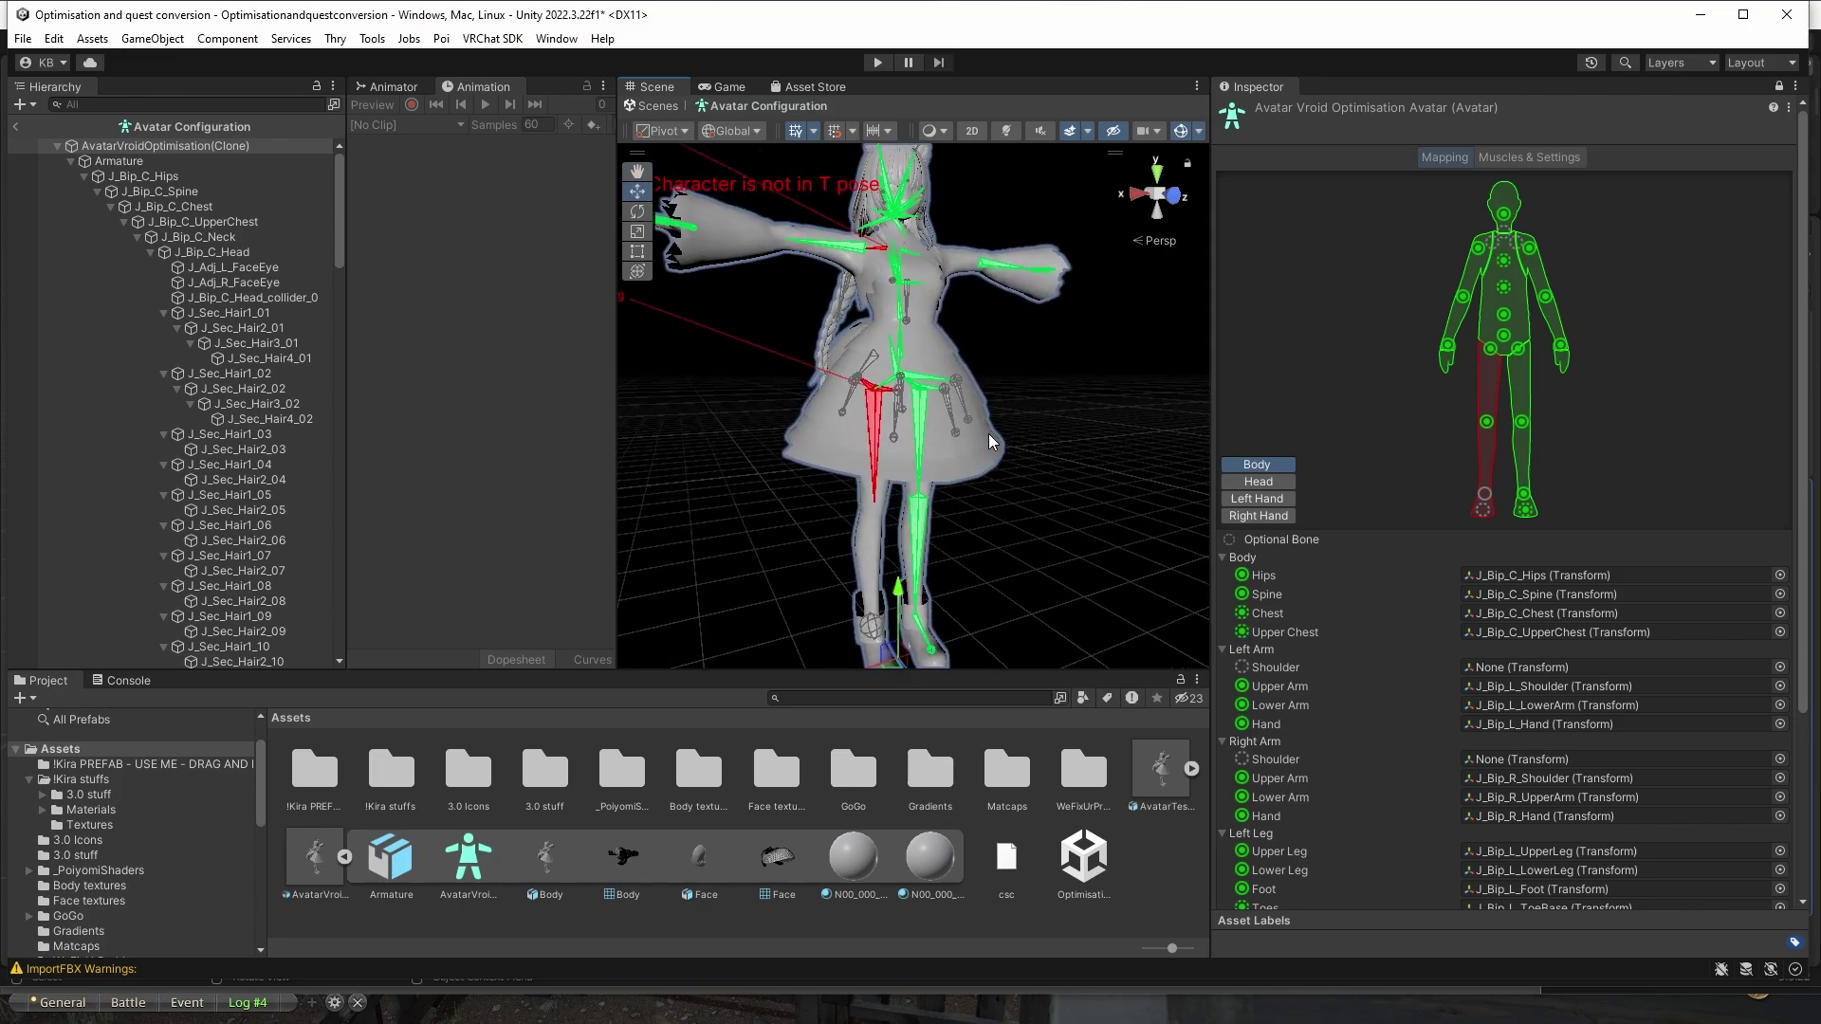
pyautogui.moveTo(901, 409); pyautogui.dragTo(920, 340, button='middle')
pyautogui.moveTo(1062, 409); pyautogui.dragTo(987, 418, button='right')
pyautogui.moveTo(988, 418); pyautogui.dragTo(925, 461, button='middle')
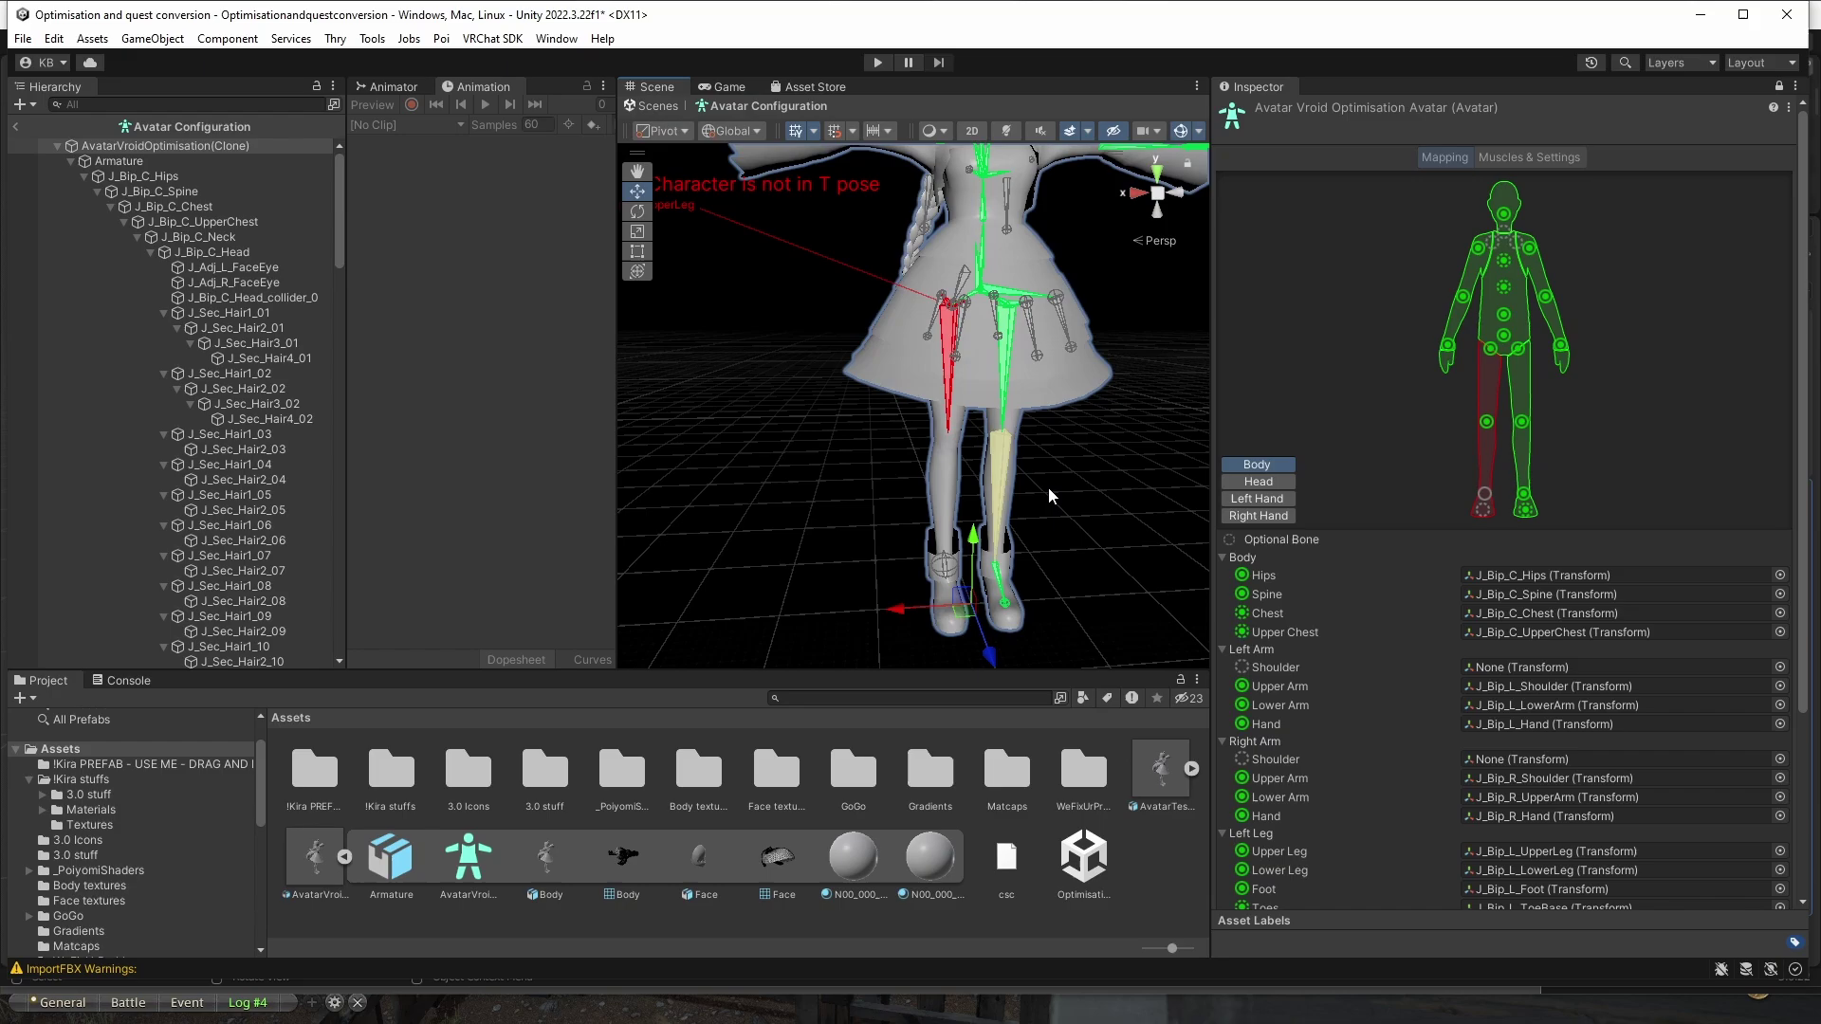
pyautogui.scroll(-4, 1412, 703)
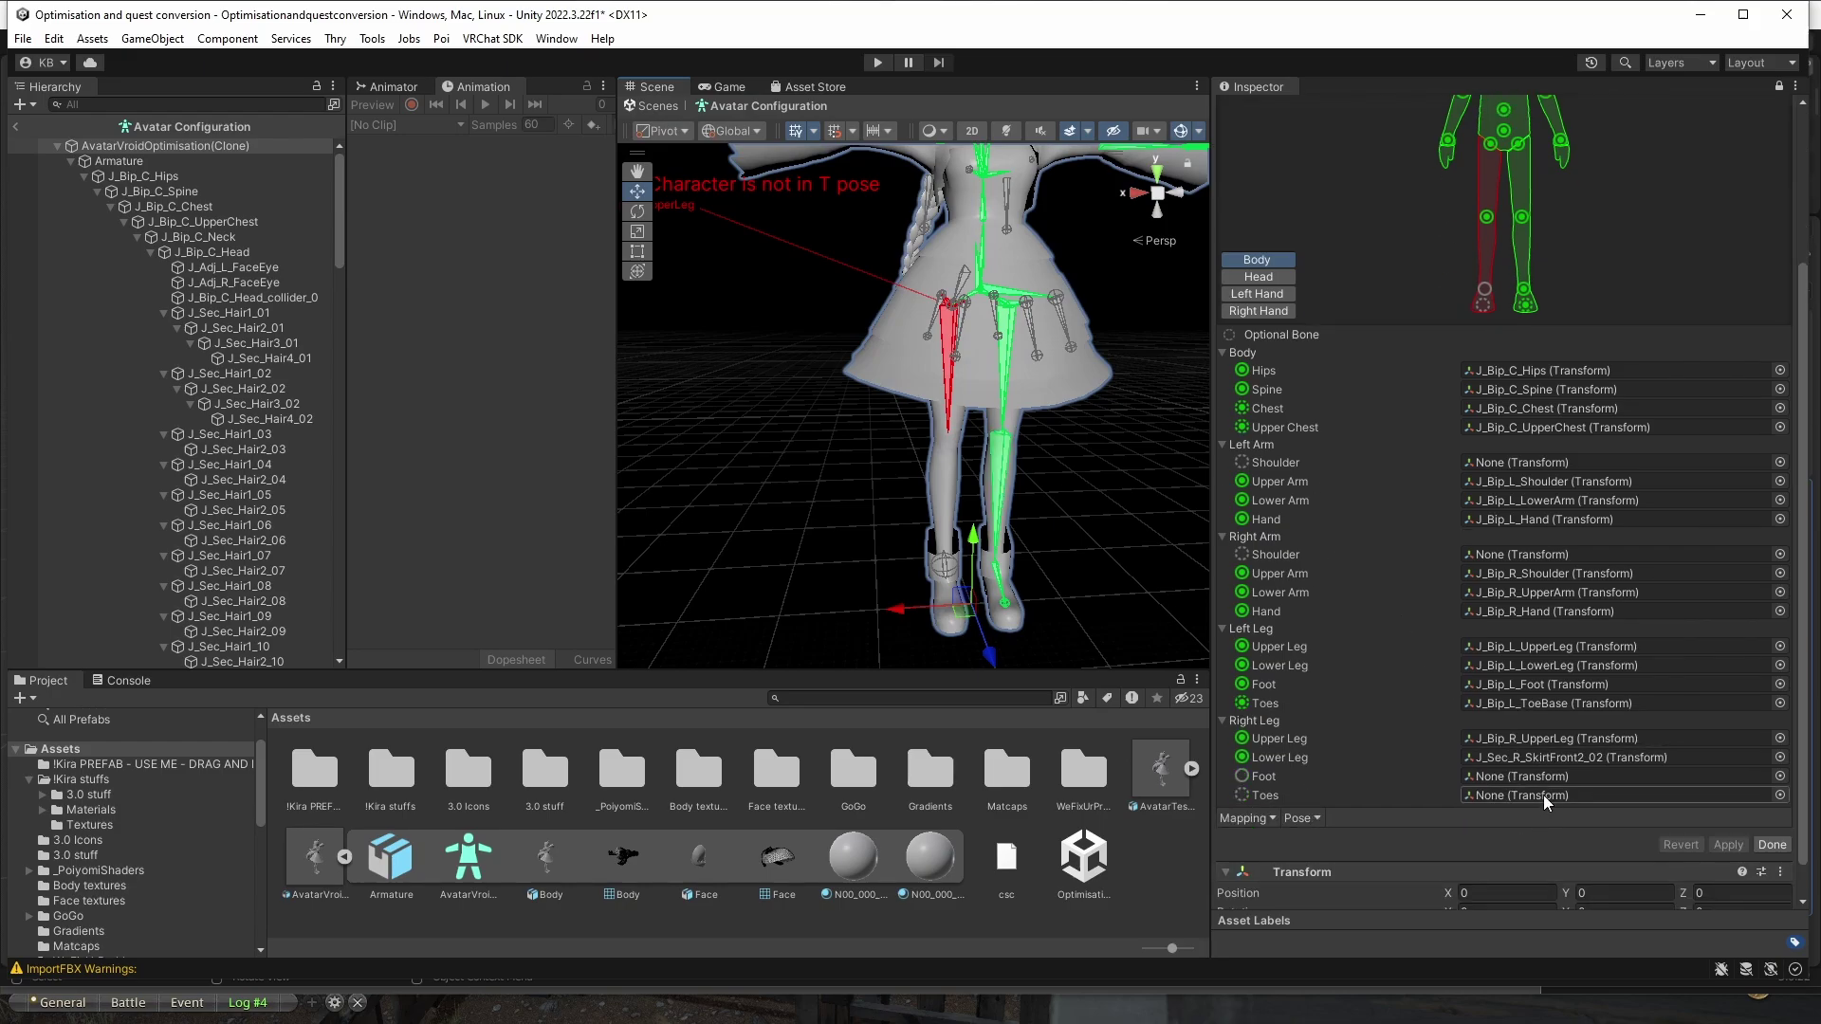
# Map the right leg's Lower Leg to J_Bip_R_LowerLeg and Foot to J_Bip_R_Foot, and clear the left leg's Toes bone.
pyautogui.click(1555, 741)
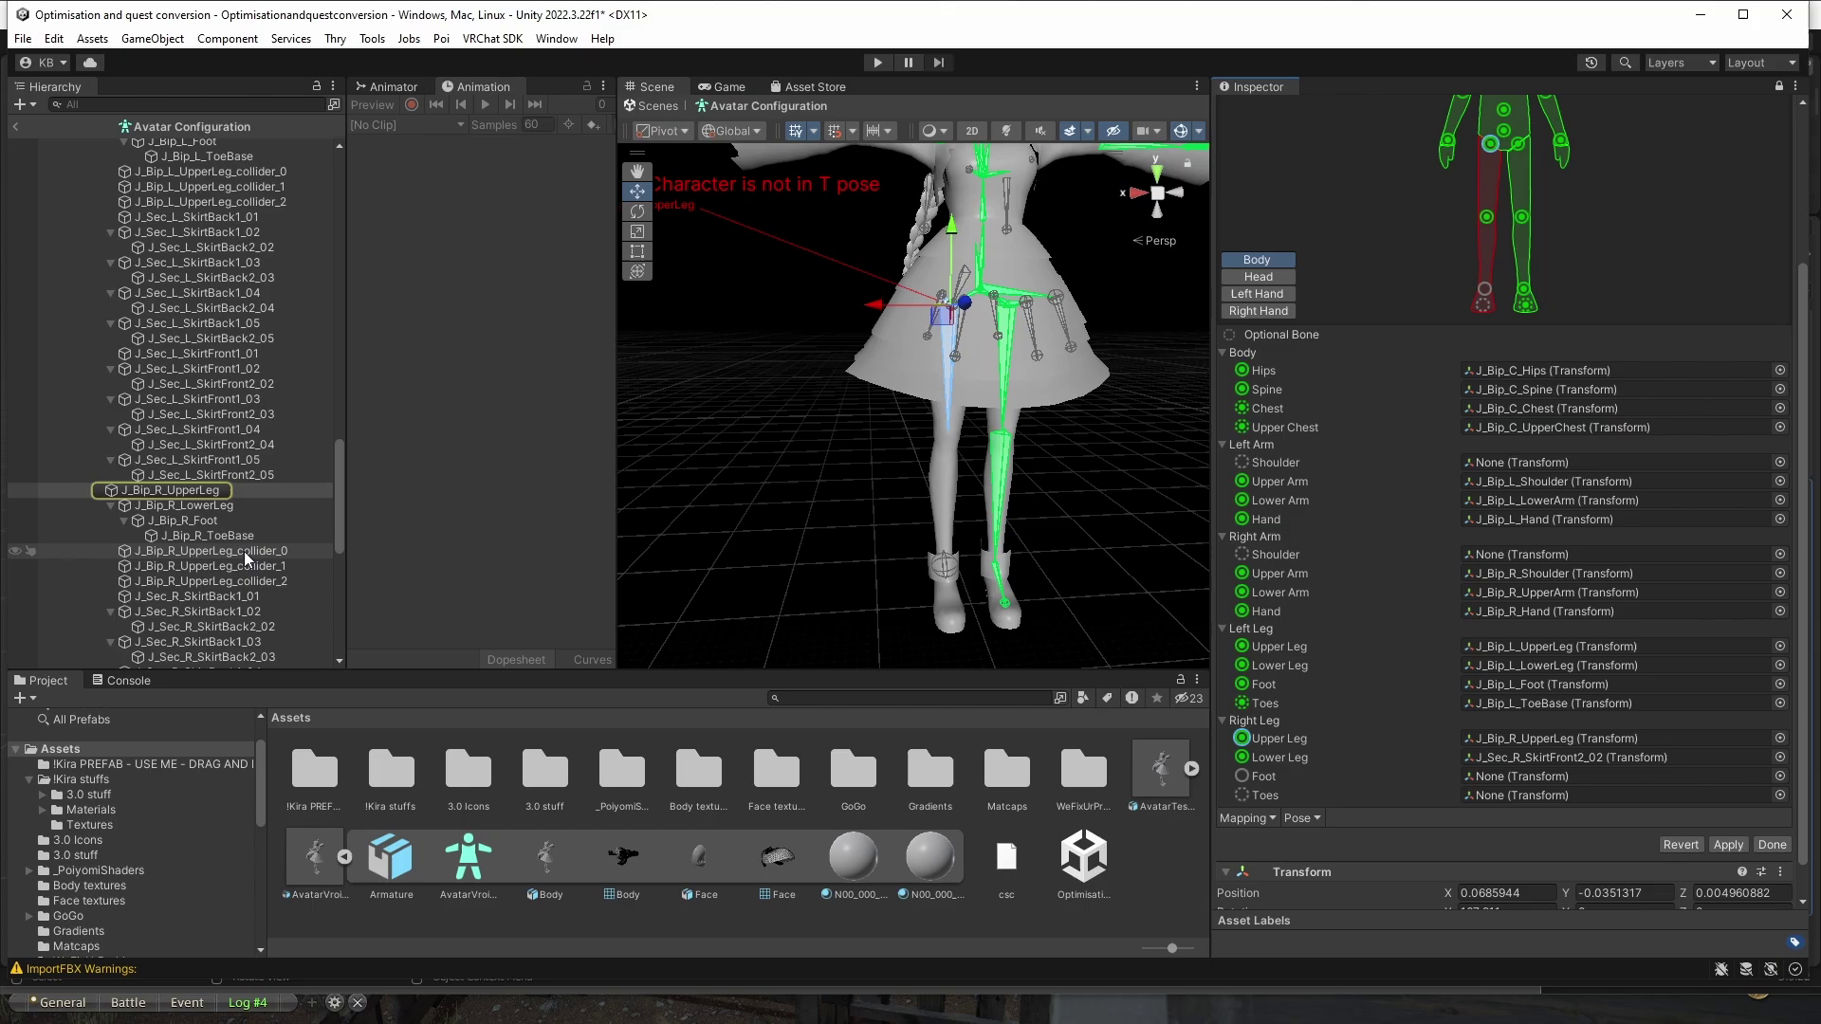
pyautogui.moveTo(185, 512); pyautogui.dragTo(1529, 762)
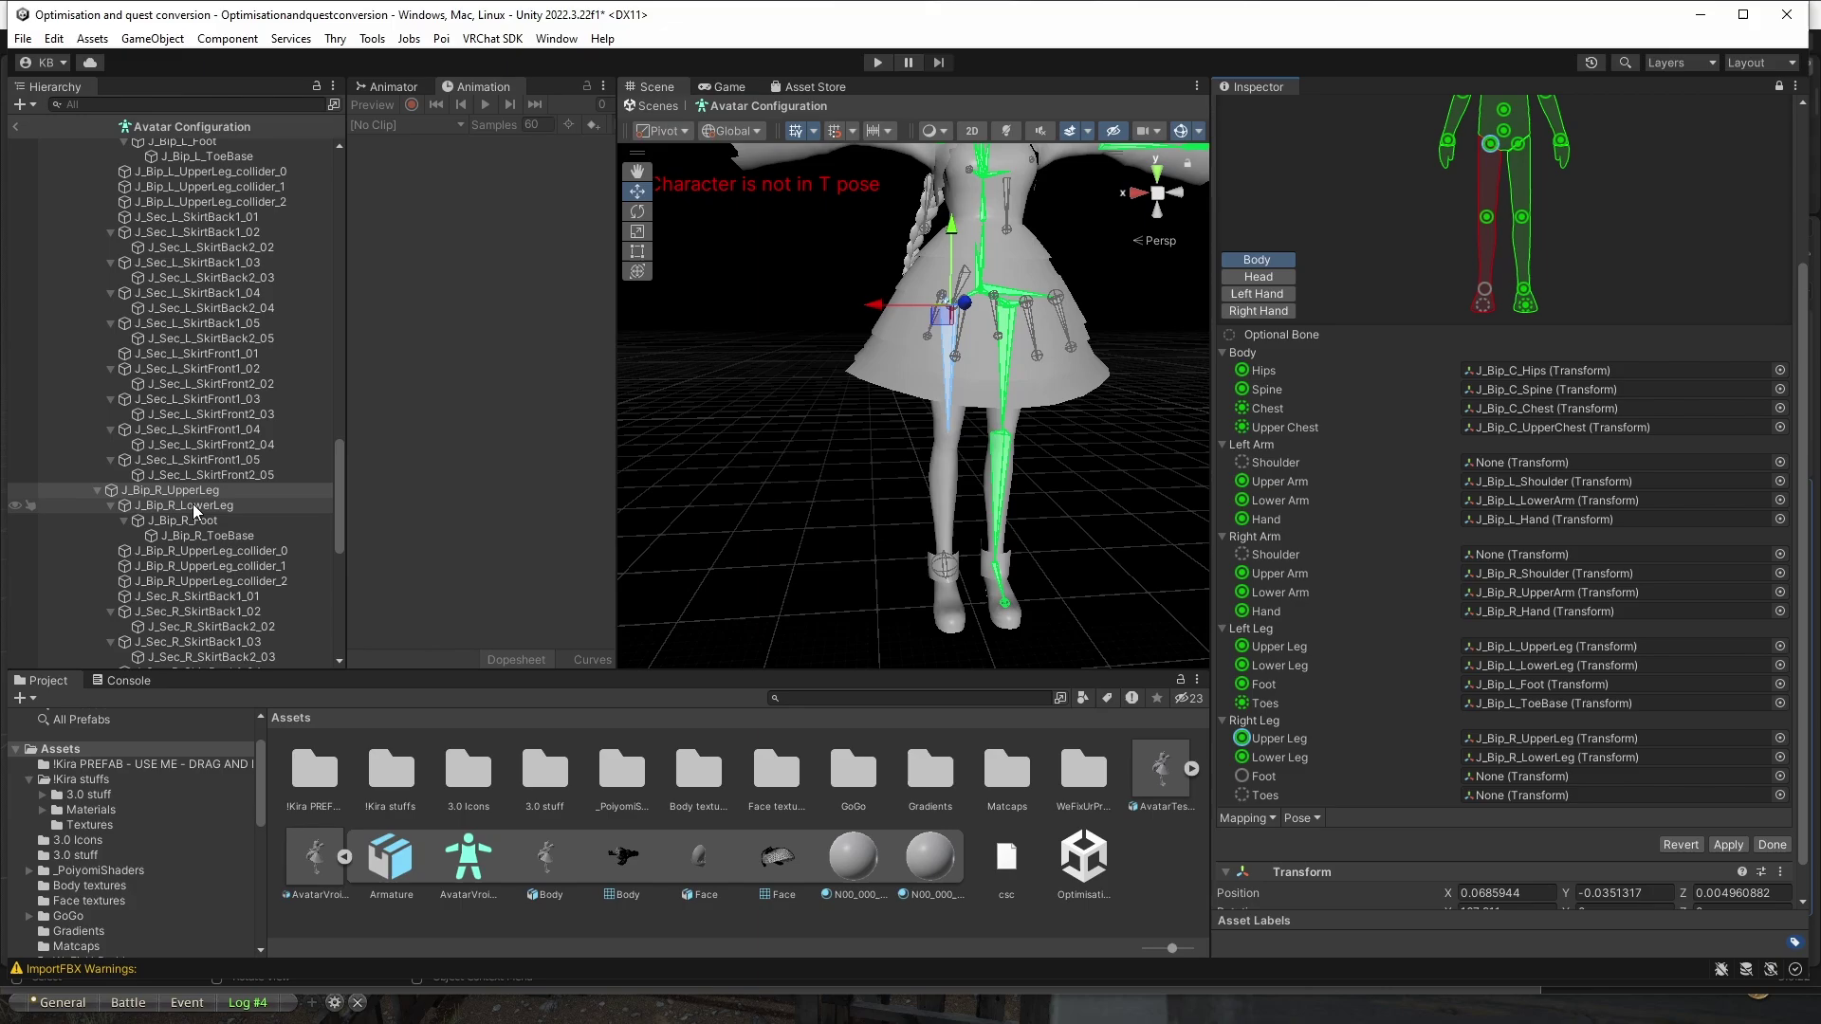
pyautogui.moveTo(194, 510); pyautogui.dragTo(1322, 760)
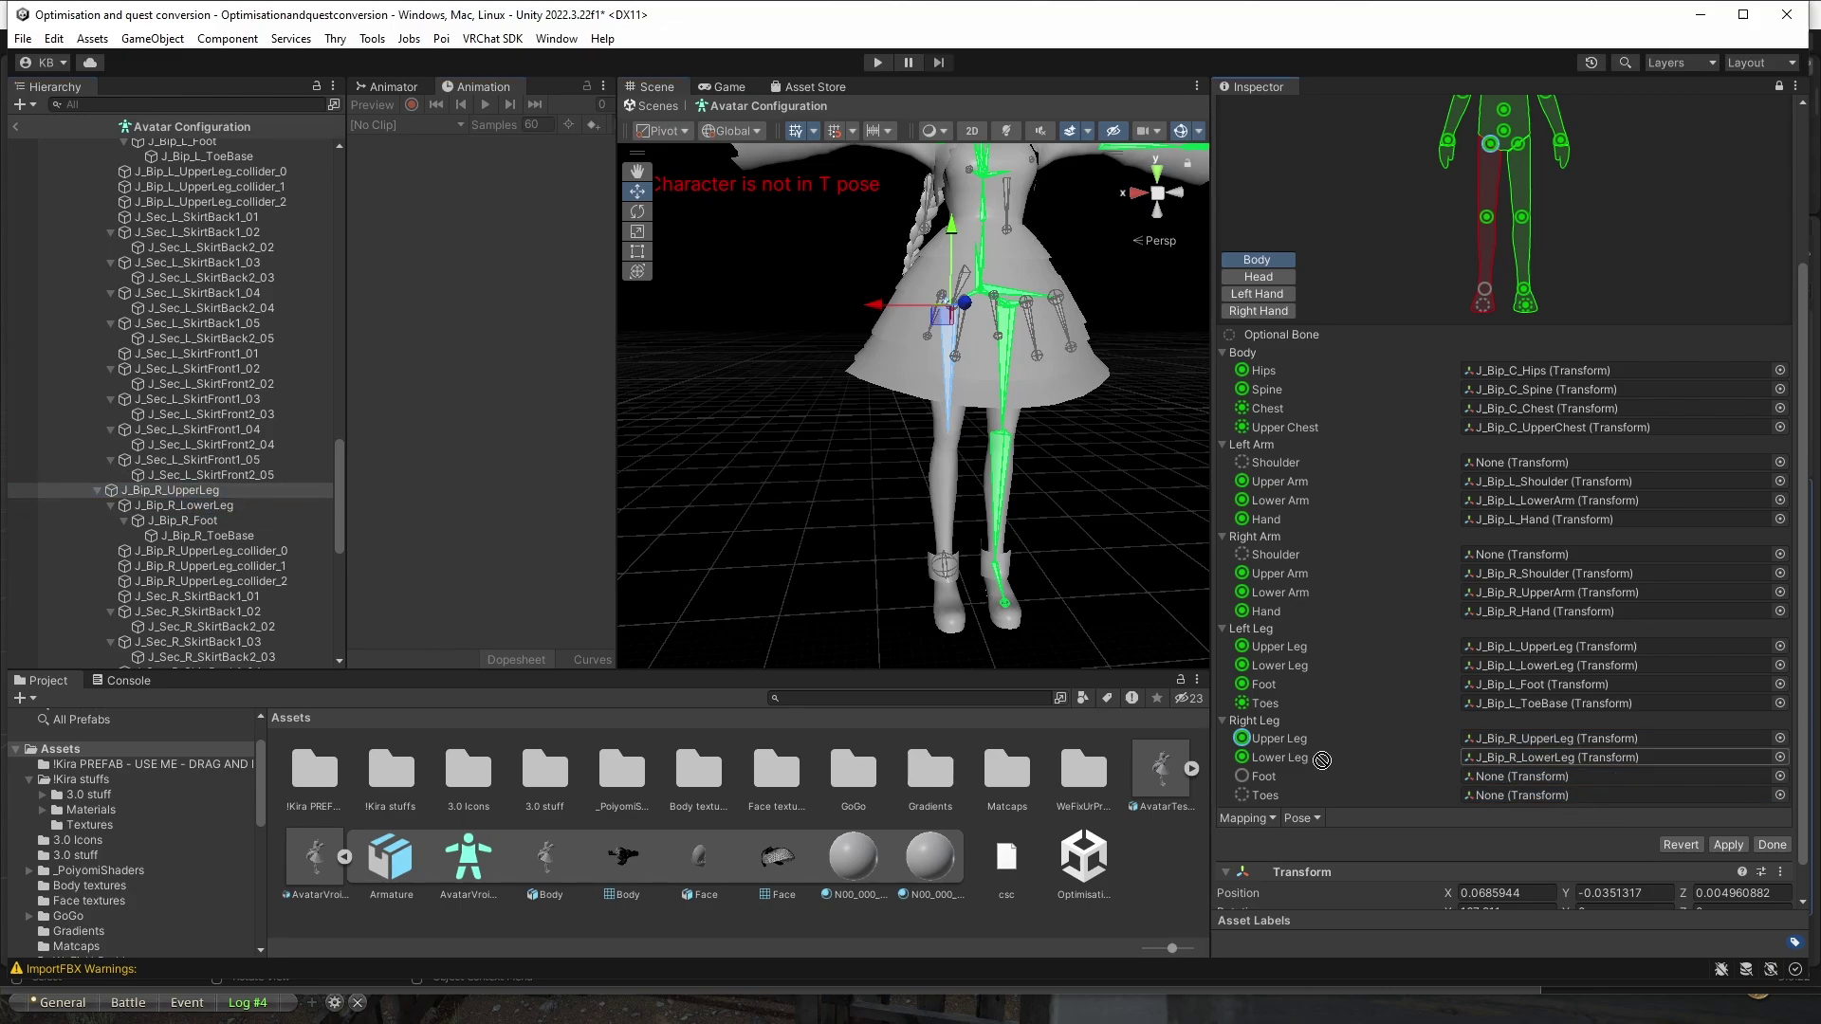
pyautogui.press('Escape')
pyautogui.moveTo(182, 521); pyautogui.dragTo(1546, 783)
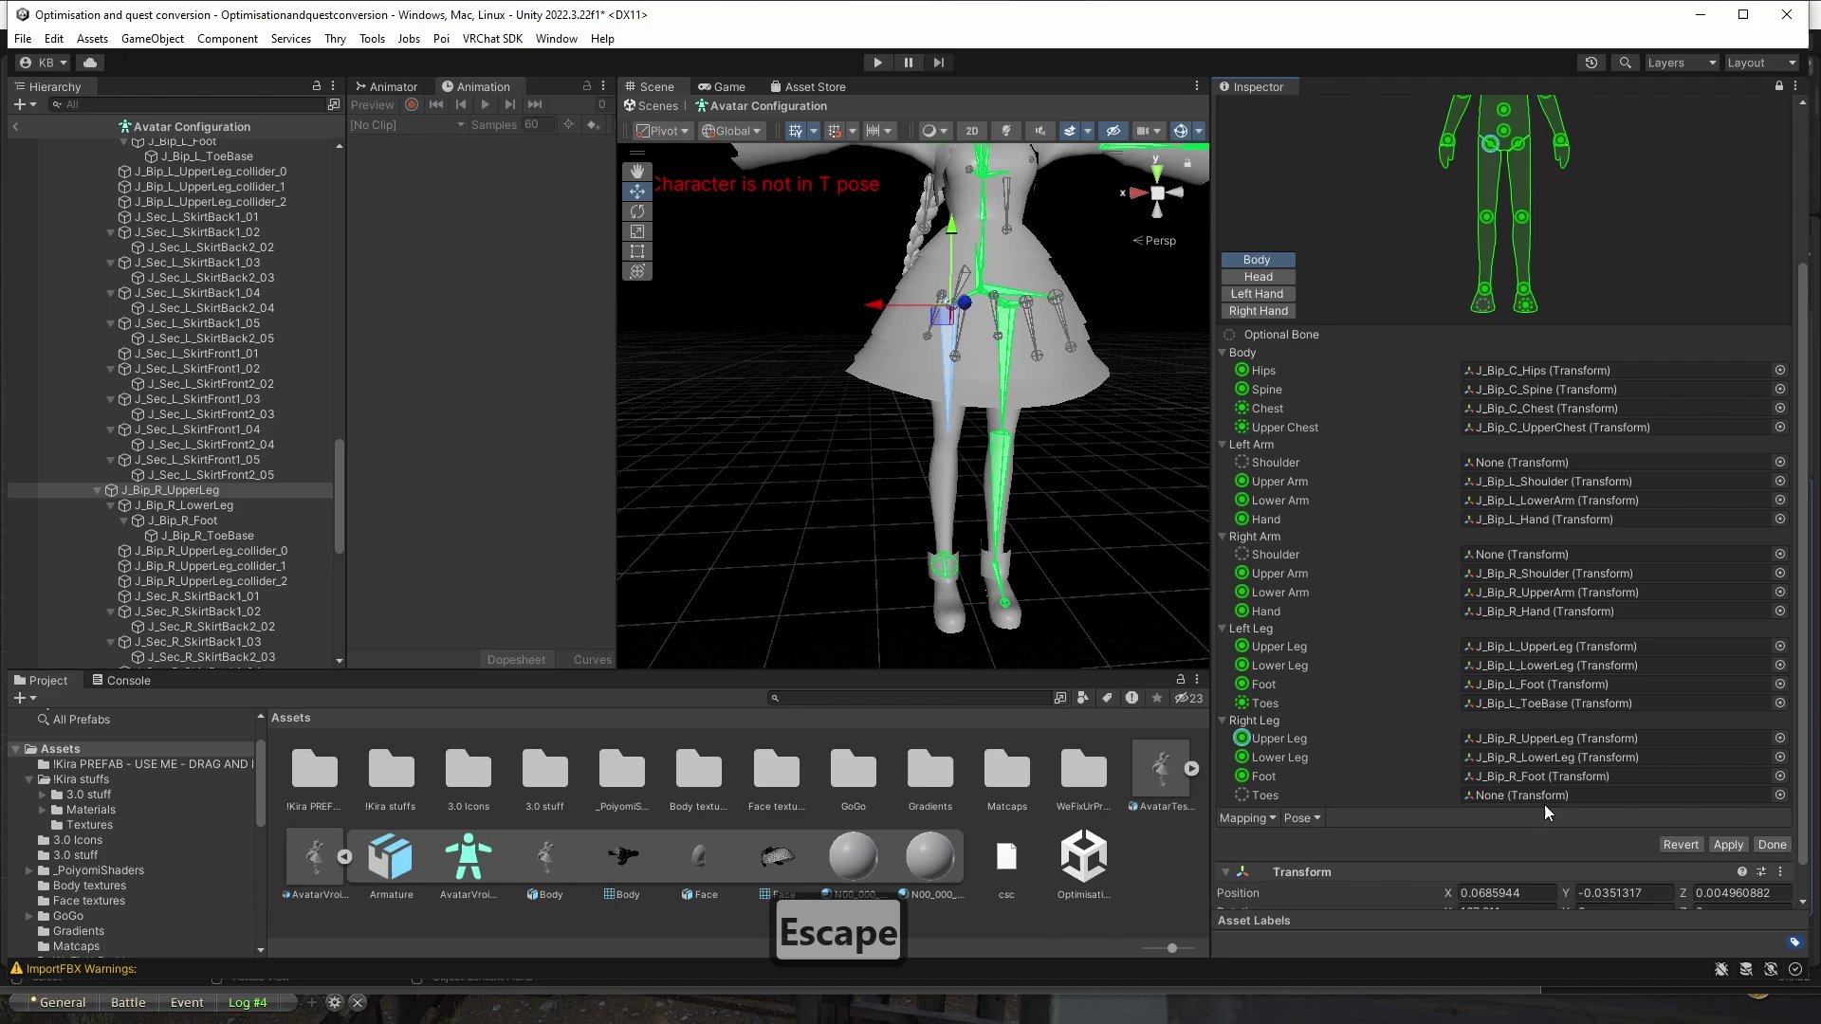
pyautogui.click(1519, 707)
pyautogui.press('Delete')
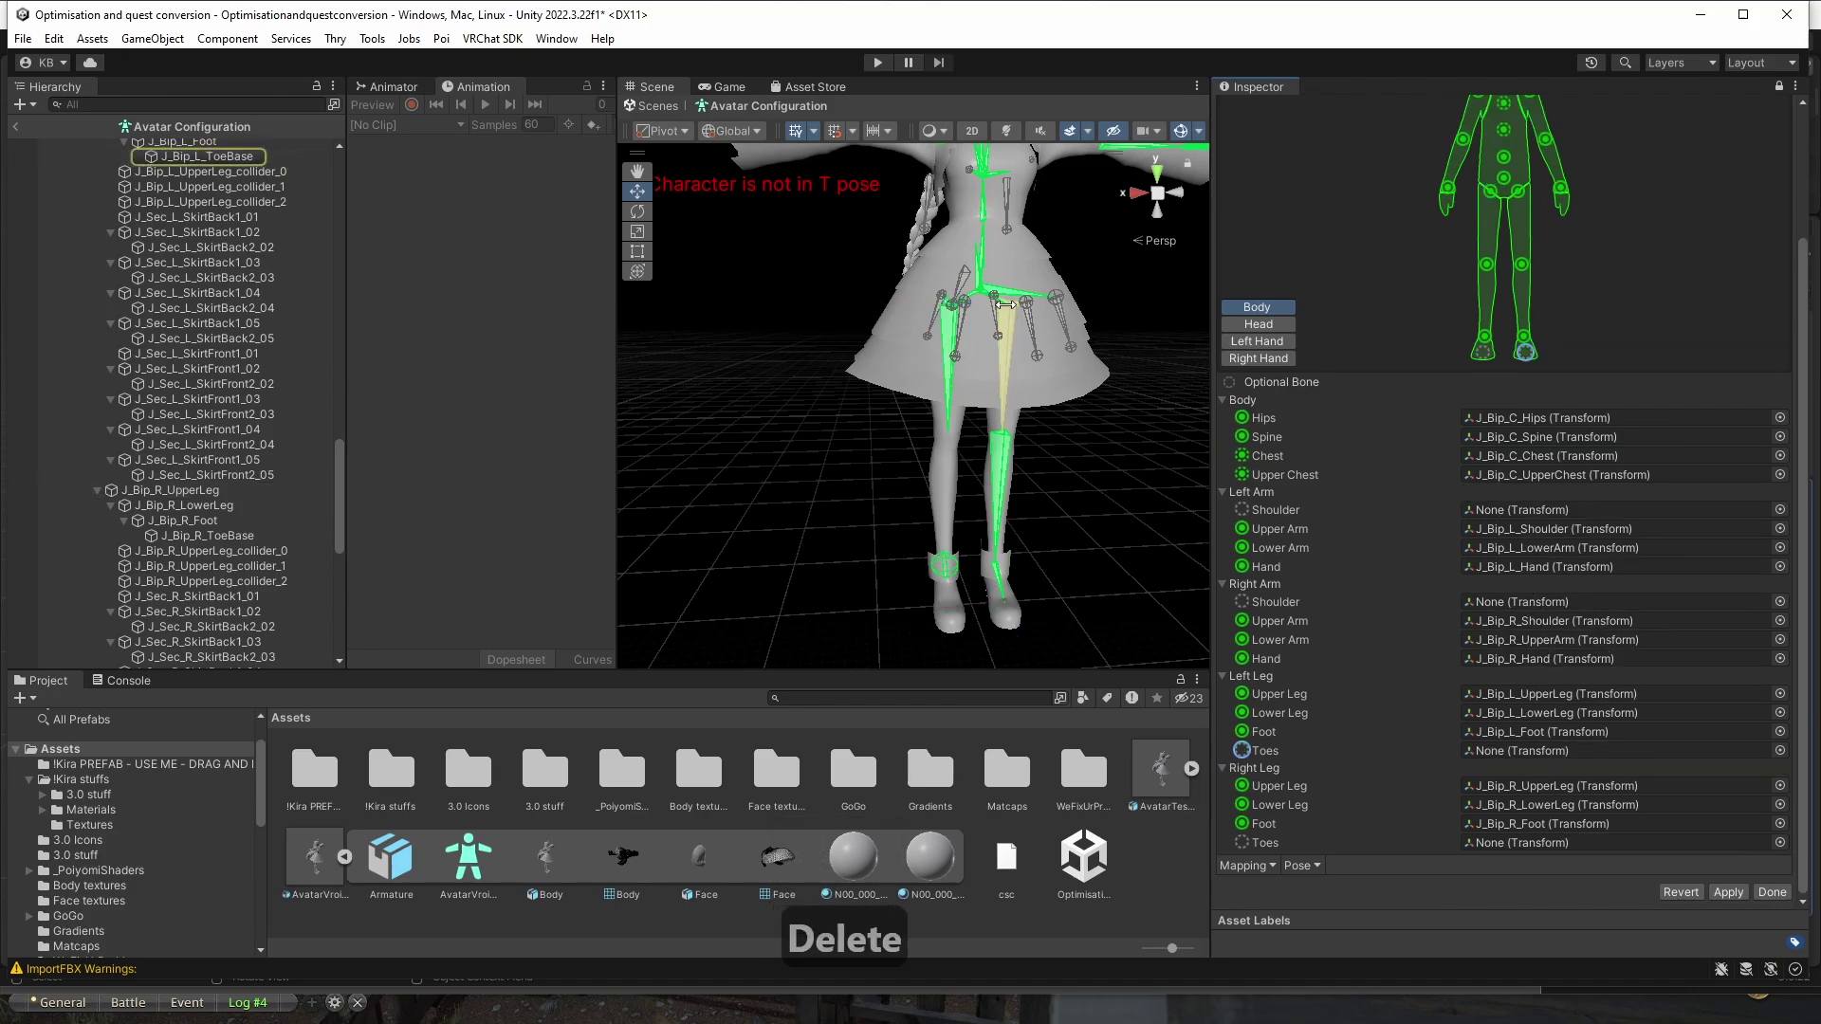
# Remap the right arm's Shoulder to J_Bip_R_Shoulder, Upper Arm to J_Bip_R_UpperArm and Lower Arm to J_Bip_R_LowerArm.
pyautogui.moveTo(1007, 346); pyautogui.dragTo(997, 478, button='middle')
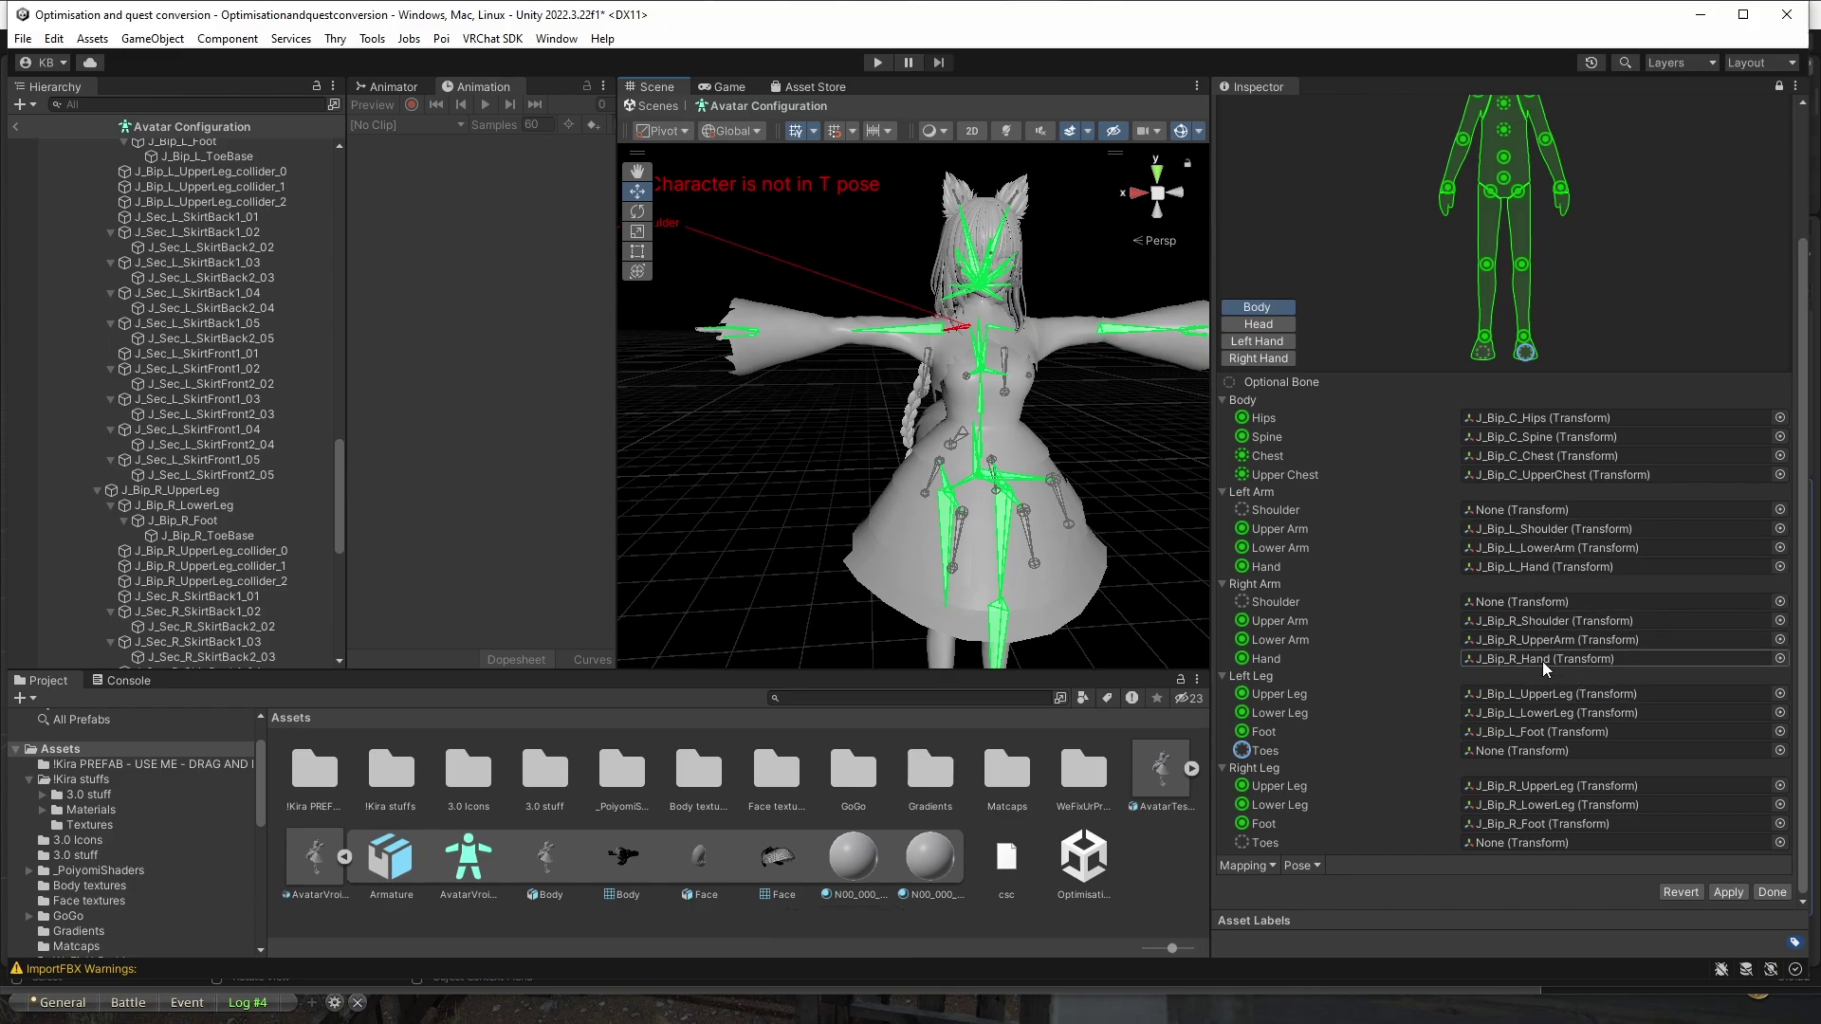
pyautogui.click(1539, 620)
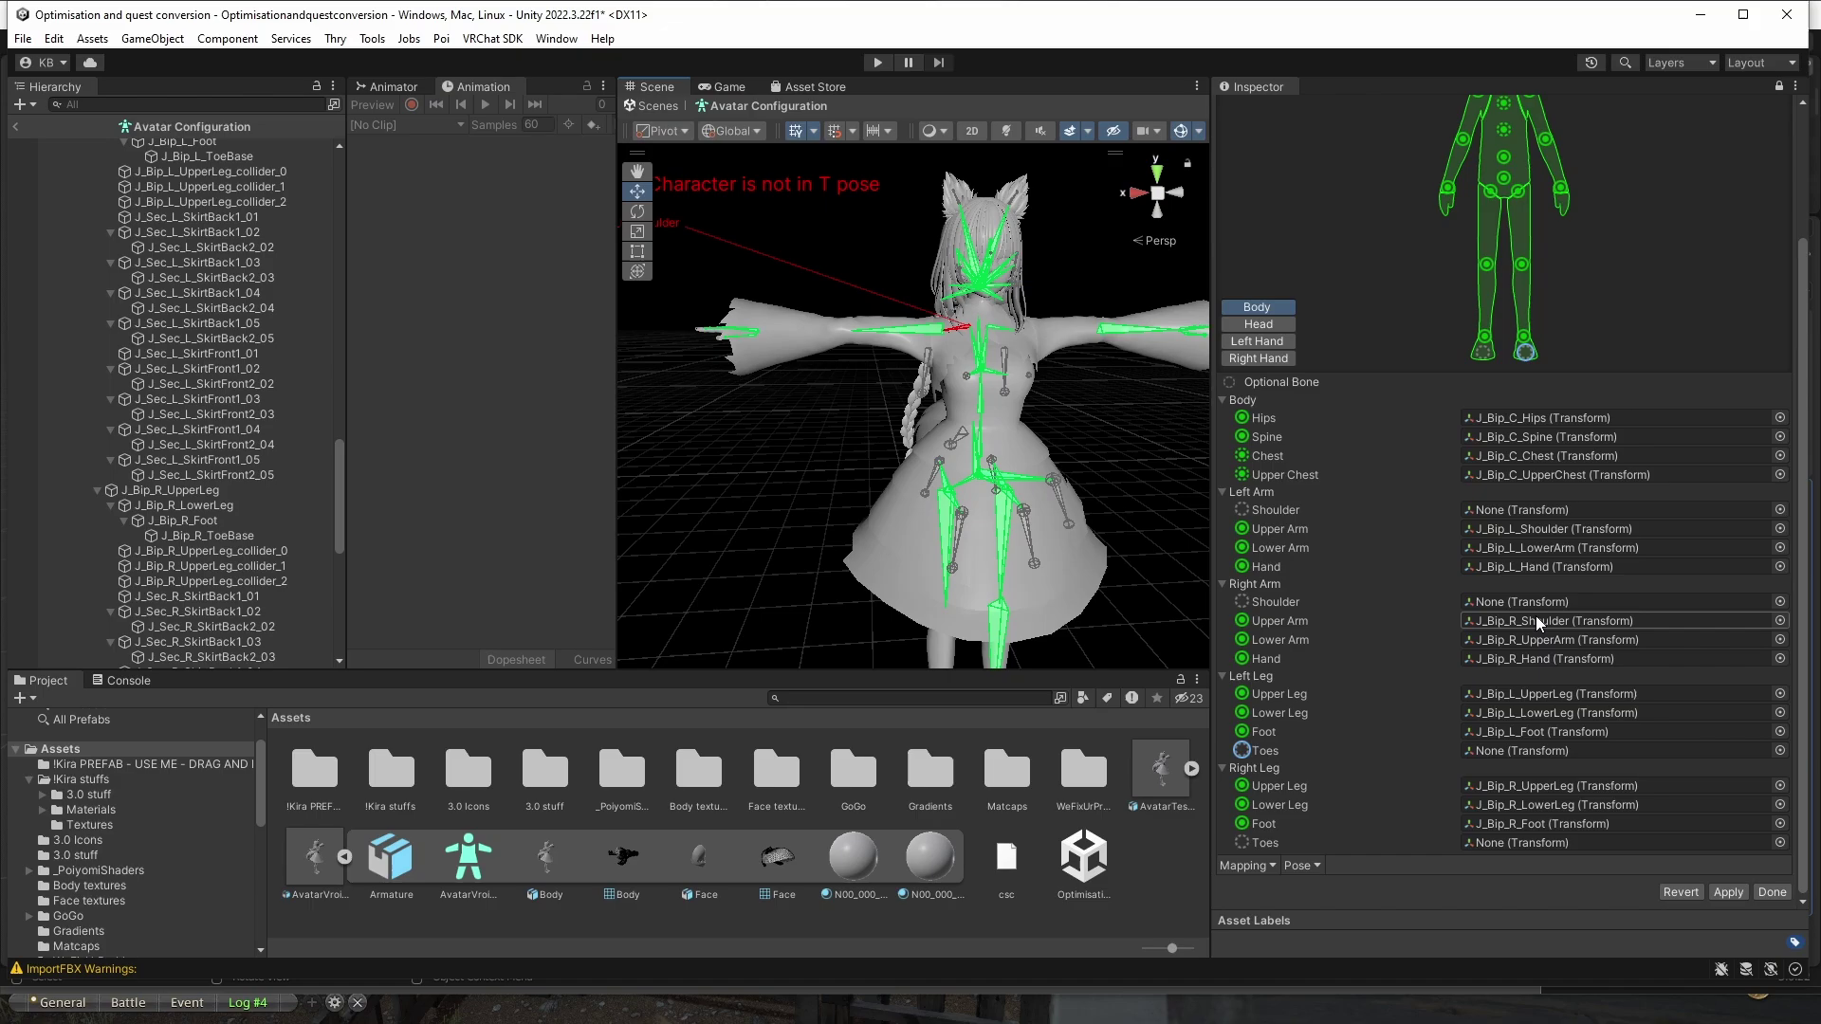
pyautogui.scroll(3, 251, 330)
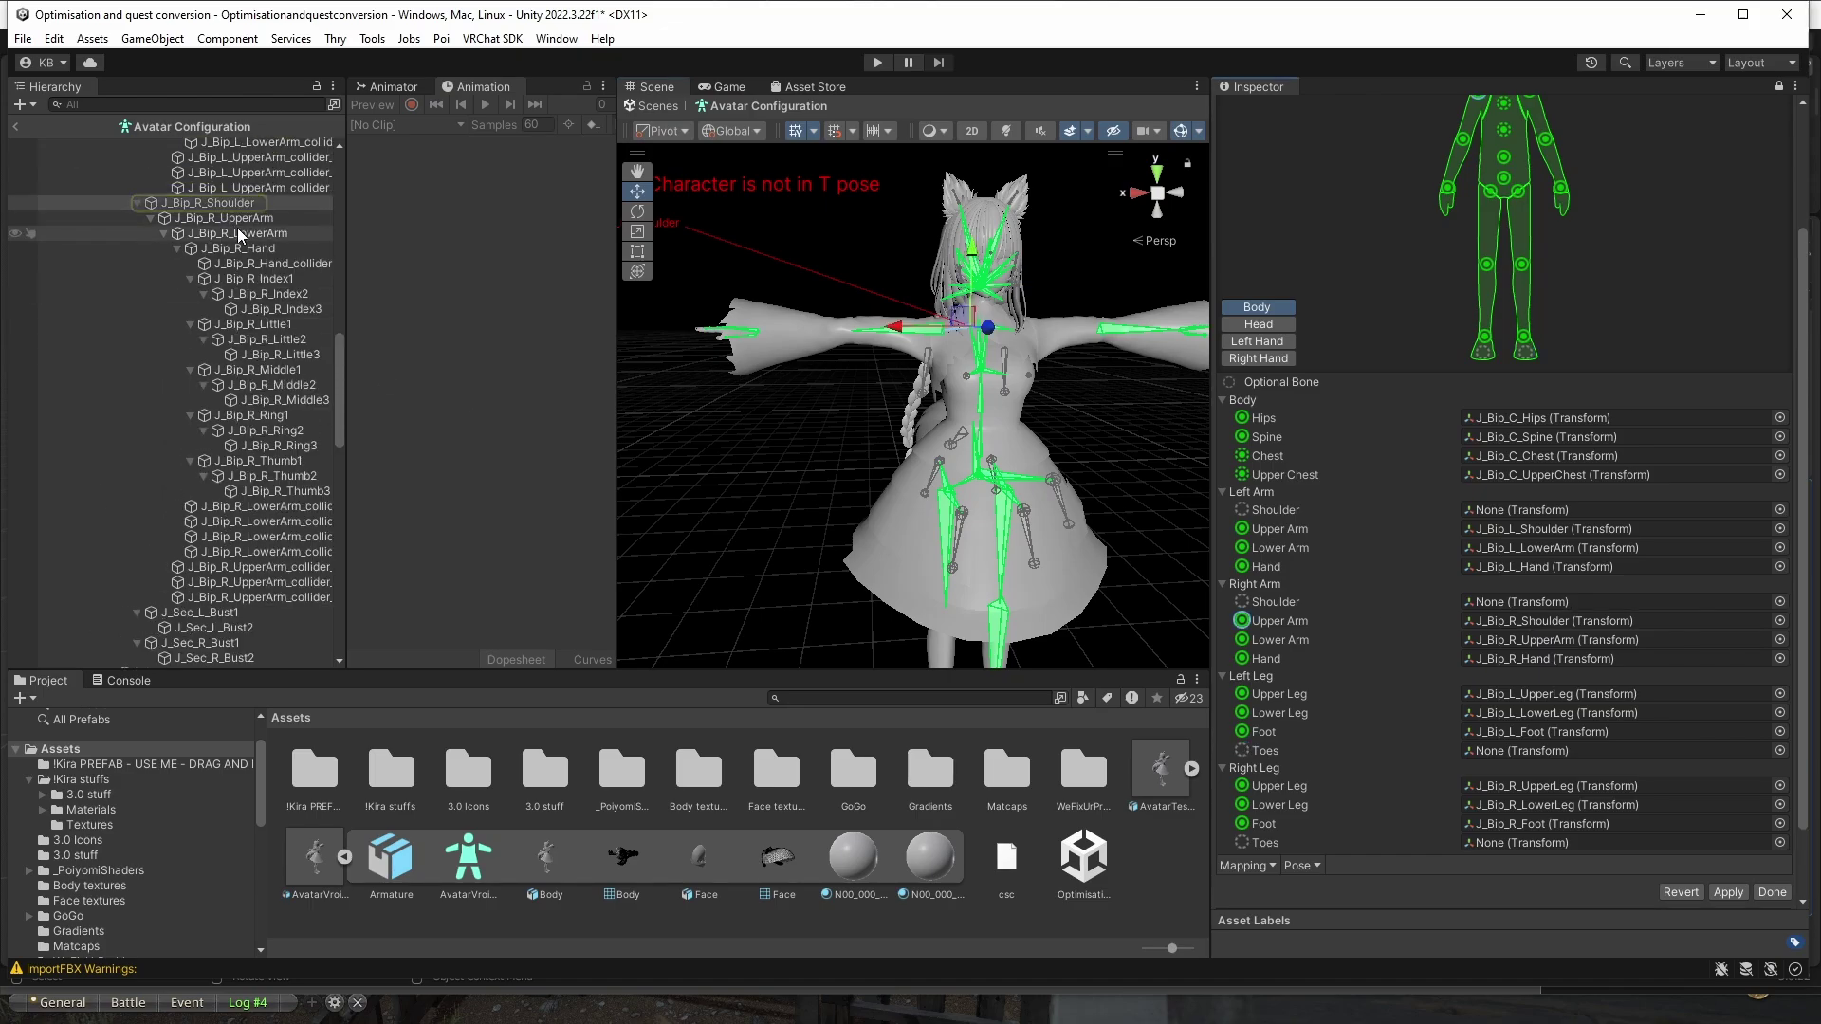
pyautogui.moveTo(721, 291); pyautogui.dragTo(1565, 601)
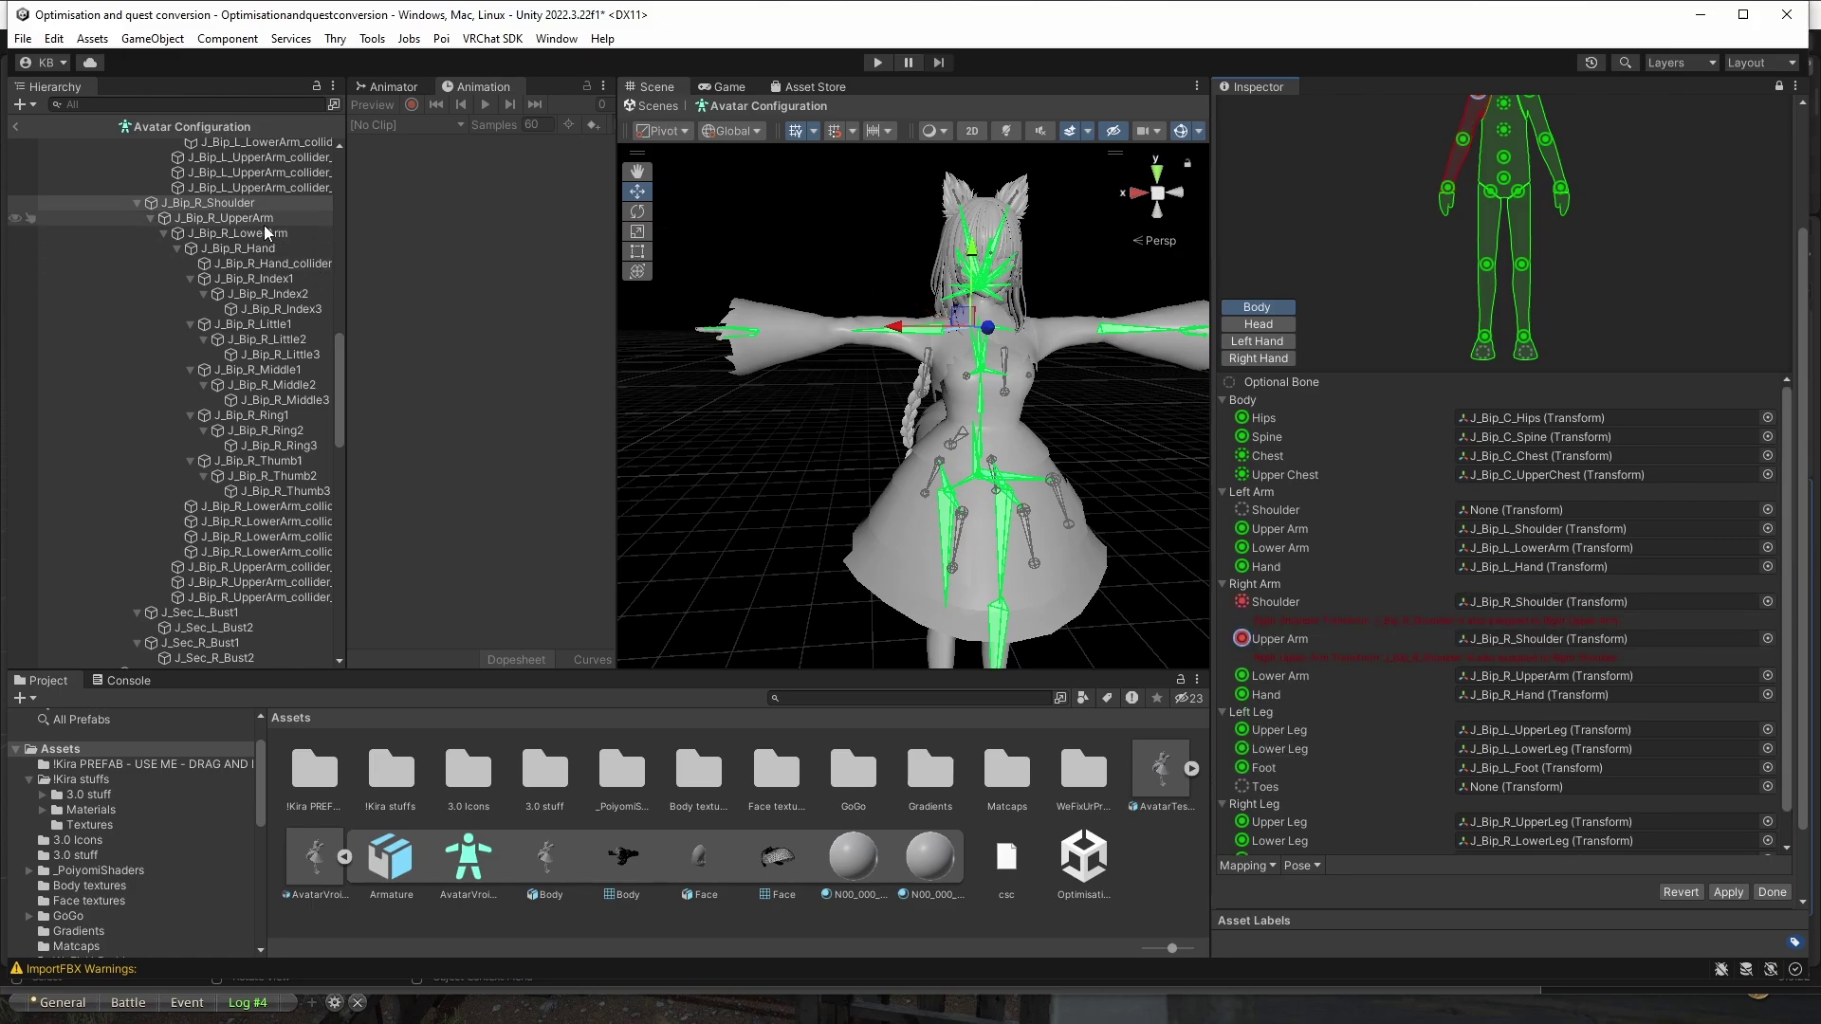
pyautogui.moveTo(227, 219); pyautogui.dragTo(1526, 641)
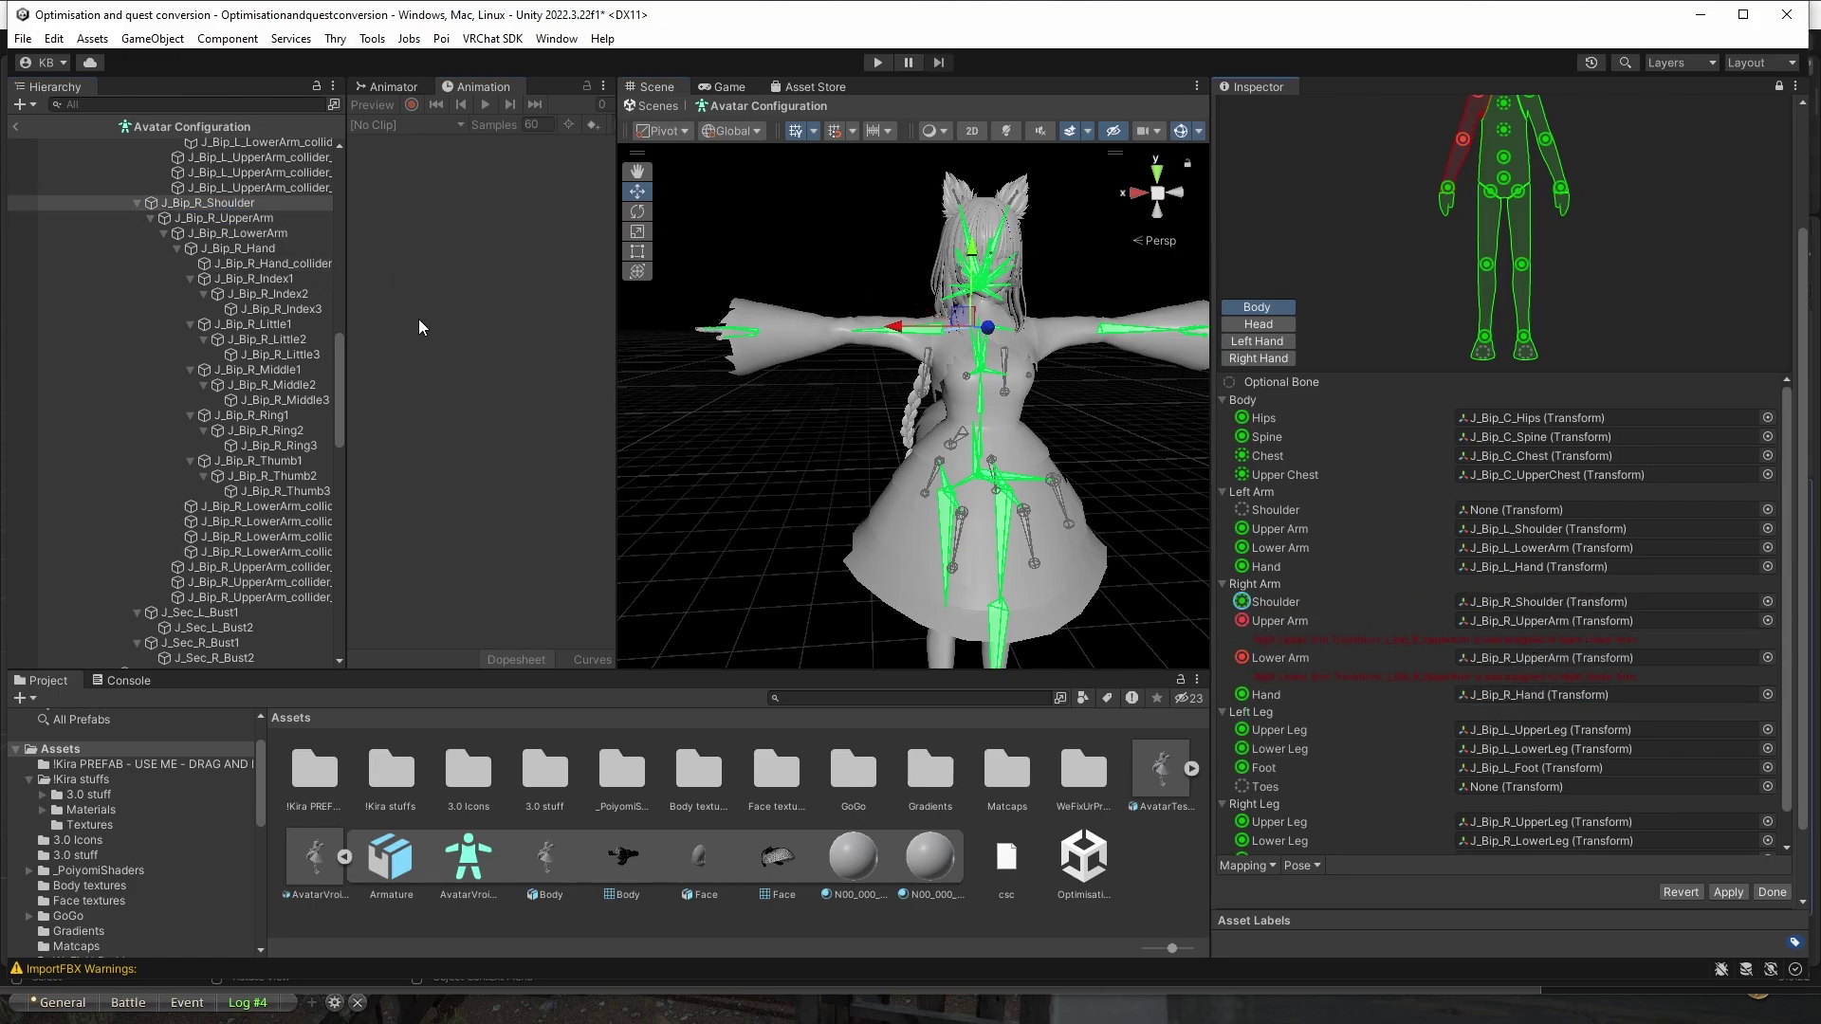
pyautogui.moveTo(246, 233); pyautogui.dragTo(1541, 659)
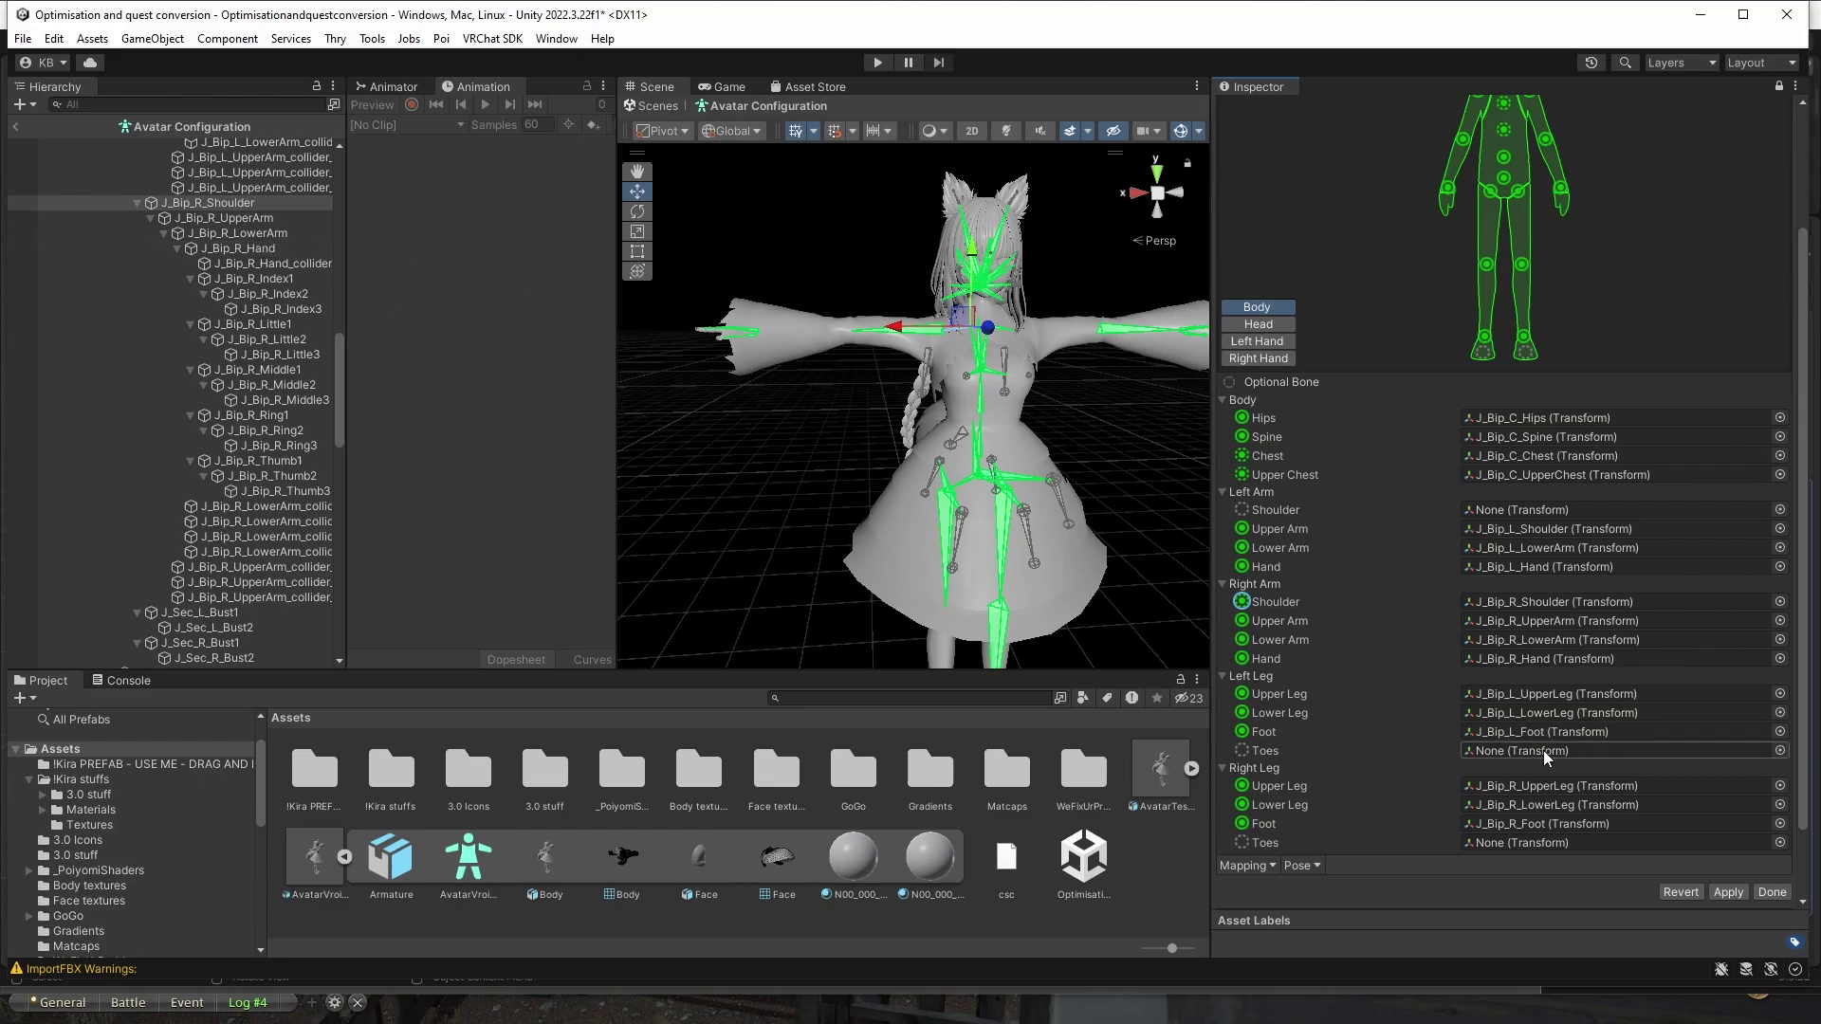
# Remap the left arm's Shoulder to J_Bip_L_Shoulder, Upper Arm to J_Bip_L_UpperArm and Lower Arm to J_Bip_L_LowerArm.
pyautogui.click(1517, 529)
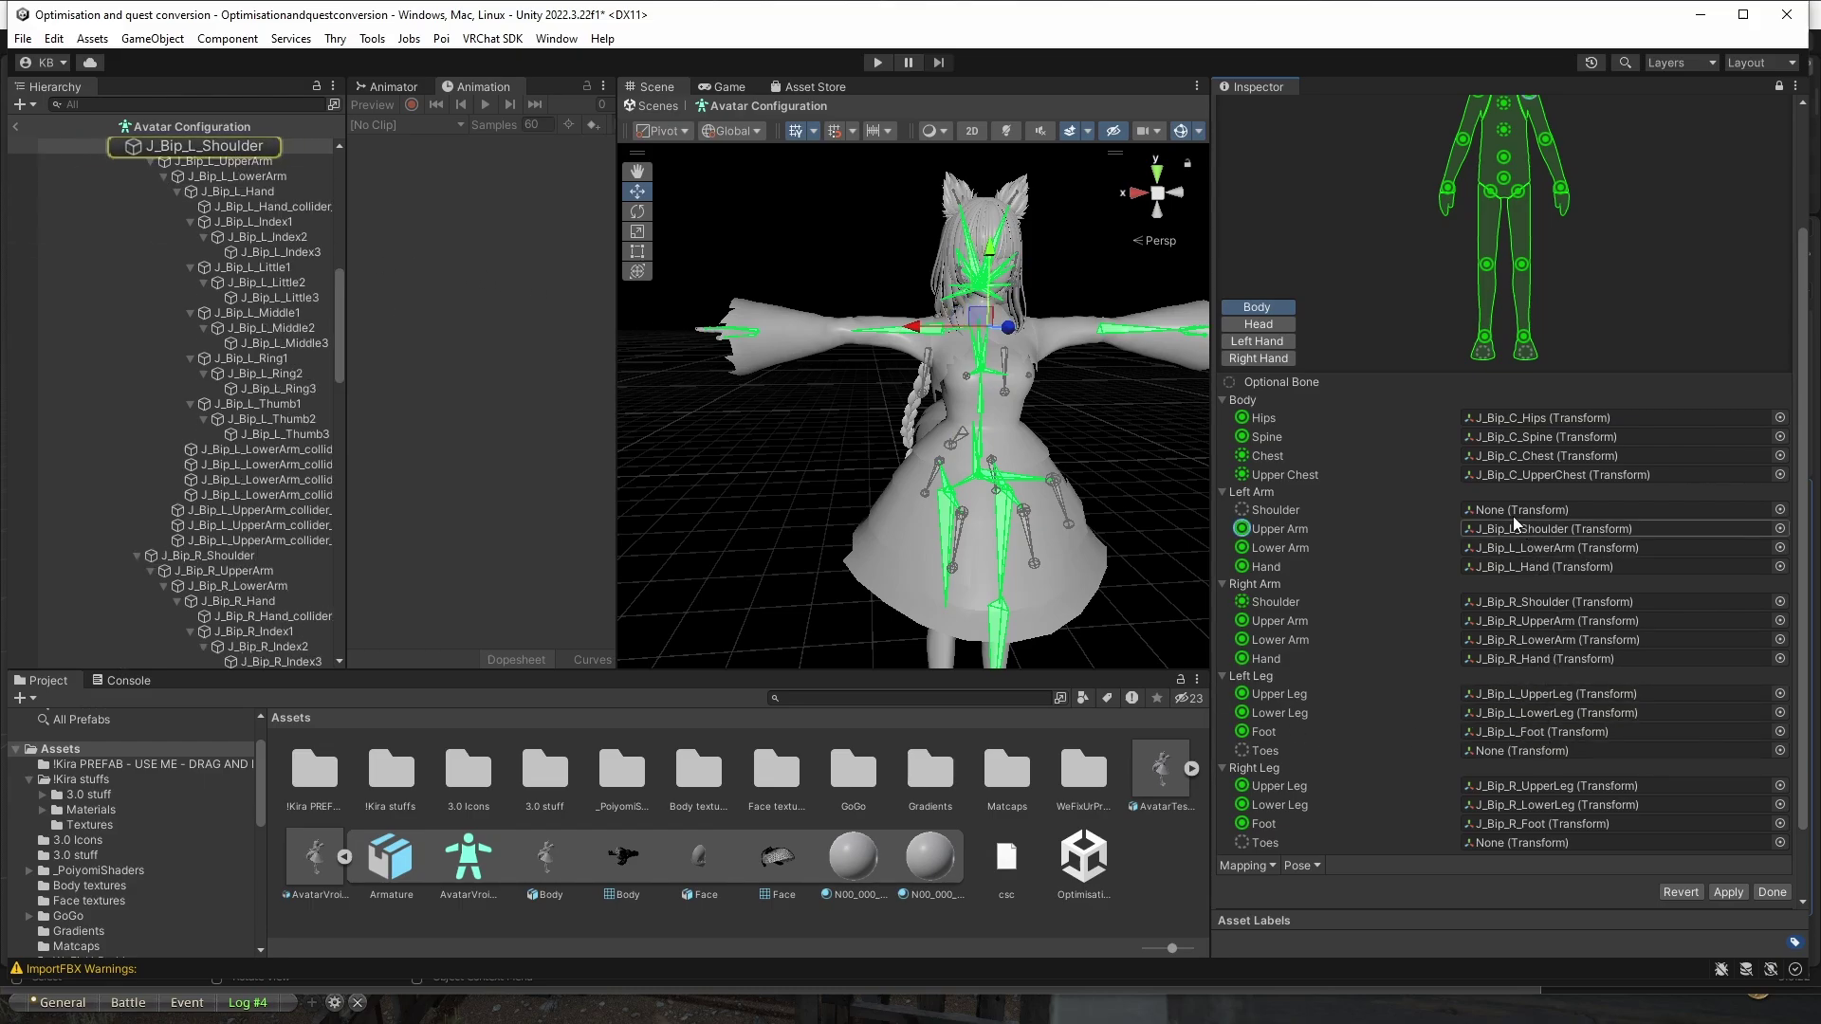
pyautogui.scroll(1, 218, 285)
pyautogui.moveTo(208, 203); pyautogui.dragTo(1526, 507)
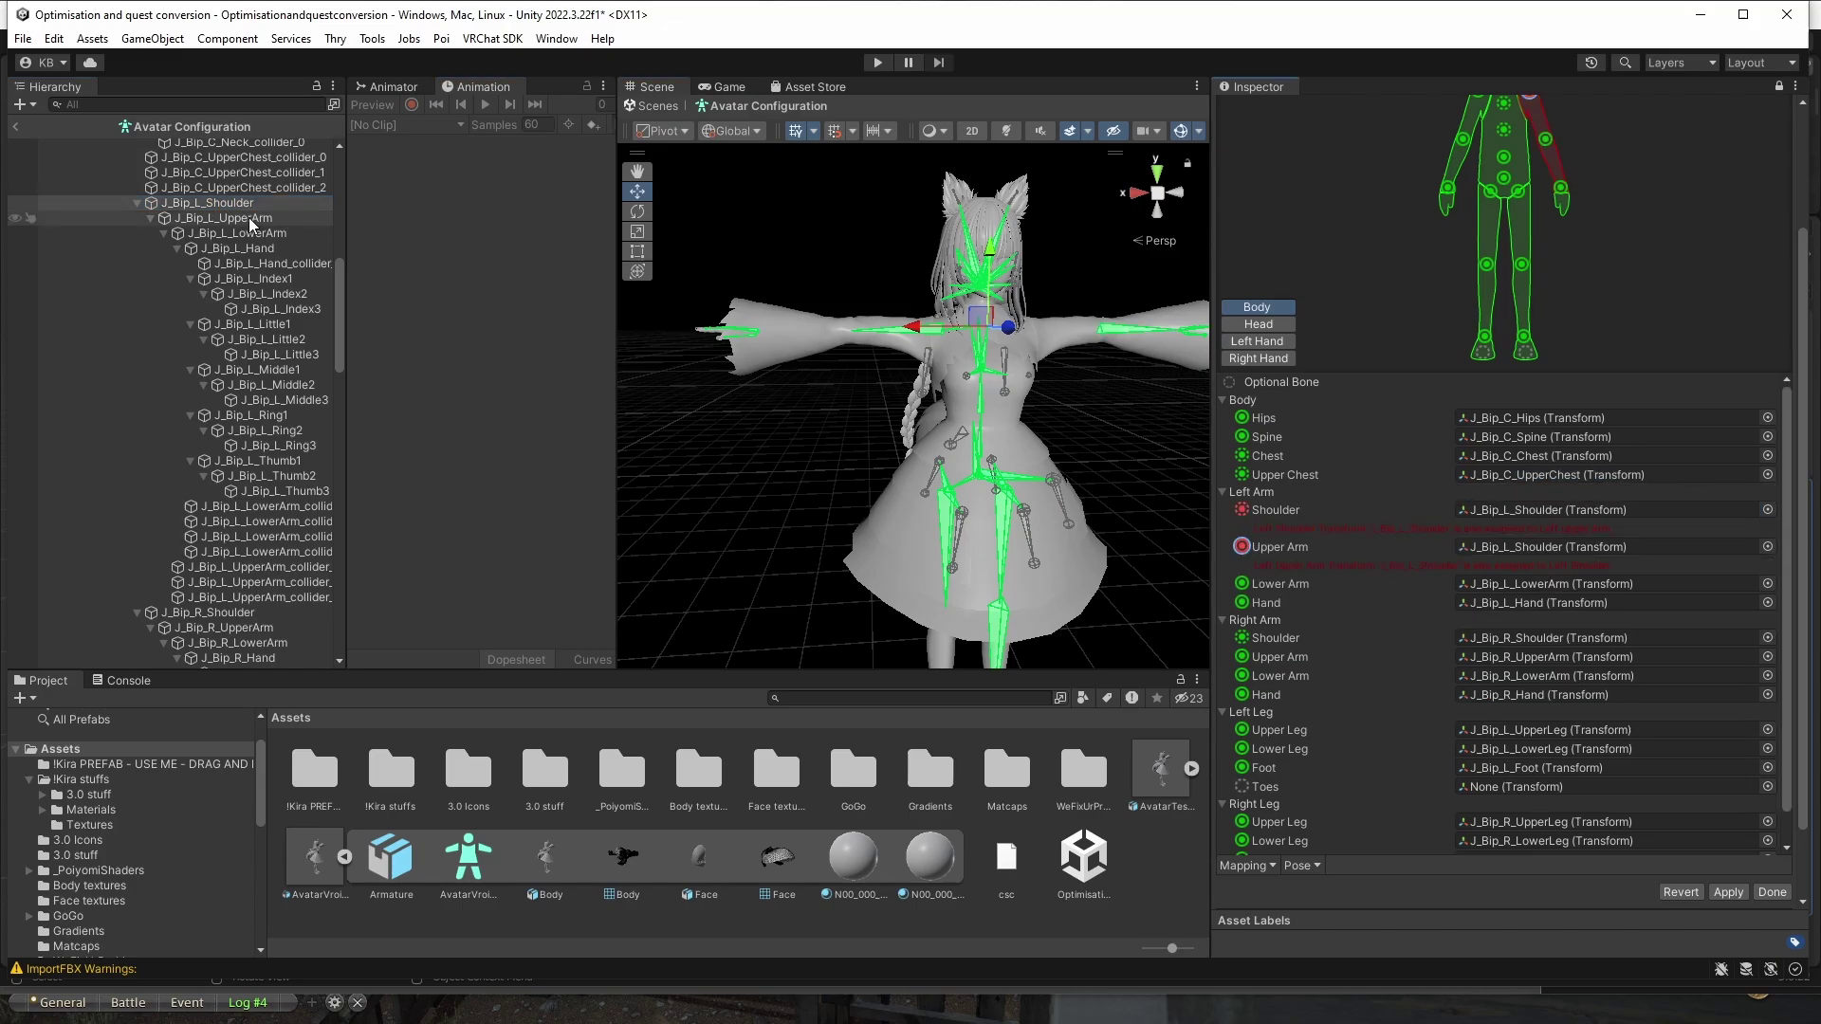
pyautogui.moveTo(250, 219); pyautogui.dragTo(1506, 549)
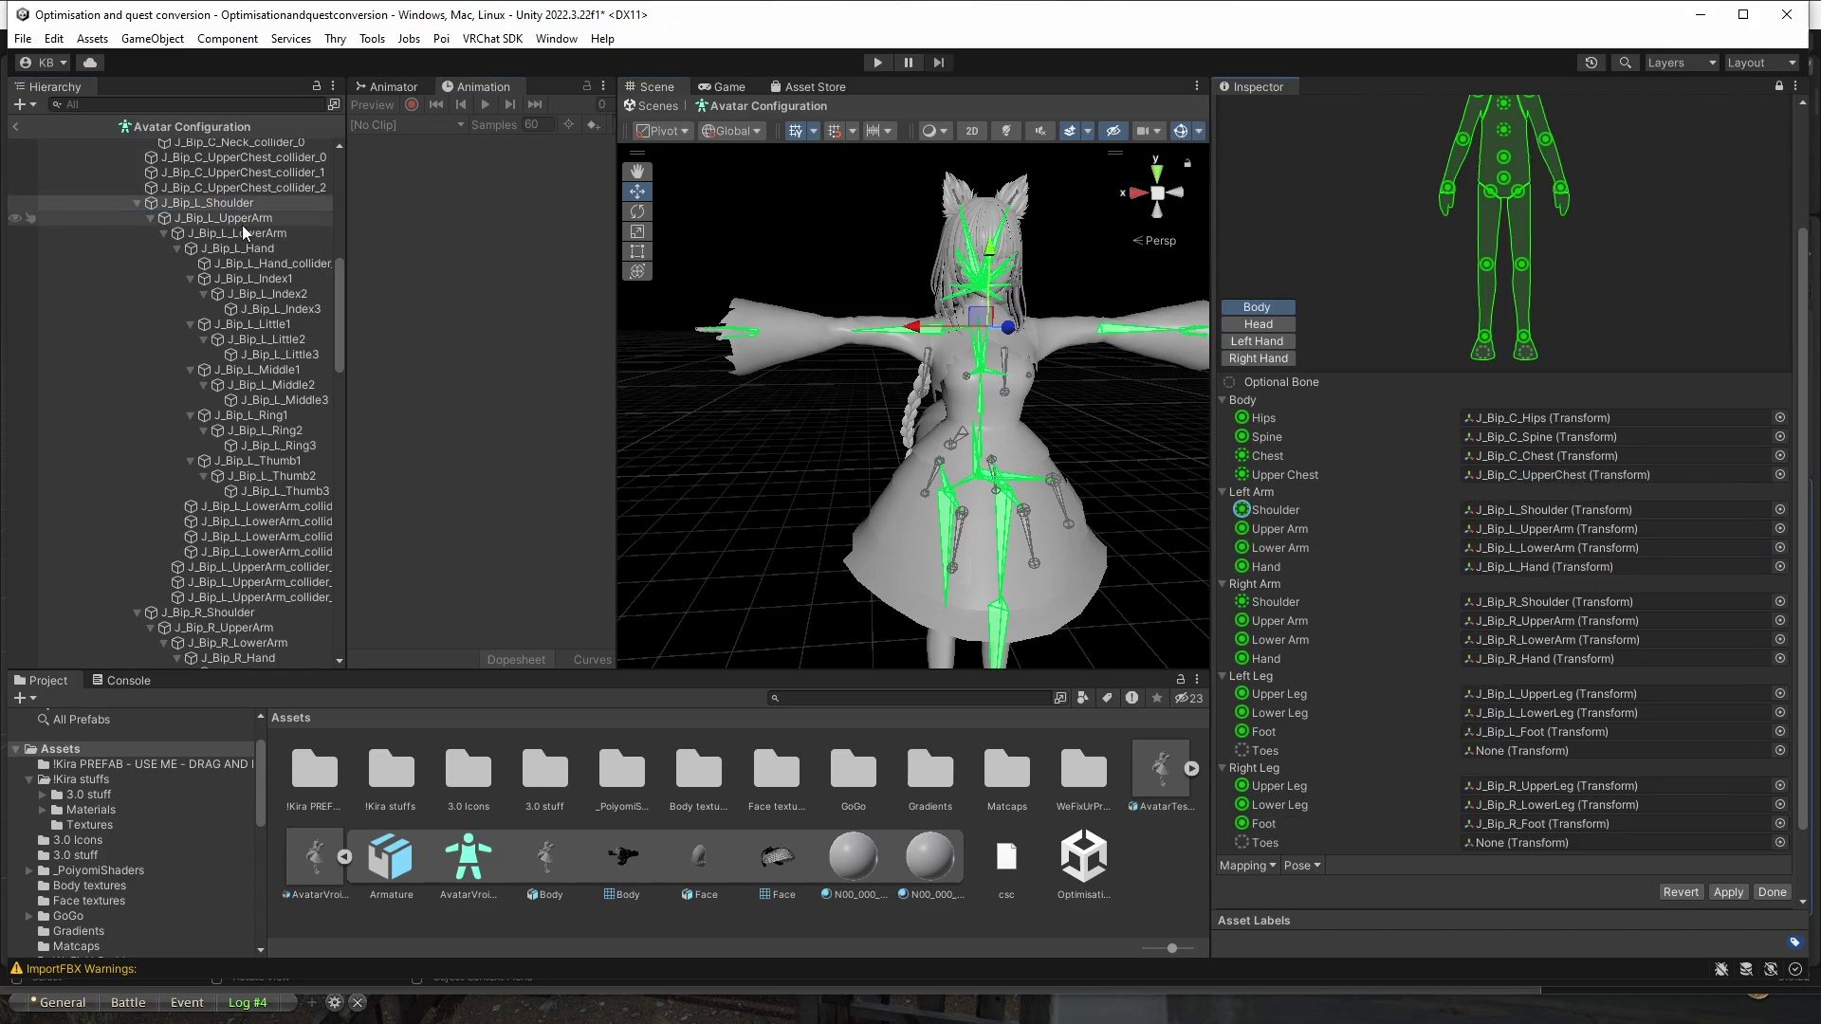
pyautogui.moveTo(248, 237); pyautogui.dragTo(1518, 548)
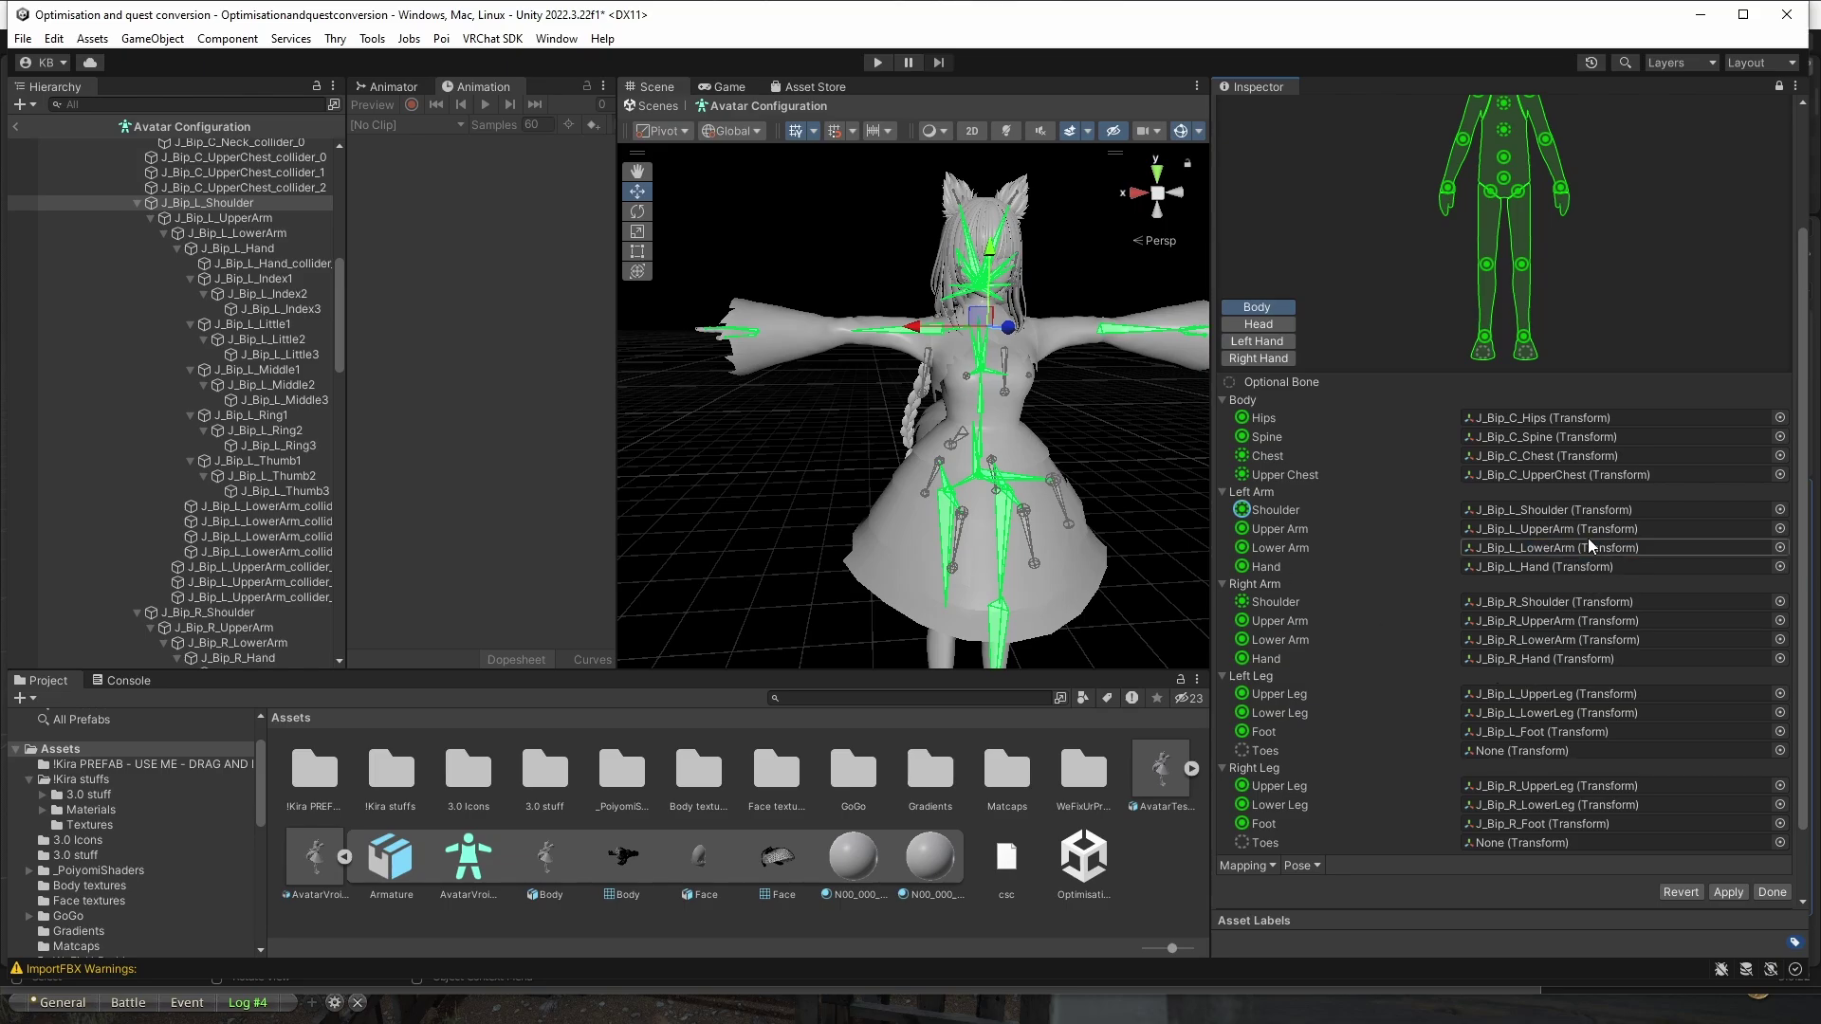
# In the head mapping, clear the Jaw bone and assign J_Adj_R_FaceEye as the Right Eye.
pyautogui.moveTo(962, 465); pyautogui.dragTo(916, 420, button='middle')
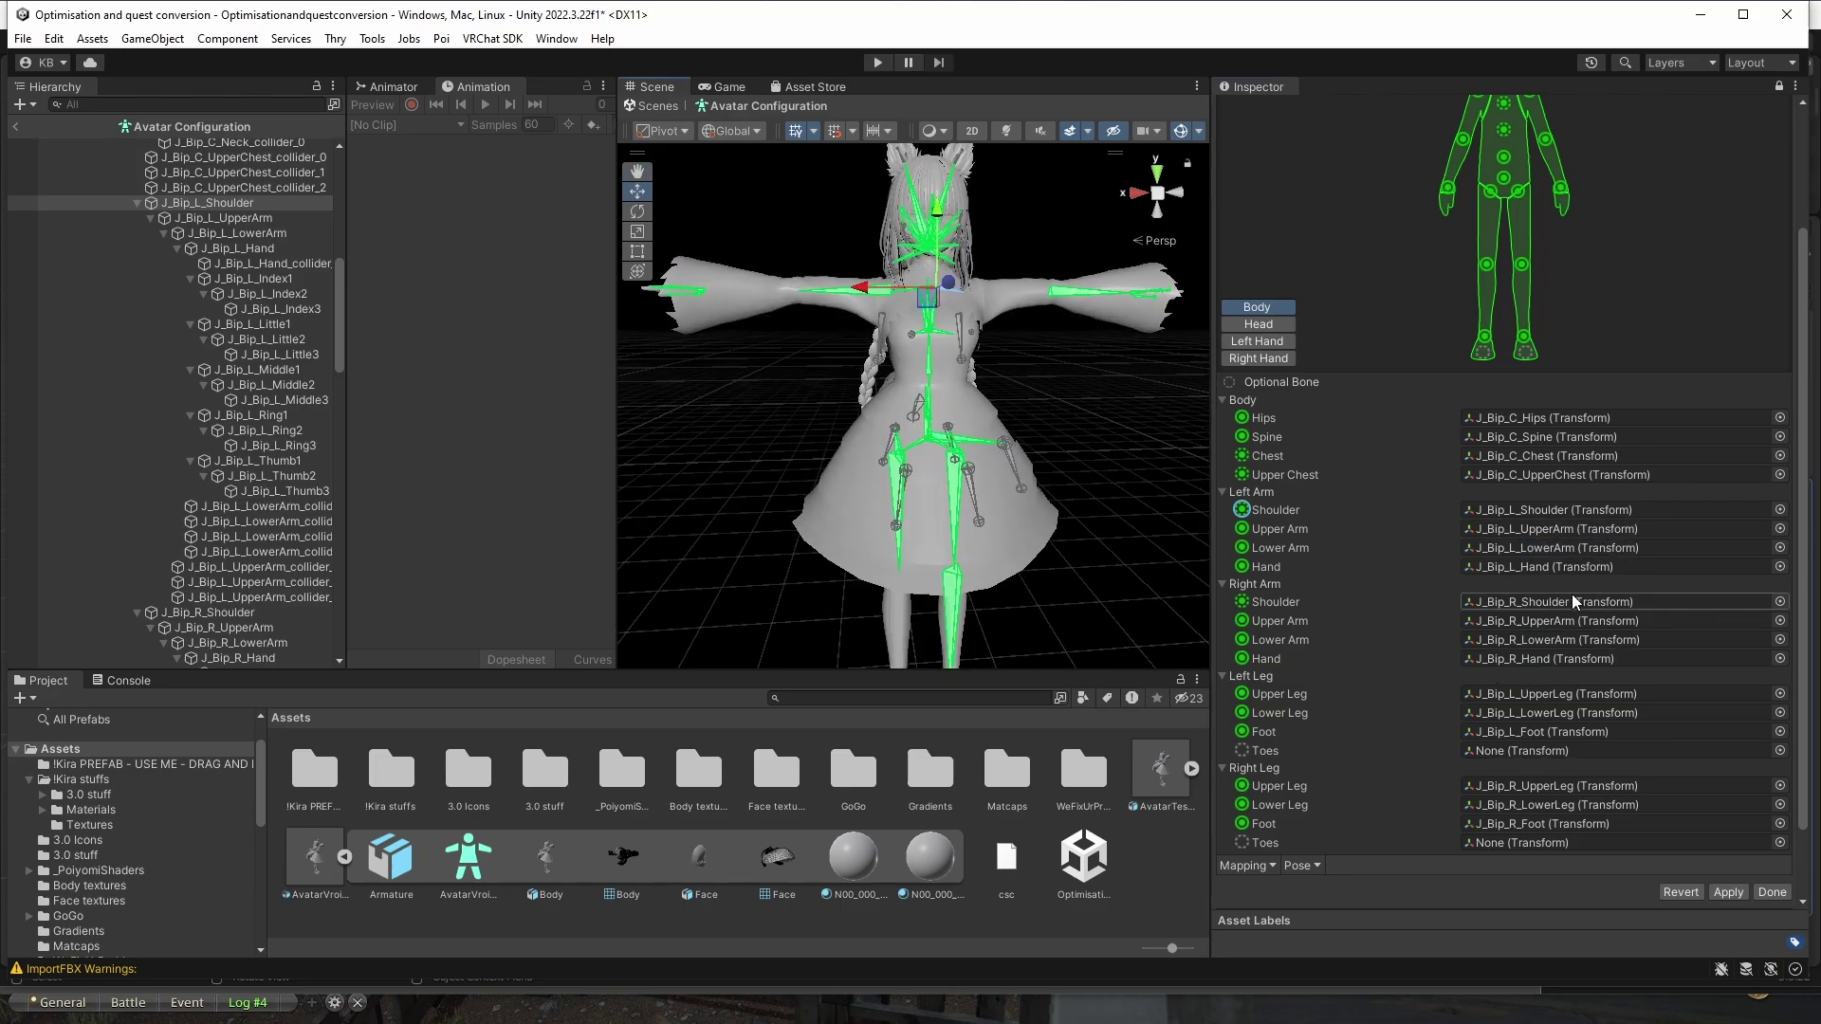
pyautogui.scroll(-2, 1577, 600)
pyautogui.scroll(3, 1576, 598)
pyautogui.click(1261, 393)
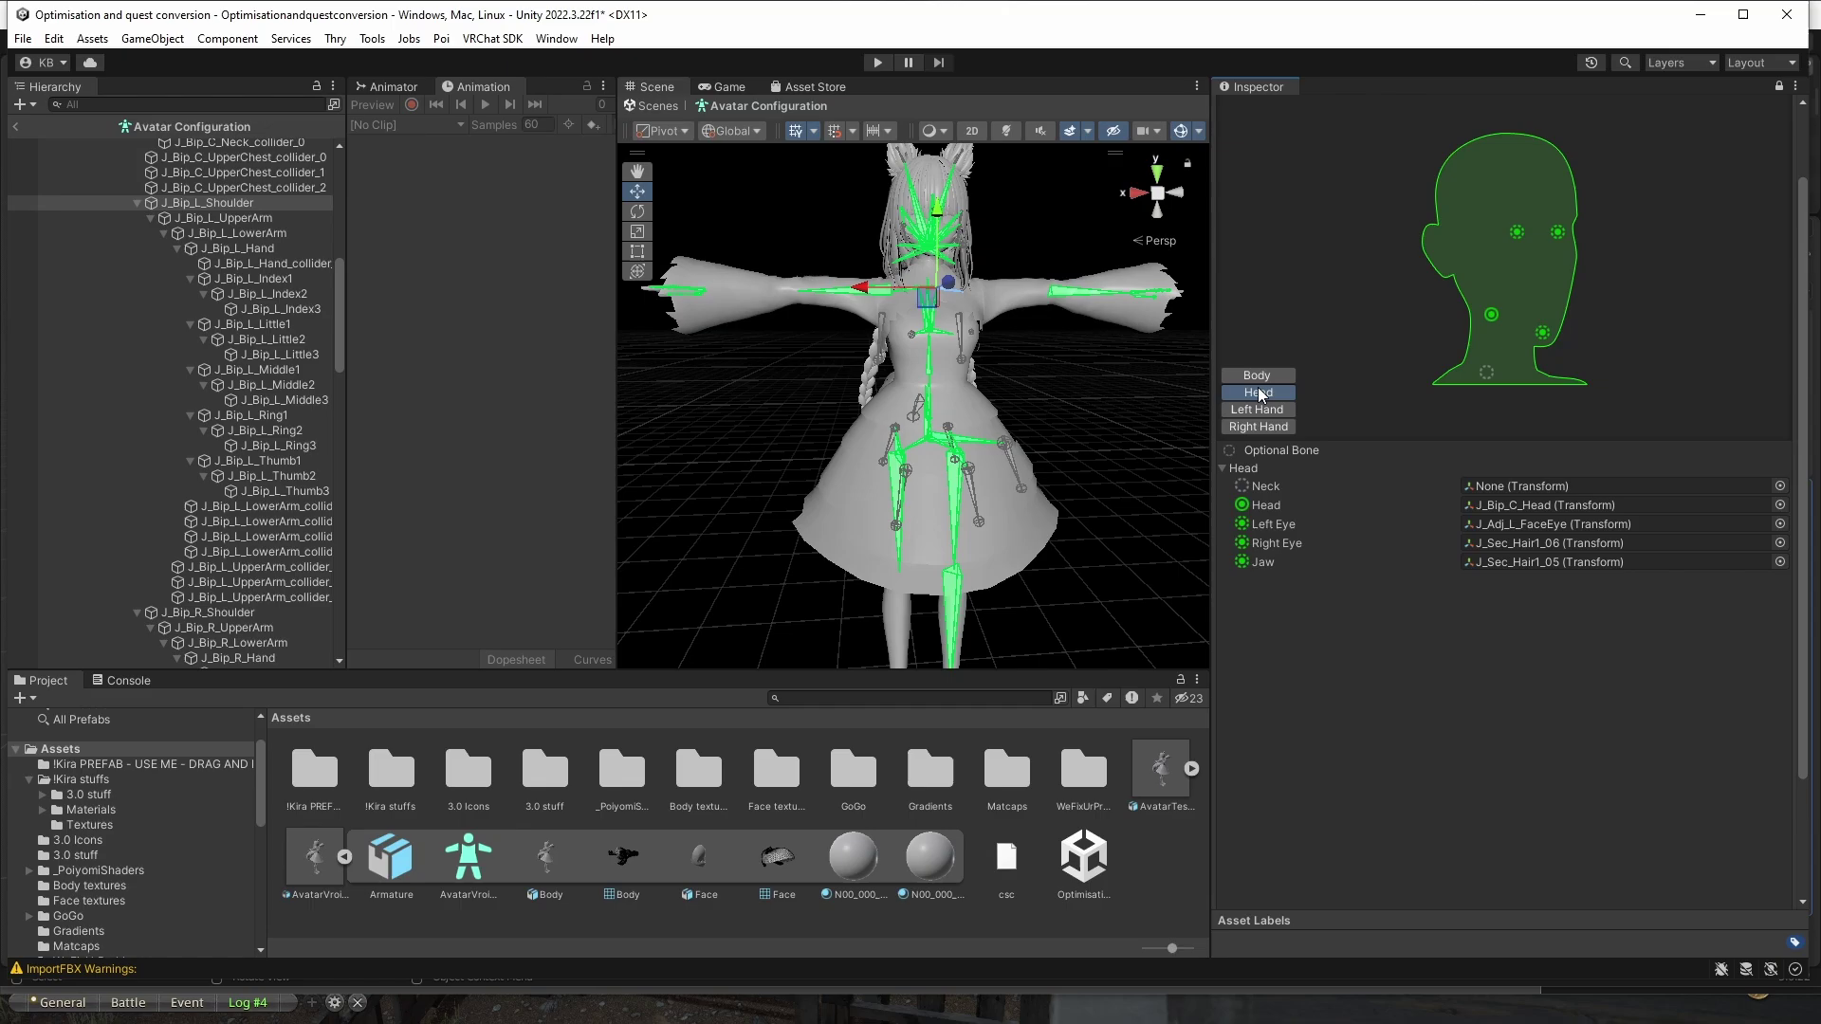
pyautogui.click(1506, 564)
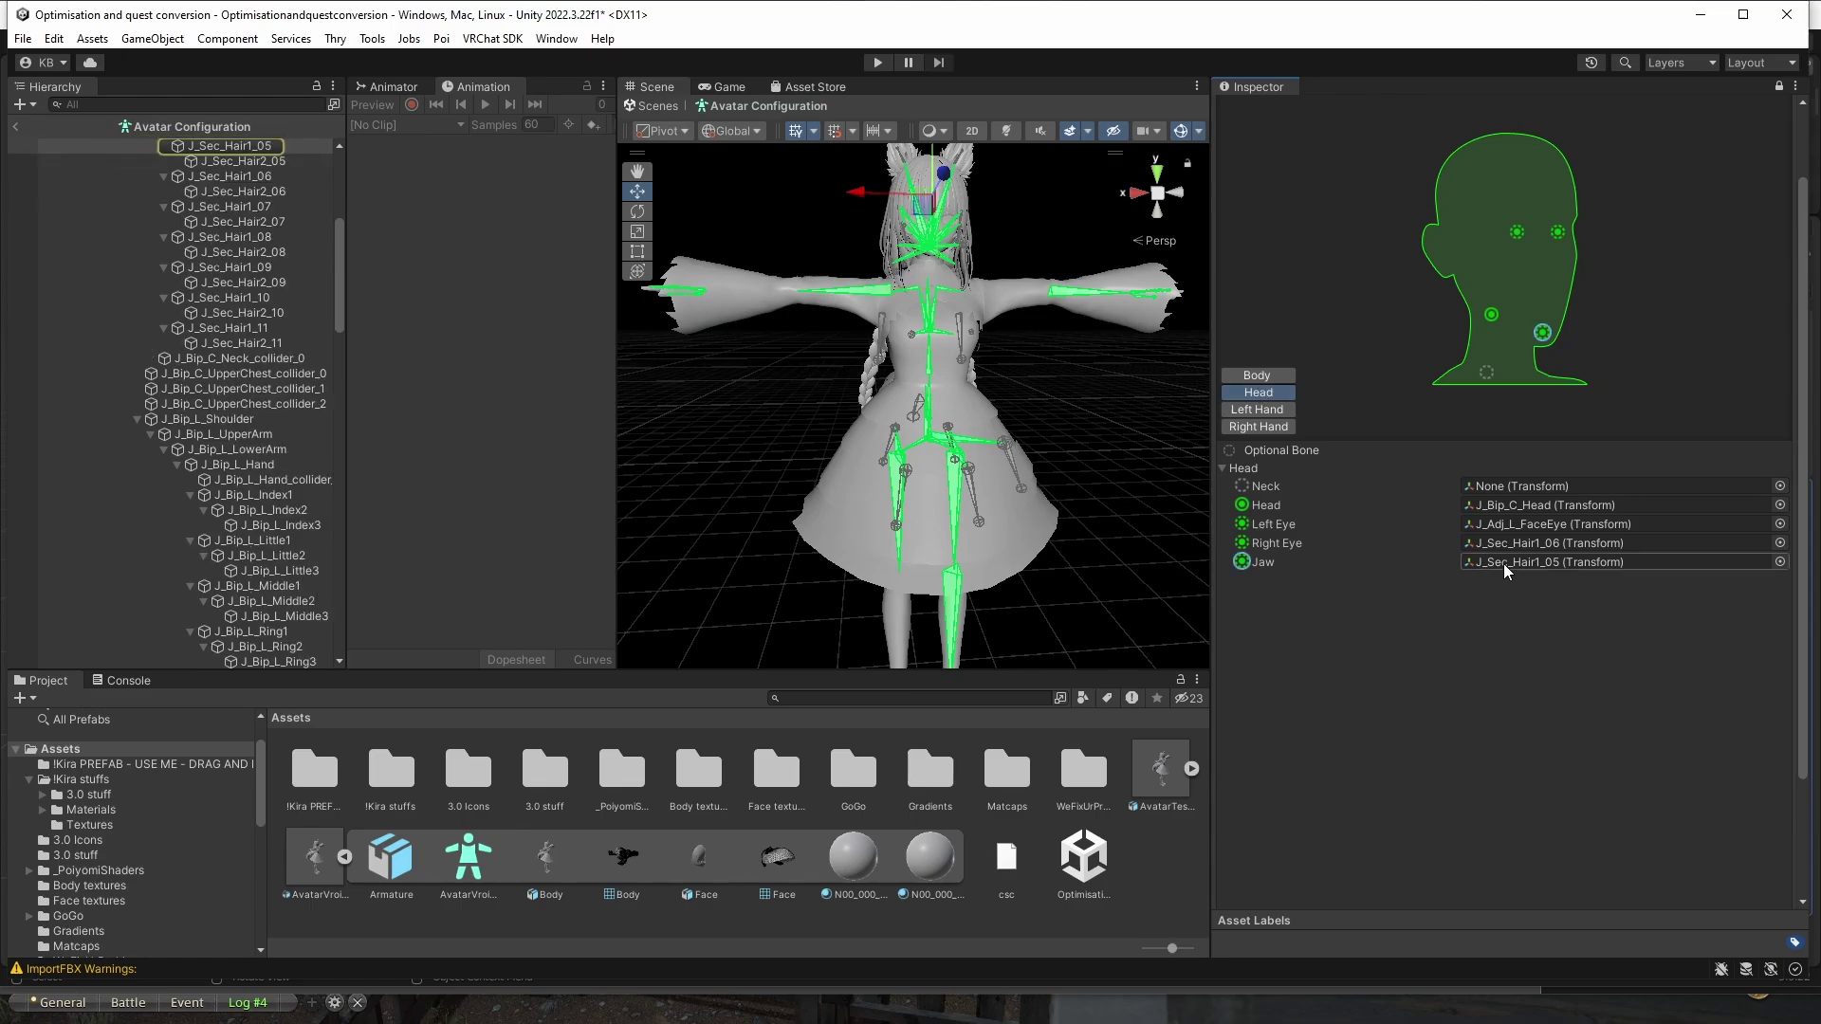
pyautogui.press('Delete')
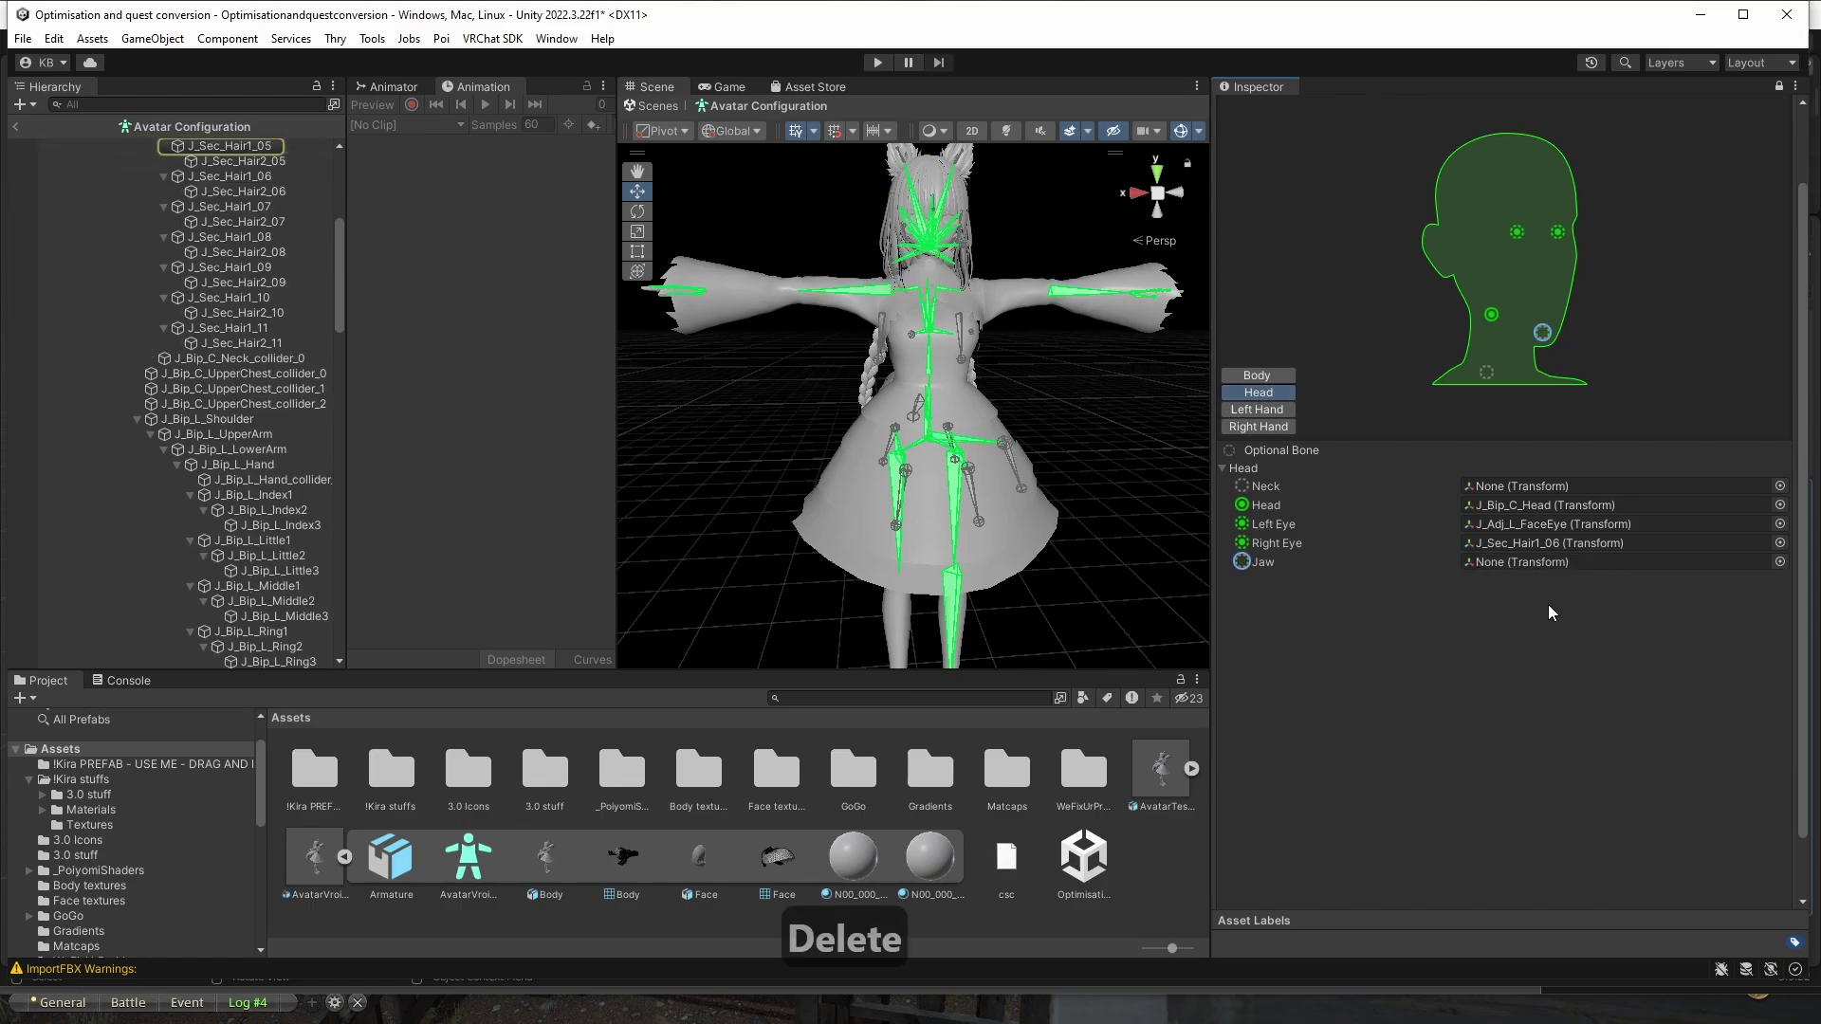
pyautogui.click(1539, 527)
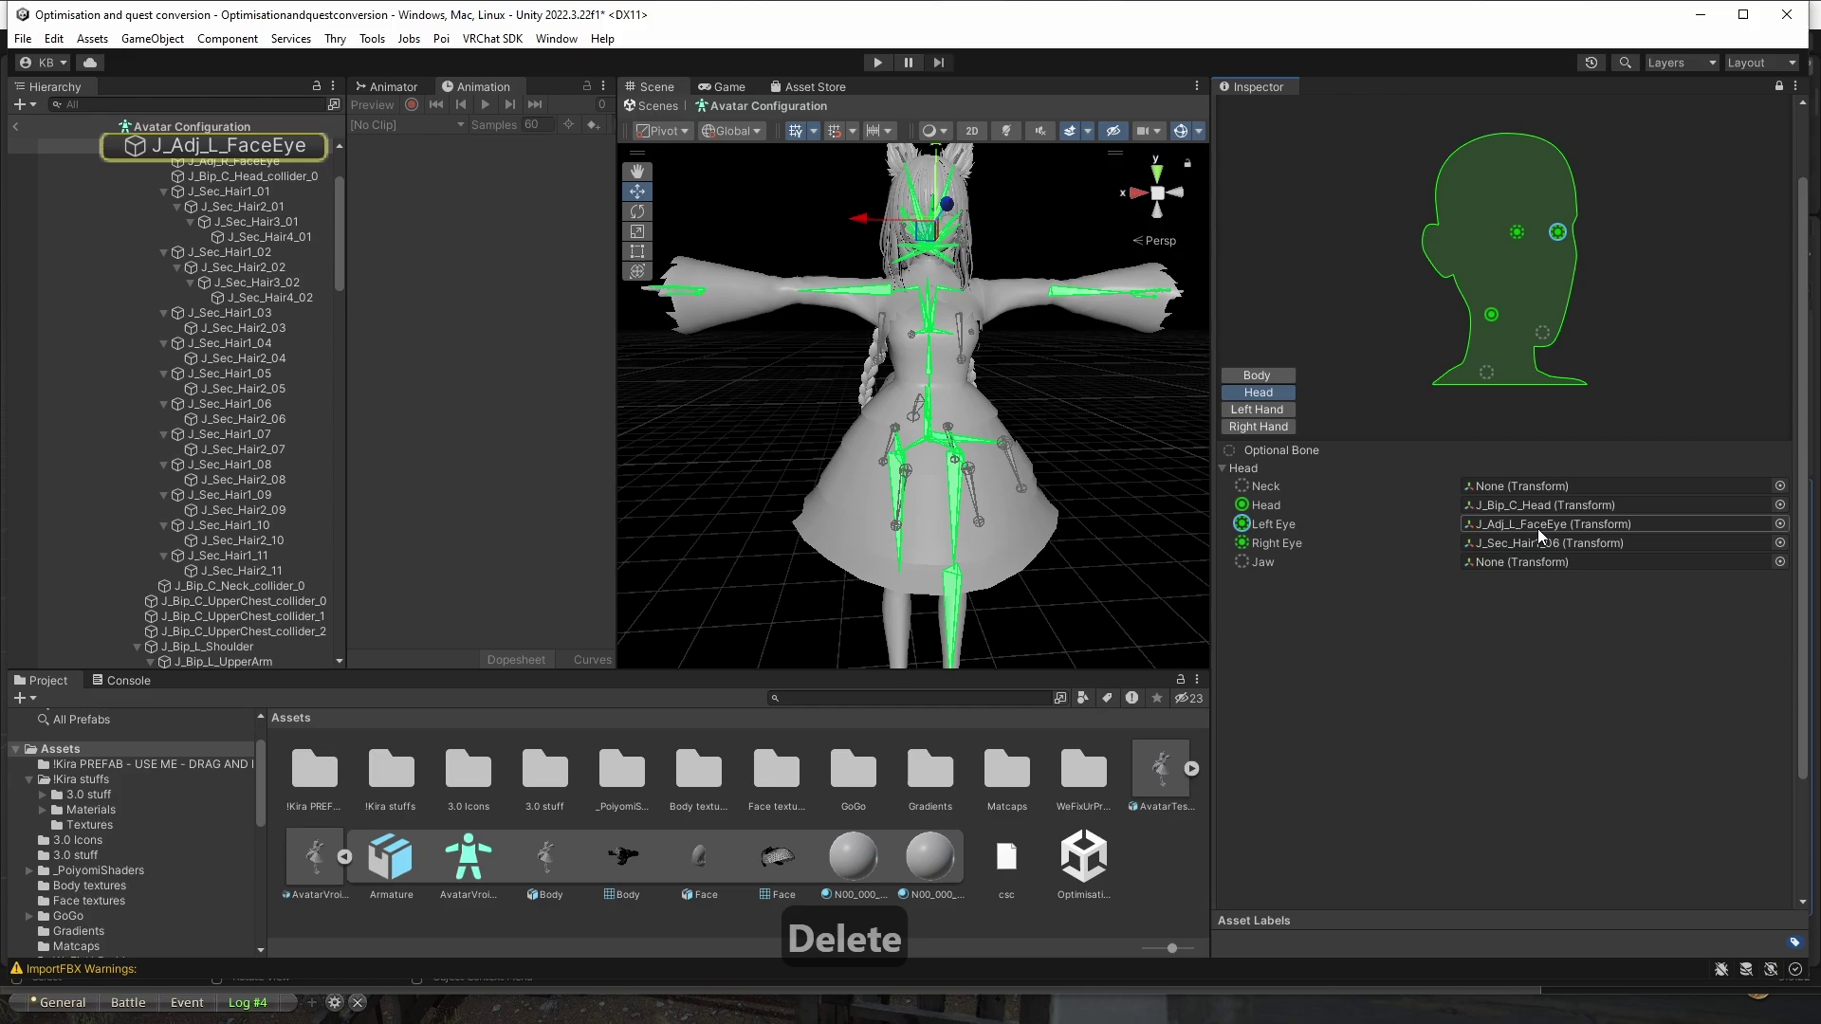
pyautogui.scroll(2, 231, 222)
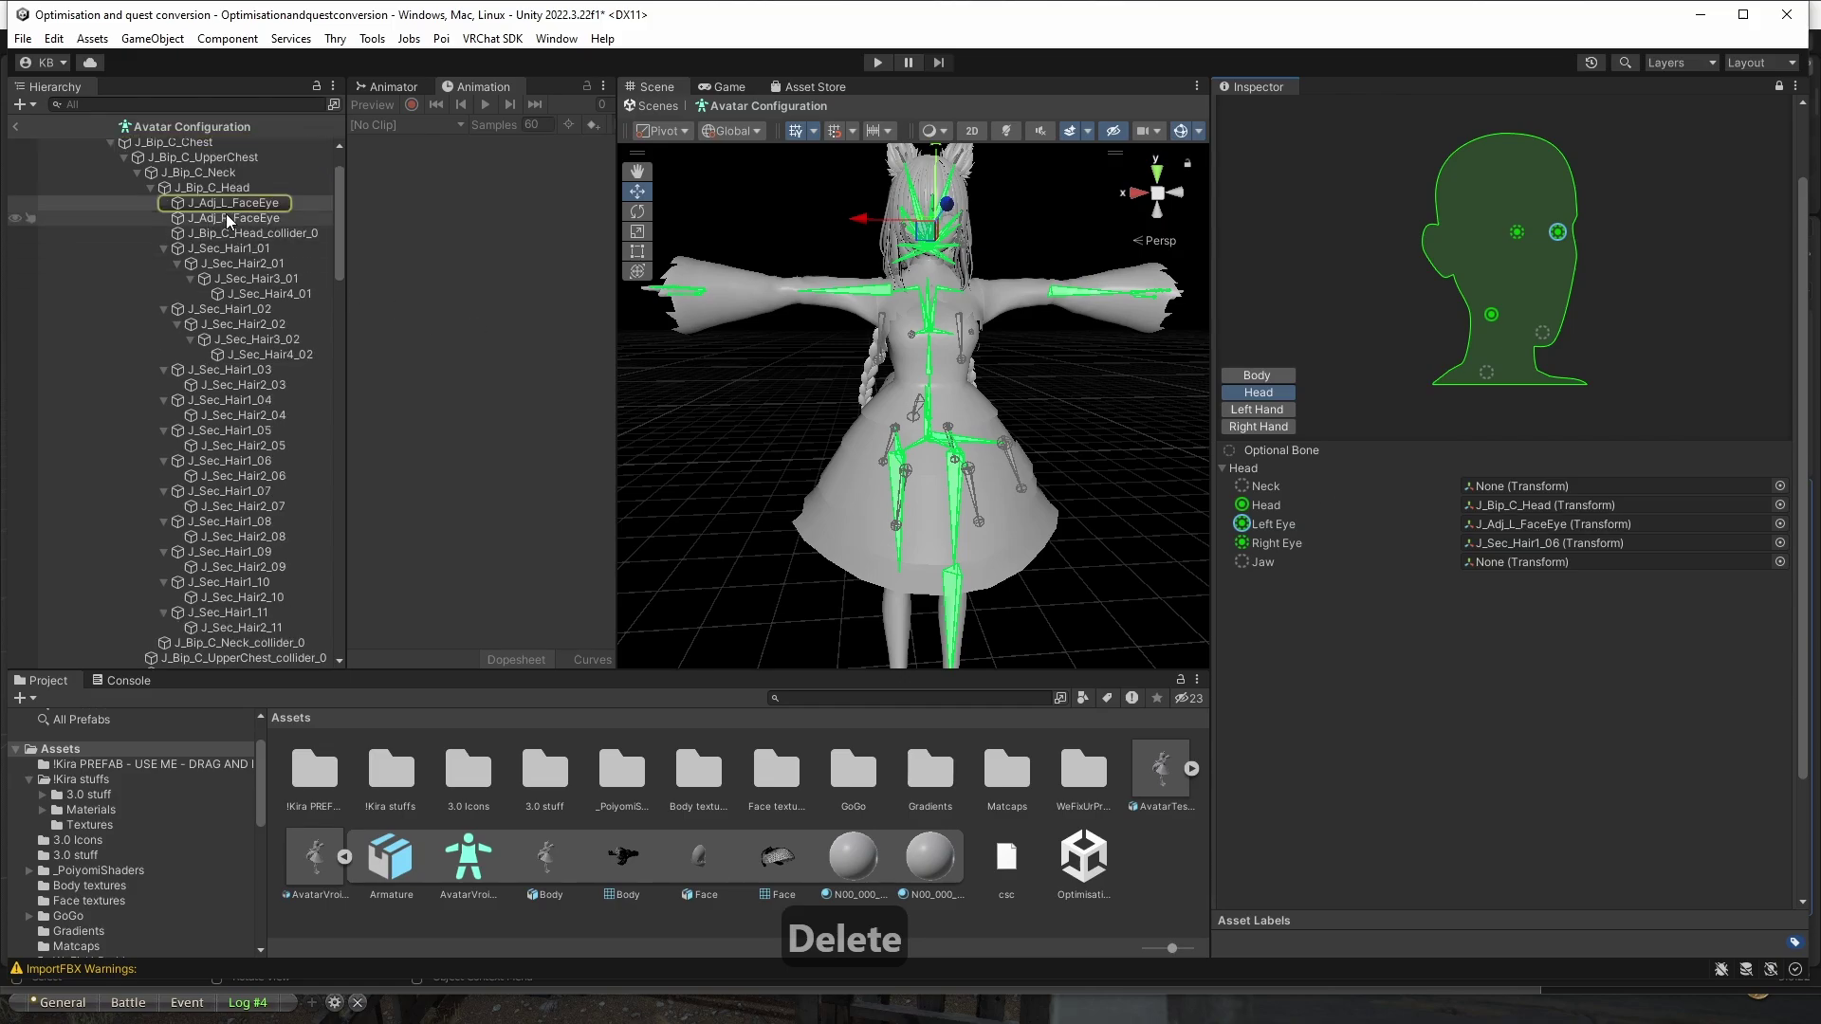
pyautogui.moveTo(228, 220); pyautogui.dragTo(1512, 546)
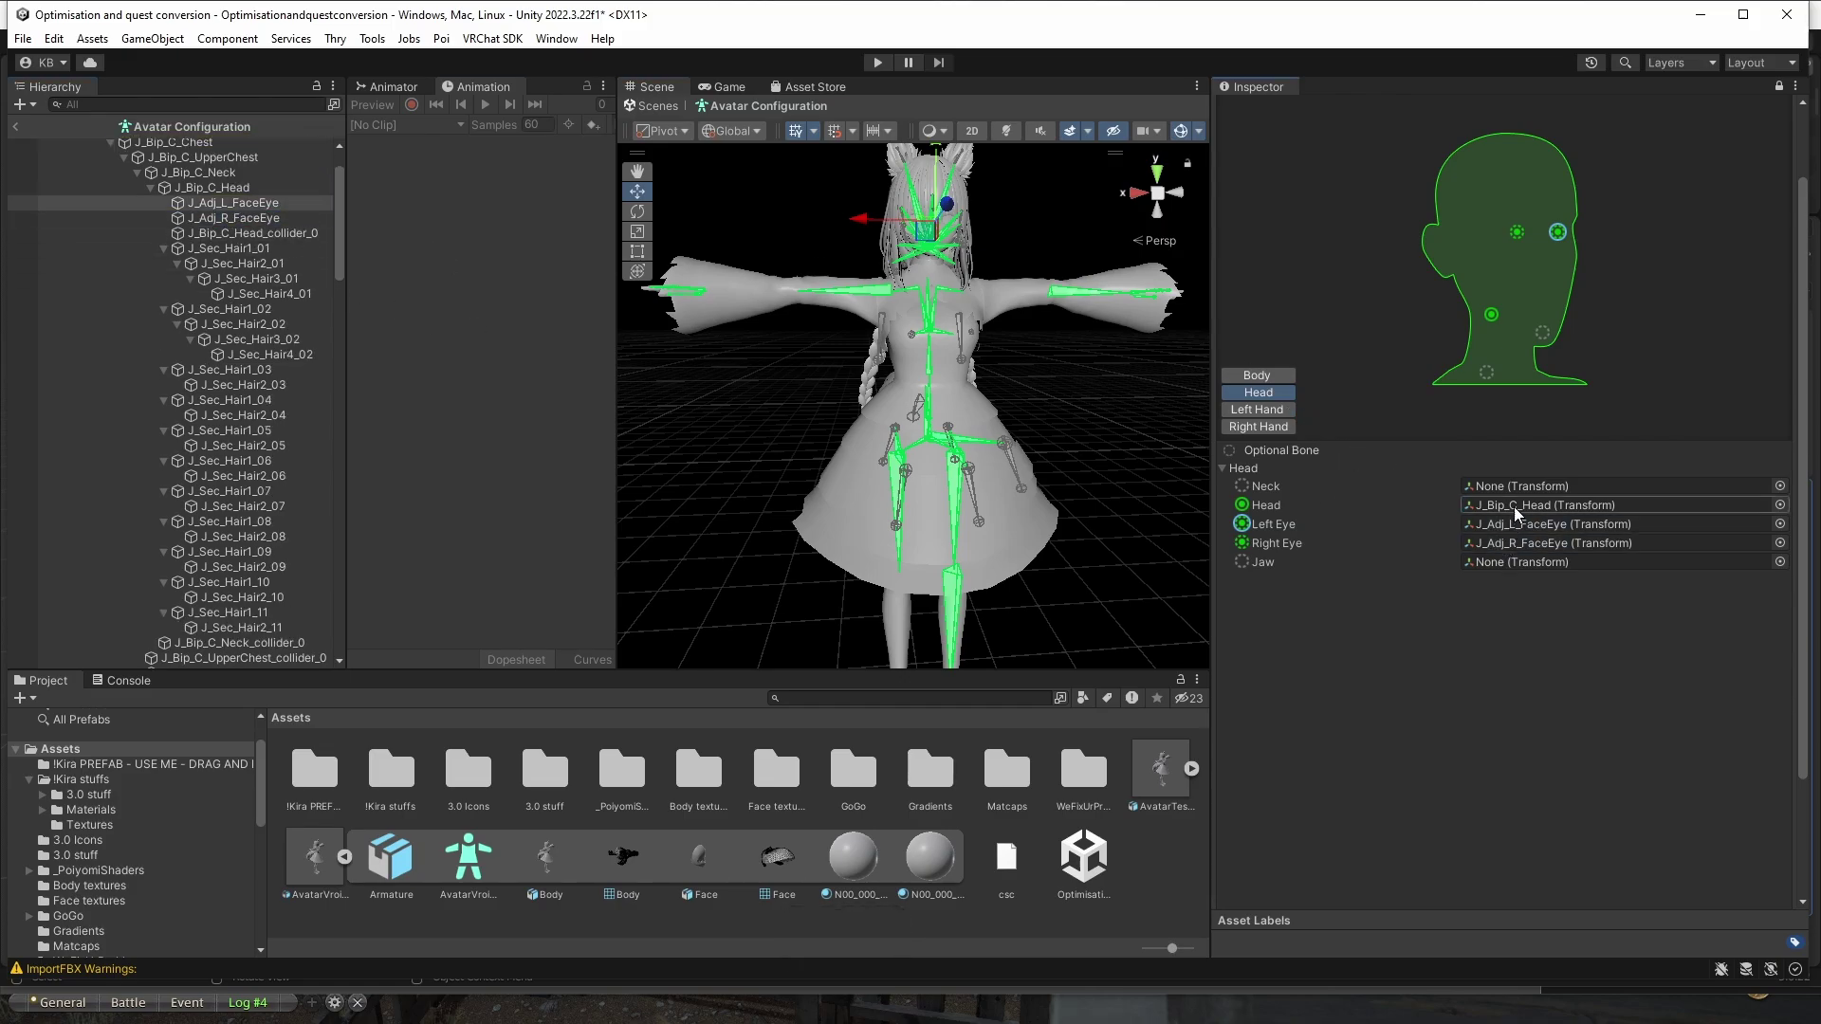
pyautogui.click(1515, 506)
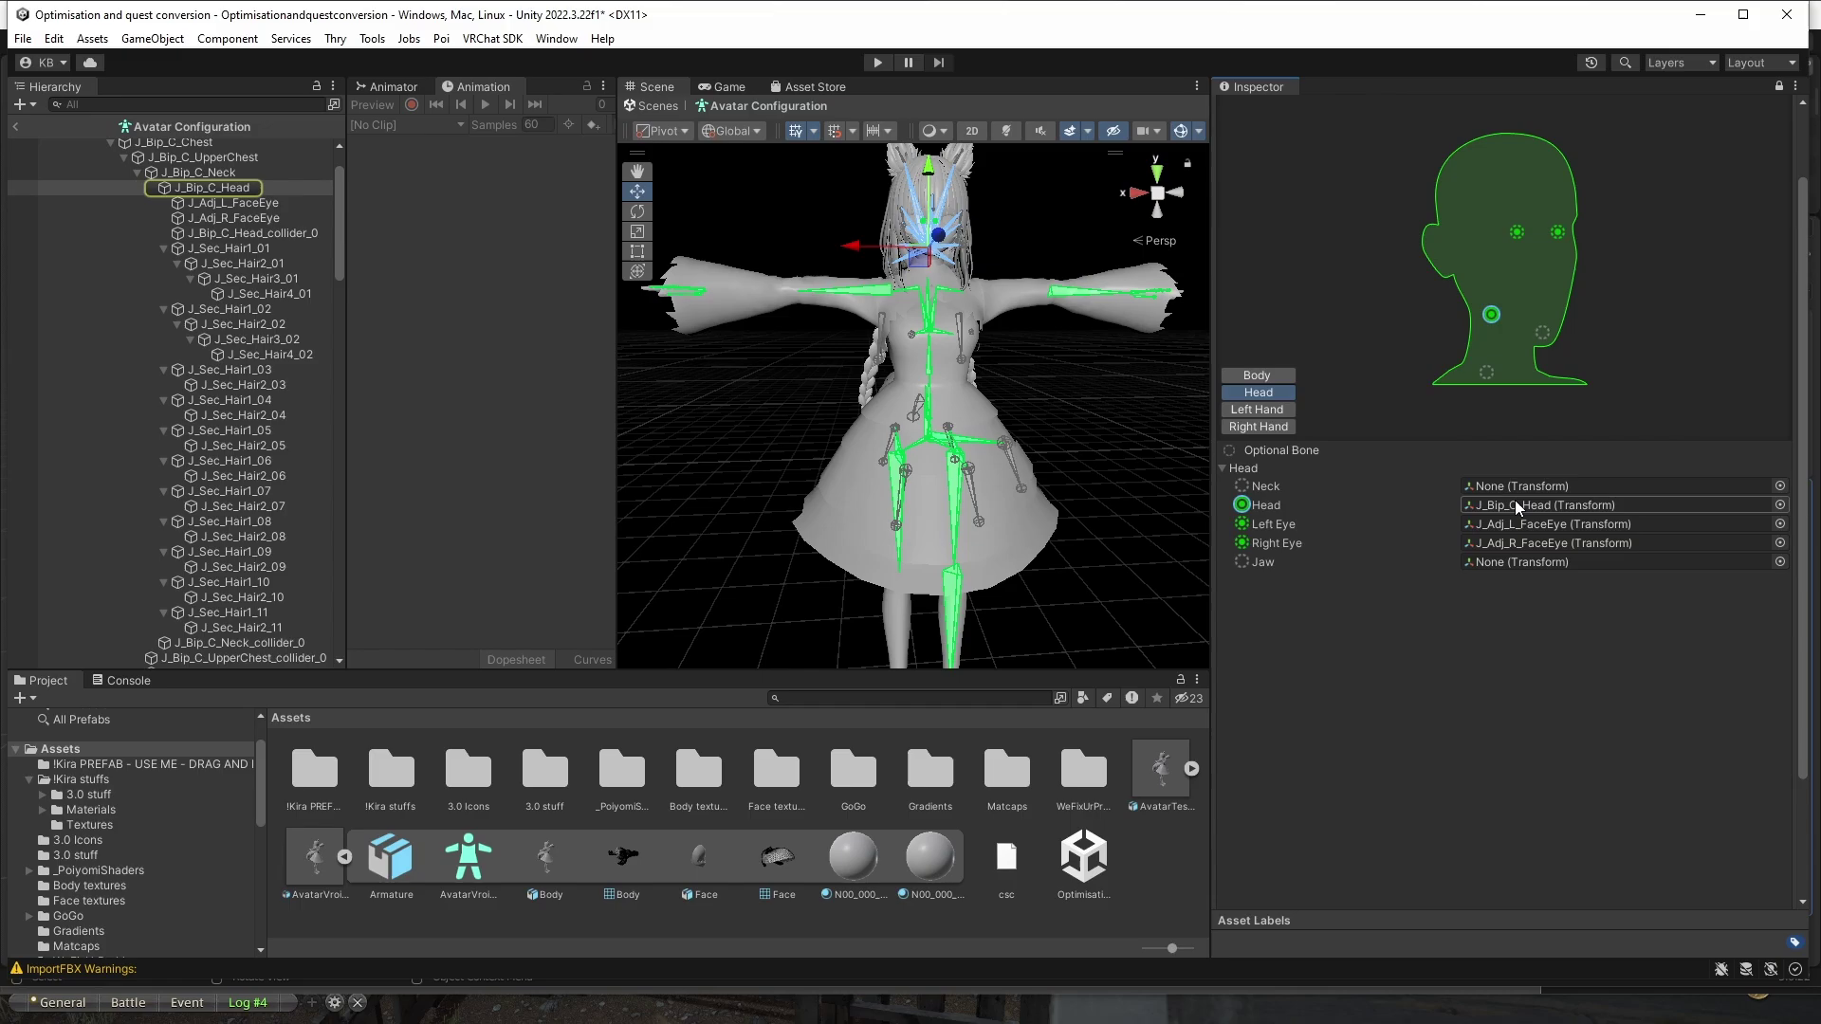
# Assign J_Bip_L_Thumb3, J_Bip_L_Index3 and J_Bip_L_Middle3 as the left hand's thumb, index and middle distal bones.
pyautogui.click(1262, 376)
pyautogui.click(1271, 409)
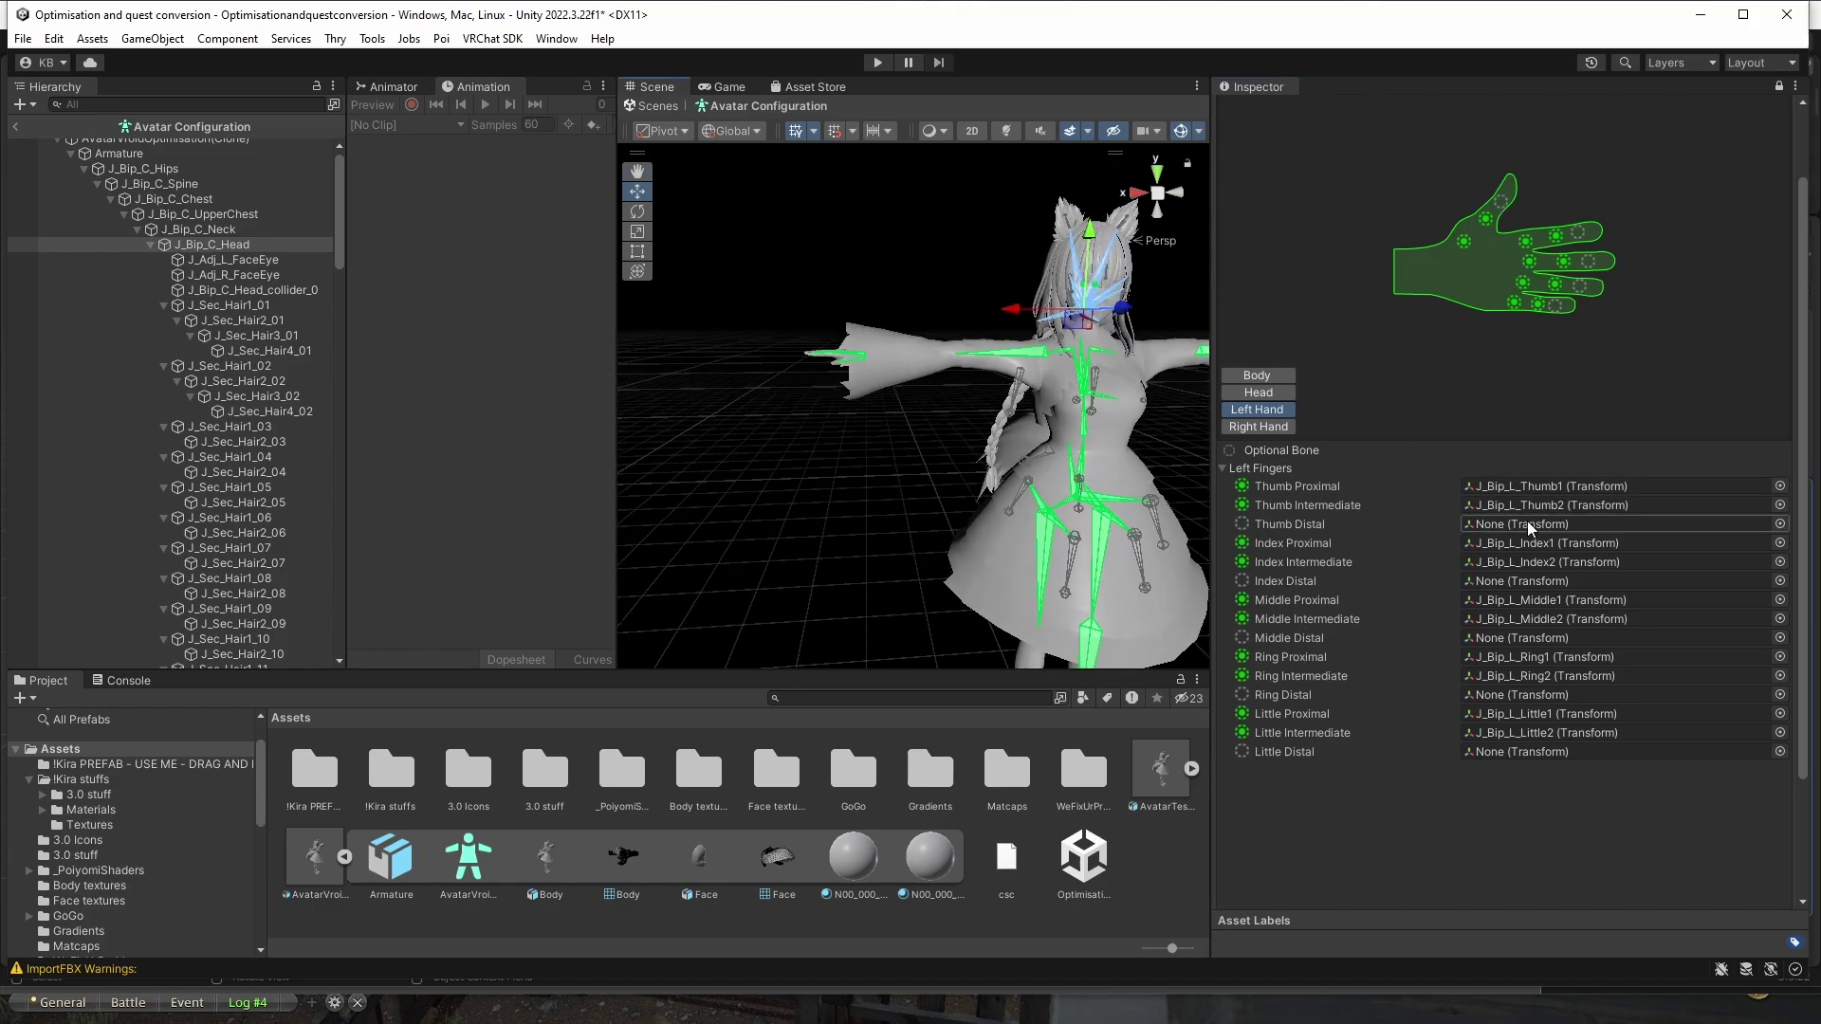
pyautogui.click(1485, 219)
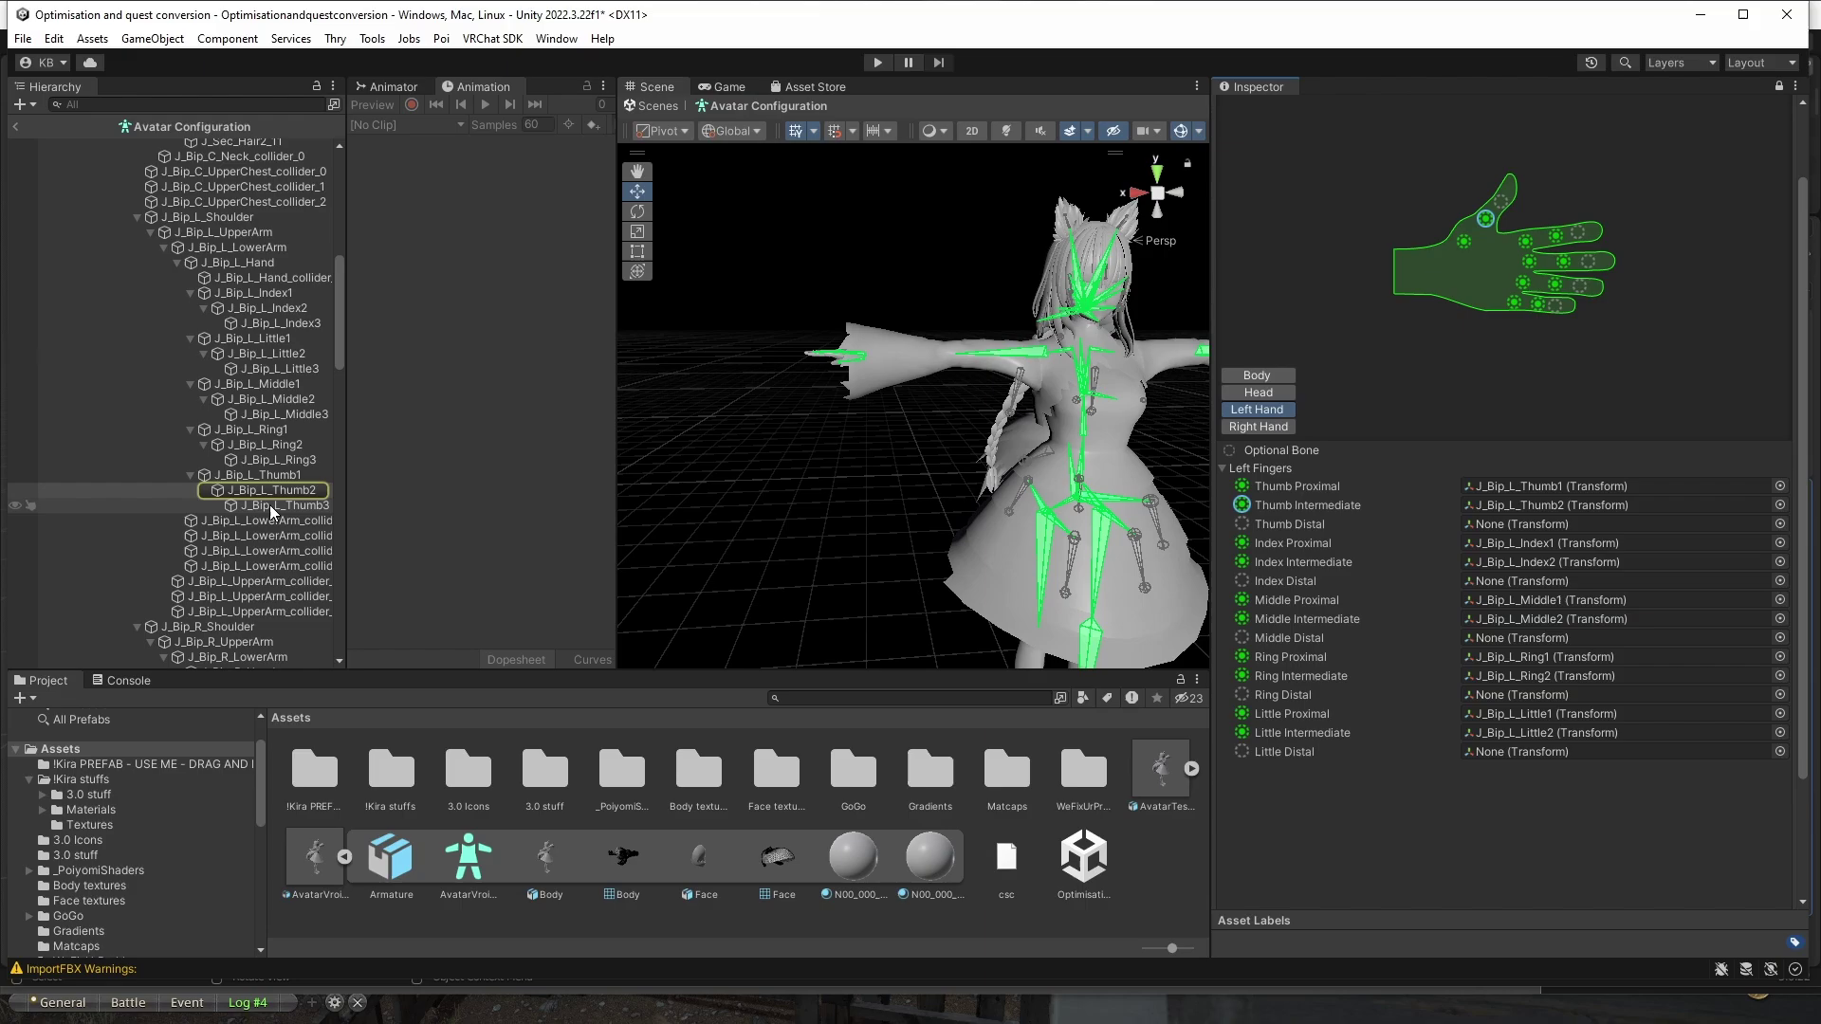
pyautogui.moveTo(275, 491); pyautogui.dragTo(1509, 524)
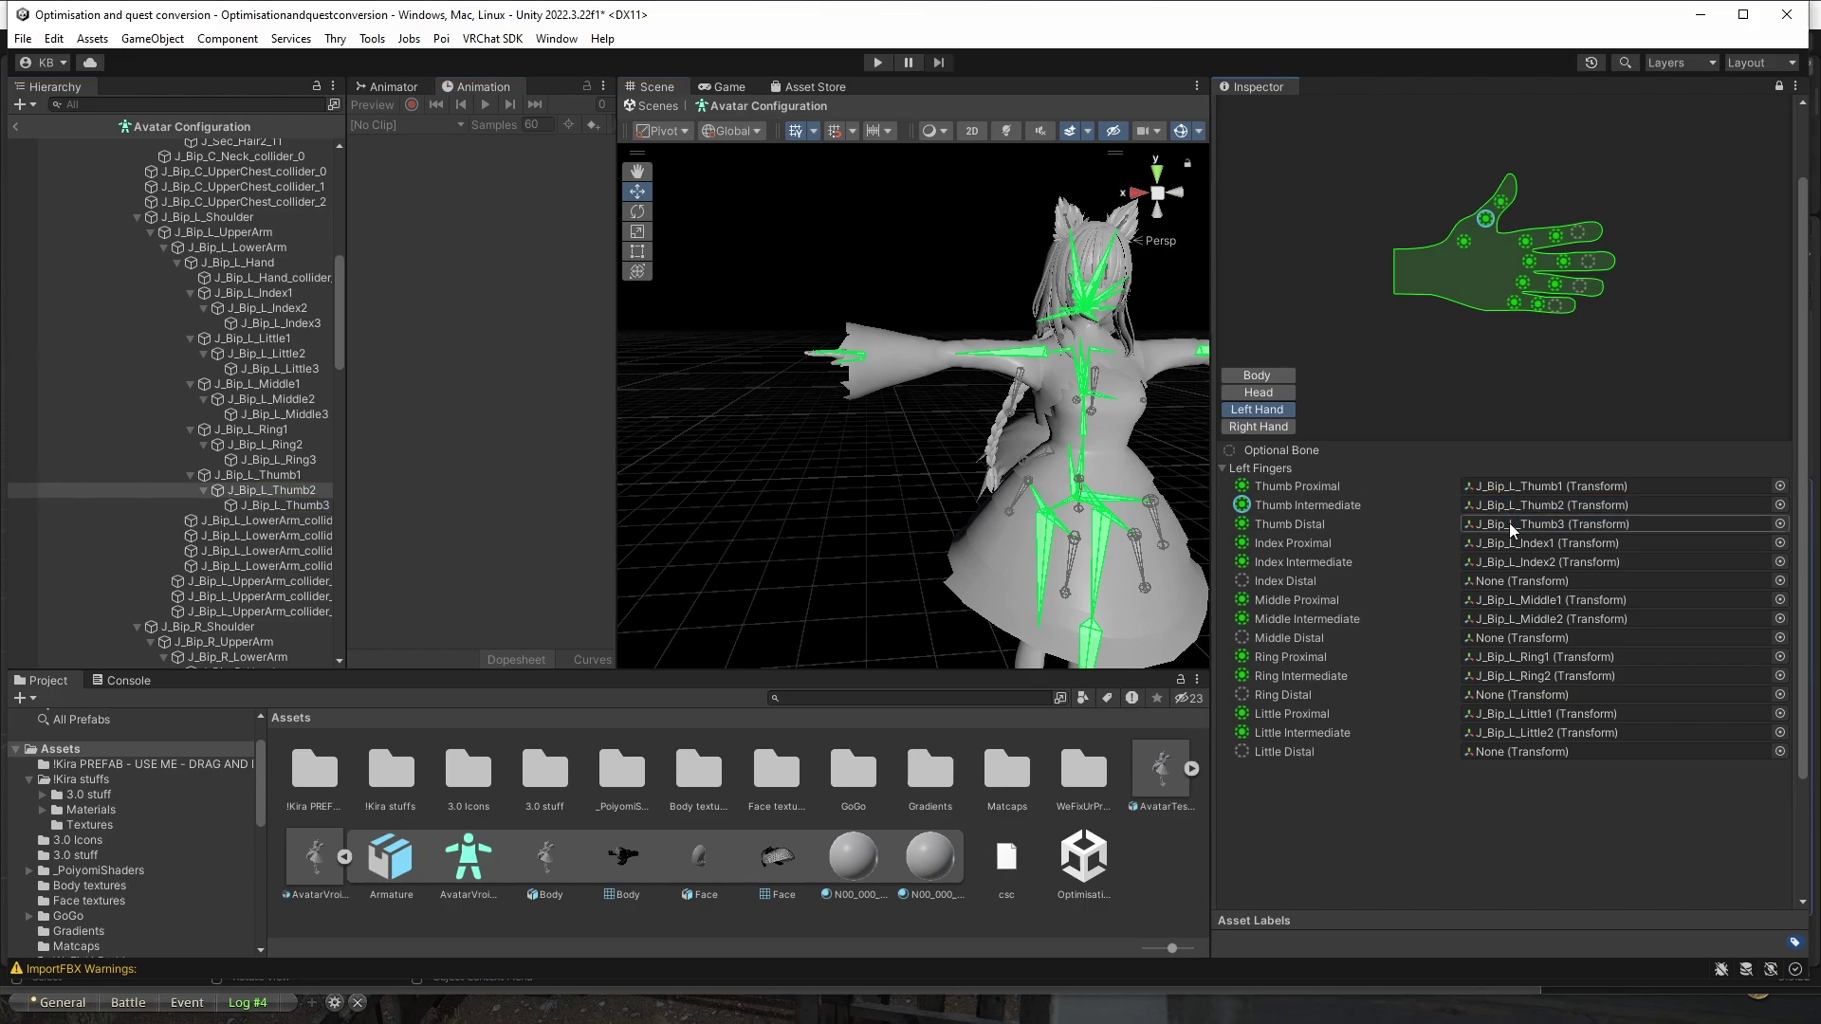
pyautogui.click(1382, 562)
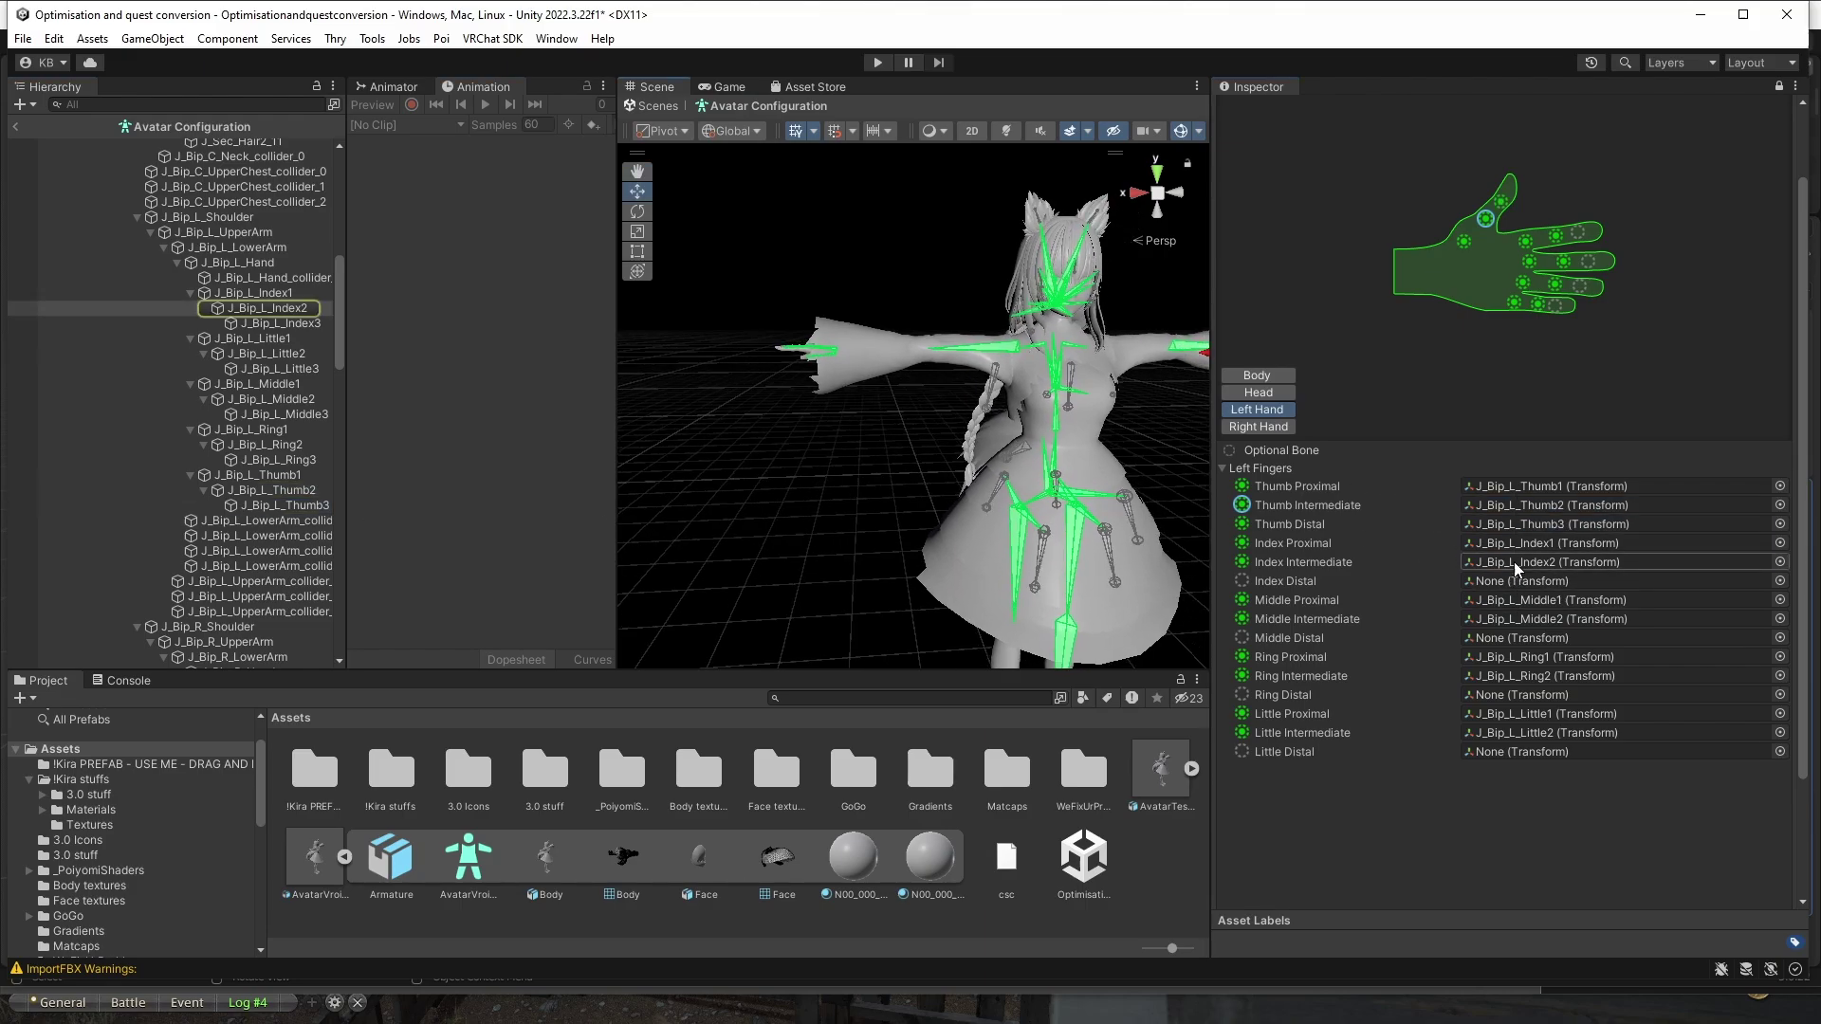
pyautogui.moveTo(271, 323); pyautogui.dragTo(1491, 582)
pyautogui.click(1509, 620)
pyautogui.moveTo(275, 415); pyautogui.dragTo(1613, 639)
# Assign J_Bip_L_Ring3 and J_Bip_L_Little3 as the left hand's ring and little distal bones.
pyautogui.click(1301, 675)
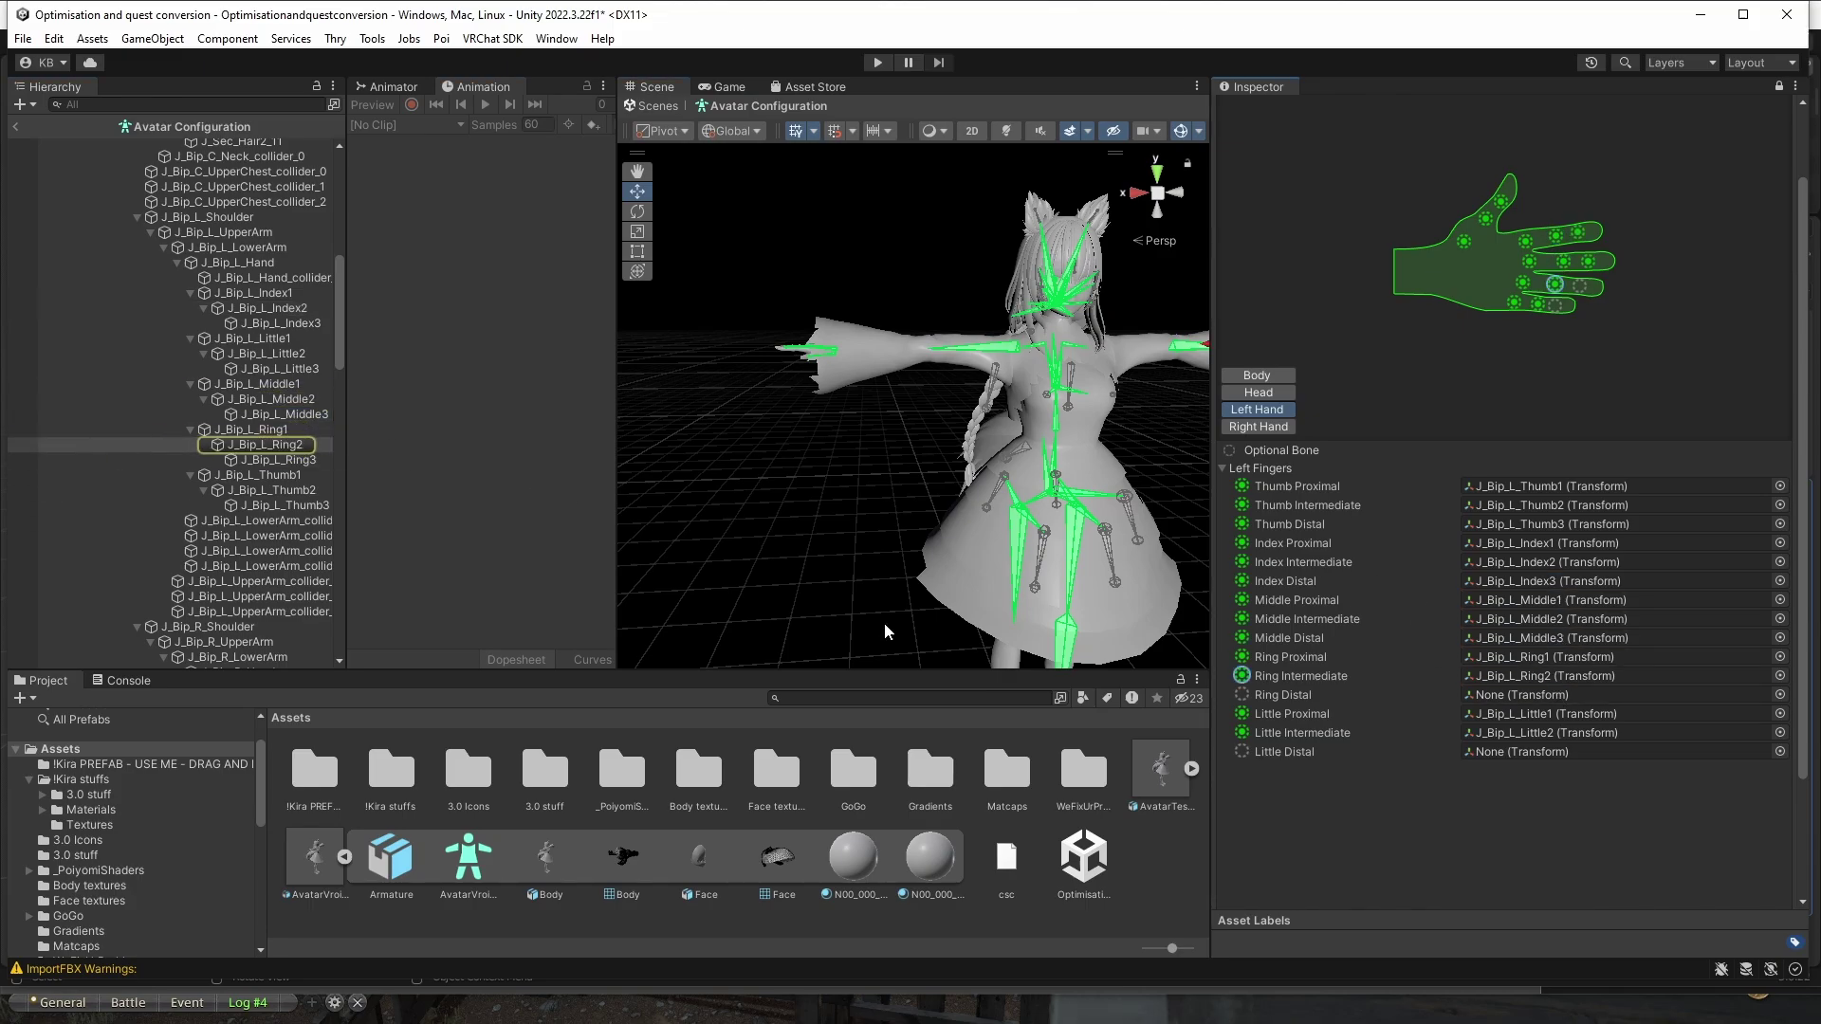
pyautogui.moveTo(284, 460); pyautogui.dragTo(1518, 697)
pyautogui.click(1302, 733)
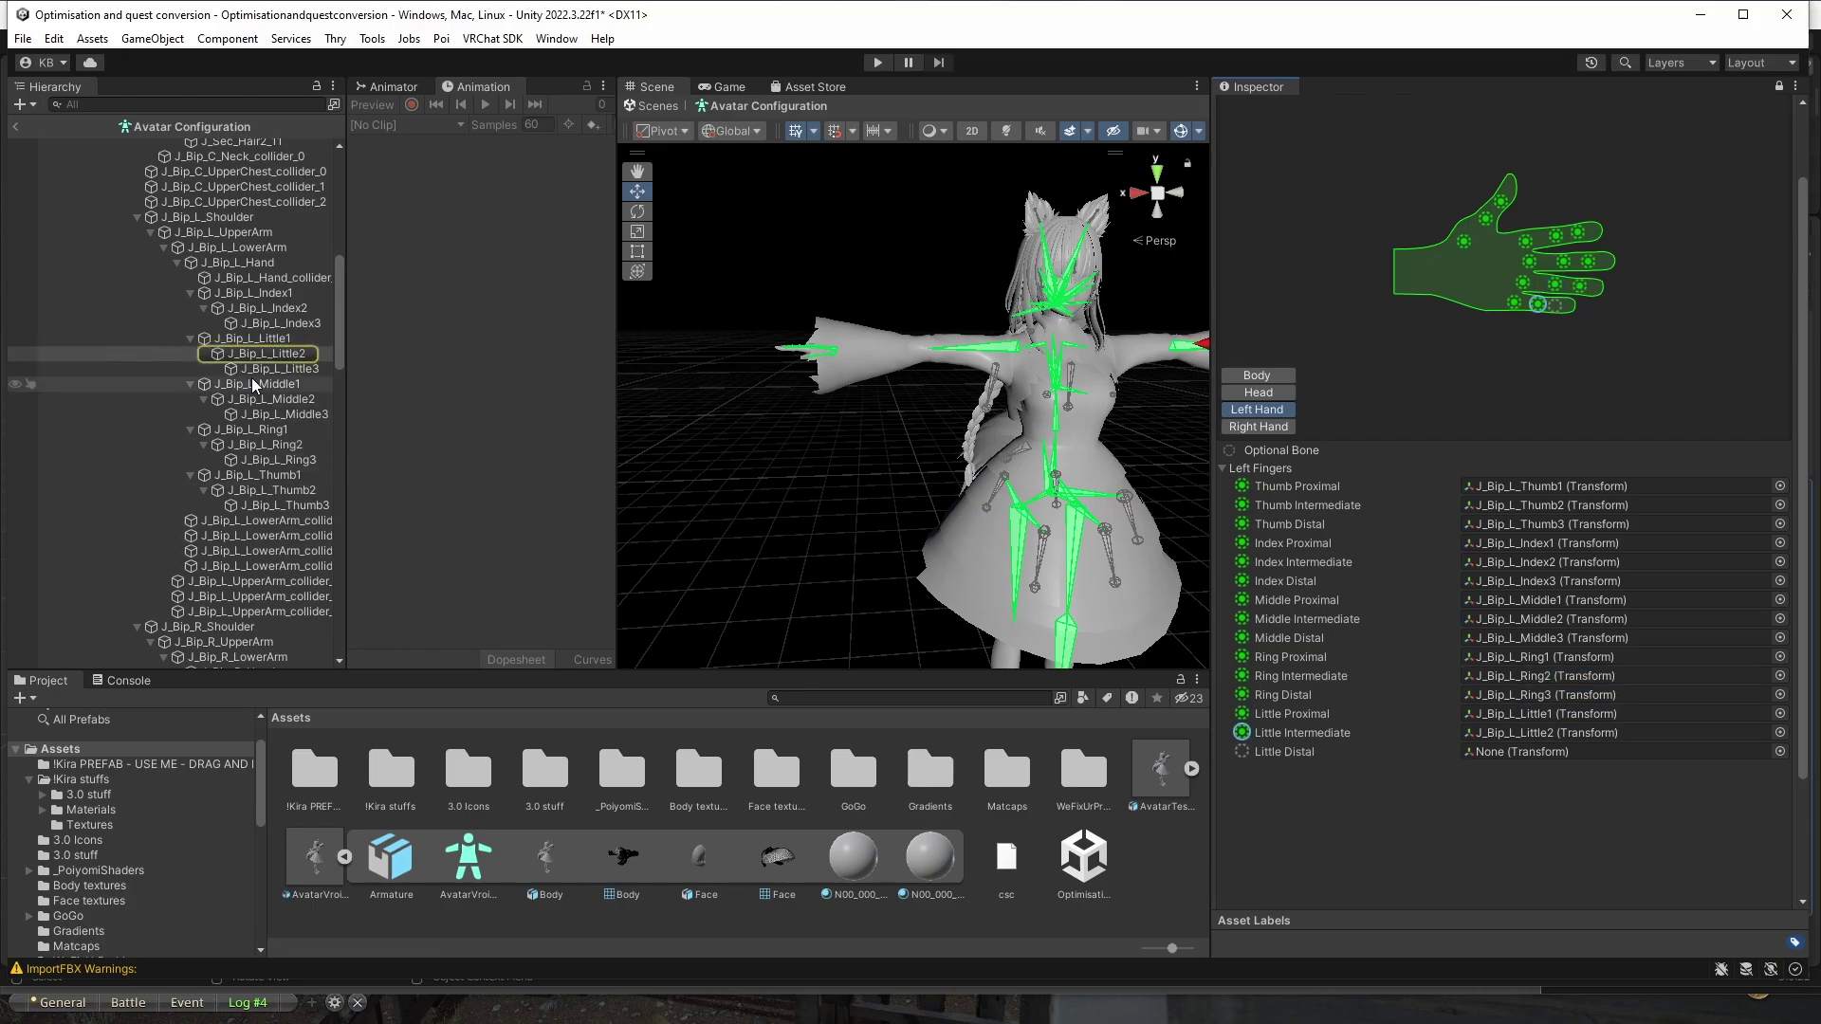
pyautogui.moveTo(277, 369); pyautogui.dragTo(1528, 759)
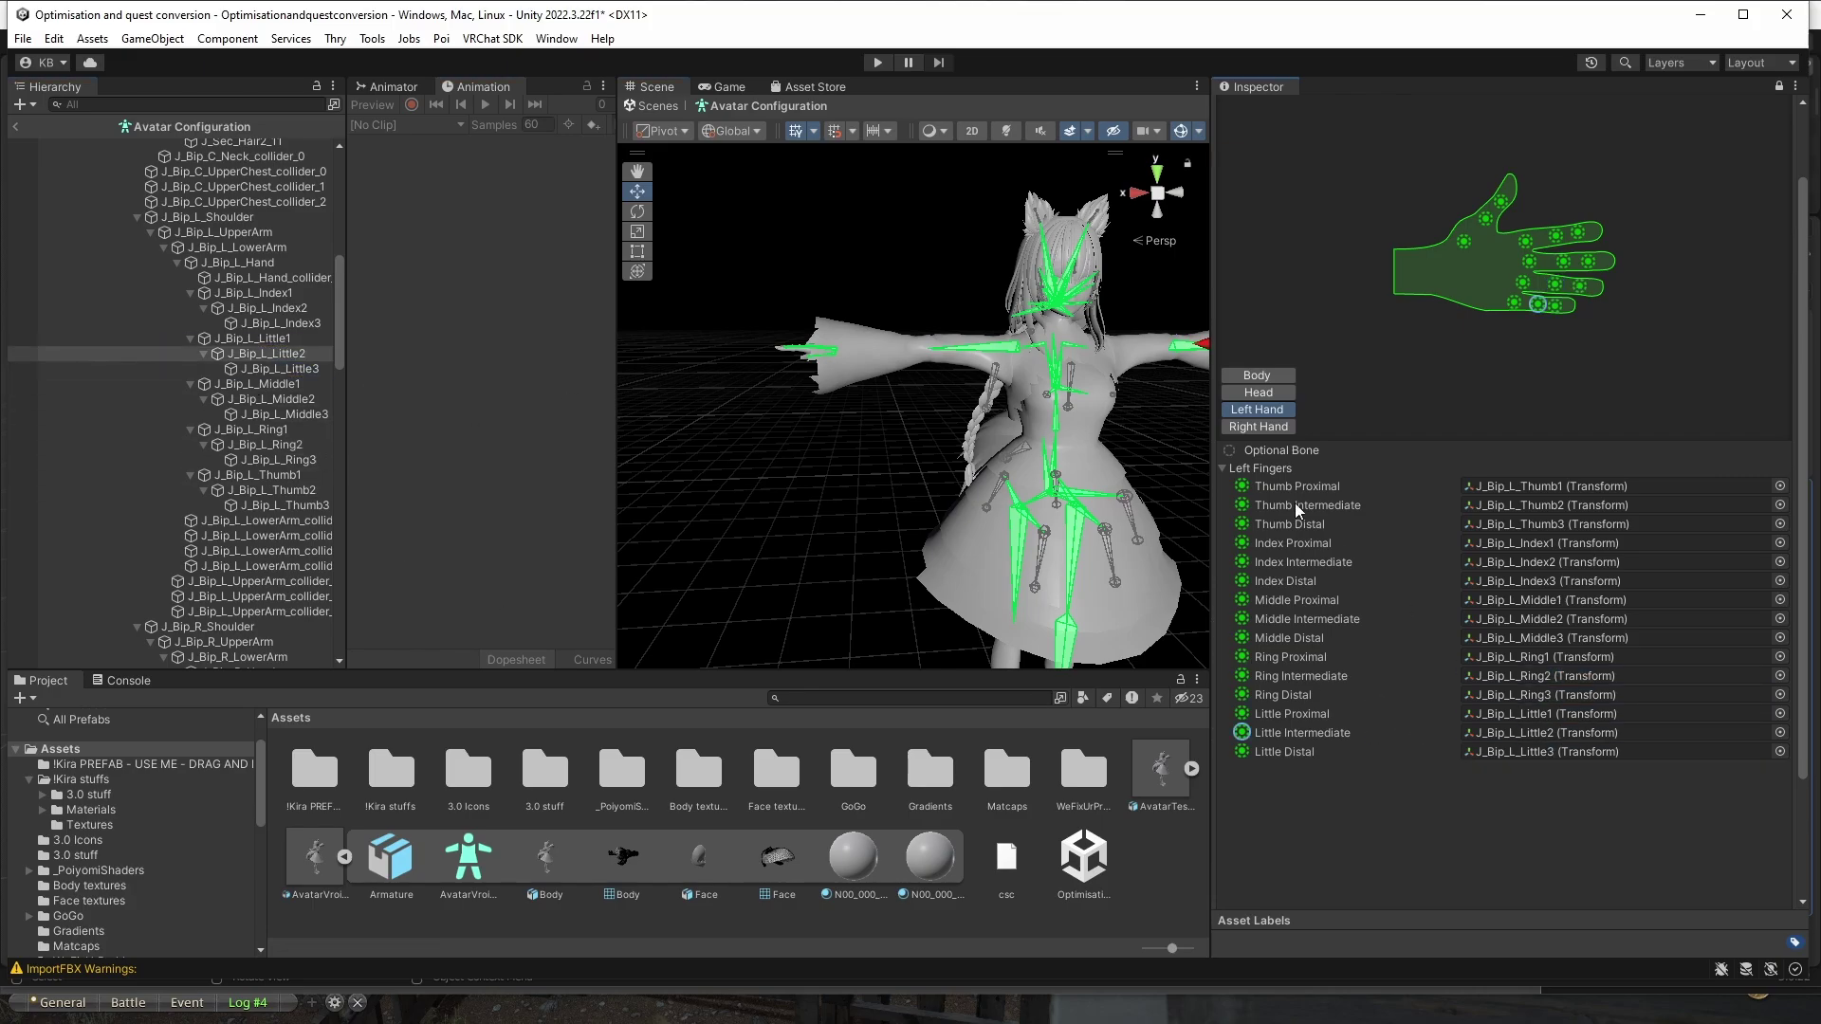
# Check the bone assignments in the right-hand mapping and the head mapping.
pyautogui.click(1262, 429)
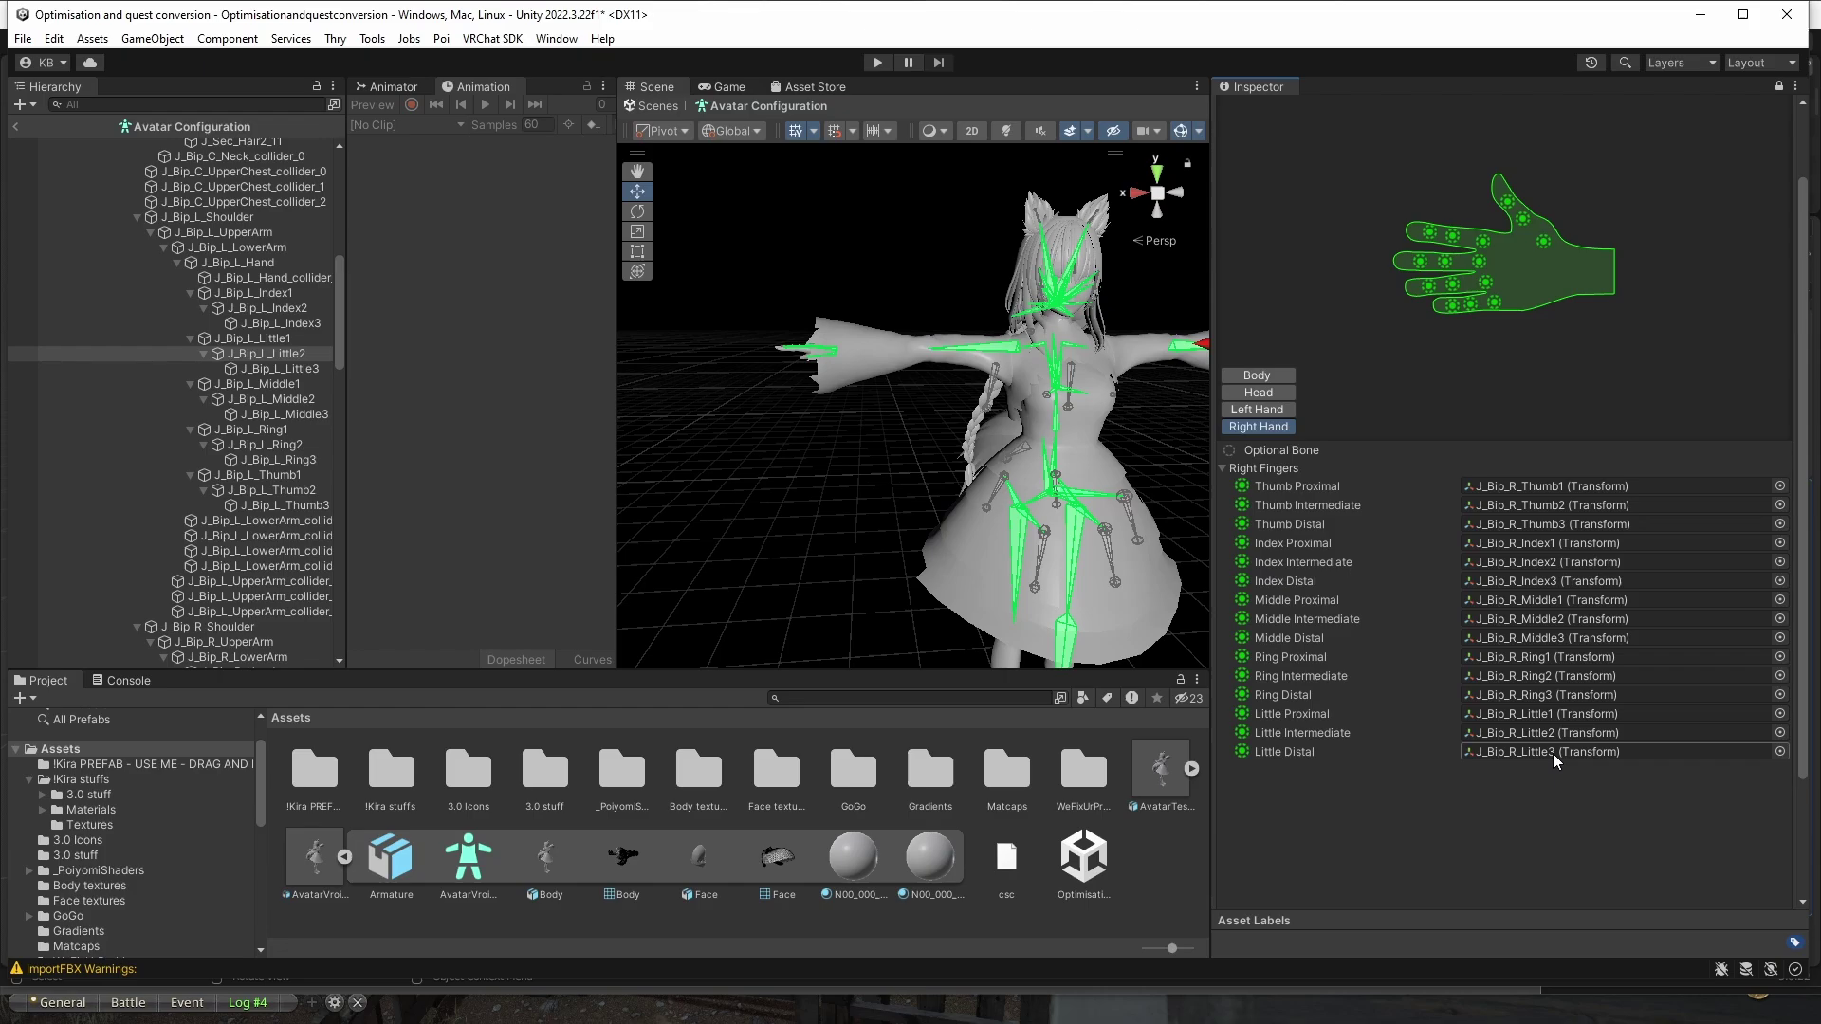
pyautogui.click(1254, 394)
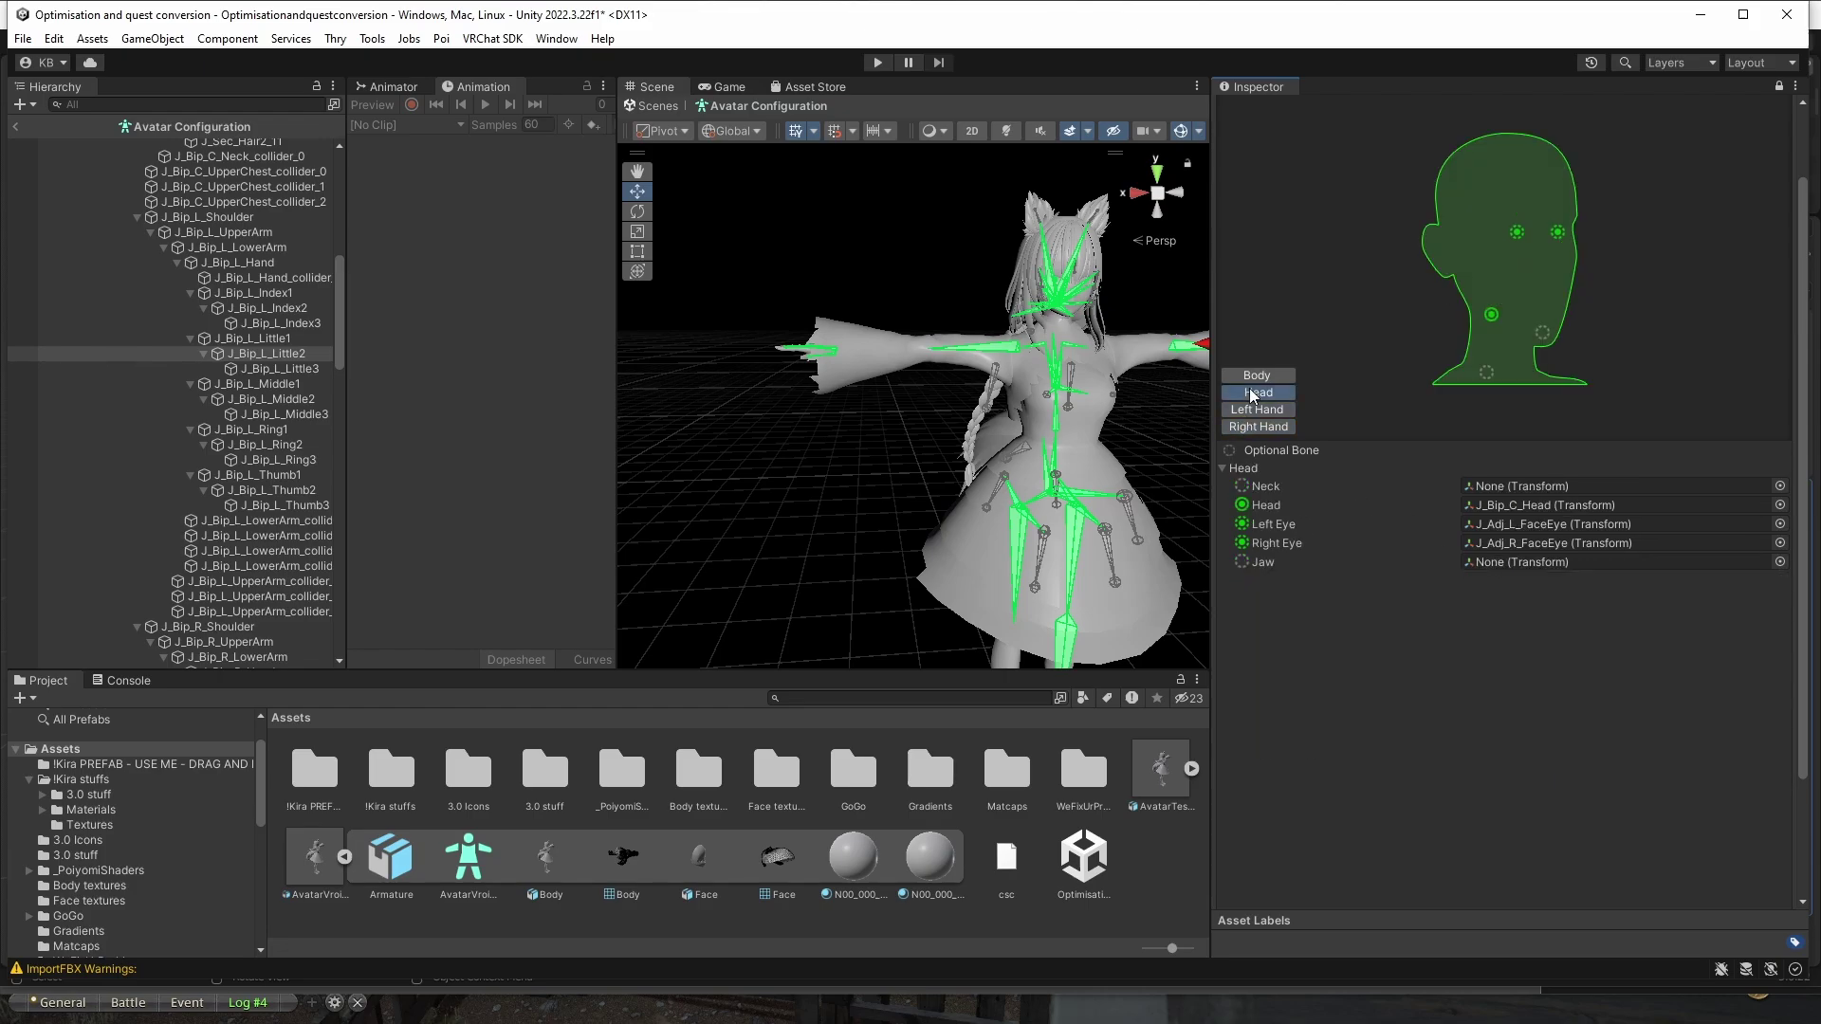
# Assign J_Bip_C_Neck as the Neck bone in the head mapping.
pyautogui.click(1252, 378)
pyautogui.click(1287, 391)
pyautogui.click(1375, 509)
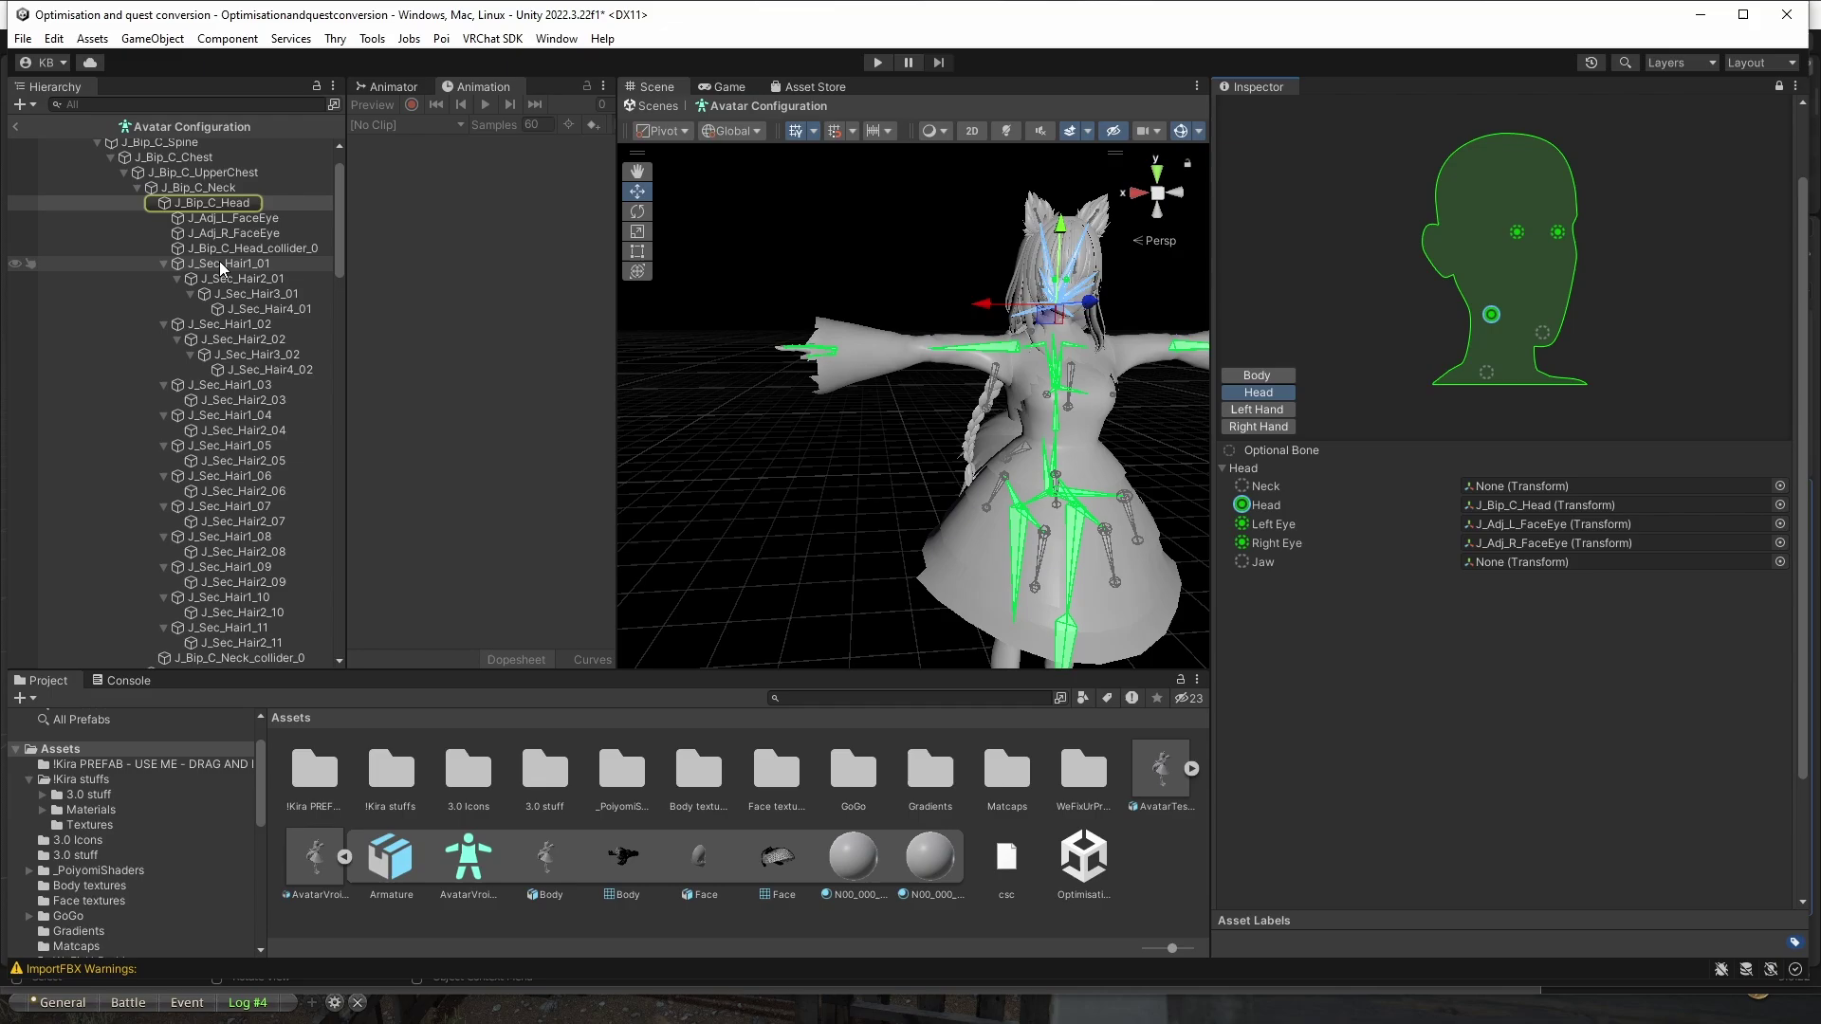
pyautogui.moveTo(199, 187); pyautogui.dragTo(1536, 487)
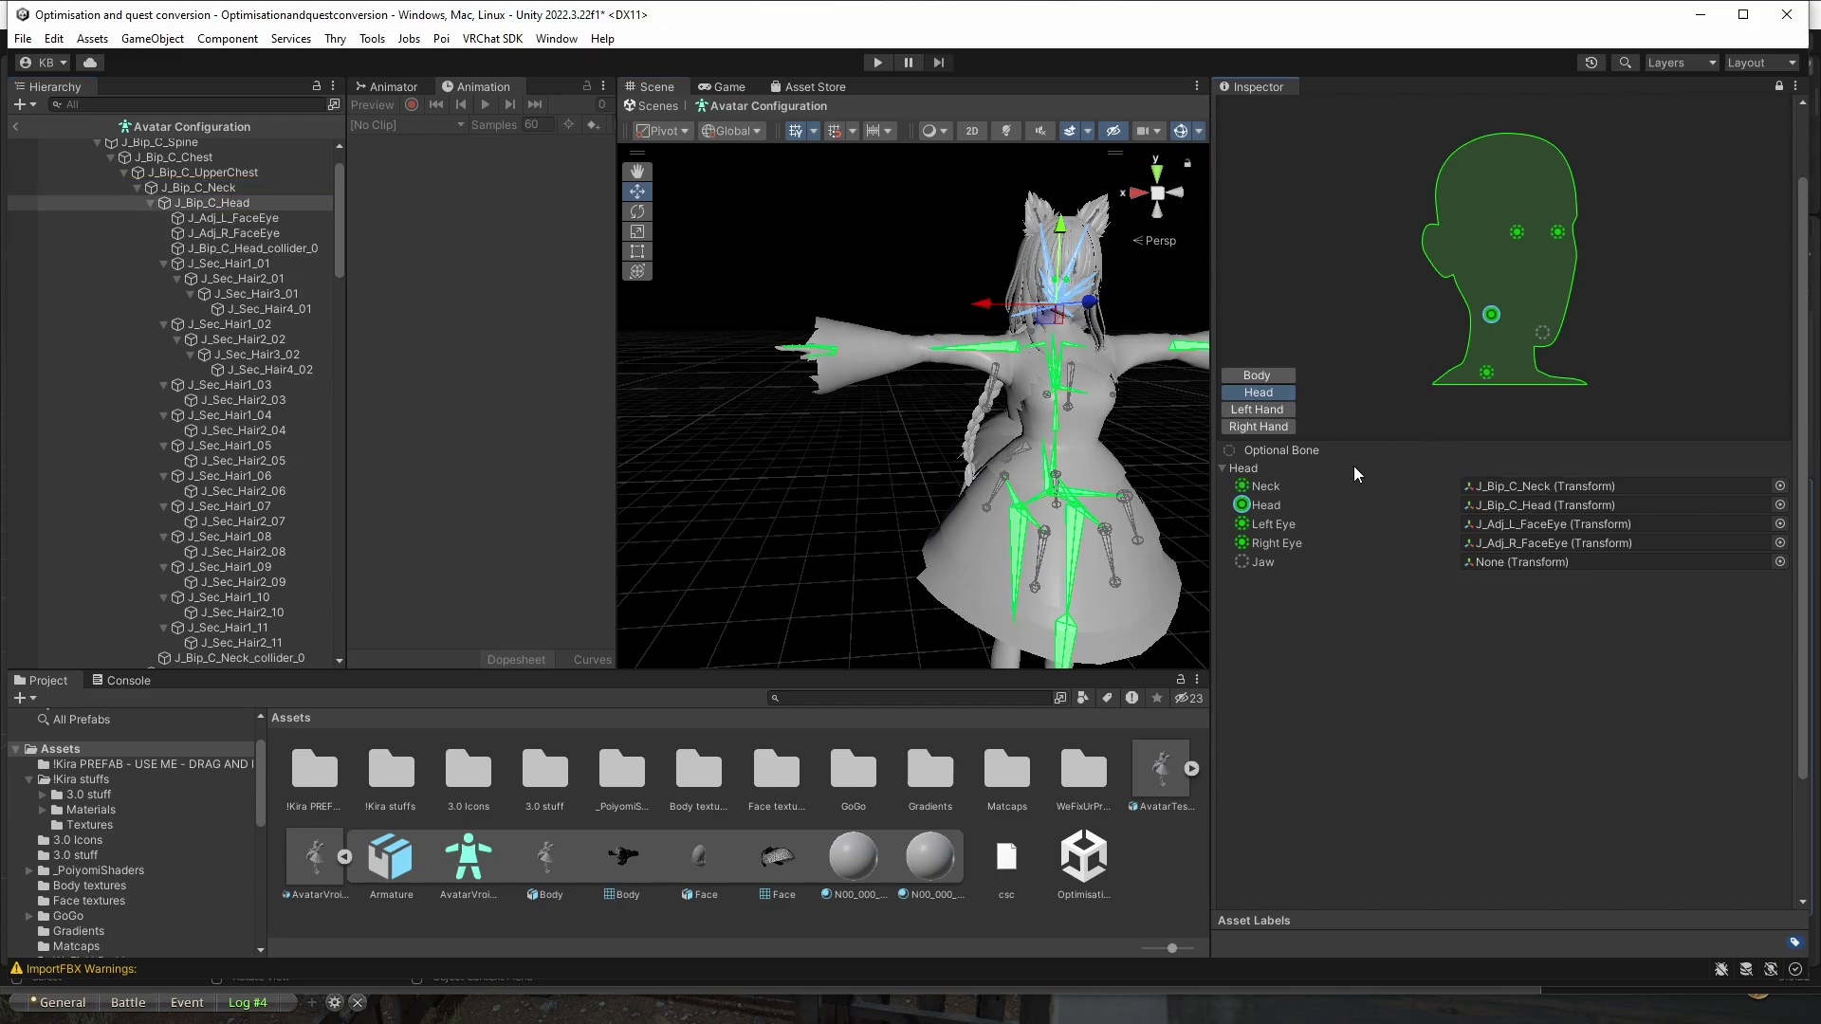
# Check the body bone mapping and finish the avatar configuration, keeping the changes.
pyautogui.click(1250, 376)
pyautogui.scroll(-3, 1376, 607)
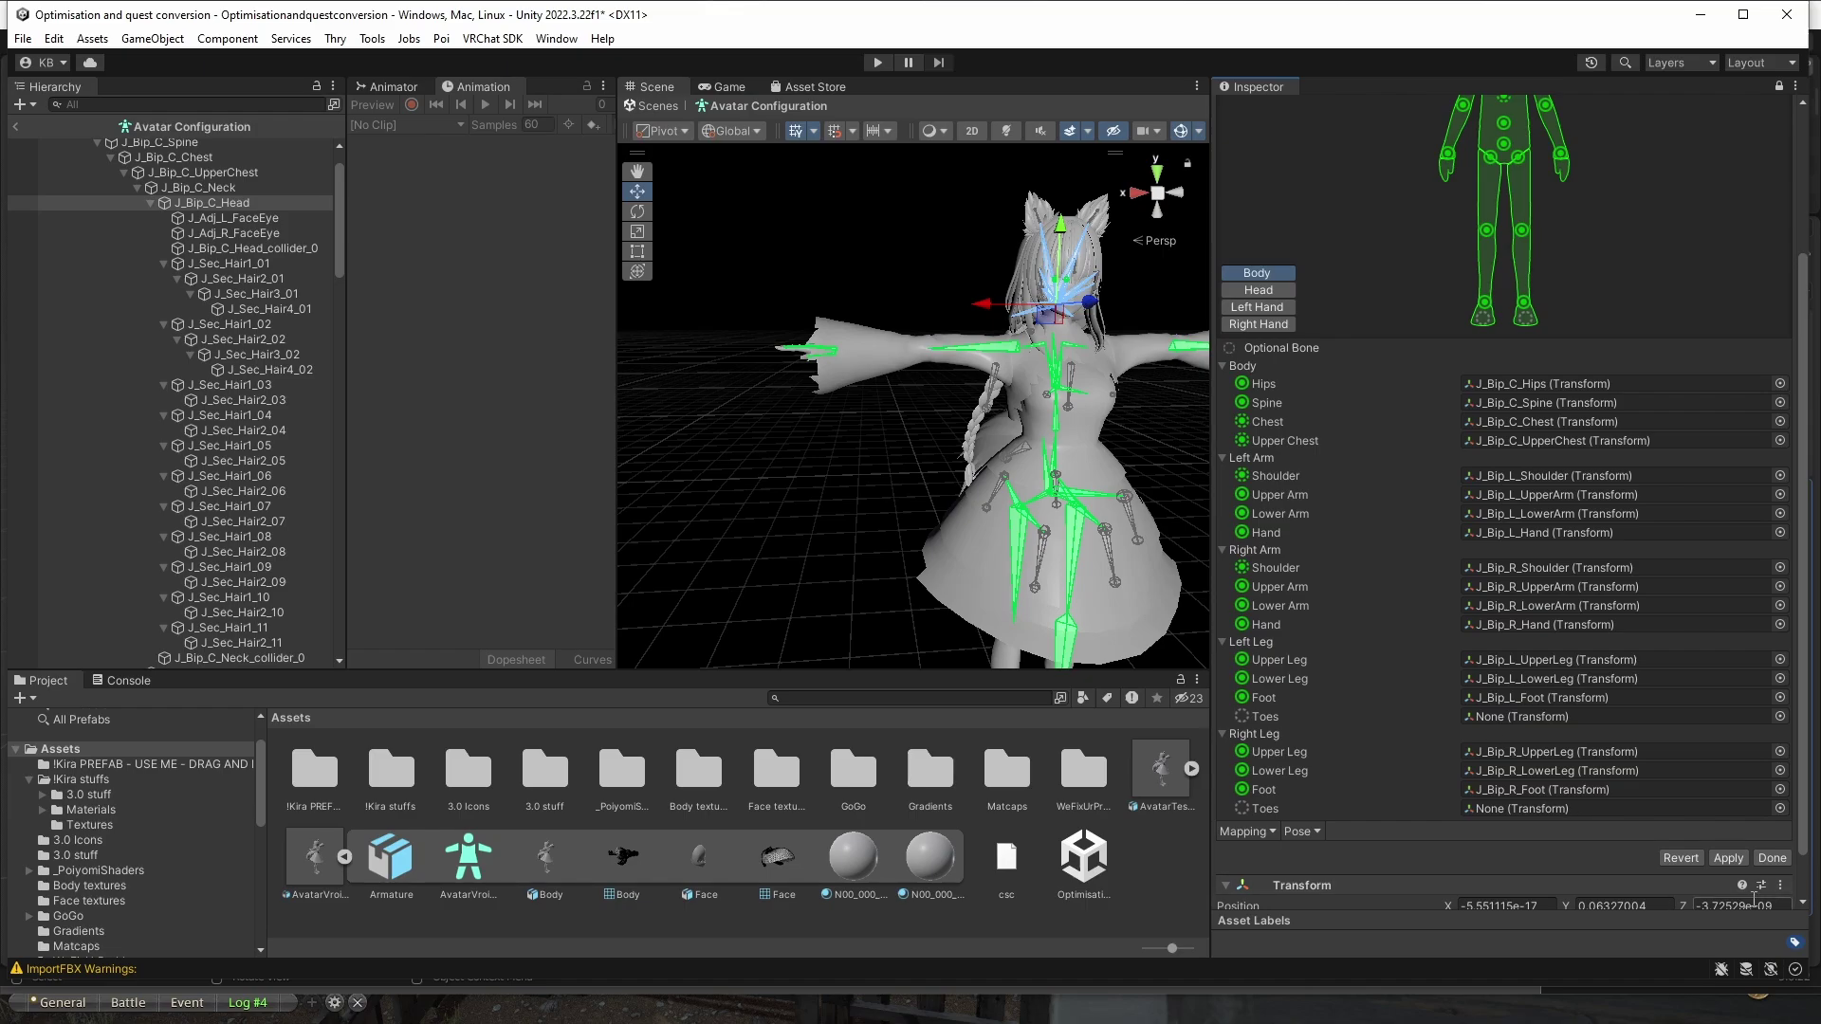
pyautogui.moveTo(1030, 541); pyautogui.dragTo(992, 503, button='middle')
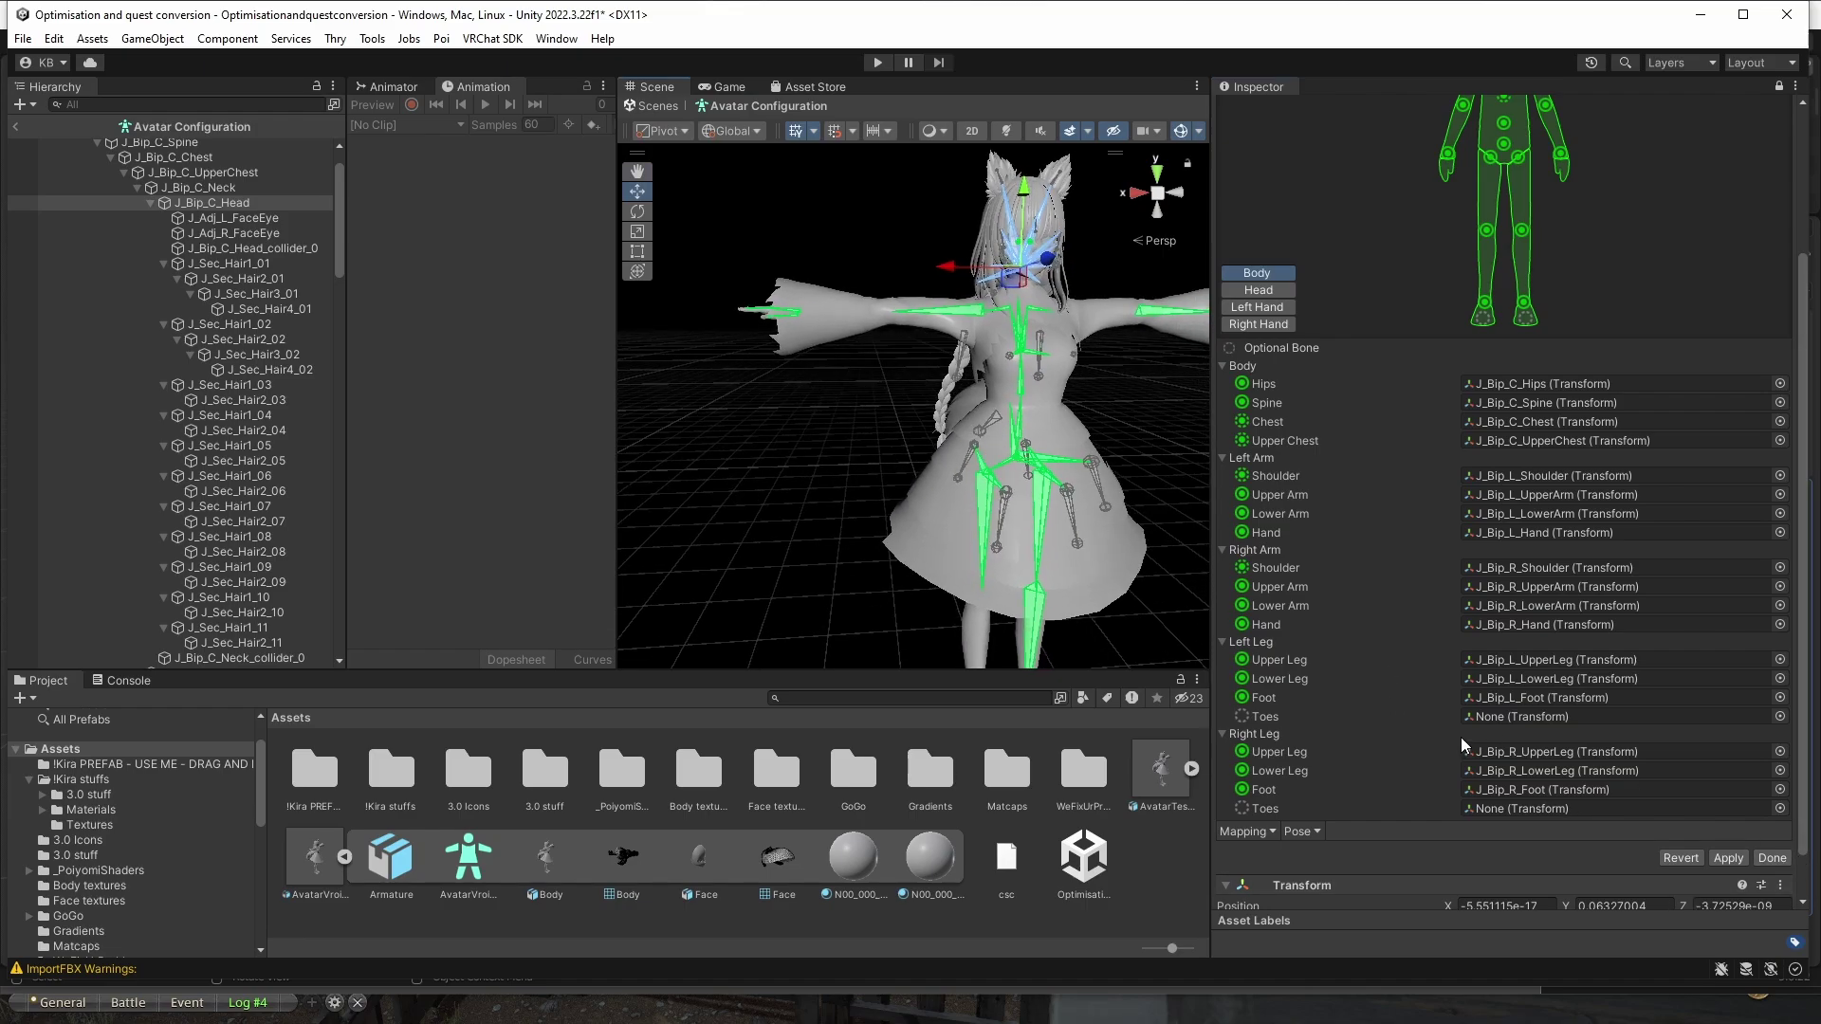
pyautogui.click(1772, 858)
pyautogui.click(960, 553)
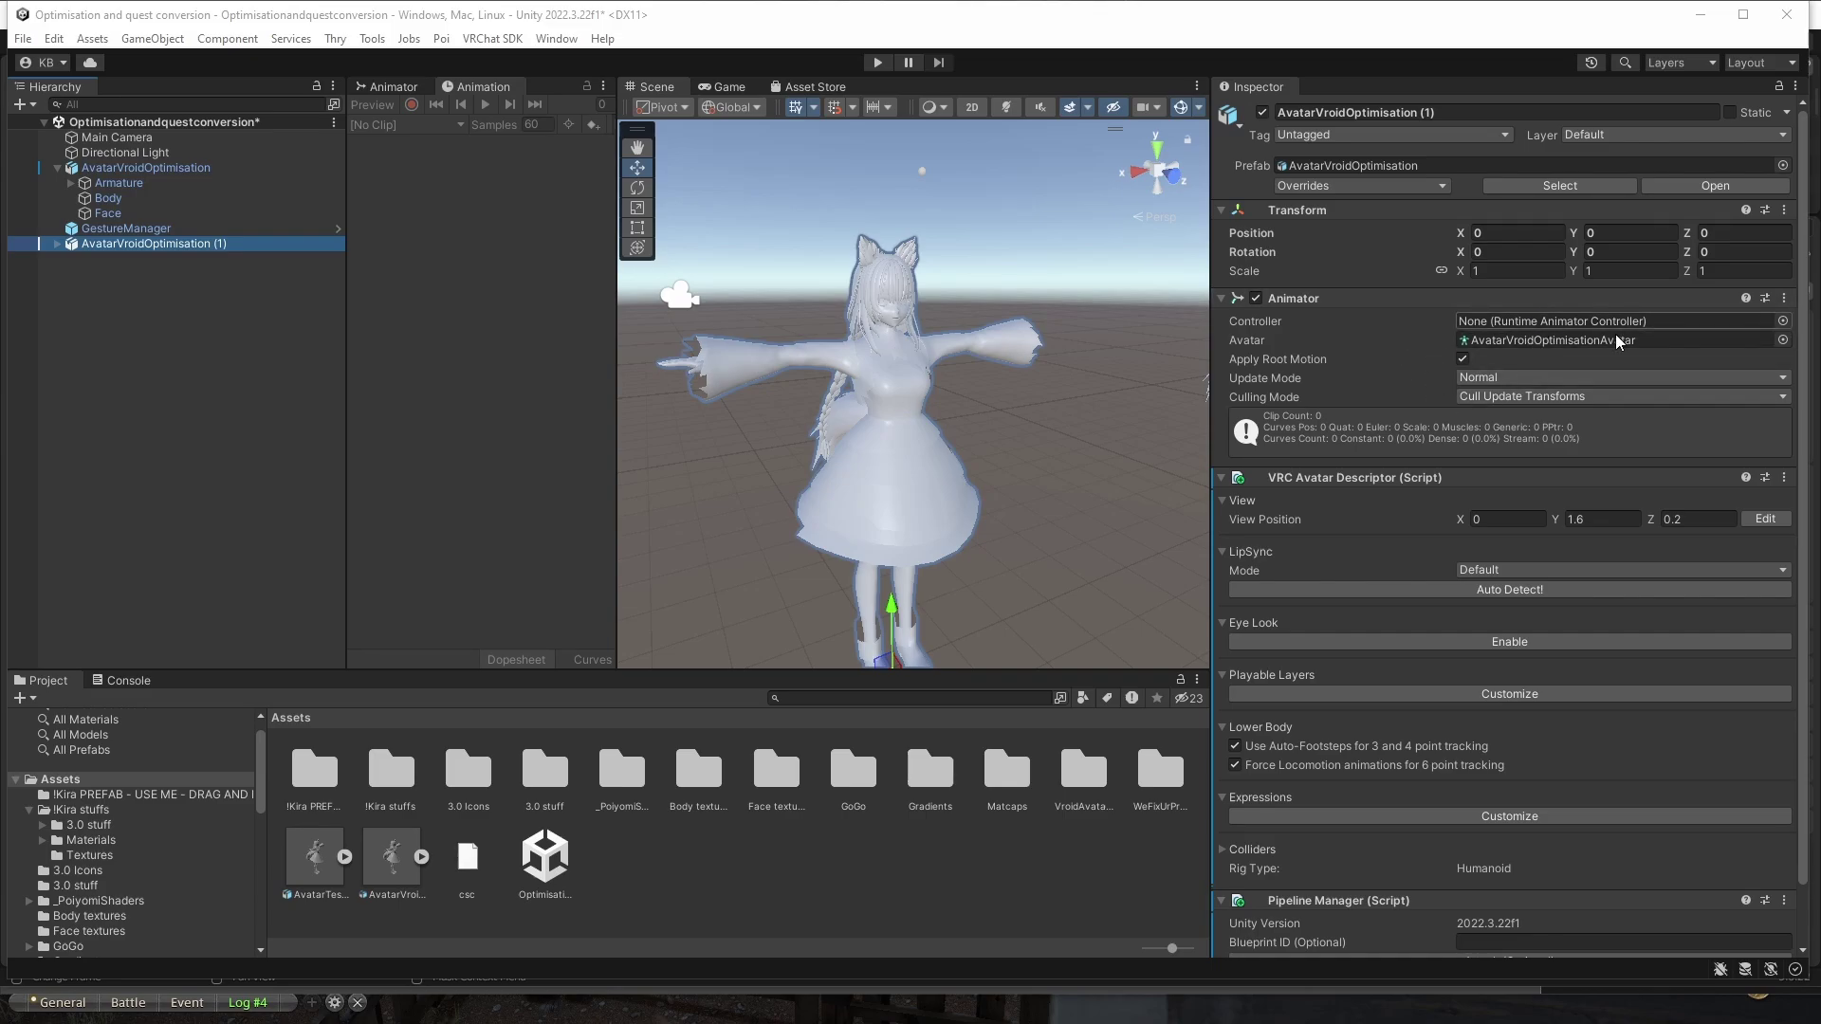
# Assign the avatar asset from the AvatarVroidOptimisation model to the Animator of the AvatarVroidOptimisation object in the scene.
pyautogui.click(100, 172)
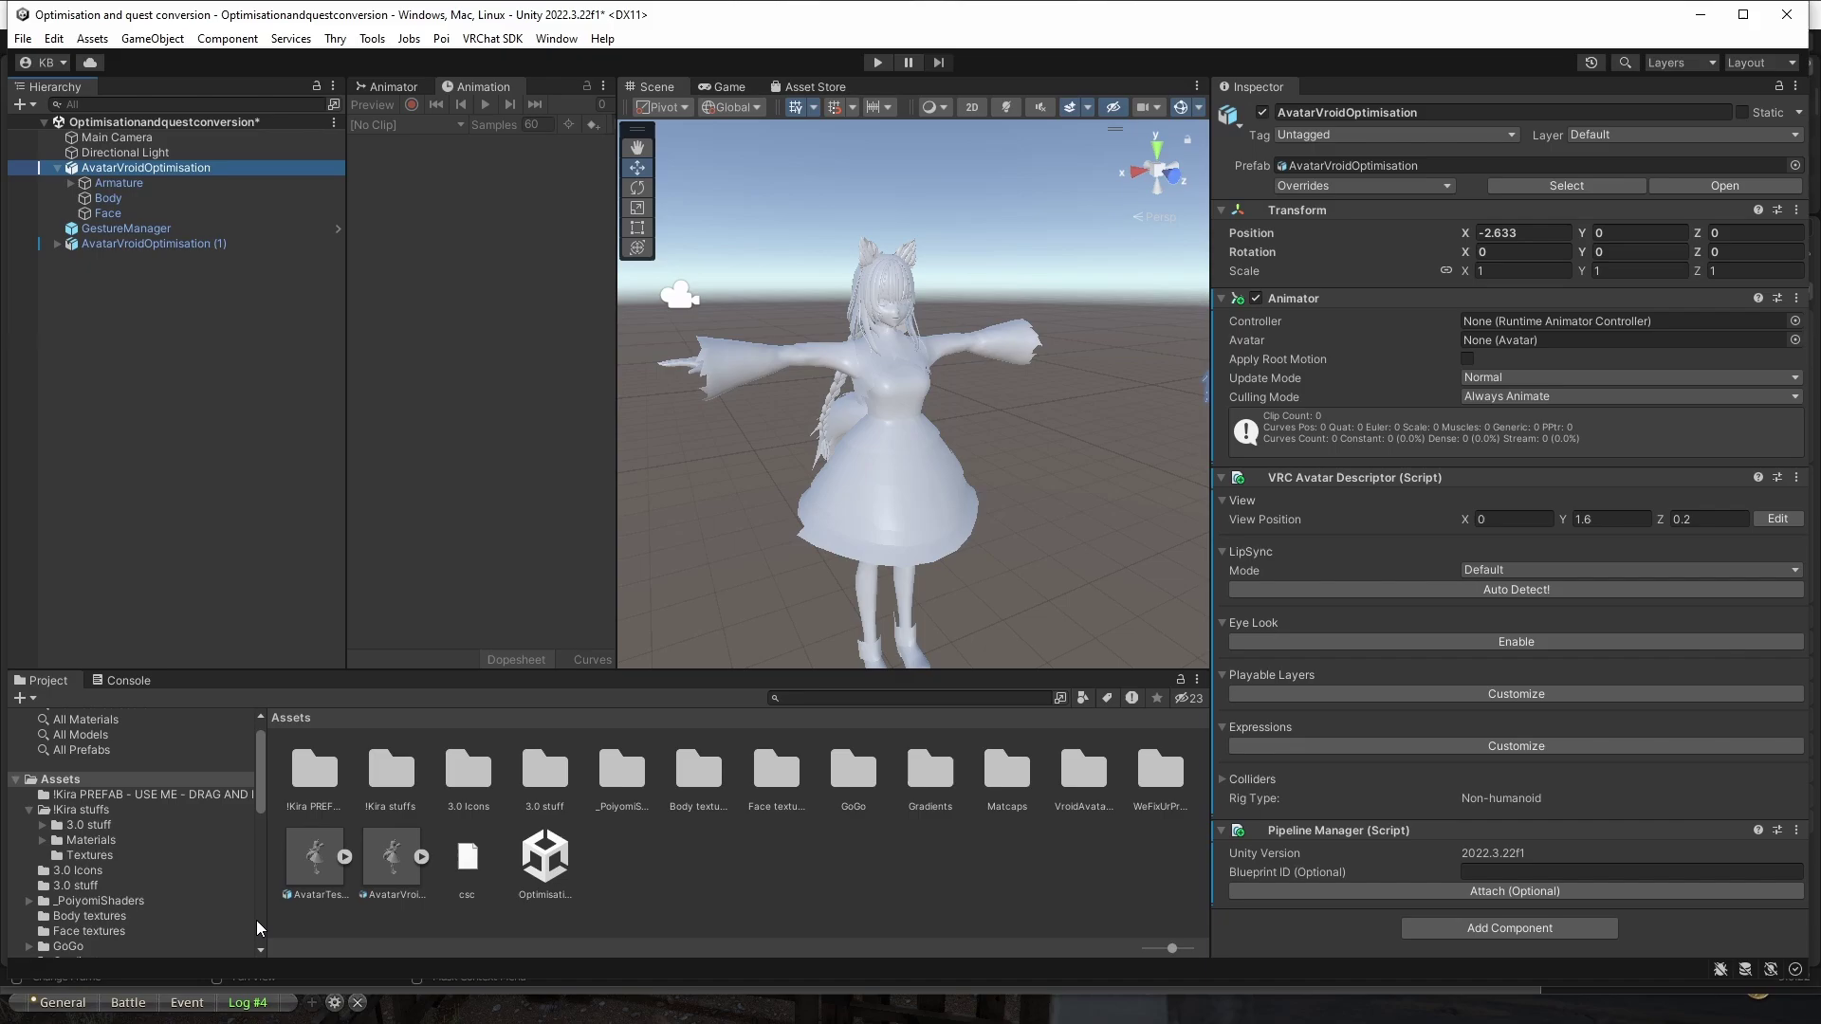
pyautogui.click(422, 858)
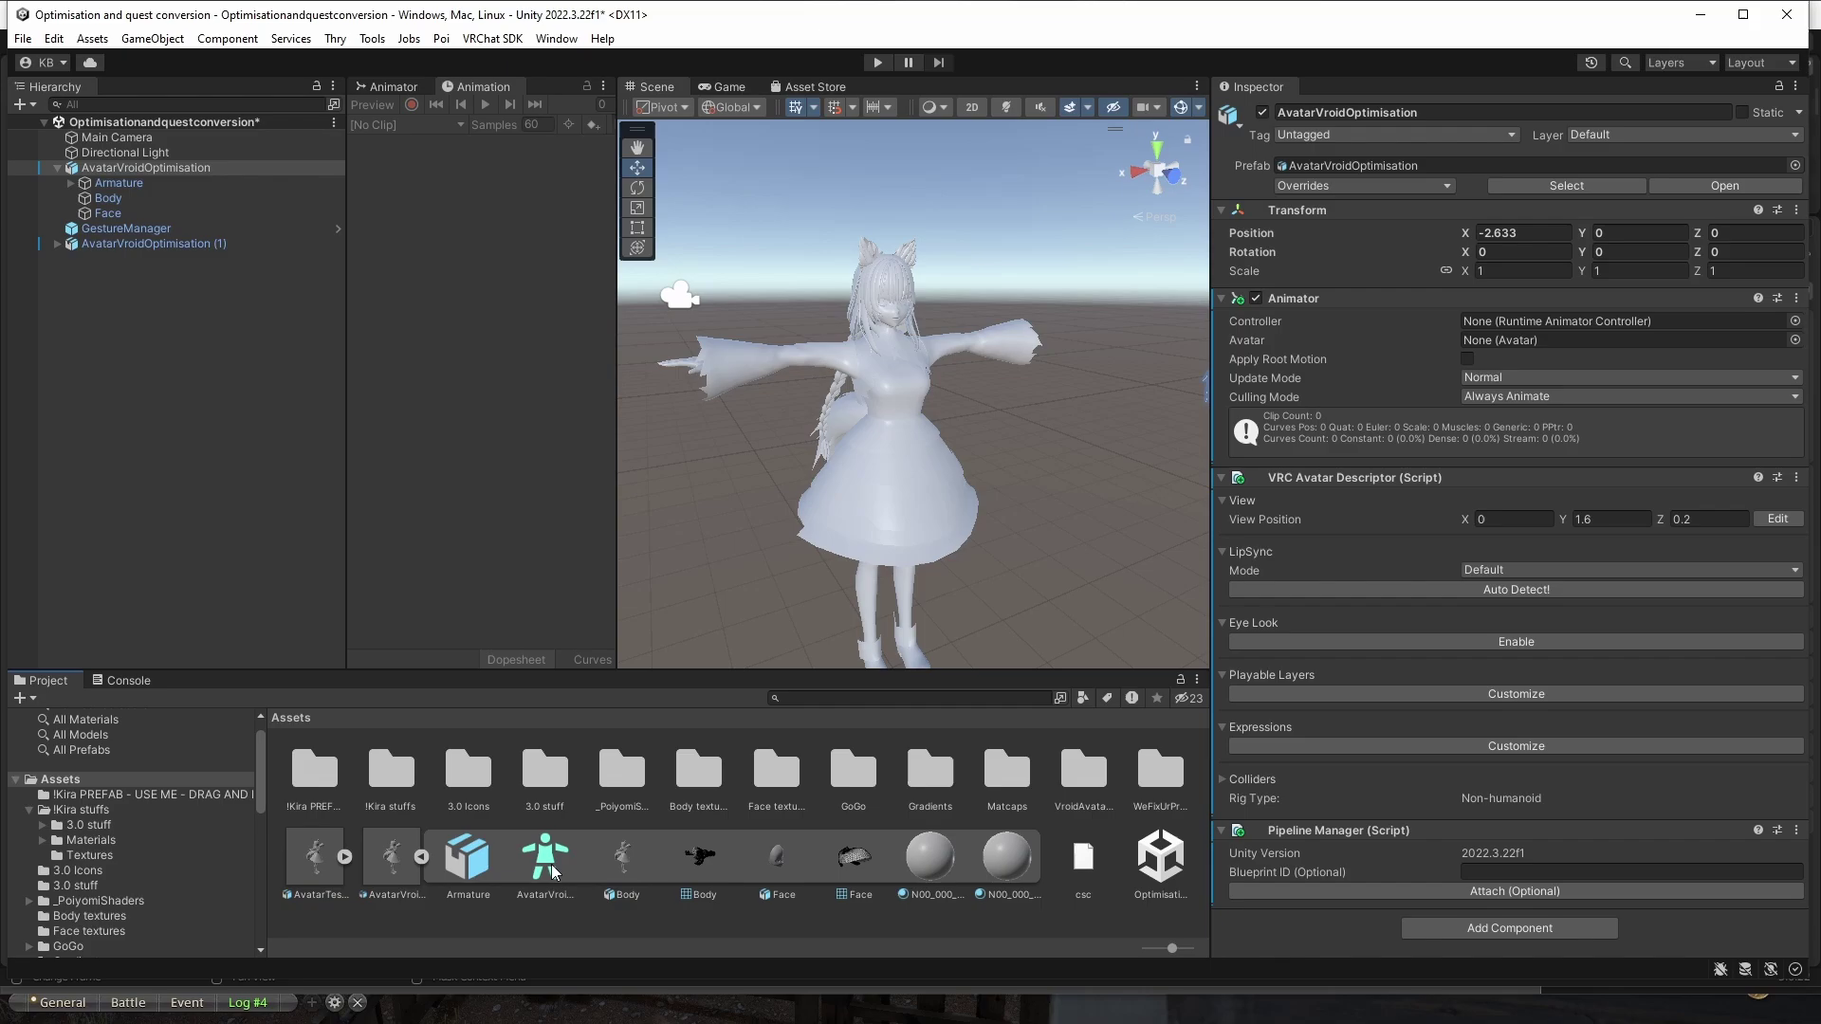
pyautogui.moveTo(551, 865); pyautogui.dragTo(1021, 550)
pyautogui.moveTo(1425, 354); pyautogui.dragTo(1494, 344)
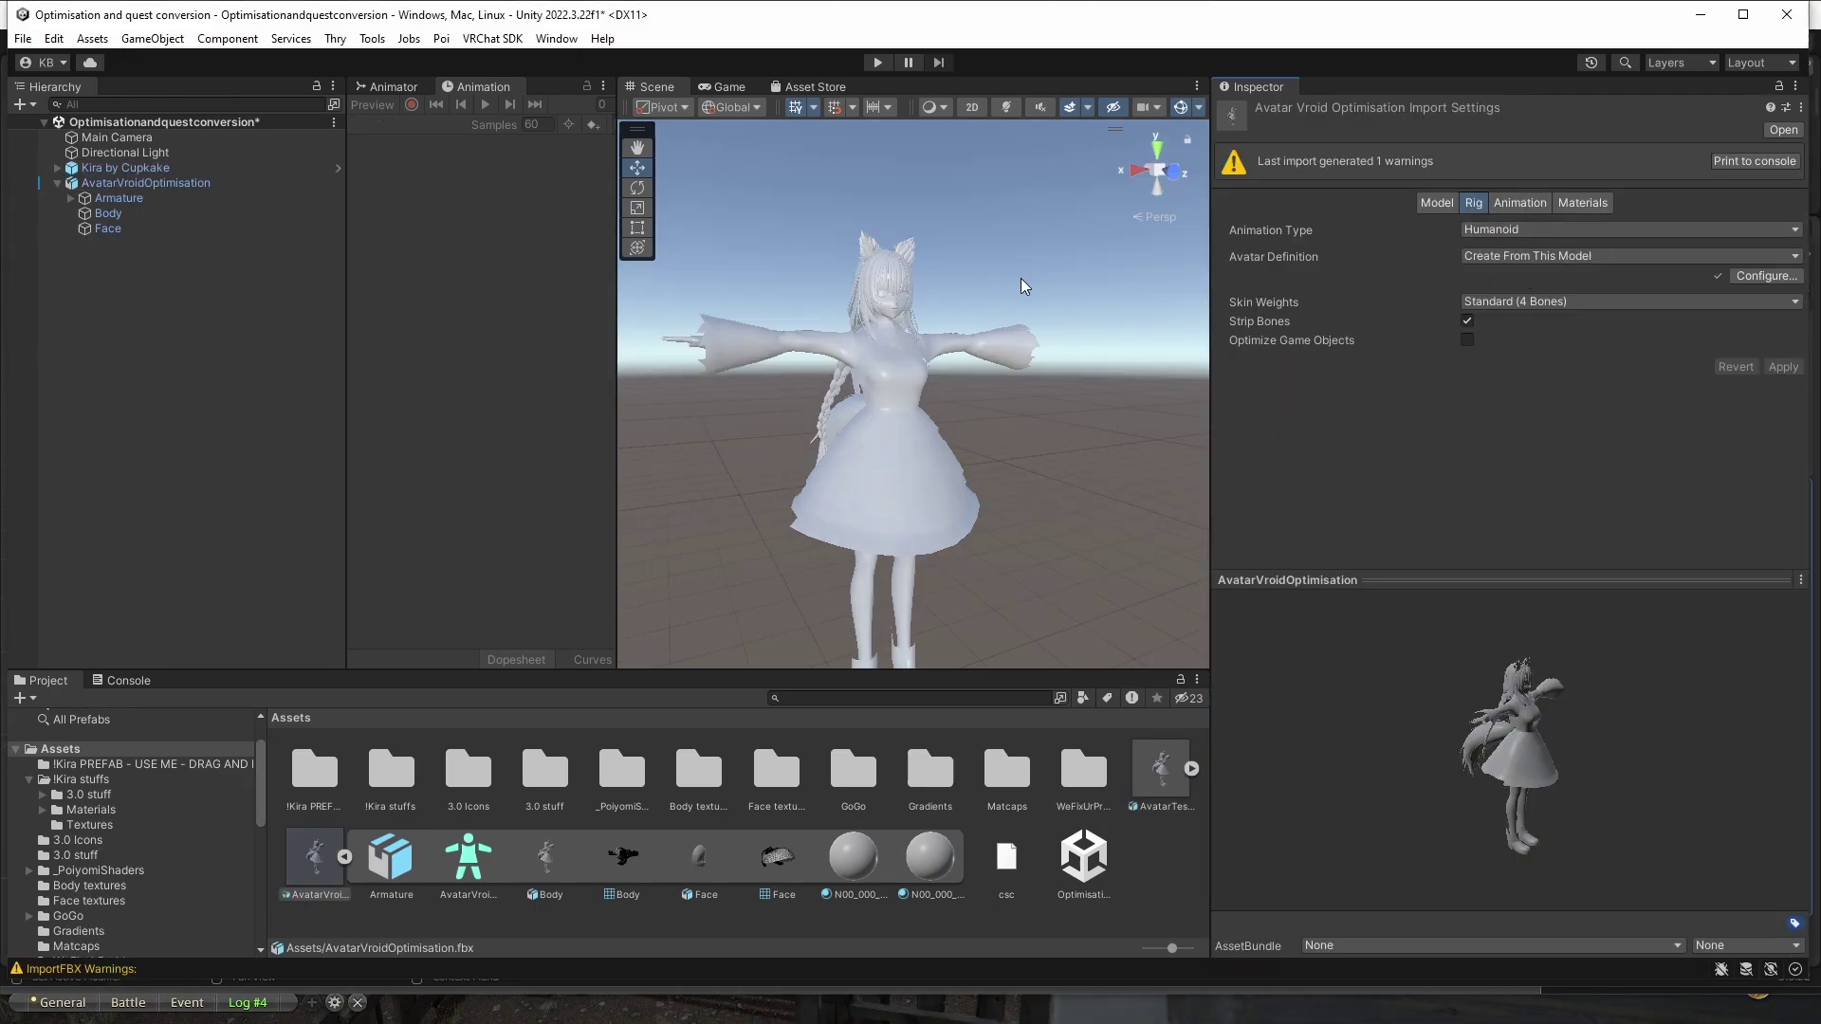
# Create a folder named VroidAvatarOptimisation in the project's Assets folder.
pyautogui.click(344, 857)
pyautogui.click(596, 866)
pyautogui.rightClick(595, 866)
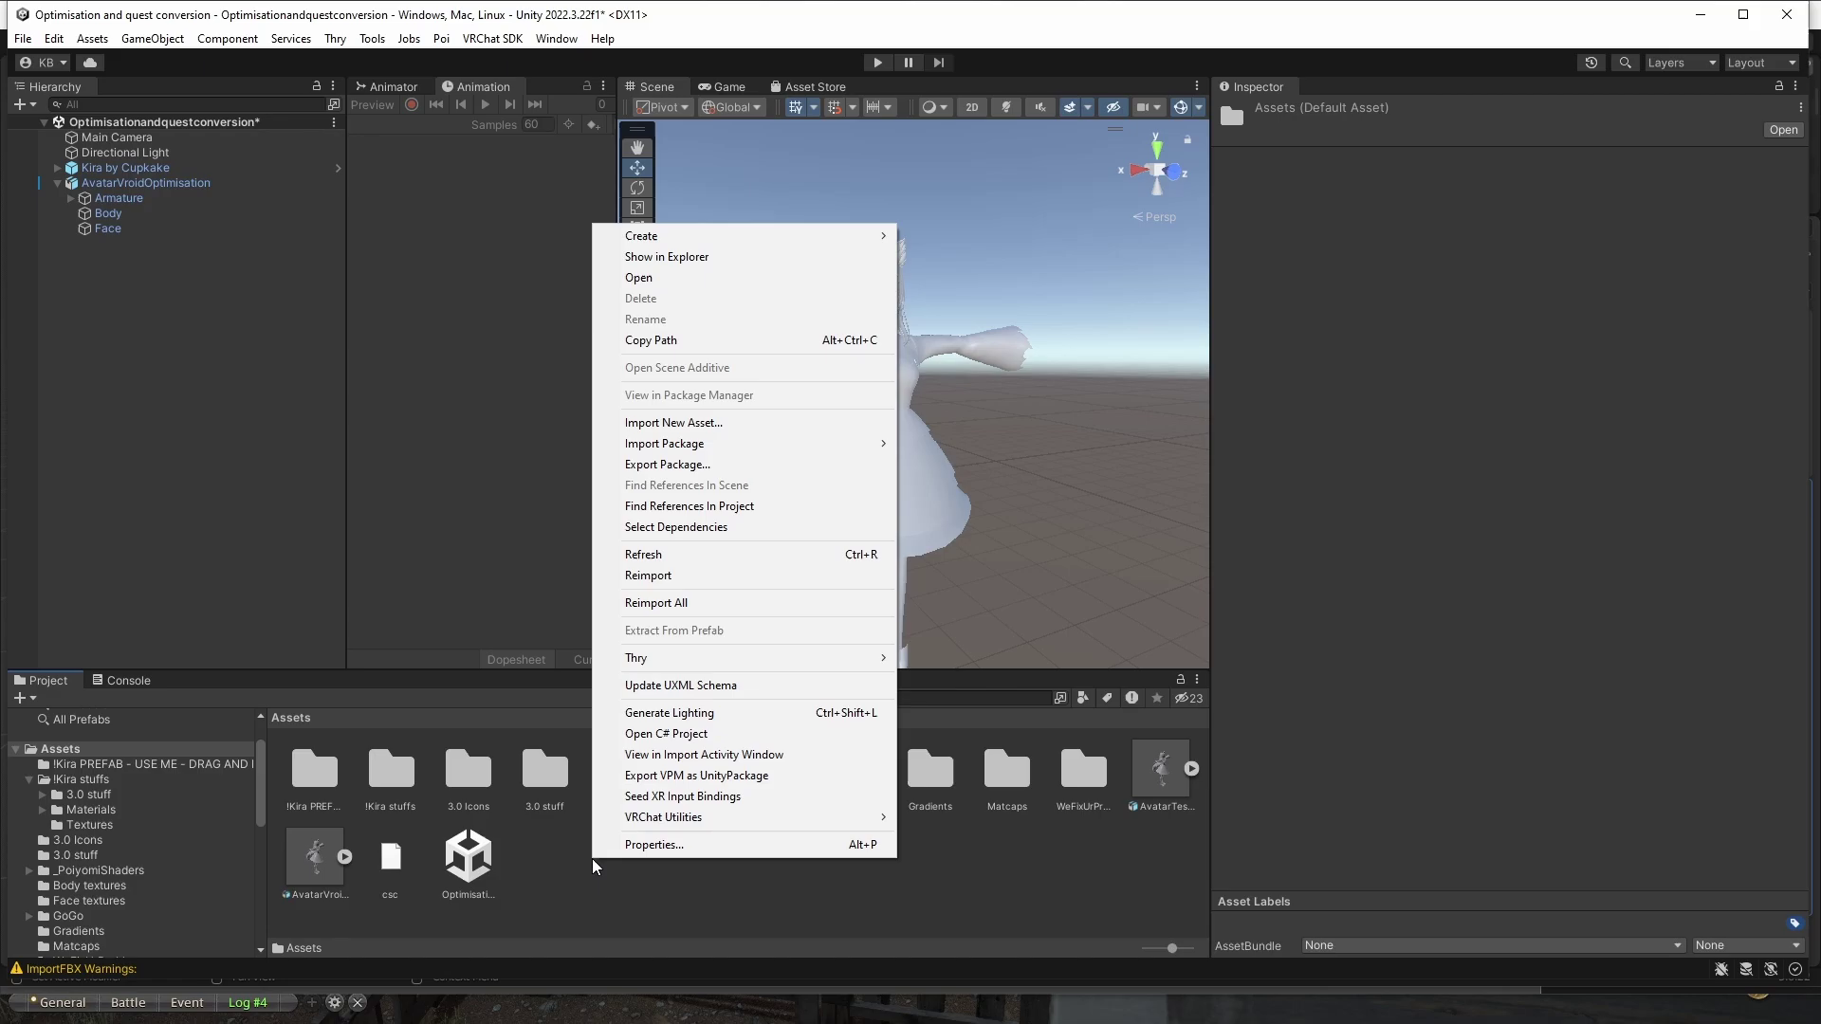
pyautogui.click(576, 865)
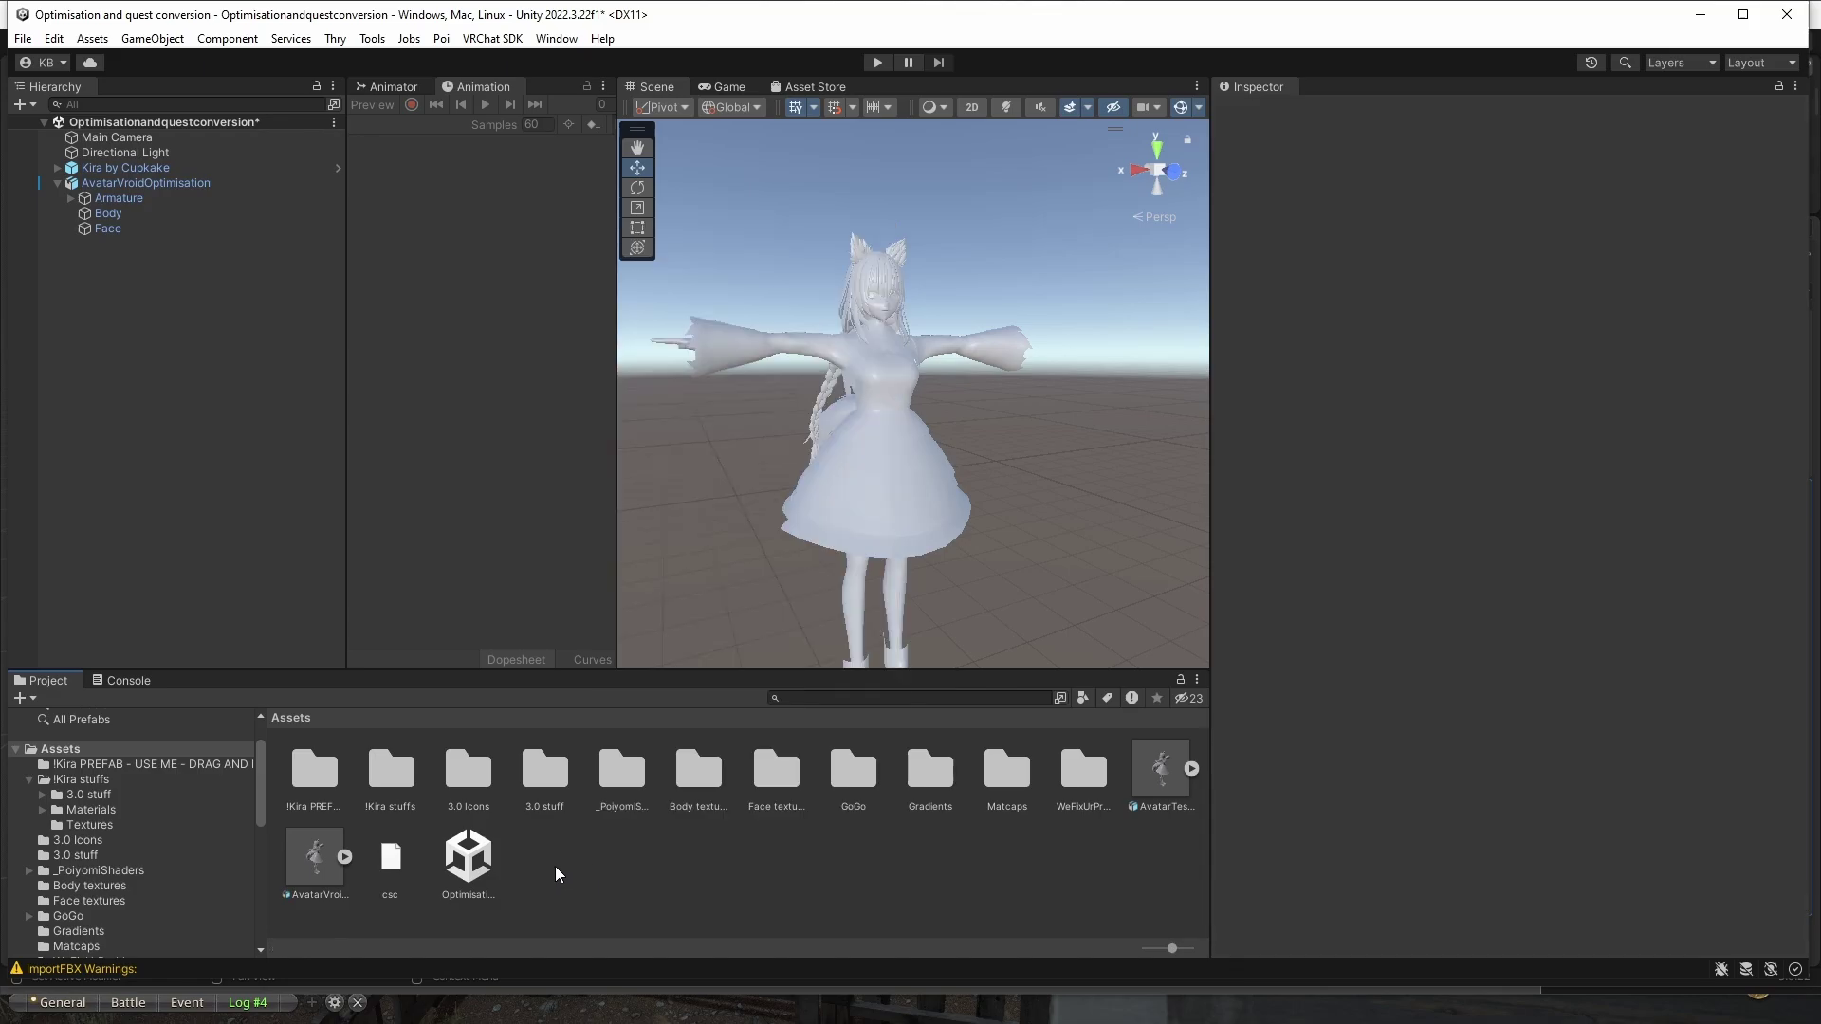
pyautogui.rightClick(547, 884)
pyautogui.moveTo(692, 258)
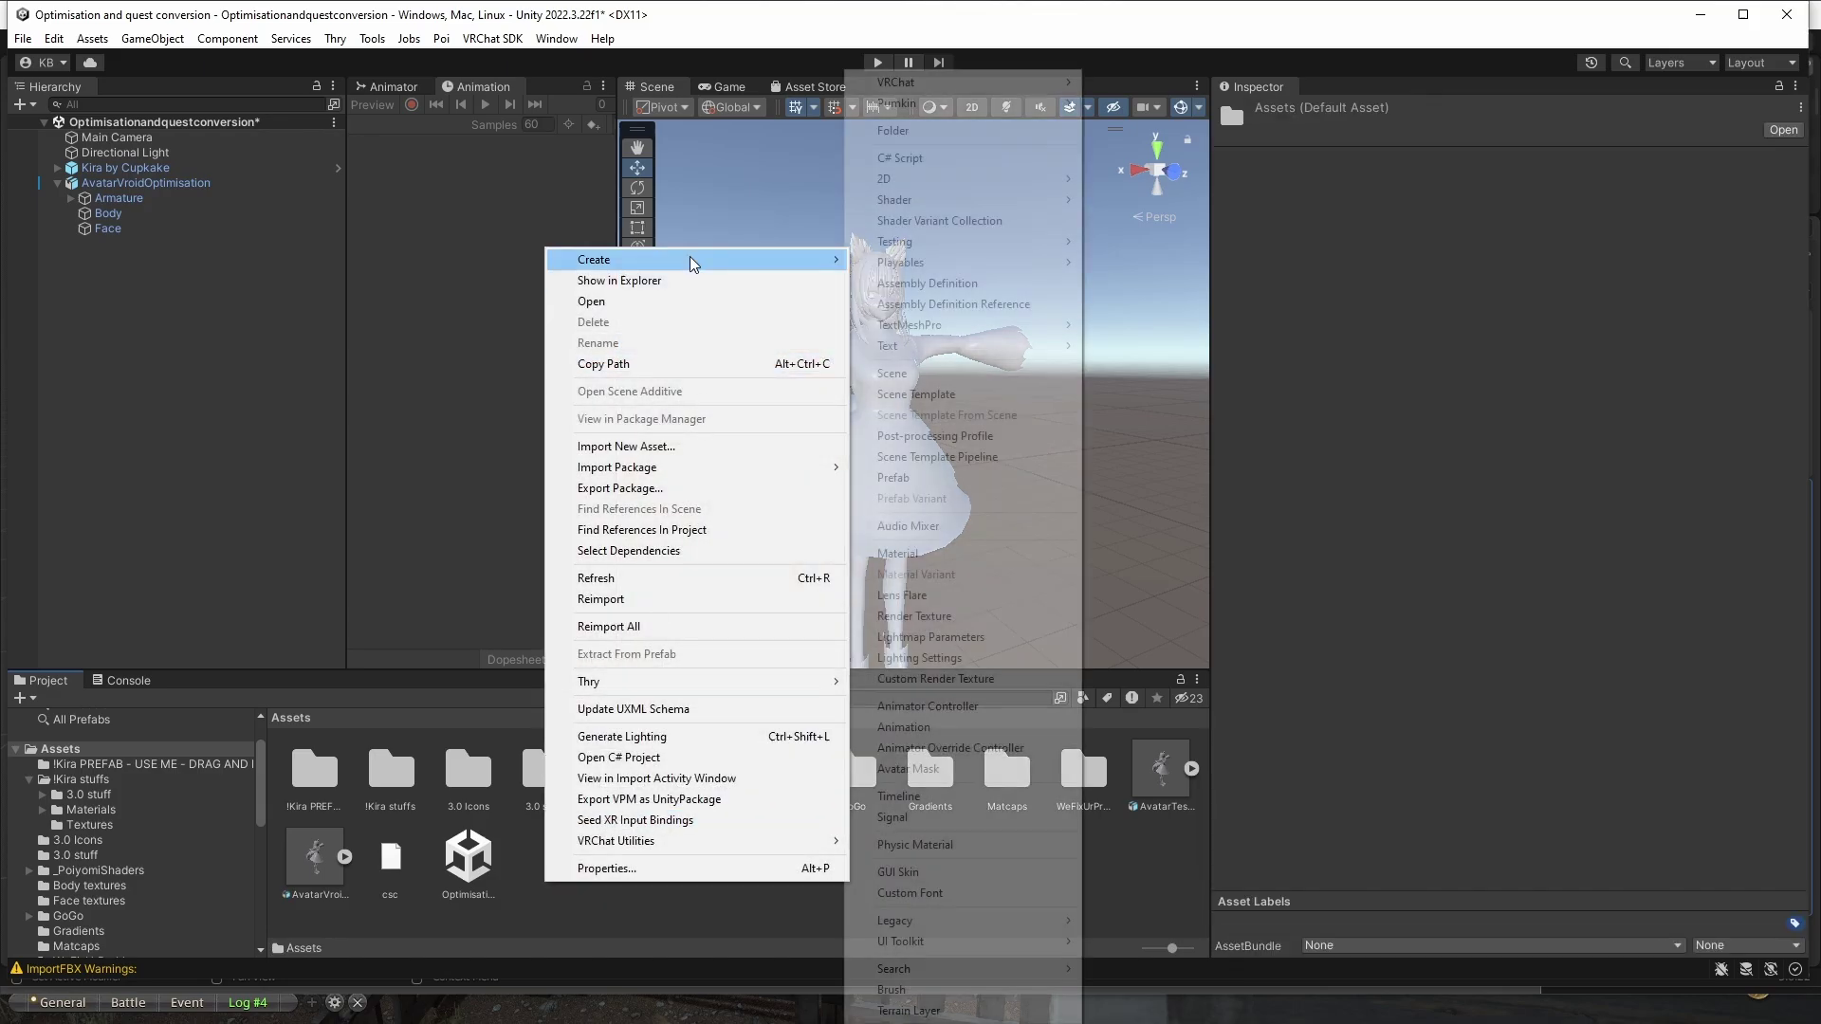
pyautogui.click(921, 131)
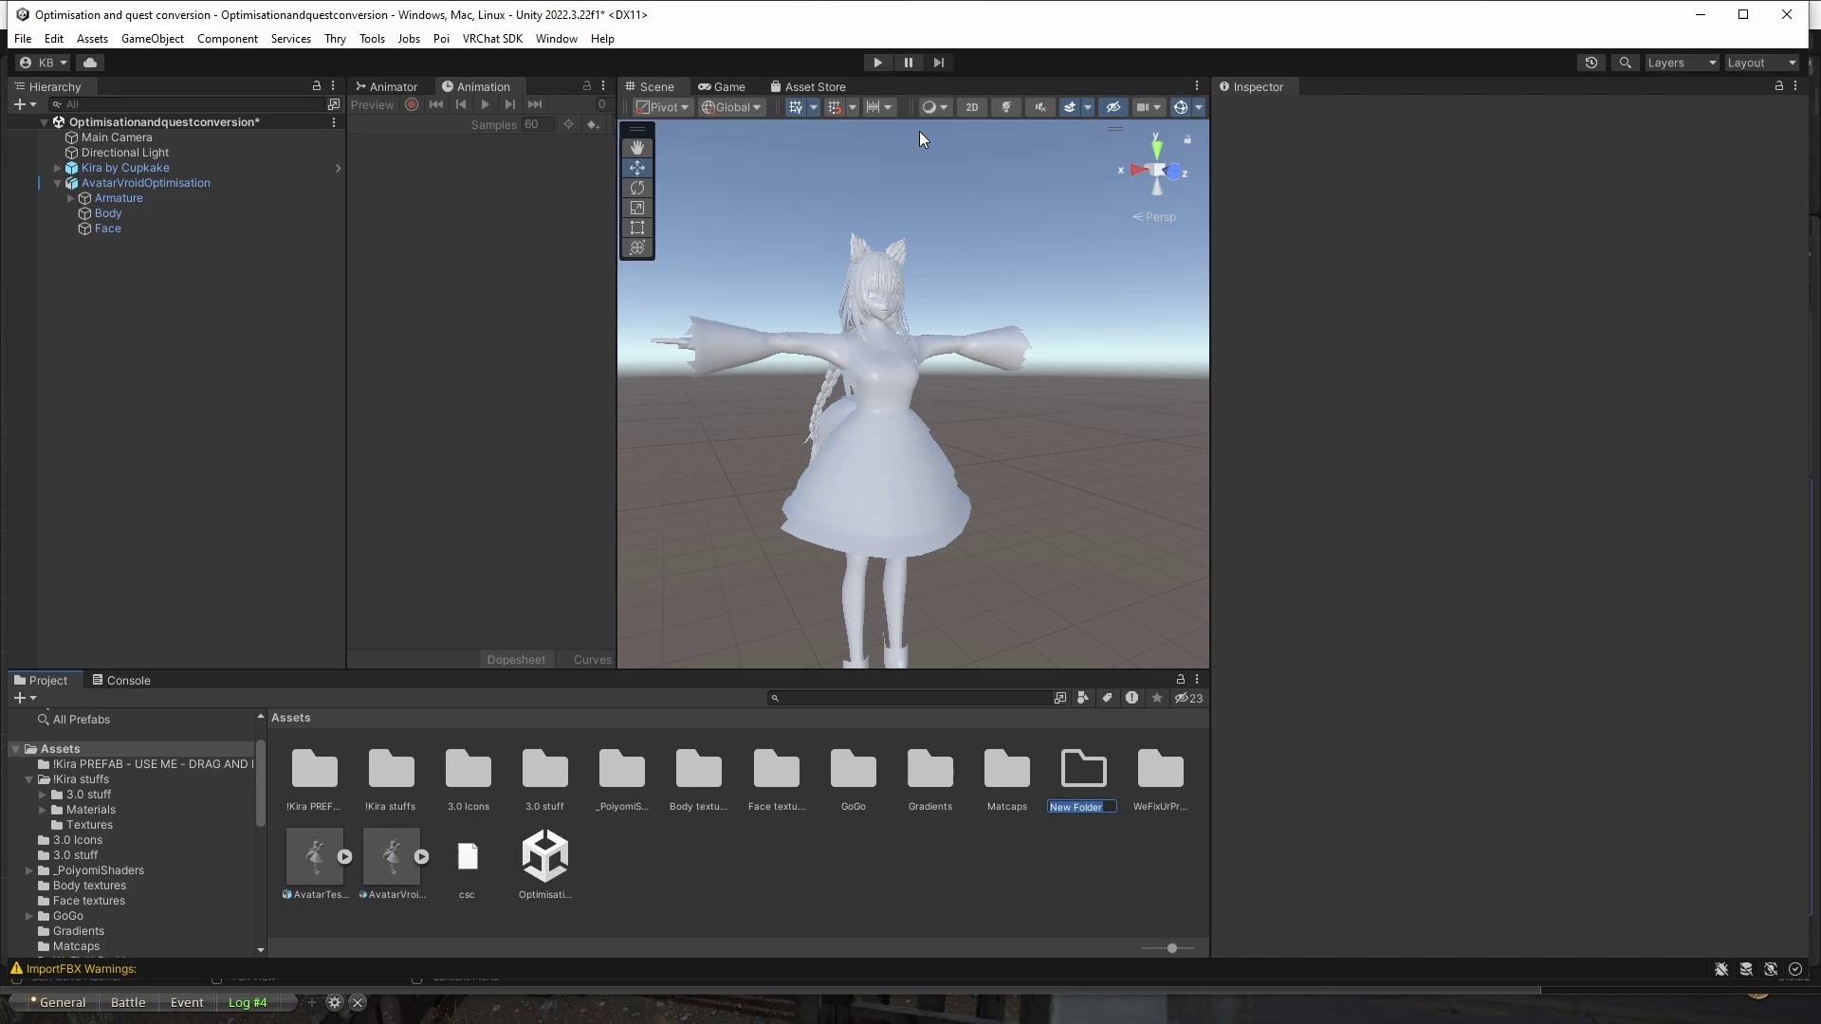
pyautogui.write('VroidAvata')
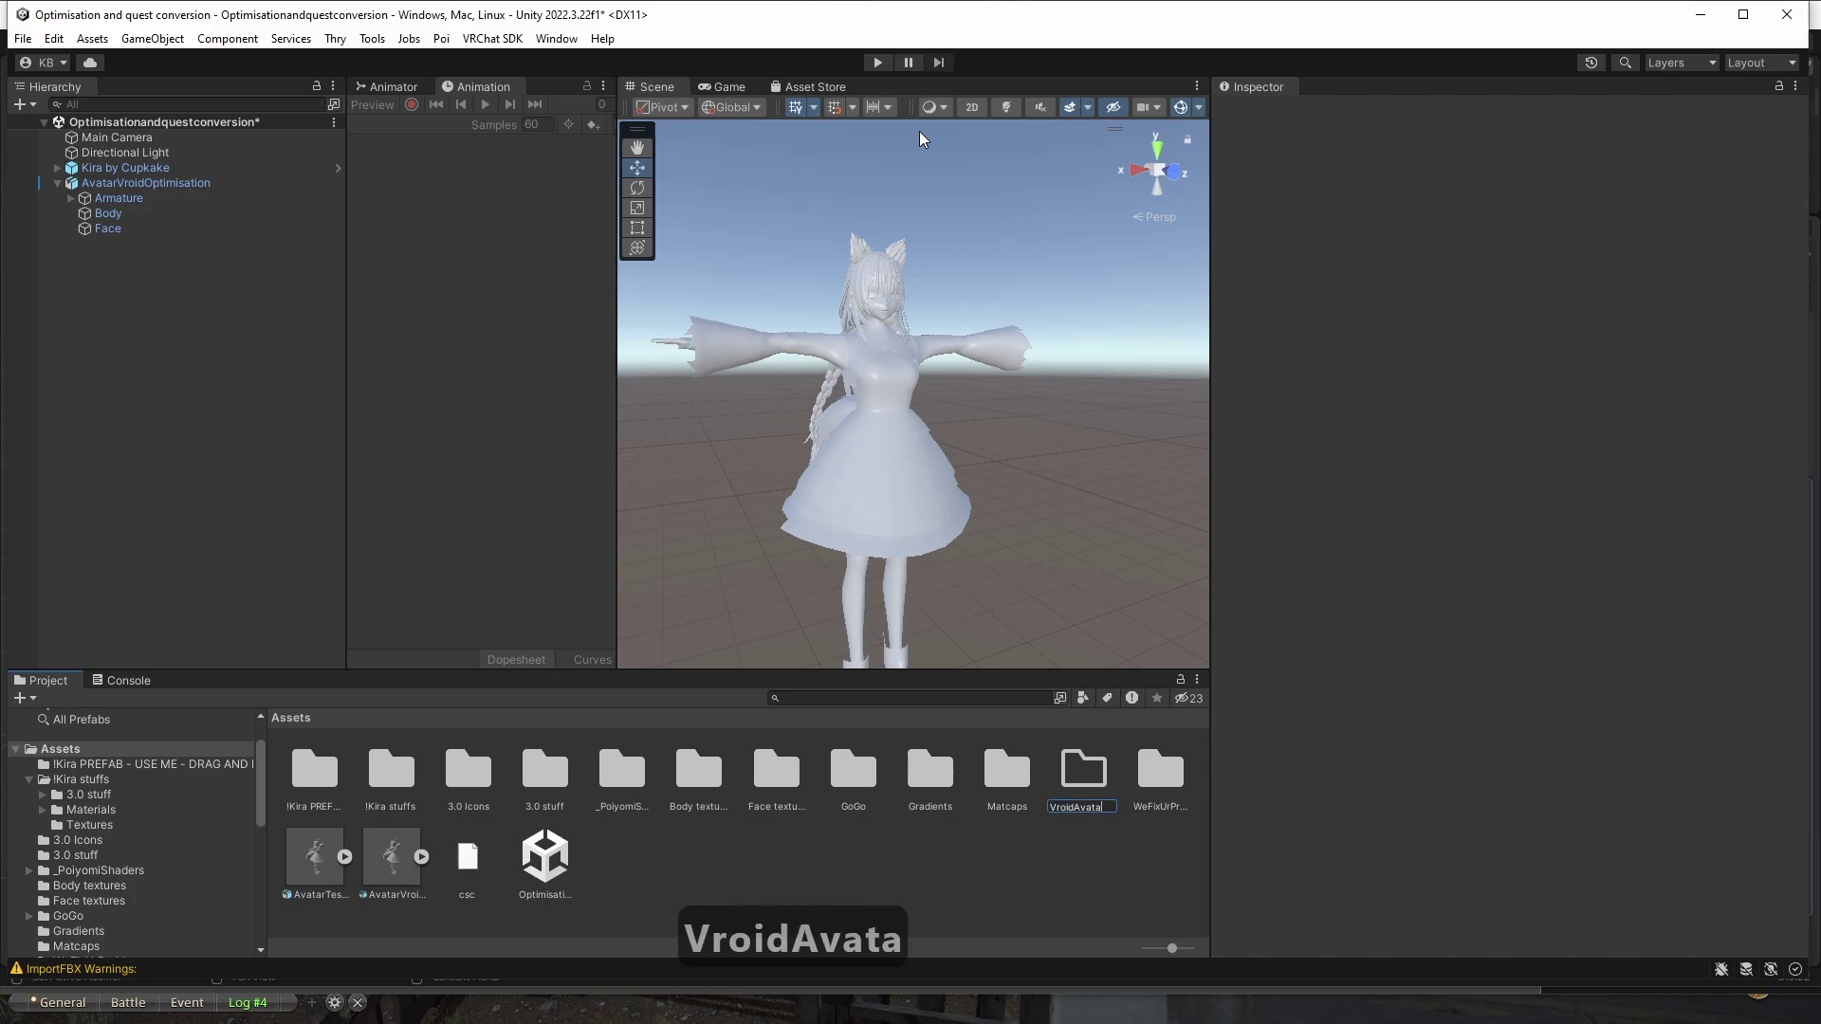
pyautogui.write('rOptimisation')
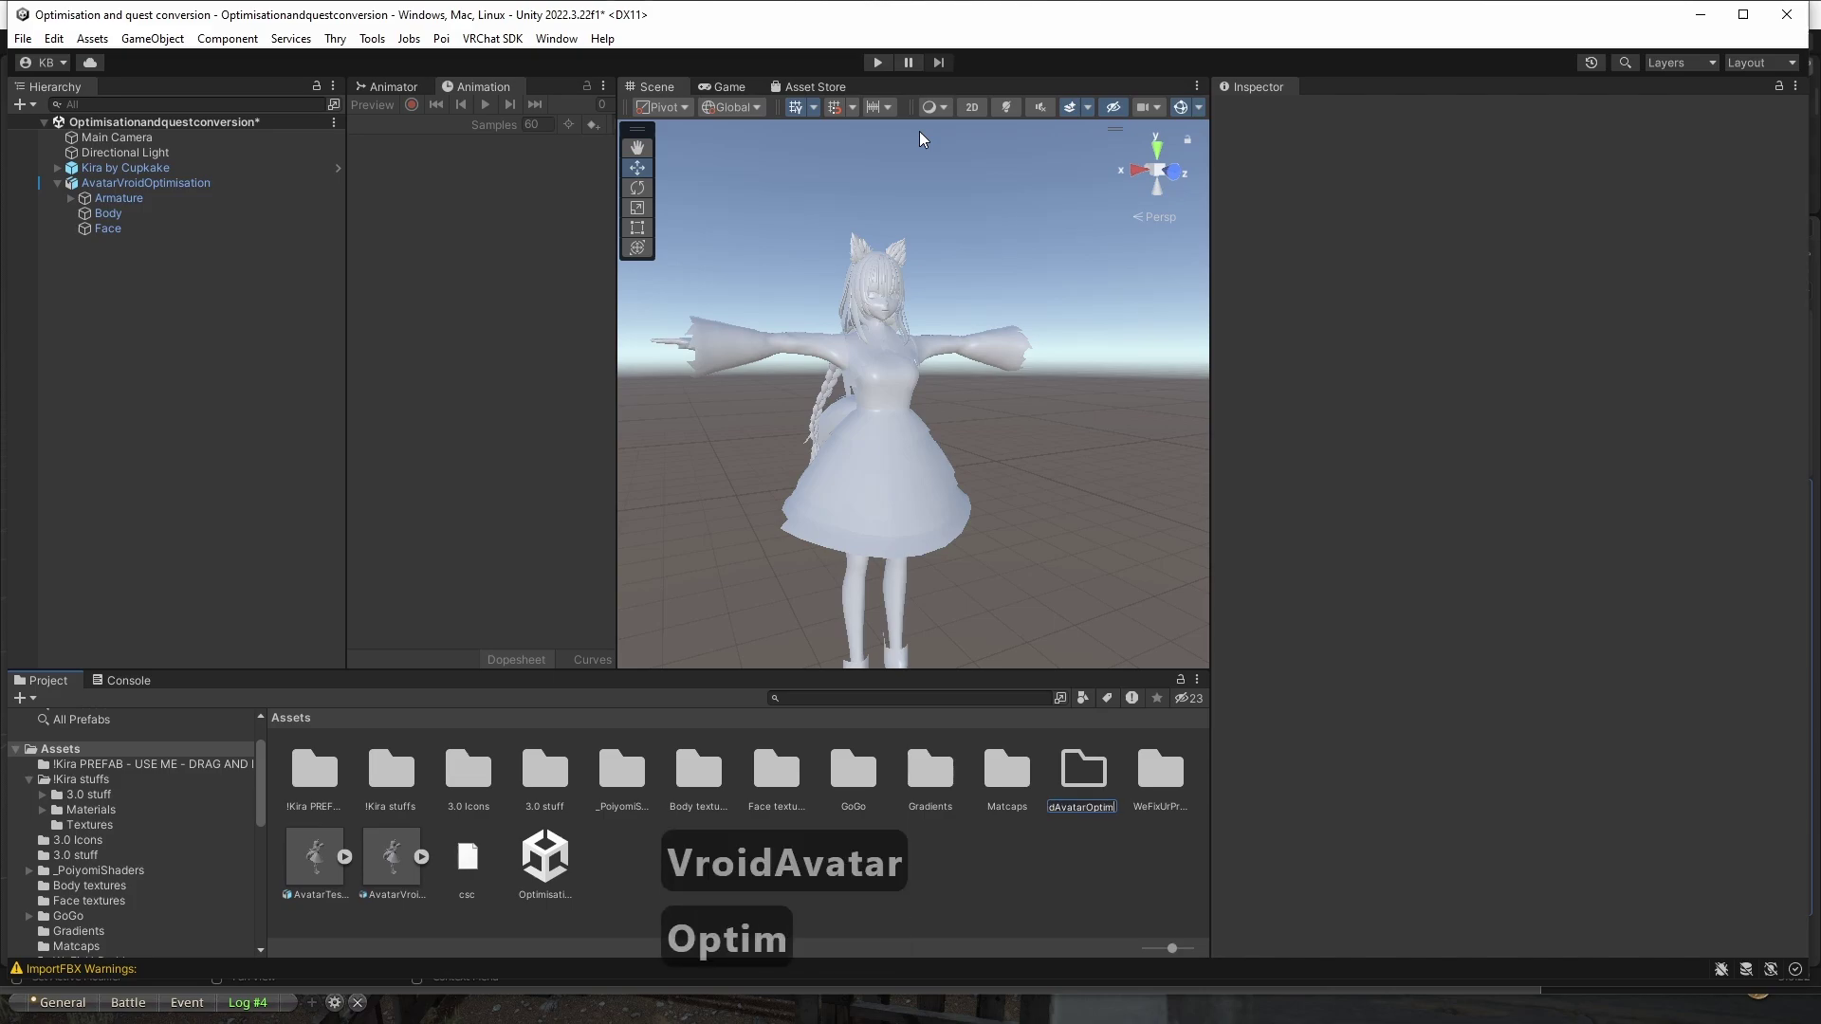
pyautogui.press('Return')
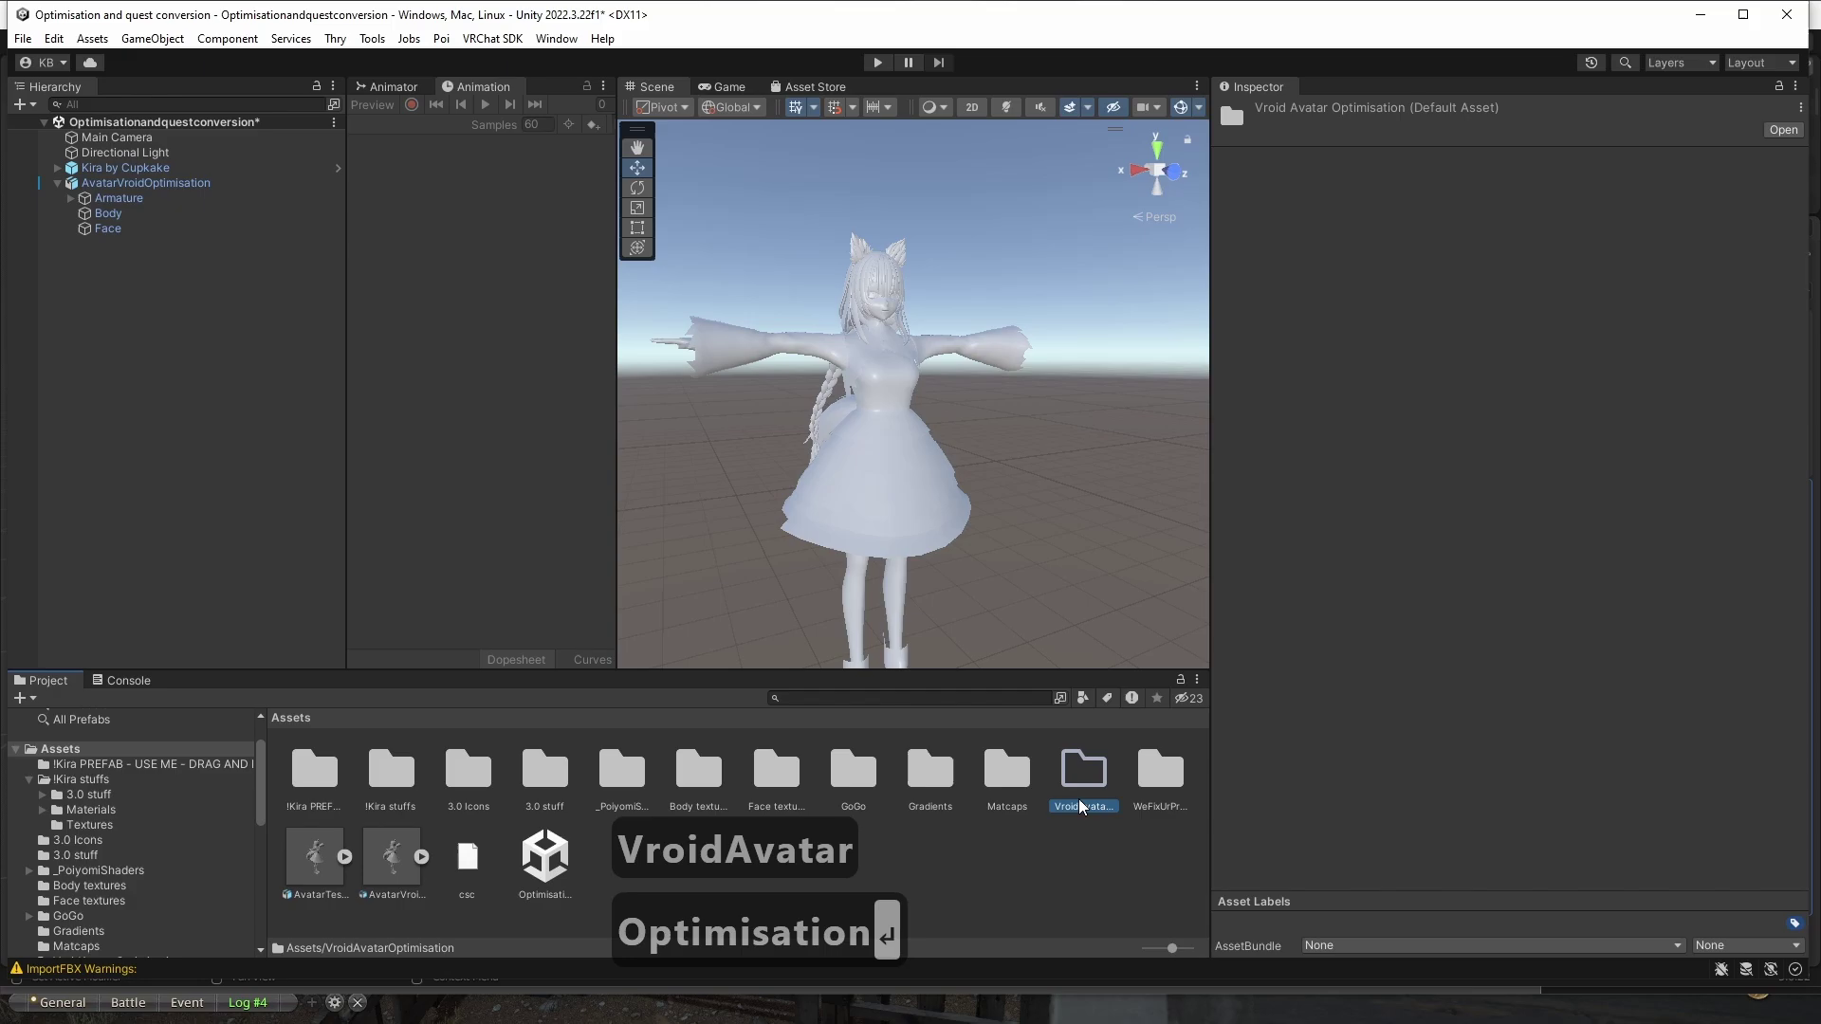
# Create a Materials folder inside the VroidAvatarOptimisation folder.
pyautogui.doubleClick(1085, 784)
pyautogui.rightClick(458, 807)
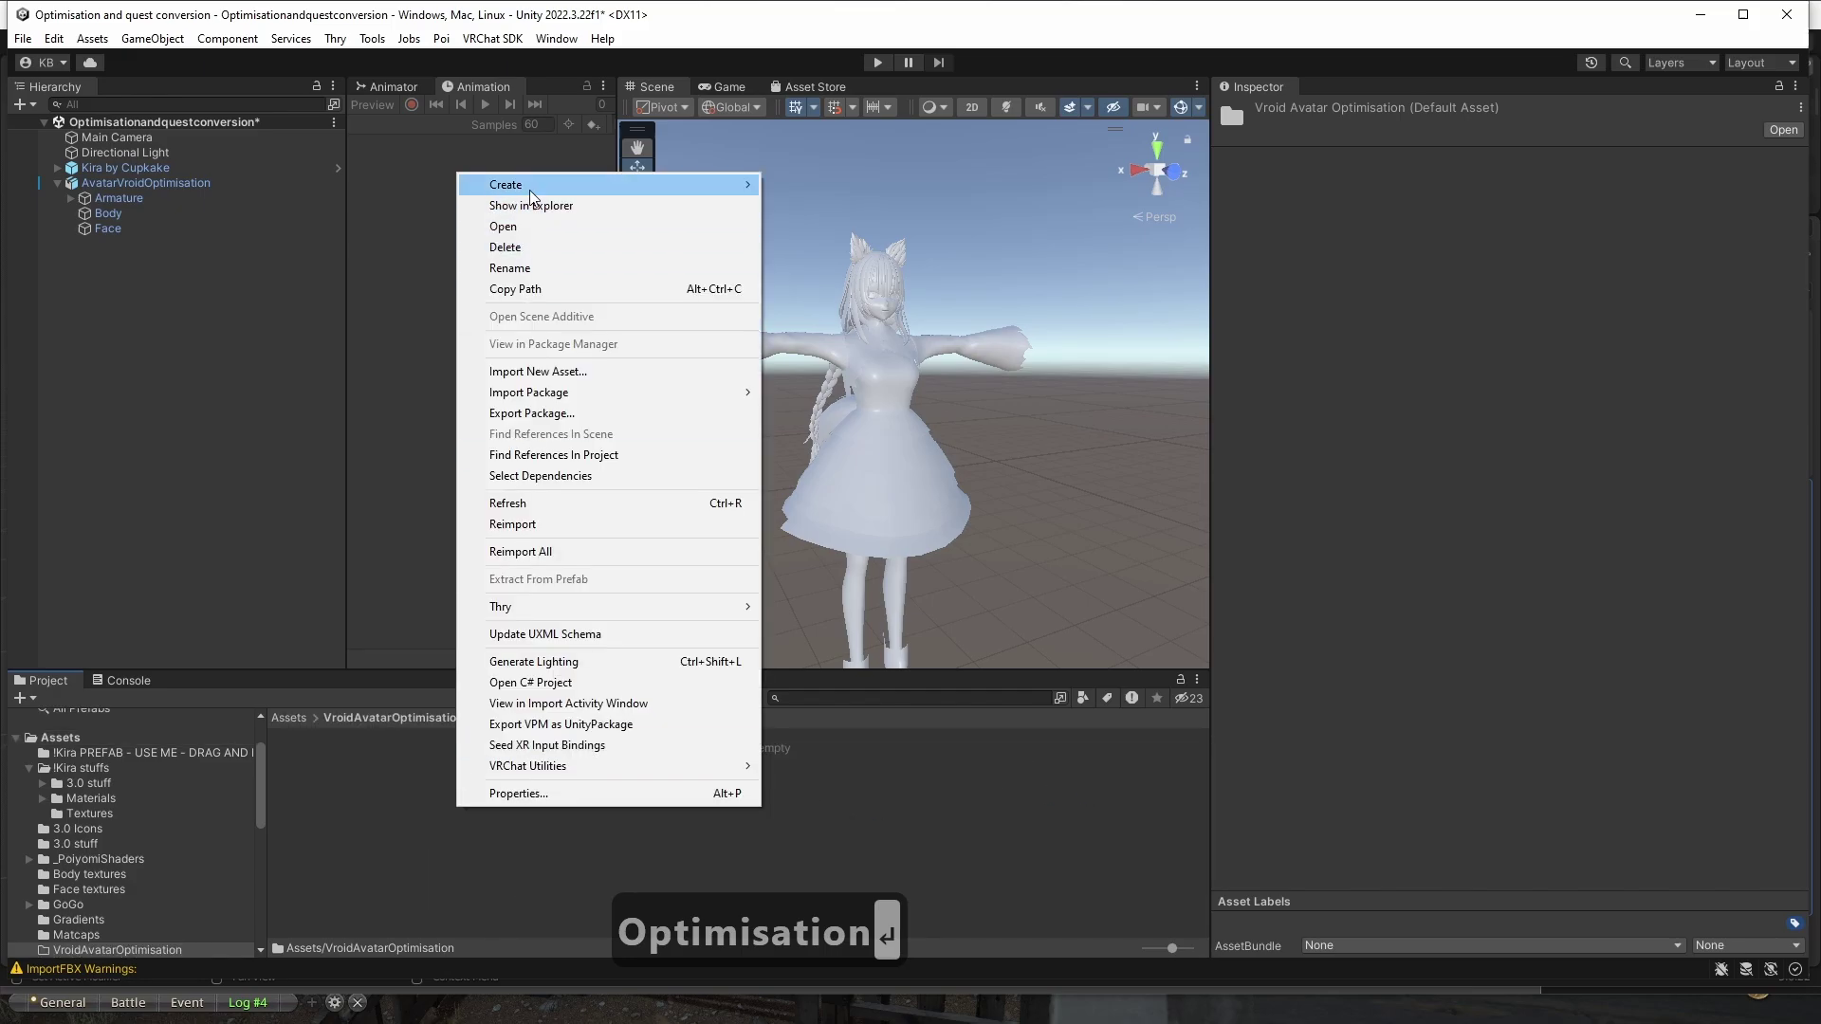
pyautogui.moveTo(513, 184)
pyautogui.click(817, 133)
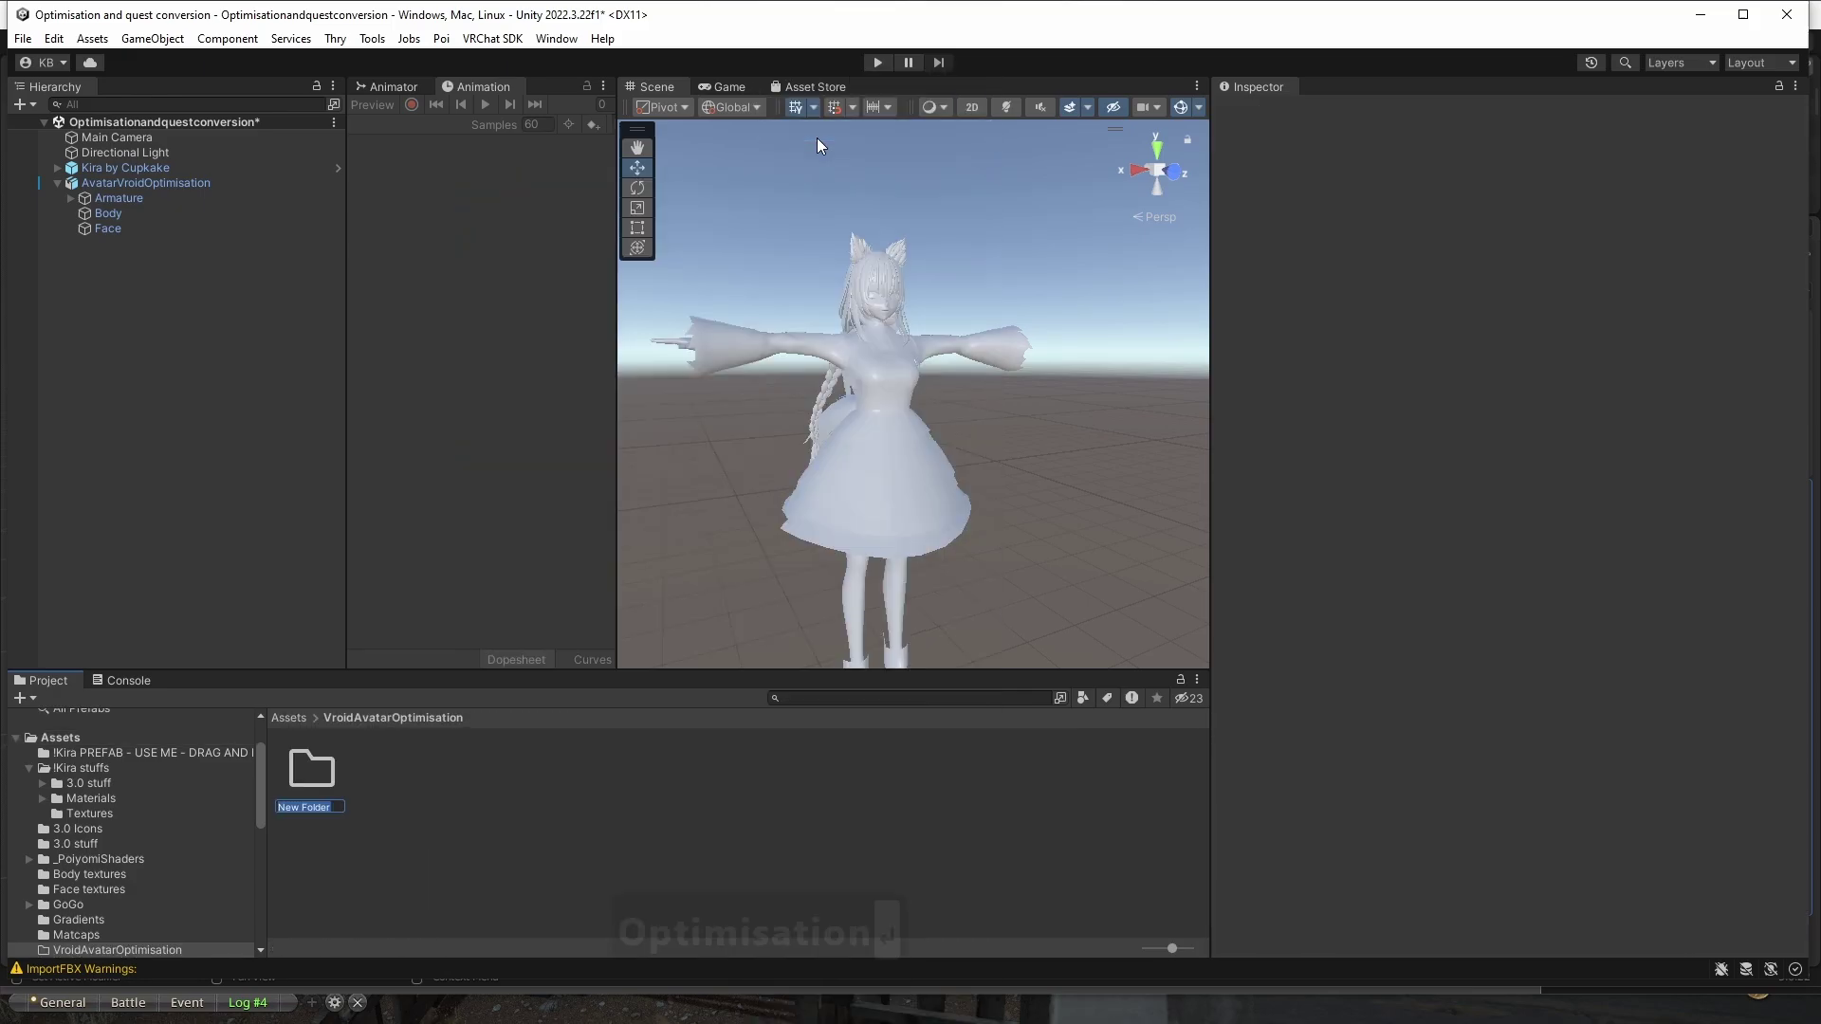
pyautogui.write('Materials')
pyautogui.press('Return')
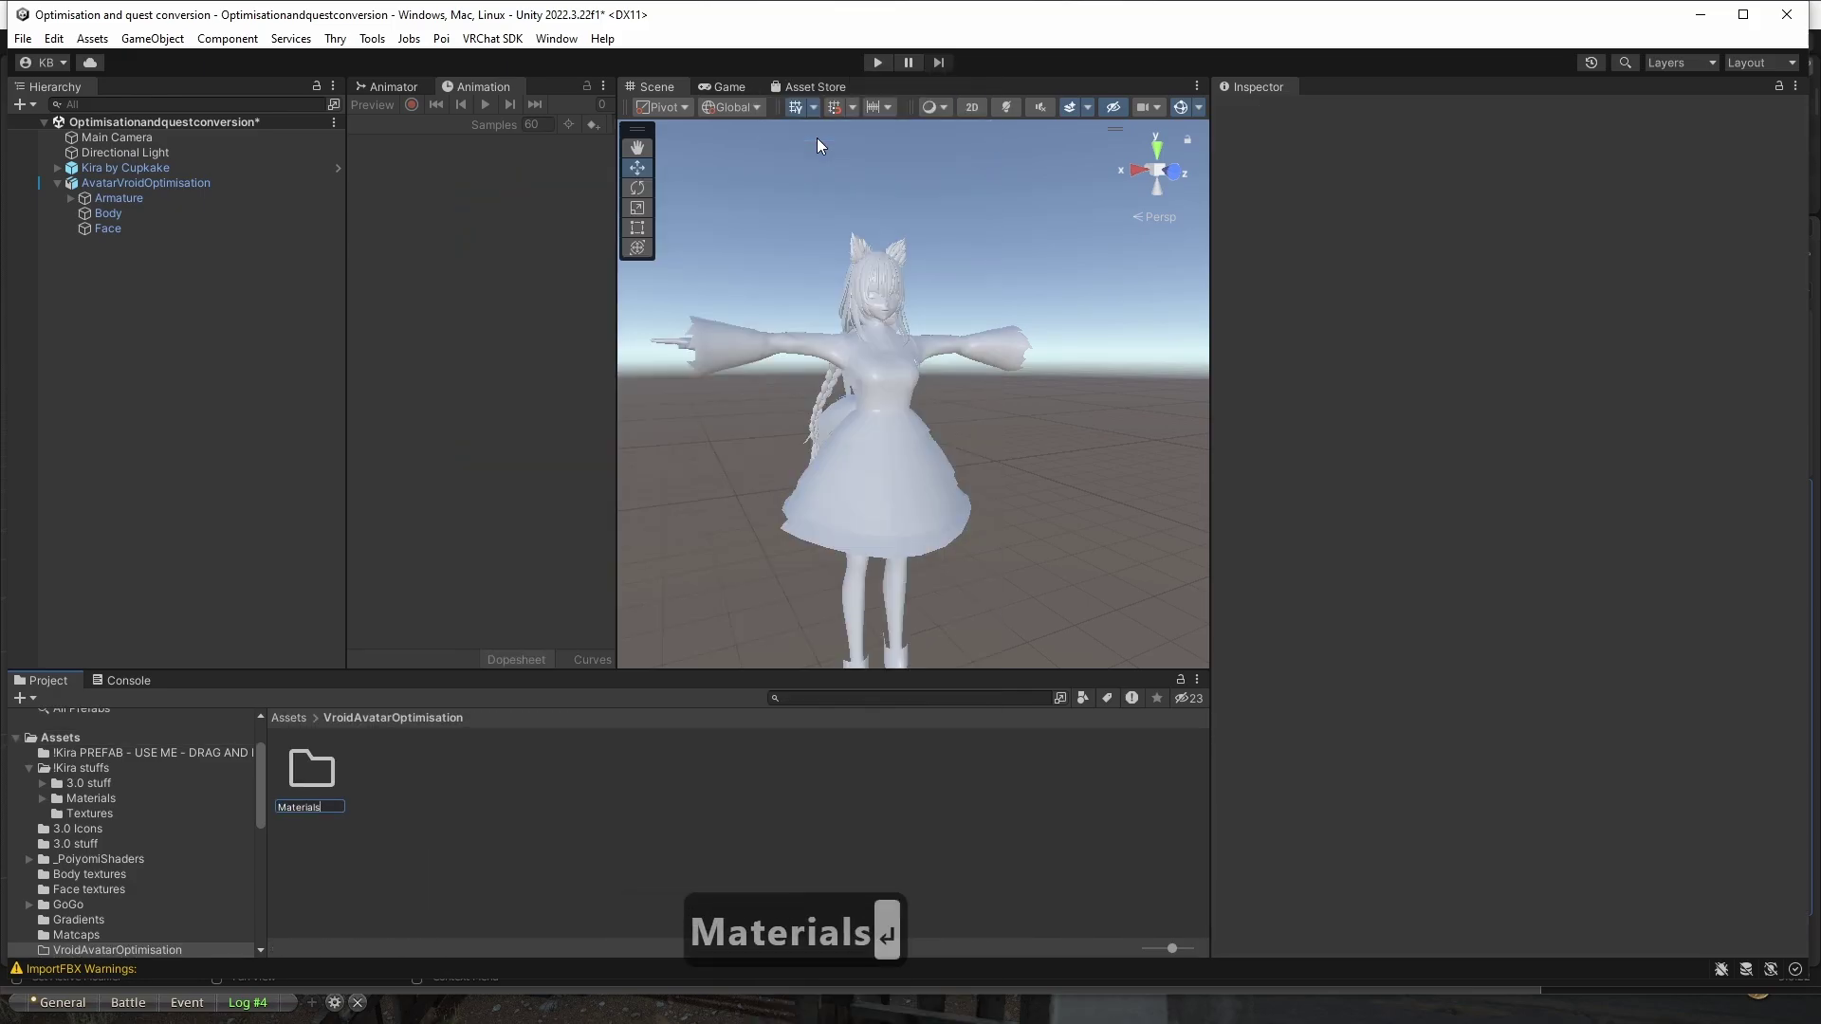
# Add a Textures folder beside the Materials folder in VroidAvatarOptimisation.
pyautogui.rightClick(425, 794)
pyautogui.moveTo(617, 172)
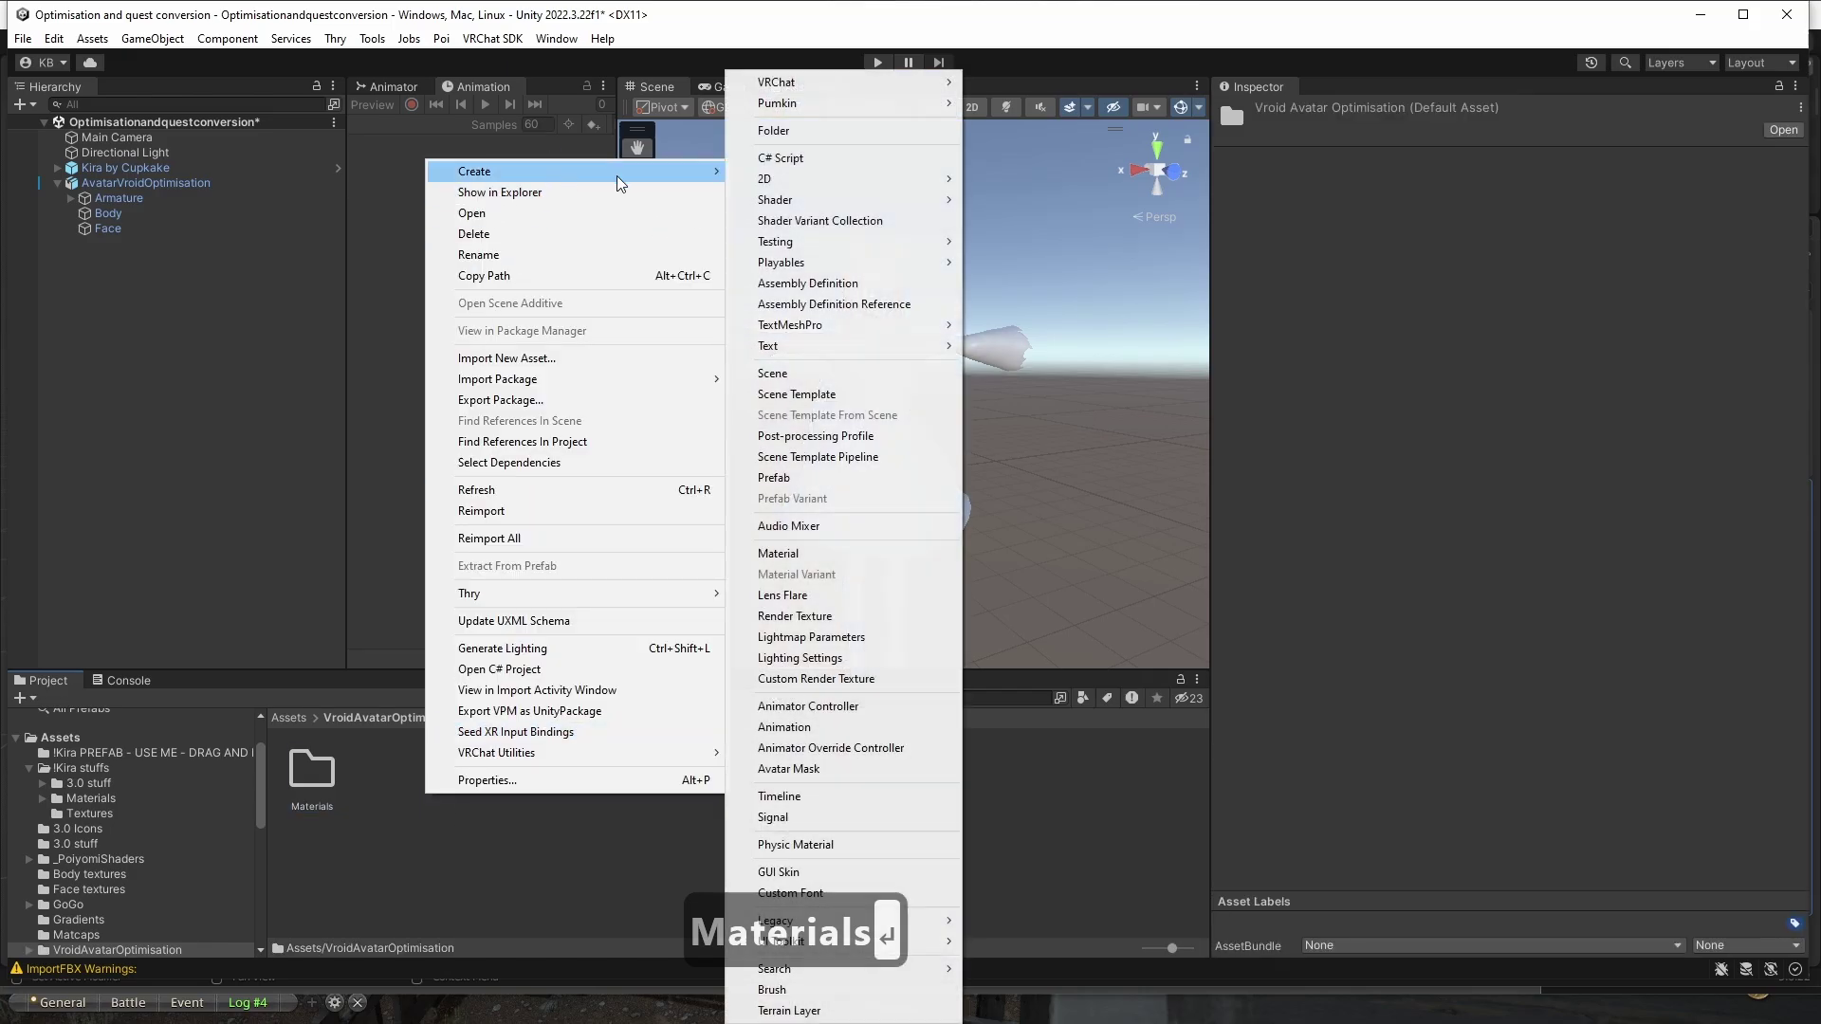
pyautogui.click(770, 135)
pyautogui.write('Textures')
pyautogui.press('Return')
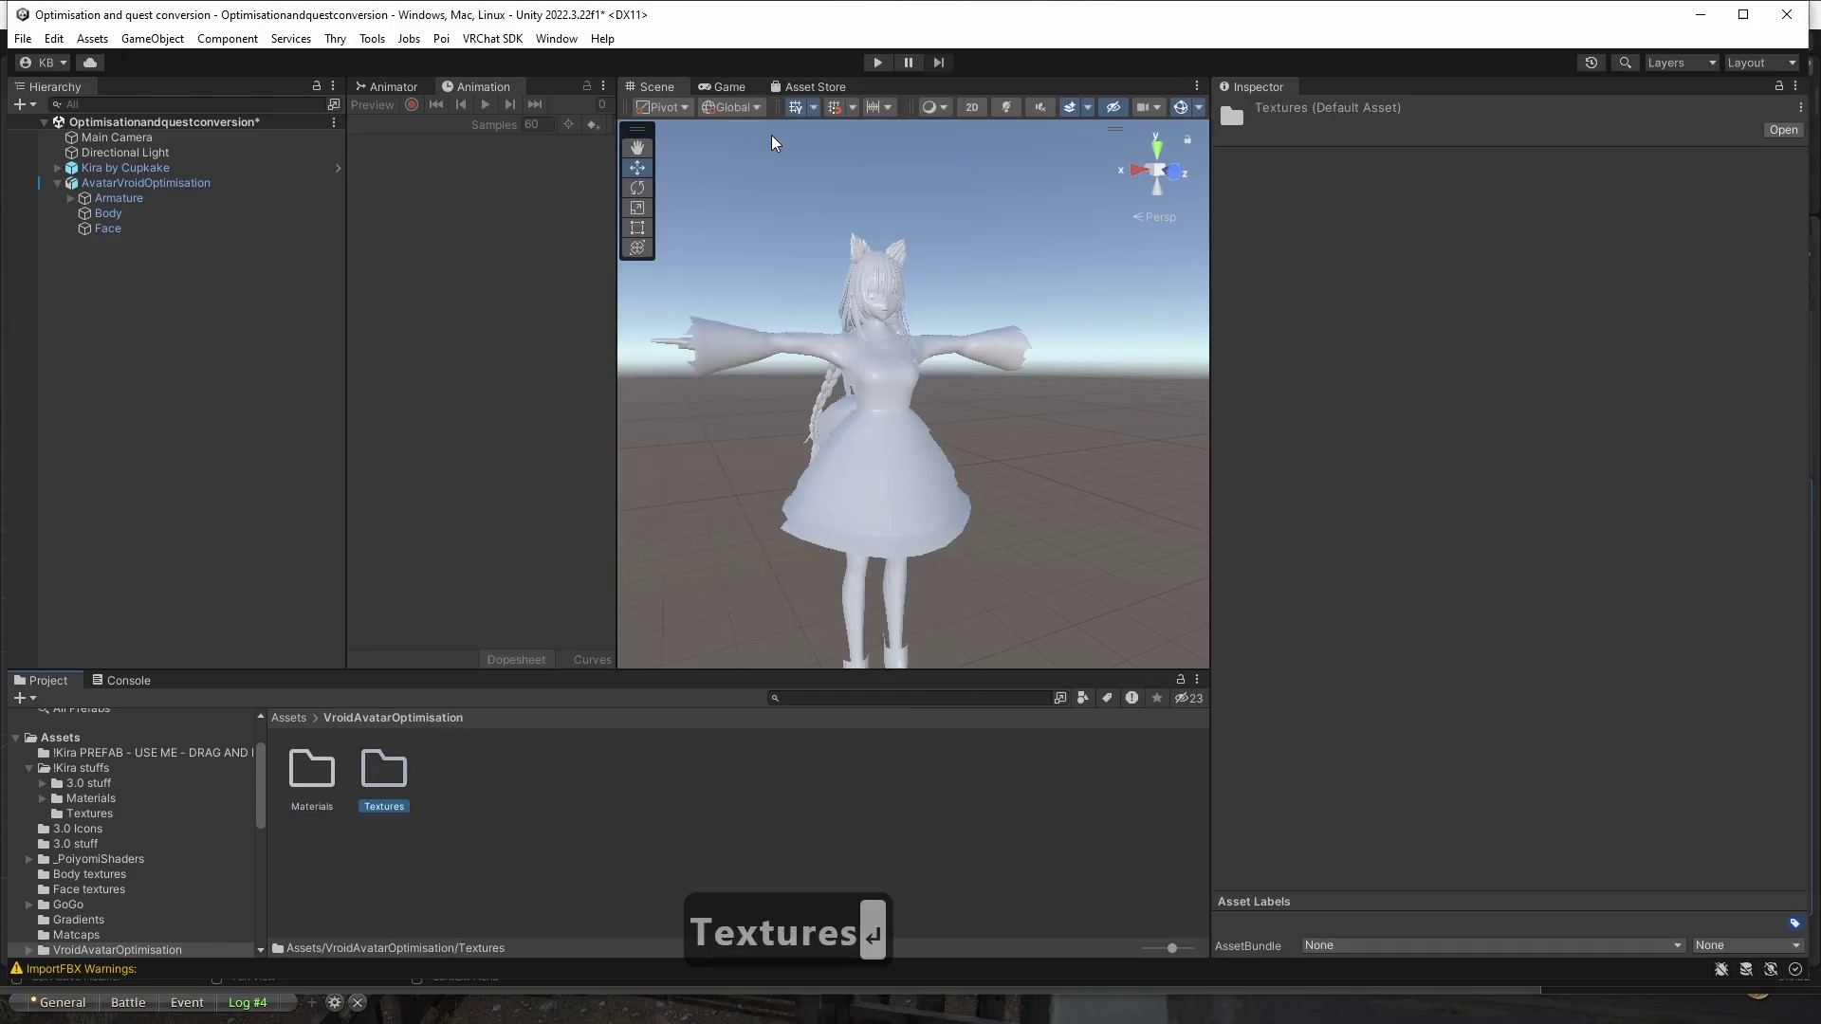
pyautogui.click(681, 840)
# Switch to Blender and open the UV Editing workspace.
pyautogui.hotkey('alt', 'Tab')
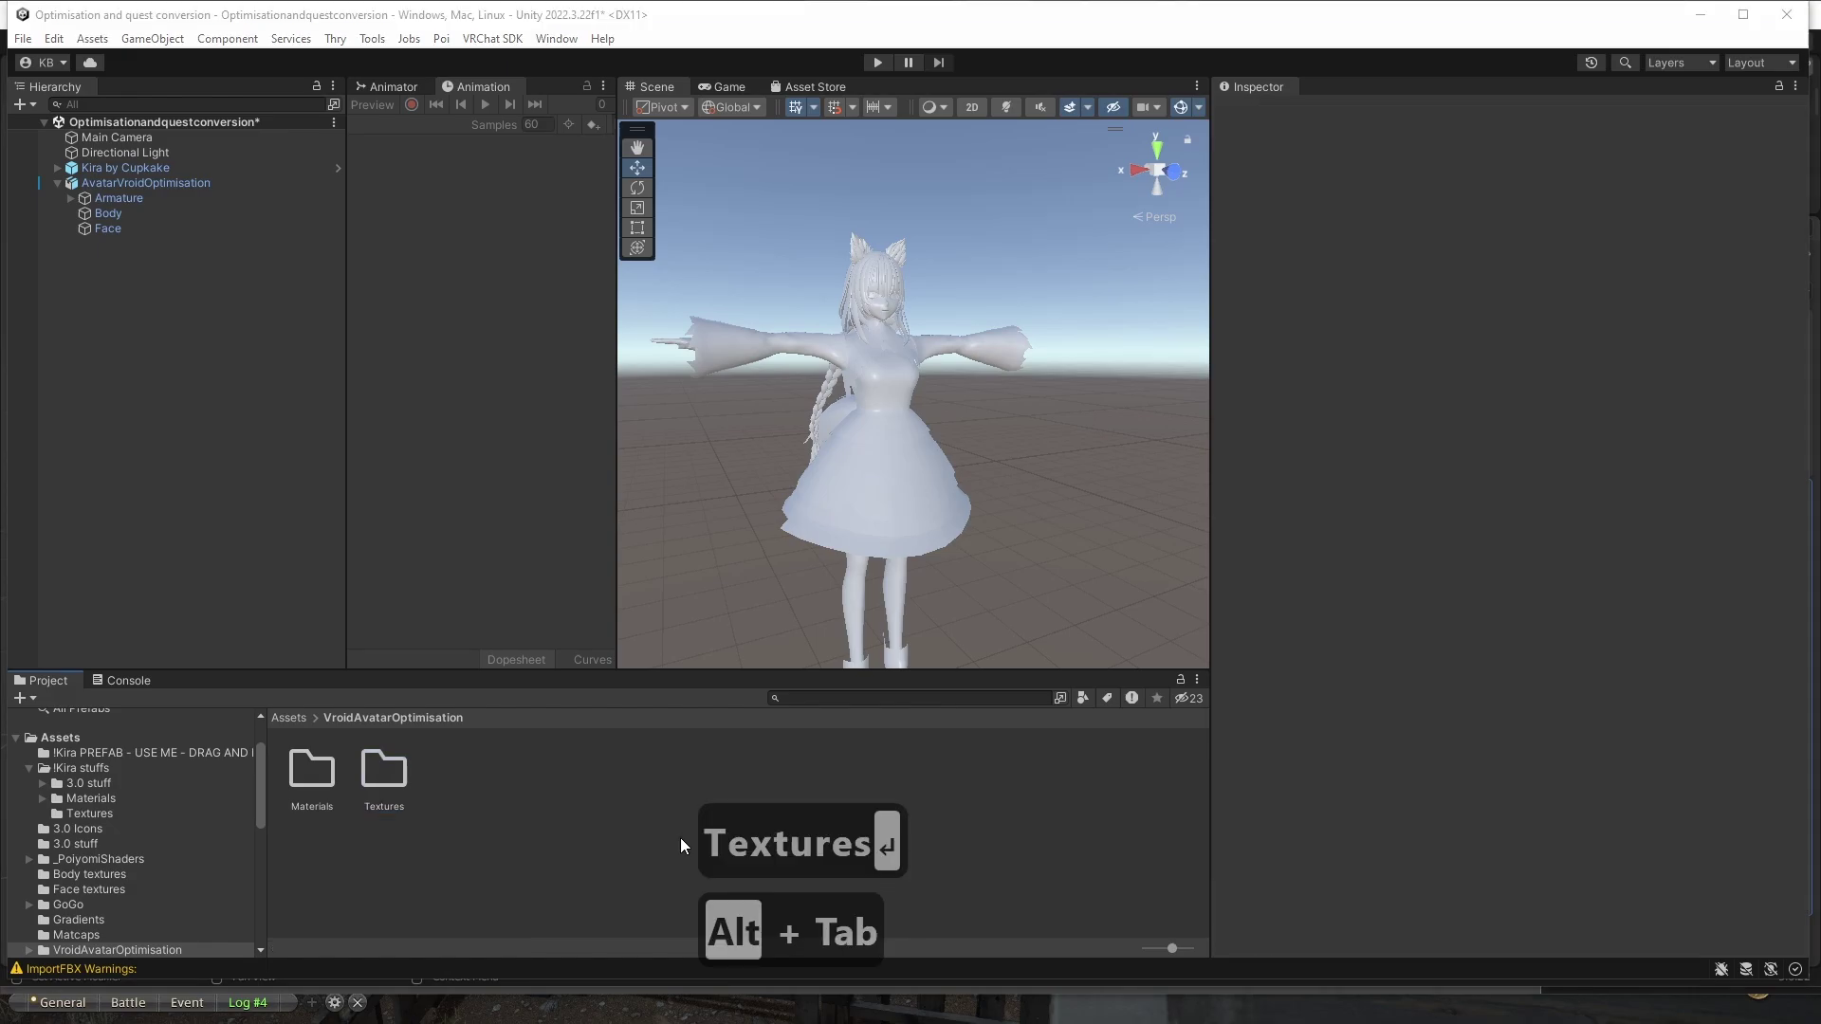
pyautogui.hotkey('alt', 'Tab')
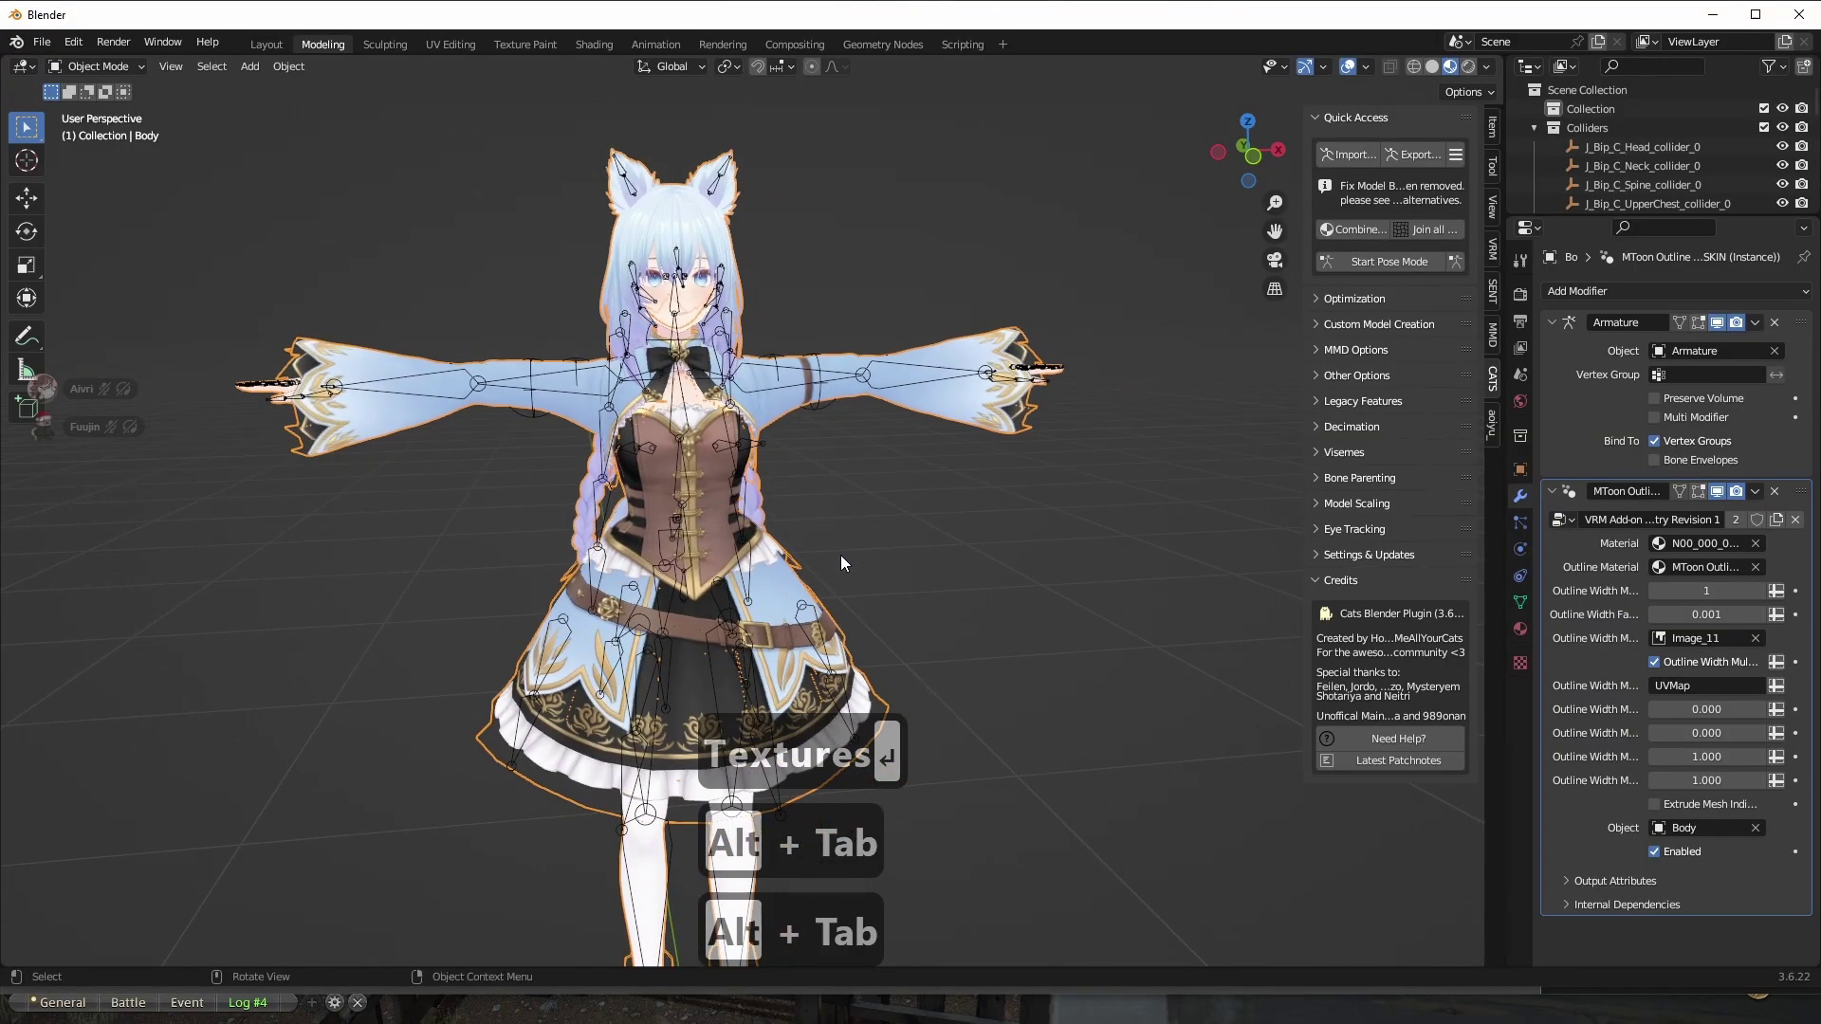
pyautogui.click(447, 42)
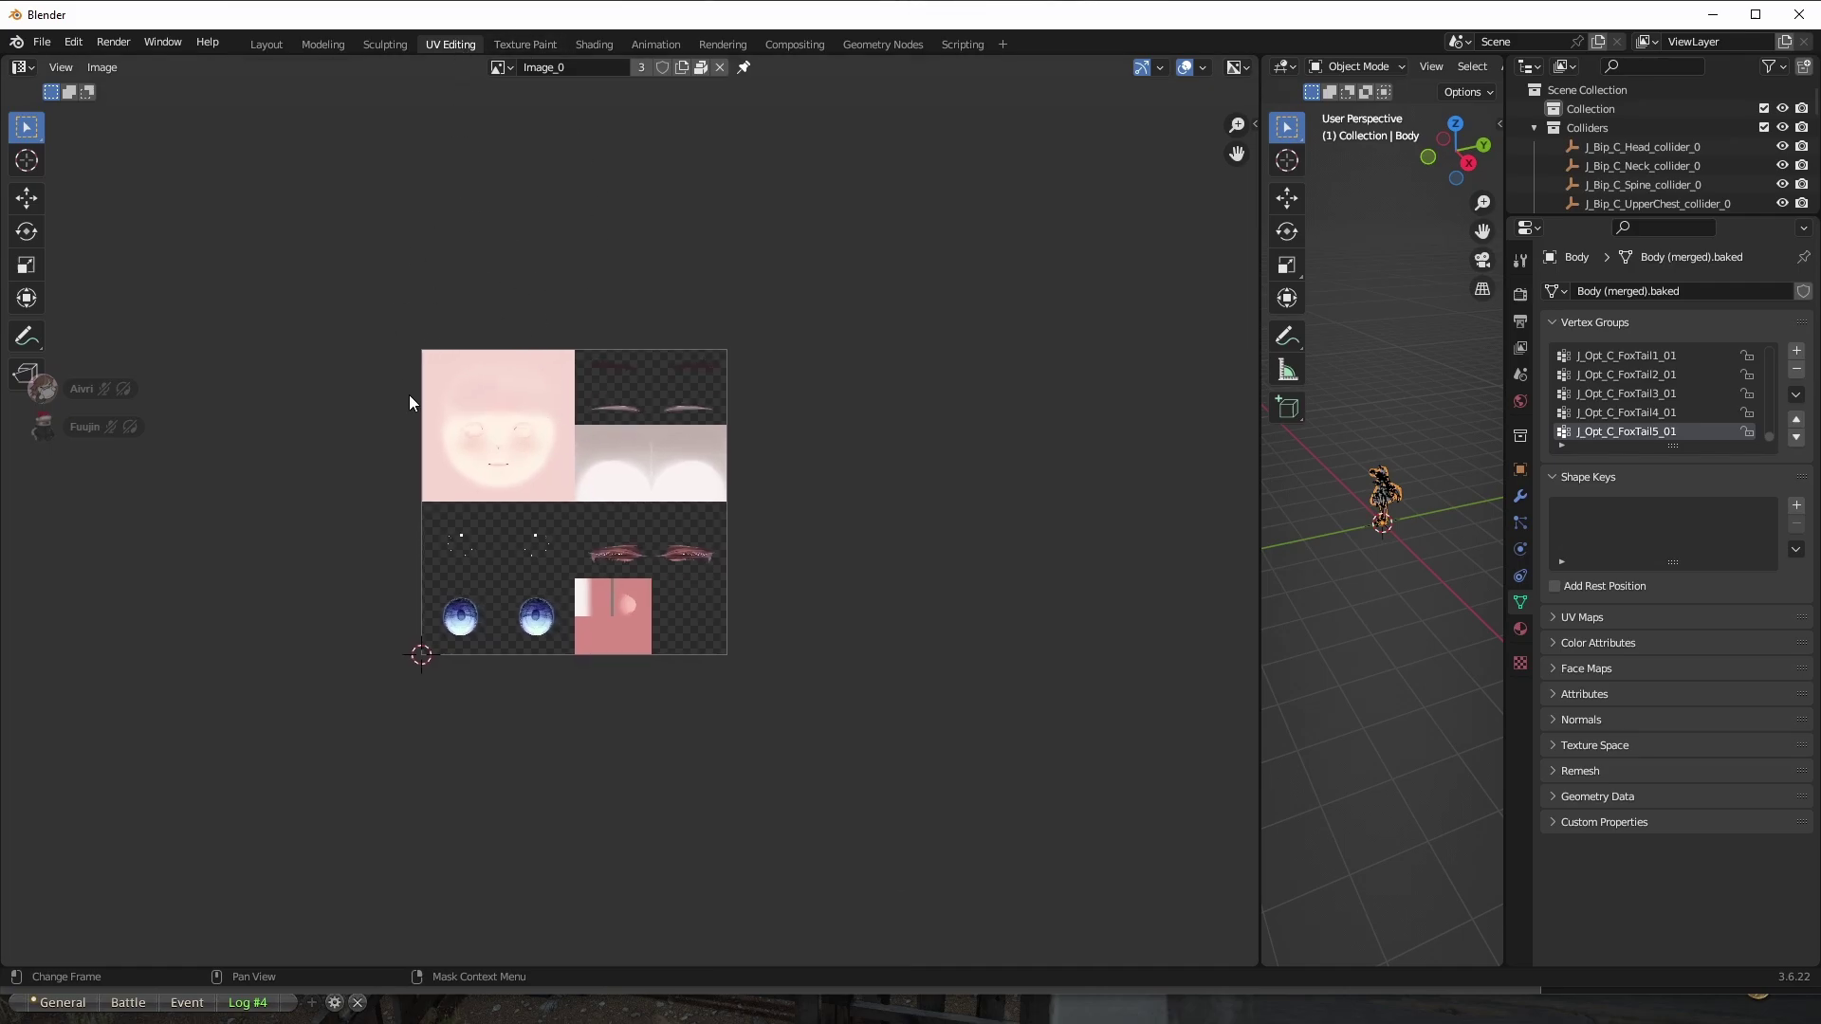
# Browse the available texture images and inspect the Image_0 face texture.
pyautogui.click(497, 70)
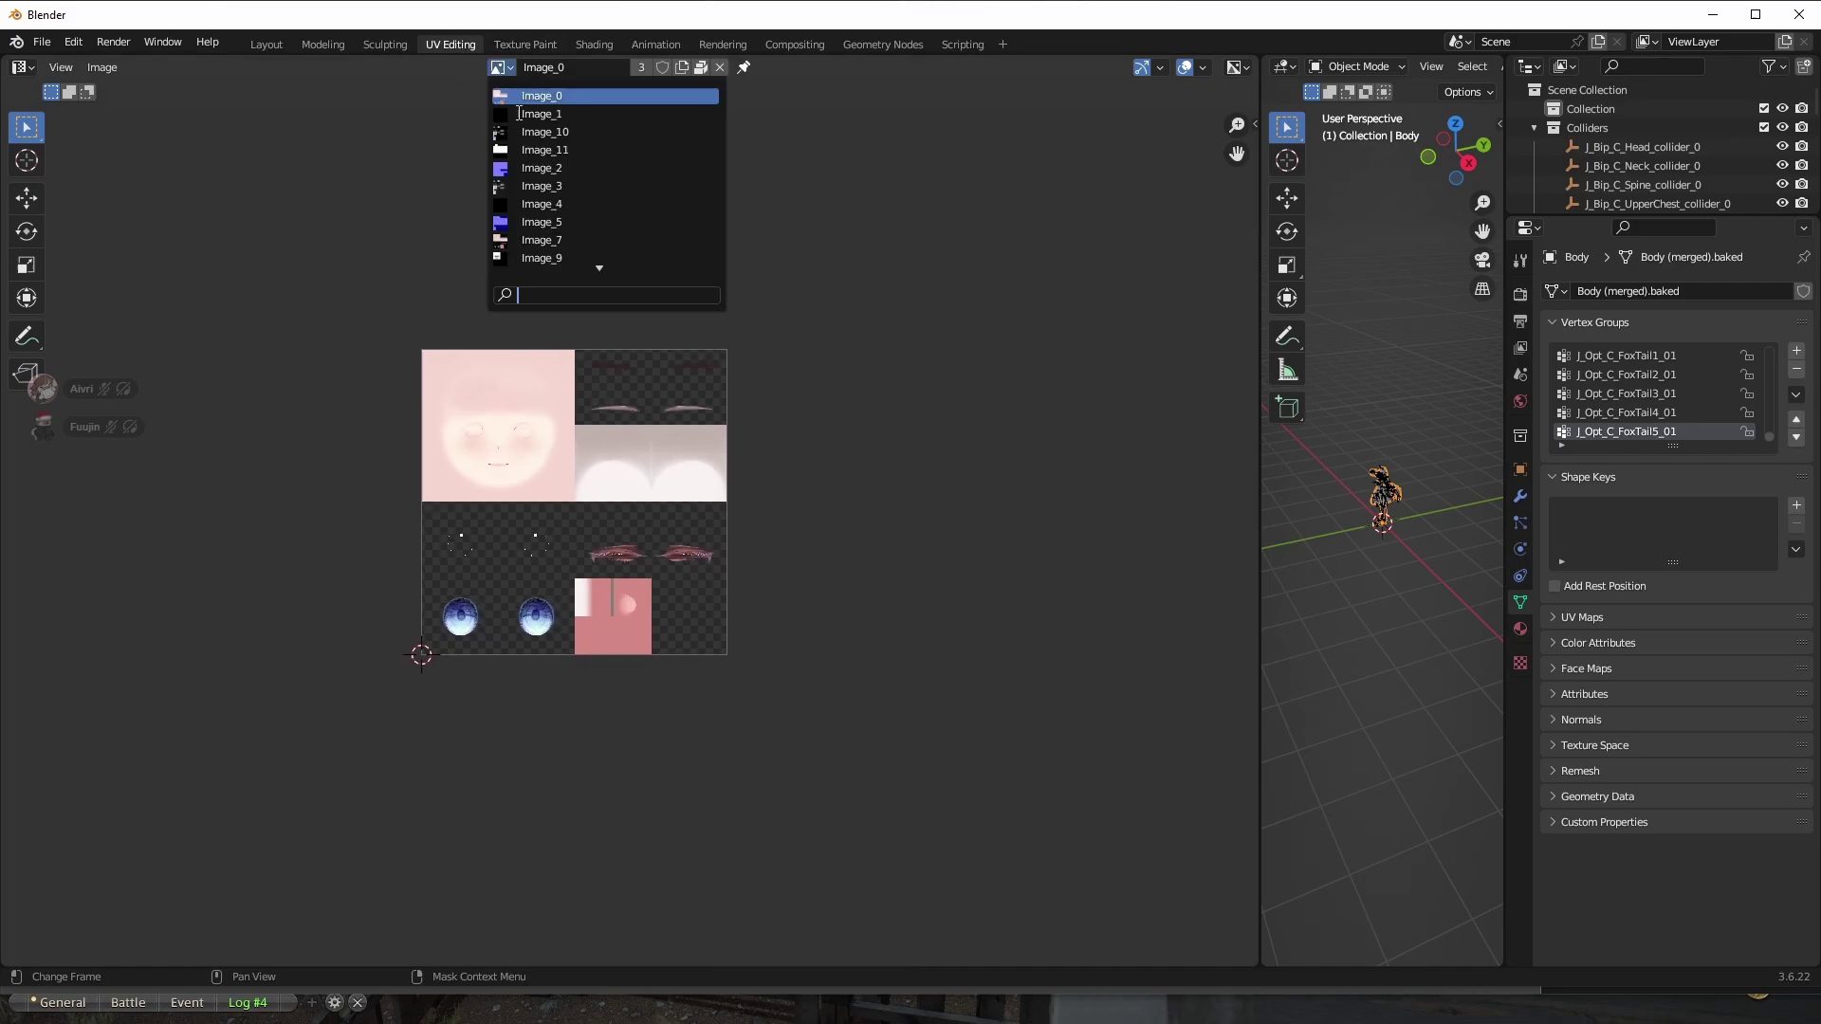
pyautogui.click(400, 136)
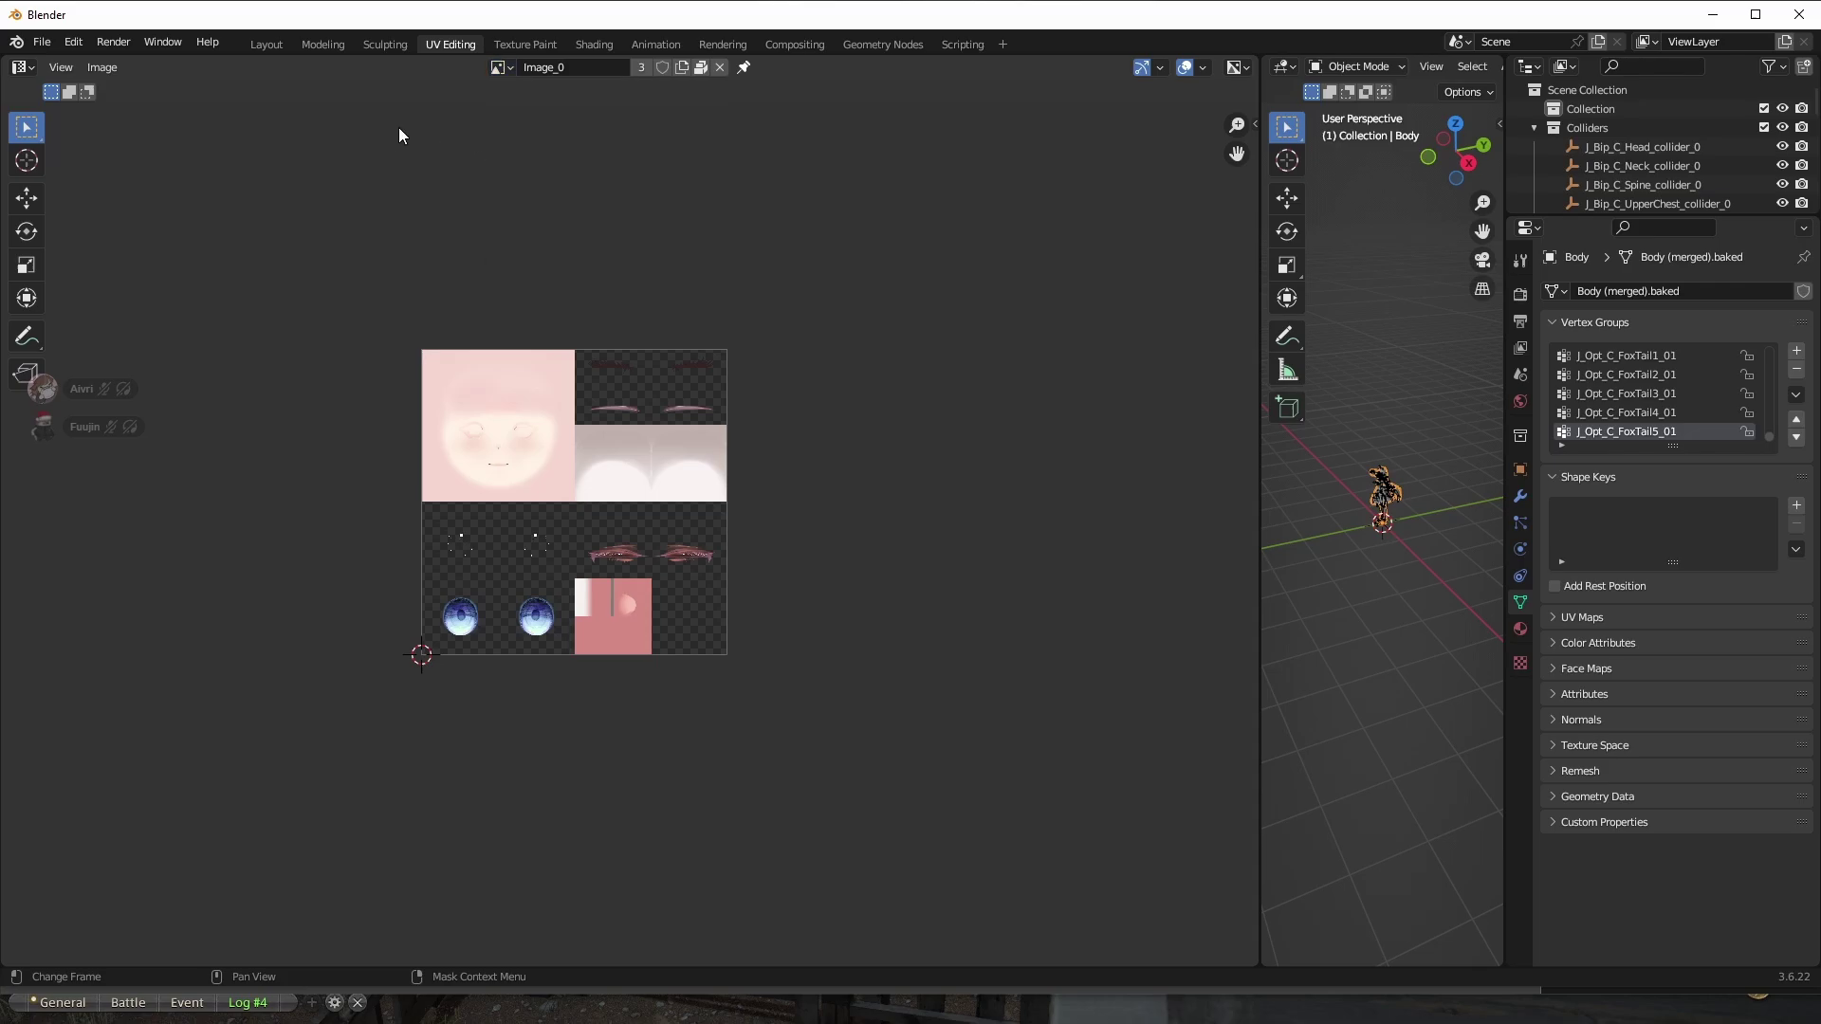
pyautogui.click(494, 66)
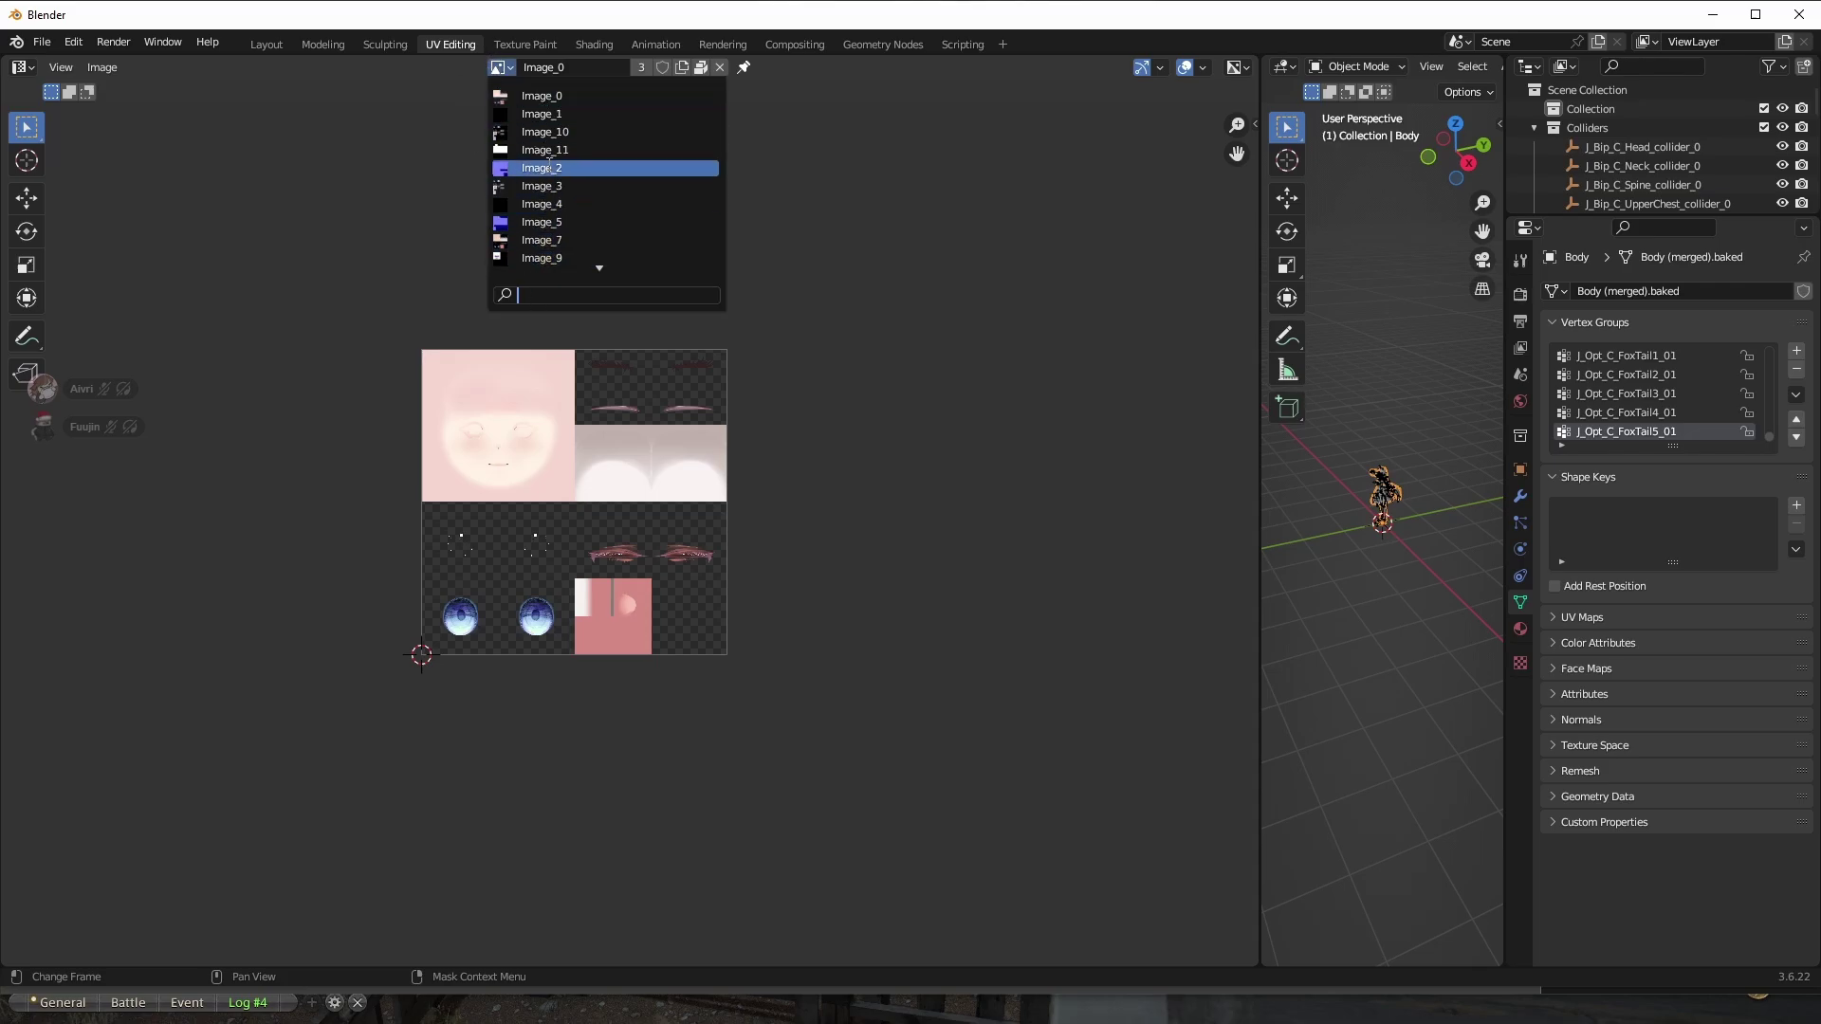
pyautogui.click(495, 65)
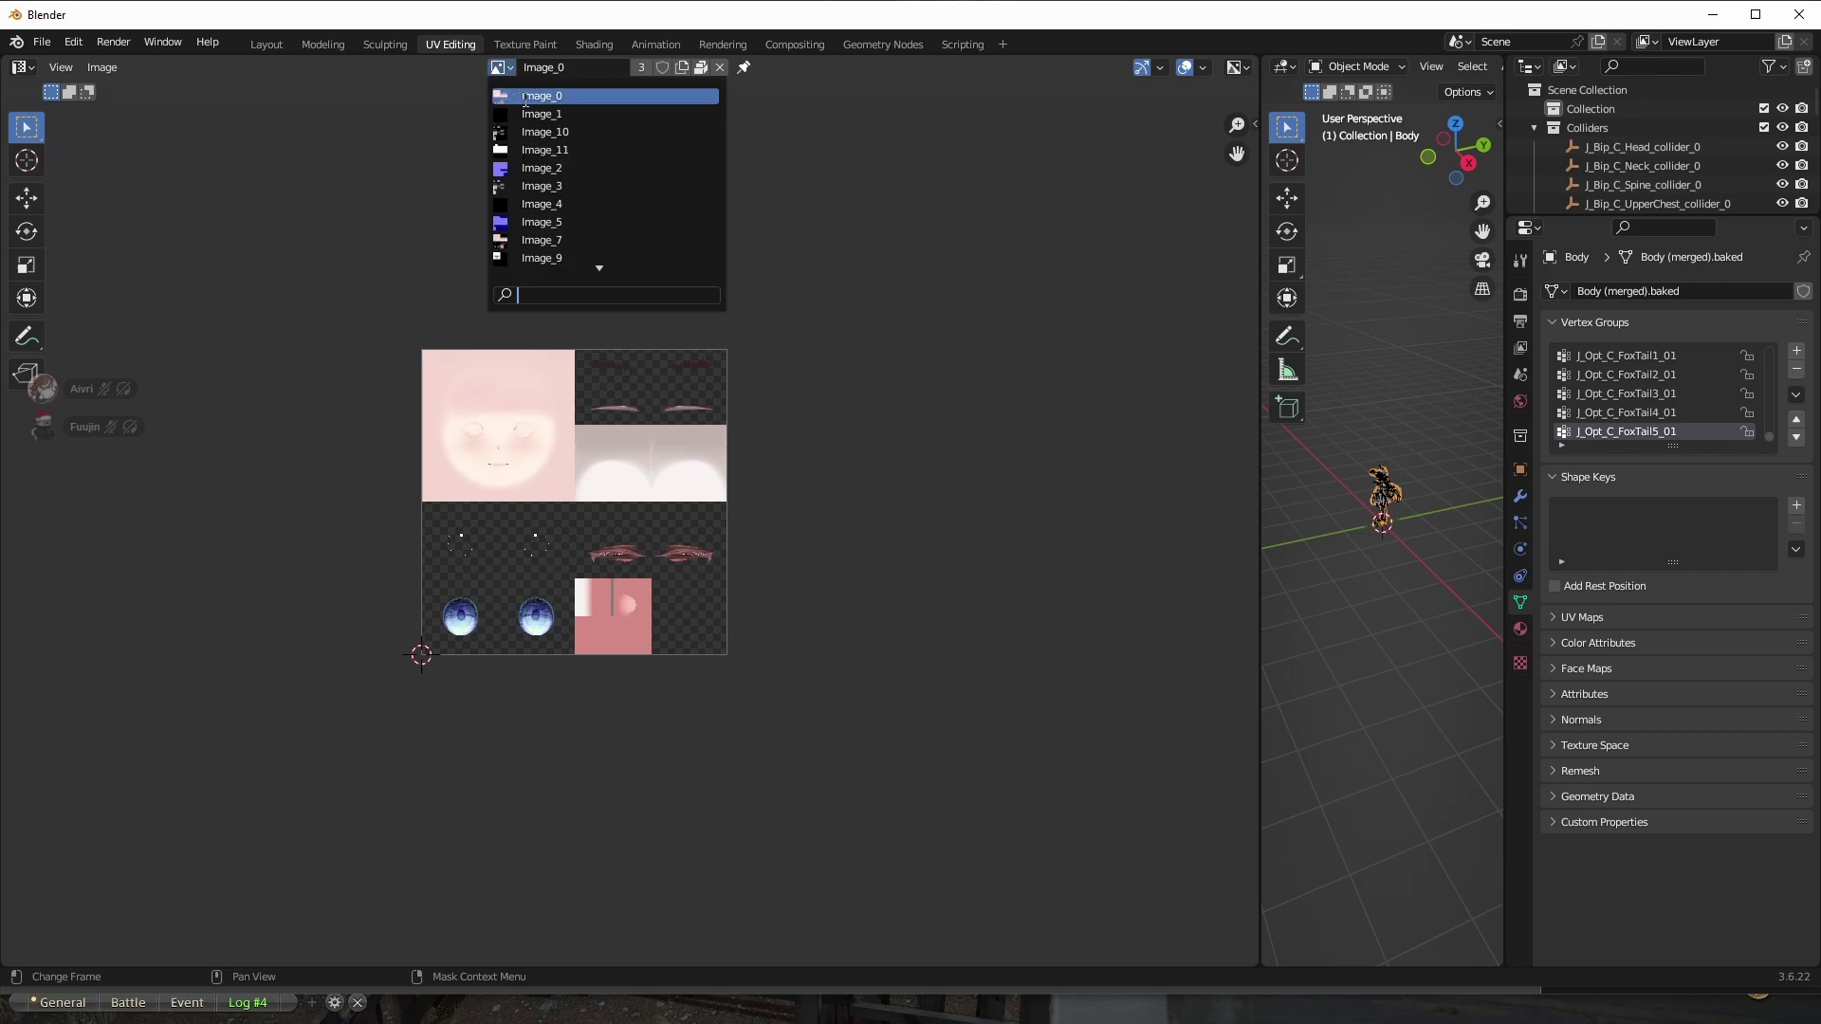
pyautogui.click(563, 97)
pyautogui.scroll(2, 778, 481)
pyautogui.scroll(1, 614, 394)
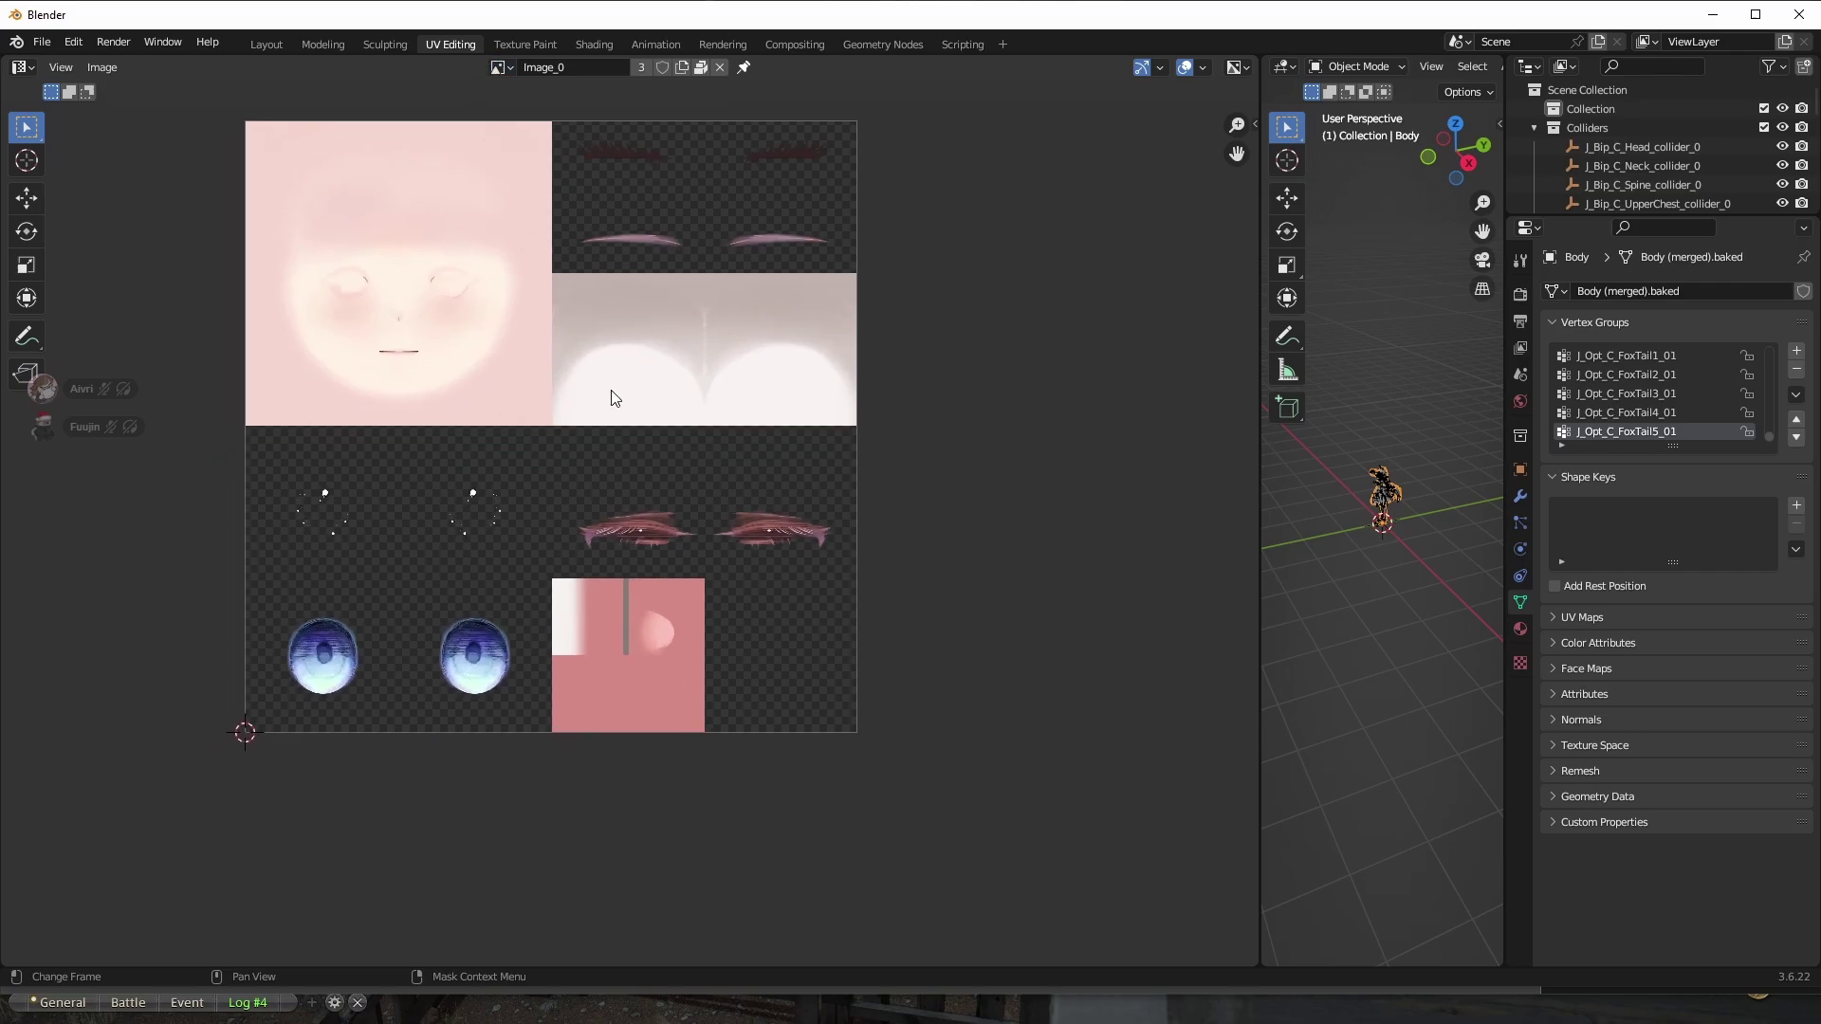
pyautogui.scroll(-1, 618, 367)
pyautogui.moveTo(619, 367); pyautogui.dragTo(612, 411, button='middle')
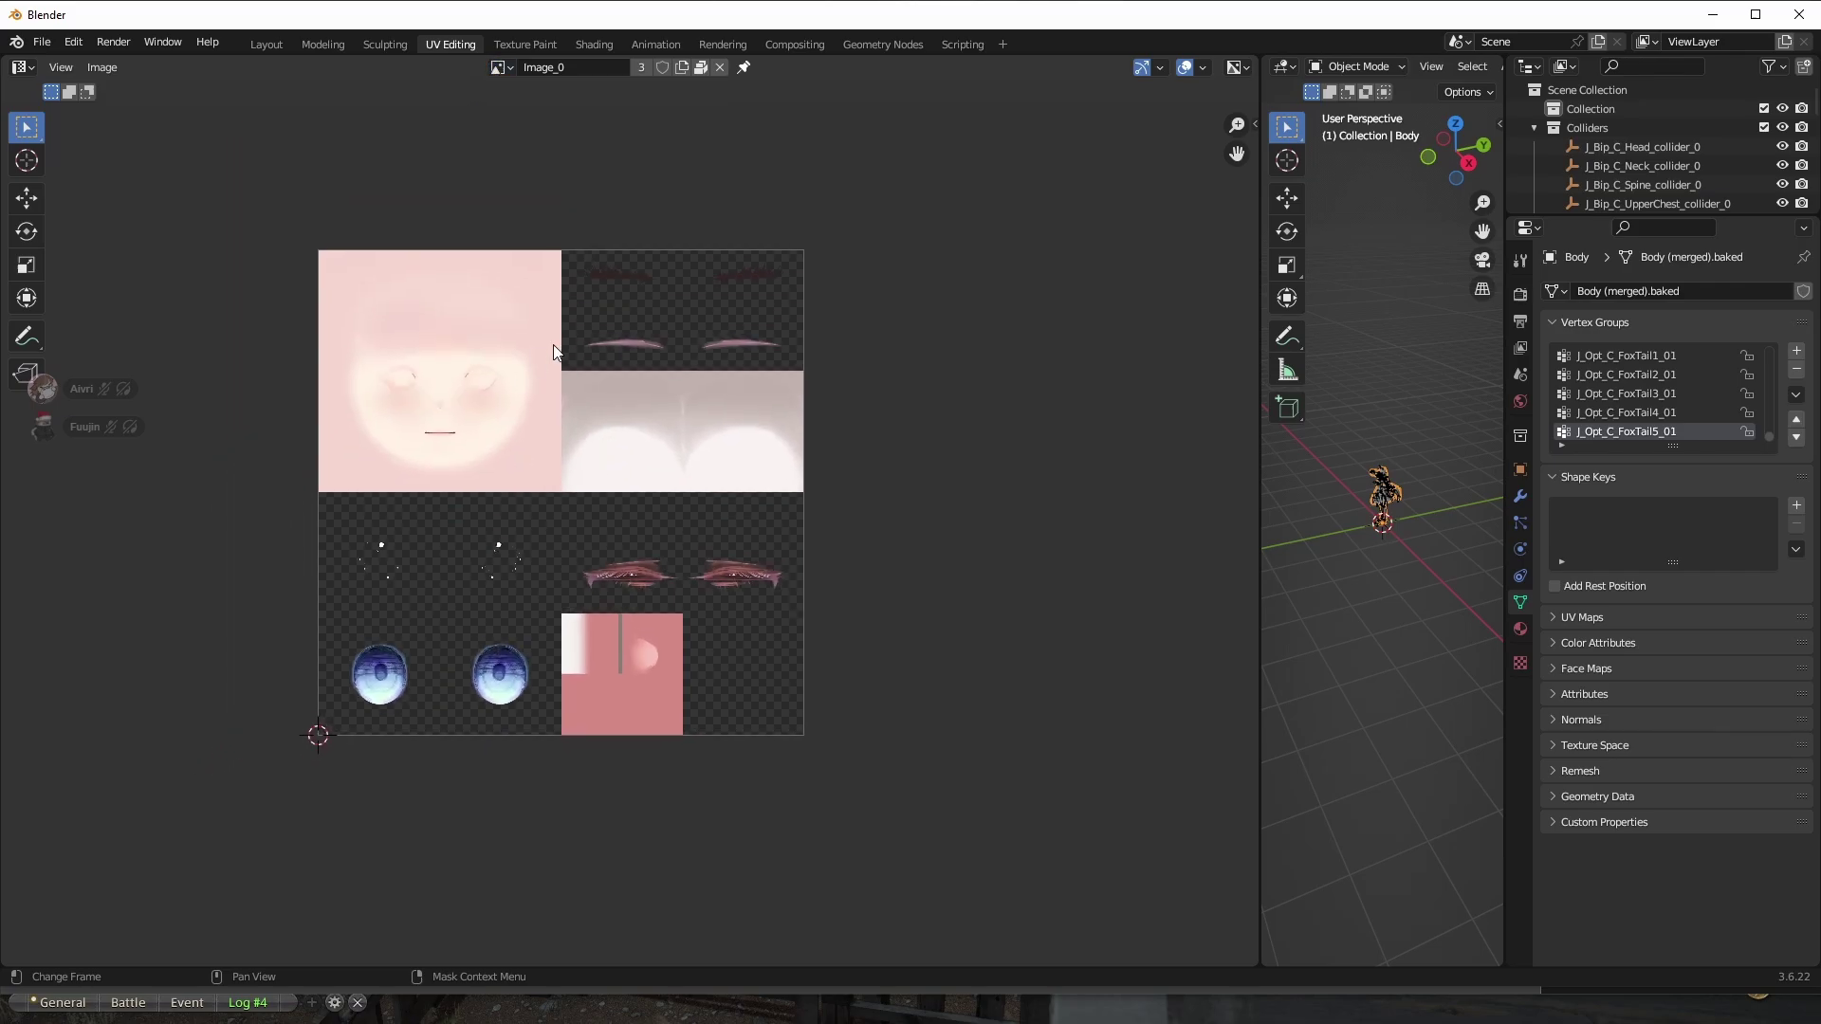
# Save the face texture as Image_0.png in the Textures folder of Assets\VroidAvatarOptimisation in the Unity project.
pyautogui.click(106, 68)
pyautogui.click(134, 288)
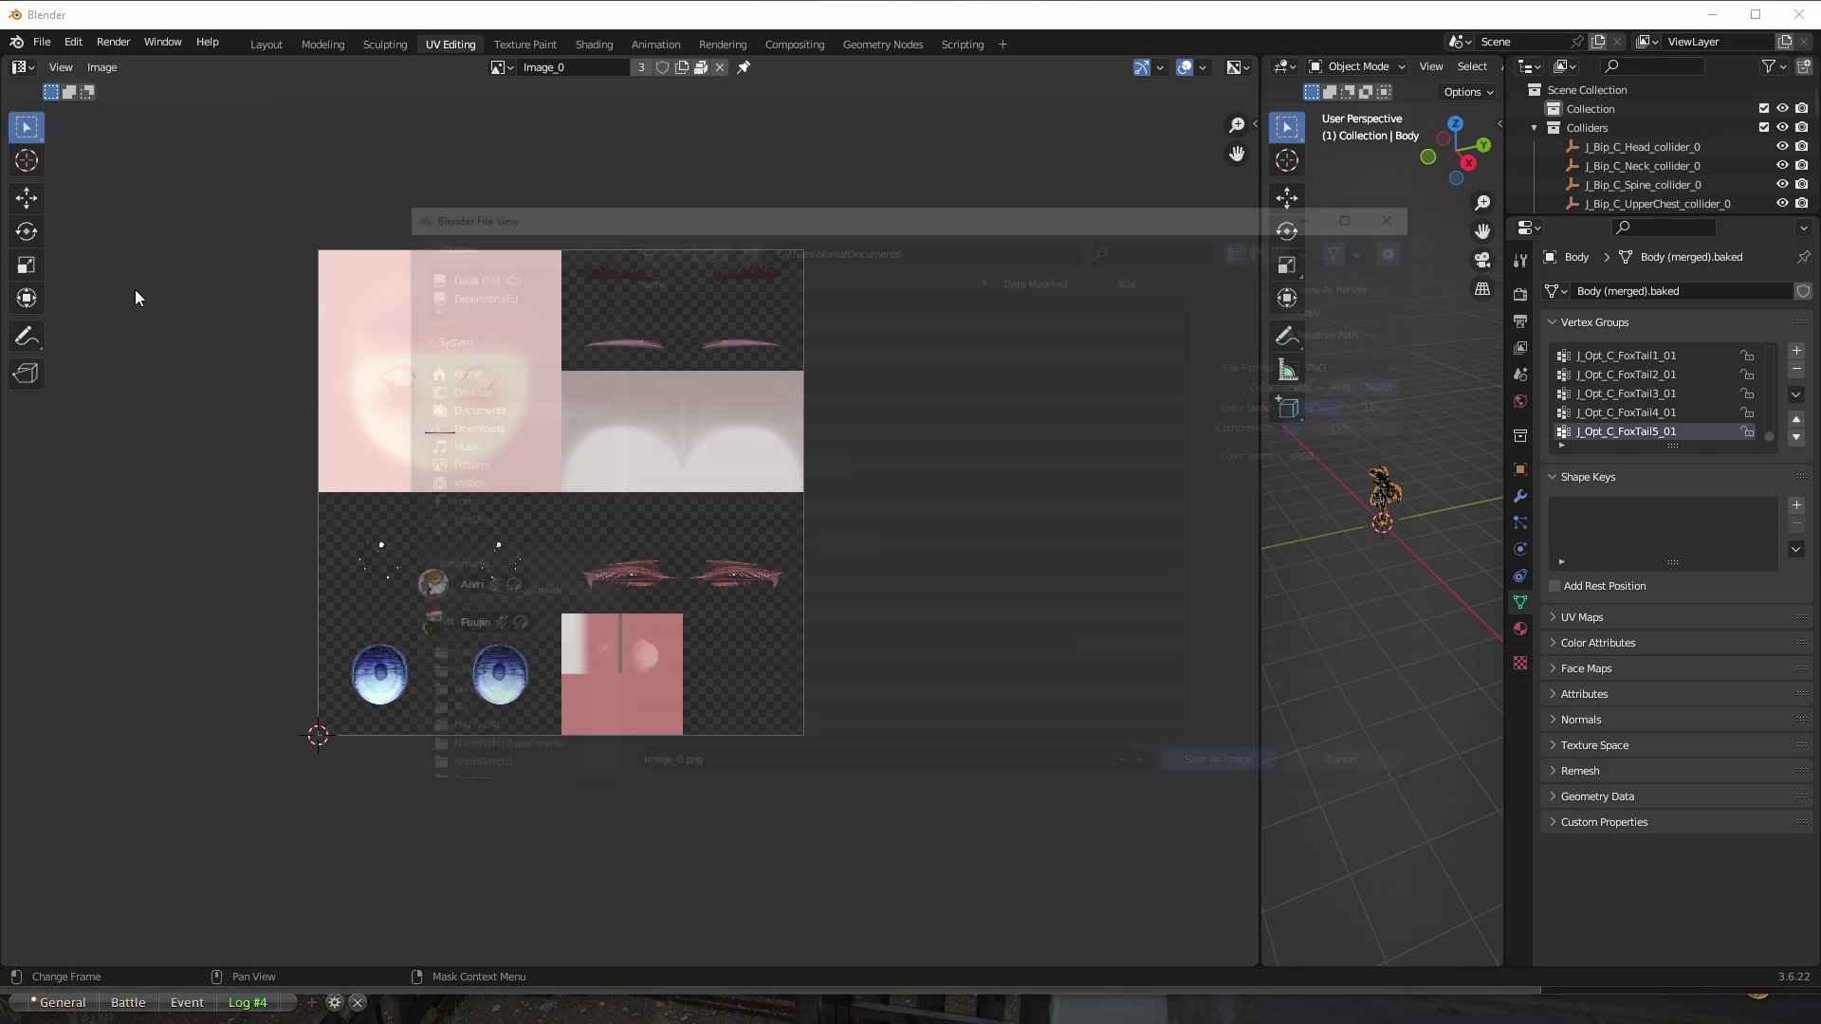
pyautogui.click(933, 243)
pyautogui.write('E:\\AVatars\\Optimisation and quest conversion\\Assets')
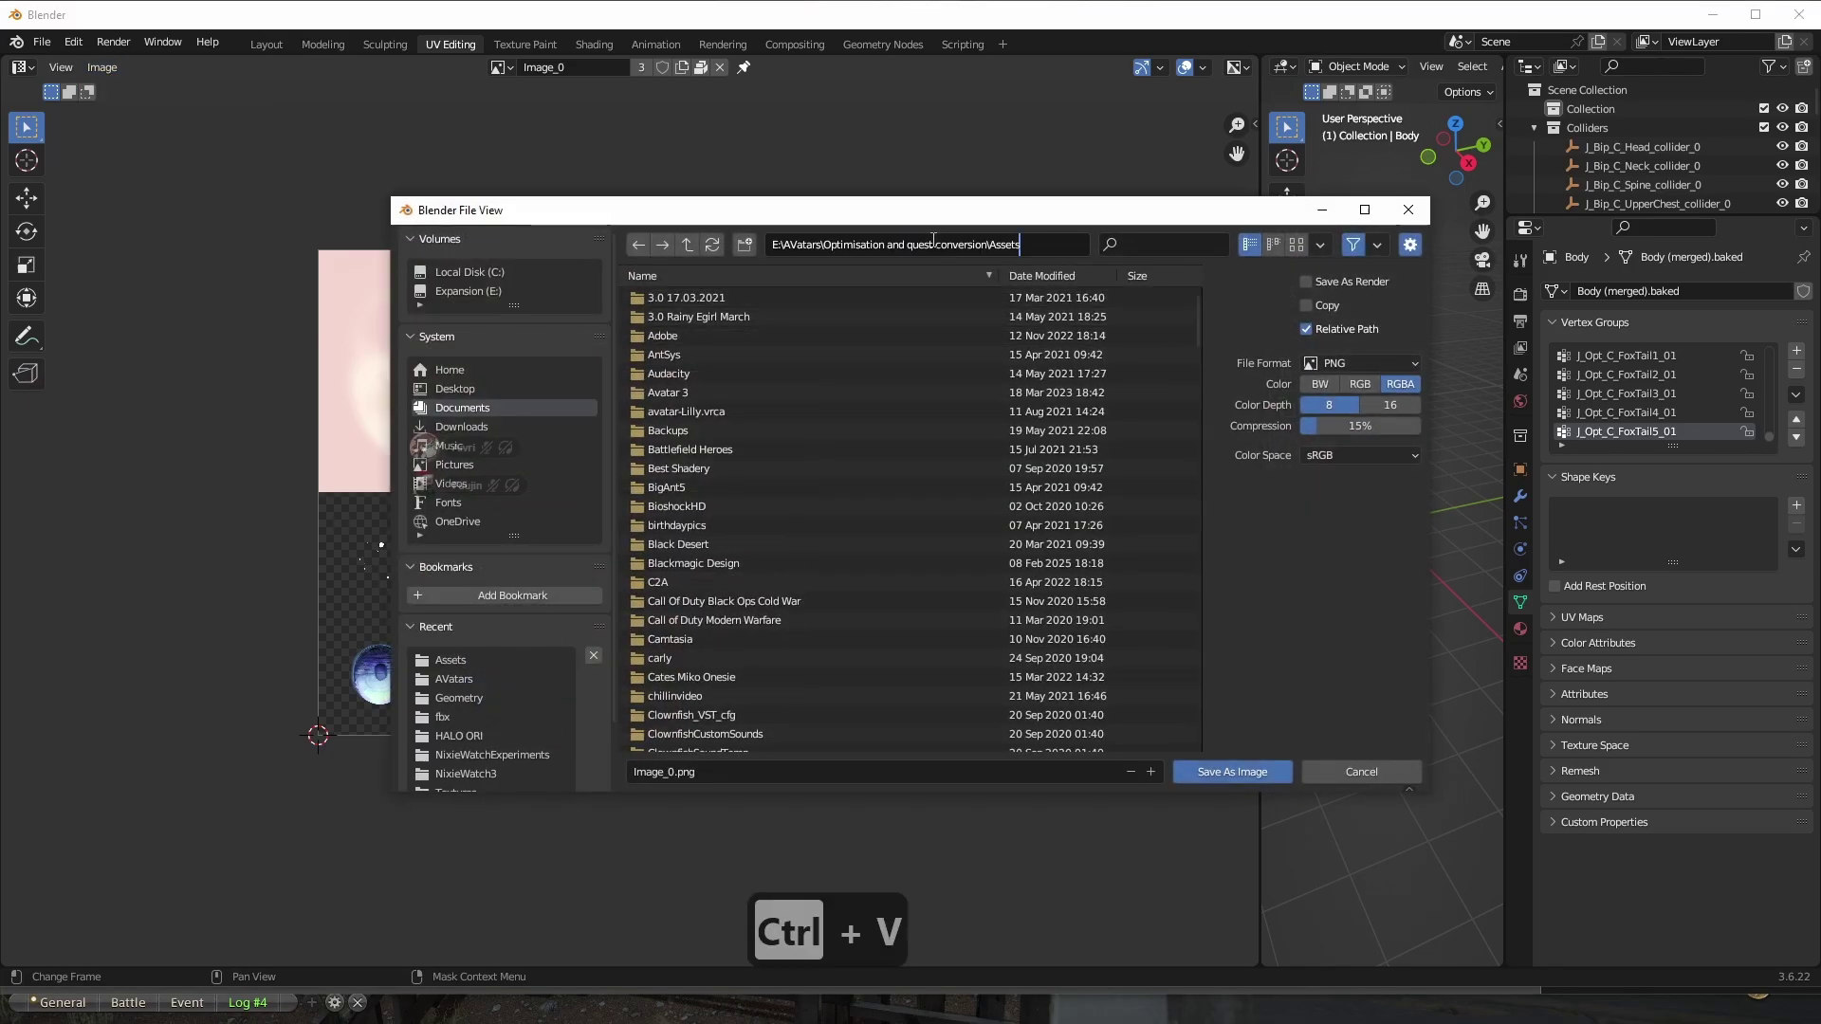
pyautogui.press('Return')
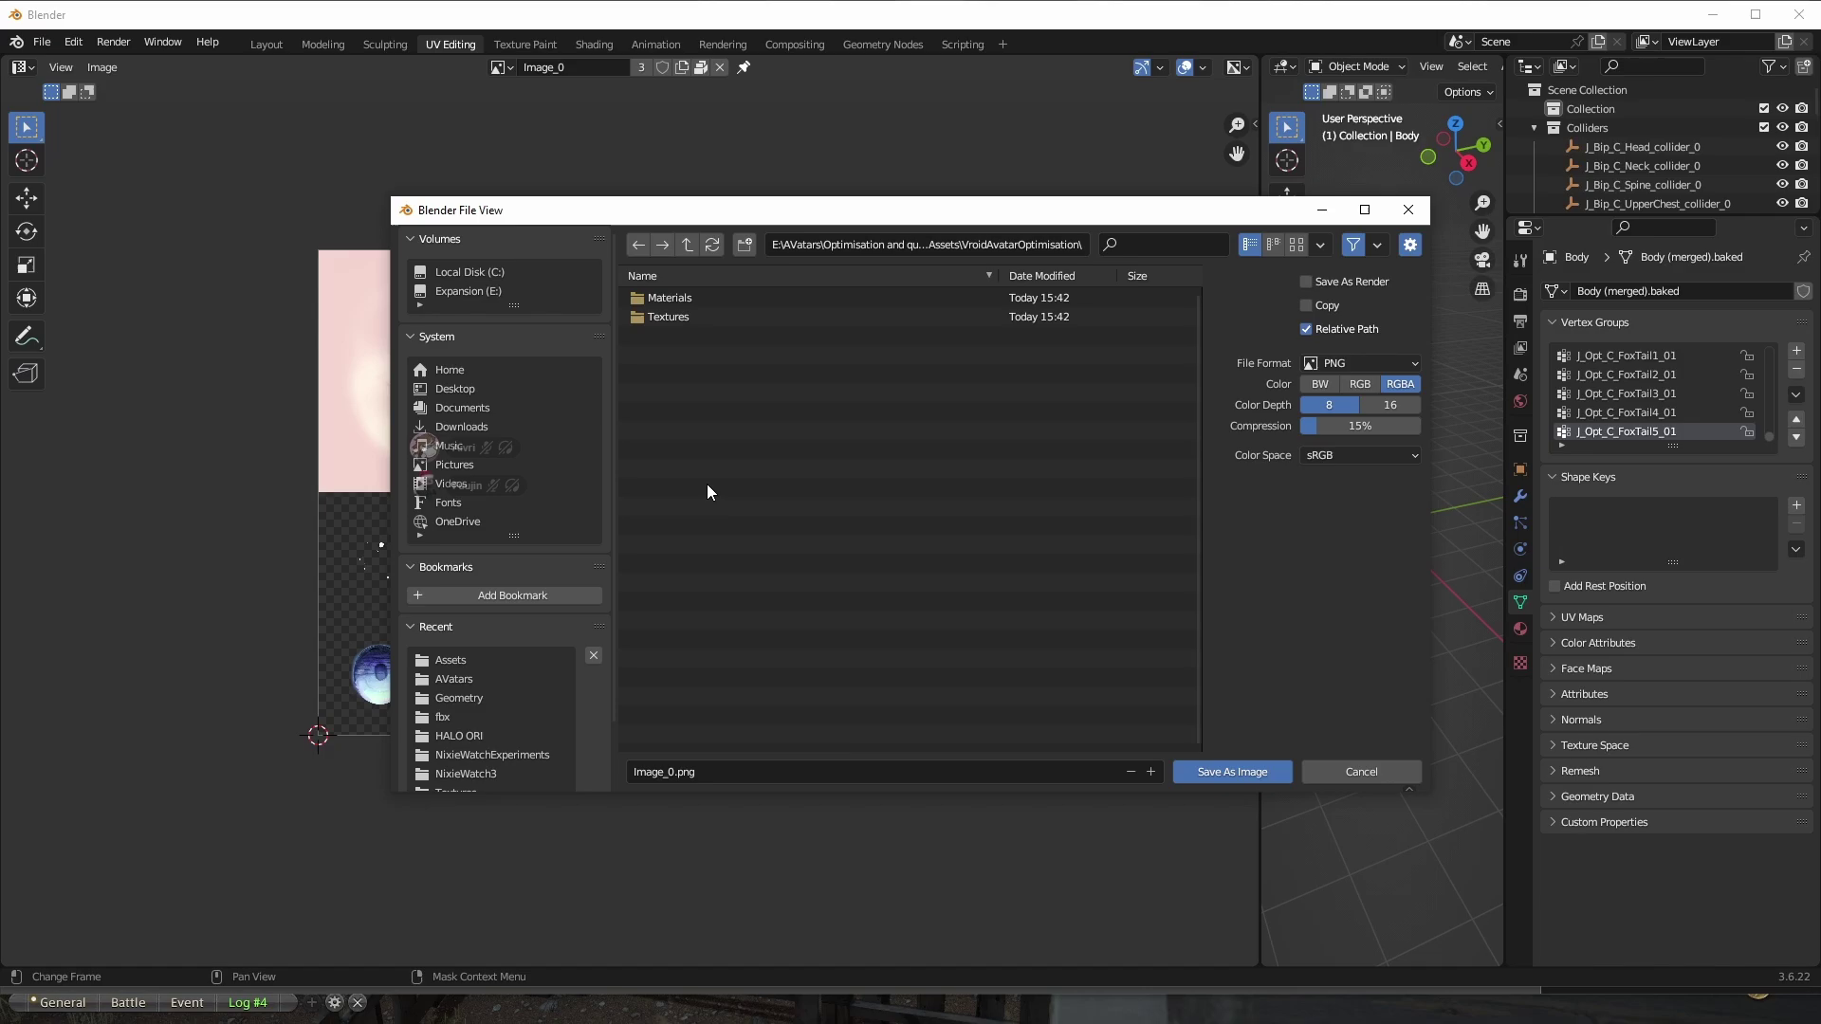
pyautogui.click(680, 319)
pyautogui.click(1215, 776)
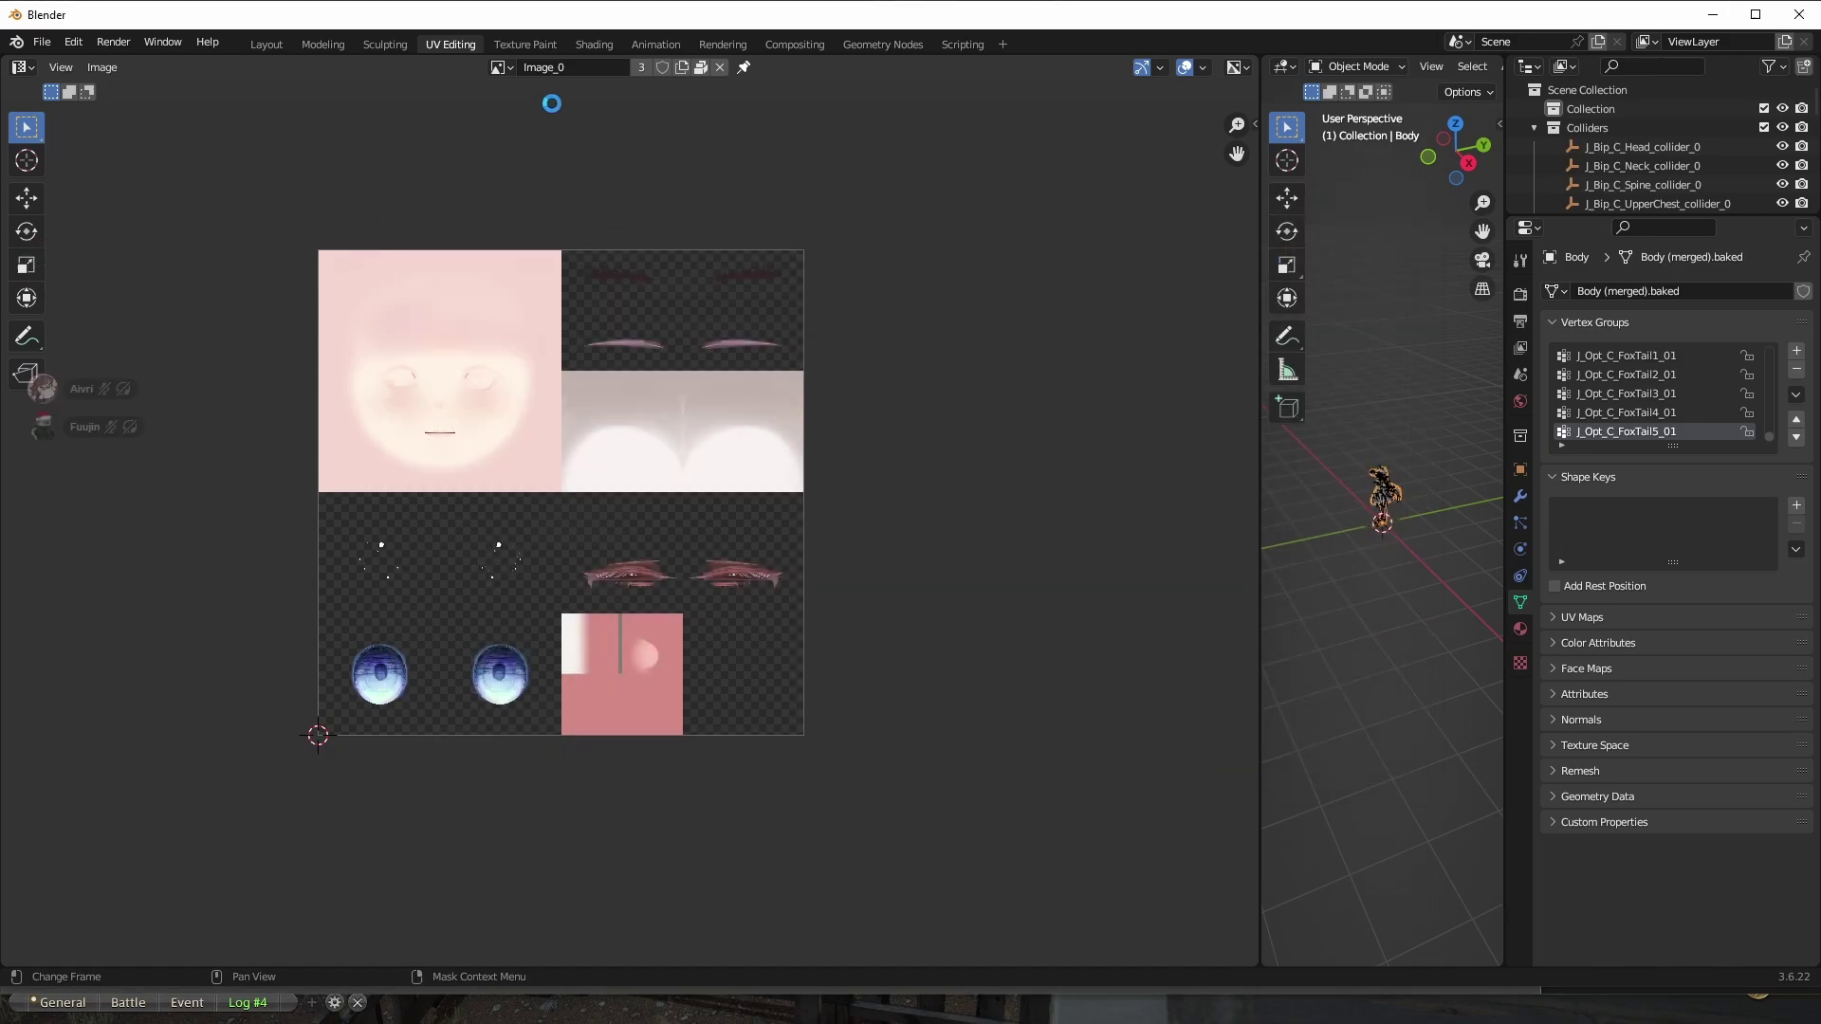
# Inspect Image_10 and Image_3, and save the Image_3 body texture as Image_3.png in the avatar's Textures folder.
pyautogui.click(500, 67)
pyautogui.click(531, 132)
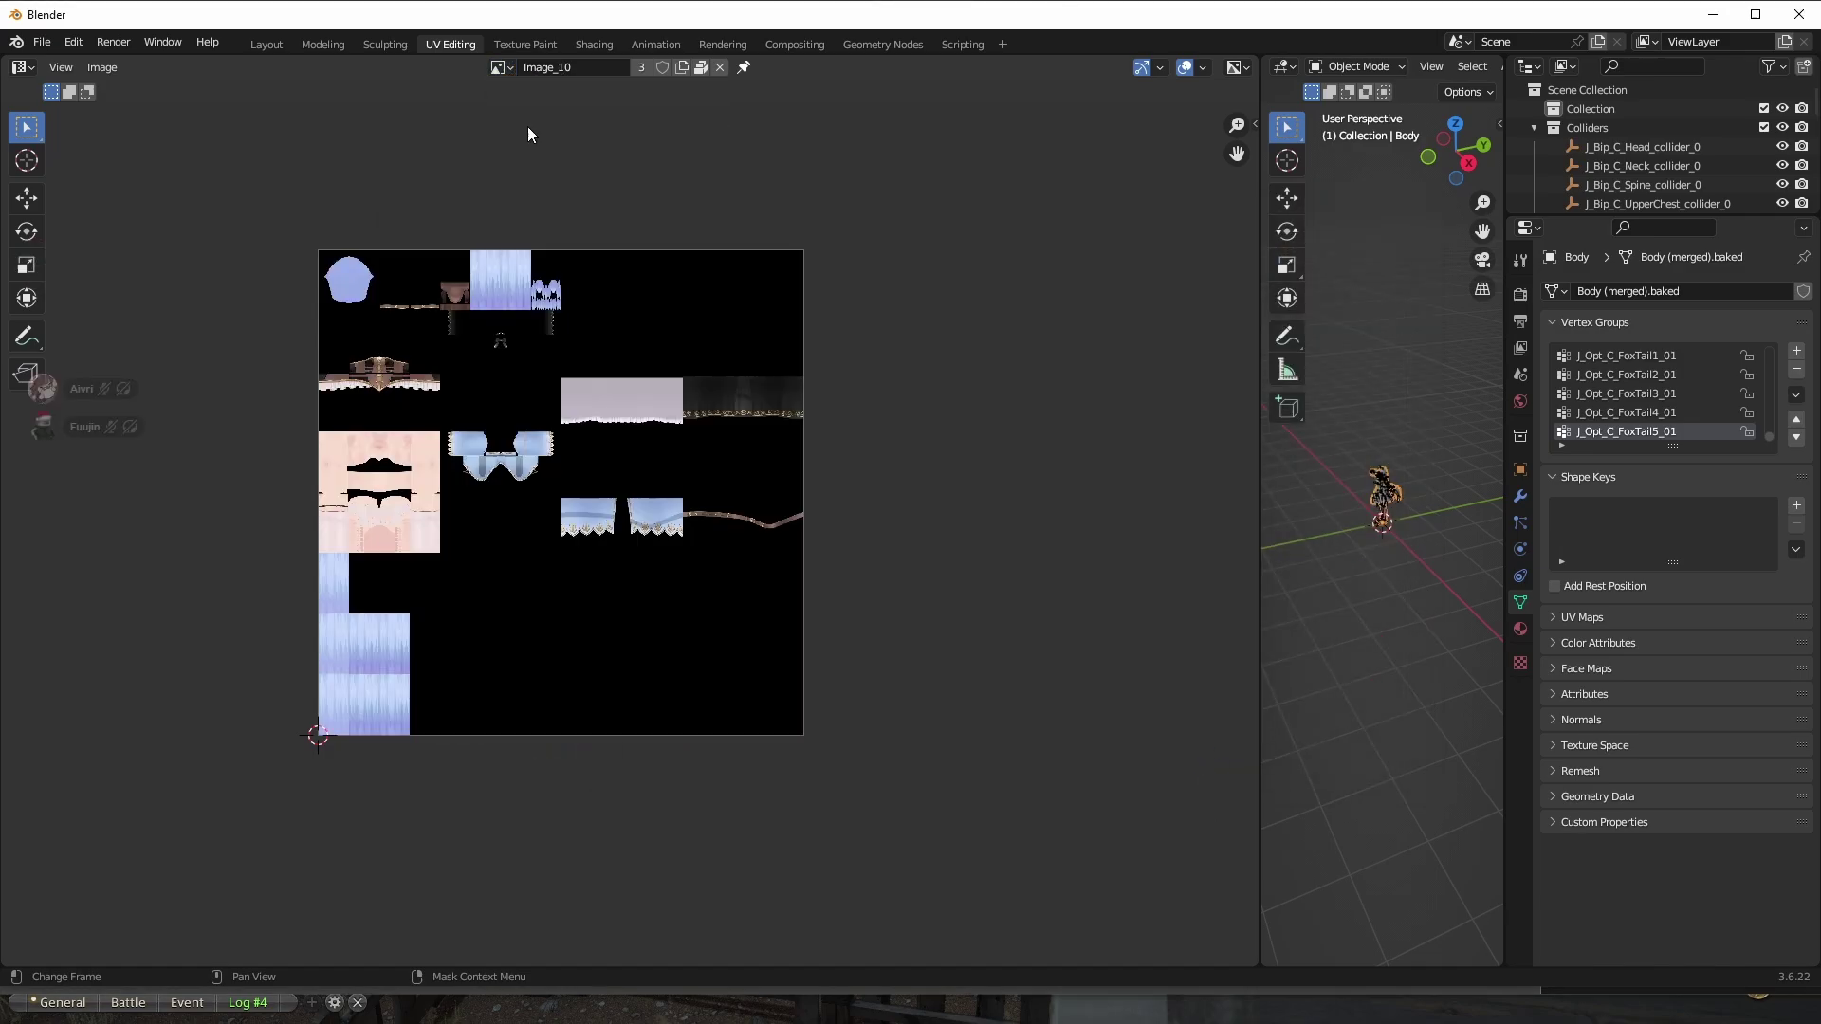
pyautogui.click(500, 68)
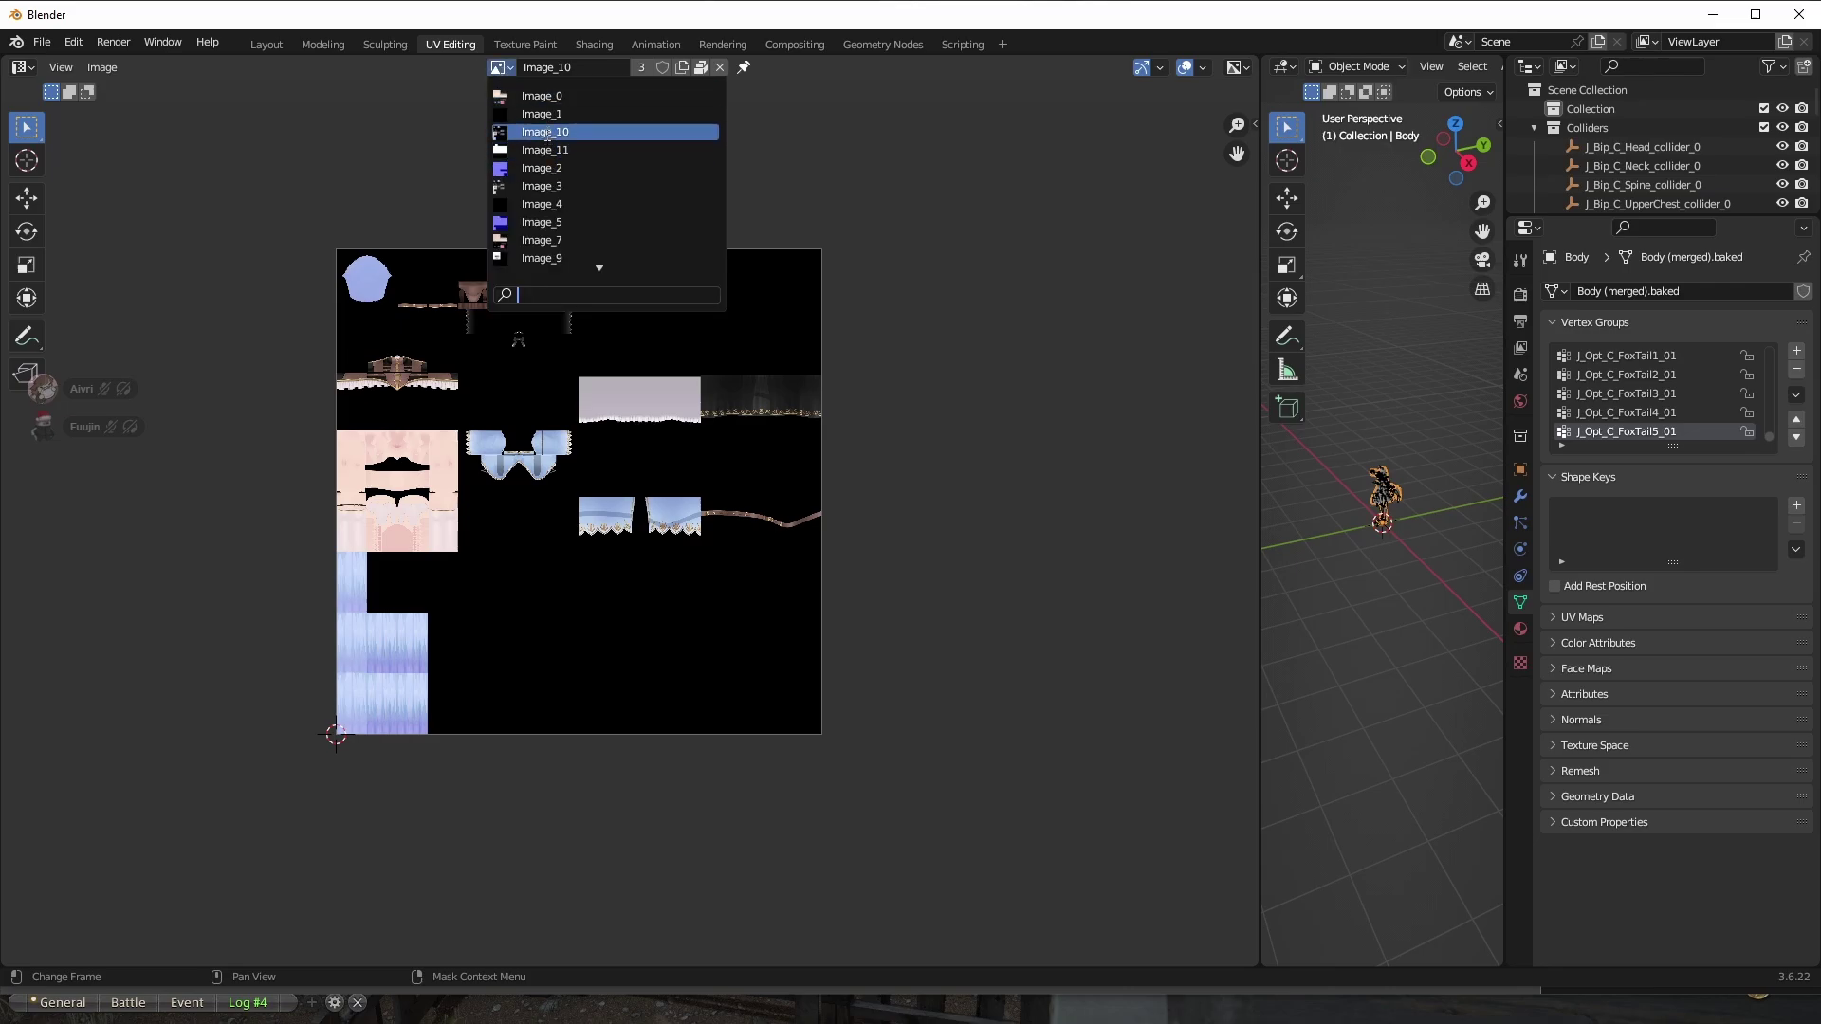
pyautogui.click(544, 186)
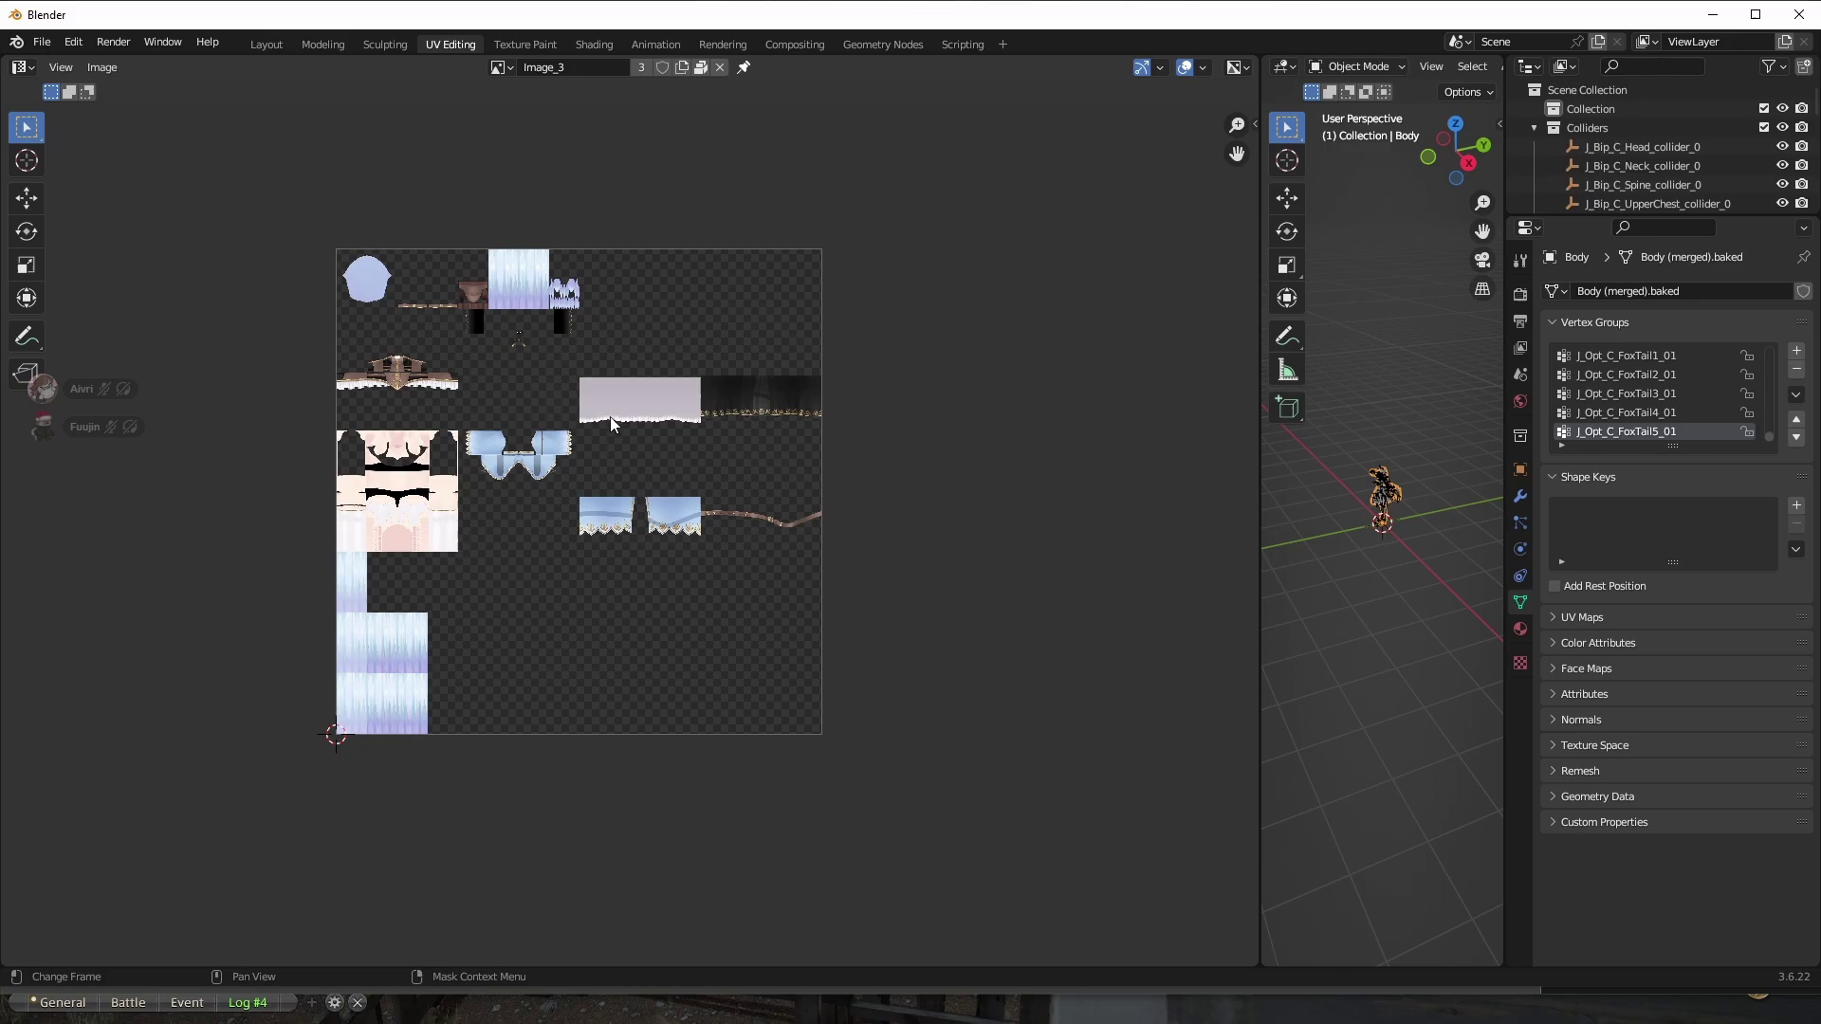
pyautogui.scroll(2, 623, 423)
pyautogui.scroll(-2, 622, 315)
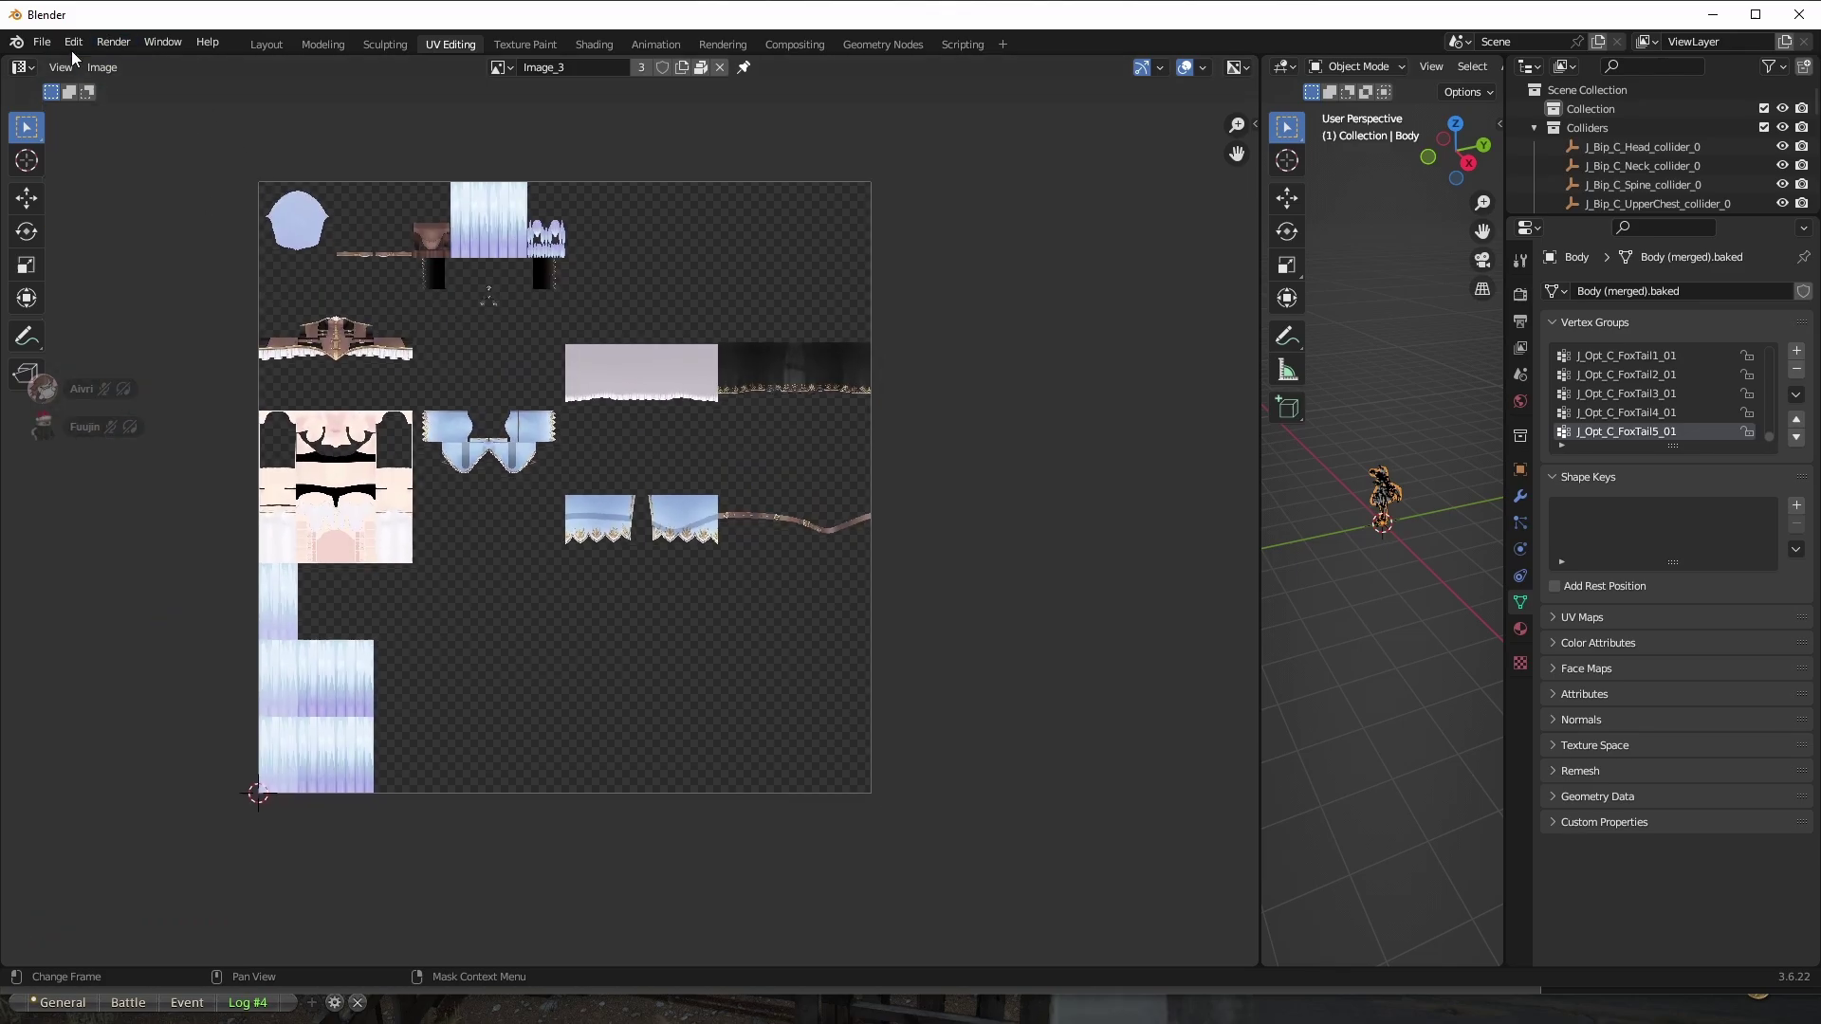
pyautogui.click(98, 68)
pyautogui.click(111, 286)
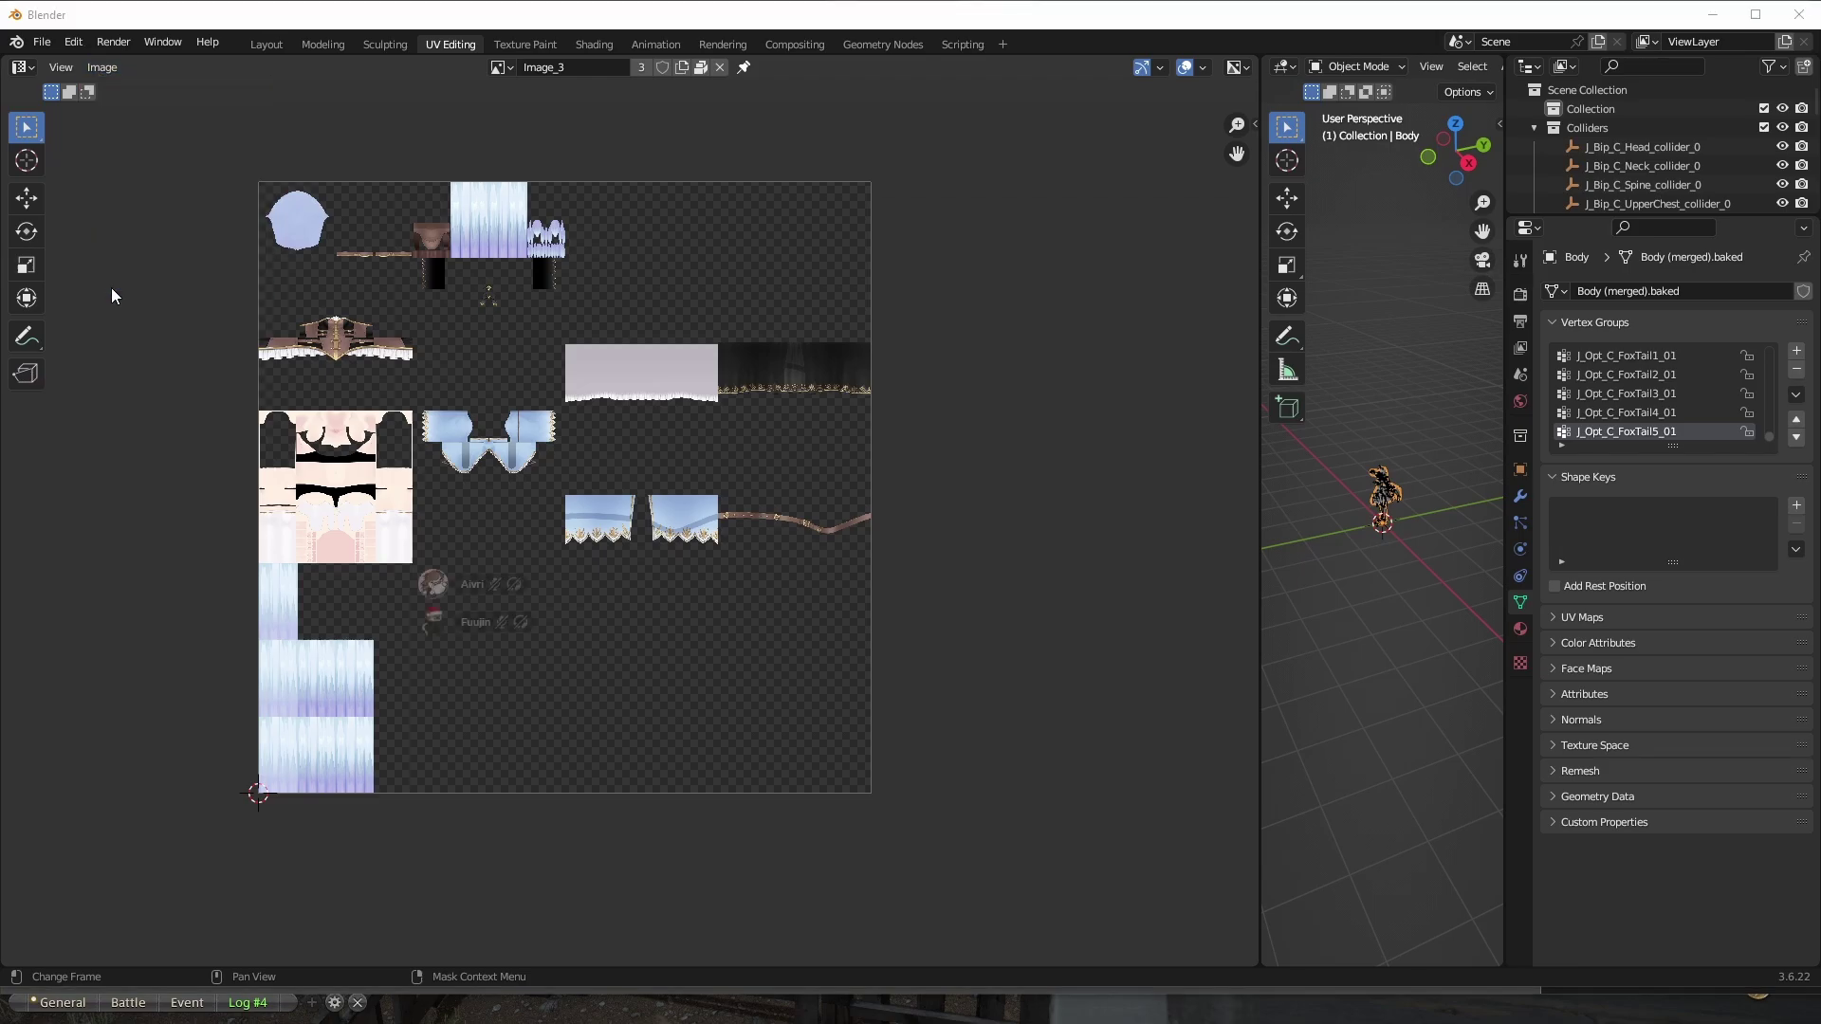
pyautogui.click(1230, 775)
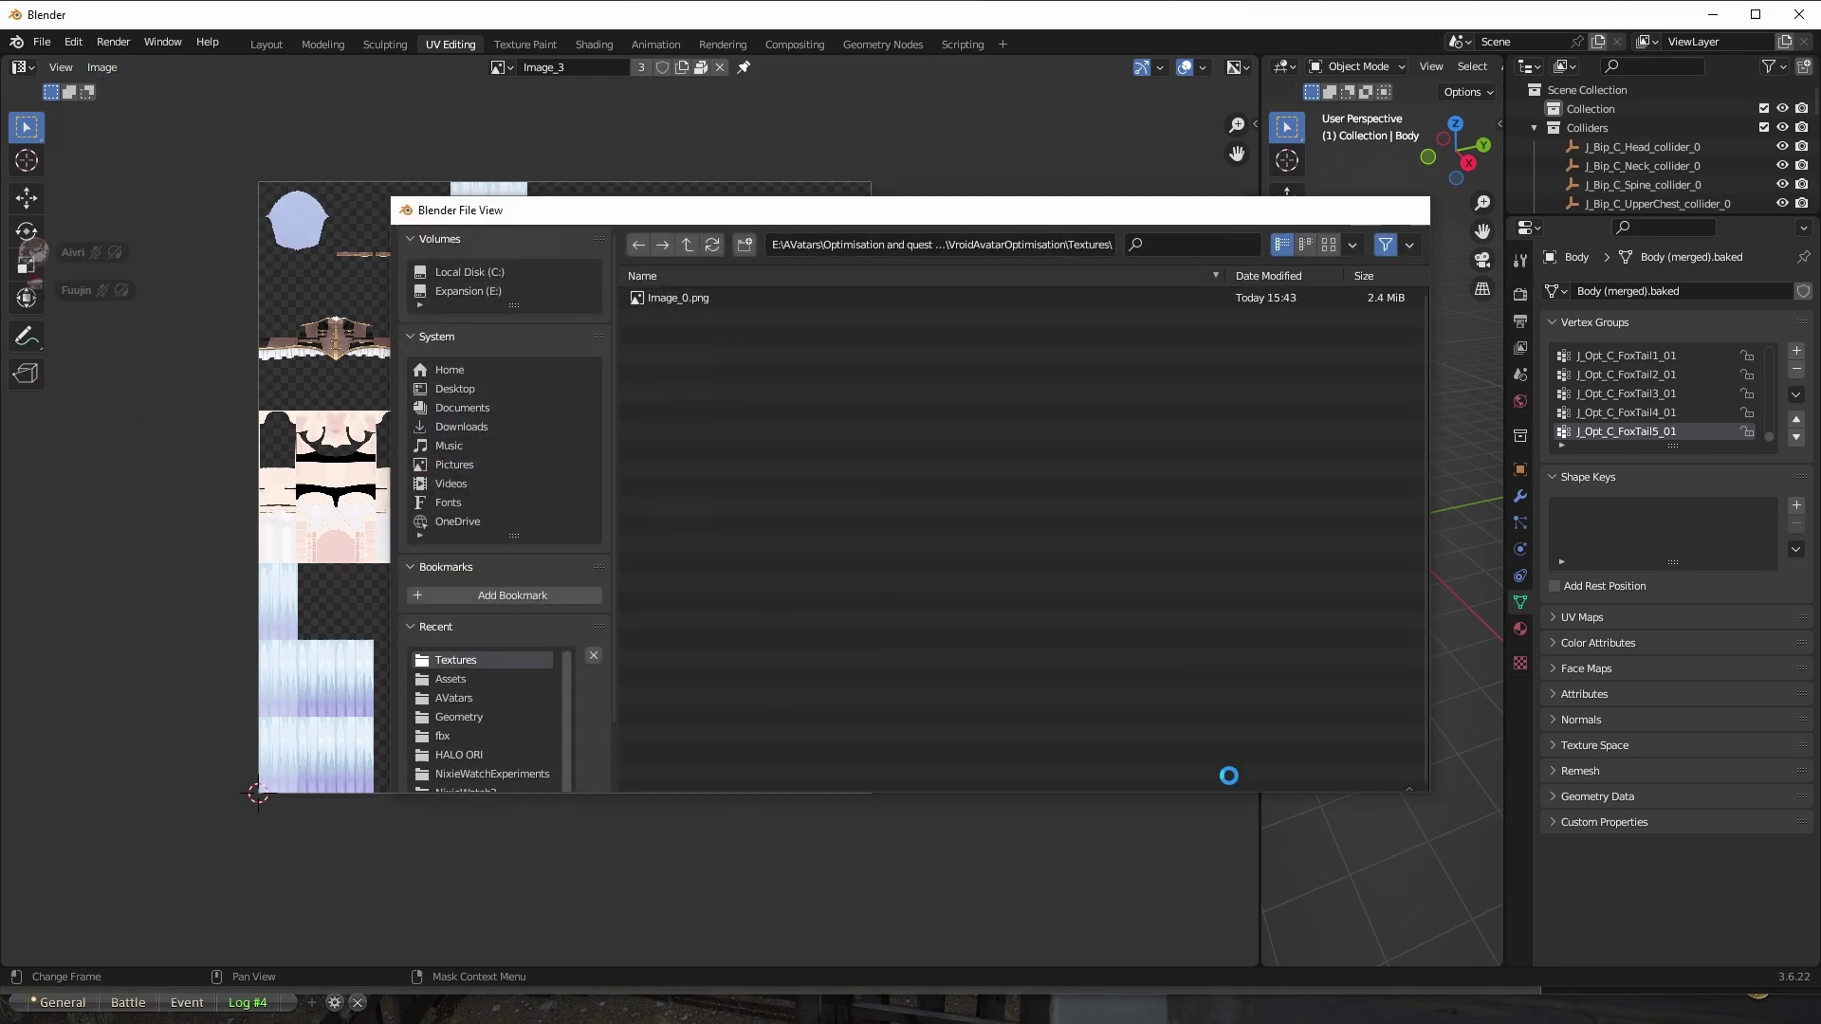
# Examine the Image_2 and Image_5 normal maps and compare them with the Image_0 and Image_10 colour textures.
pyautogui.click(500, 68)
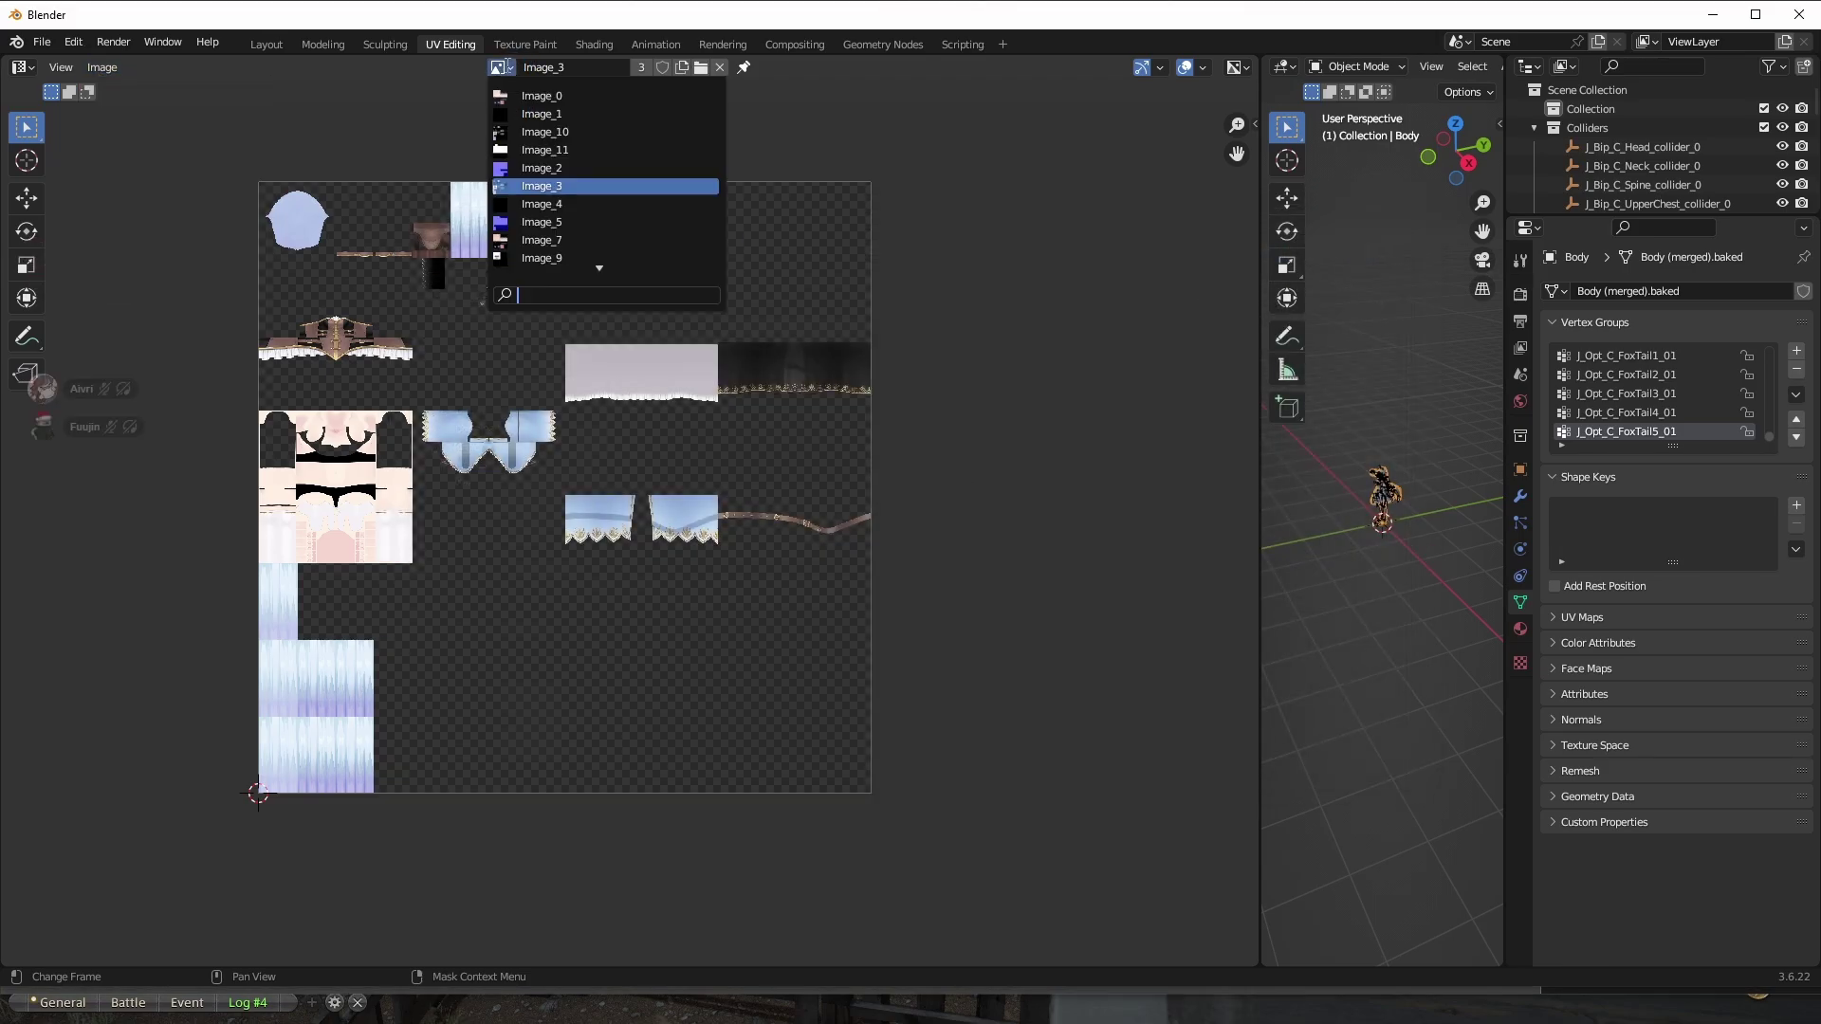
pyautogui.click(542, 172)
pyautogui.click(502, 66)
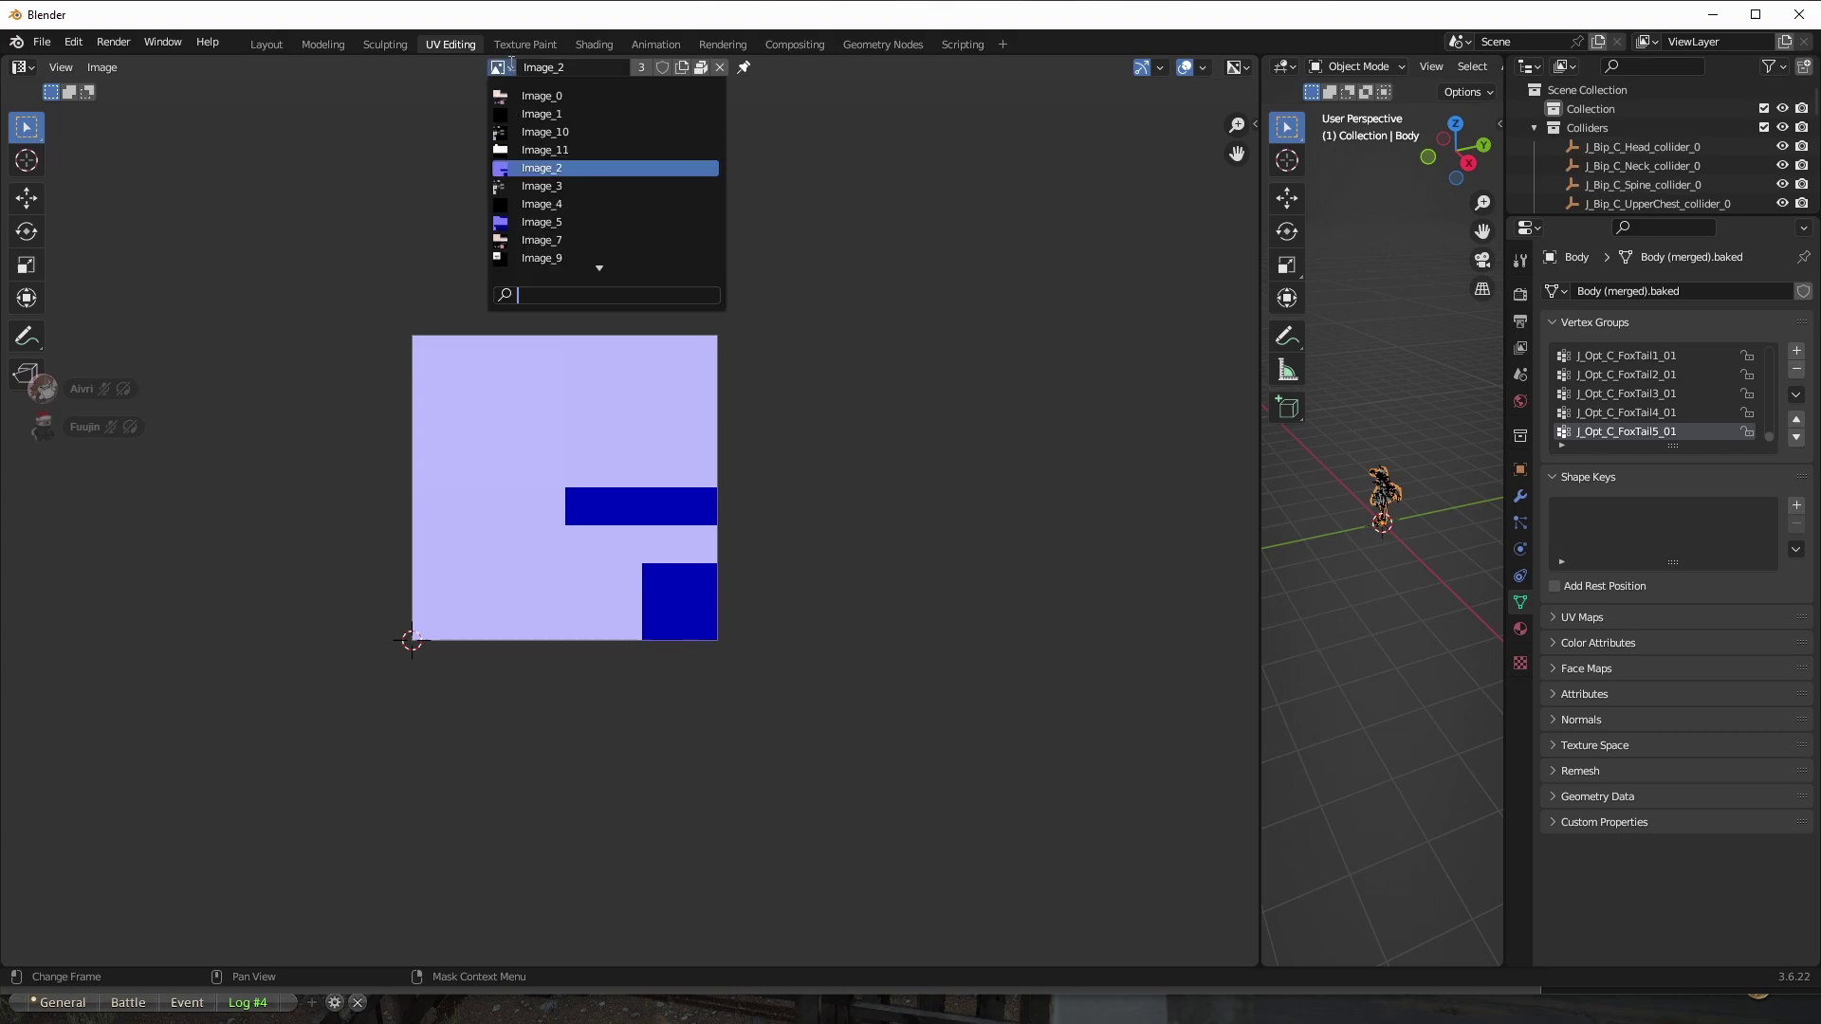
pyautogui.click(578, 215)
pyautogui.scroll(4, 611, 412)
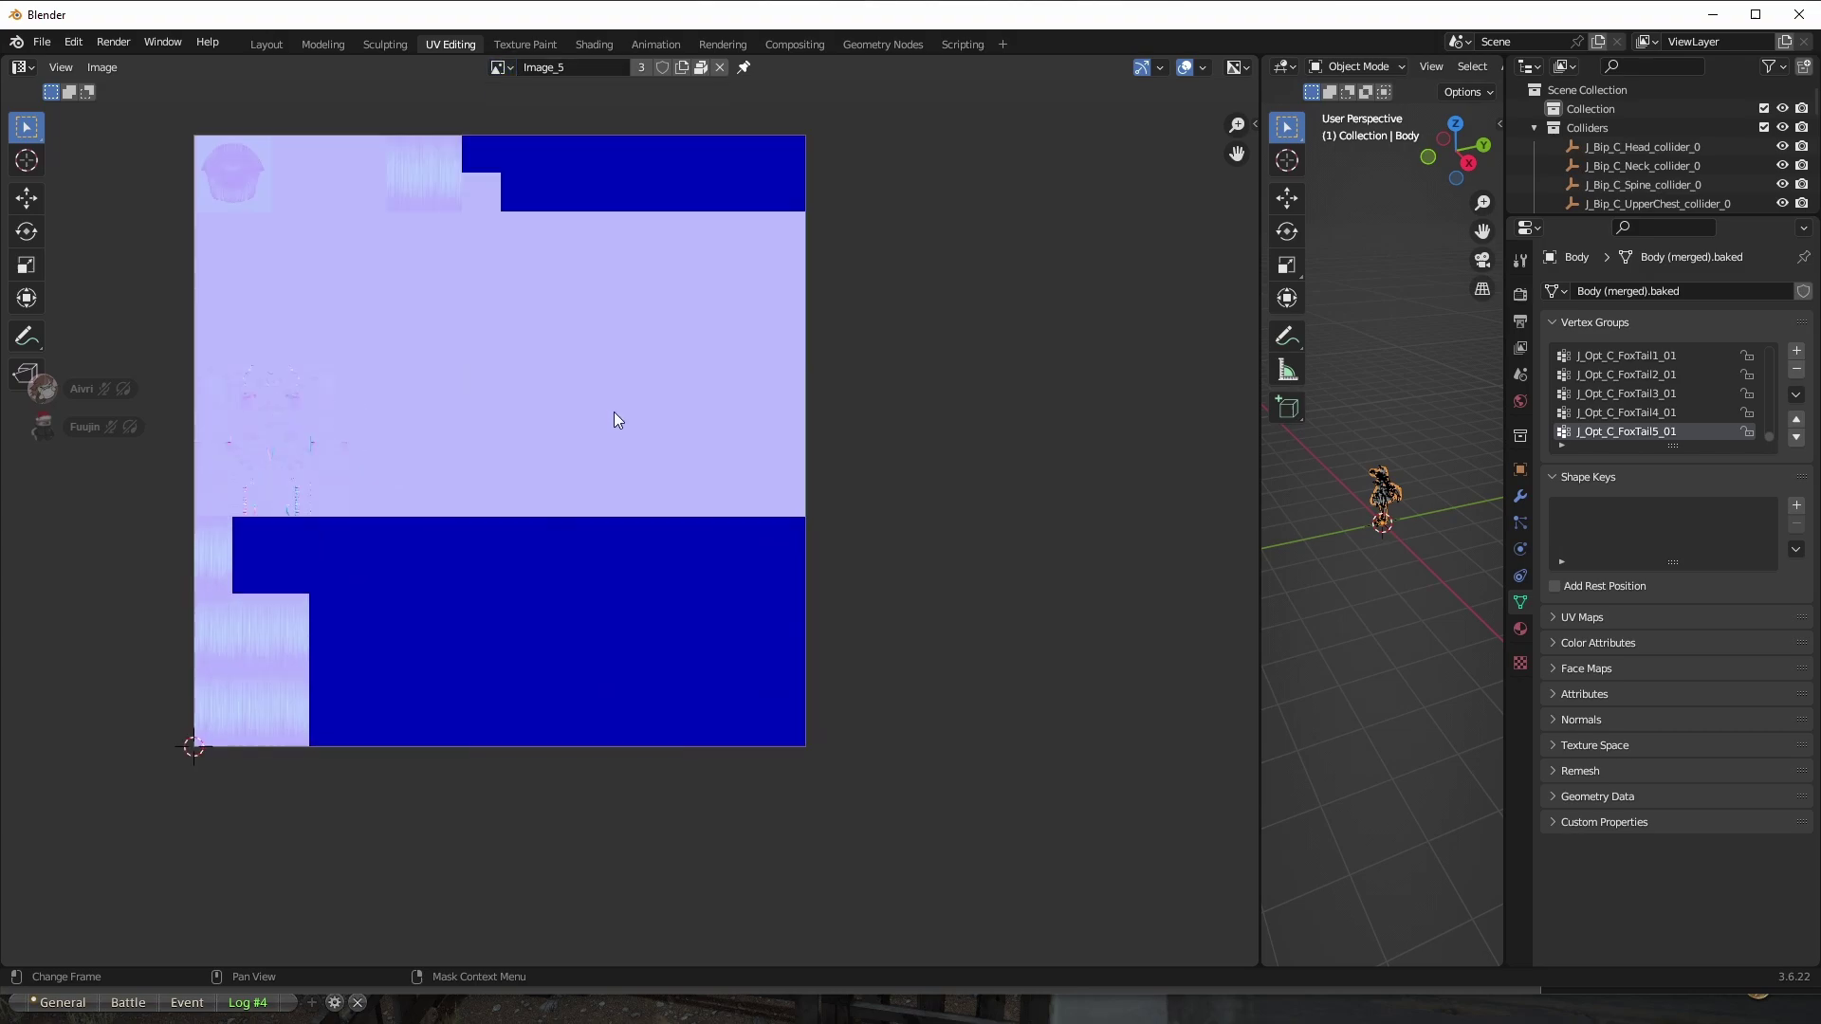
pyautogui.moveTo(766, 399); pyautogui.dragTo(821, 397, button='middle')
pyautogui.scroll(2, 875, 370)
pyautogui.scroll(-3, 873, 370)
pyautogui.click(500, 67)
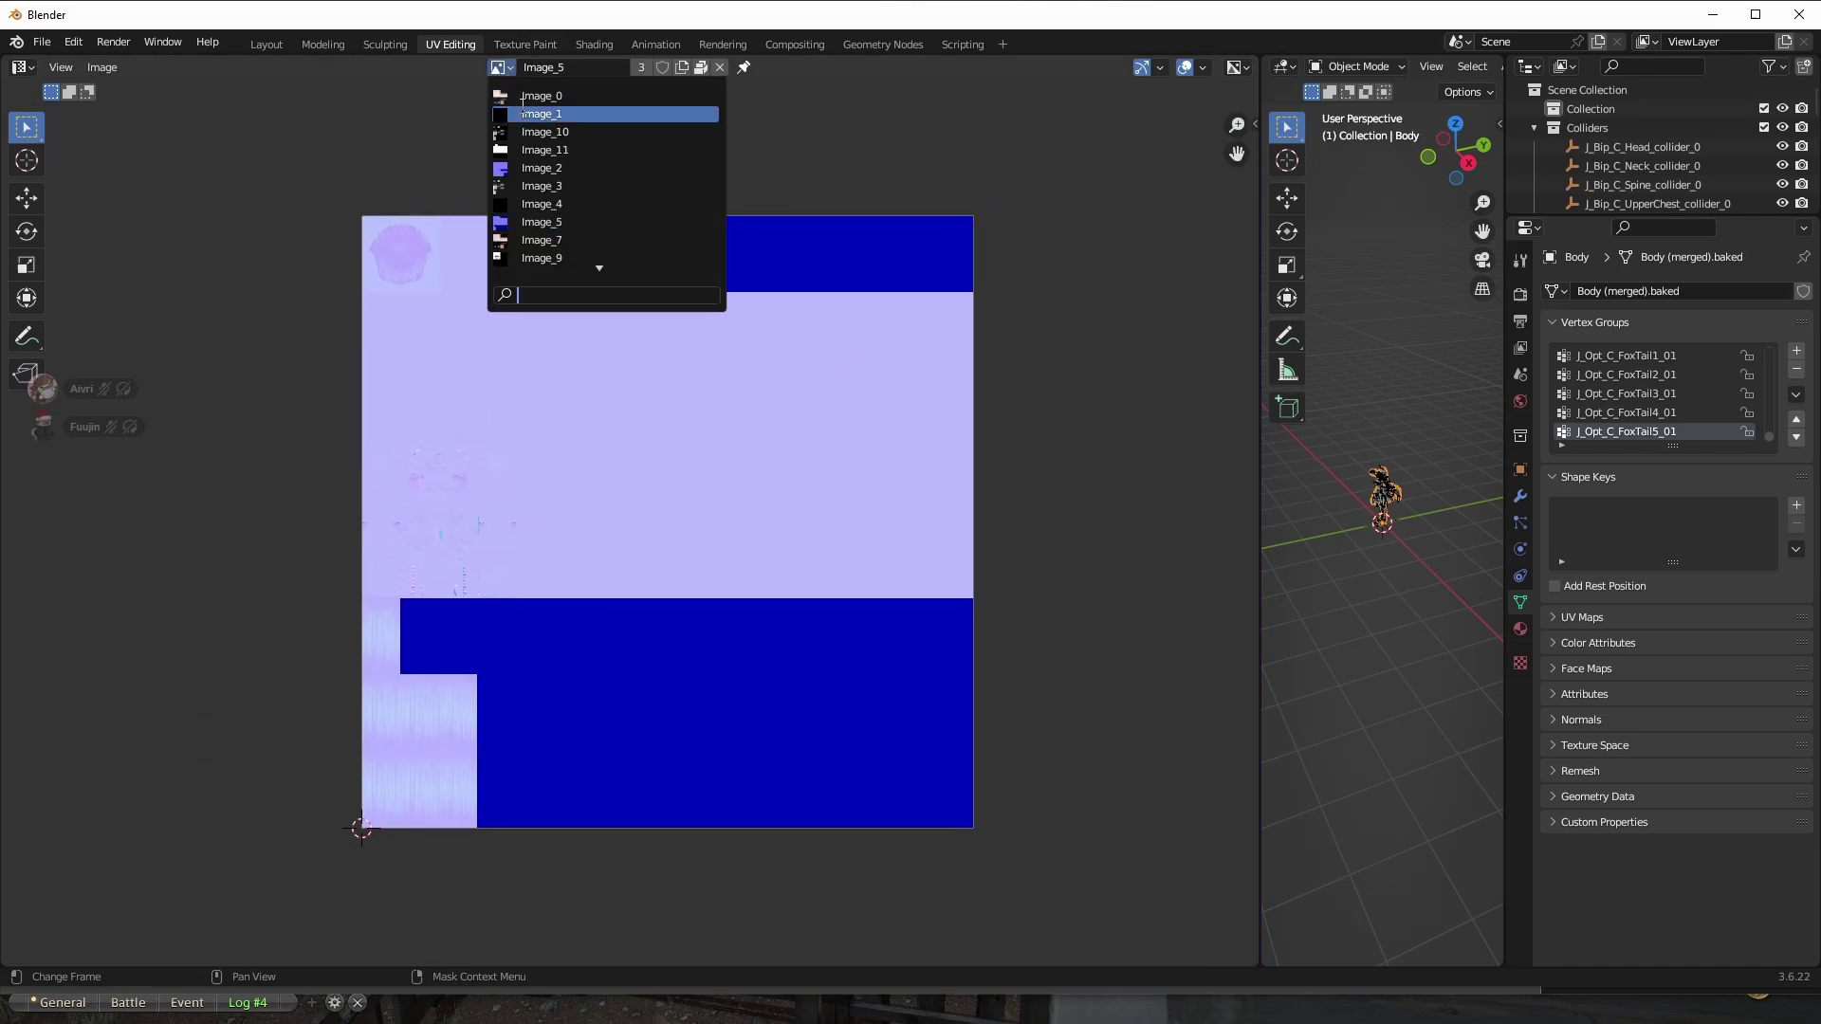
pyautogui.click(529, 98)
pyautogui.press('Home')
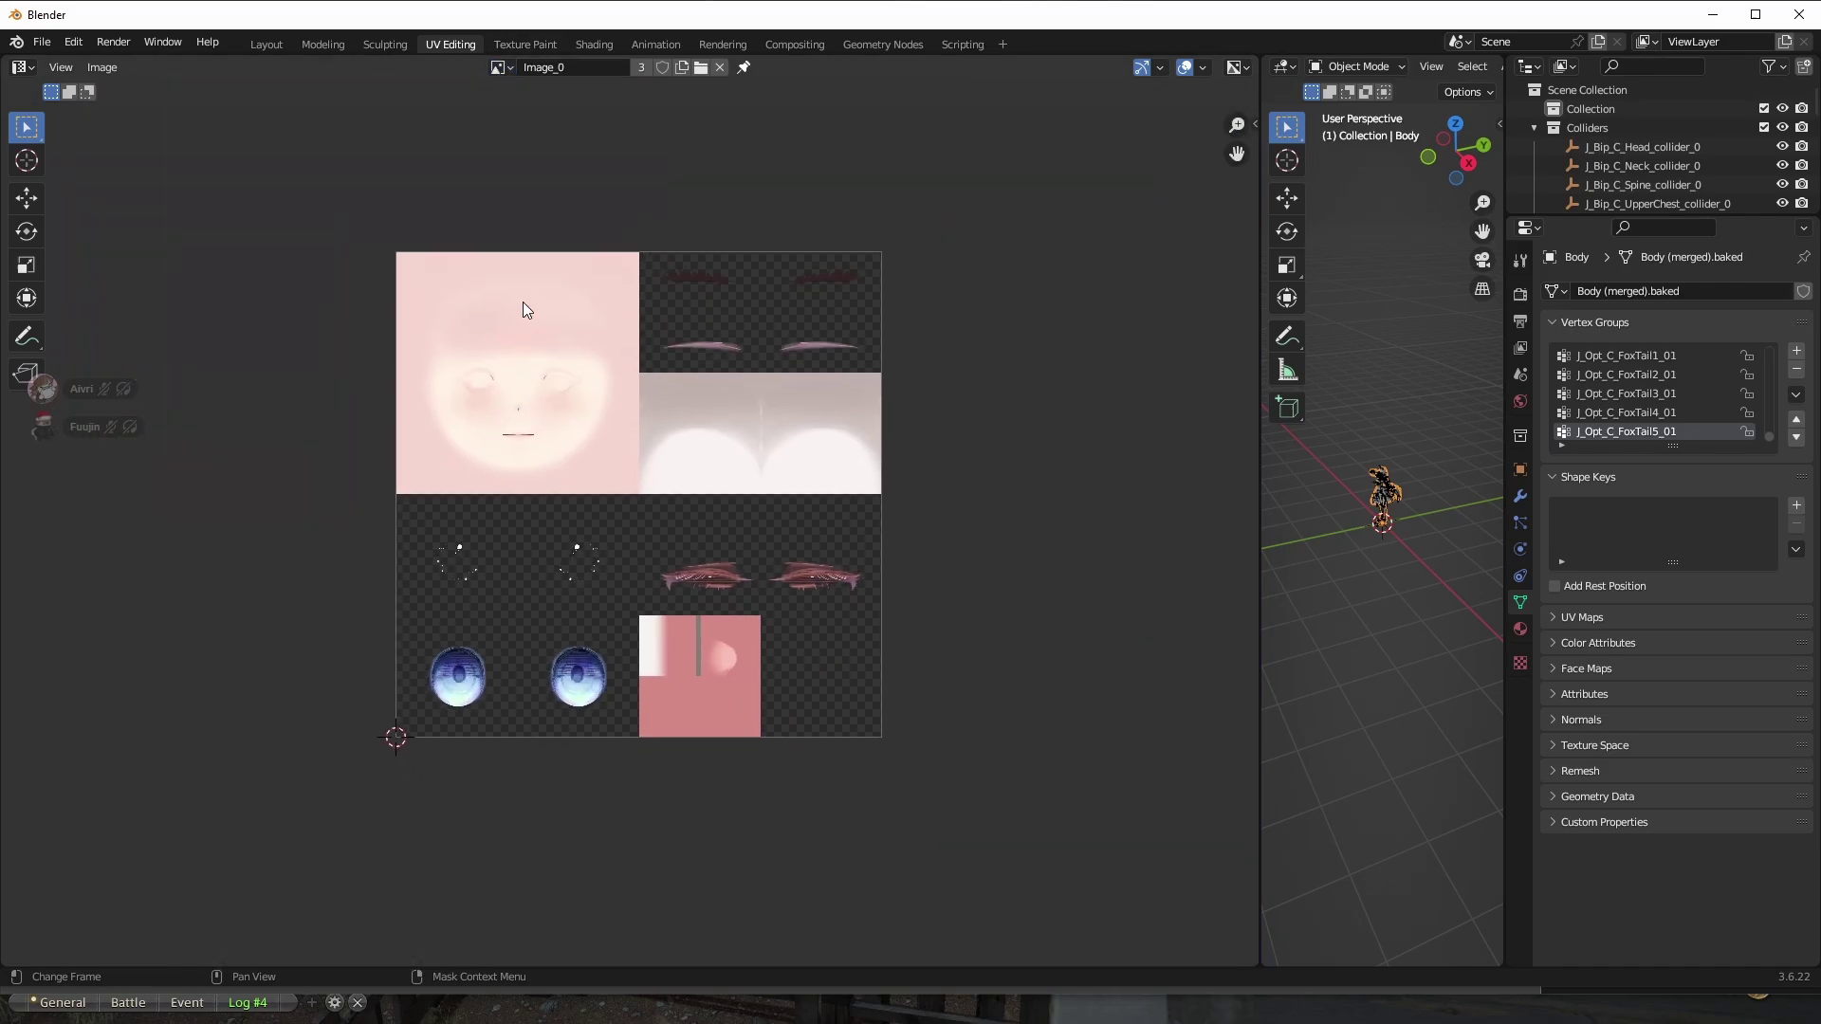
pyautogui.click(499, 67)
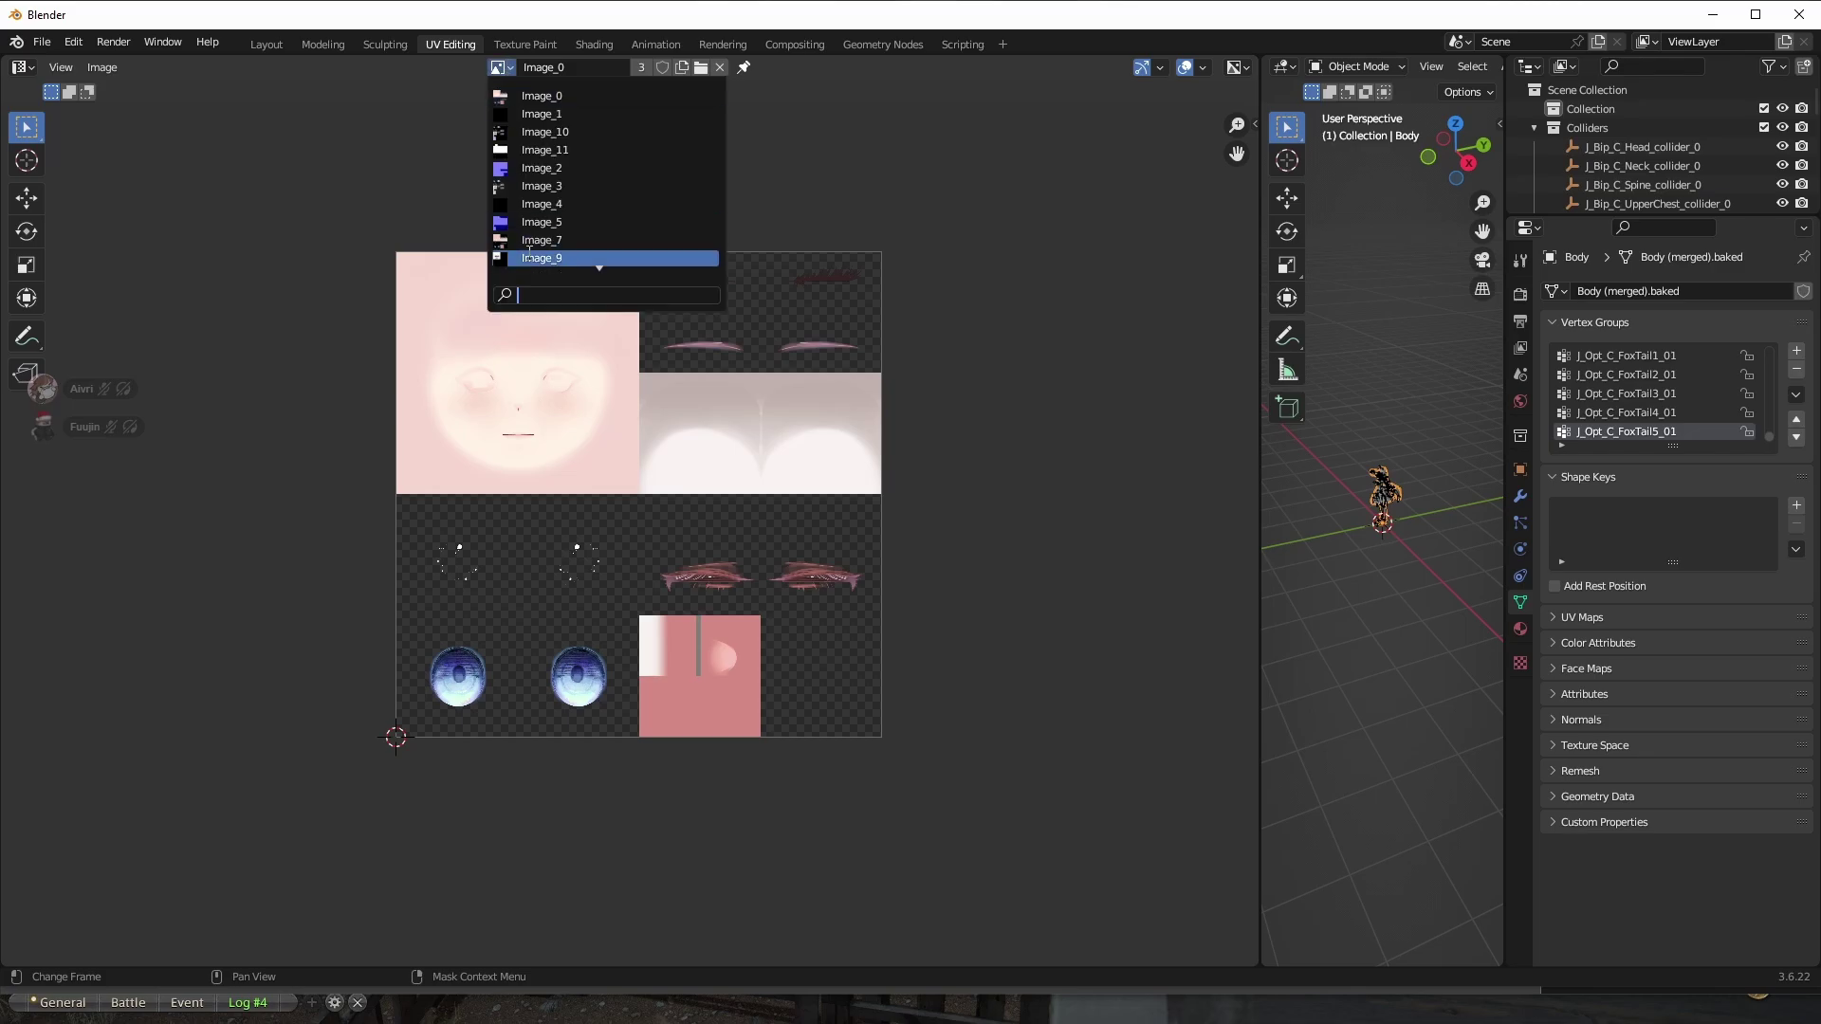
pyautogui.click(545, 133)
# Display the Image_5 normal map and save it as Image_5.png in the avatar's Textures folder.
pyautogui.click(502, 65)
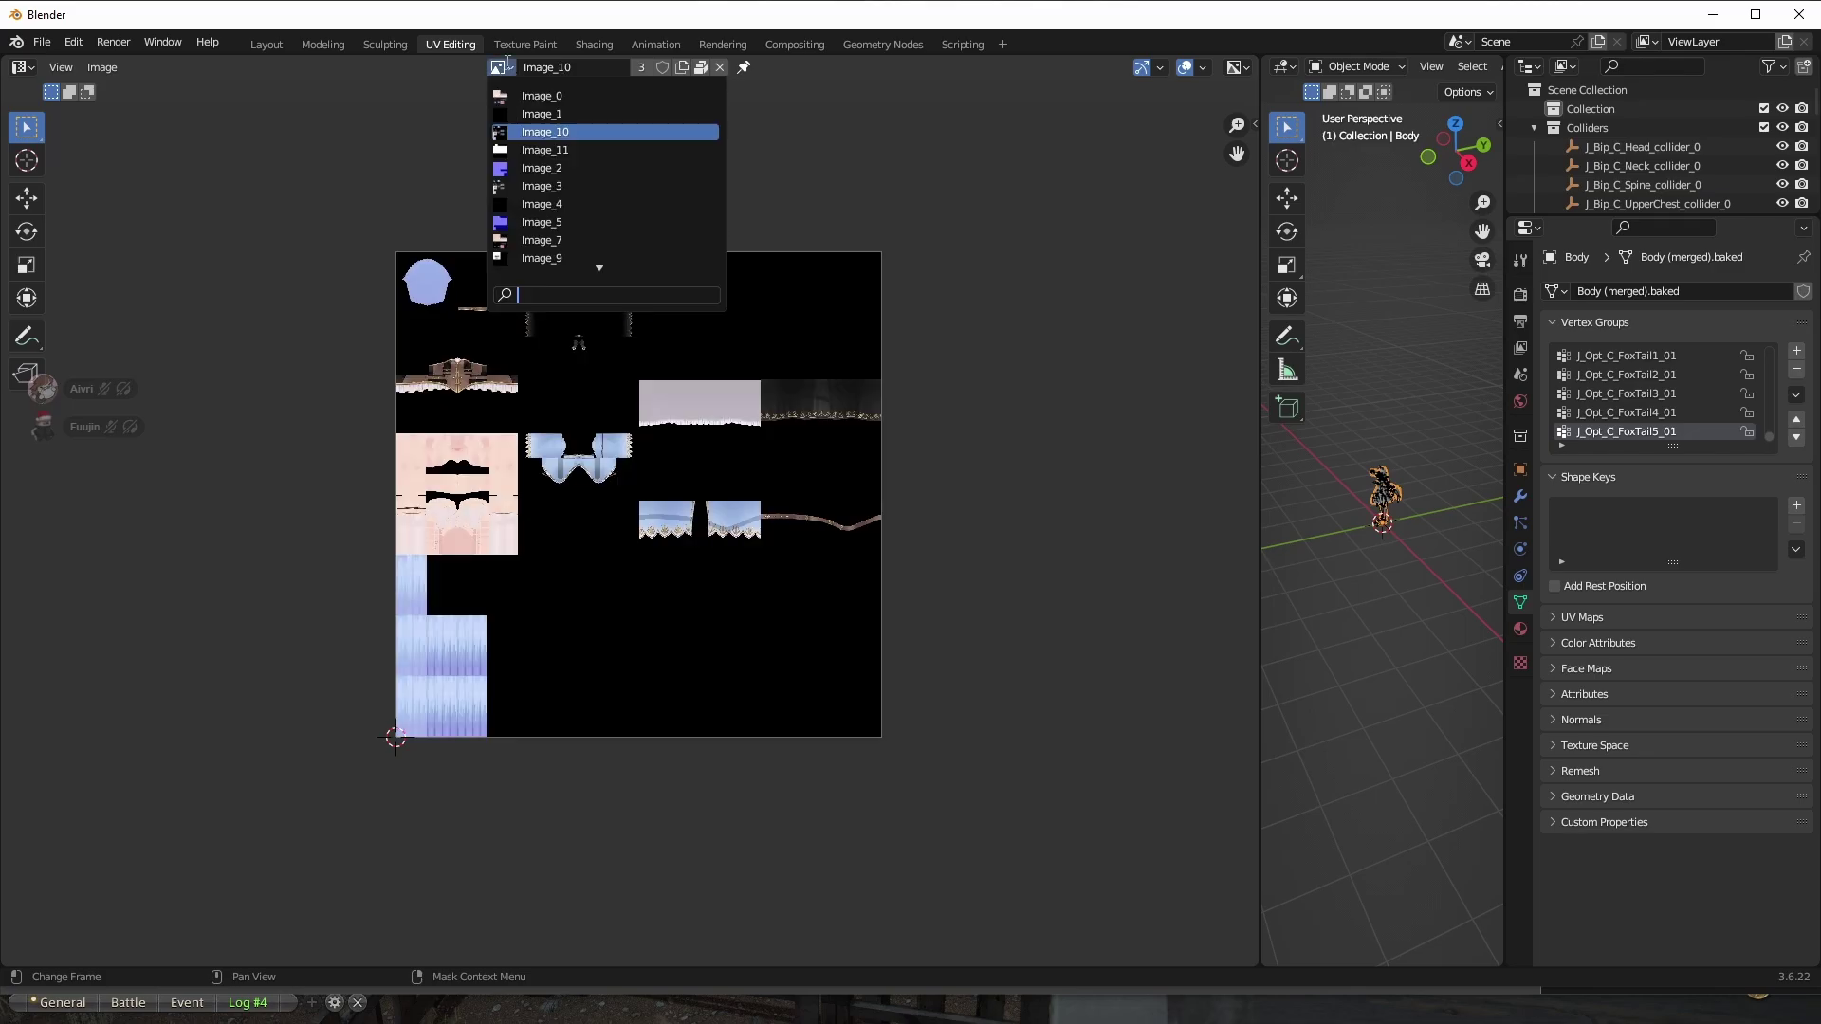
pyautogui.click(531, 223)
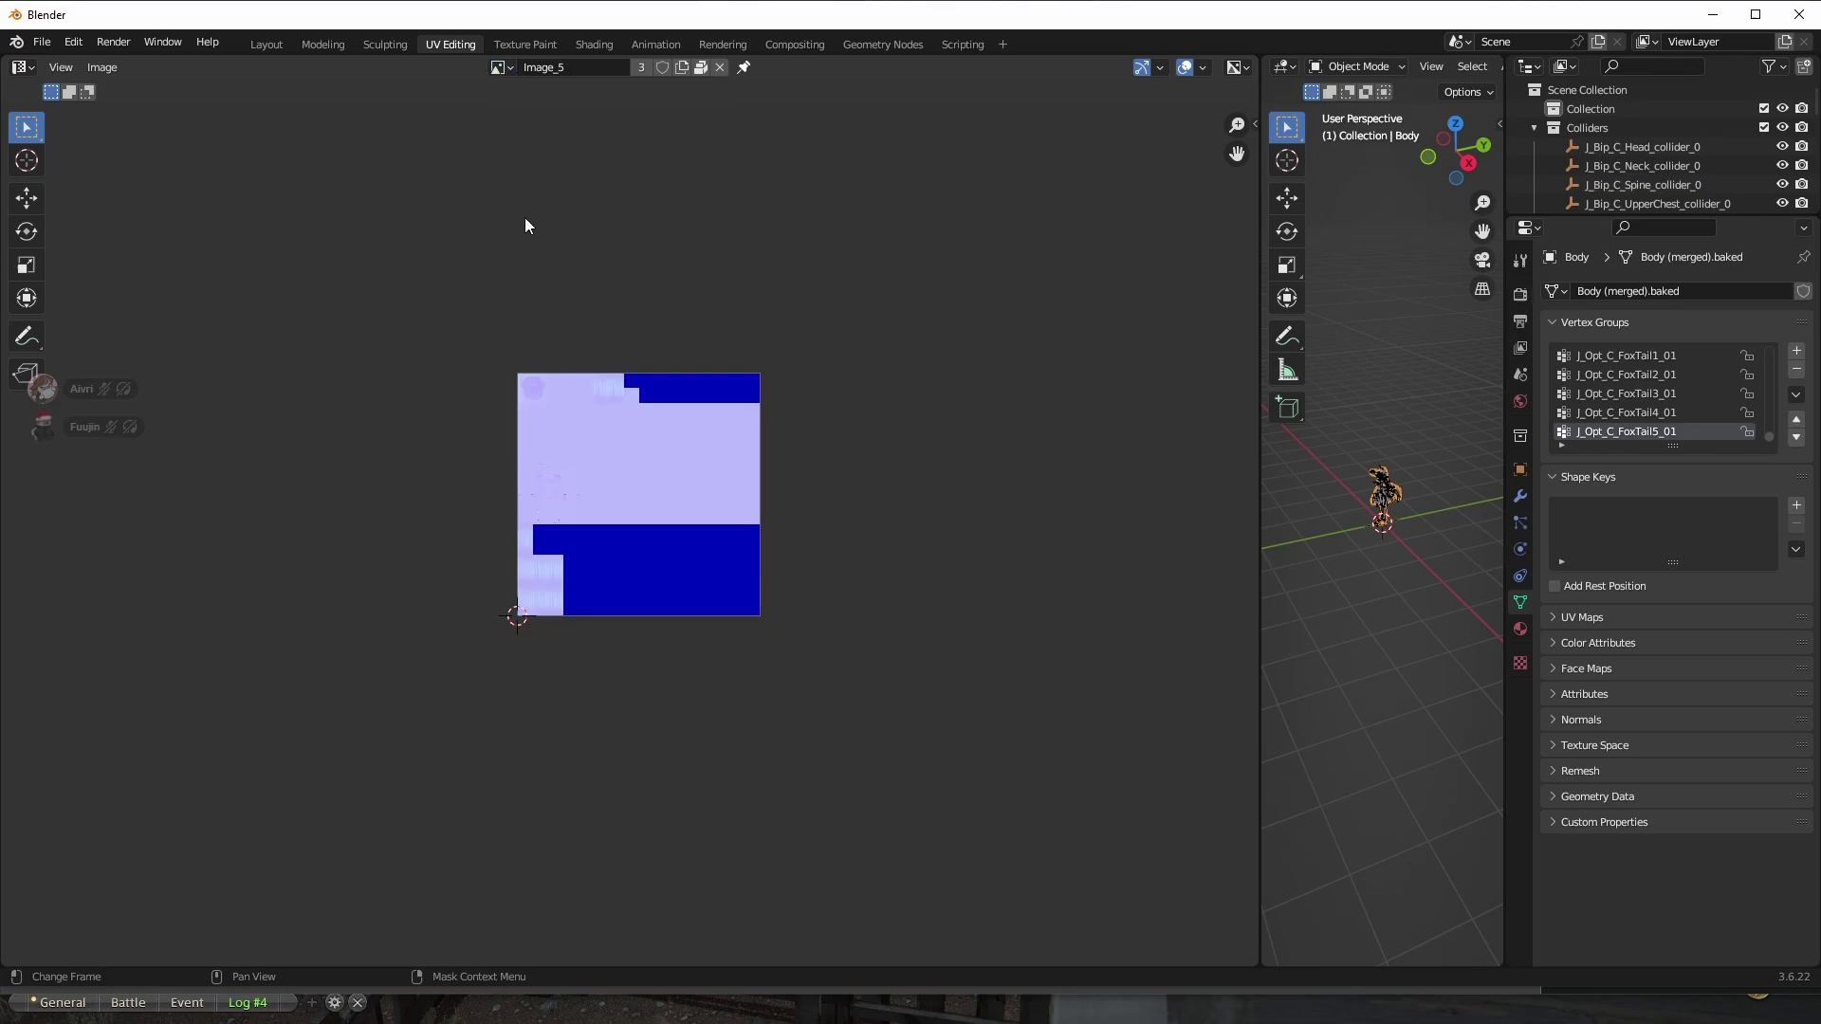
pyautogui.click(101, 67)
pyautogui.click(142, 287)
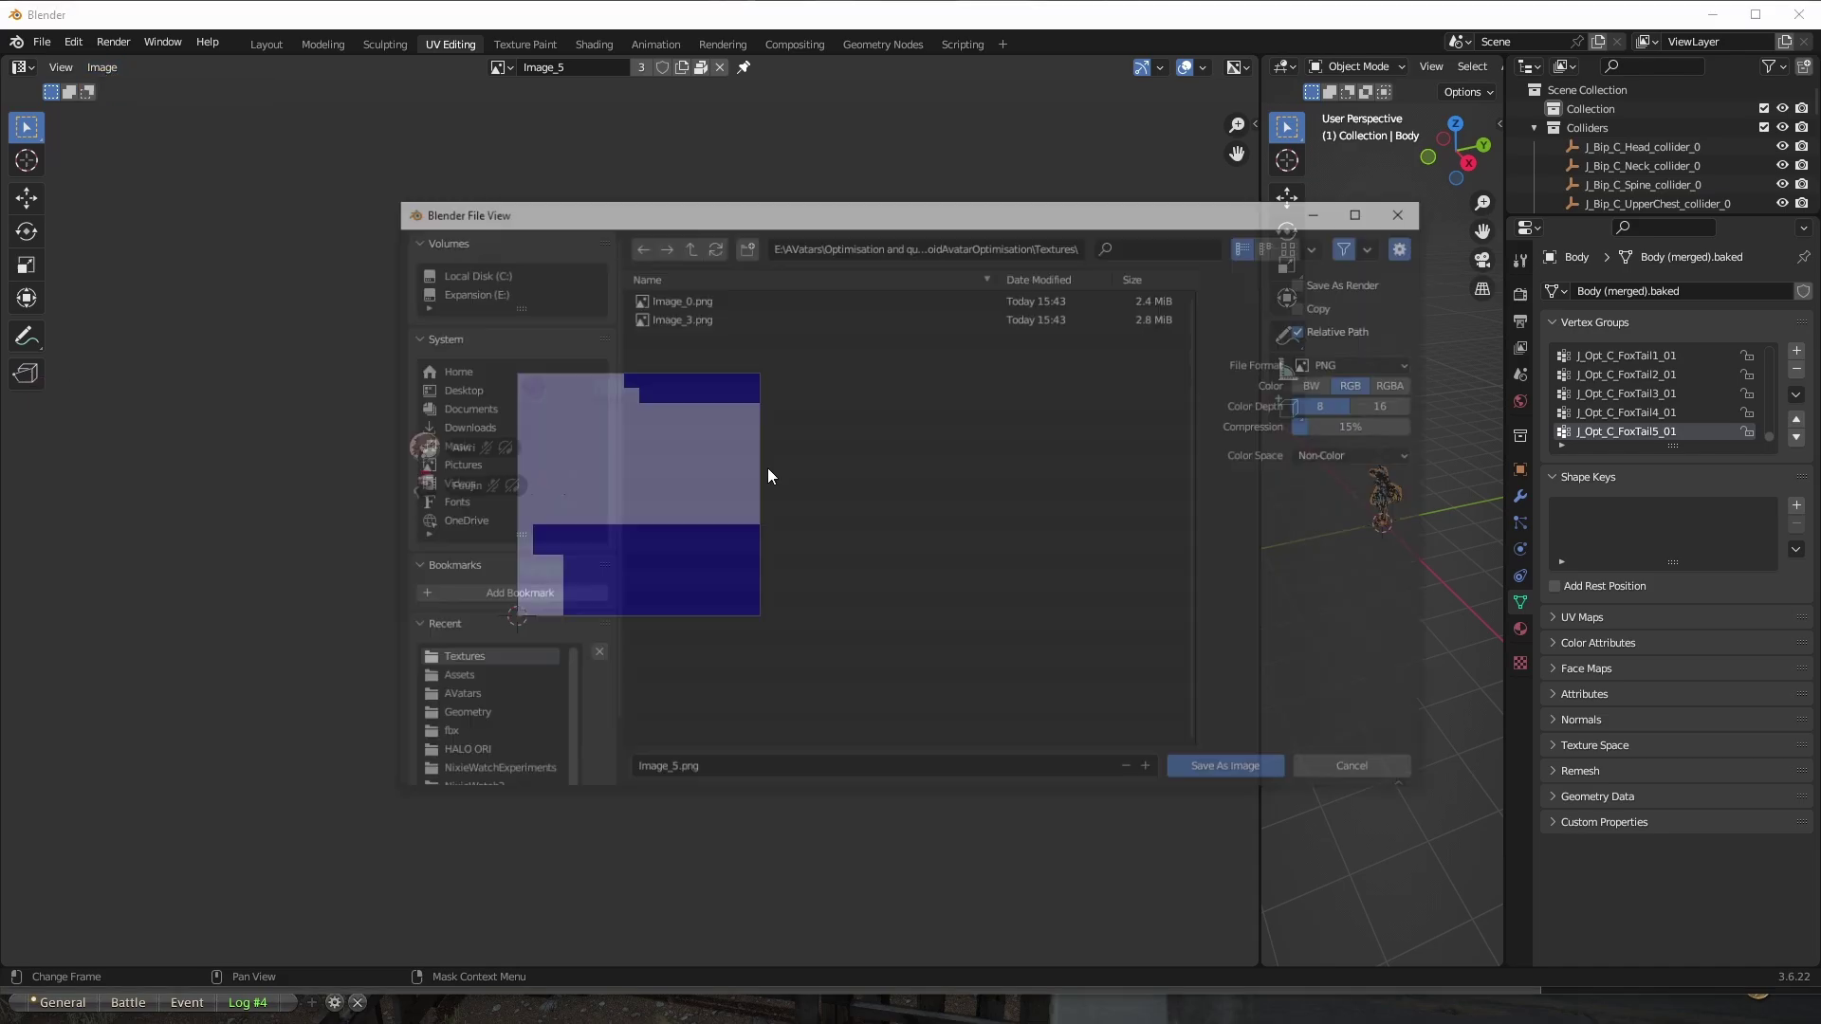
pyautogui.click(1223, 771)
# Inspect the Image_2 normal map up close for surface detail.
pyautogui.click(500, 67)
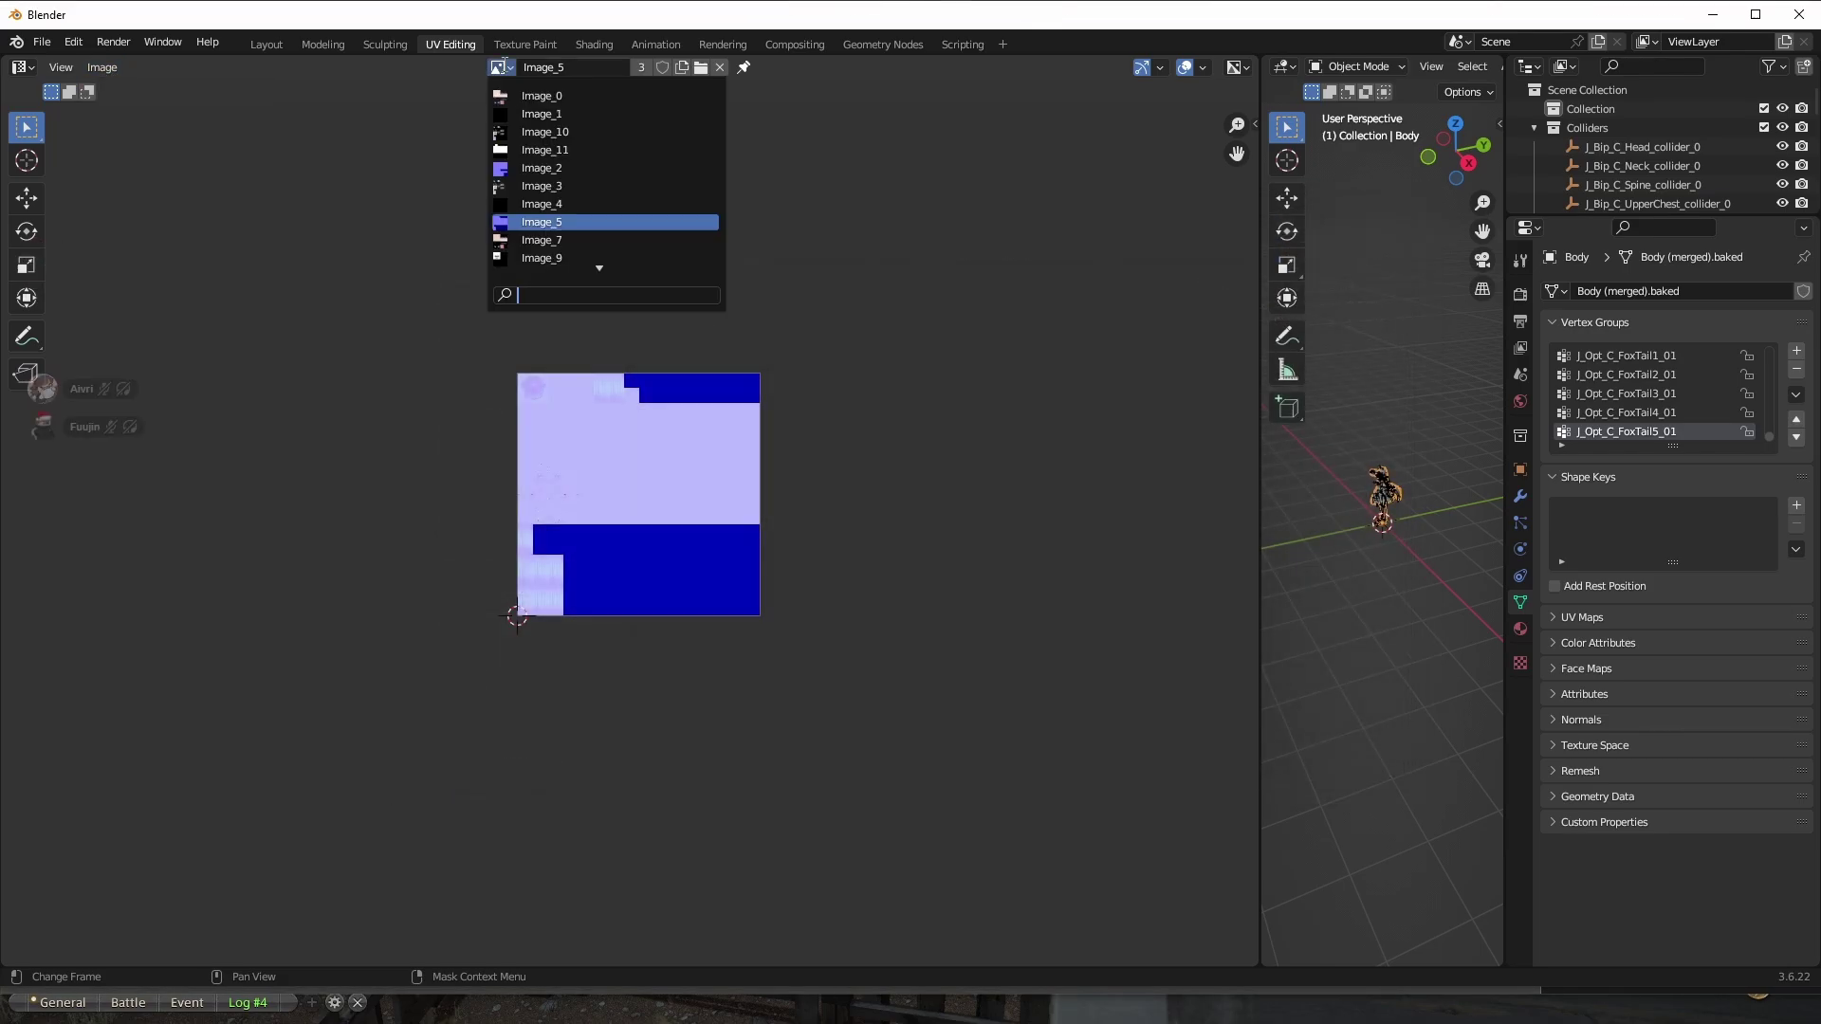
pyautogui.click(540, 169)
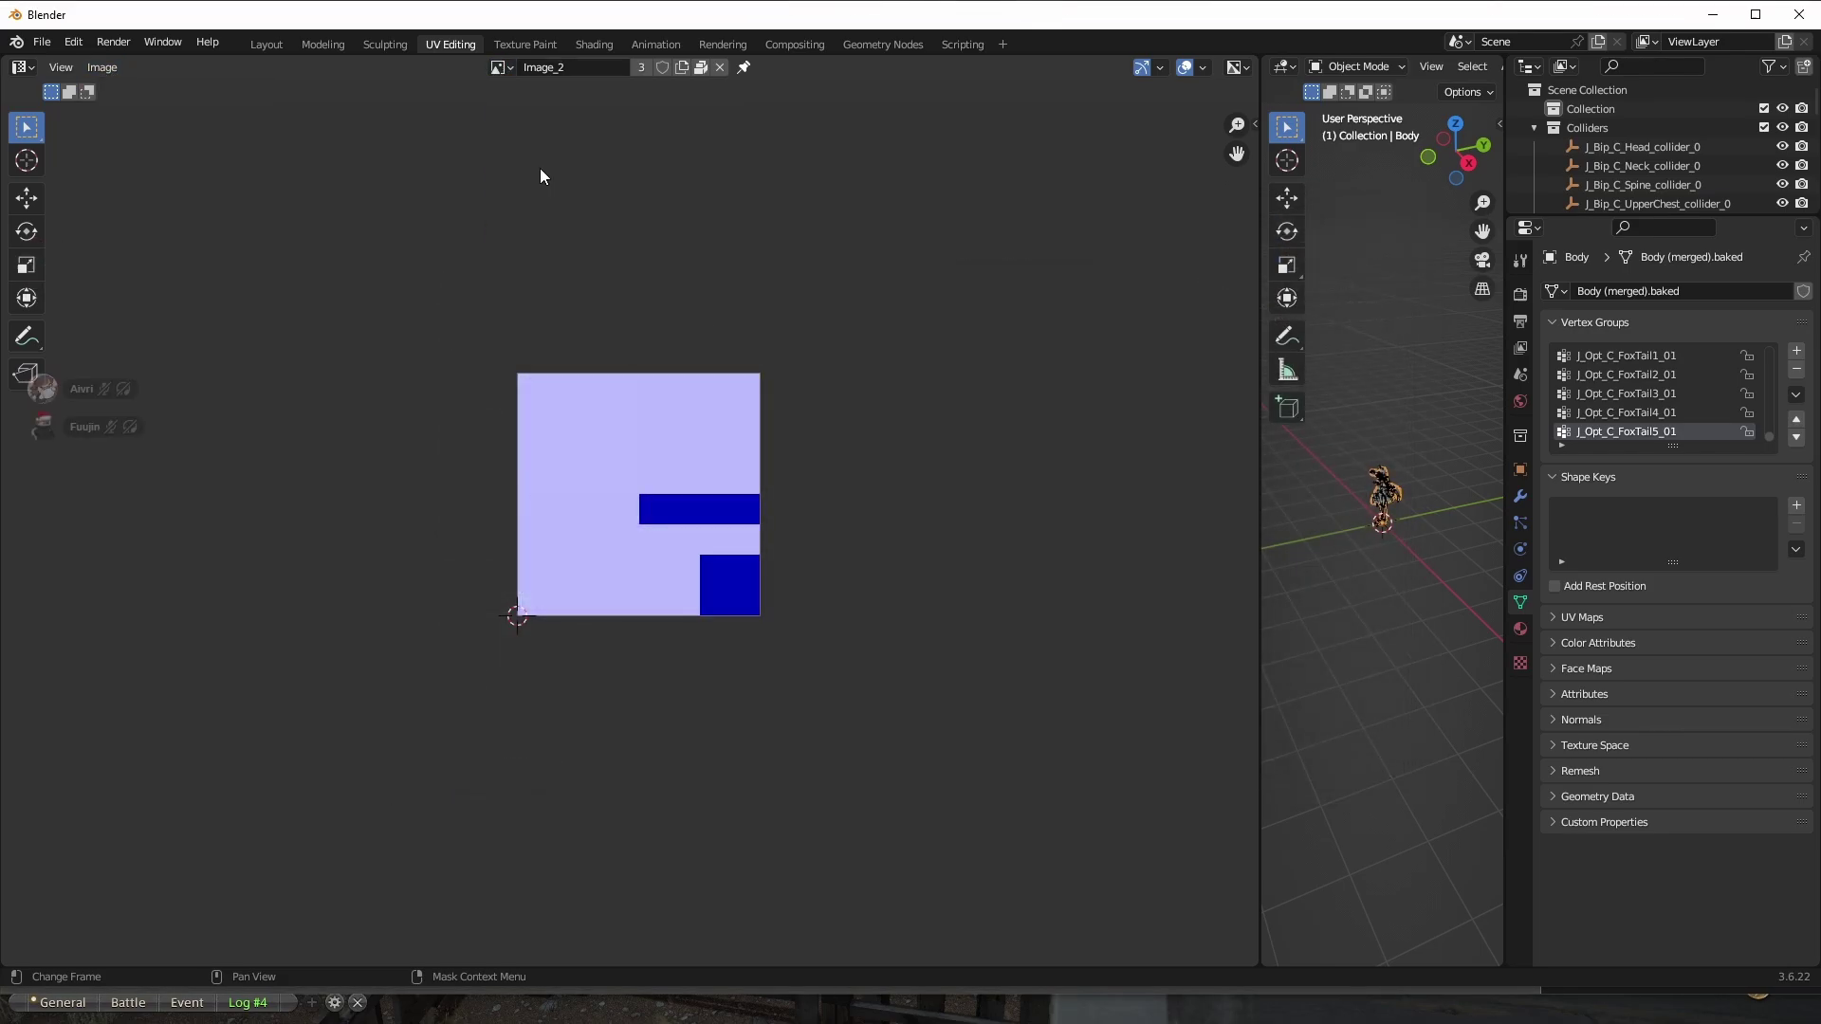
pyautogui.scroll(3, 679, 406)
pyautogui.scroll(4, 679, 406)
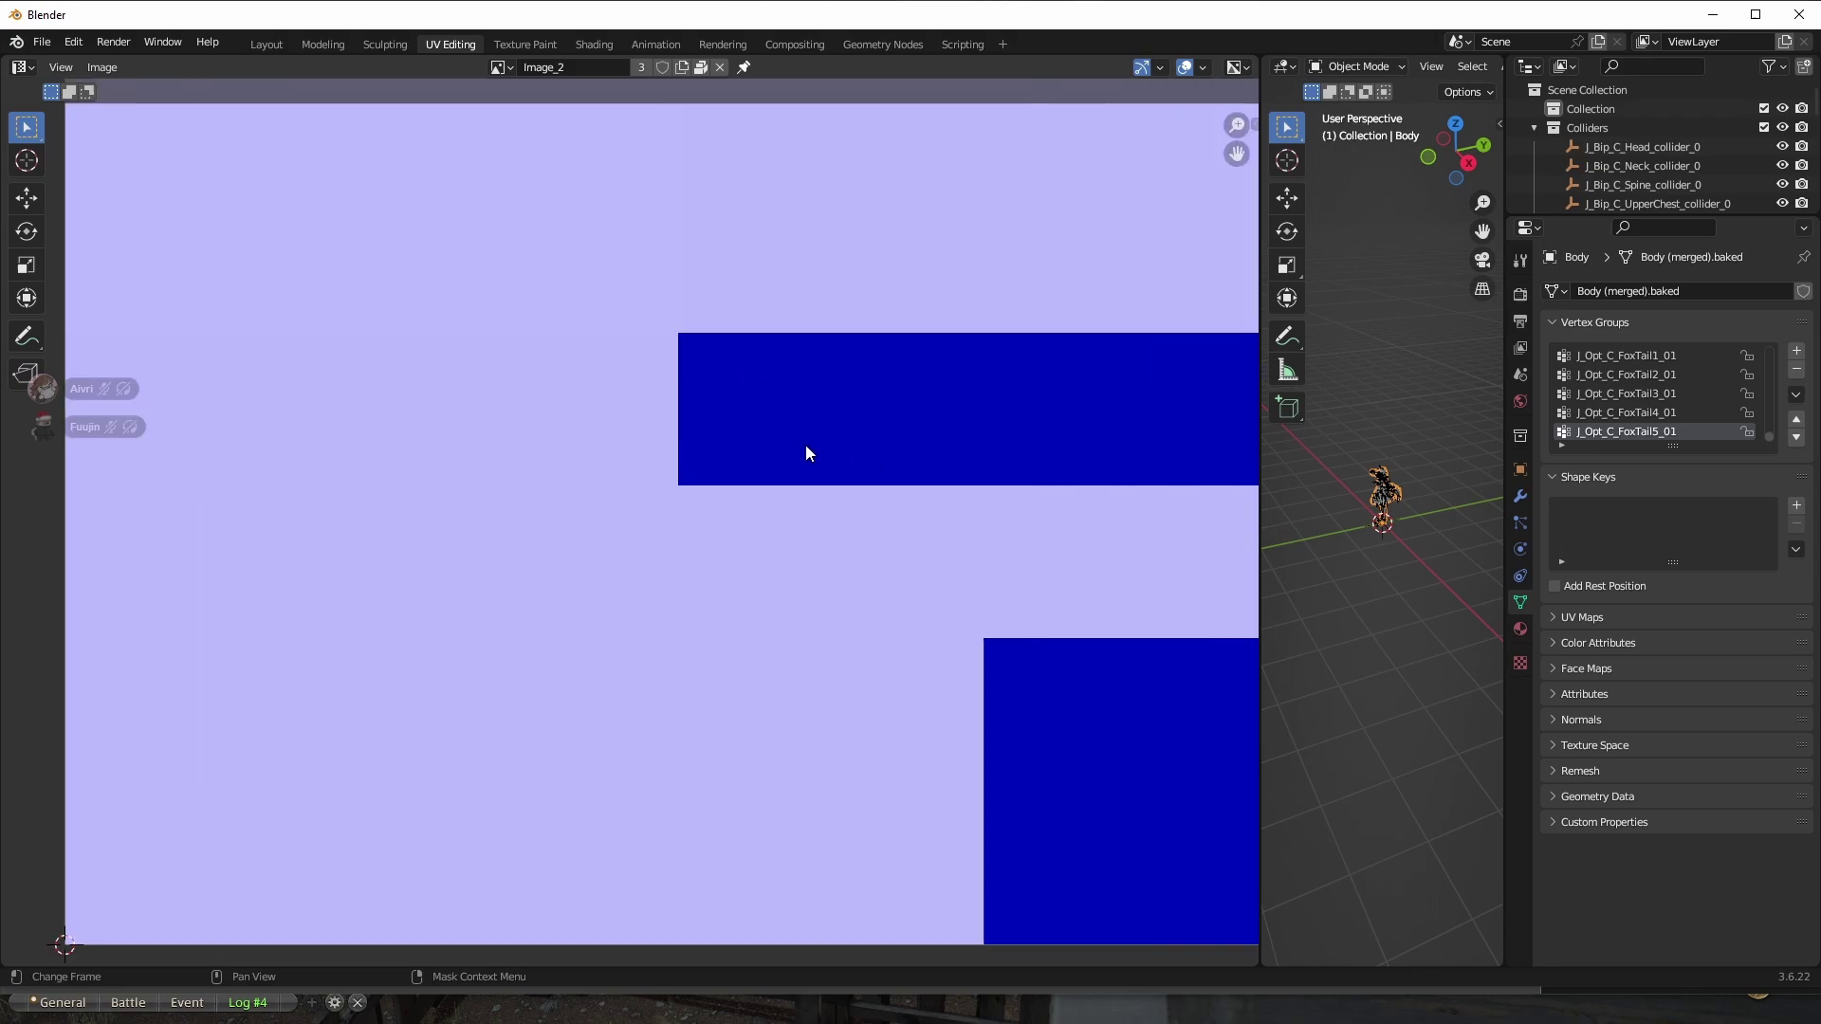
pyautogui.moveTo(546, 401); pyautogui.dragTo(493, 205, button='middle')
pyautogui.moveTo(606, 105); pyautogui.dragTo(915, 426, button='middle')
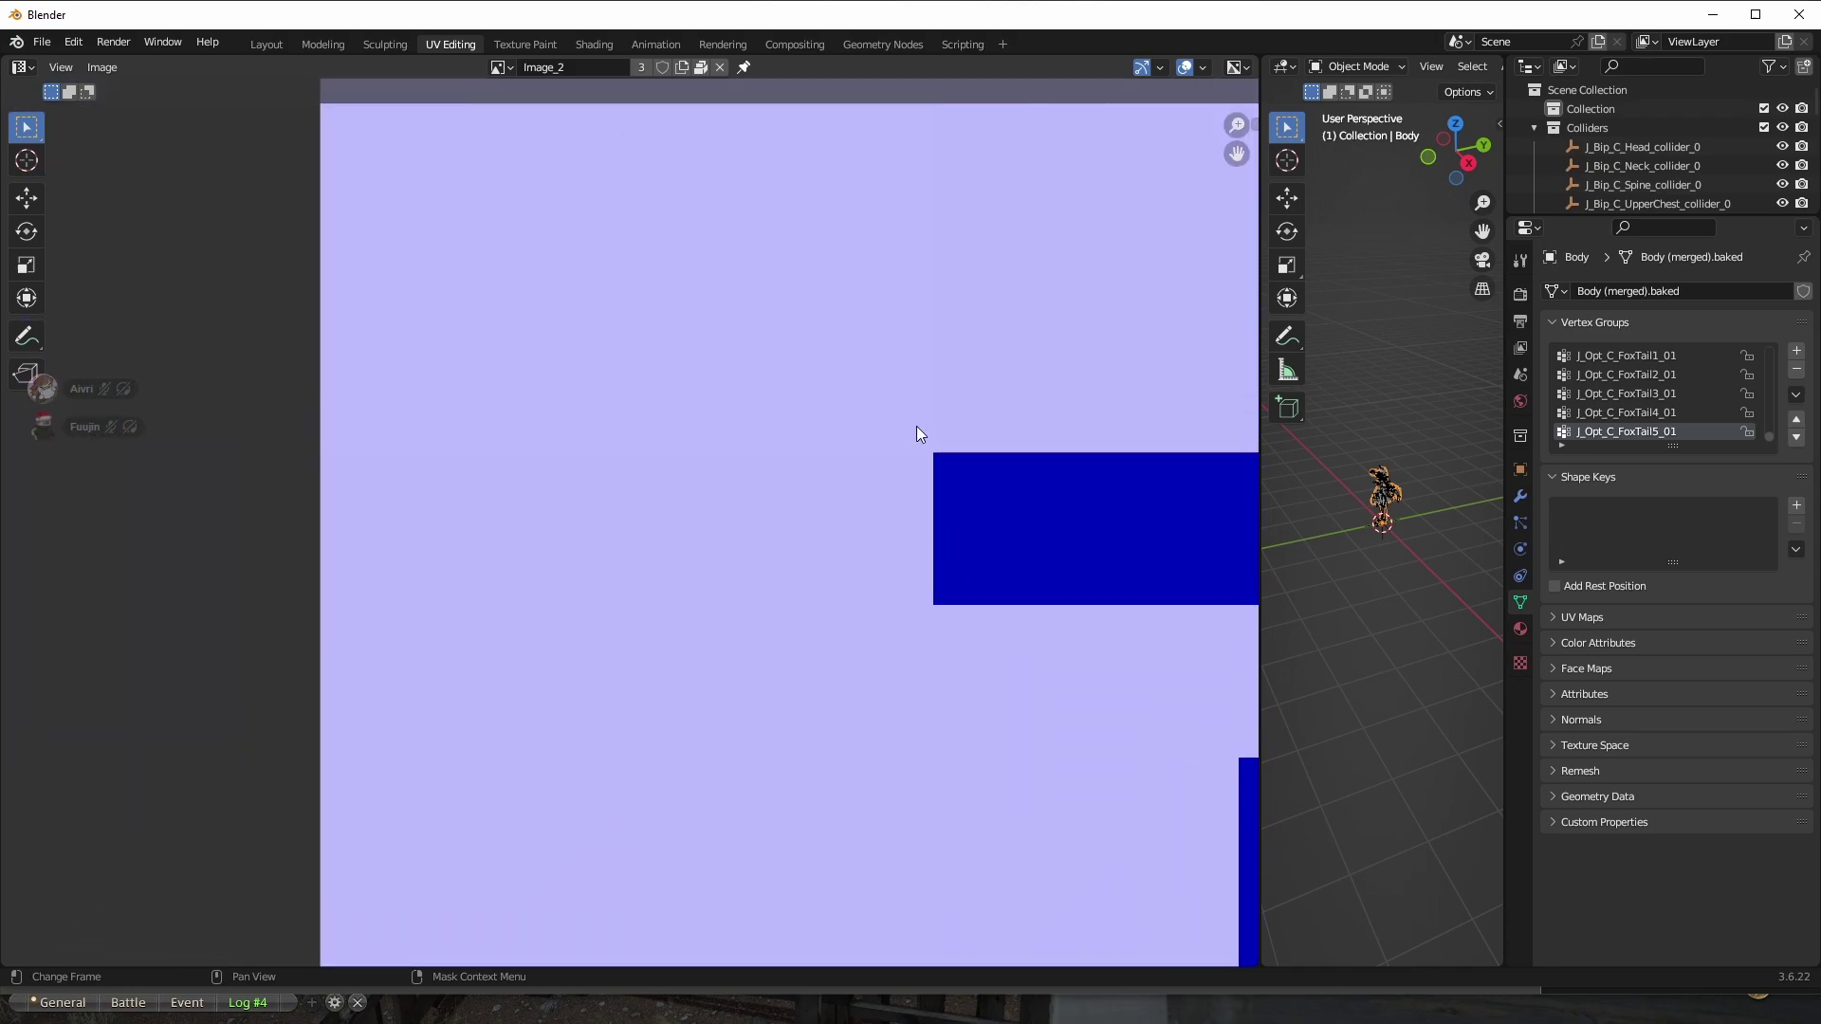
pyautogui.moveTo(915, 263); pyautogui.dragTo(795, 498, button='middle')
pyautogui.moveTo(951, 318); pyautogui.dragTo(666, 495, button='middle')
pyautogui.scroll(-5, 644, 485)
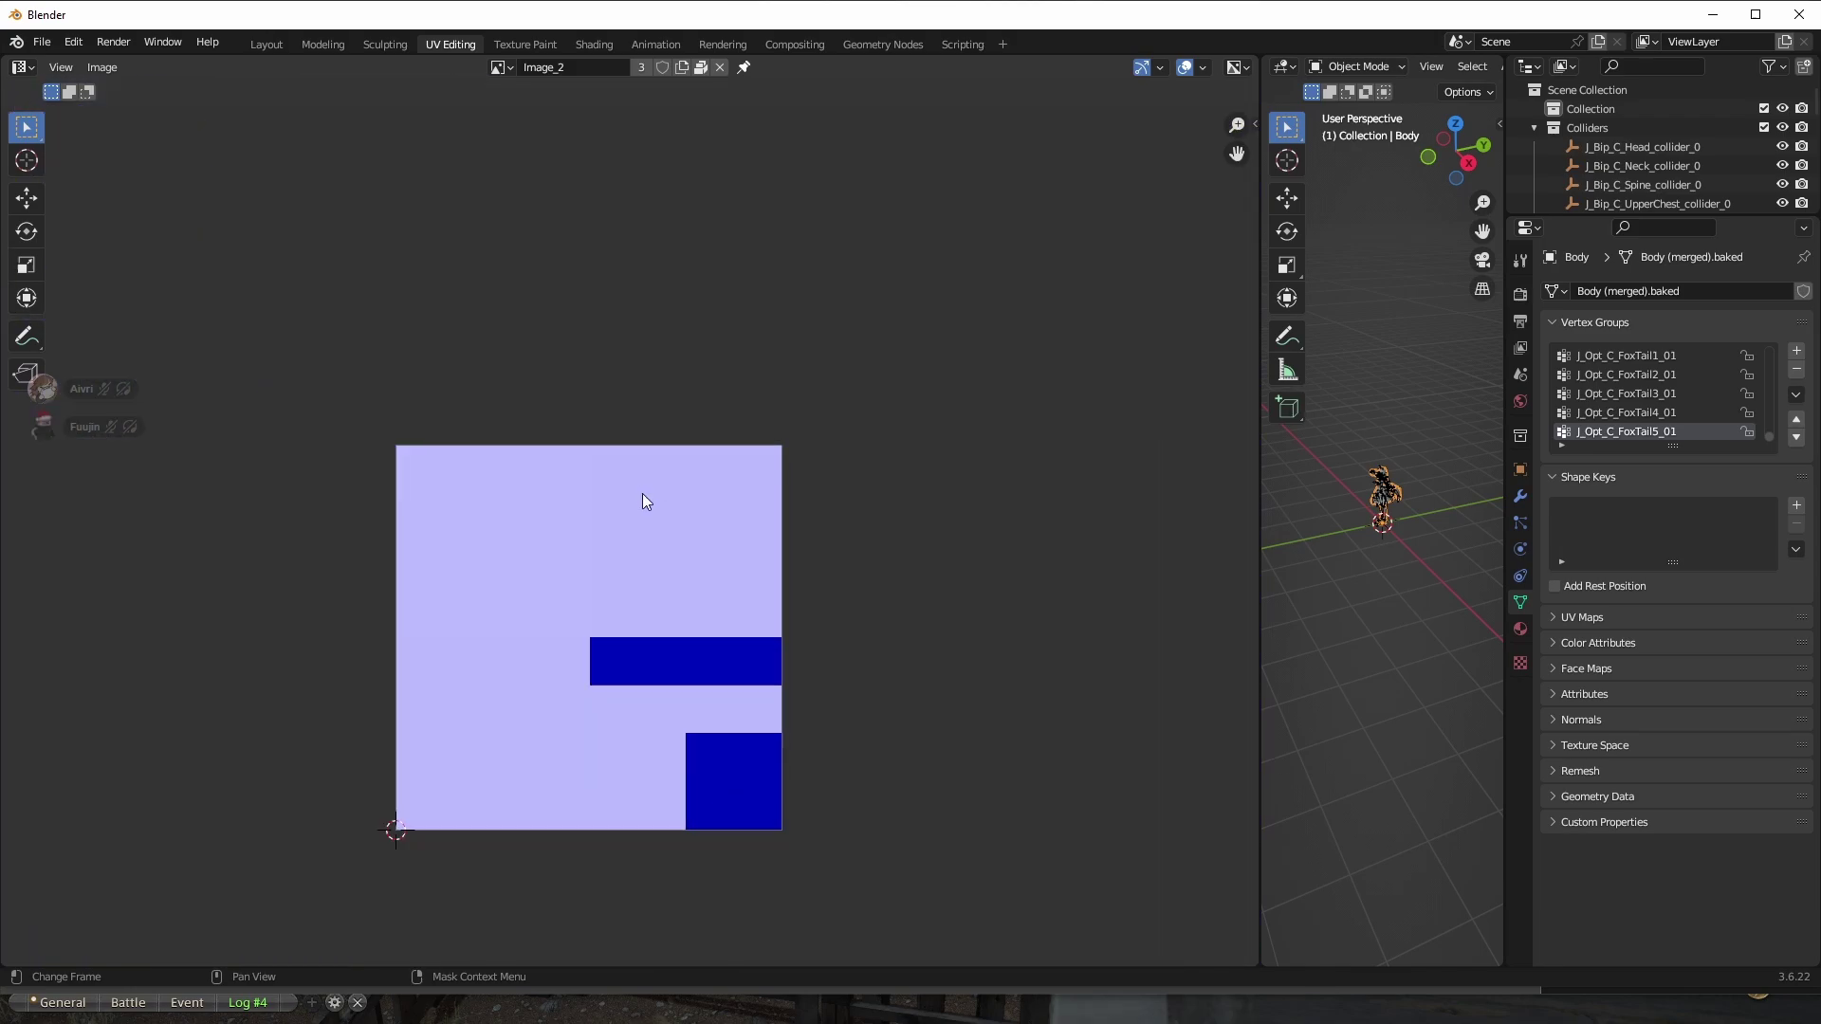
pyautogui.moveTo(598, 195); pyautogui.dragTo(587, 136, button='middle')
# Look through the remaining textures Image_10, Image_1, Image_7 and Image_9 to check which ones are needed.
pyautogui.click(501, 68)
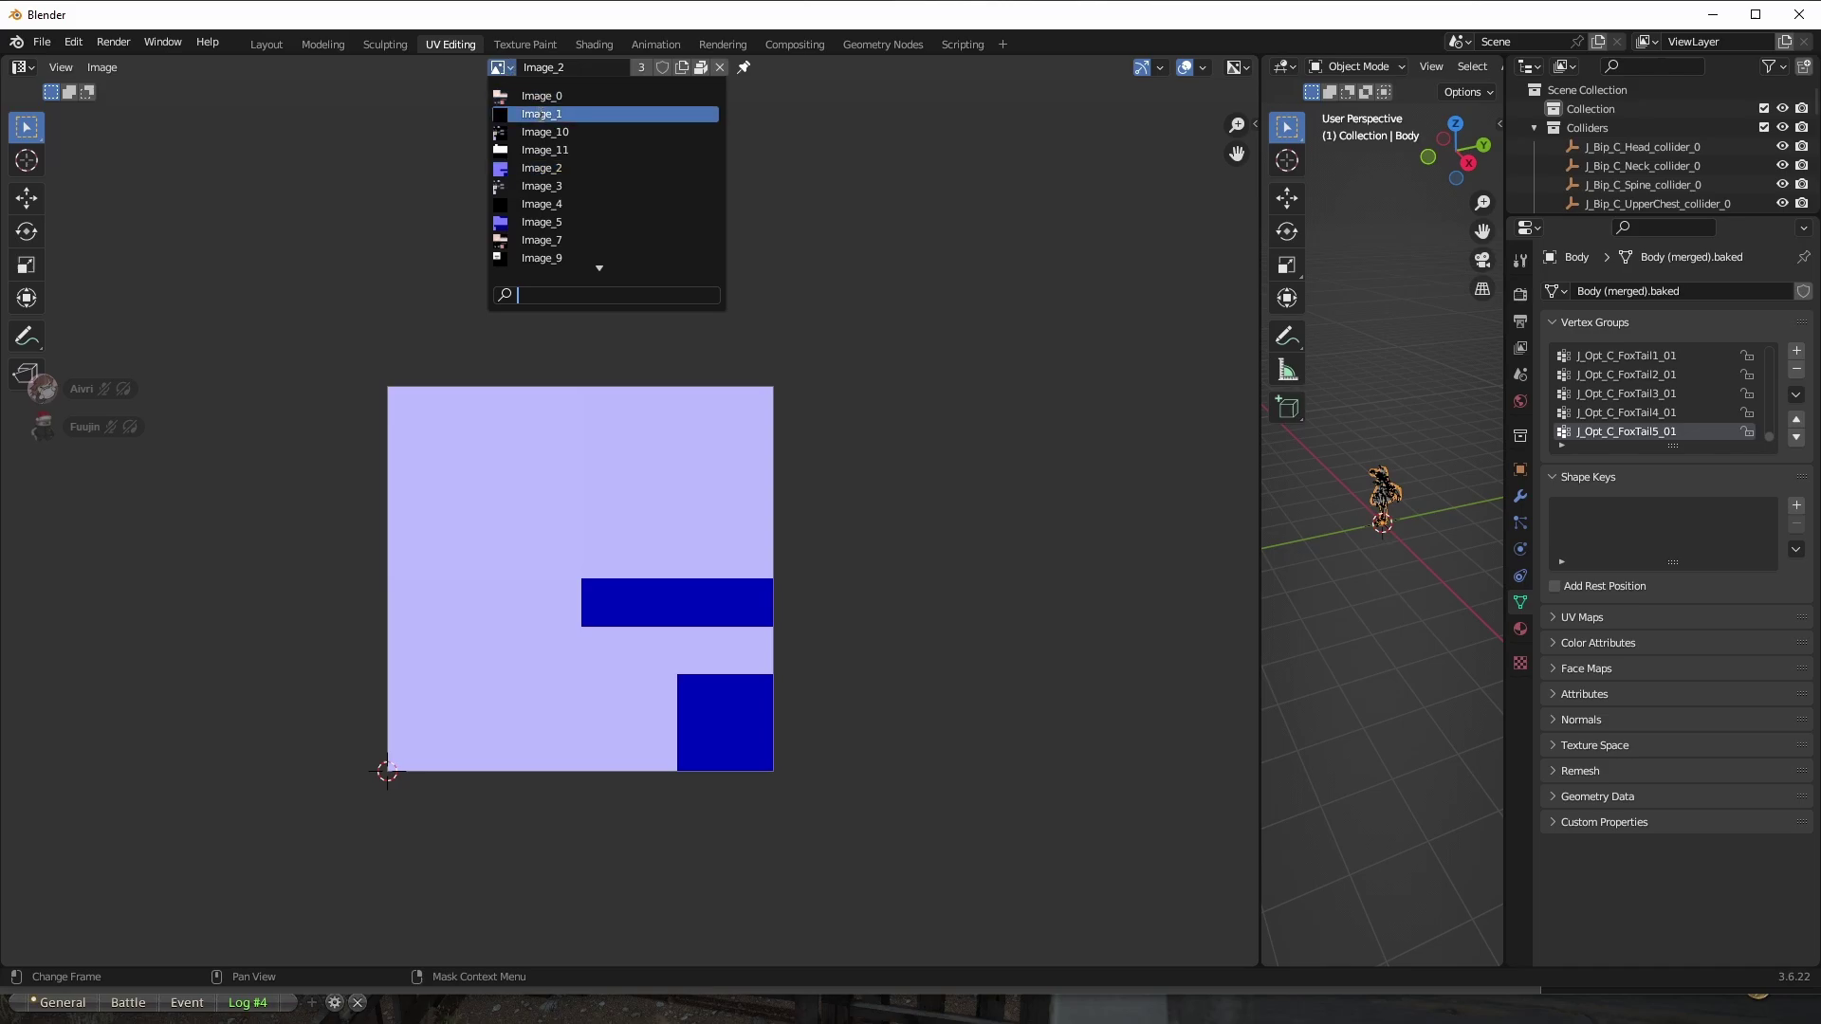
pyautogui.click(546, 132)
pyautogui.click(501, 67)
pyautogui.click(513, 116)
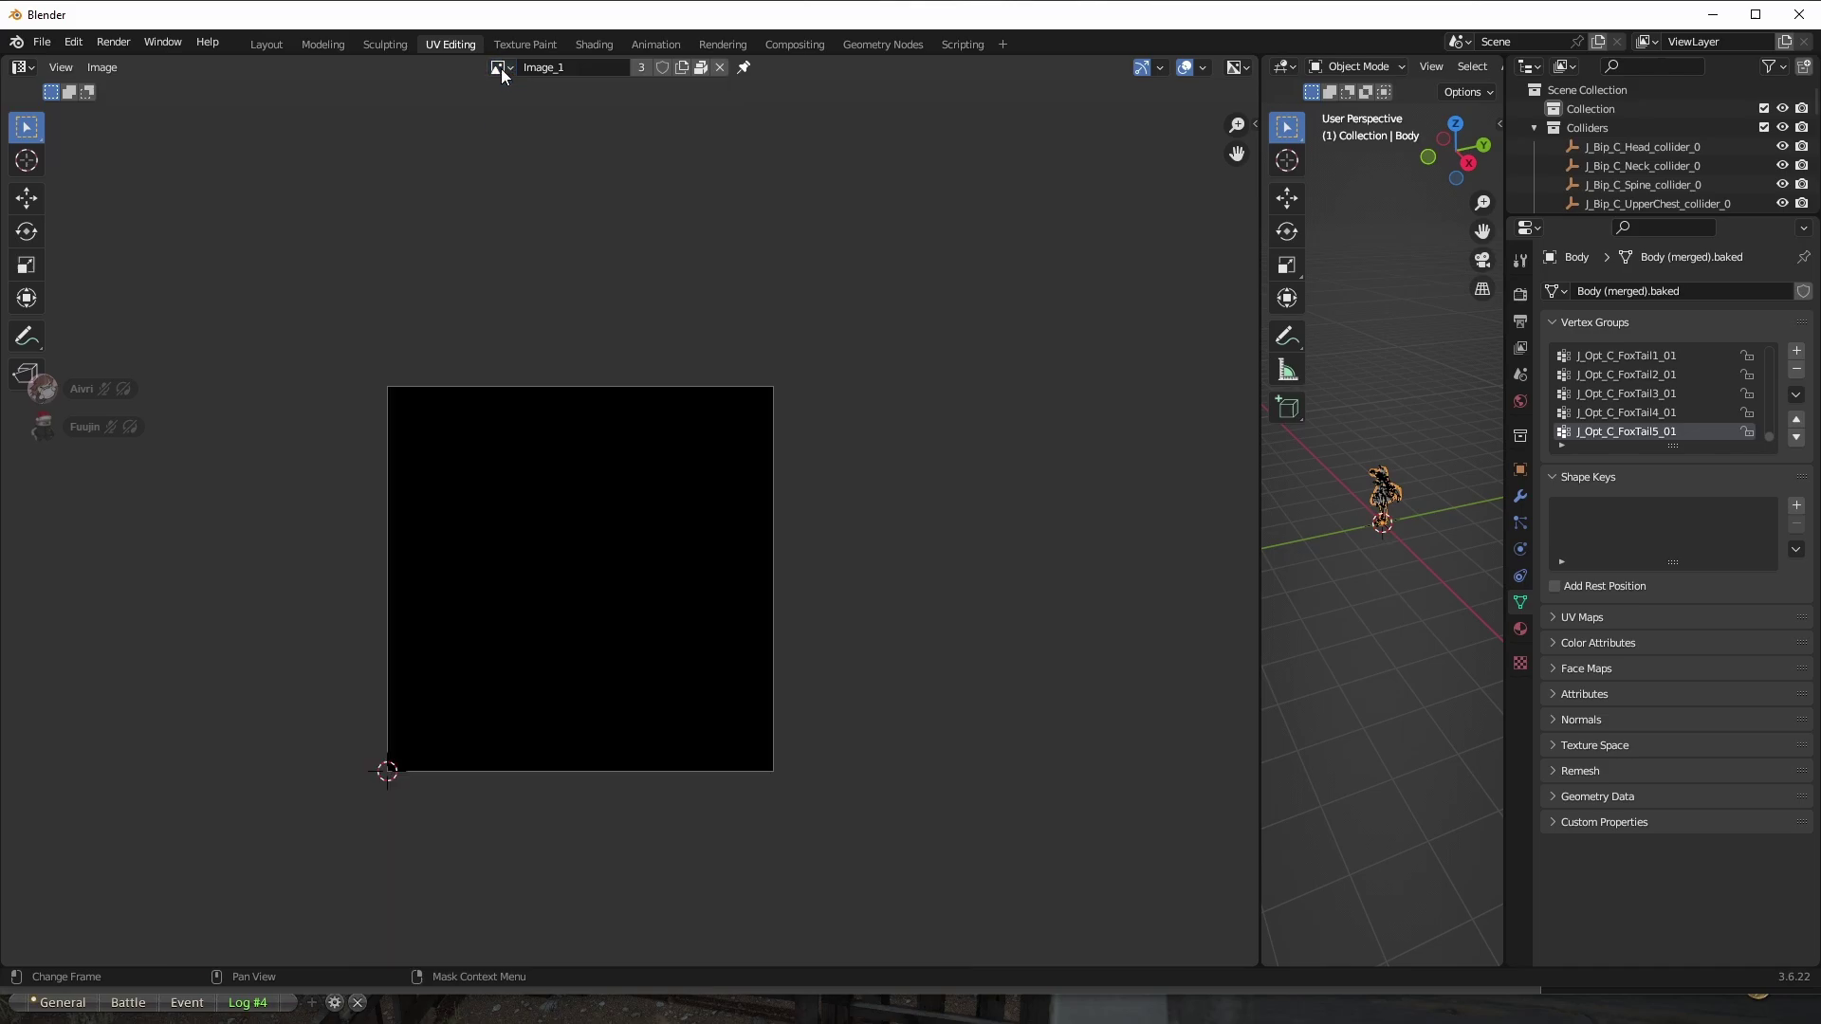
pyautogui.click(499, 68)
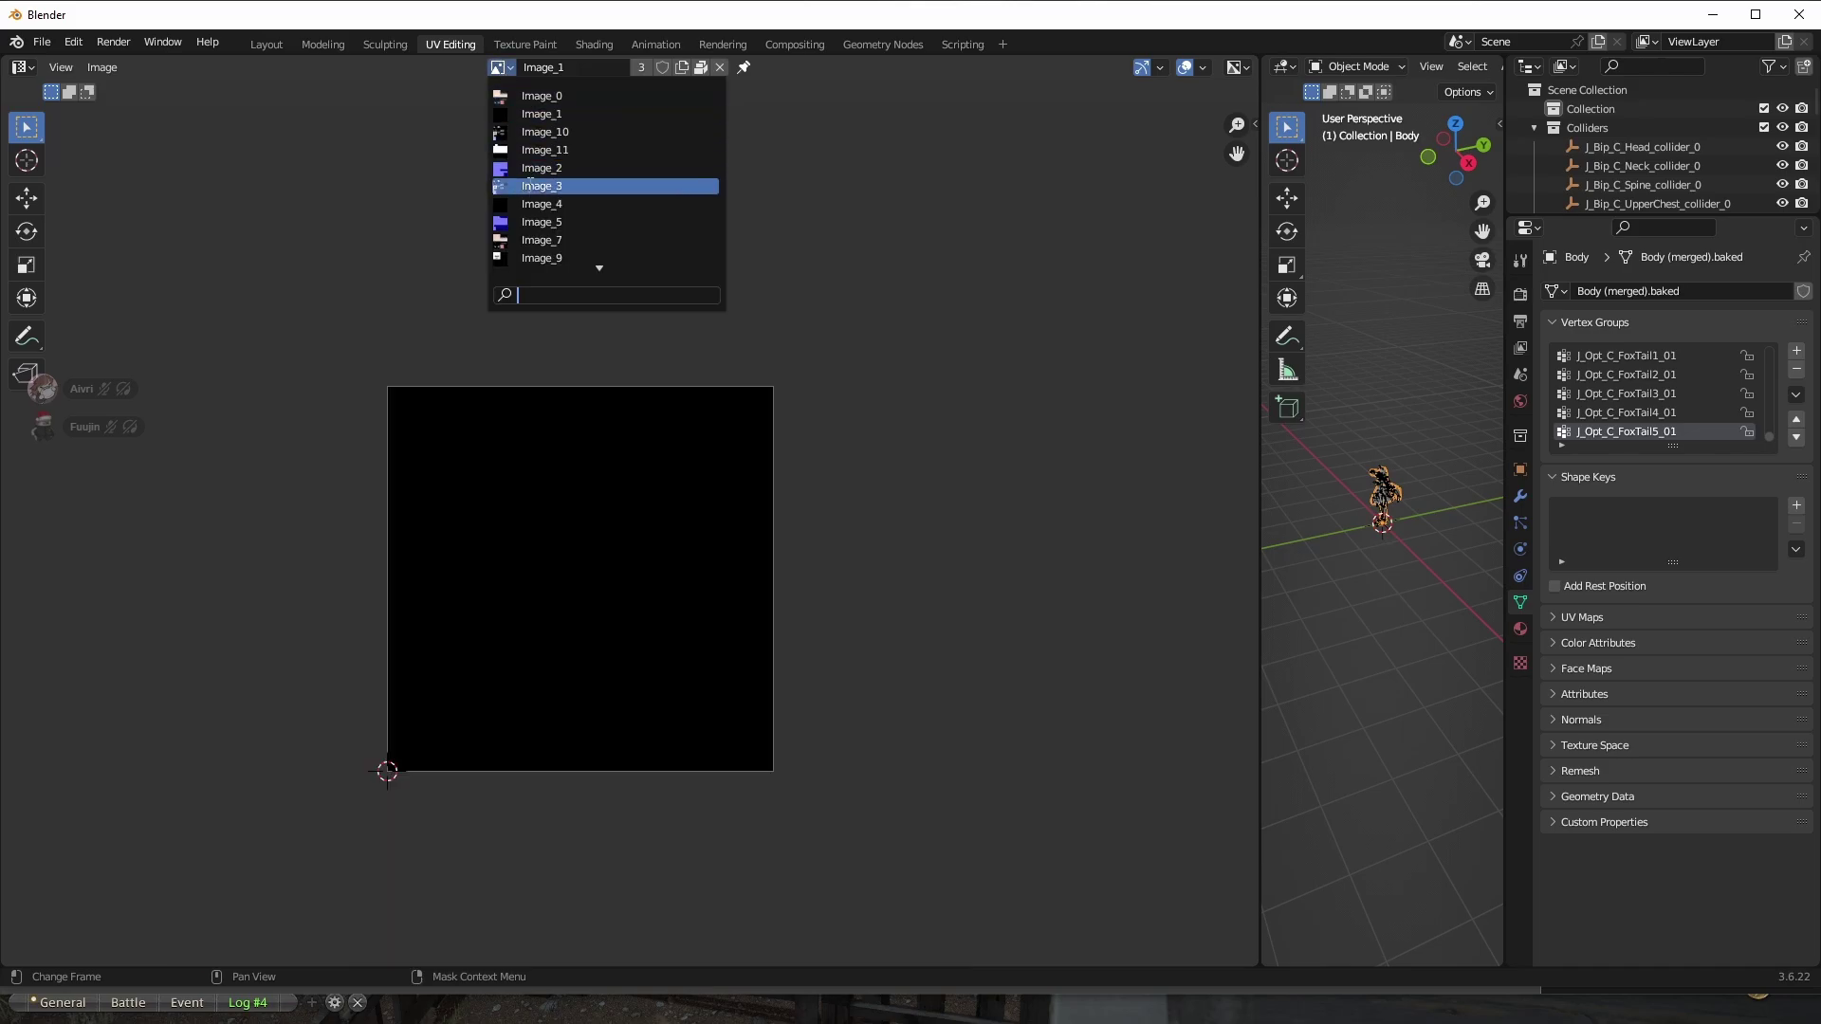
pyautogui.click(534, 240)
pyautogui.click(500, 68)
pyautogui.scroll(-3, 534, 248)
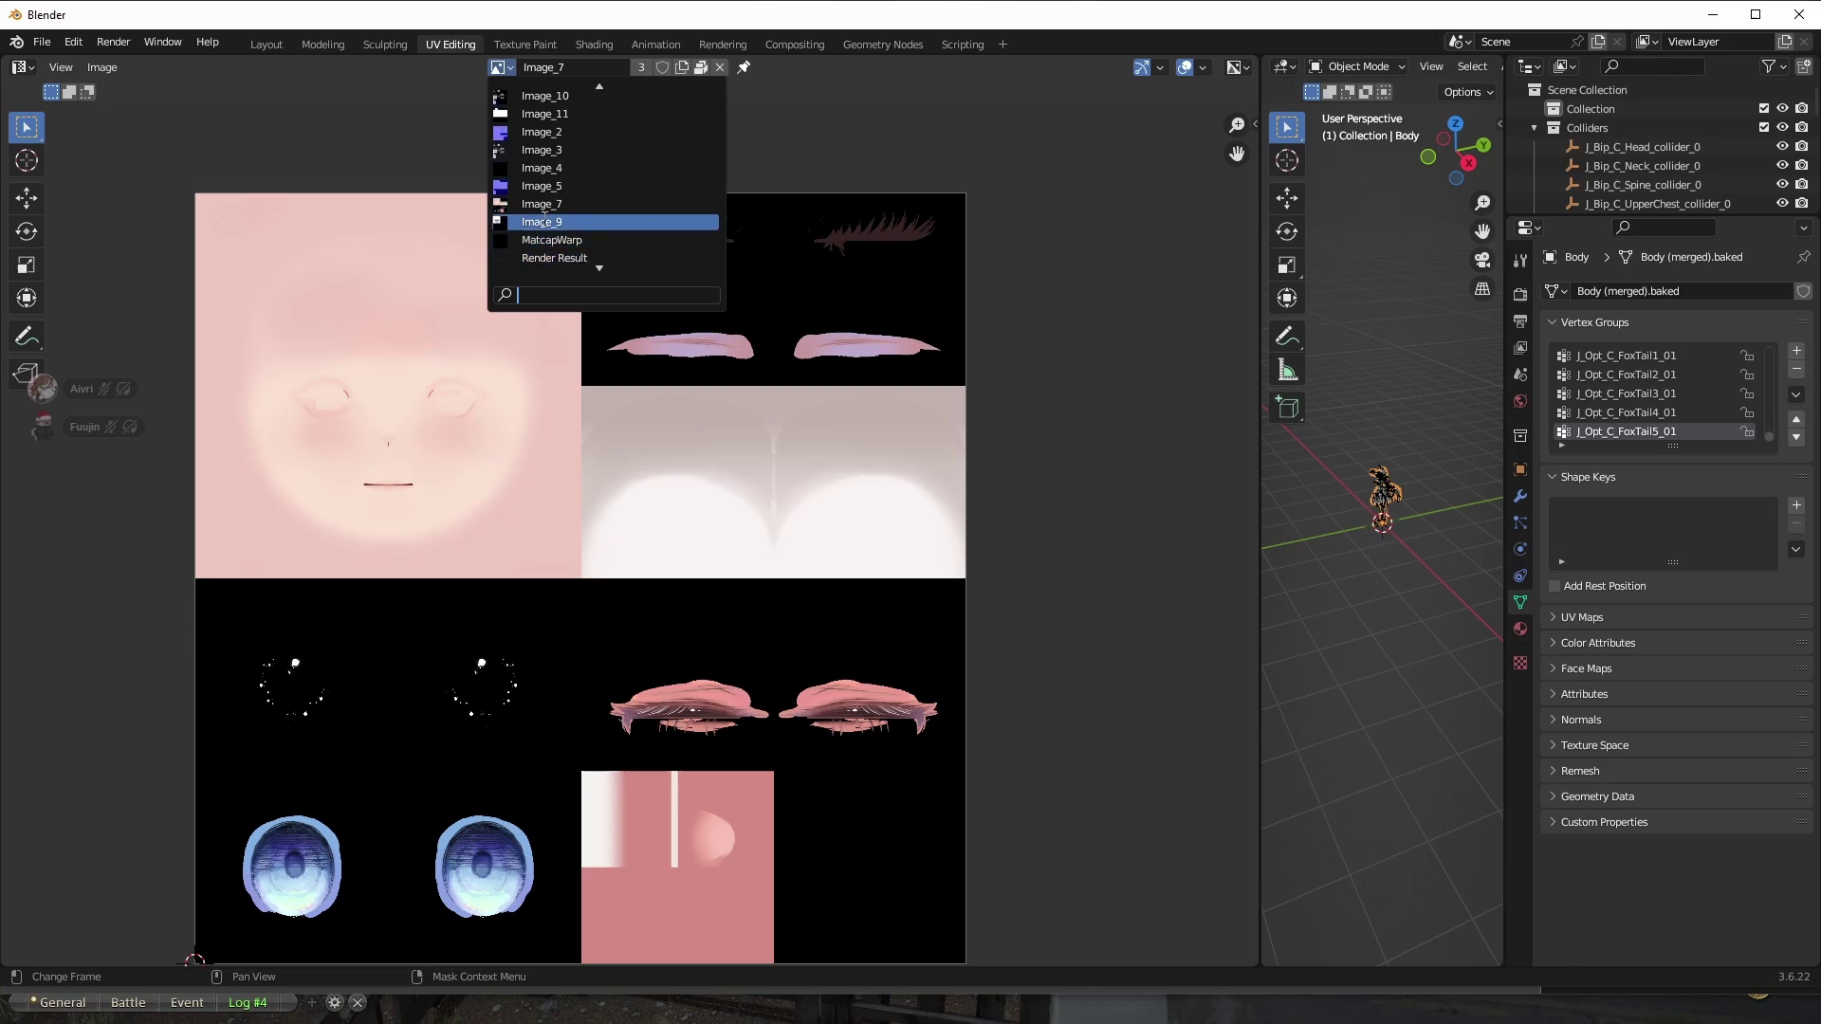
pyautogui.click(541, 207)
pyautogui.click(500, 74)
pyautogui.click(534, 258)
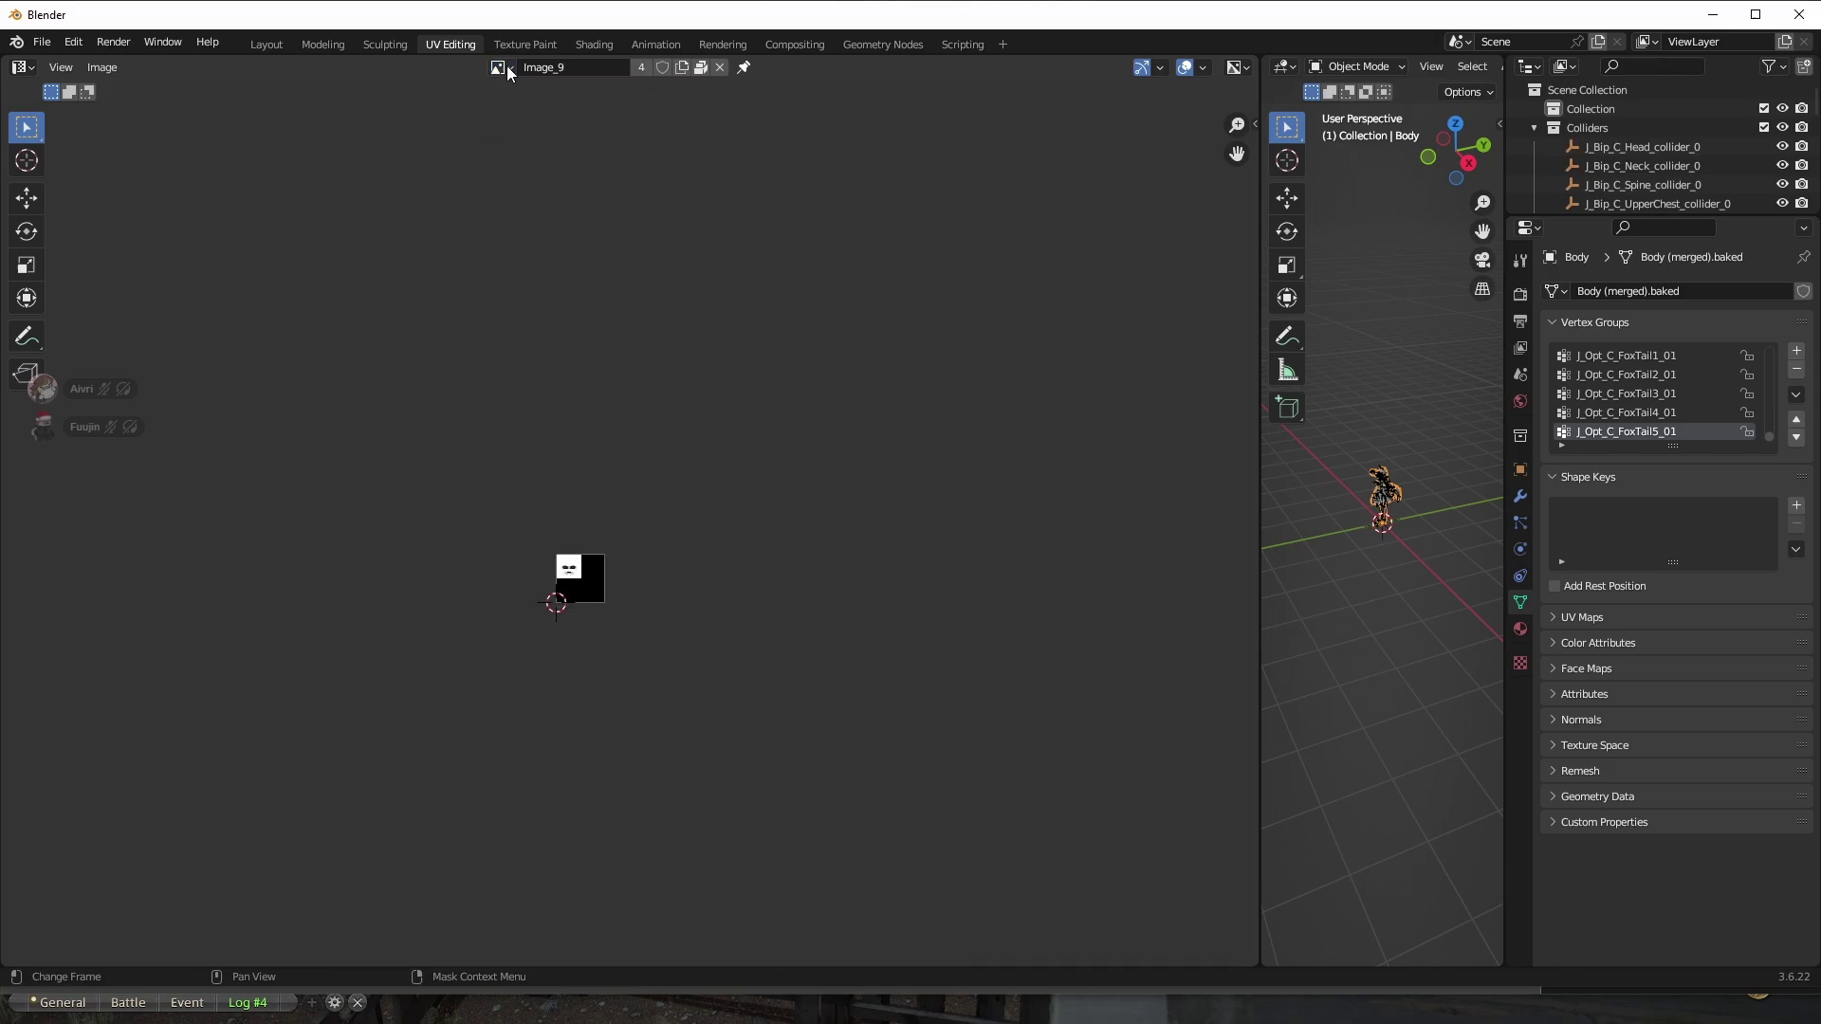
pyautogui.click(500, 67)
pyautogui.scroll(2, 566, 126)
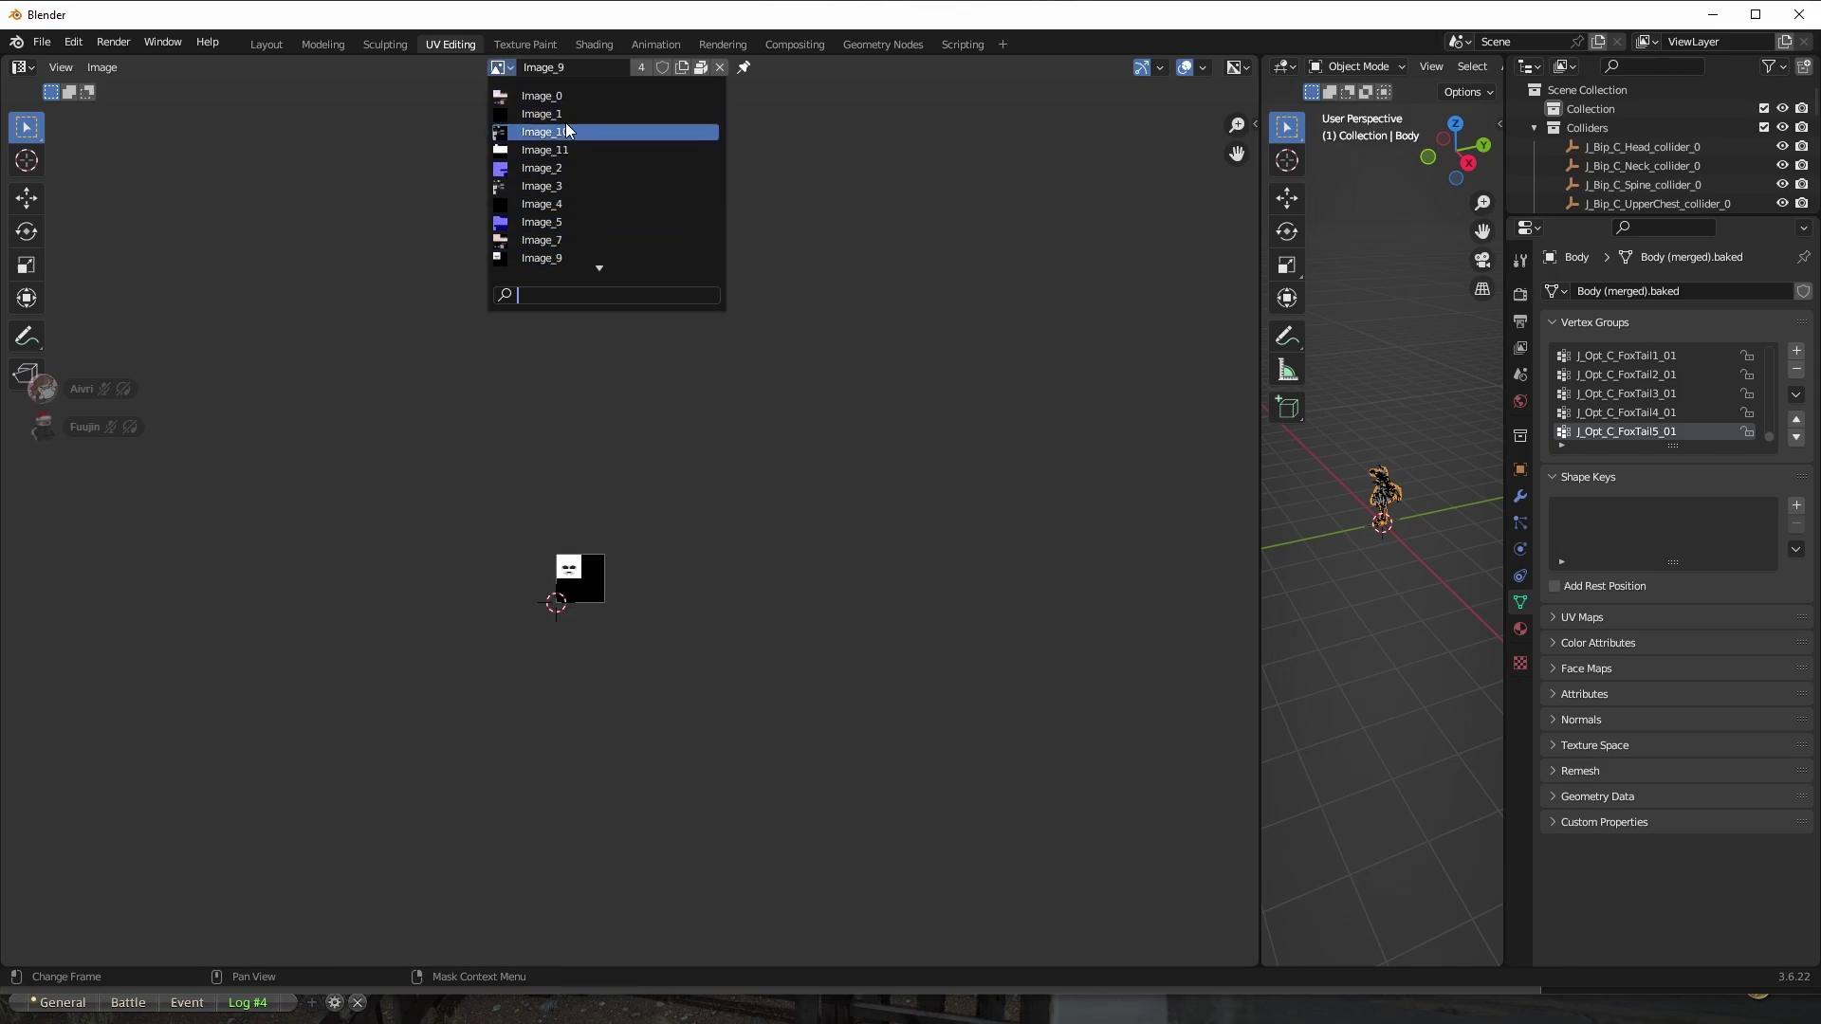
pyautogui.click(566, 132)
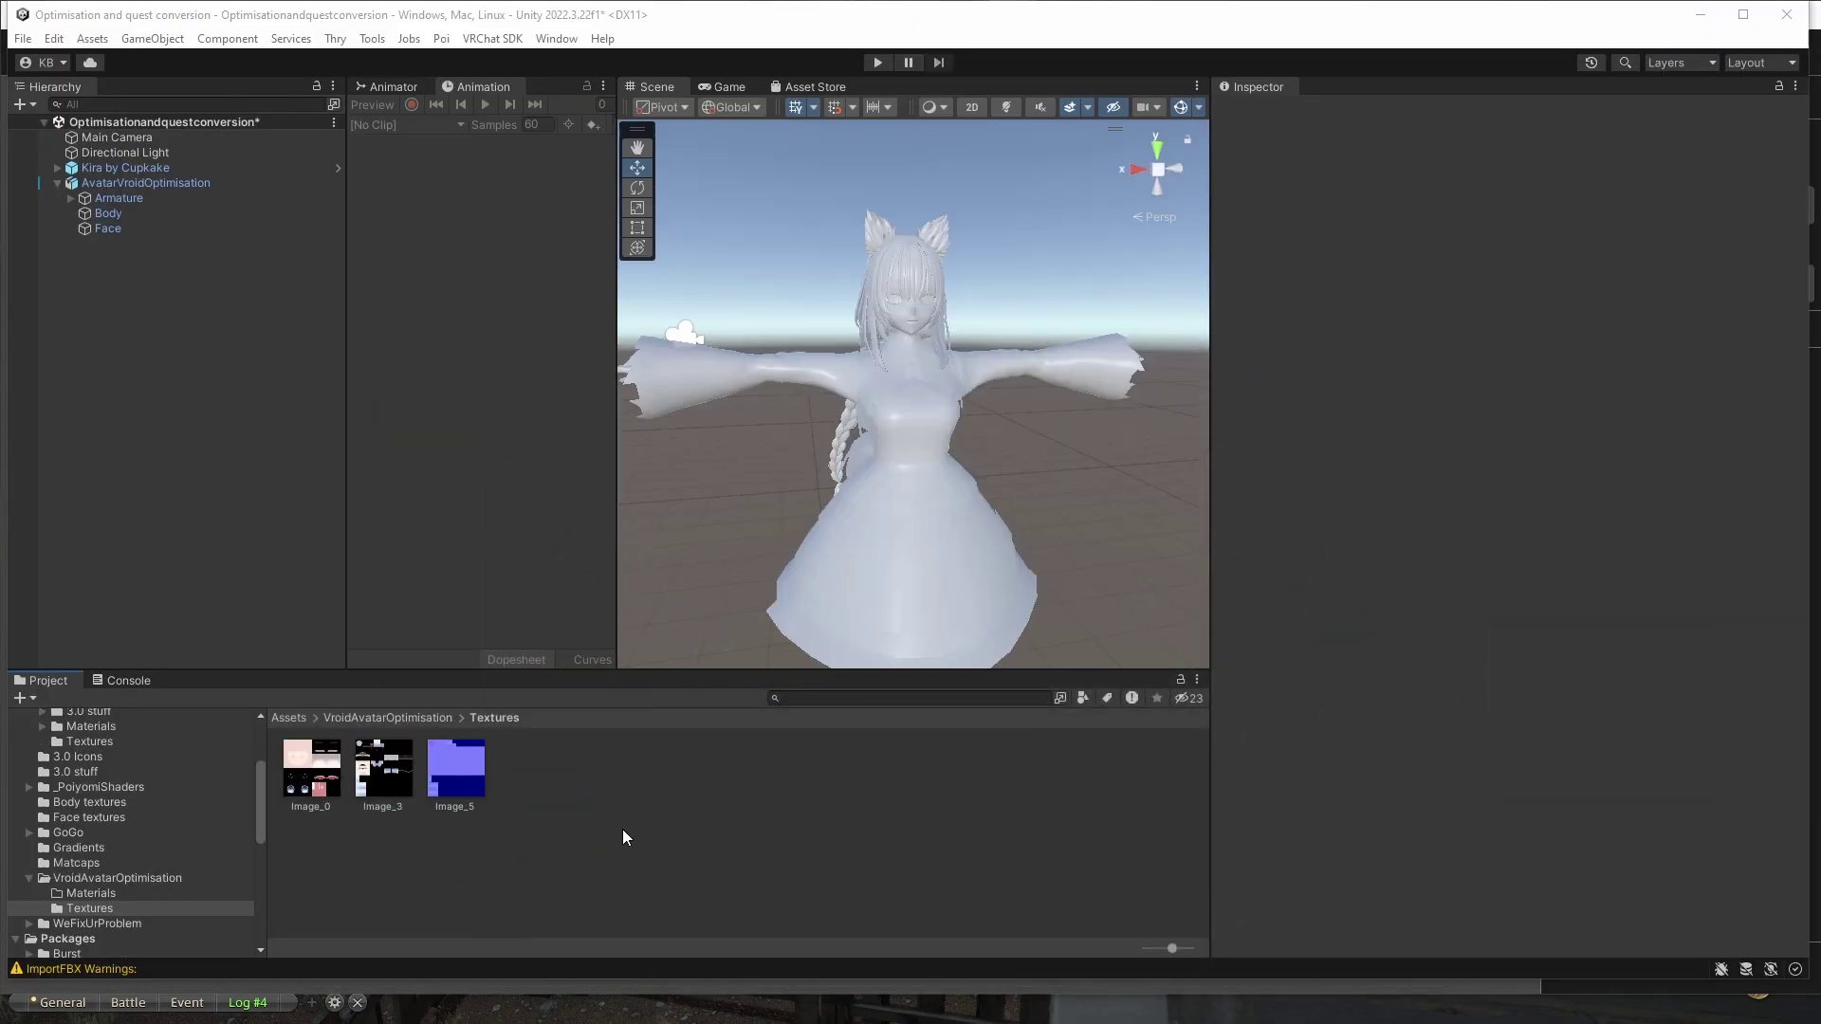
# Switch to Unity and create a material named Body in the Materials folder of VroidAvatarOptimisation.
pyautogui.click(234, 894)
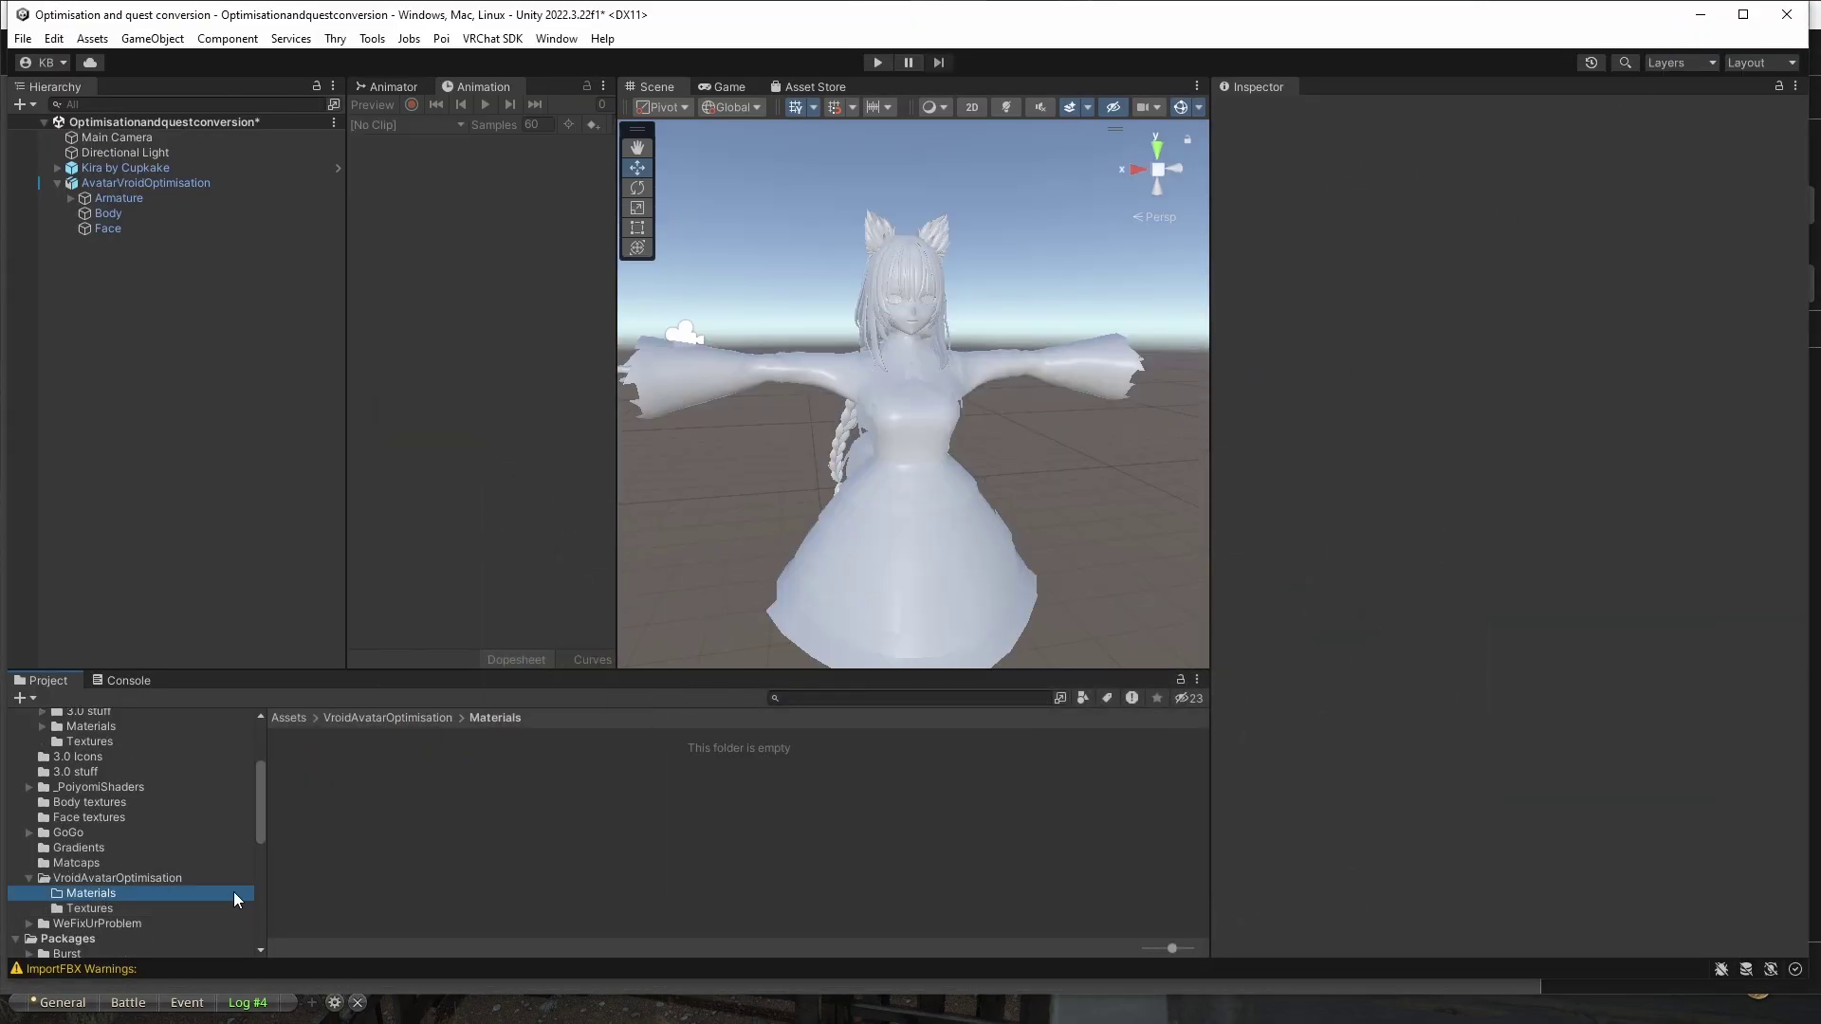
pyautogui.rightClick(378, 793)
pyautogui.moveTo(515, 175)
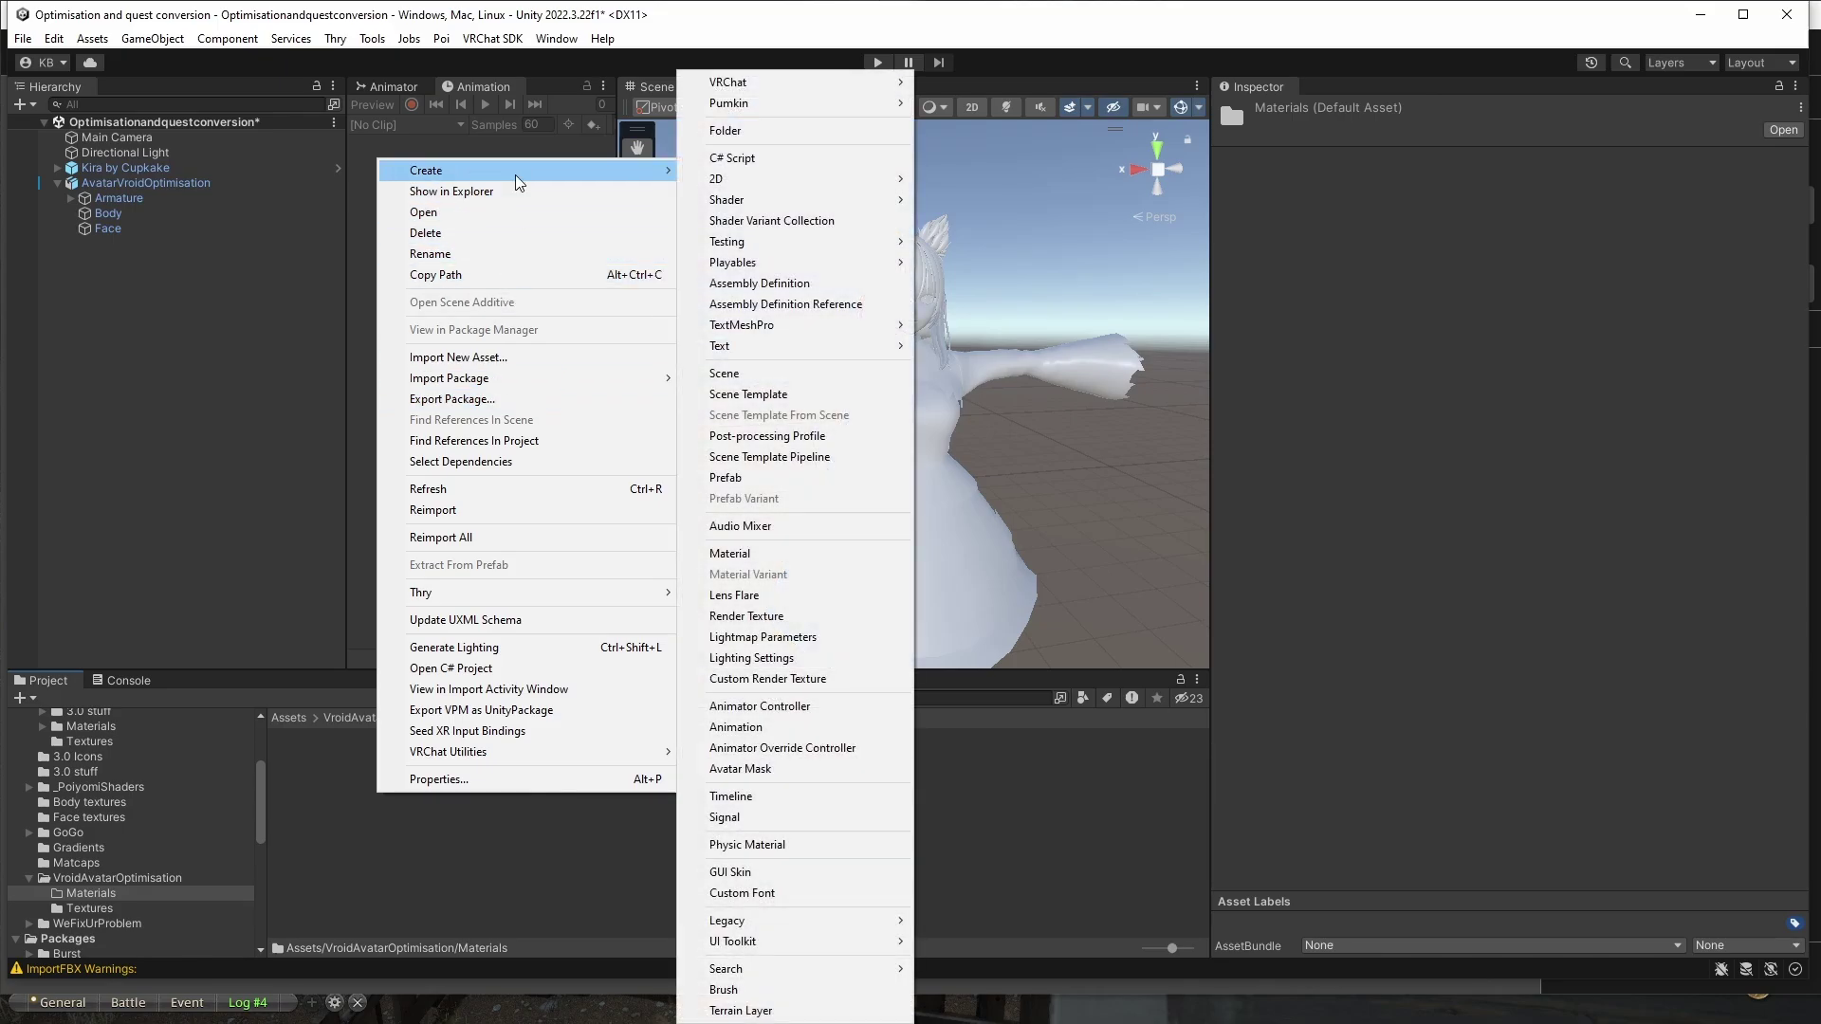
pyautogui.click(738, 556)
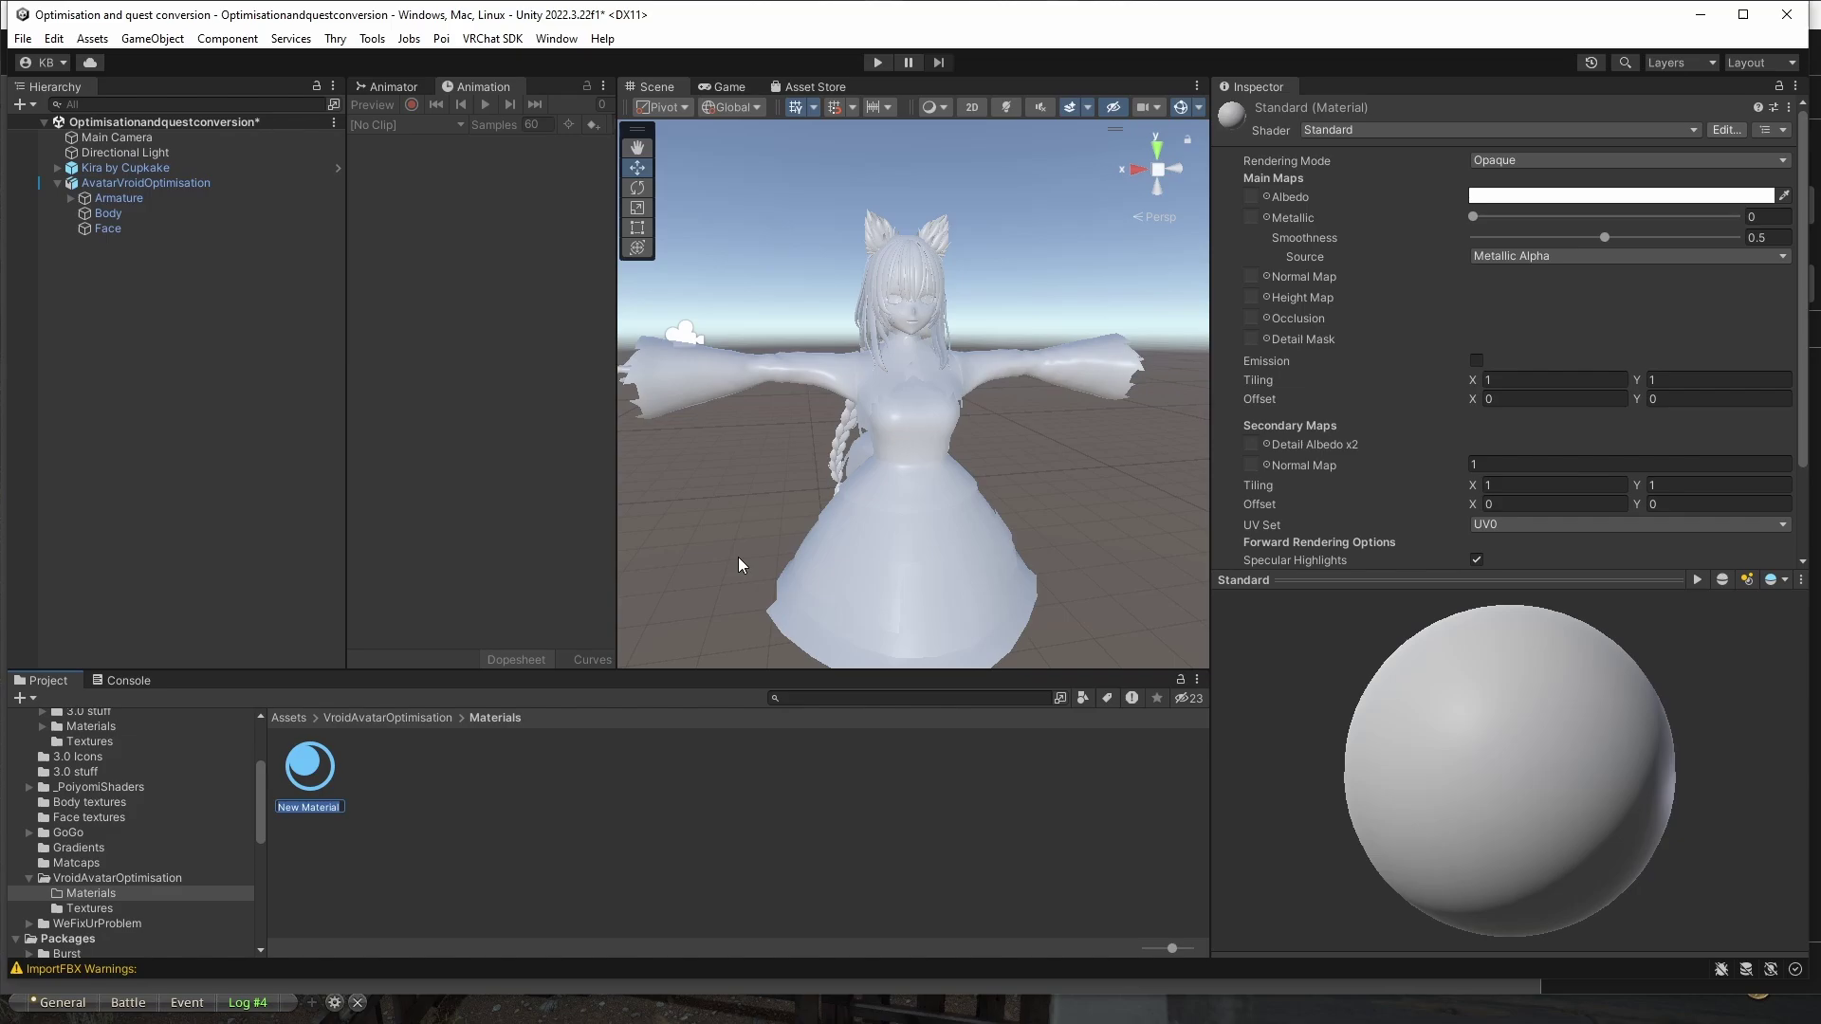
pyautogui.write('Body')
pyautogui.press('Return')
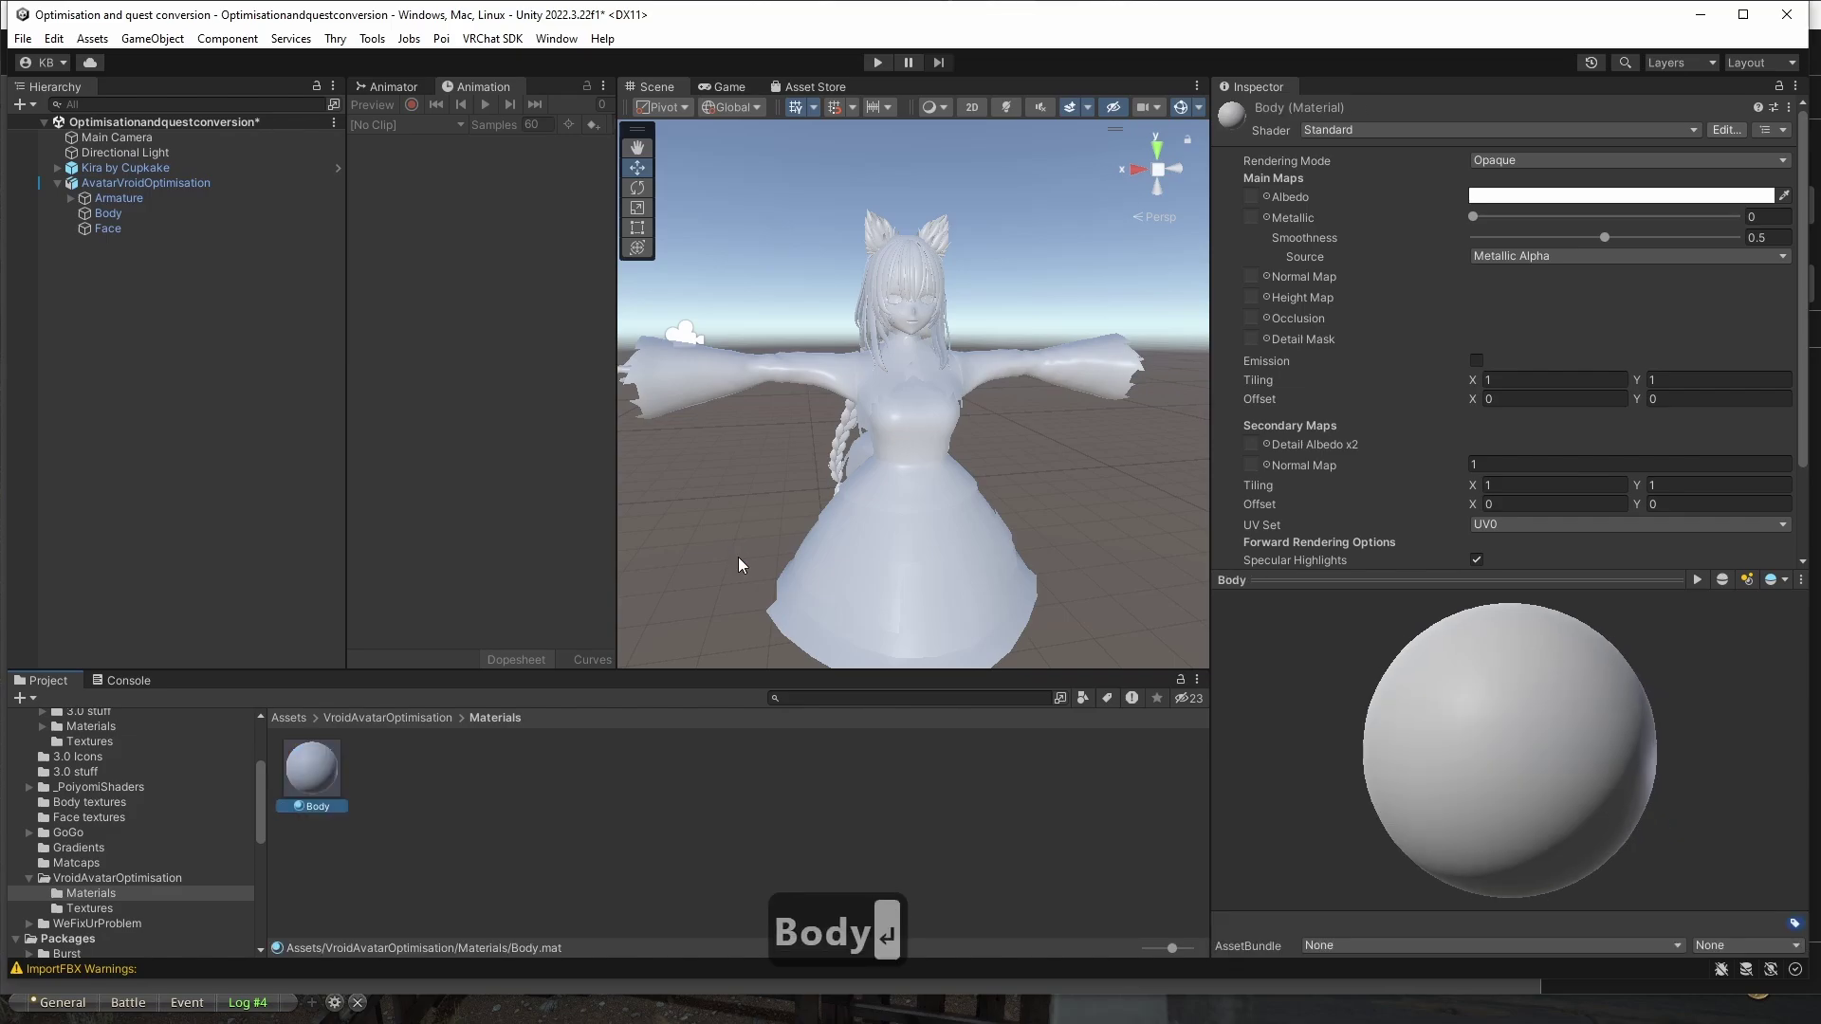
# Create a second material named Head in the same folder, and select the Body material.
pyautogui.rightClick(425, 795)
pyautogui.moveTo(556, 168)
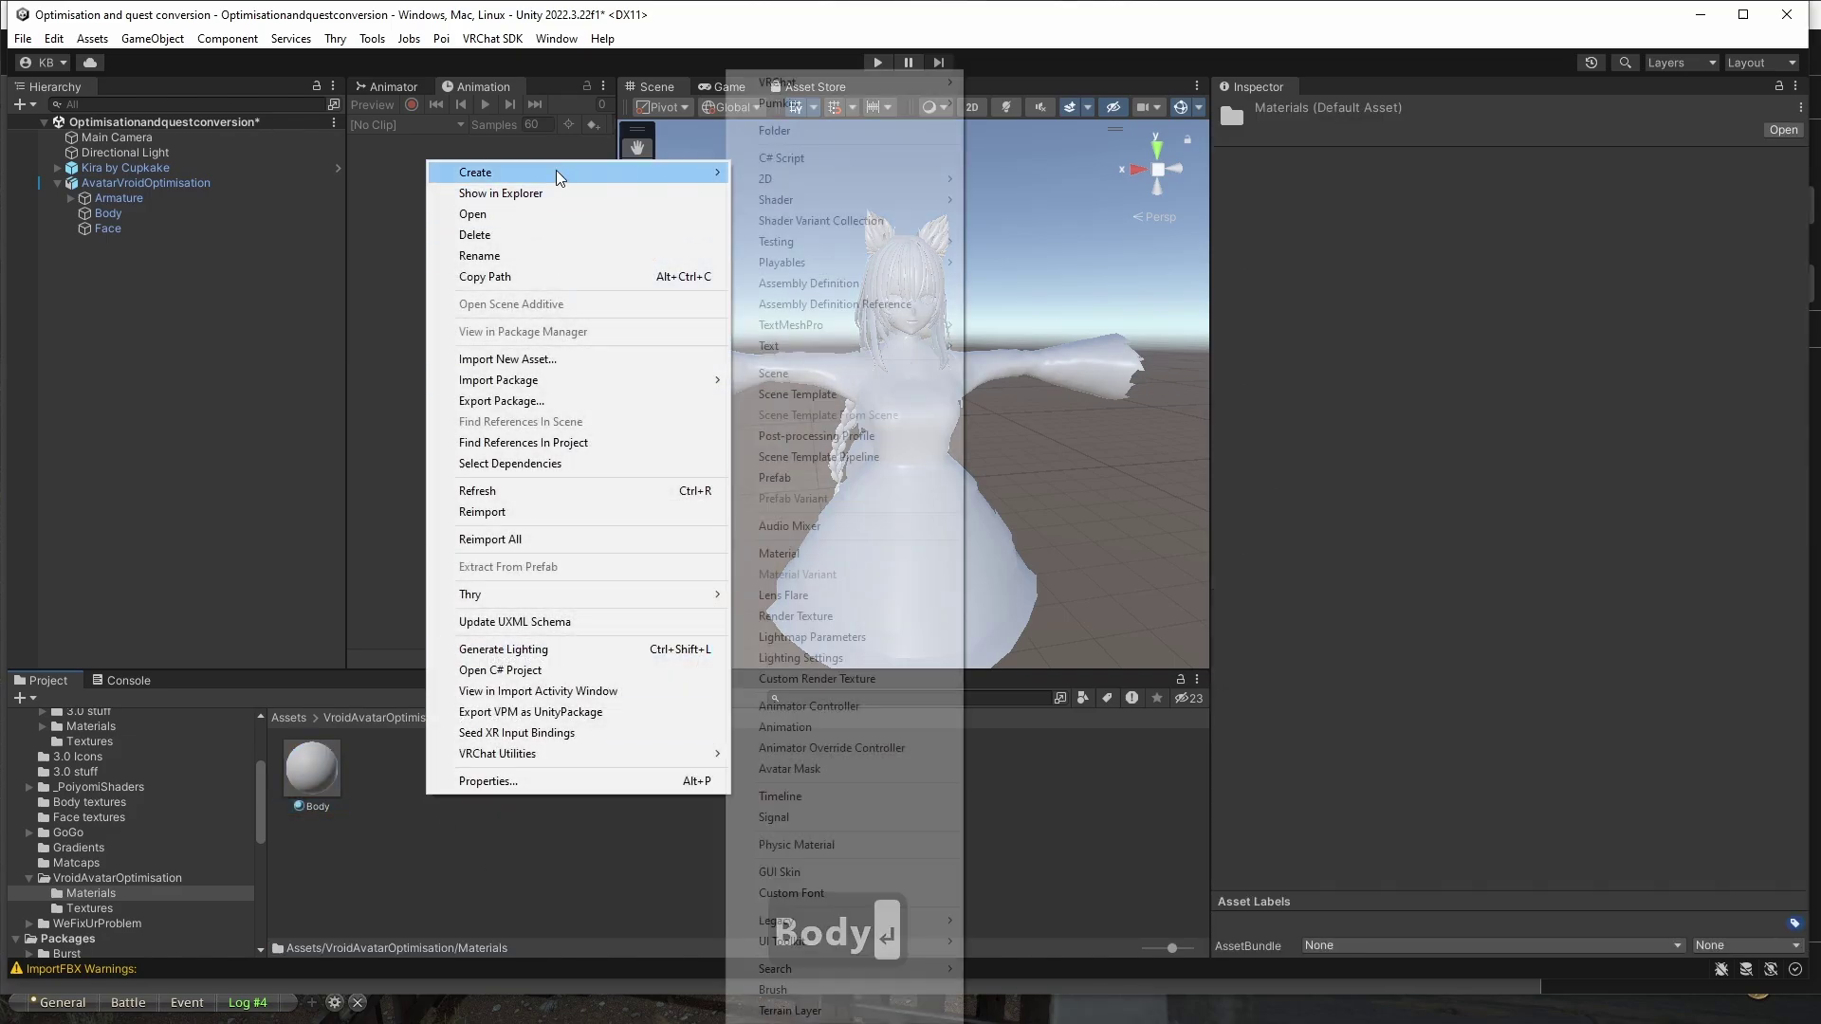
pyautogui.click(788, 552)
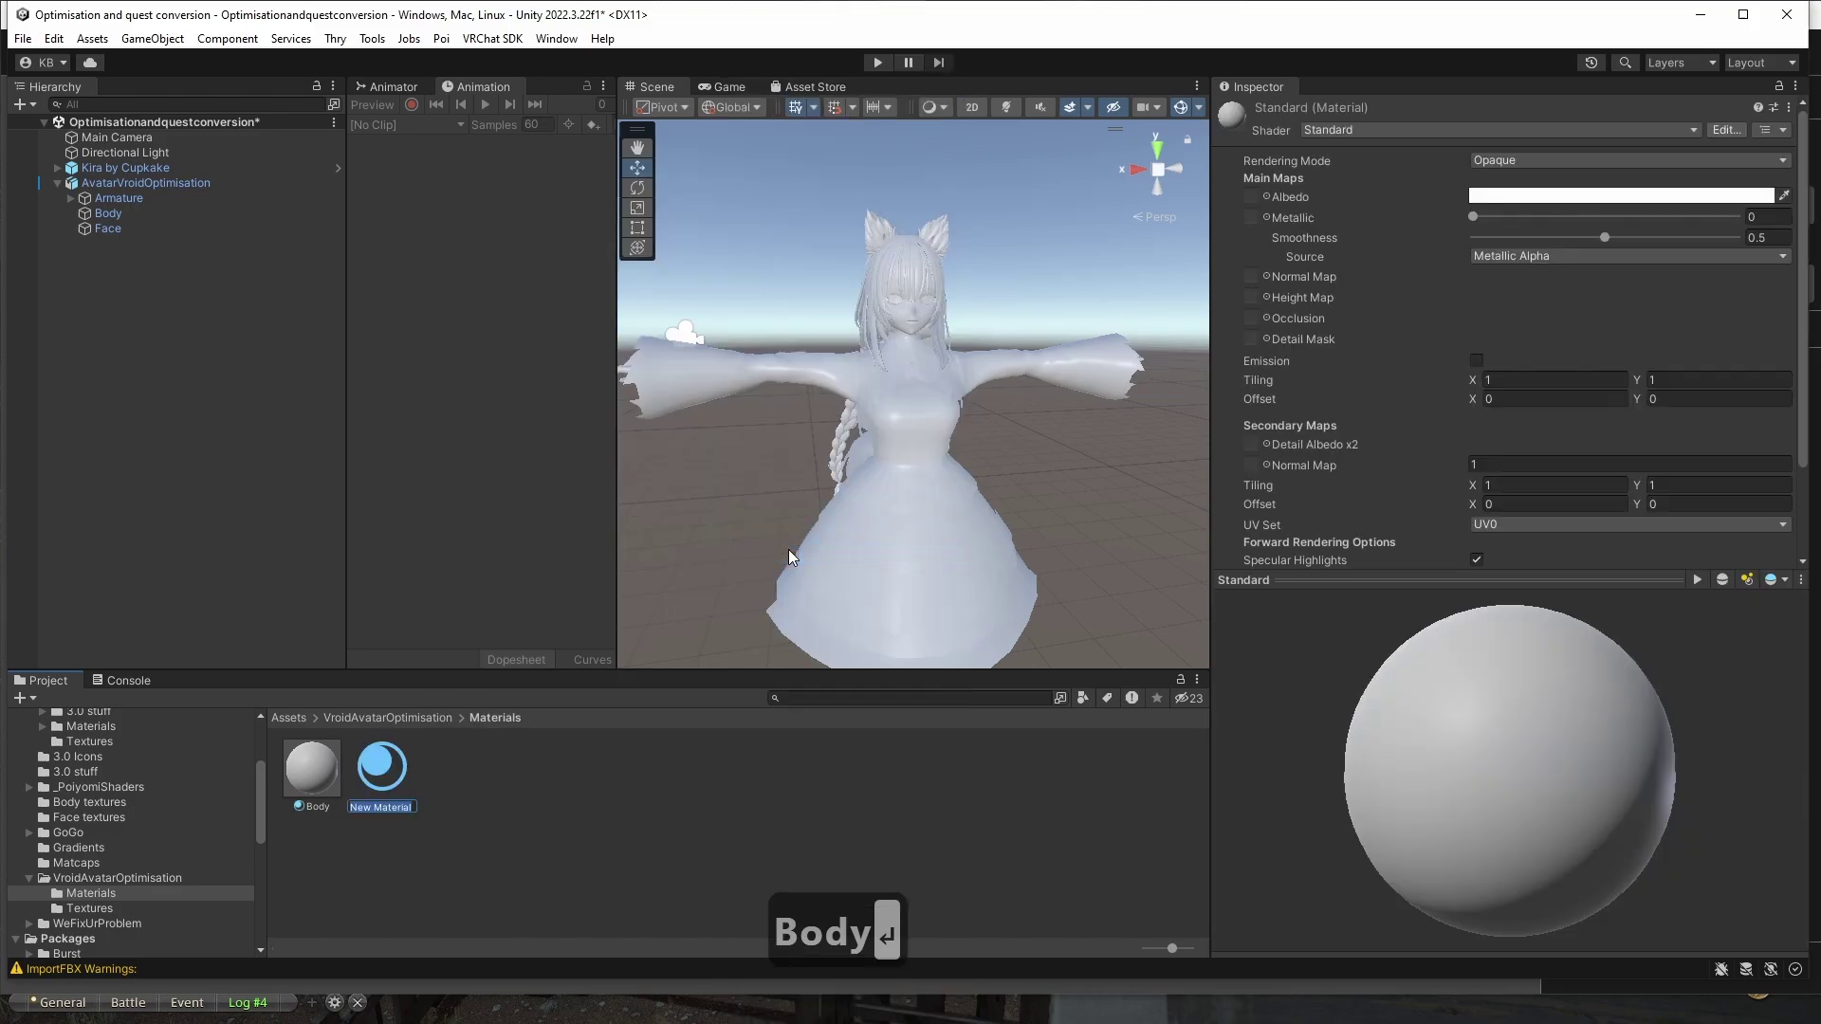
pyautogui.write('Head')
pyautogui.press('Return')
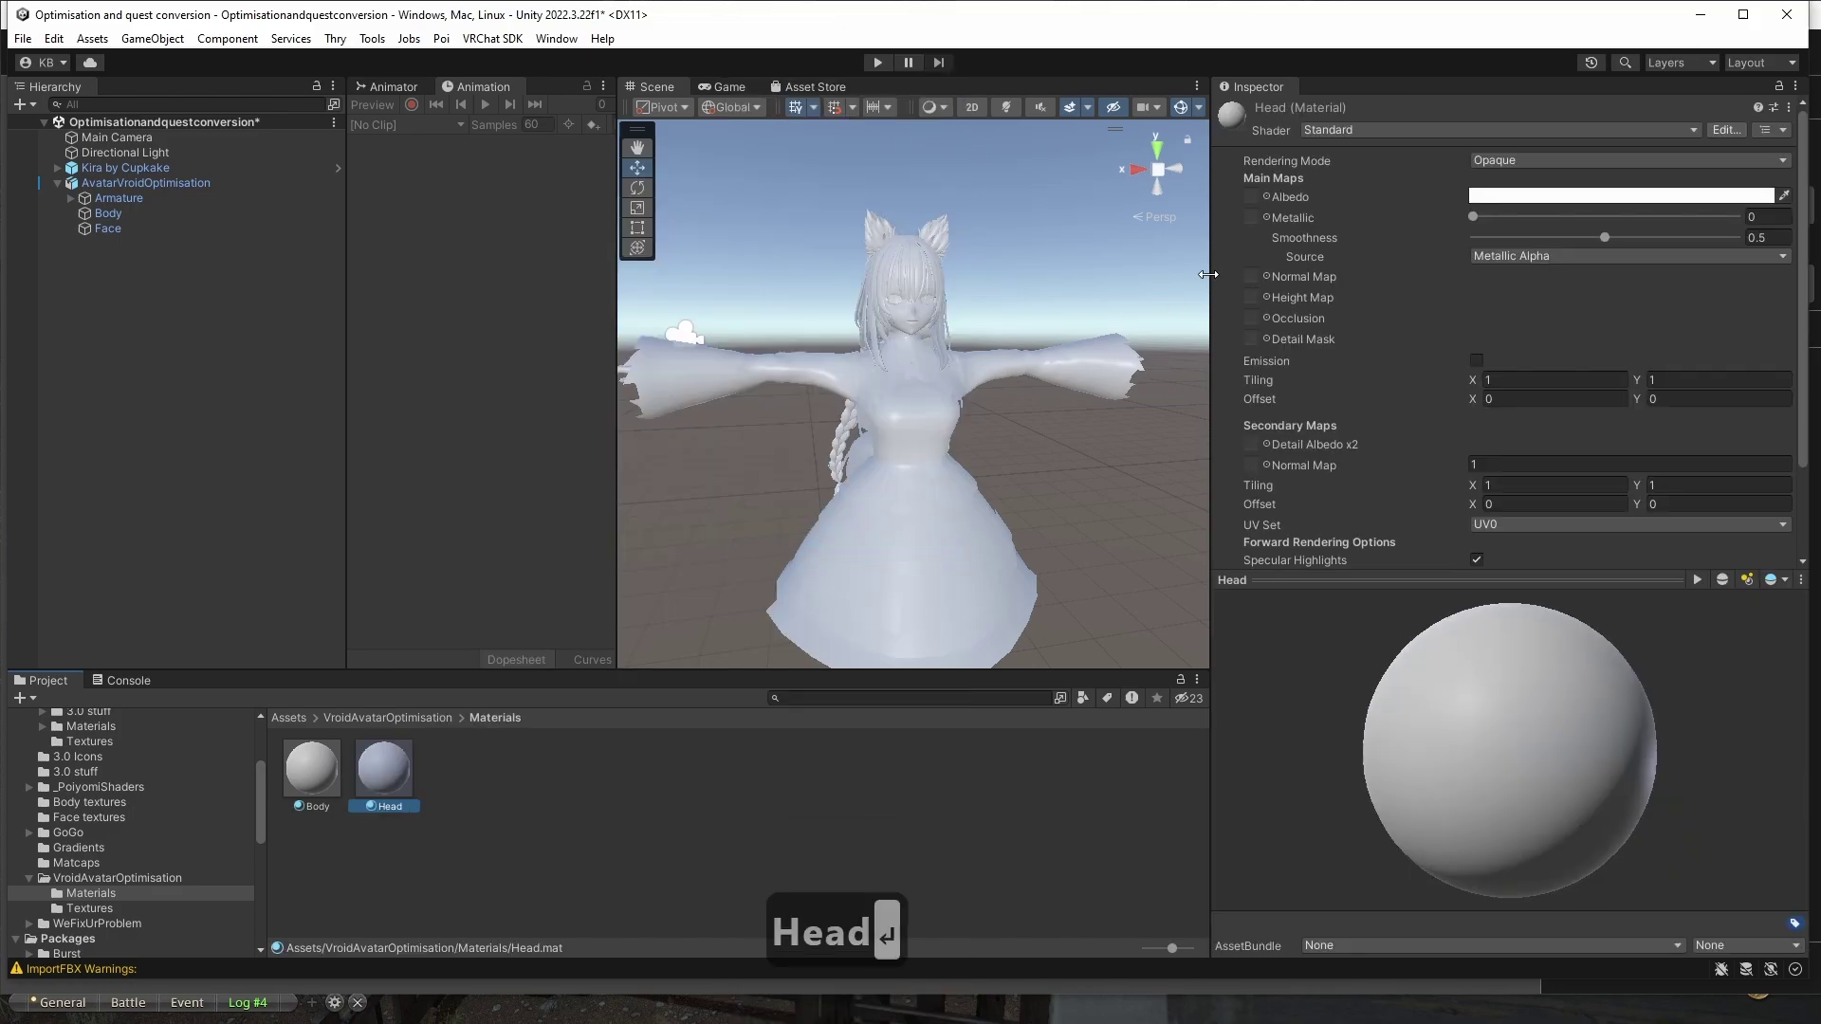
pyautogui.click(322, 770)
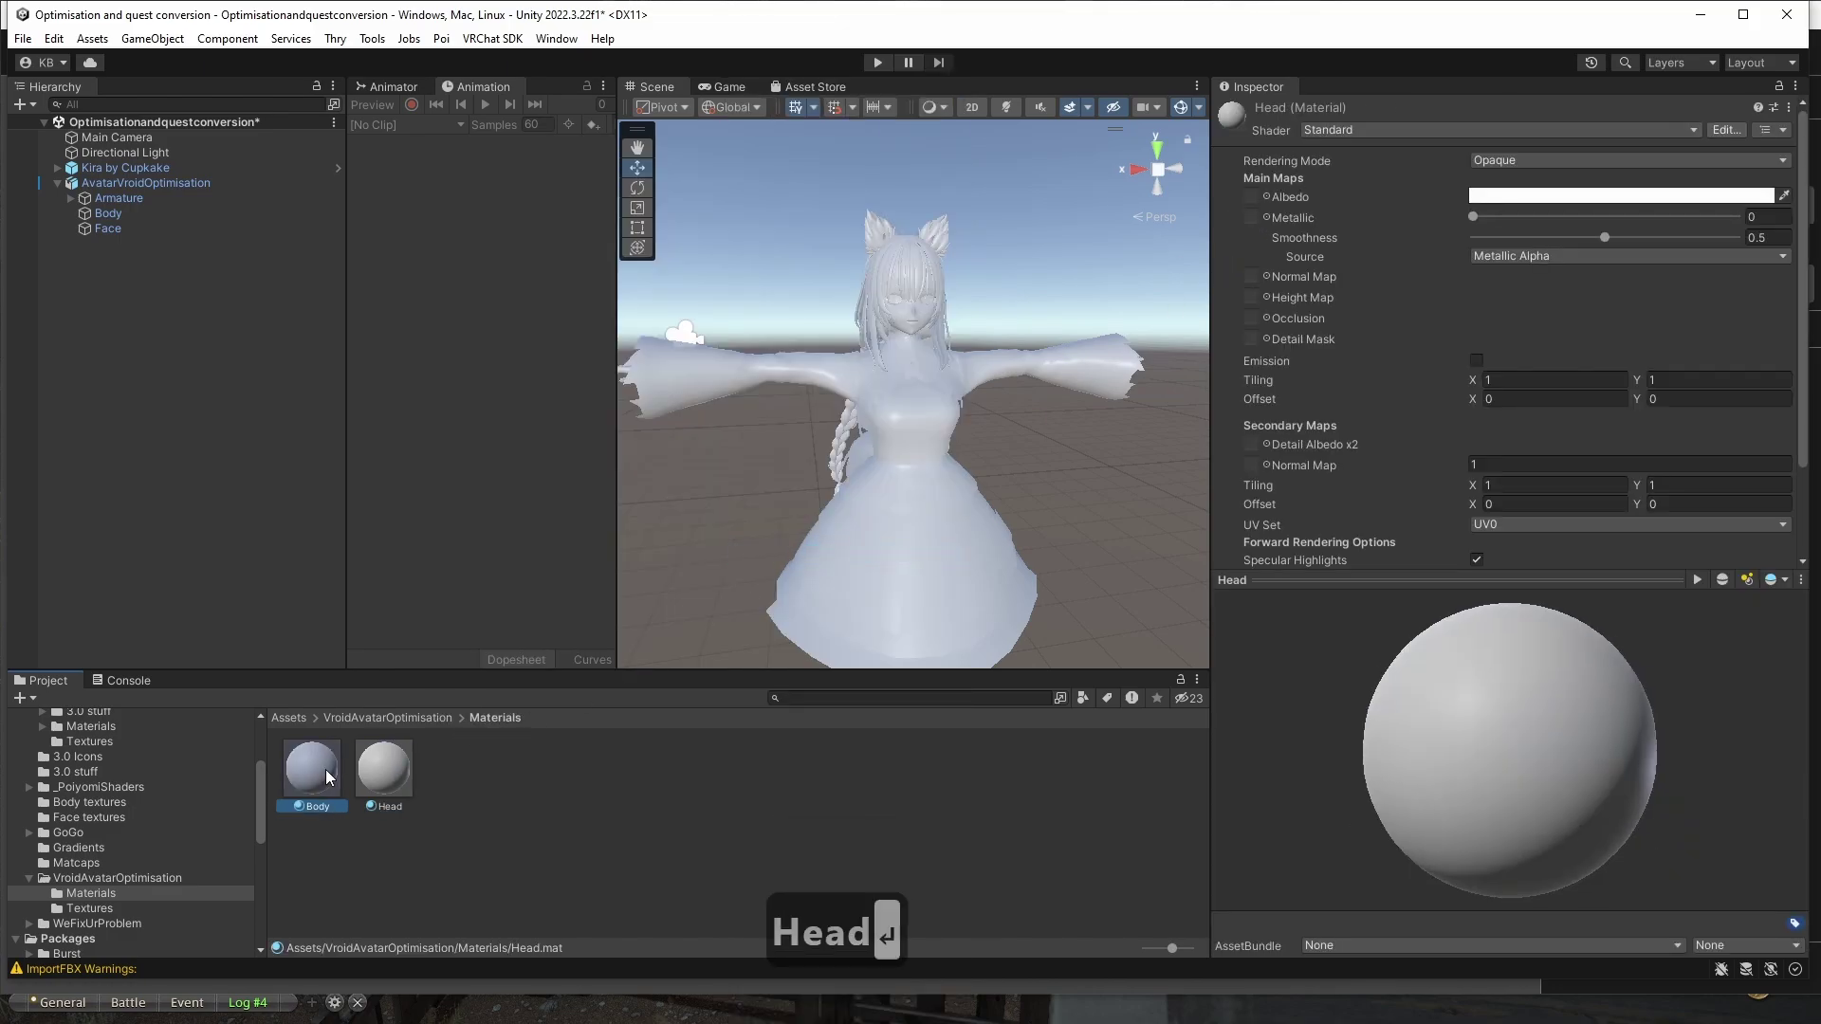
# Set the shader of both the Body and Head materials to Poiyomi Toon from Poiyomi 8.0.
pyautogui.keyDown('ctrl'); pyautogui.click(384, 771); pyautogui.keyUp('ctrl')
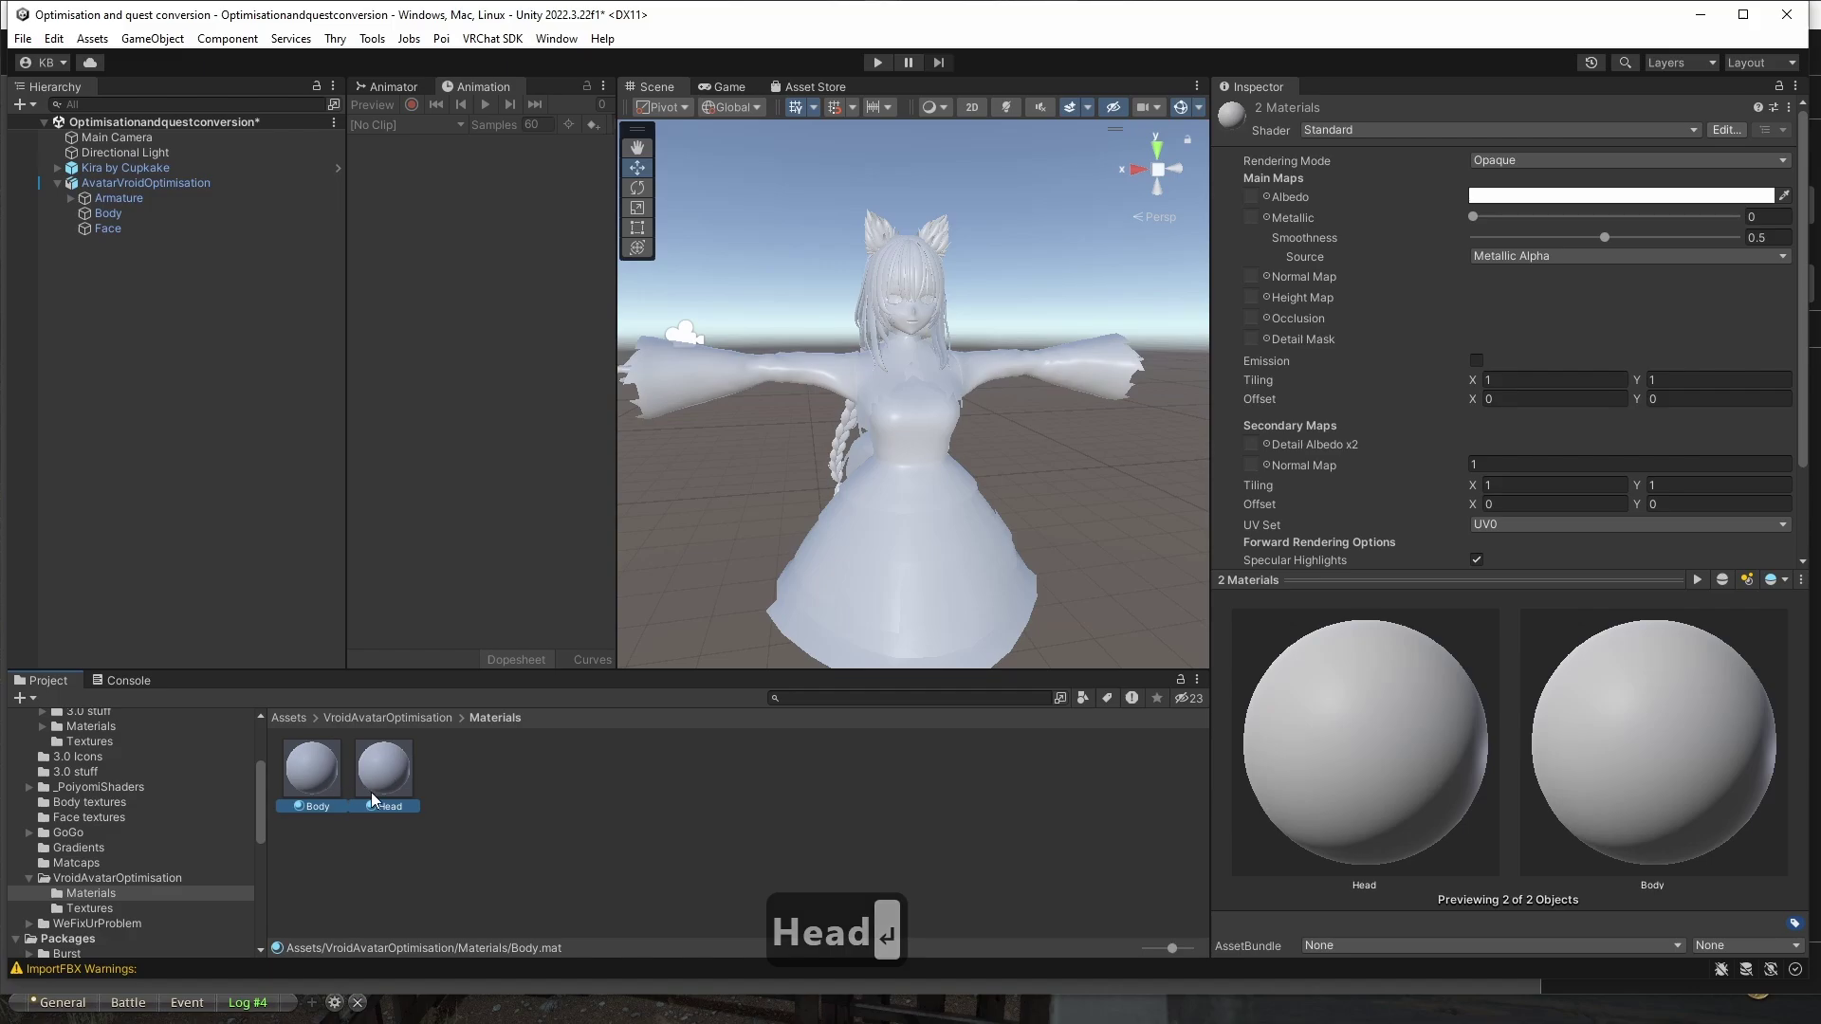
pyautogui.click(1409, 131)
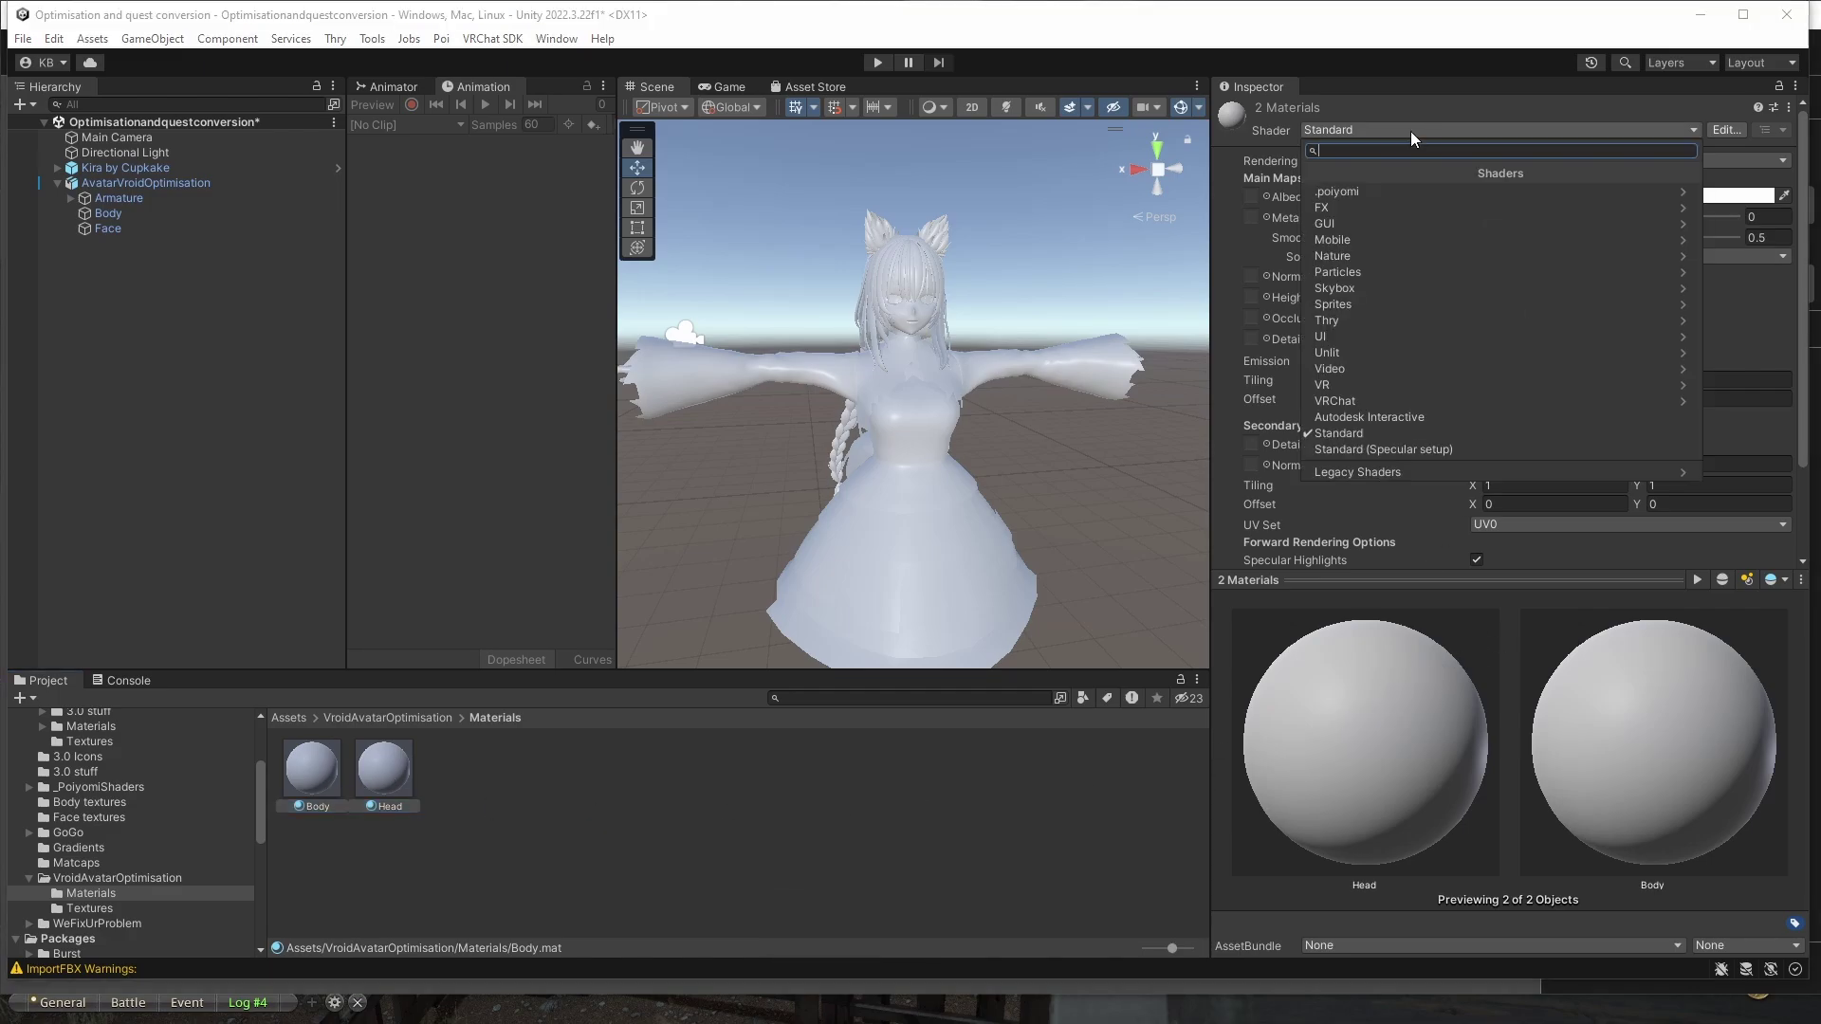
pyautogui.click(1367, 193)
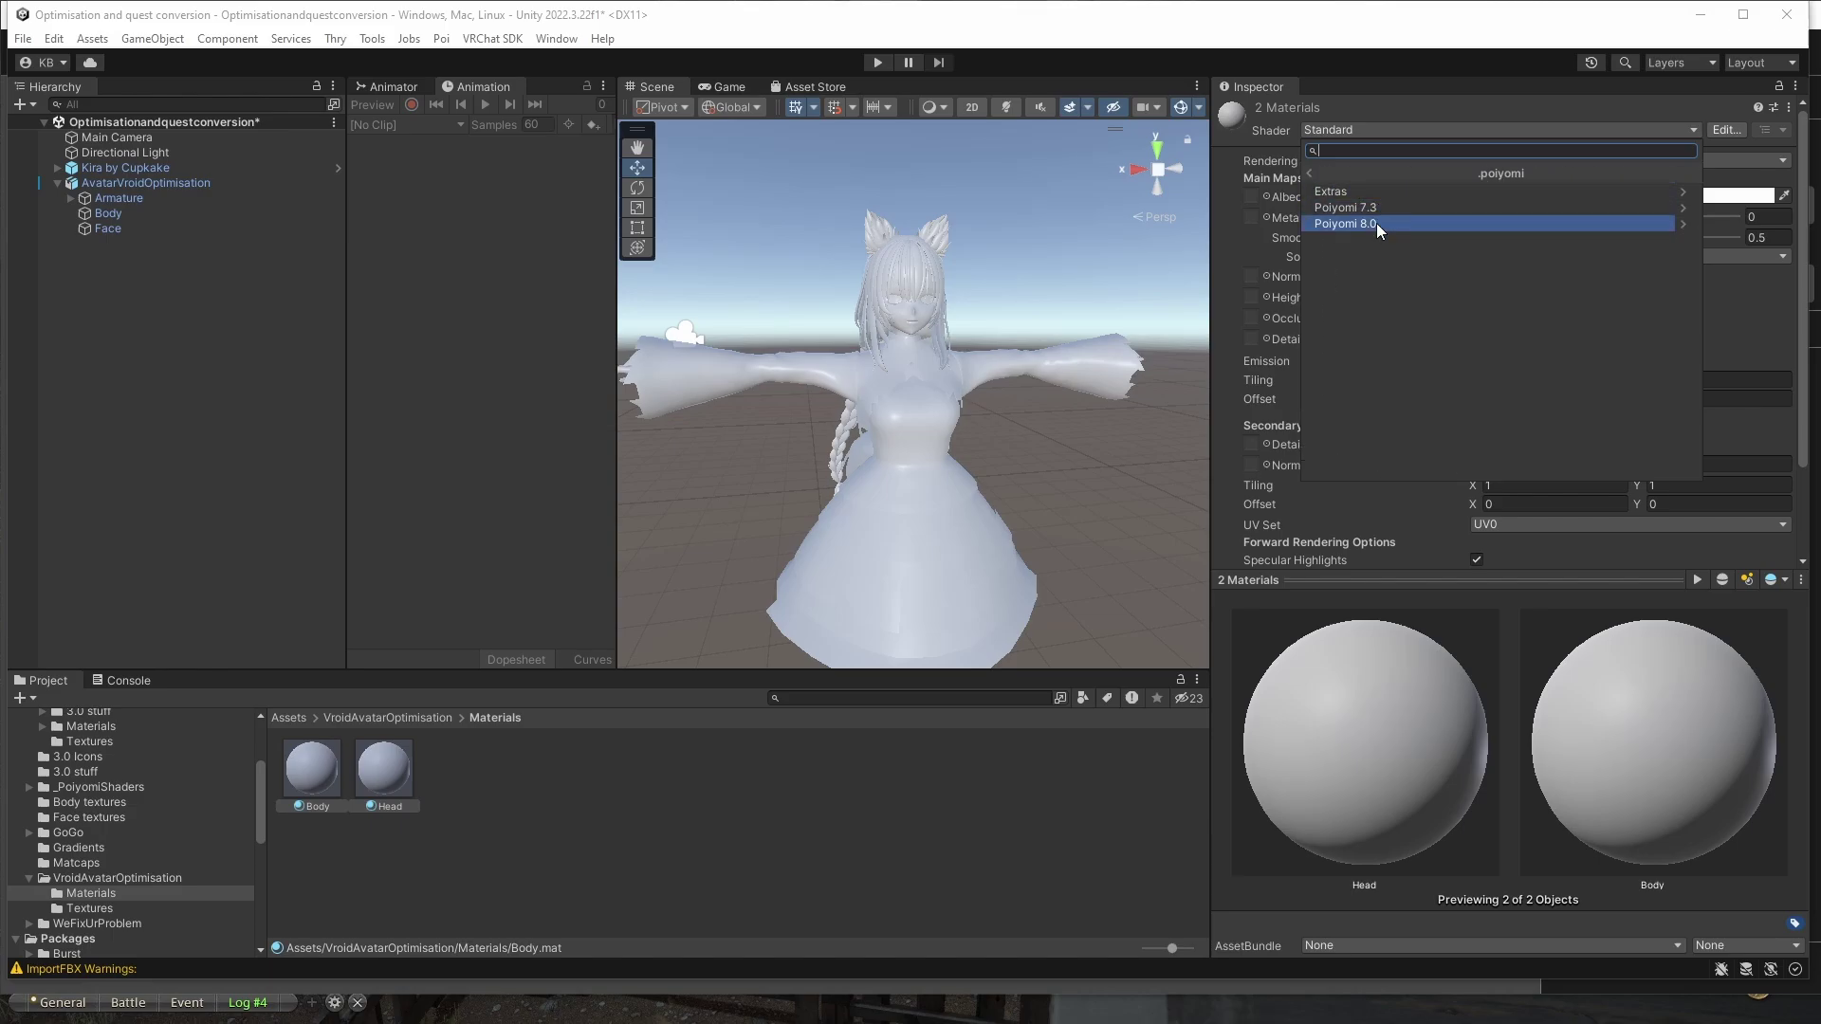
pyautogui.click(1375, 224)
pyautogui.click(1376, 229)
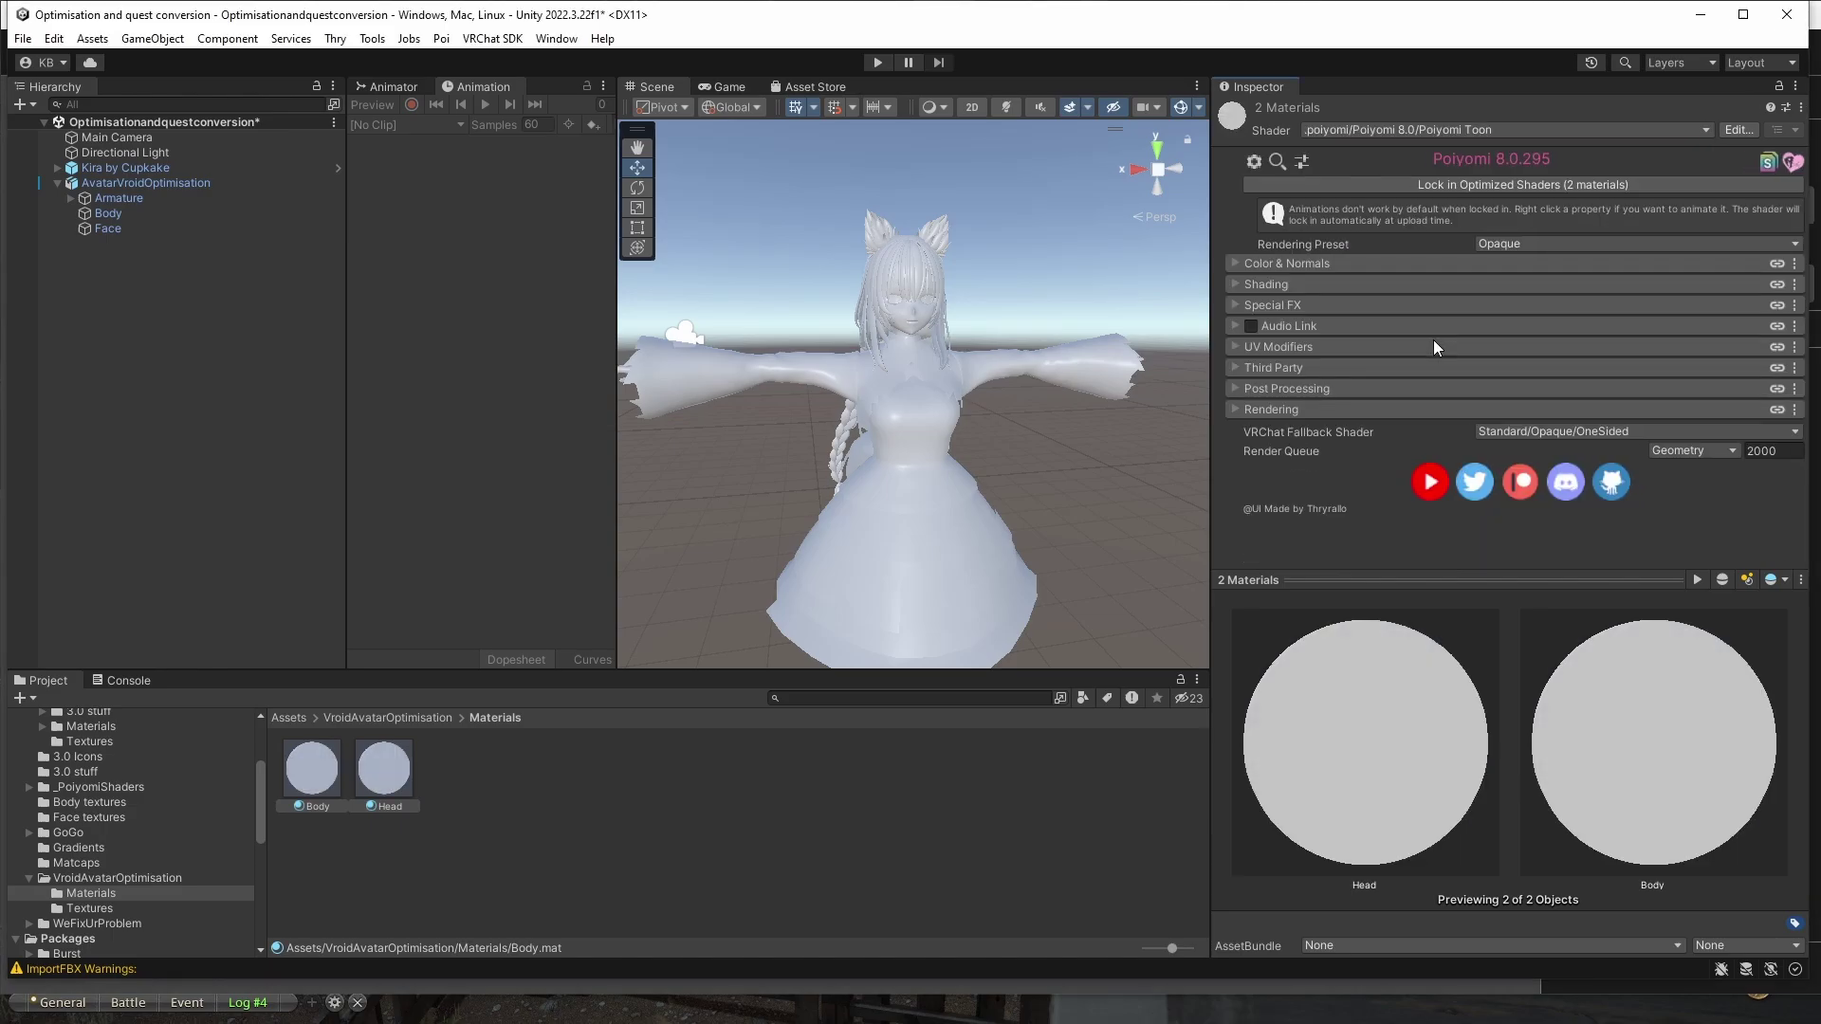
# Assign the Body material to the avatar's body mesh and the Head material to its Face mesh.
pyautogui.click(294, 772)
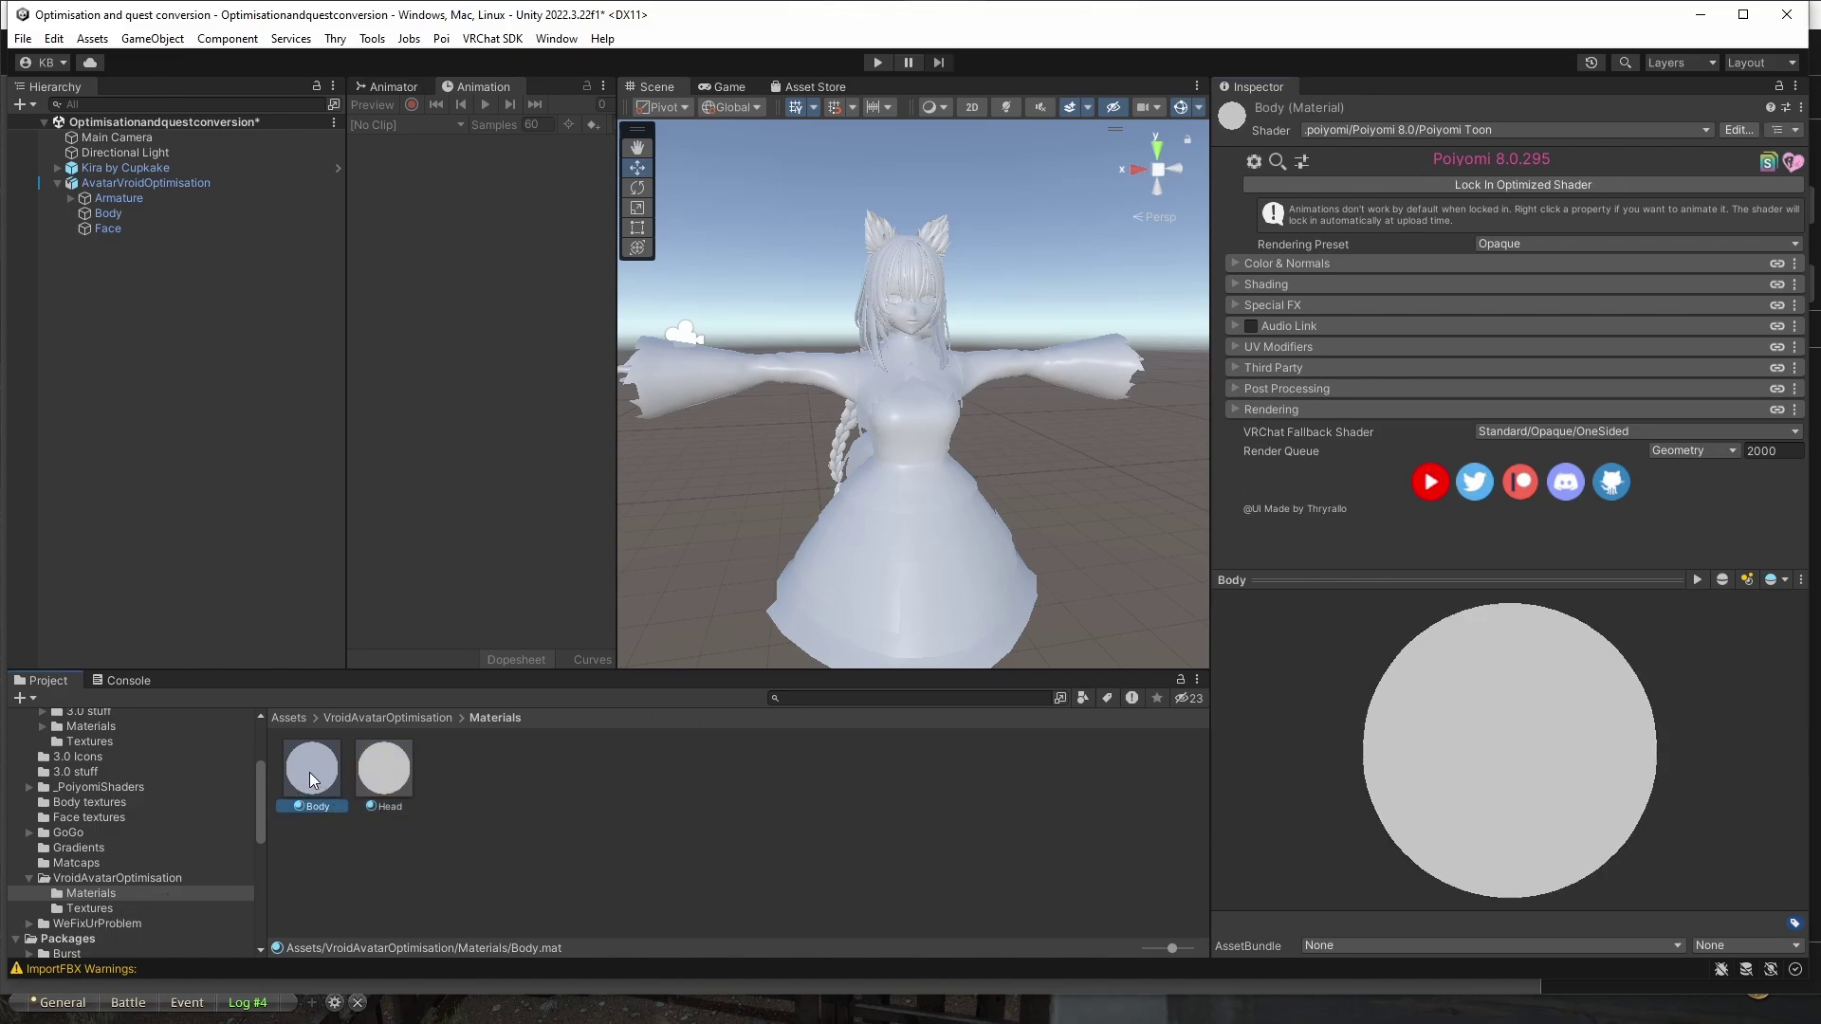
pyautogui.moveTo(305, 767); pyautogui.dragTo(913, 516)
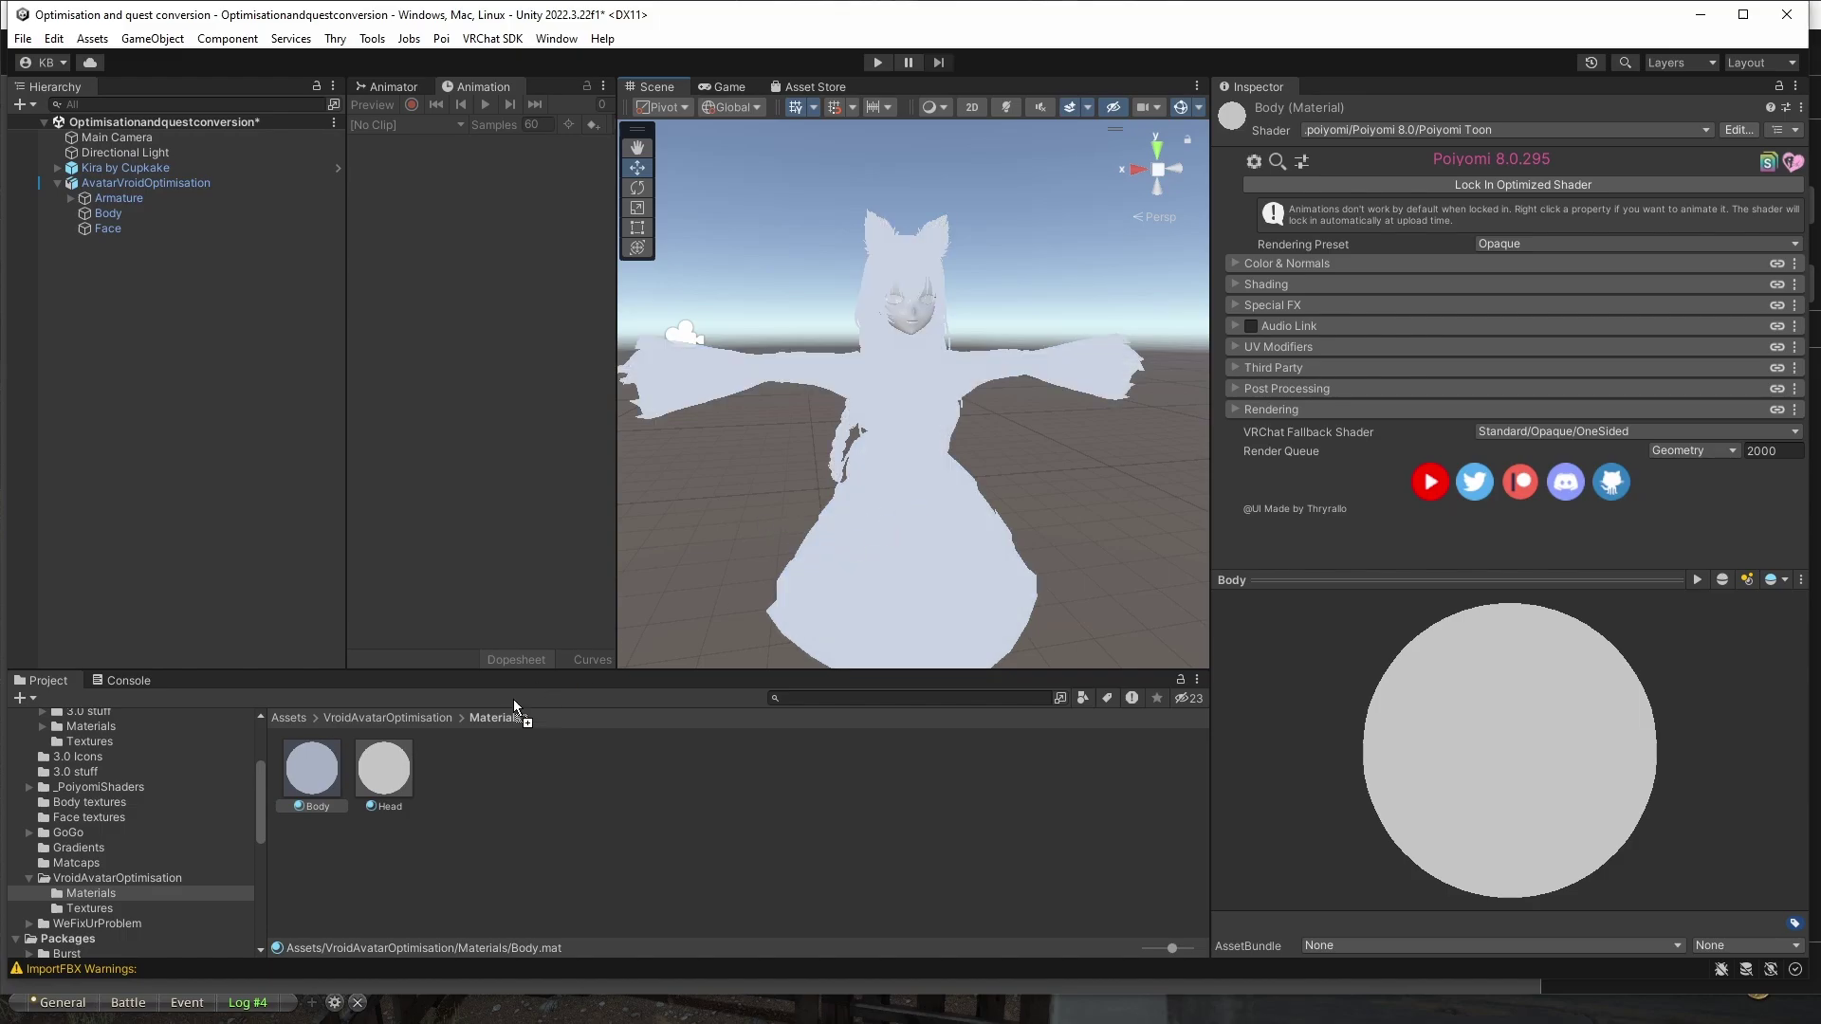
pyautogui.moveTo(379, 770); pyautogui.dragTo(925, 313)
pyautogui.moveTo(301, 927); pyautogui.dragTo(100, 230)
pyautogui.click(101, 230)
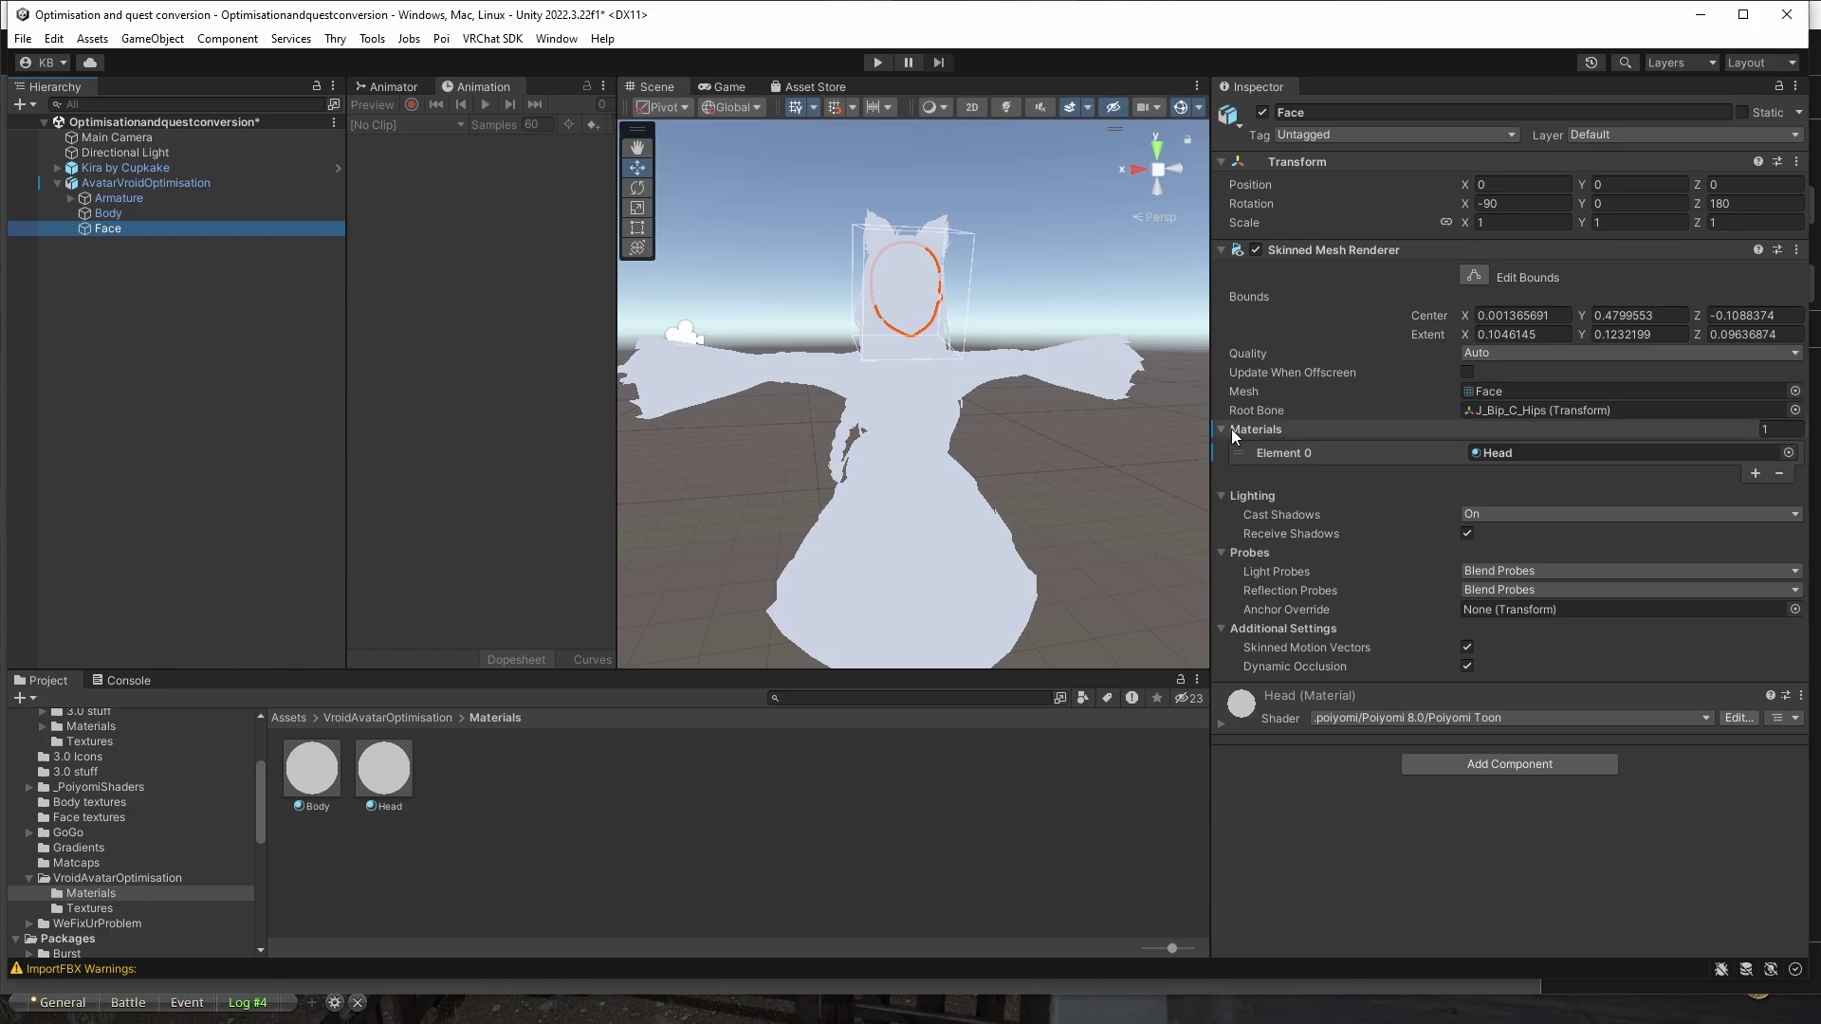
pyautogui.moveTo(406, 764); pyautogui.dragTo(1541, 455)
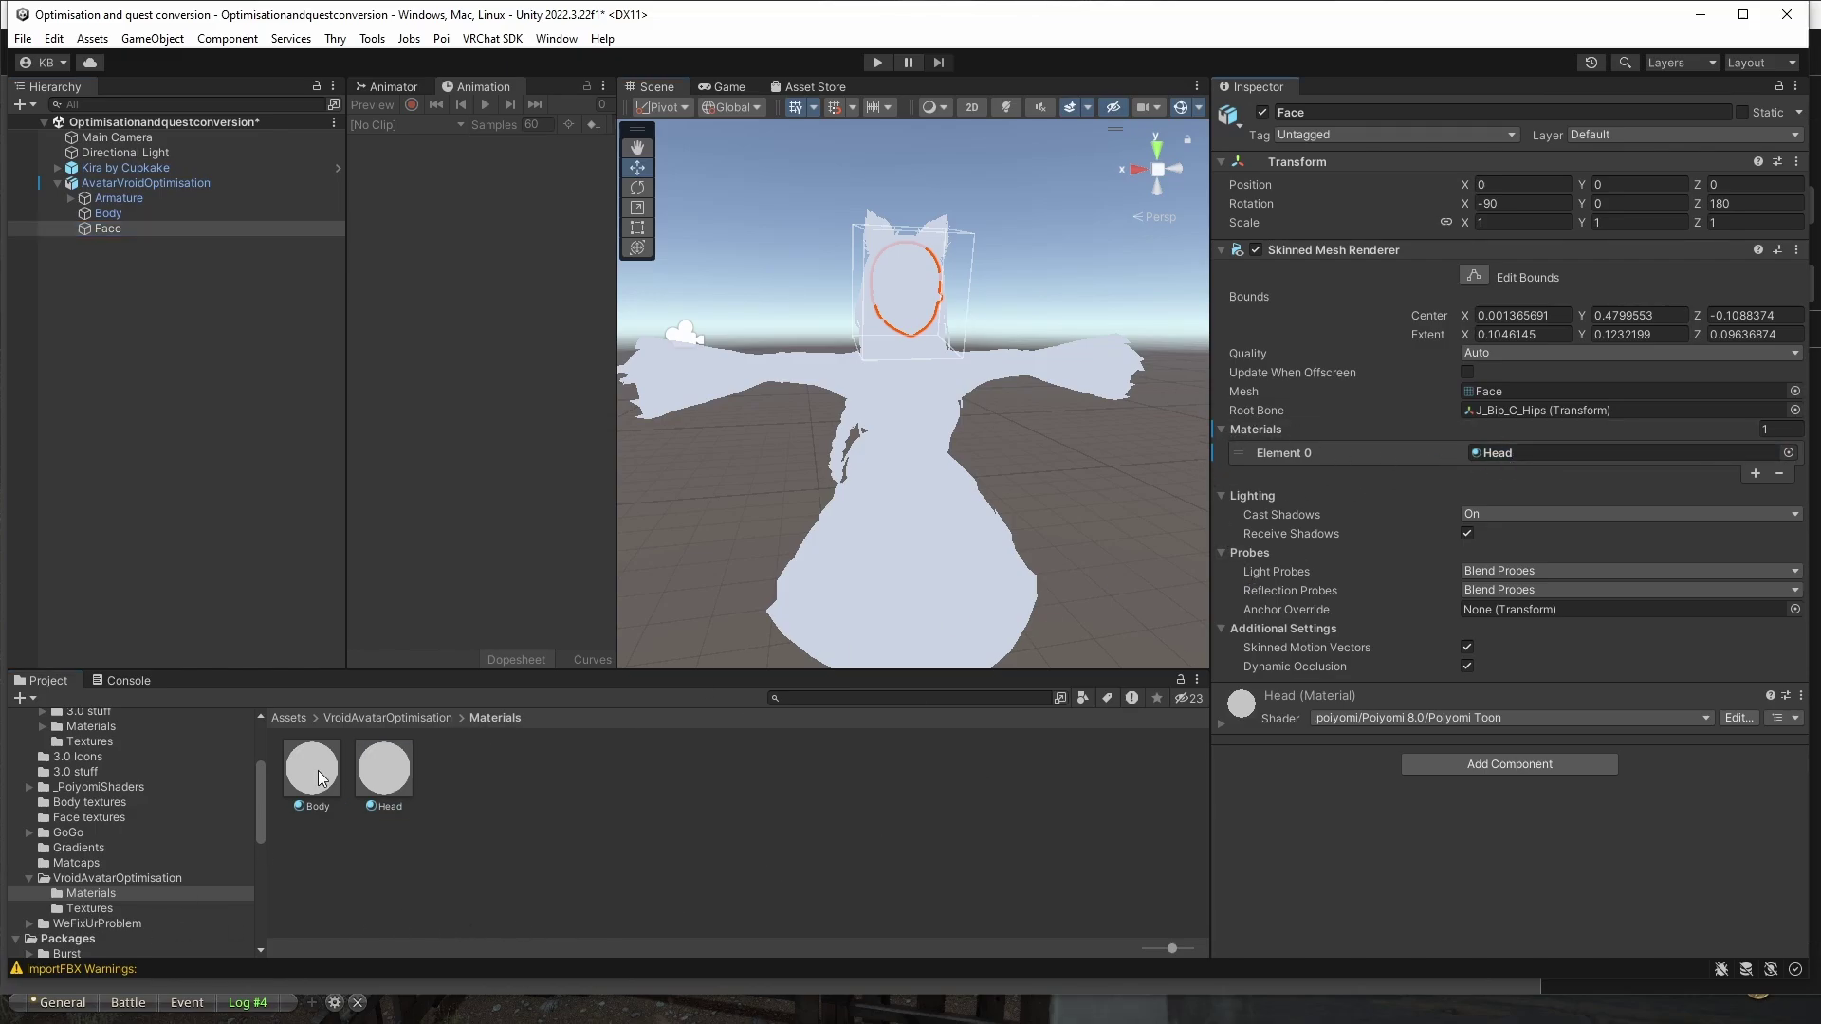
# Apply Image_0 from the VroidAvatarOptimisation Textures folder as the main color texture of the Head material.
pyautogui.click(101, 908)
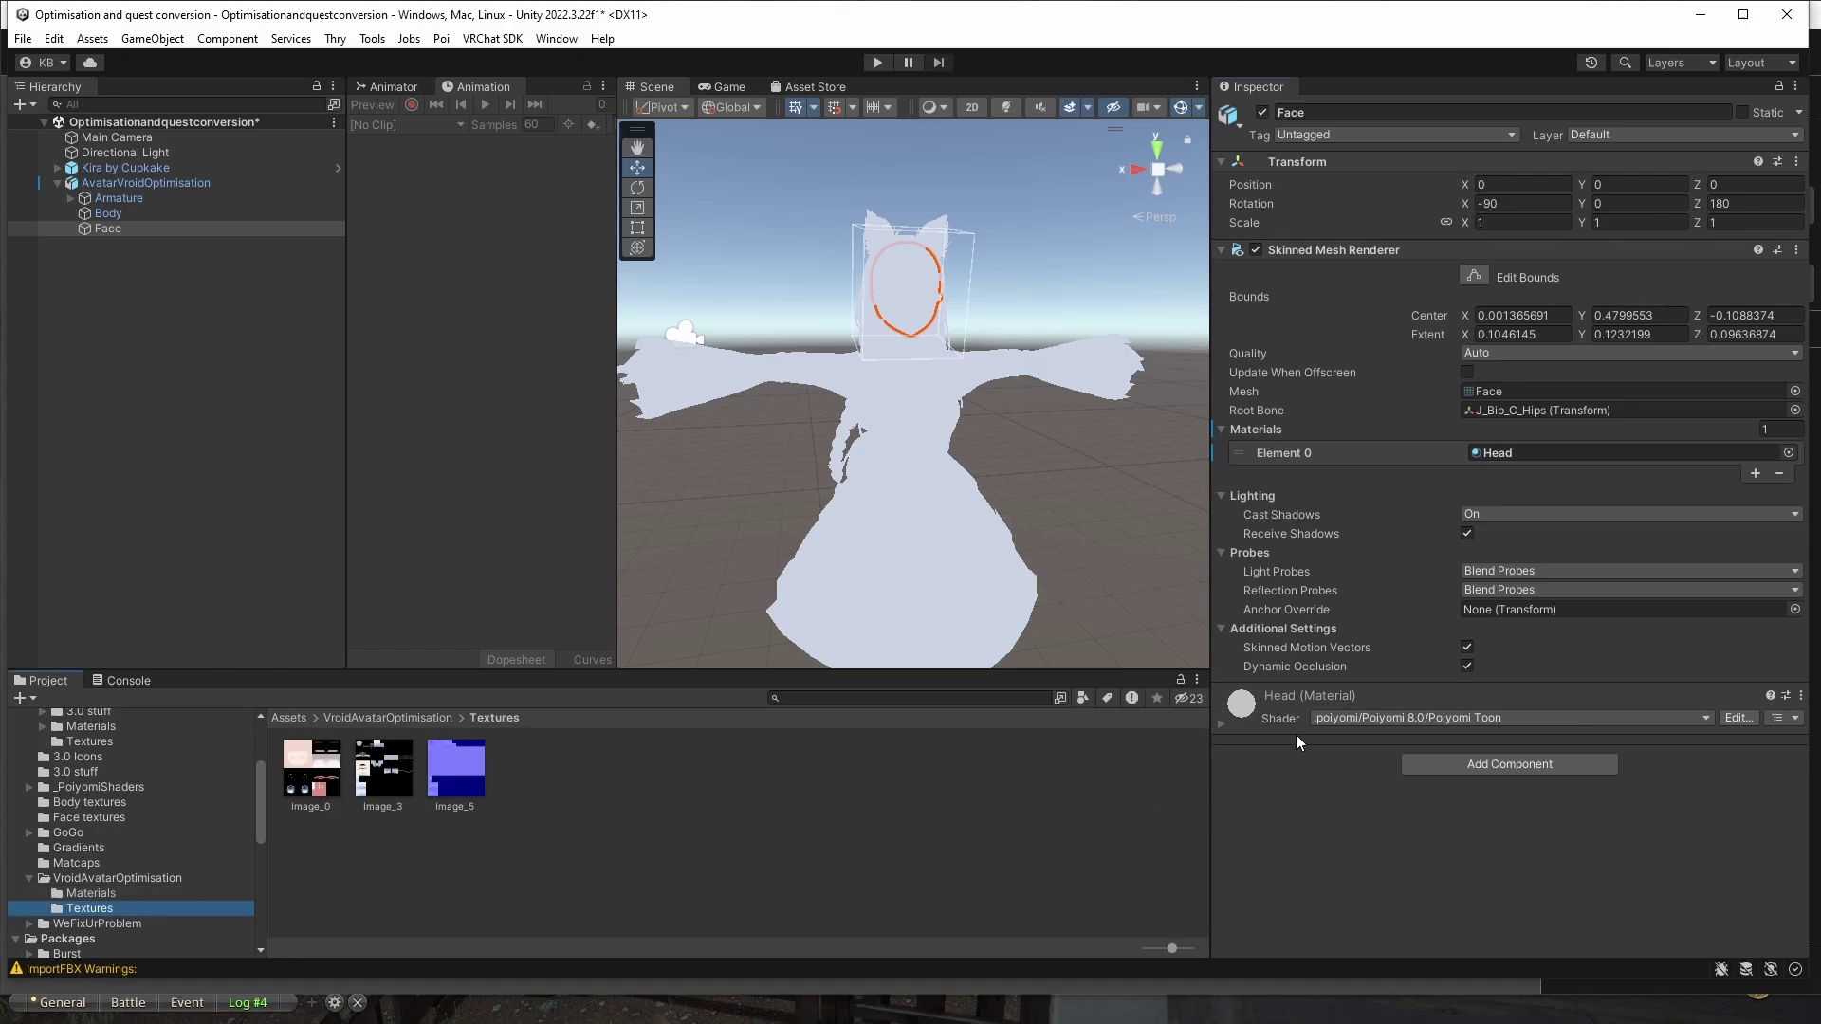
pyautogui.click(1221, 723)
pyautogui.scroll(-3, 1326, 673)
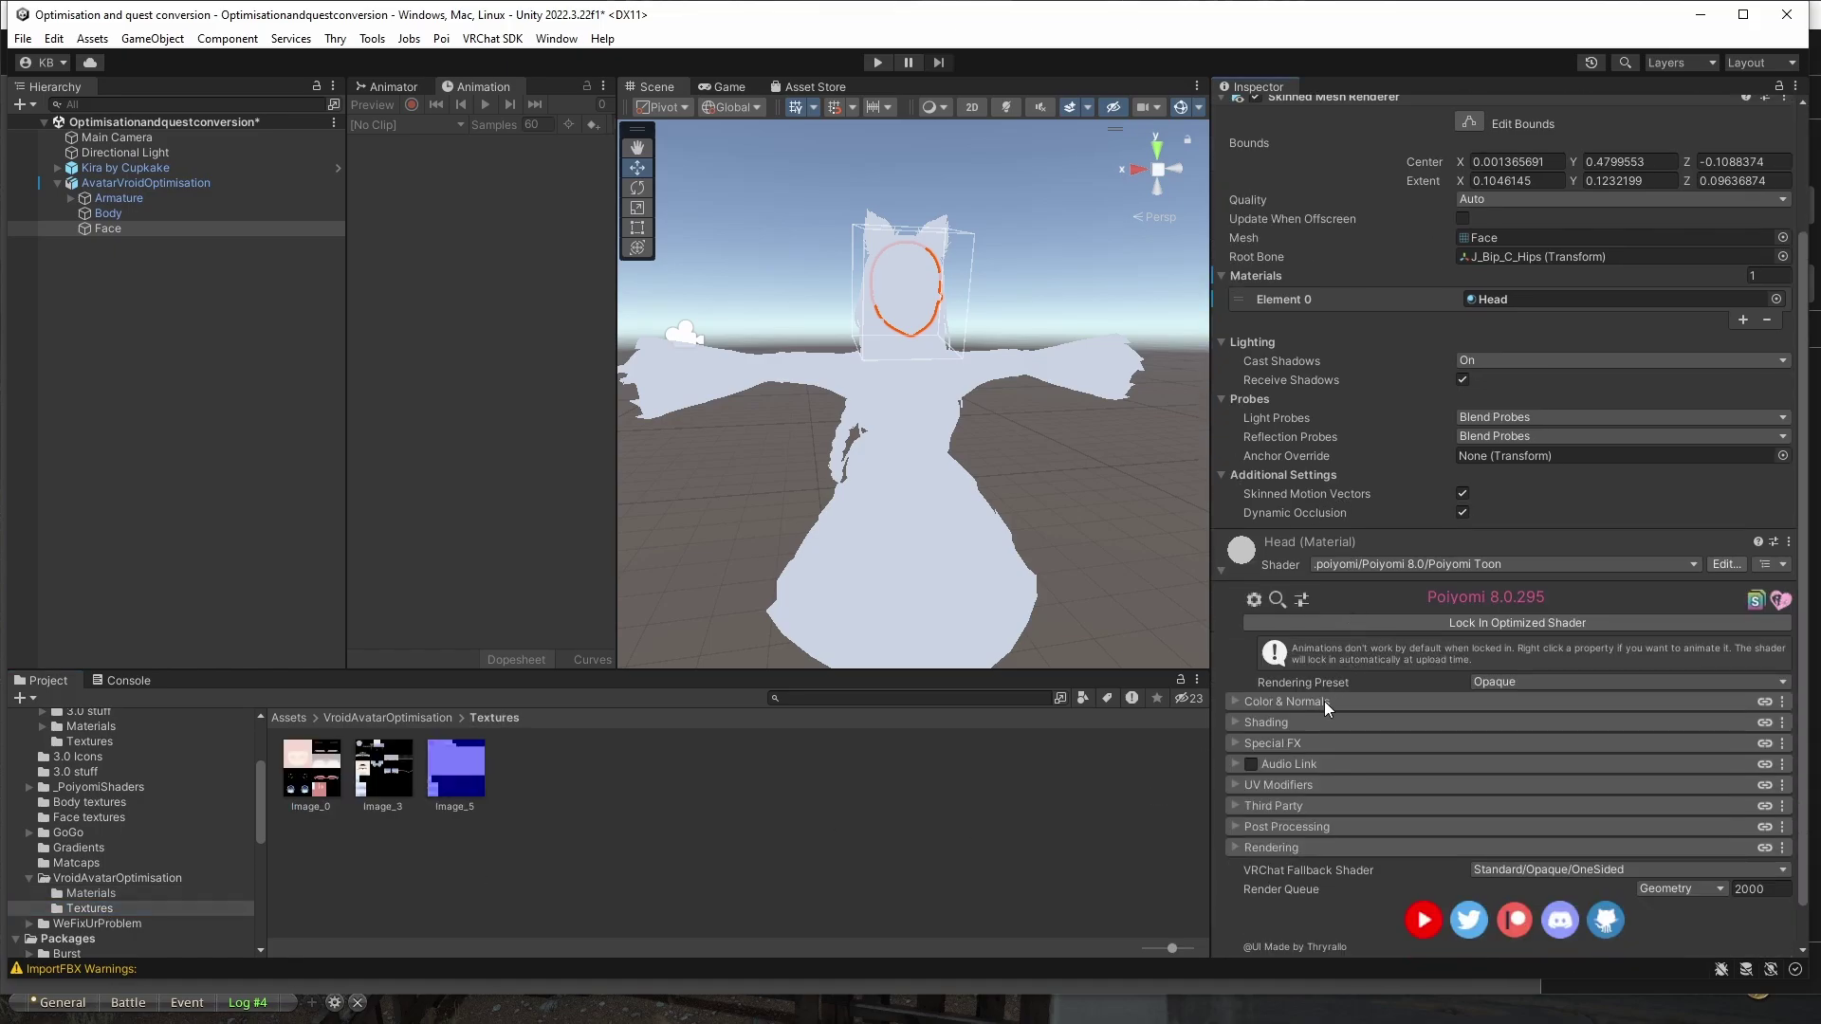
pyautogui.click(1239, 702)
pyautogui.scroll(-1, 1256, 703)
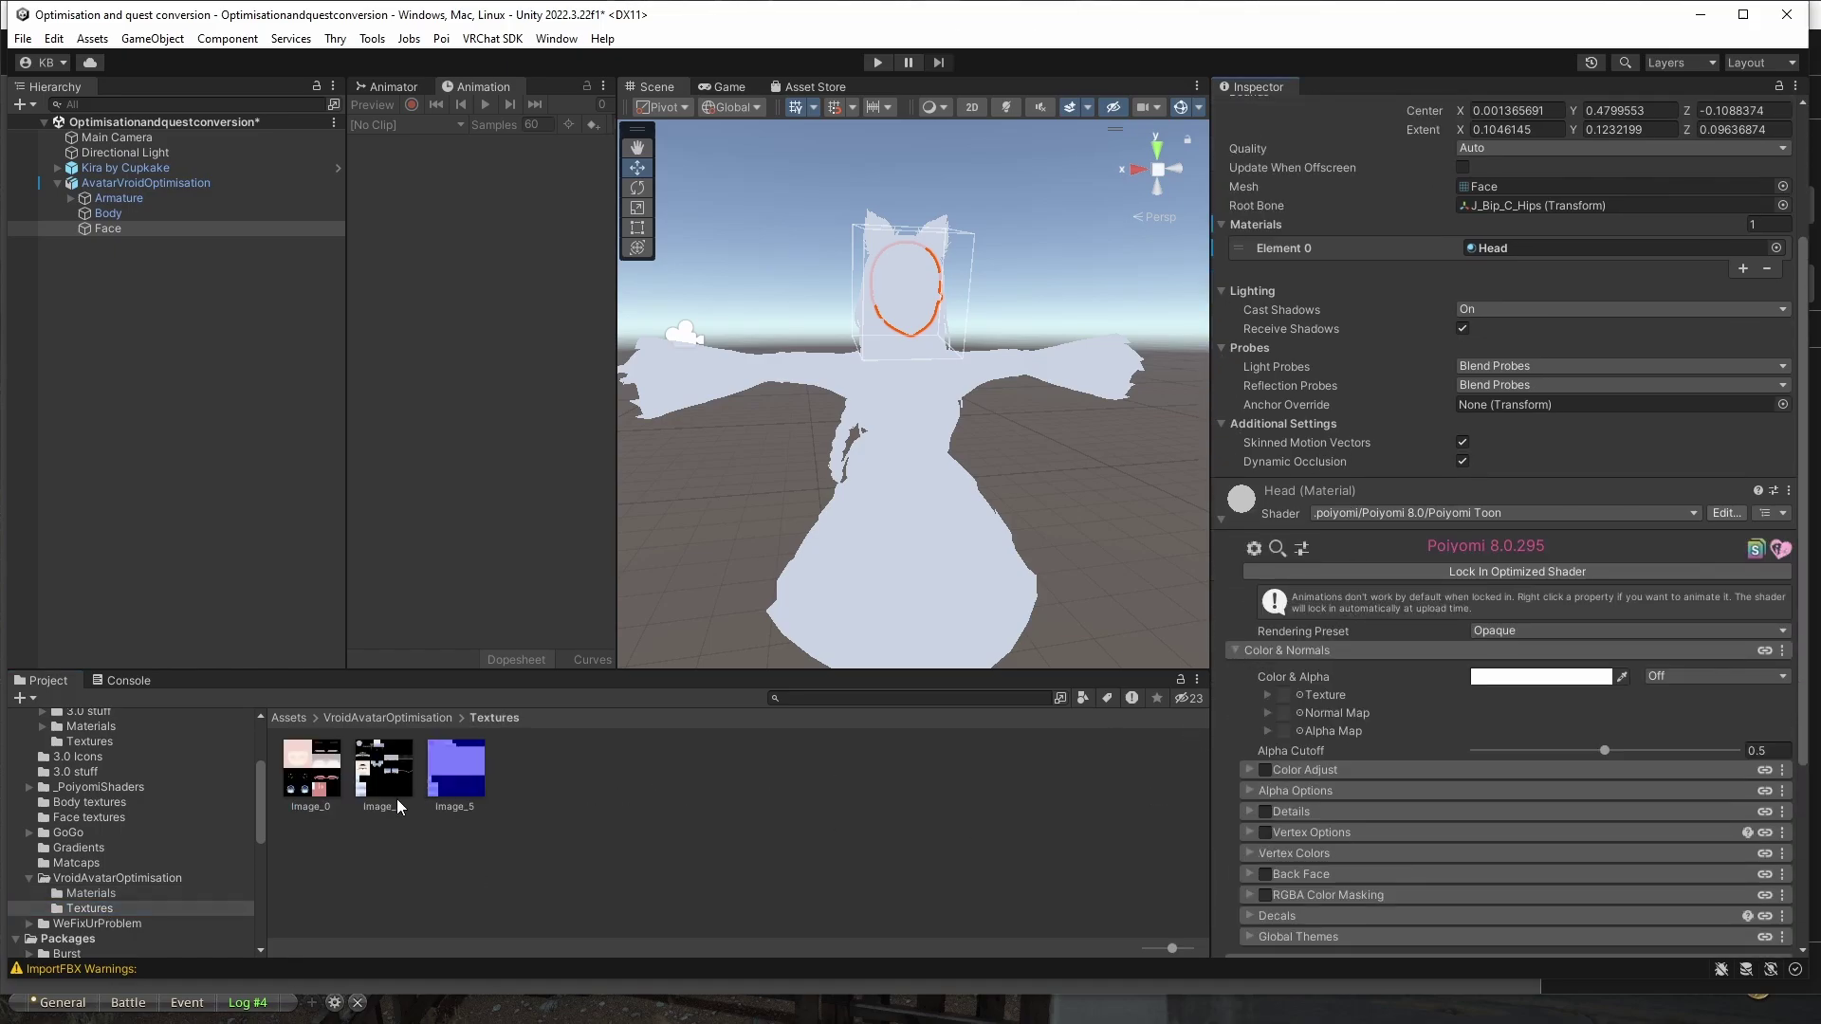
pyautogui.moveTo(313, 778); pyautogui.dragTo(1289, 692)
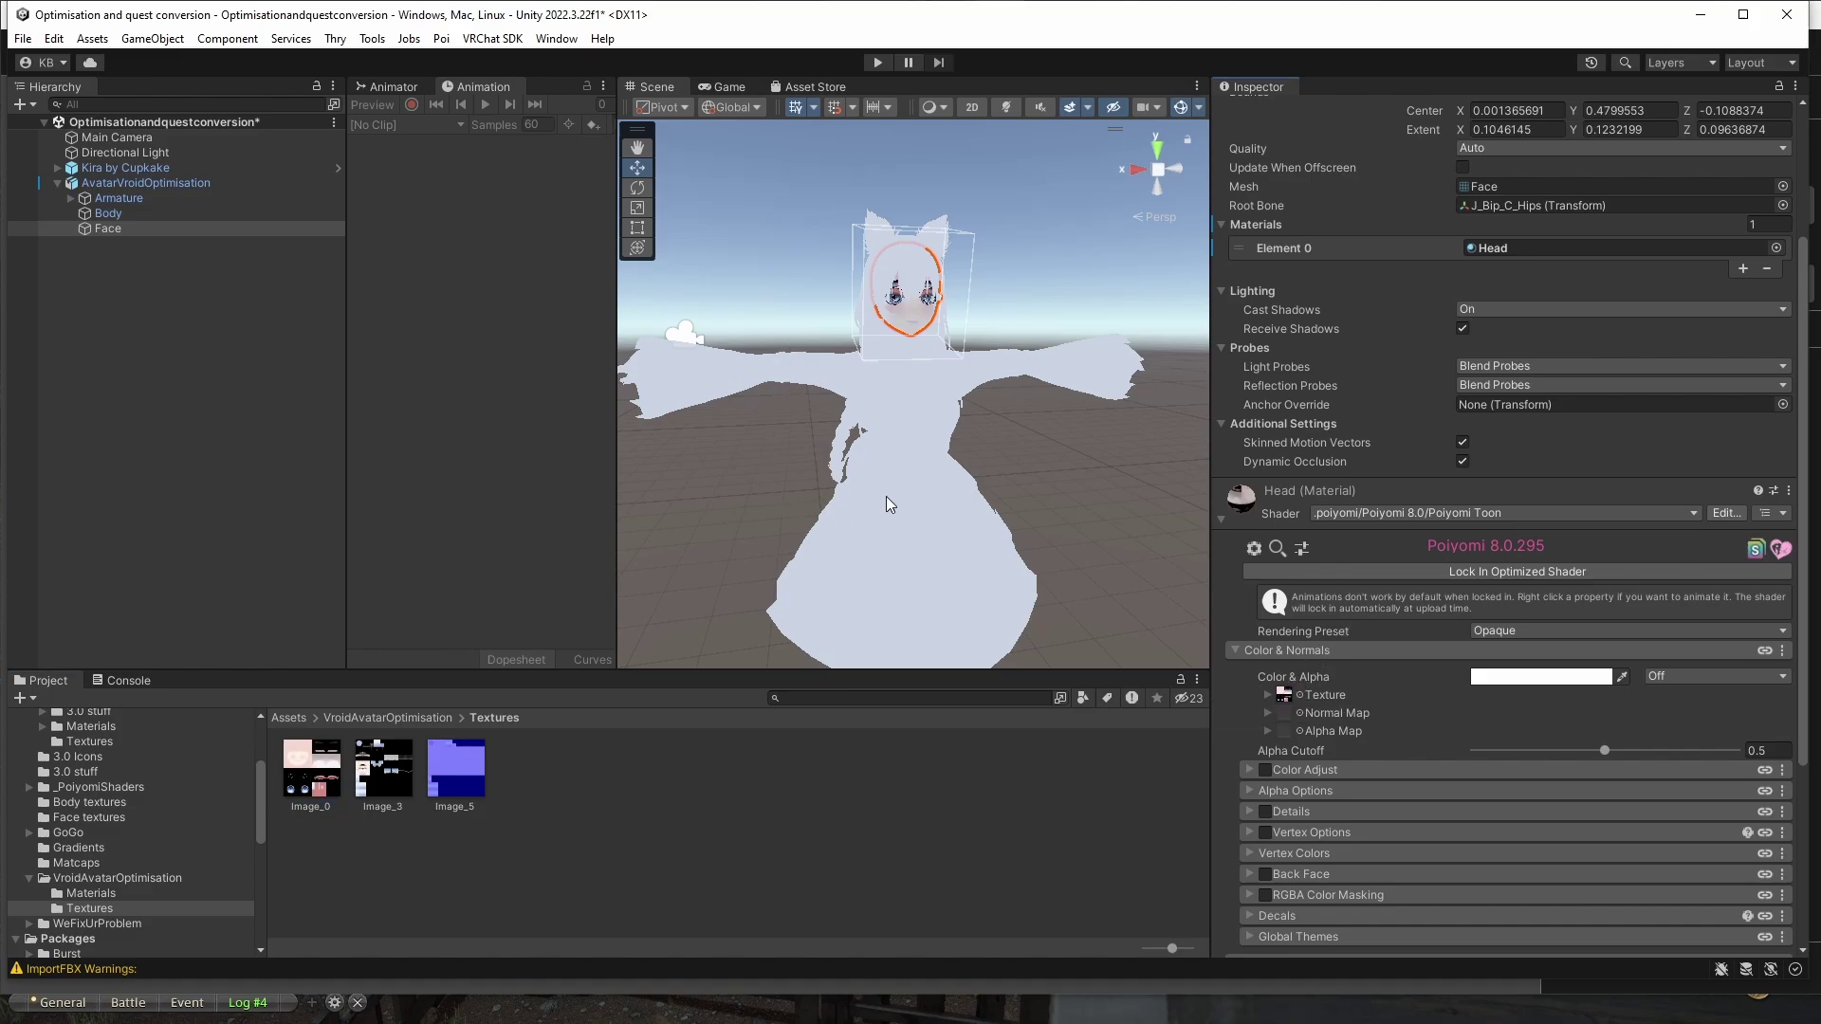
# Apply Image_3 as the main color texture of the Body material on the avatar's body mesh.
pyautogui.click(913, 459)
pyautogui.click(1221, 724)
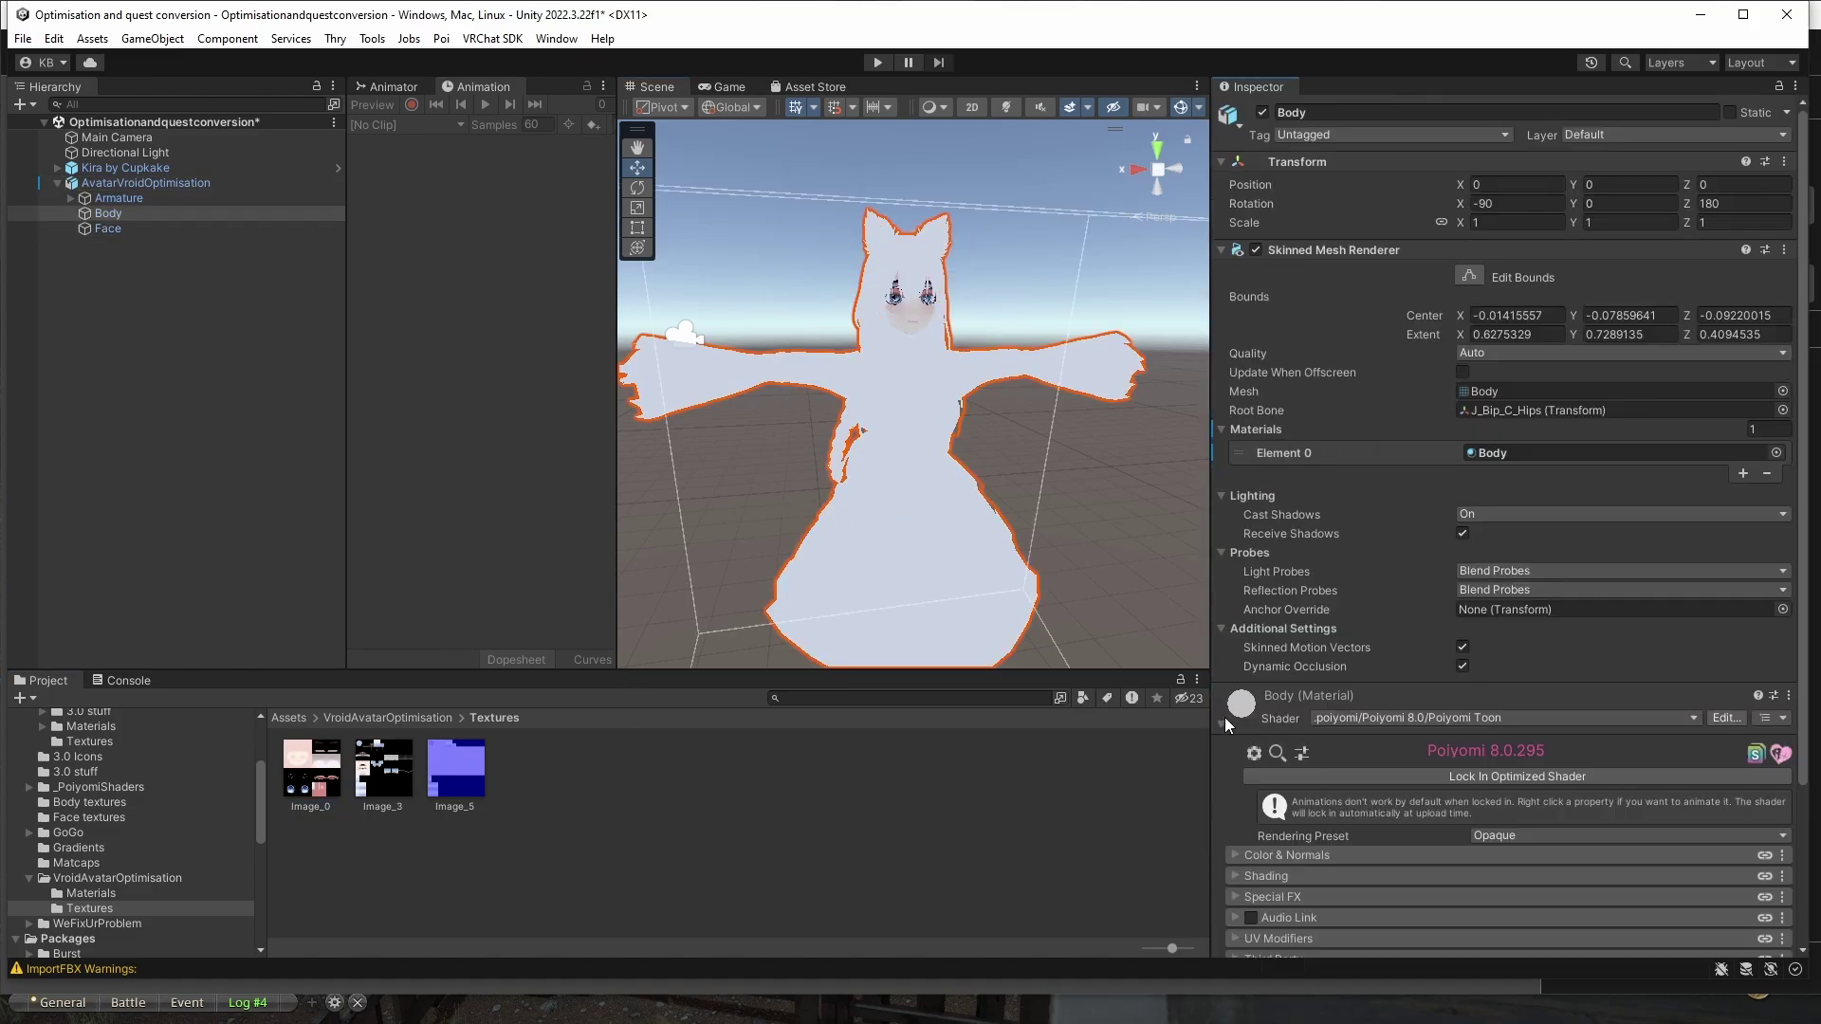
pyautogui.scroll(-4, 1334, 710)
pyautogui.click(1245, 702)
pyautogui.scroll(-4, 1317, 664)
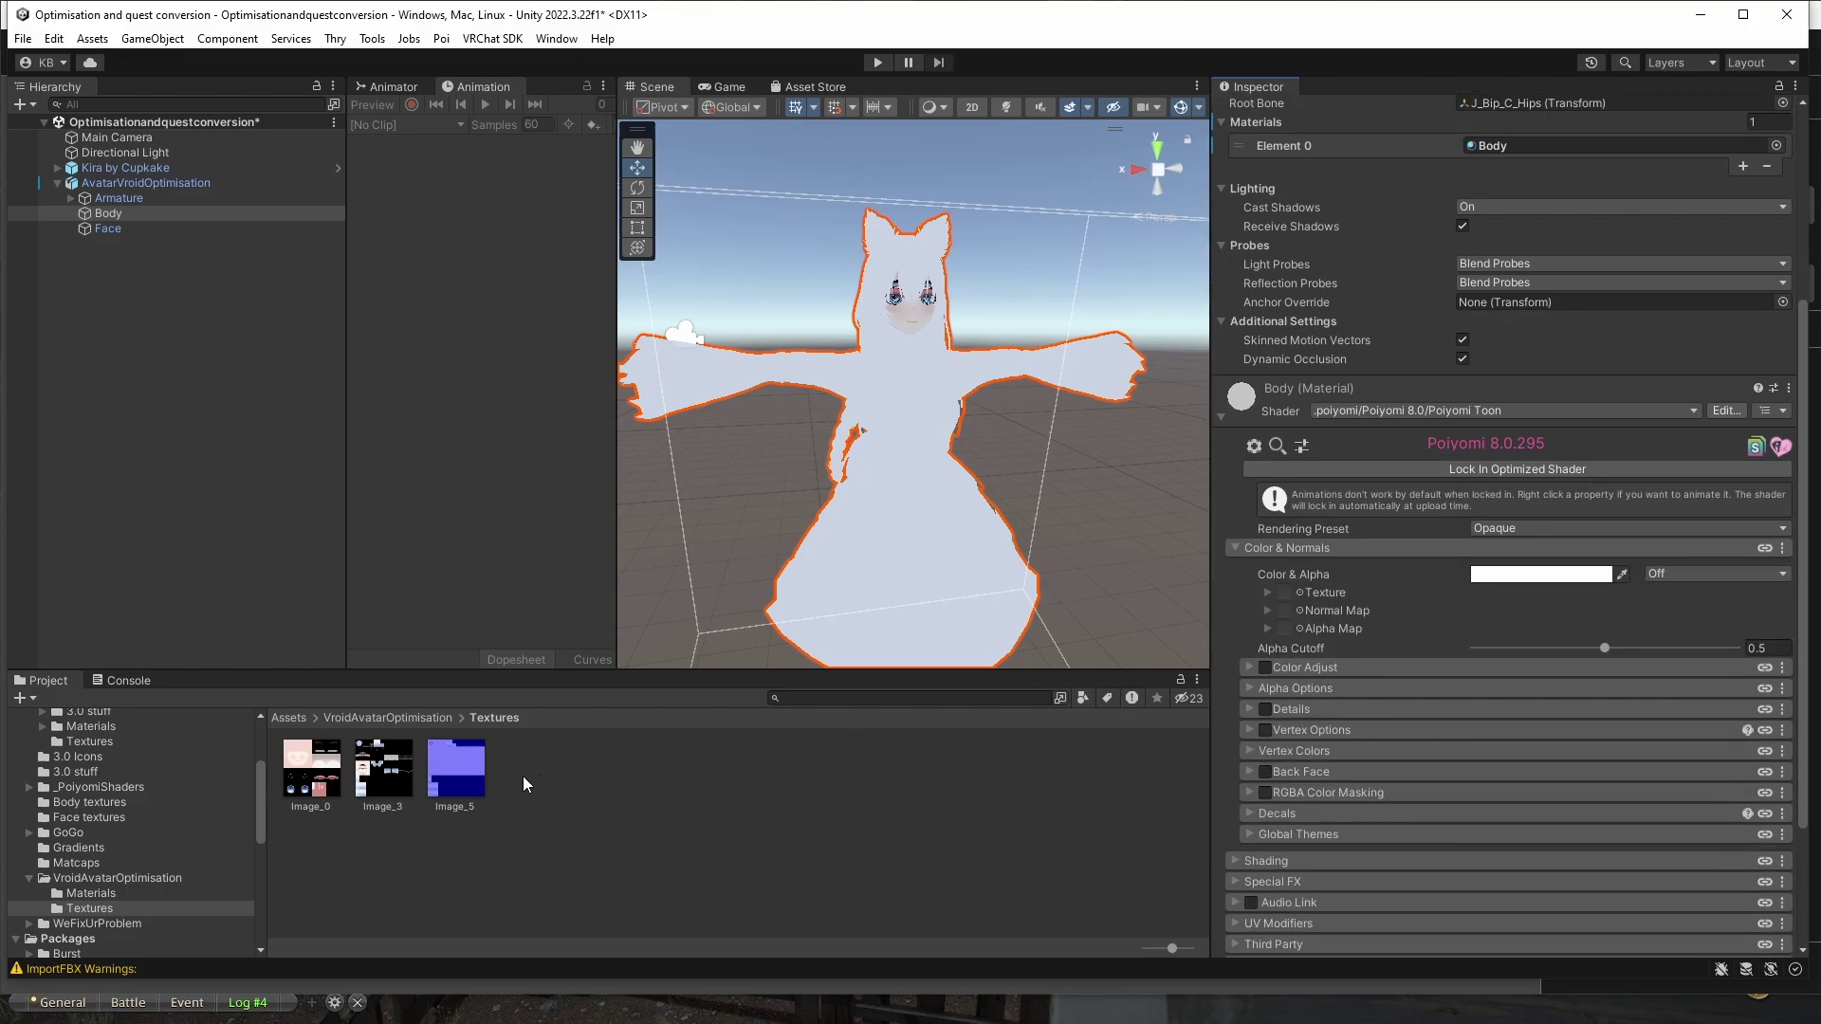
pyautogui.moveTo(394, 788); pyautogui.dragTo(1284, 593)
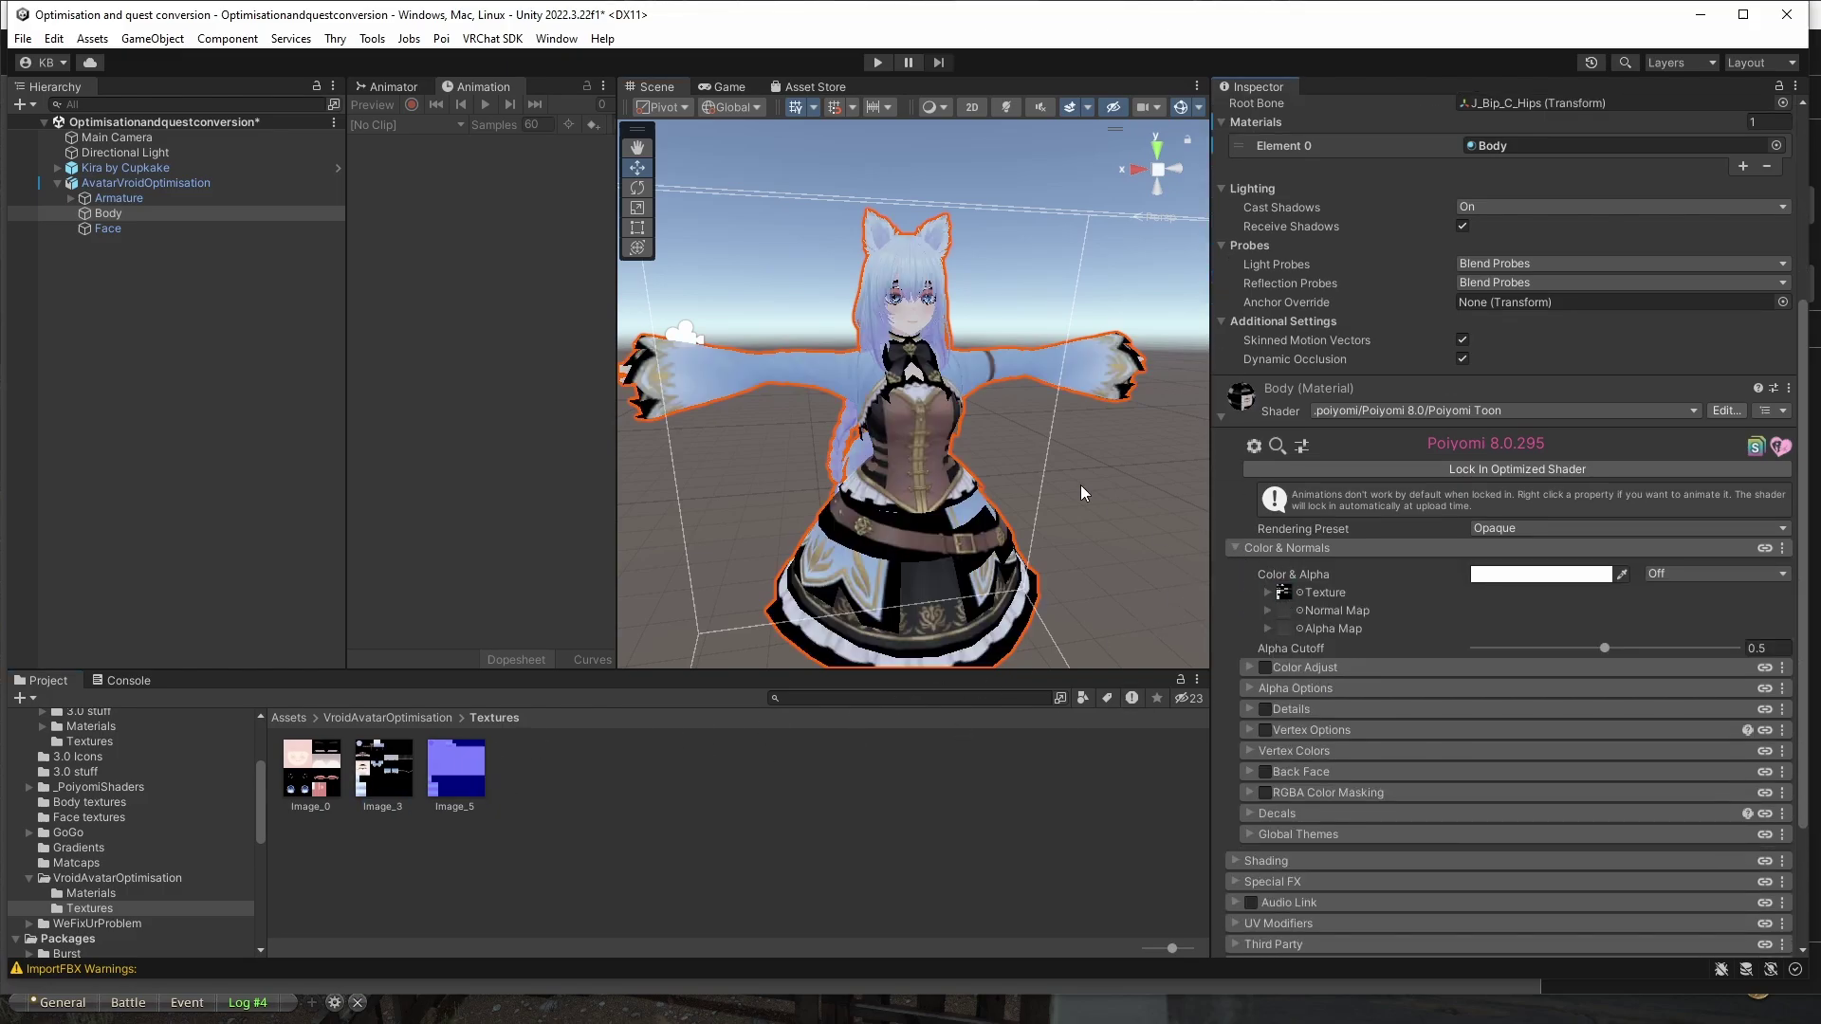
# Inspect the dress and hair, and try the Transparent rendering preset on the Body material.
pyautogui.scroll(8, 1015, 418)
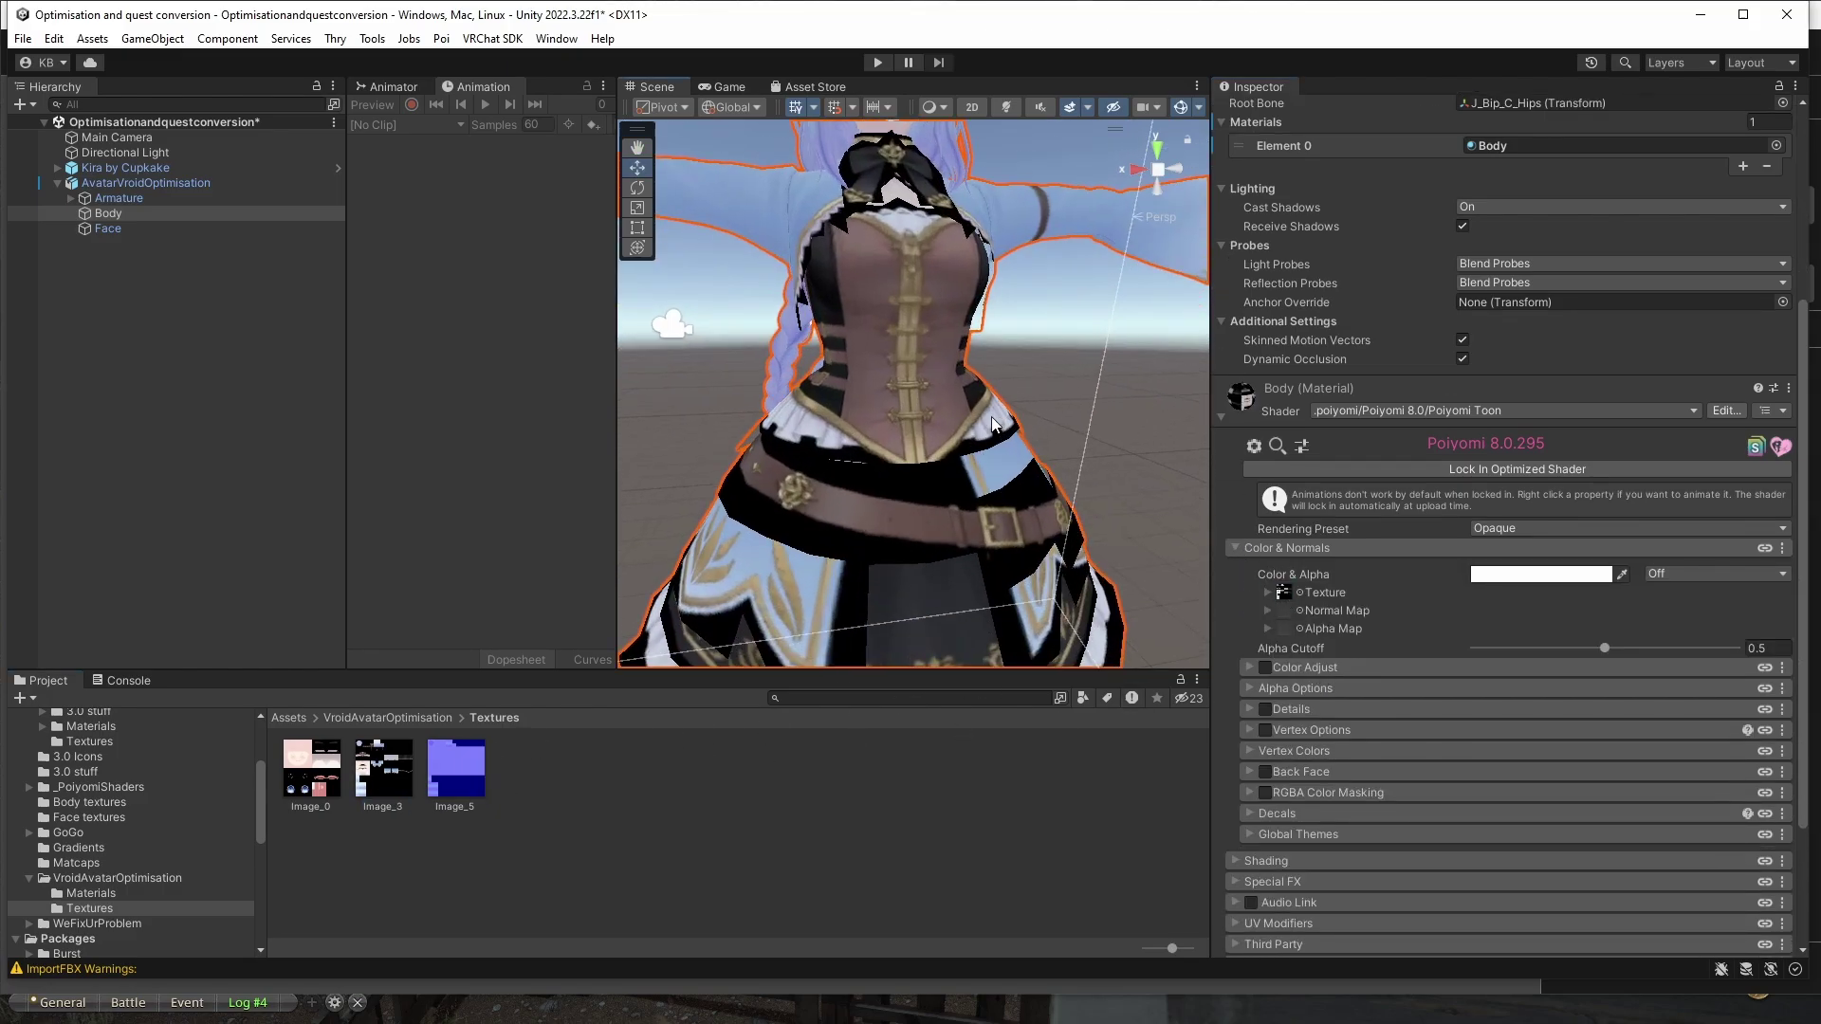
pyautogui.moveTo(797, 548); pyautogui.dragTo(830, 297, button='middle')
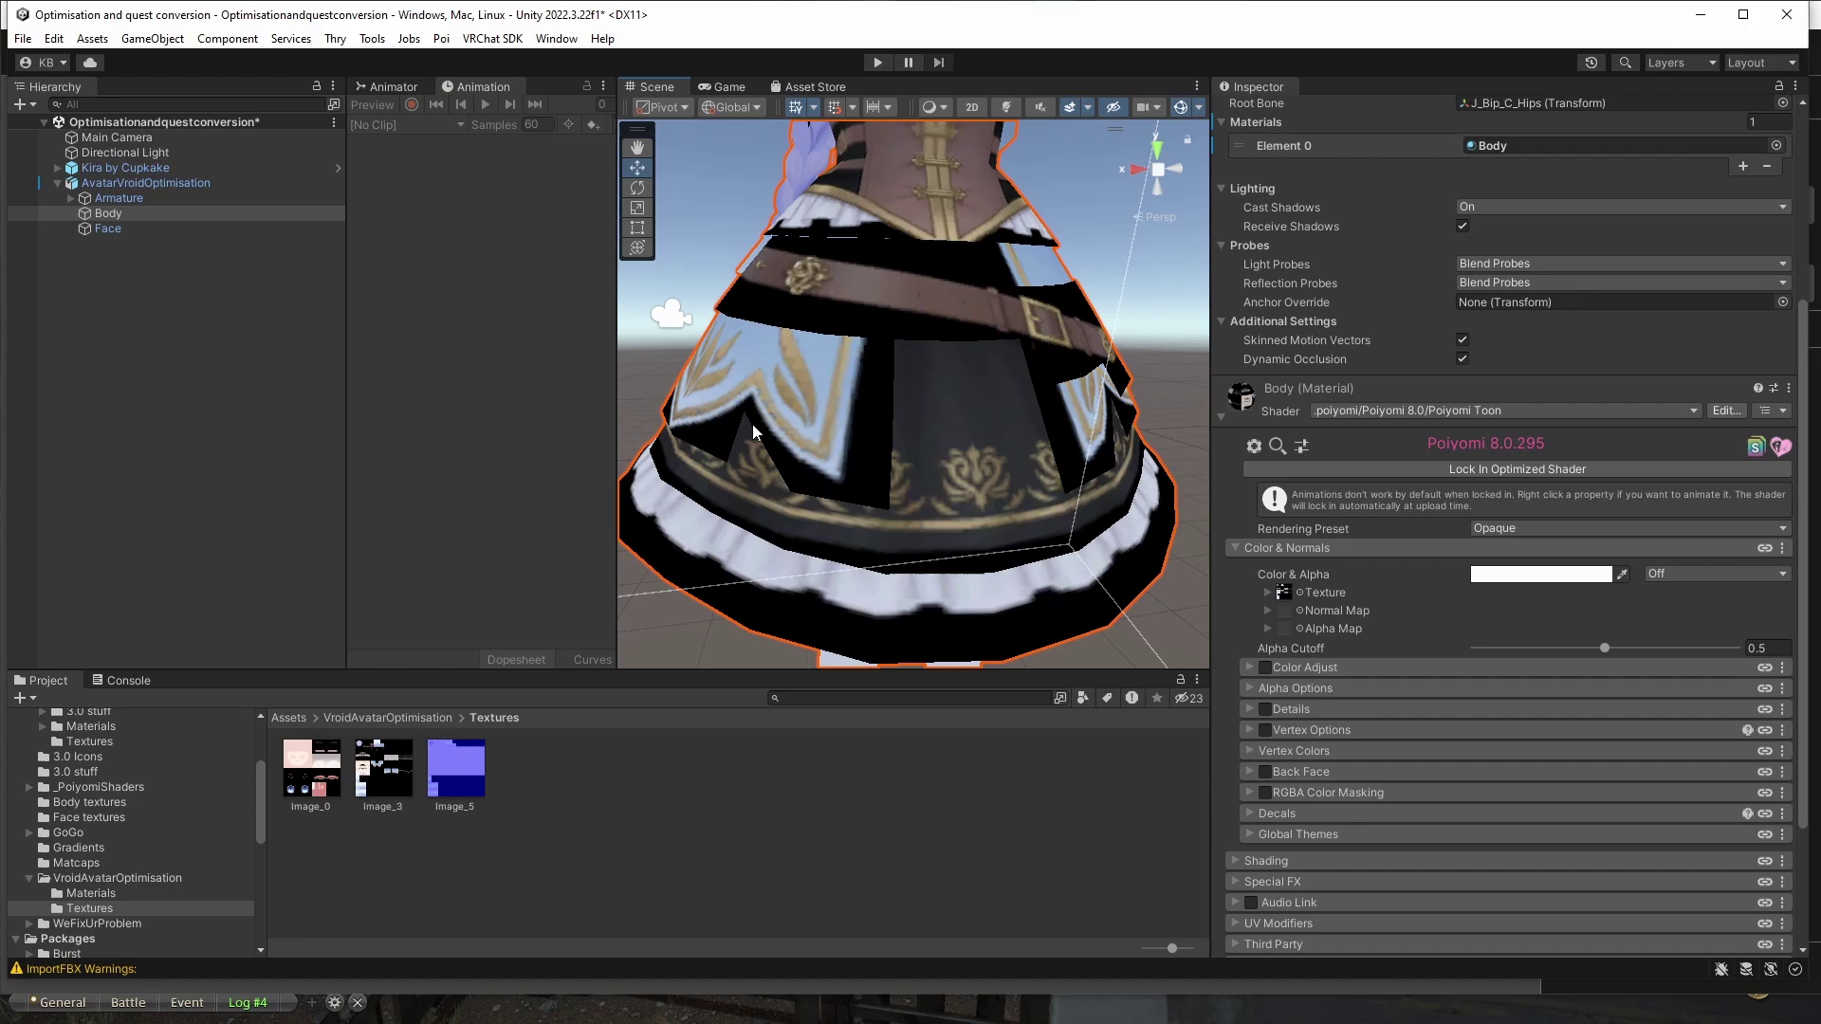
pyautogui.moveTo(994, 170); pyautogui.dragTo(1015, 431, button='middle')
pyautogui.scroll(-5, 1010, 446)
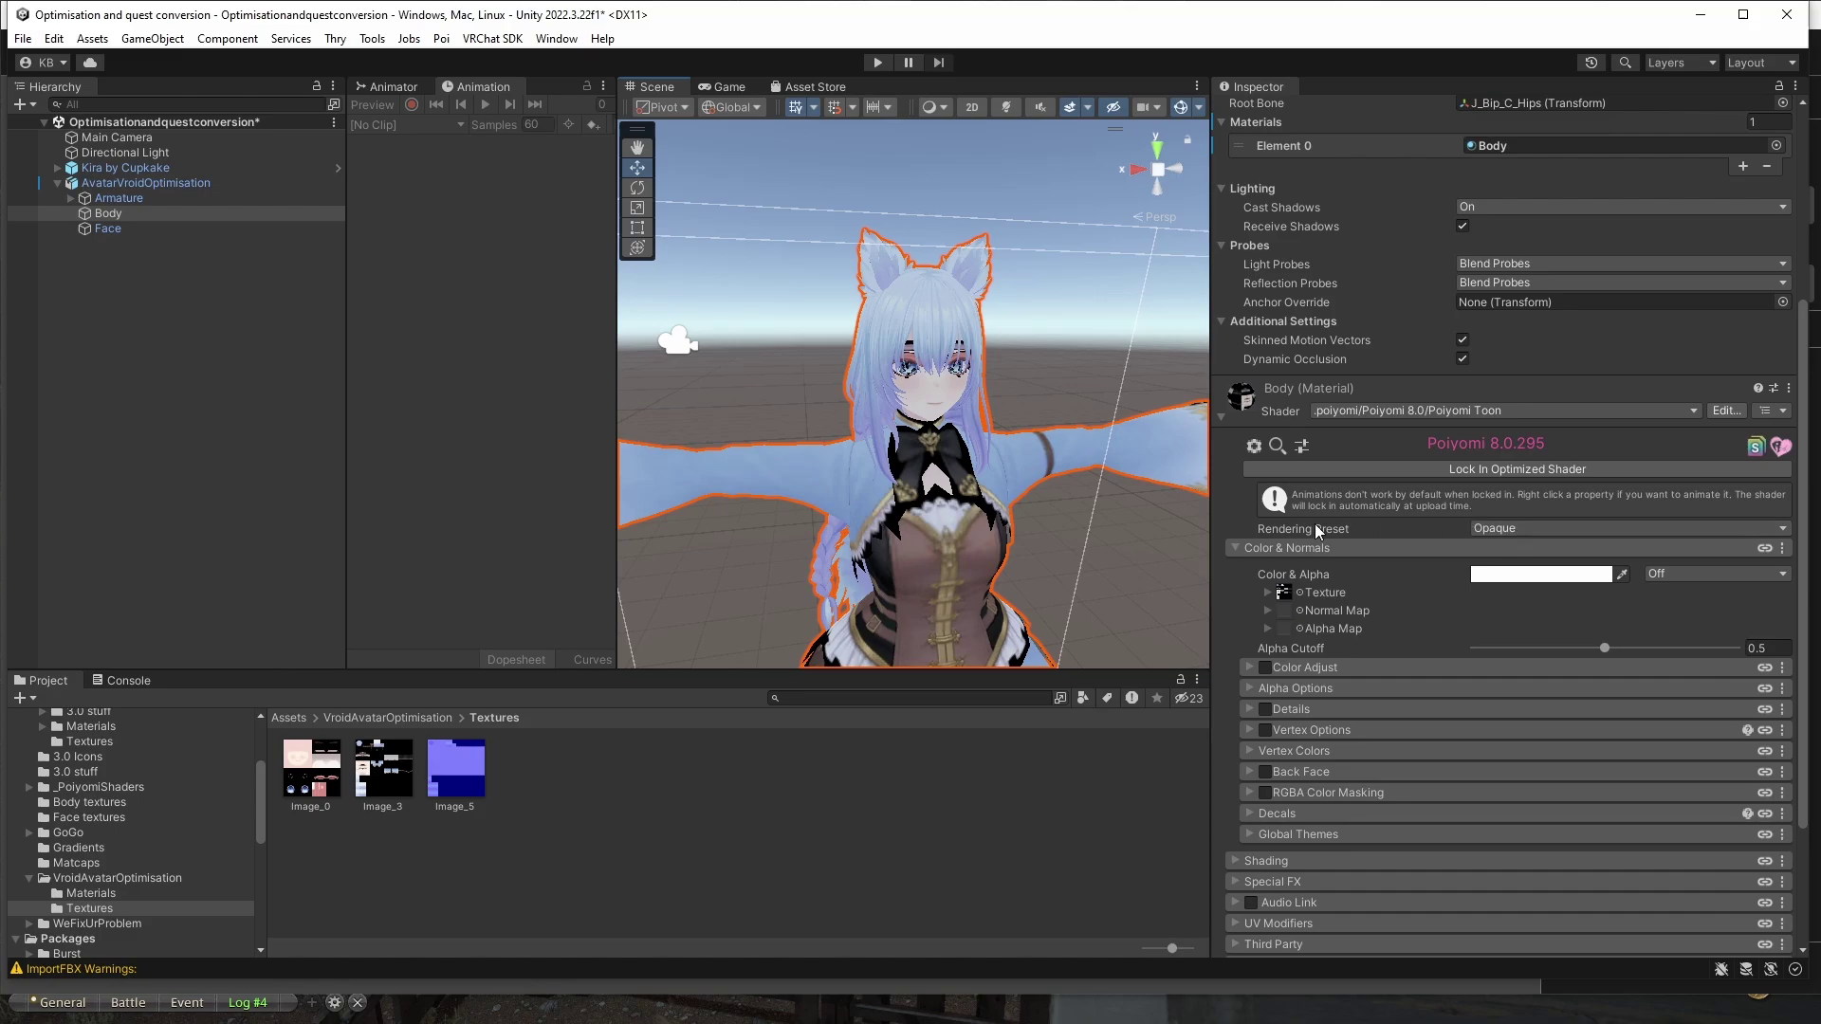
pyautogui.moveTo(1034, 579); pyautogui.dragTo(1068, 470, button='middle')
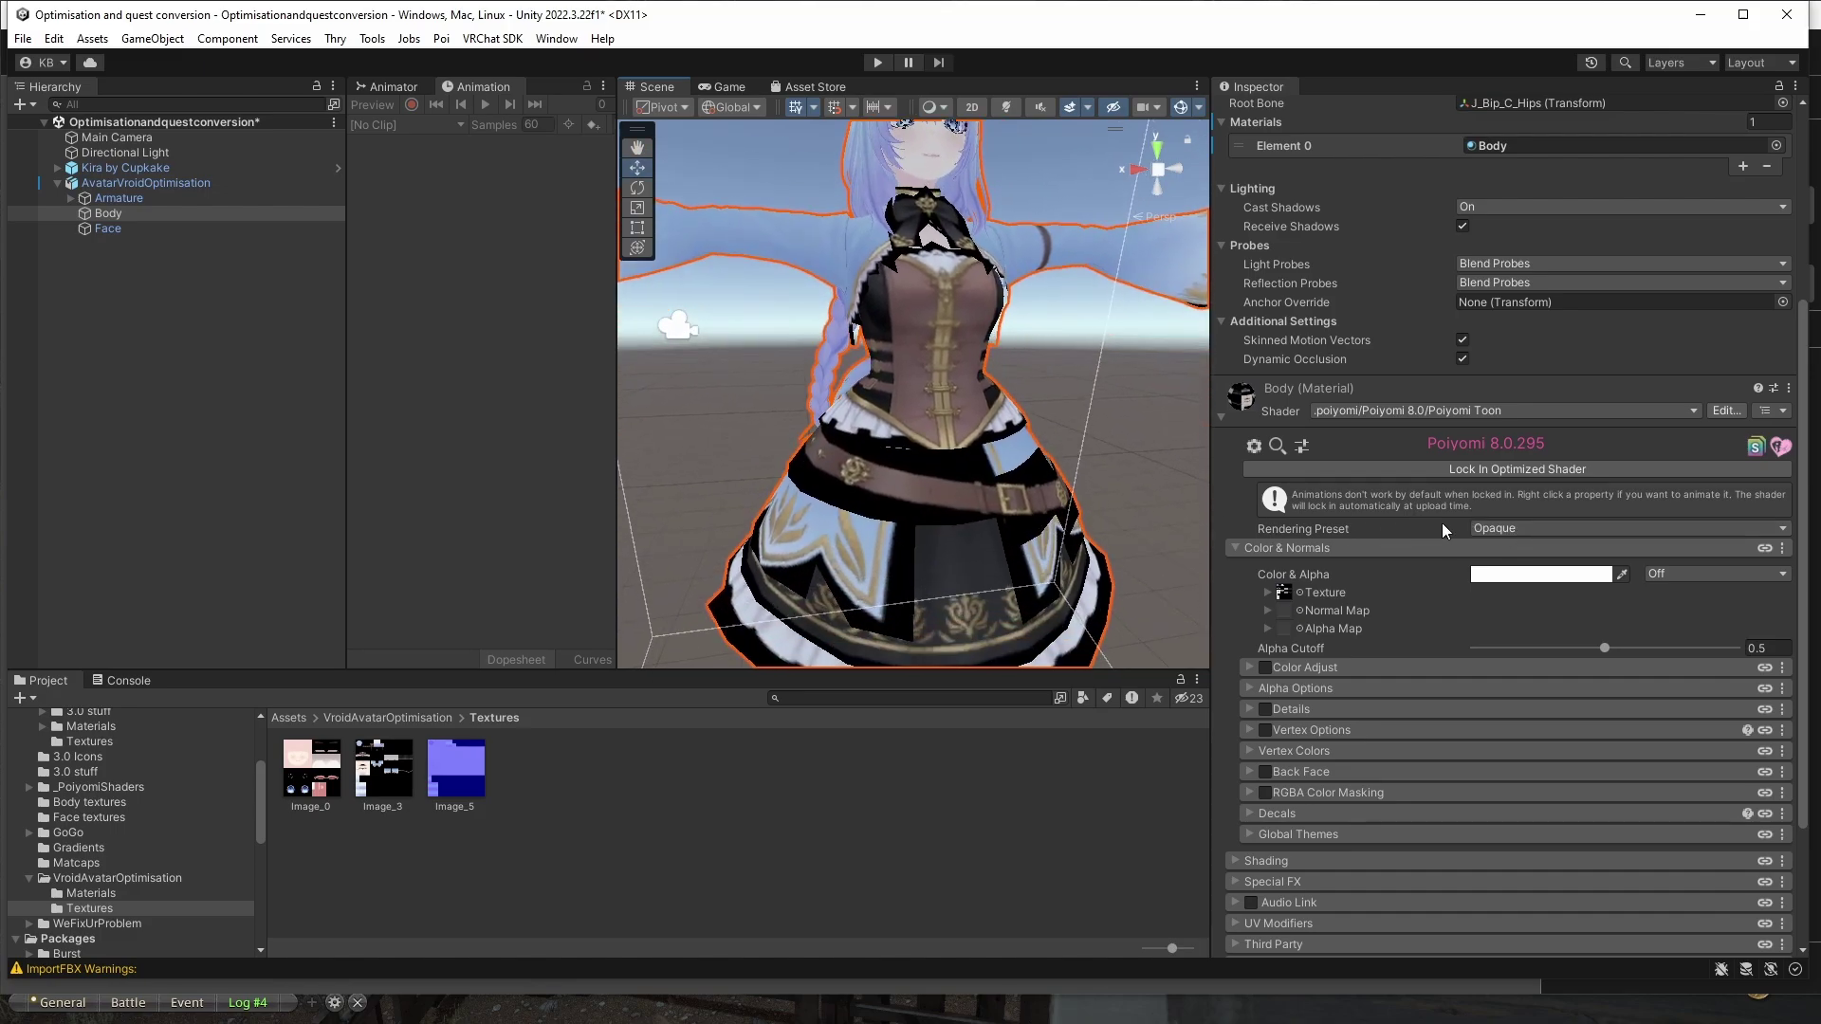
pyautogui.click(1508, 534)
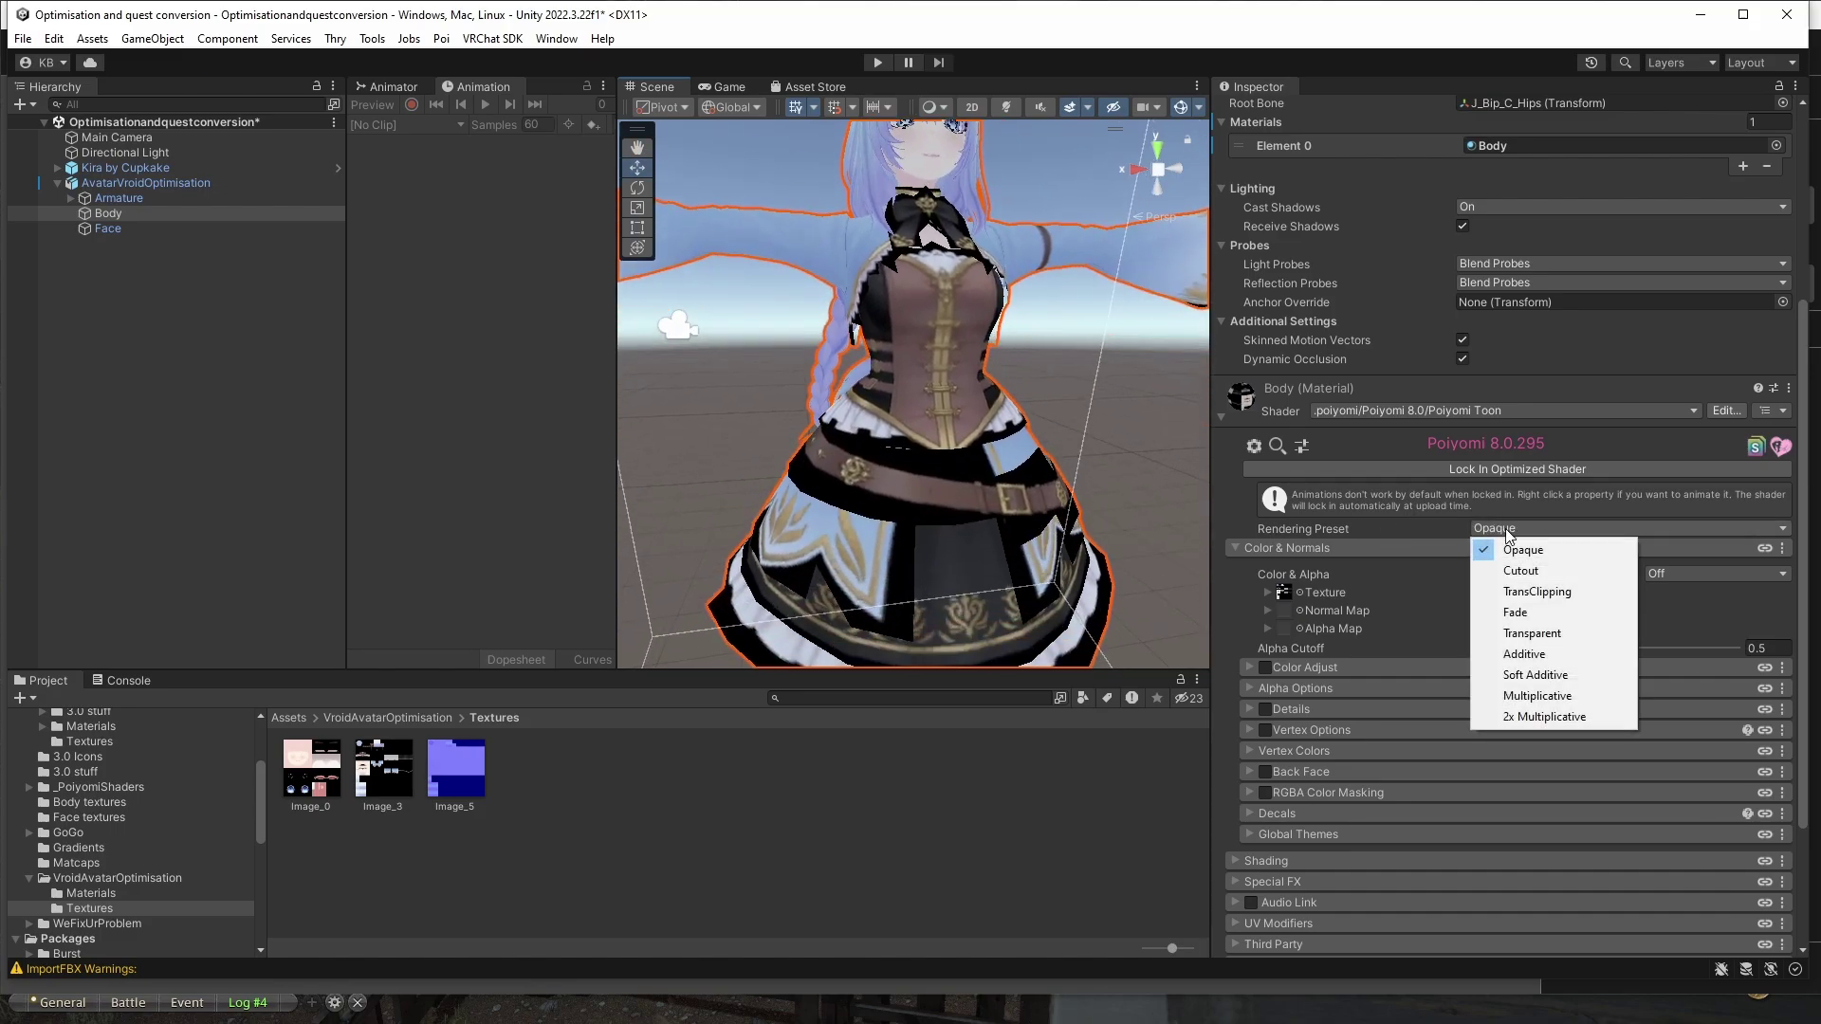
pyautogui.click(1512, 635)
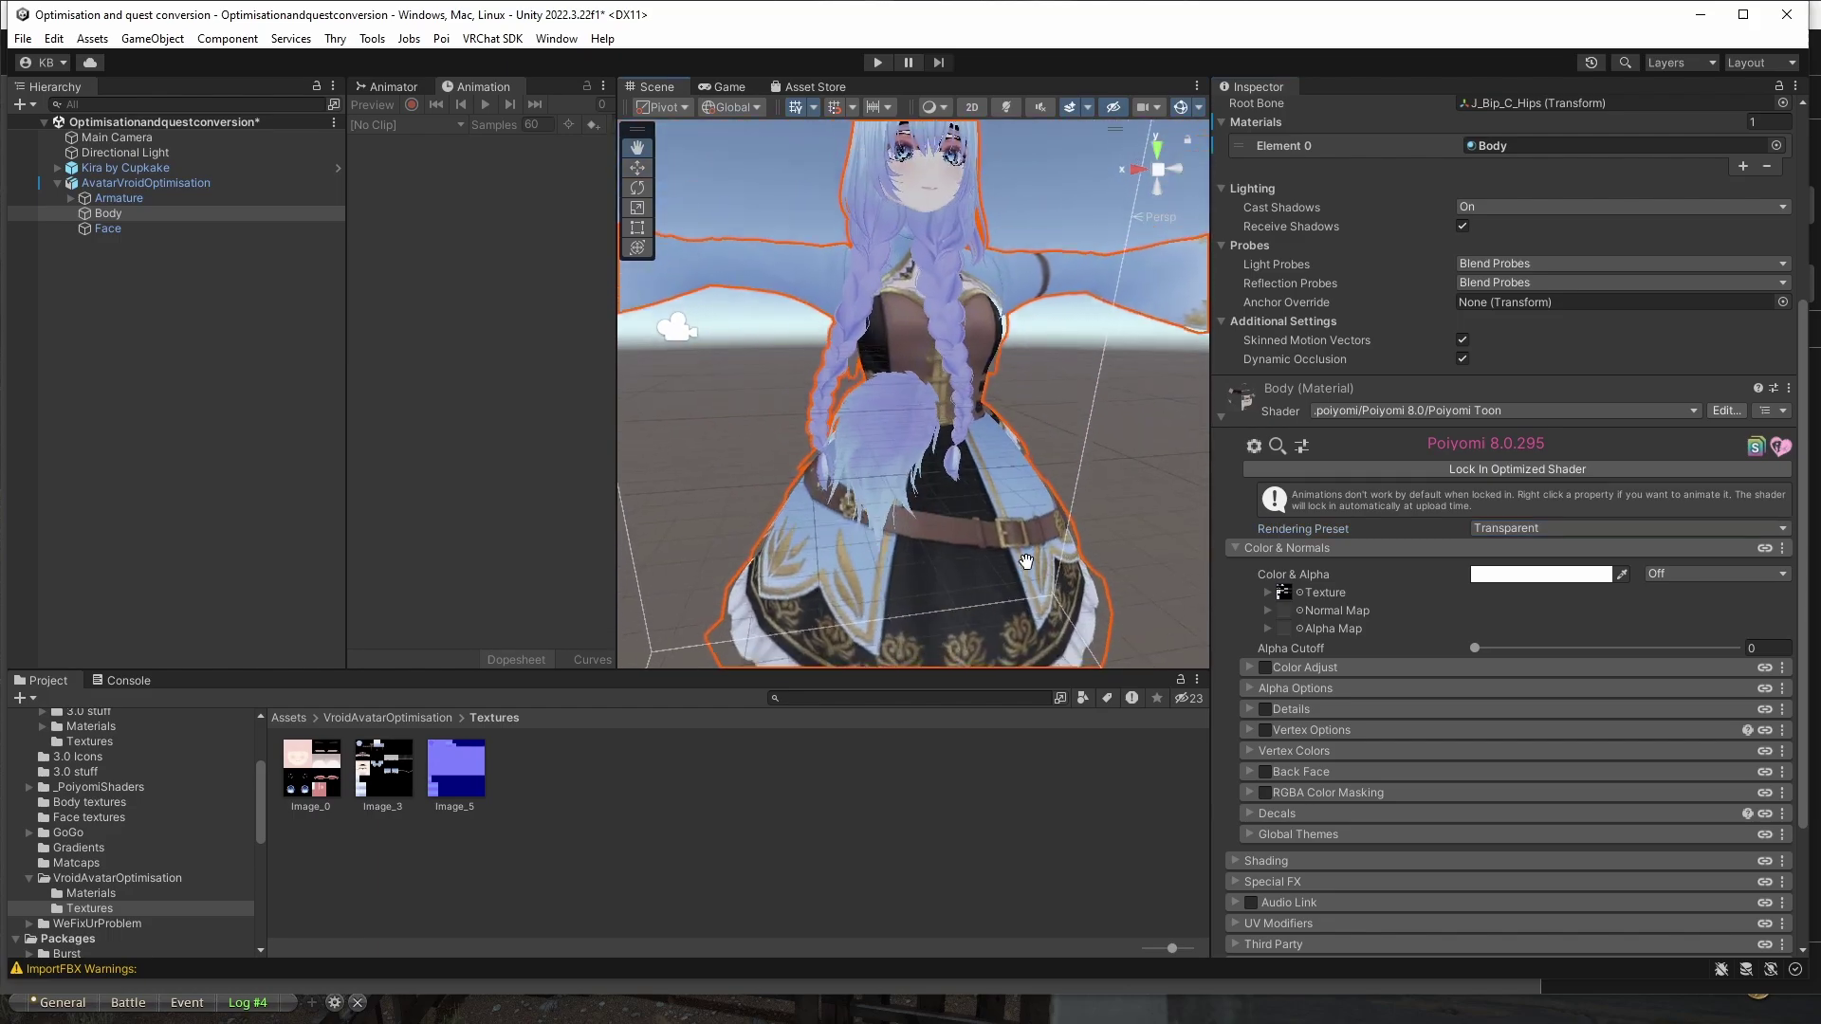
# Set the Body material's rendering preset to Cutout and check the clothing edges and bodice up close.
pyautogui.click(1495, 532)
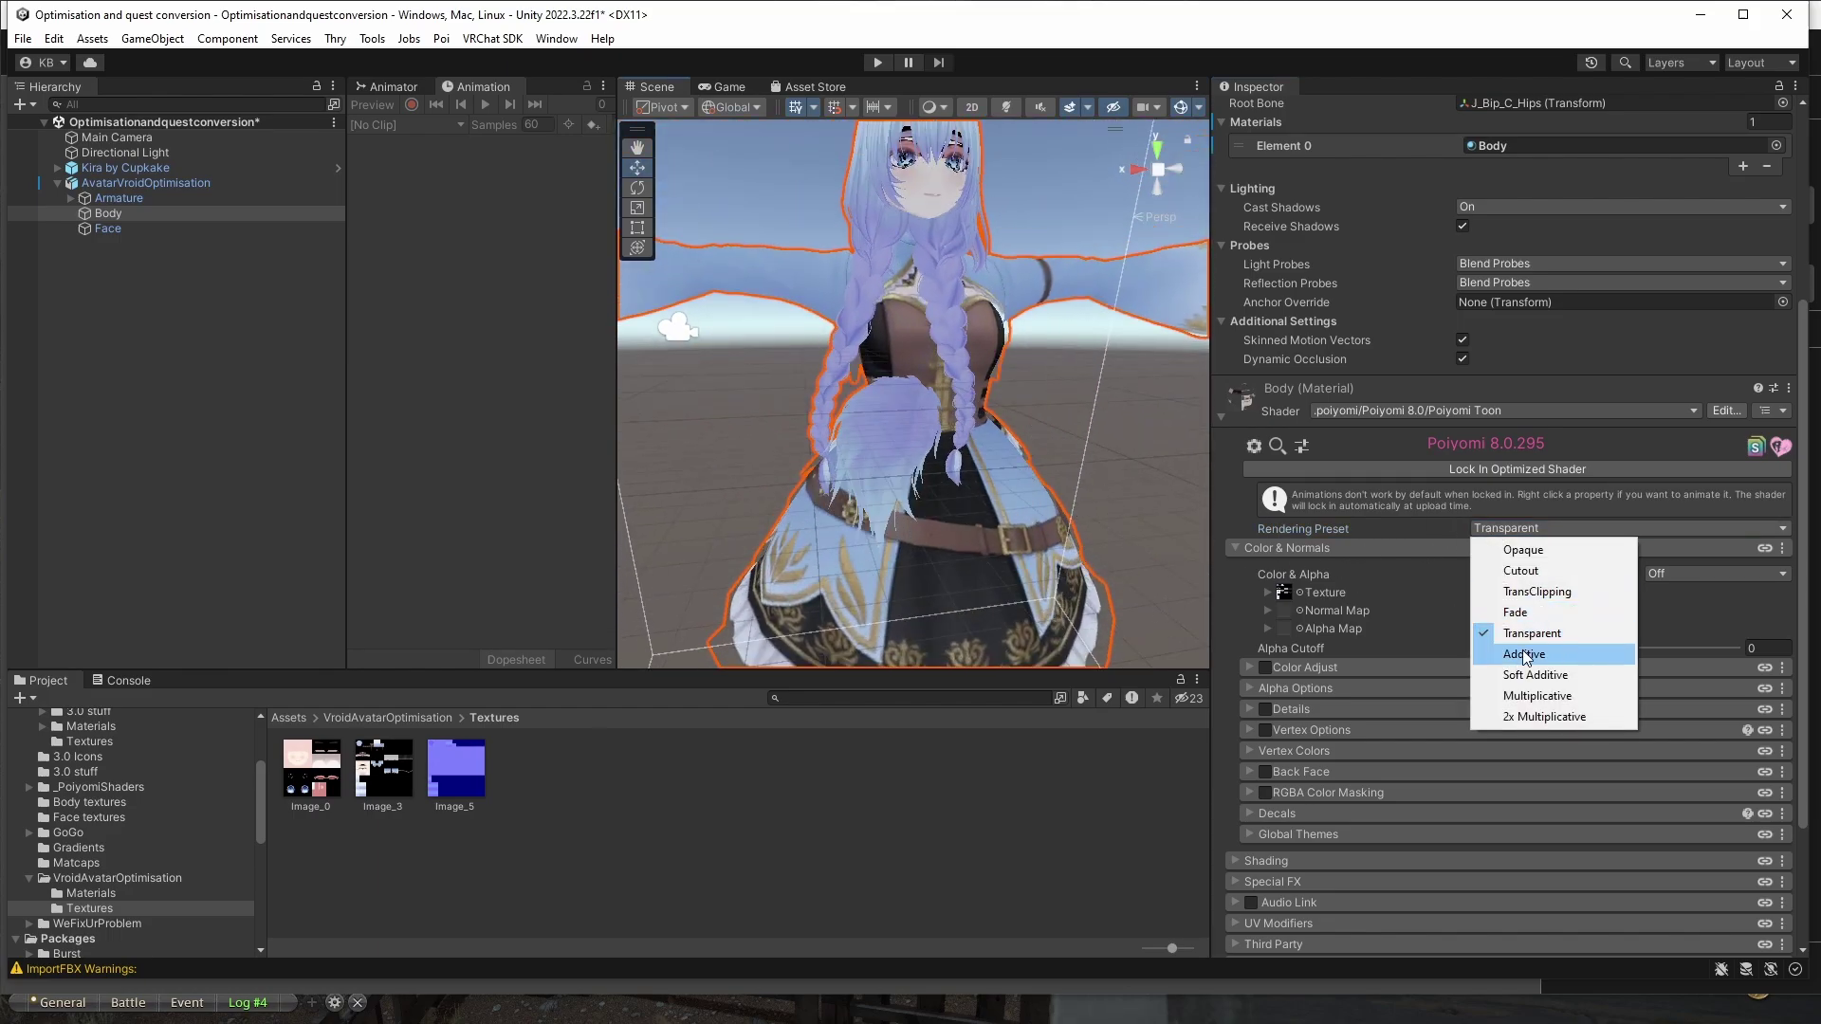
pyautogui.click(1521, 570)
pyautogui.moveTo(1098, 413); pyautogui.dragTo(1077, 309, button='middle')
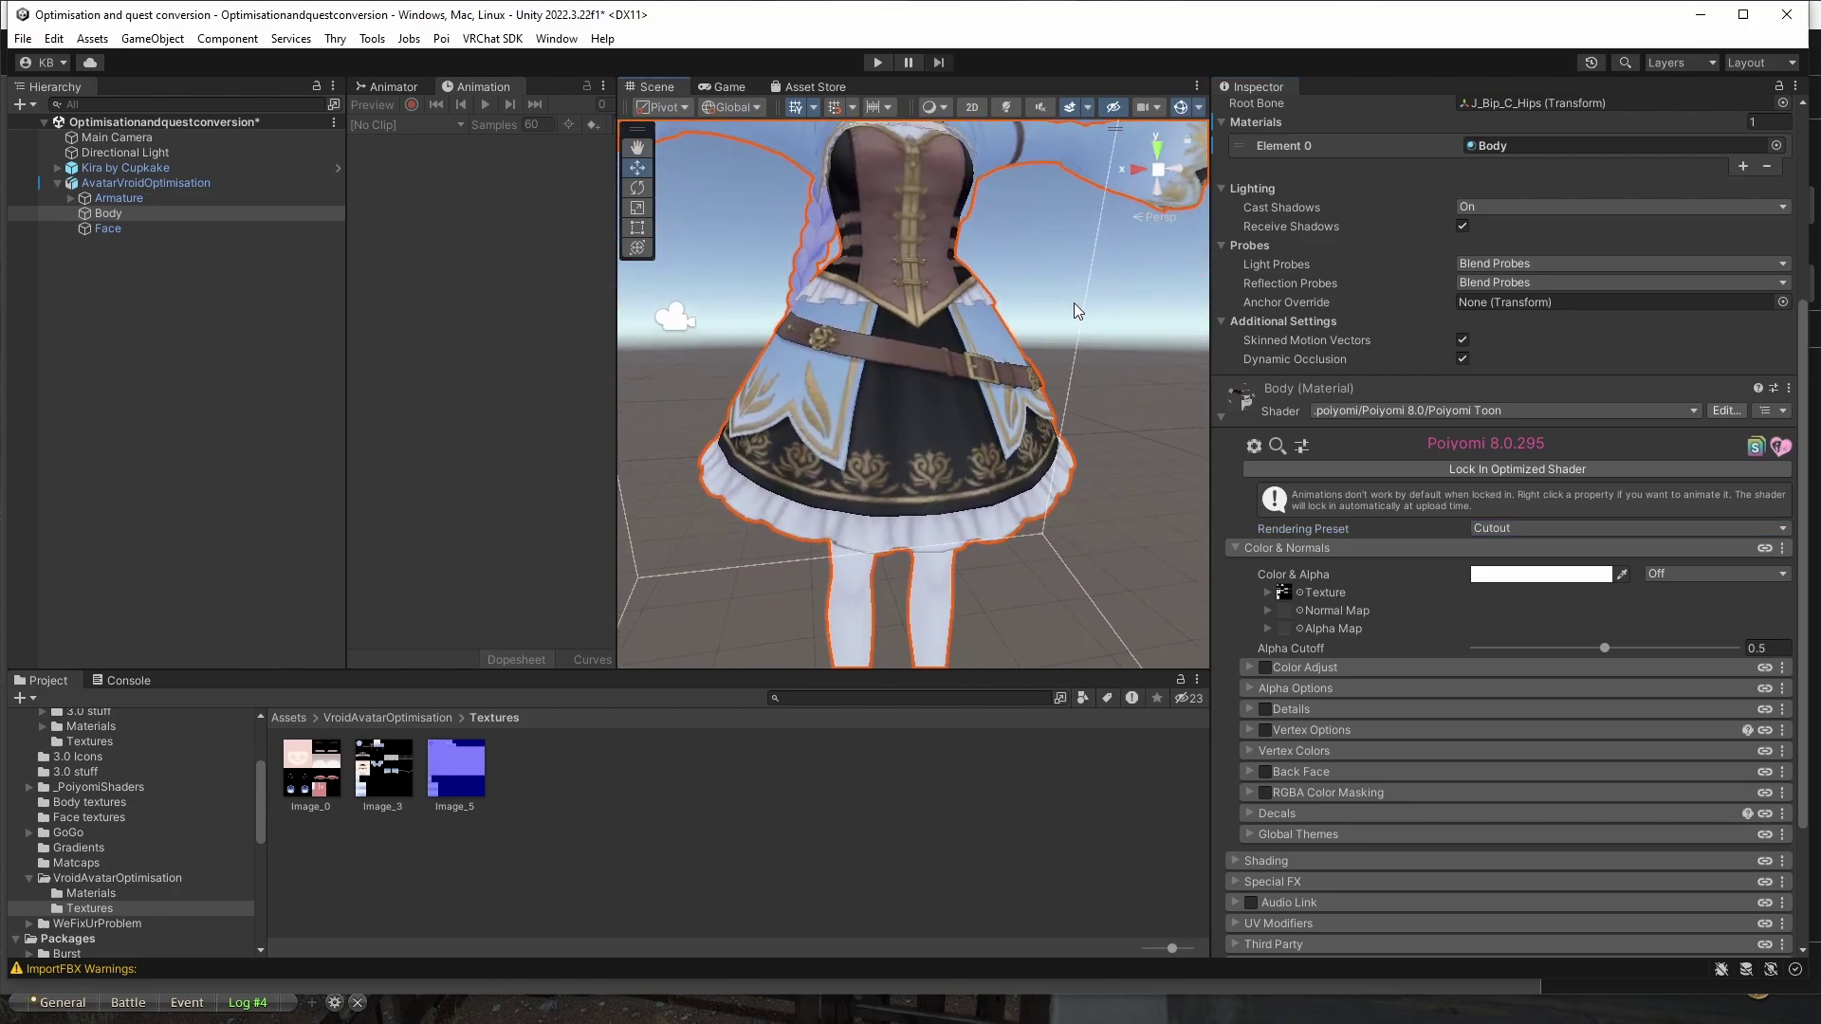
pyautogui.moveTo(1038, 215); pyautogui.dragTo(1046, 459, button='middle')
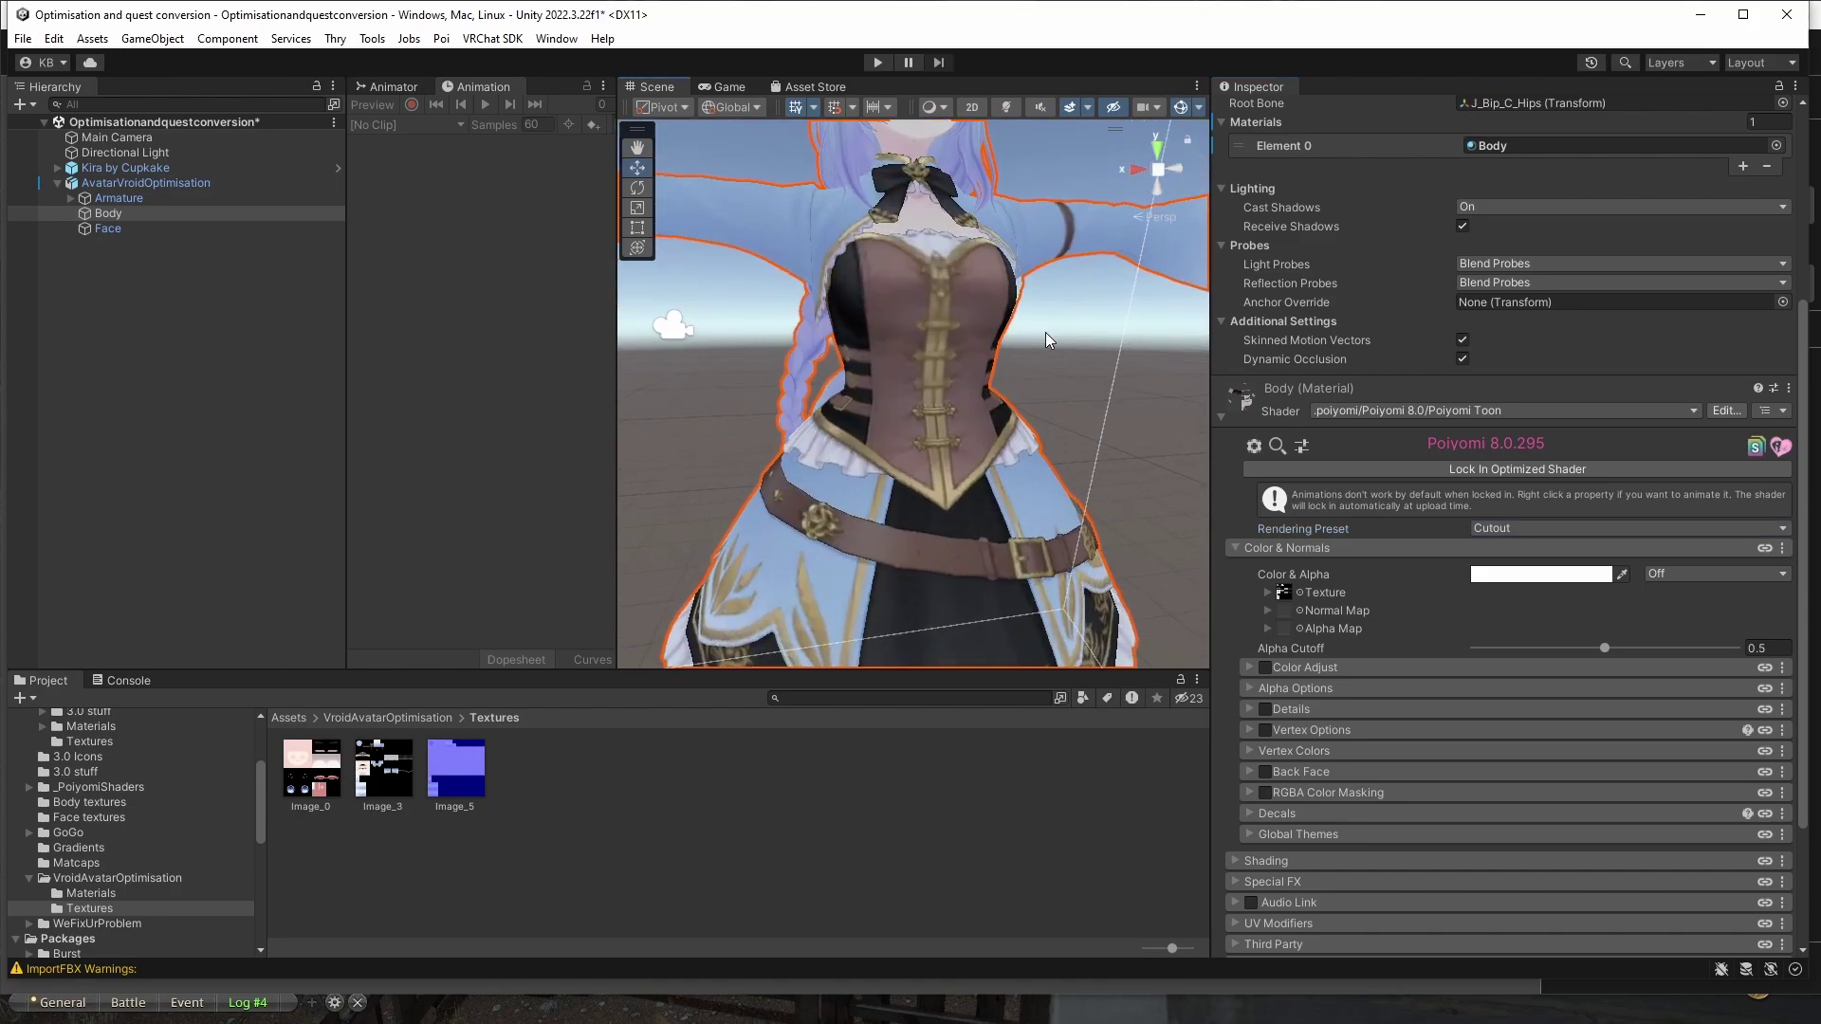
pyautogui.moveTo(1045, 332); pyautogui.dragTo(1072, 605, button='middle')
pyautogui.scroll(4, 1072, 605)
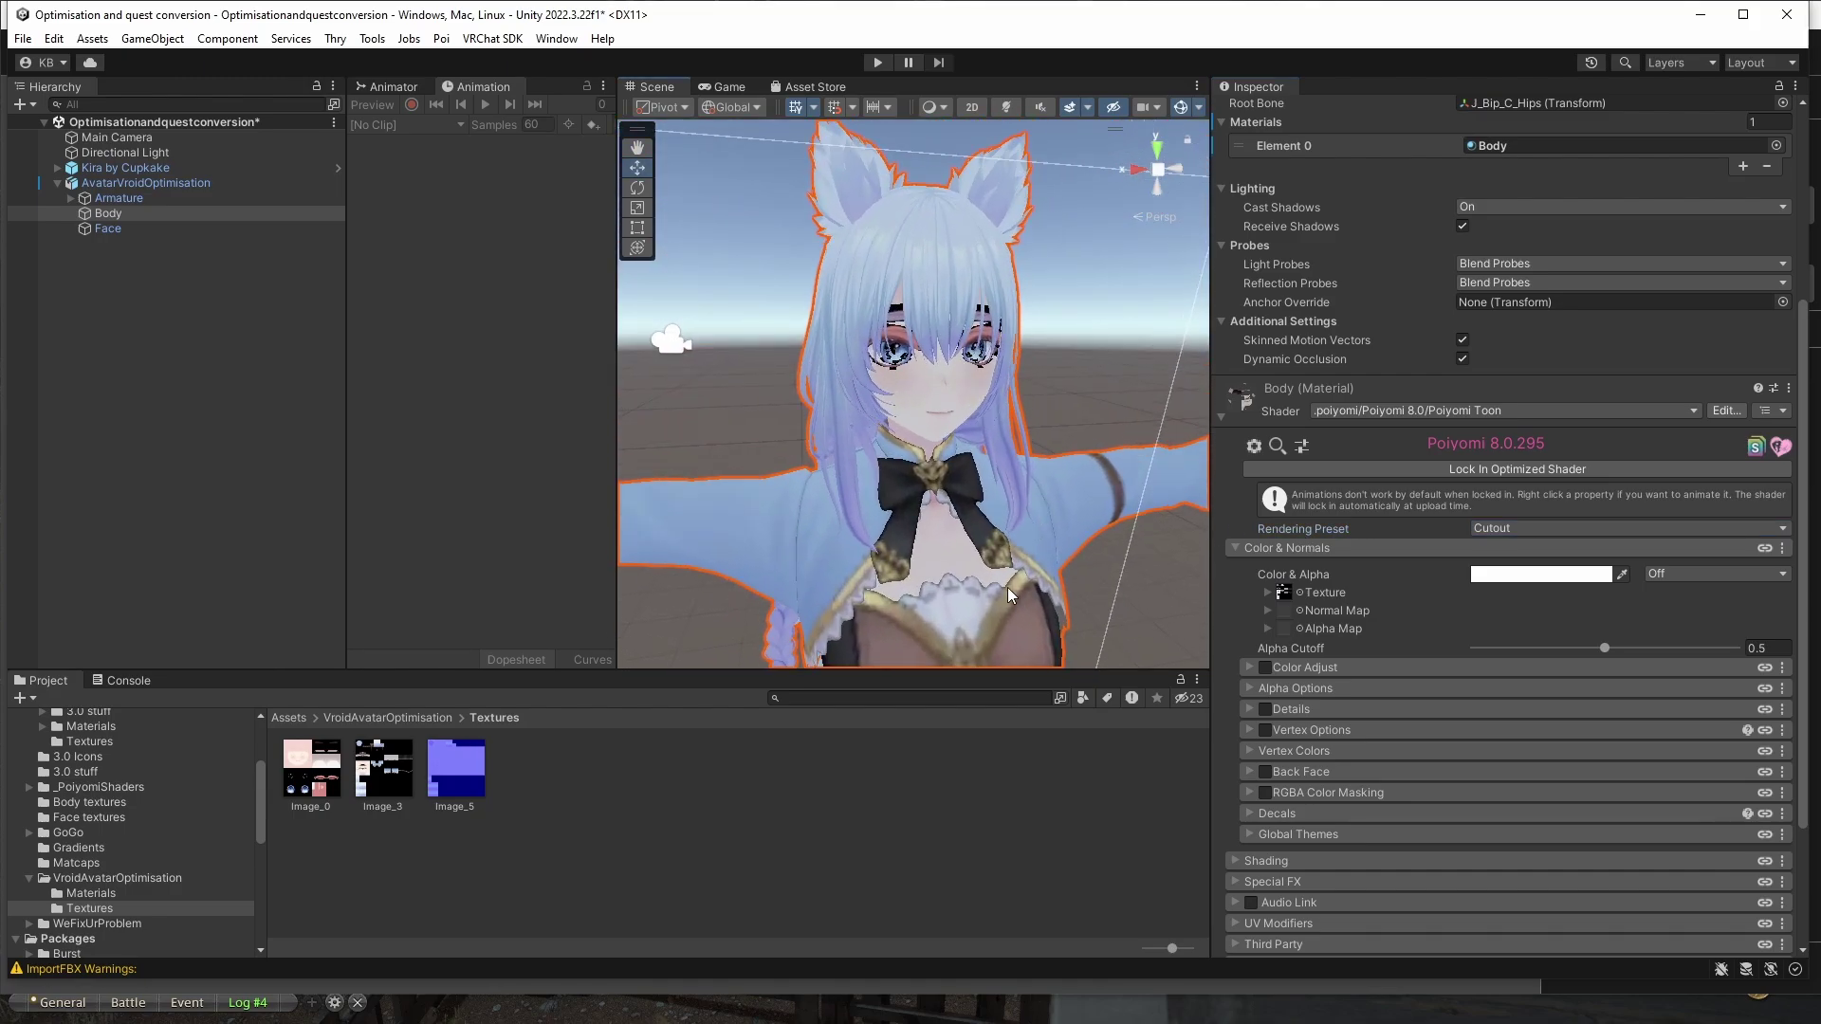
pyautogui.scroll(3, 985, 554)
pyautogui.moveTo(985, 554); pyautogui.dragTo(904, 248, button='middle')
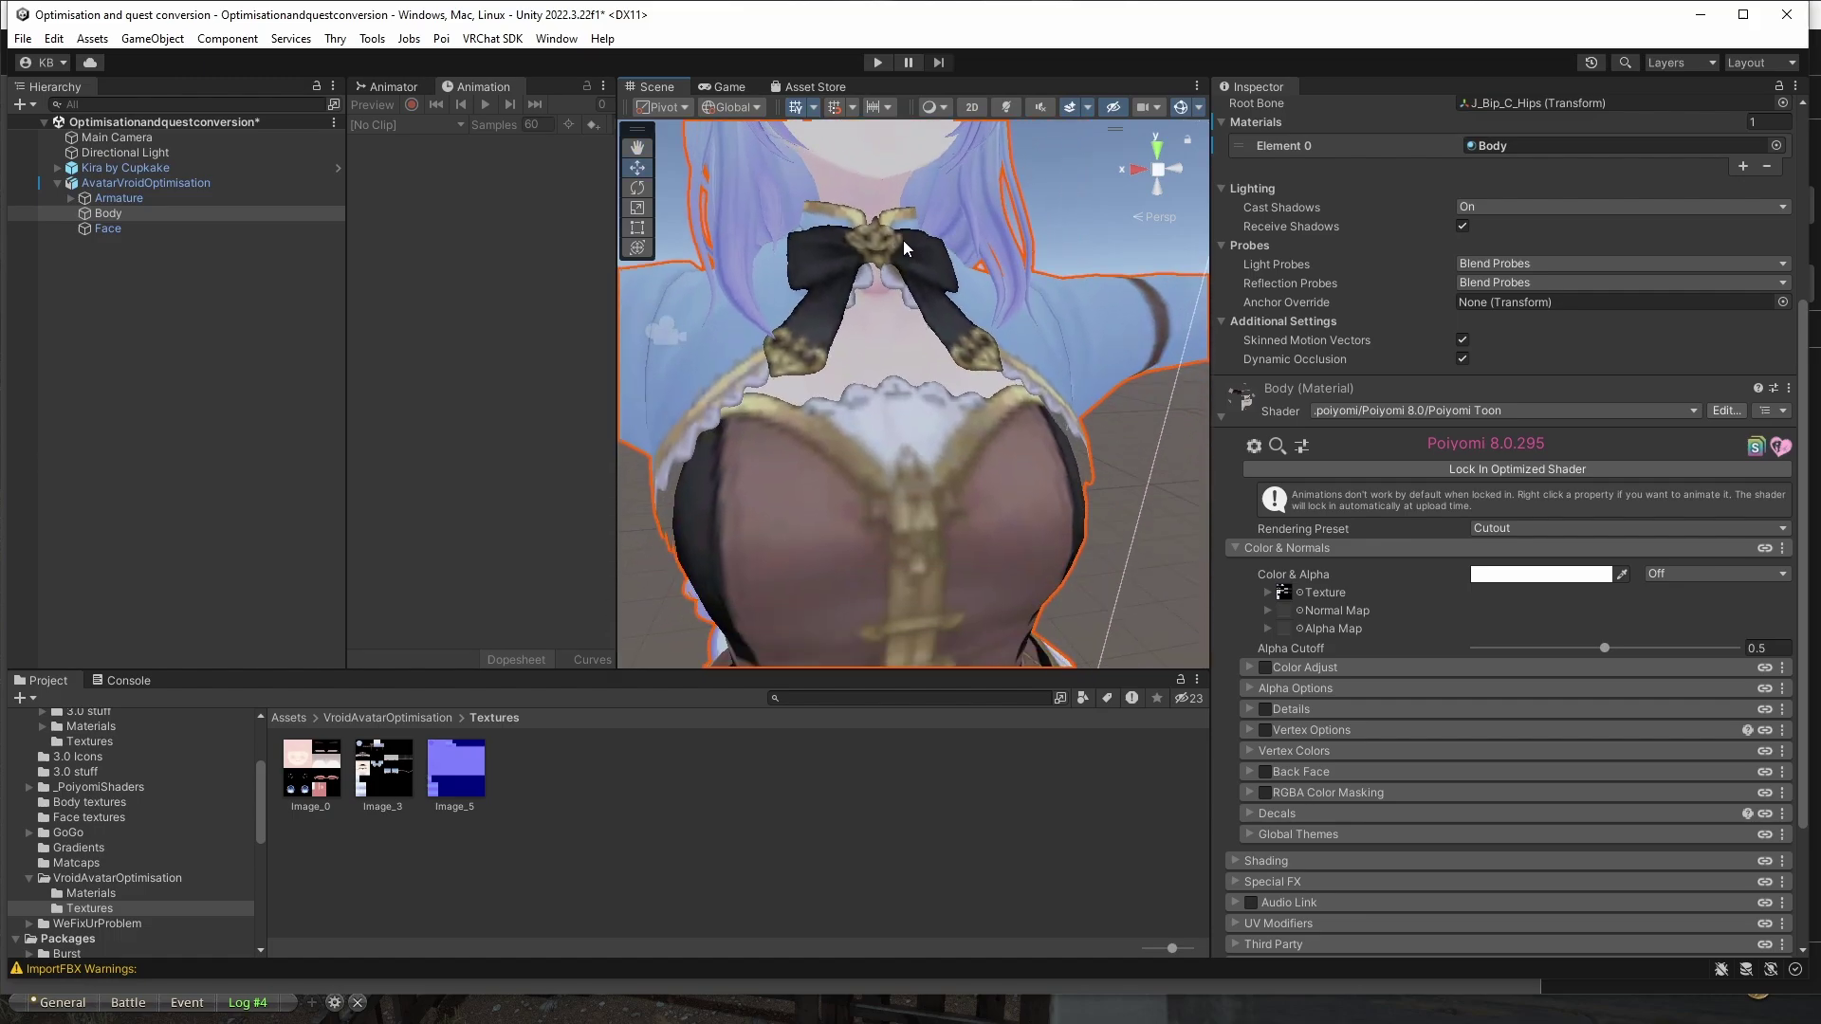
pyautogui.scroll(-6, 977, 517)
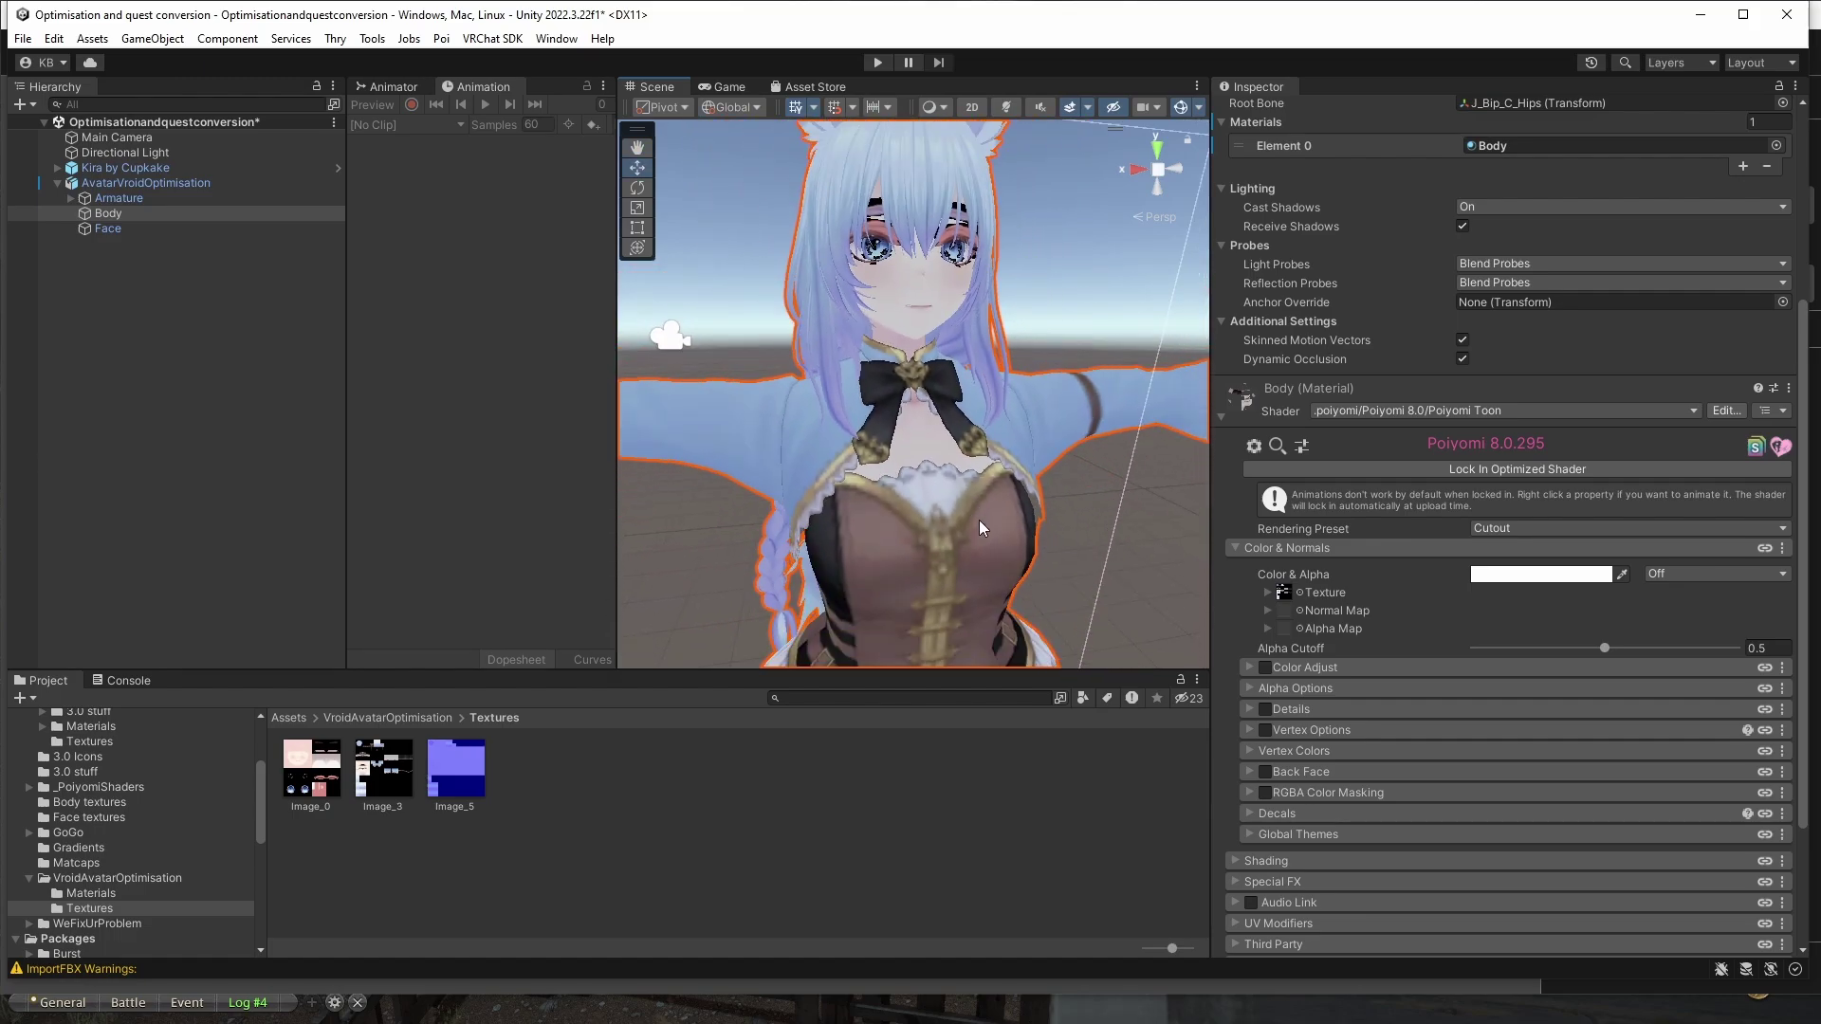
# Check the Image_0 texture and set the Head material's rendering preset to Cutout.
pyautogui.click(368, 803)
pyautogui.click(311, 771)
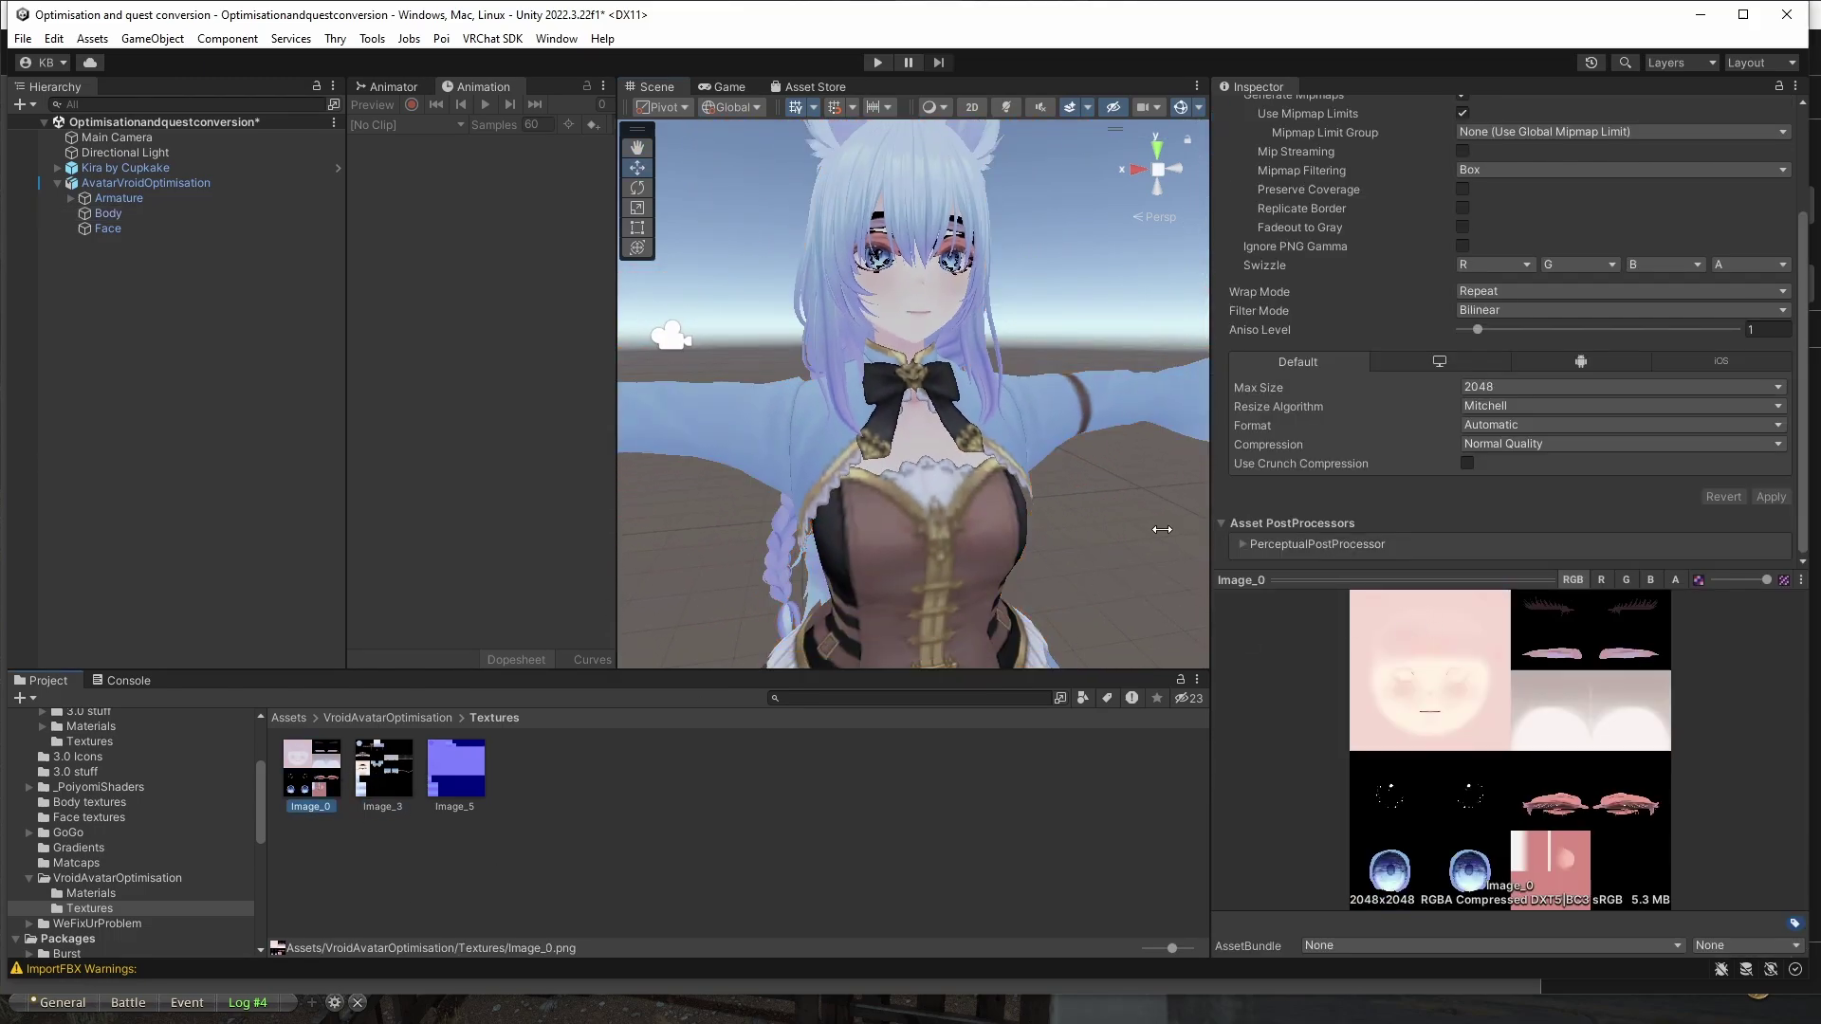
pyautogui.click(91, 895)
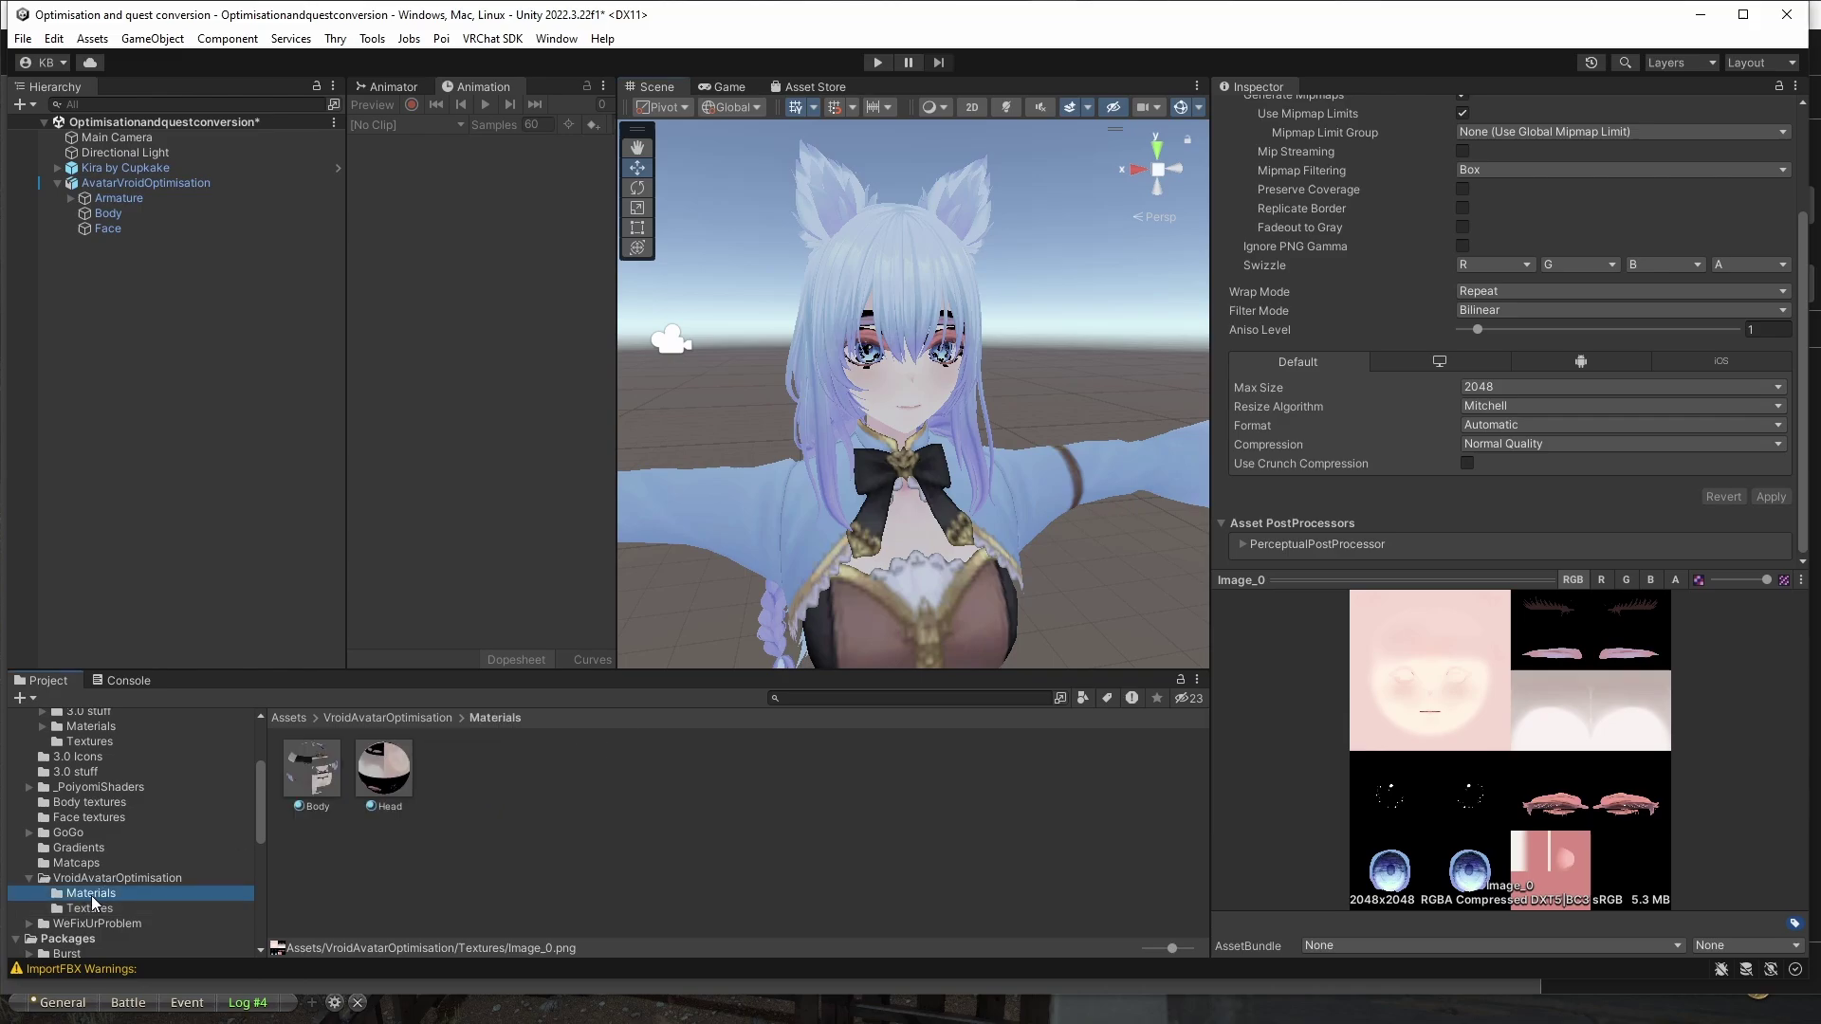
pyautogui.click(384, 769)
pyautogui.scroll(6, 1440, 436)
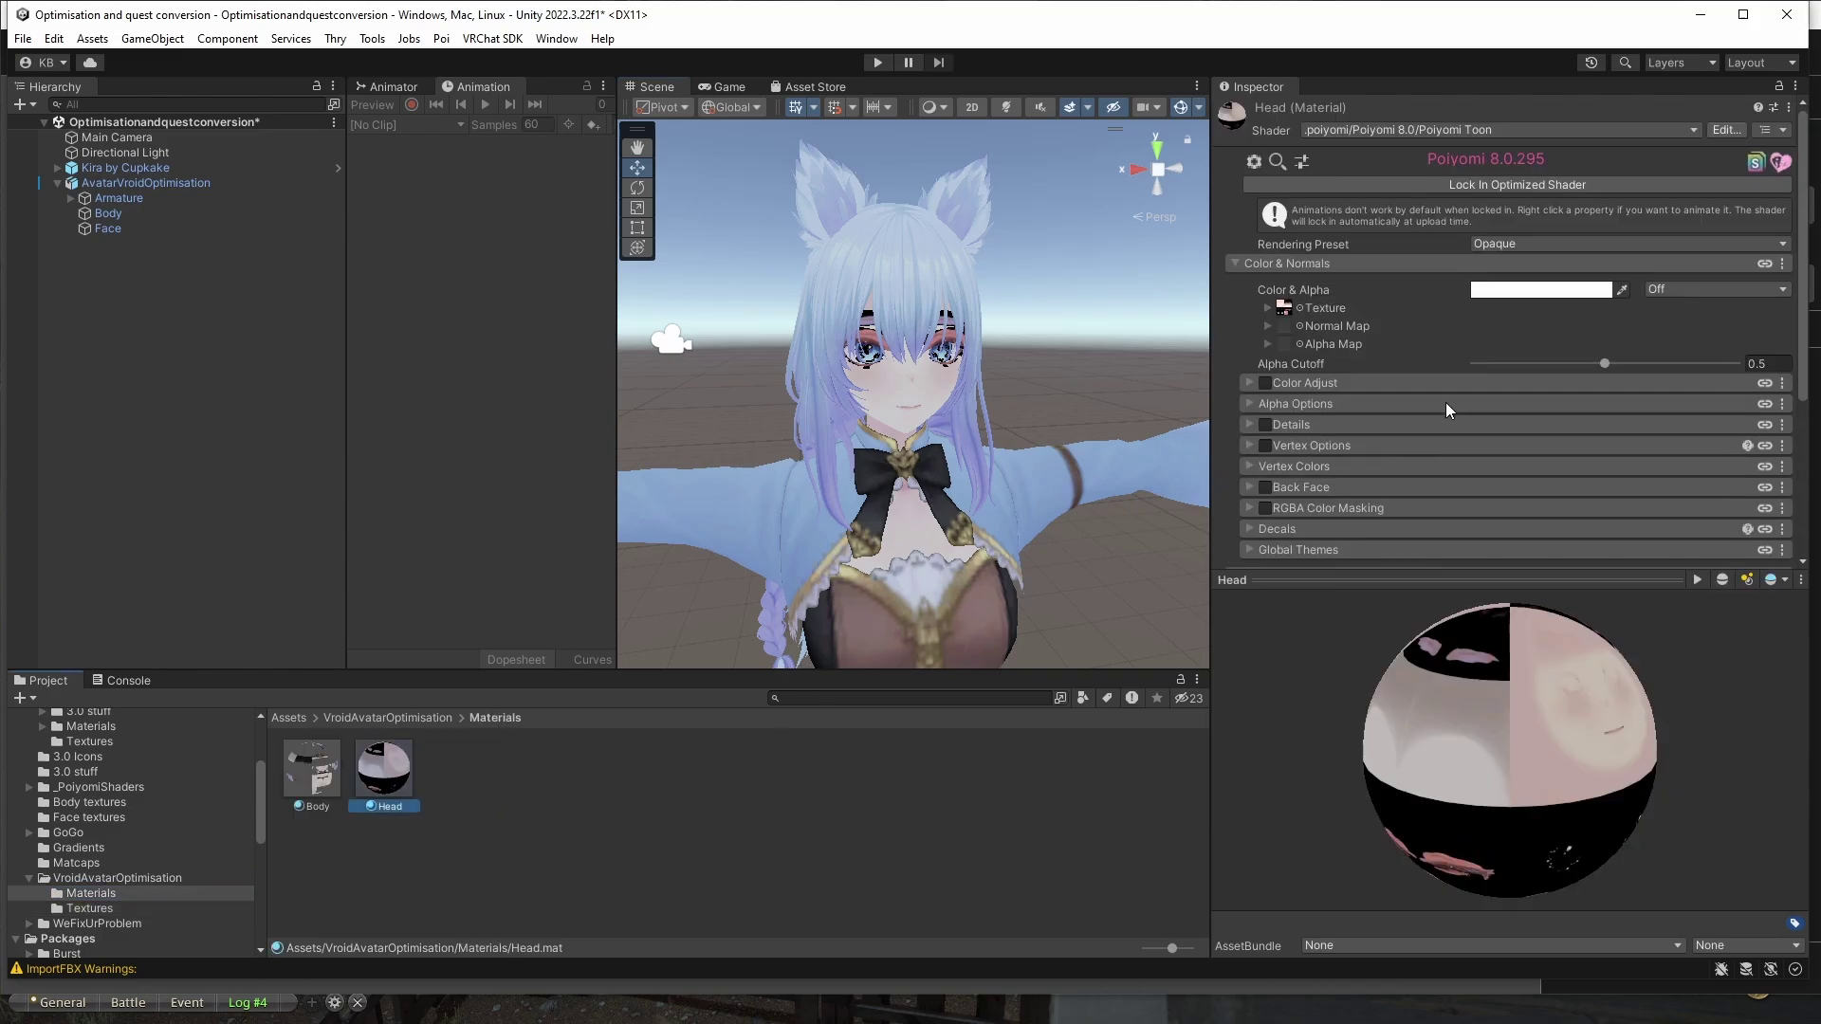
pyautogui.click(1267, 308)
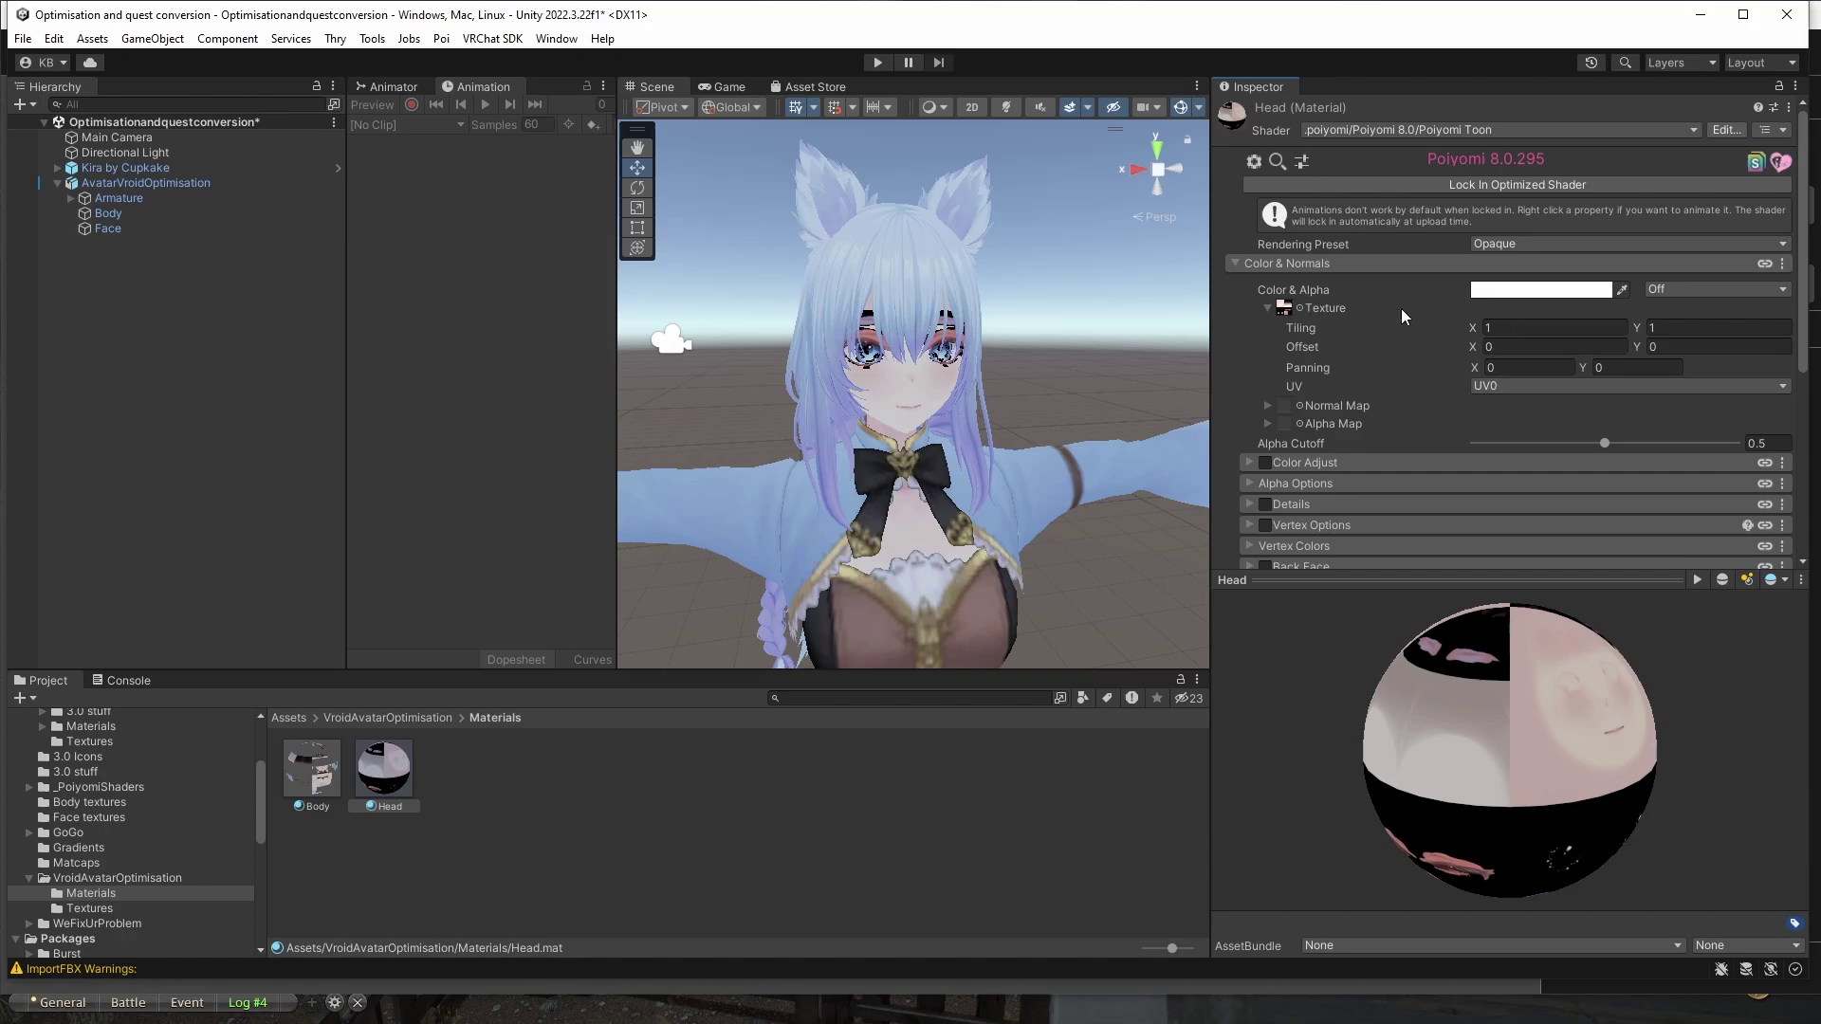
pyautogui.click(1540, 244)
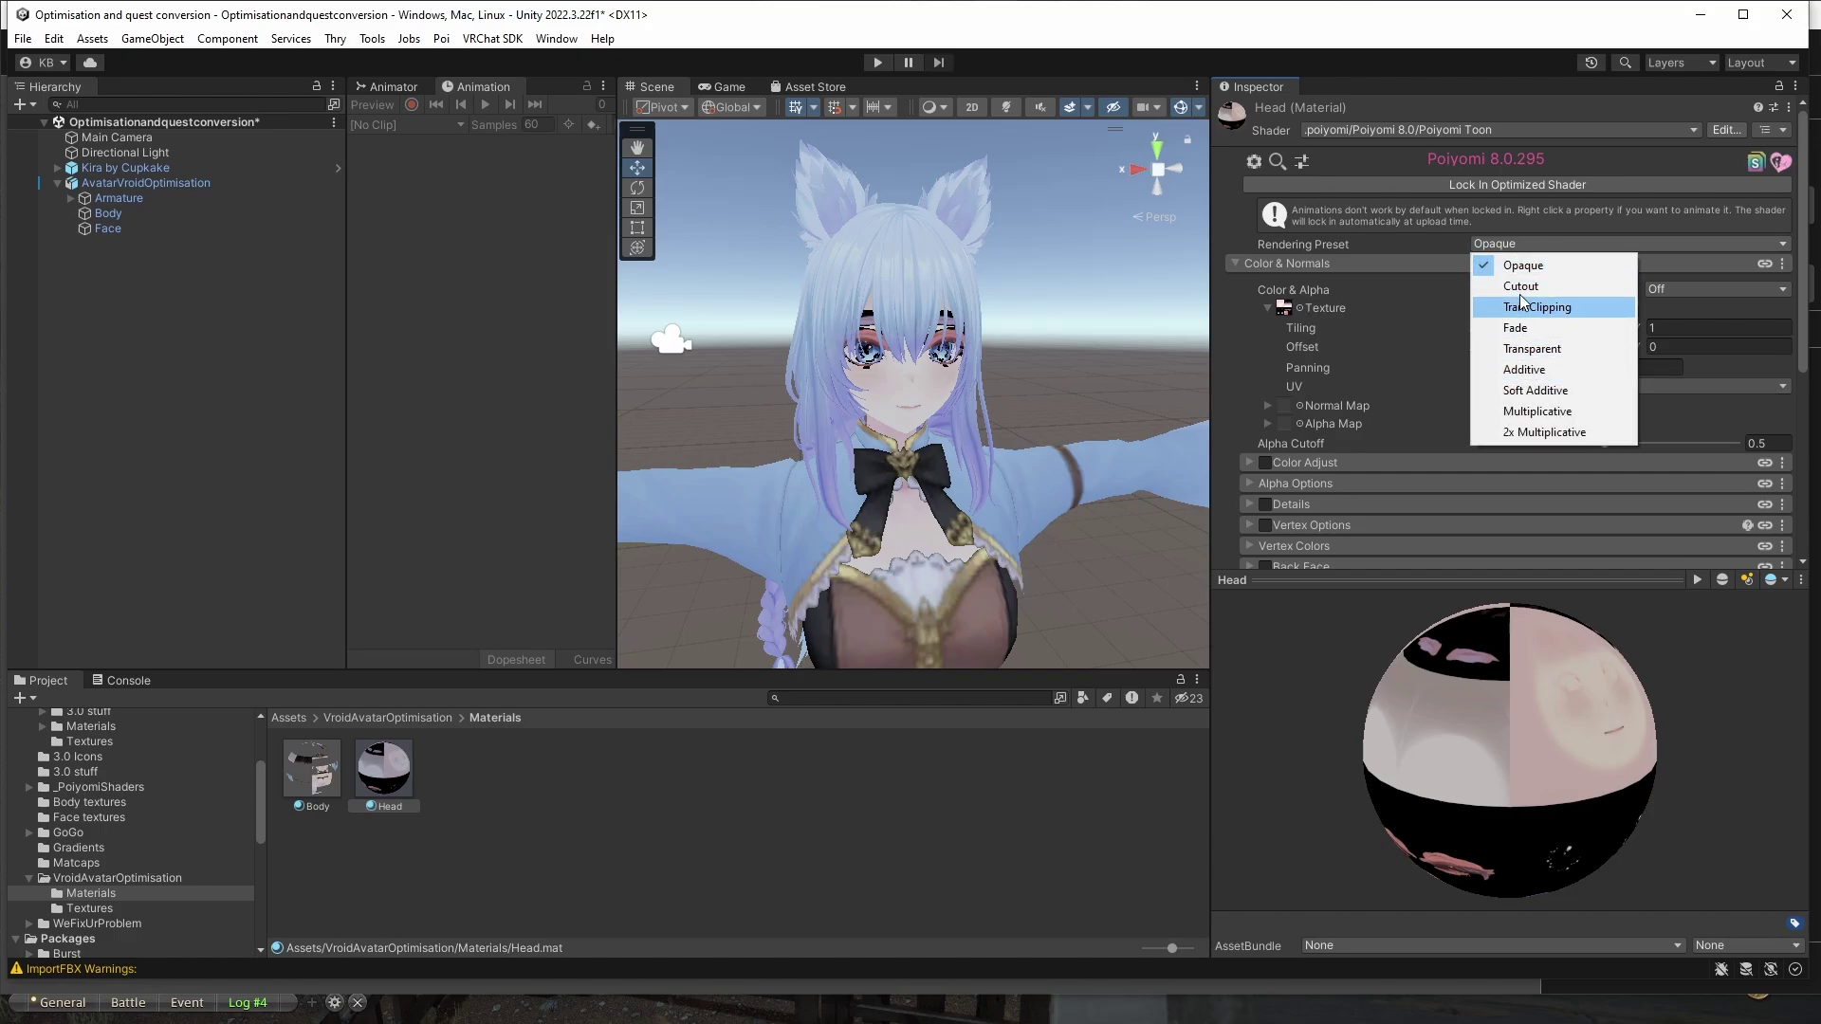
pyautogui.click(1523, 286)
# Set the maximum size of the Image_3 texture to 4096 and apply the import settings.
pyautogui.scroll(5, 1024, 425)
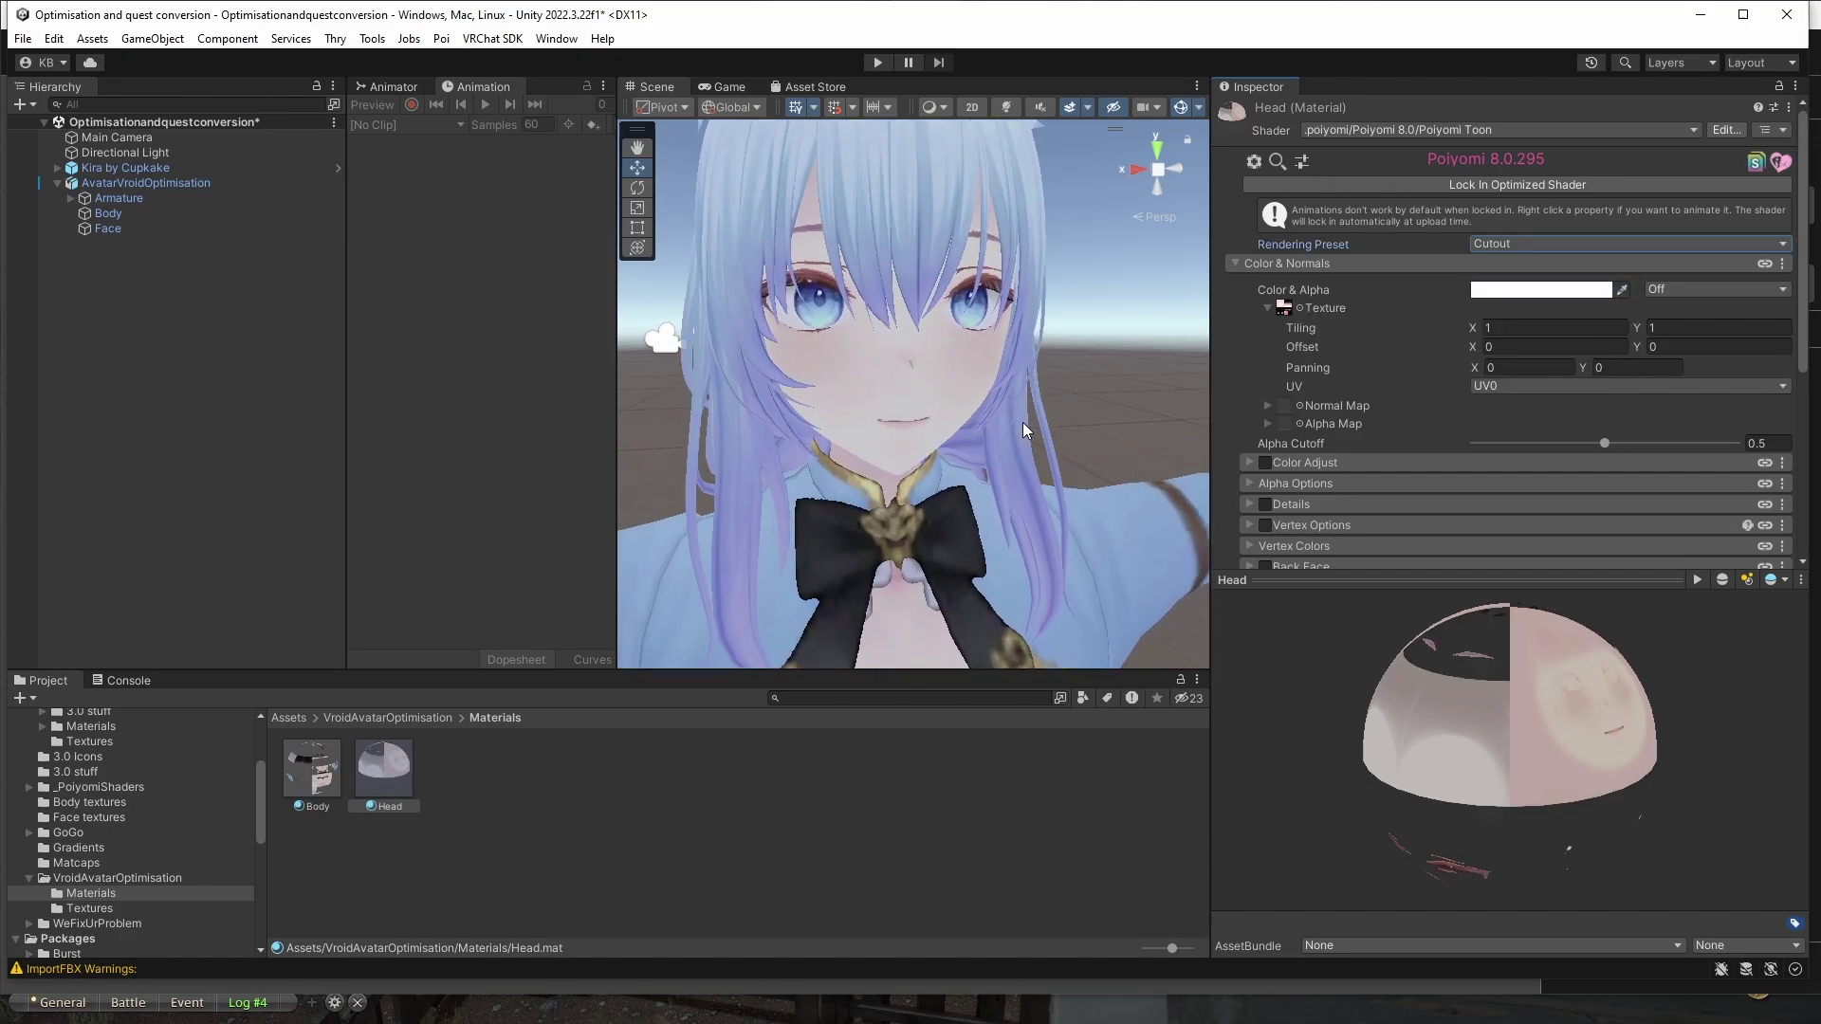
pyautogui.moveTo(1024, 425); pyautogui.dragTo(998, 15, button='middle')
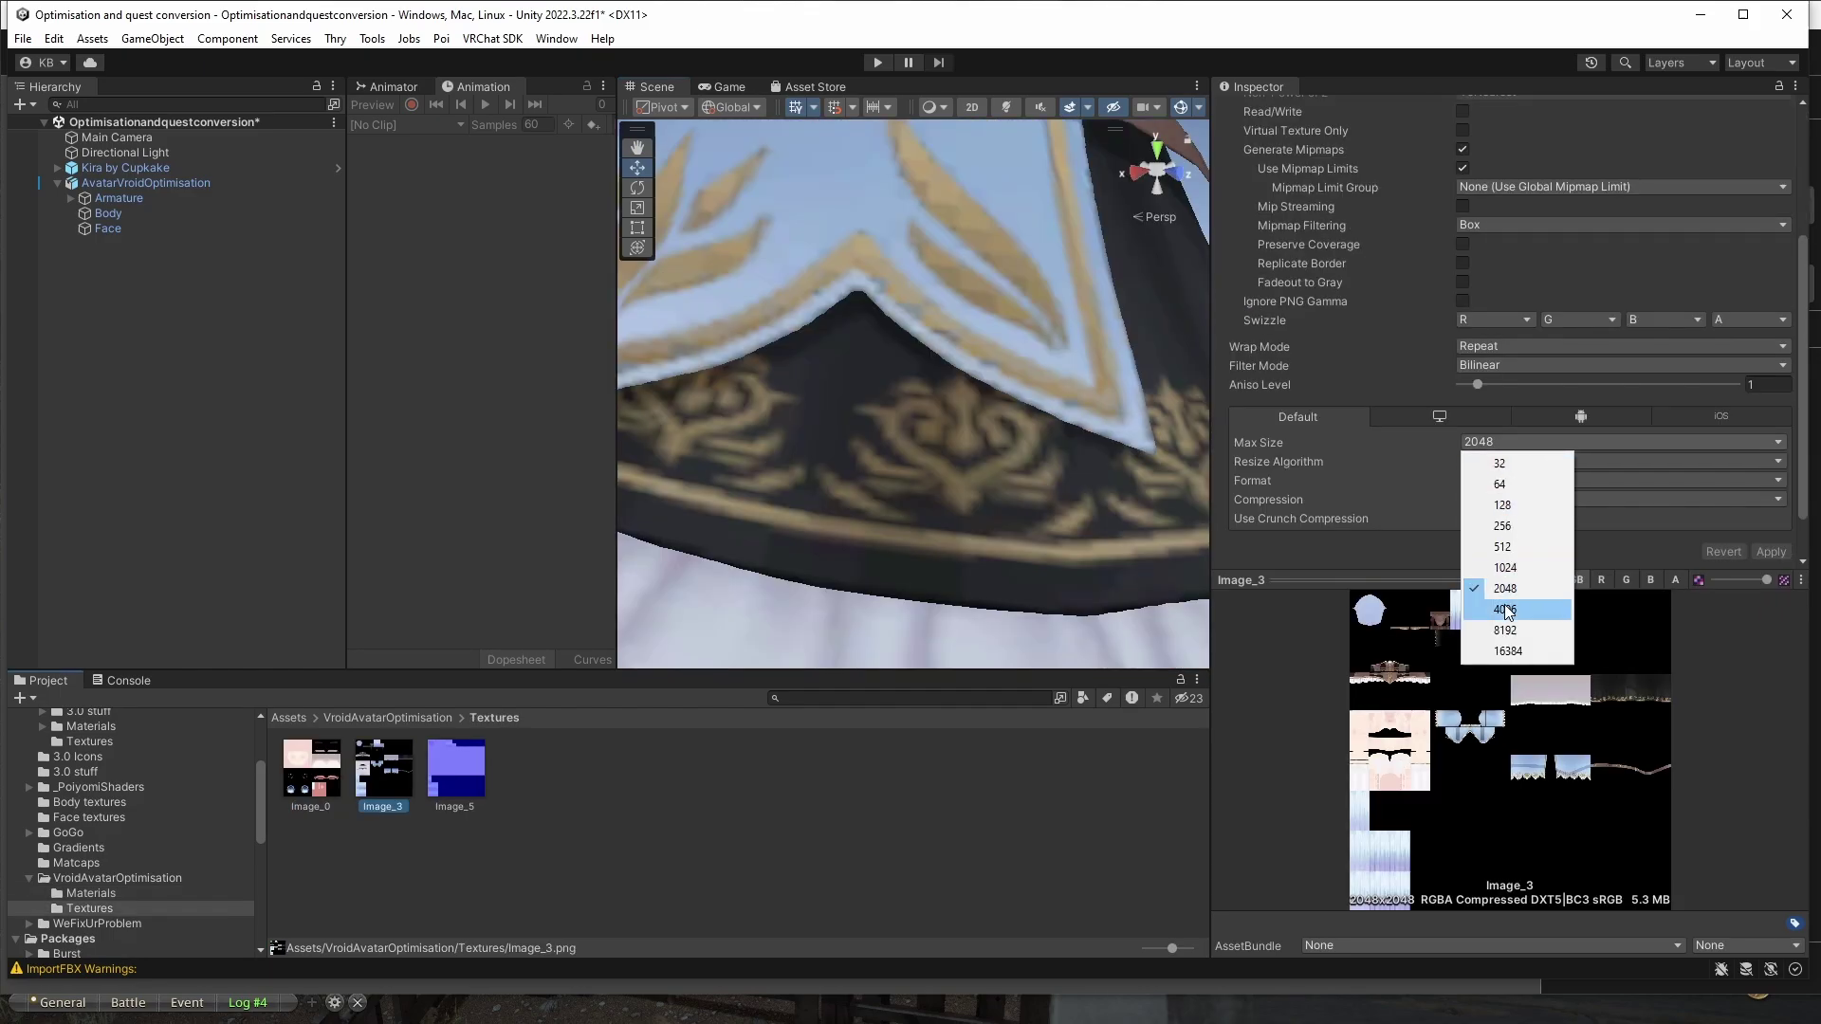
pyautogui.click(1507, 609)
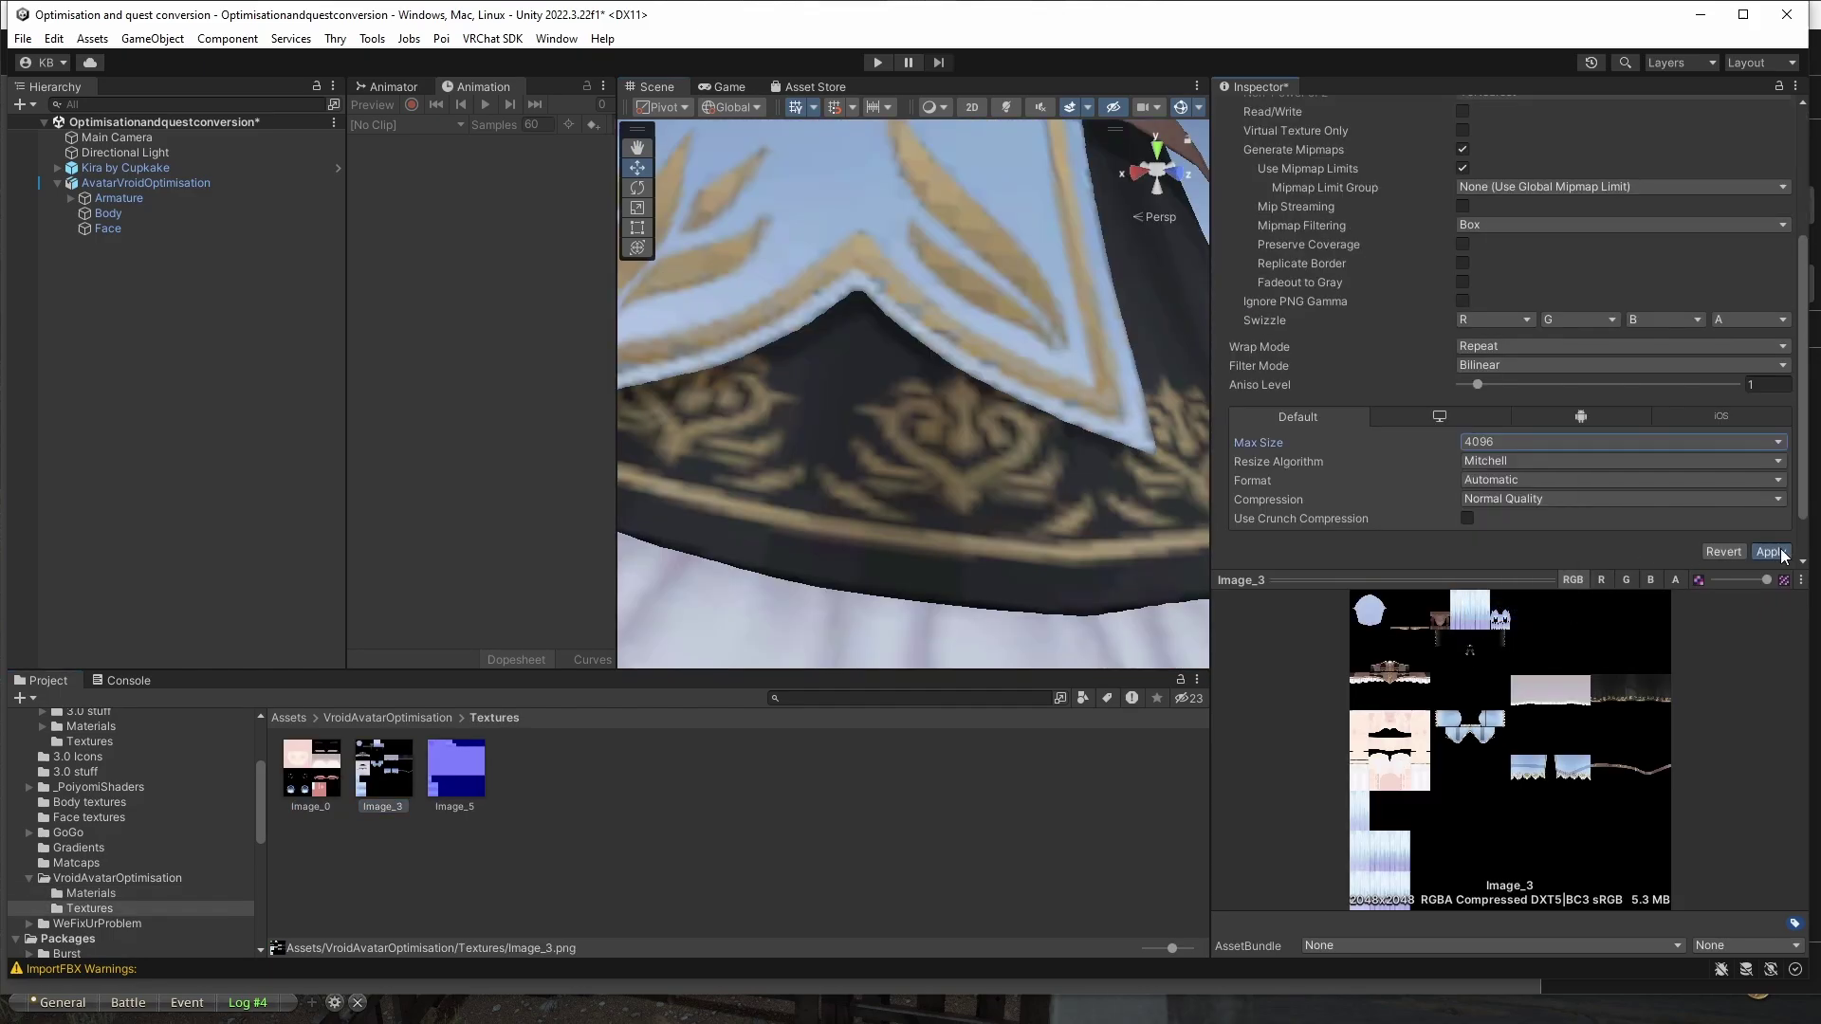
# Examine the texture sharpness on the avatar's skirt, bodice, collar and face from several angles.
pyautogui.scroll(-3, 1037, 425)
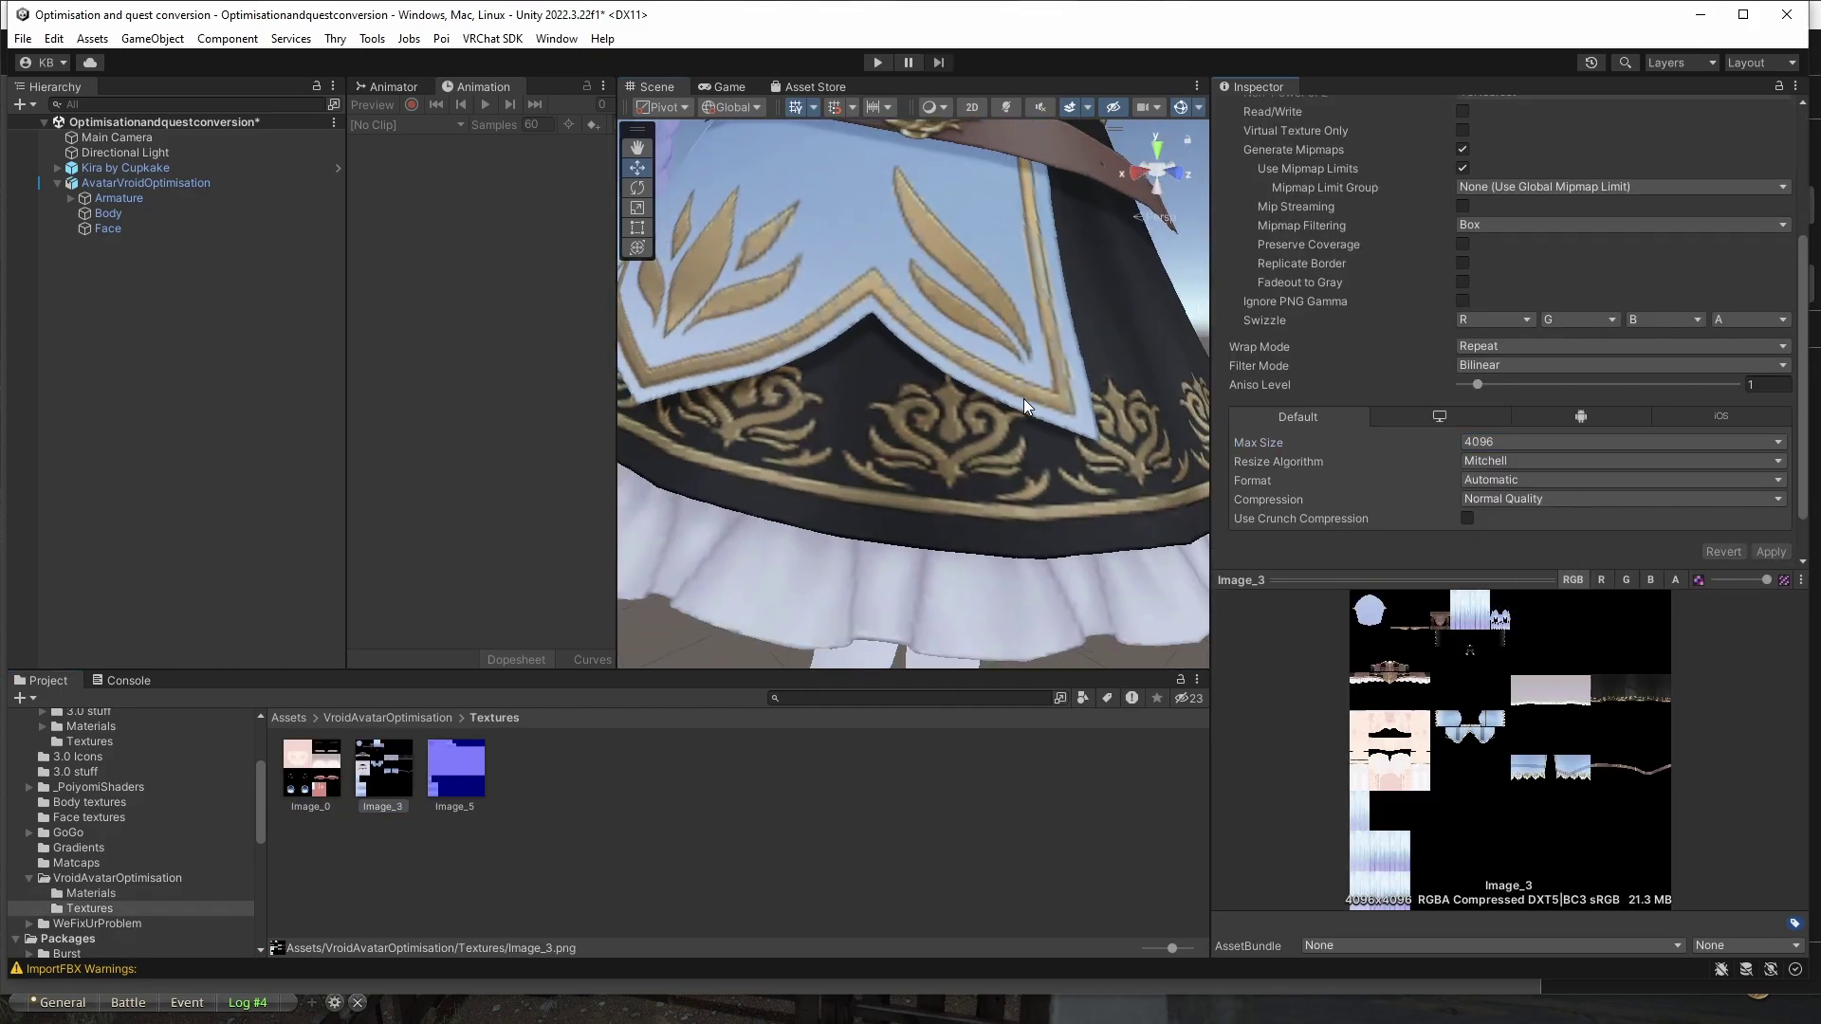
pyautogui.moveTo(1023, 398); pyautogui.dragTo(996, 635, button='middle')
pyautogui.scroll(2, 1053, 465)
pyautogui.moveTo(1053, 465); pyautogui.dragTo(982, 406, button='middle')
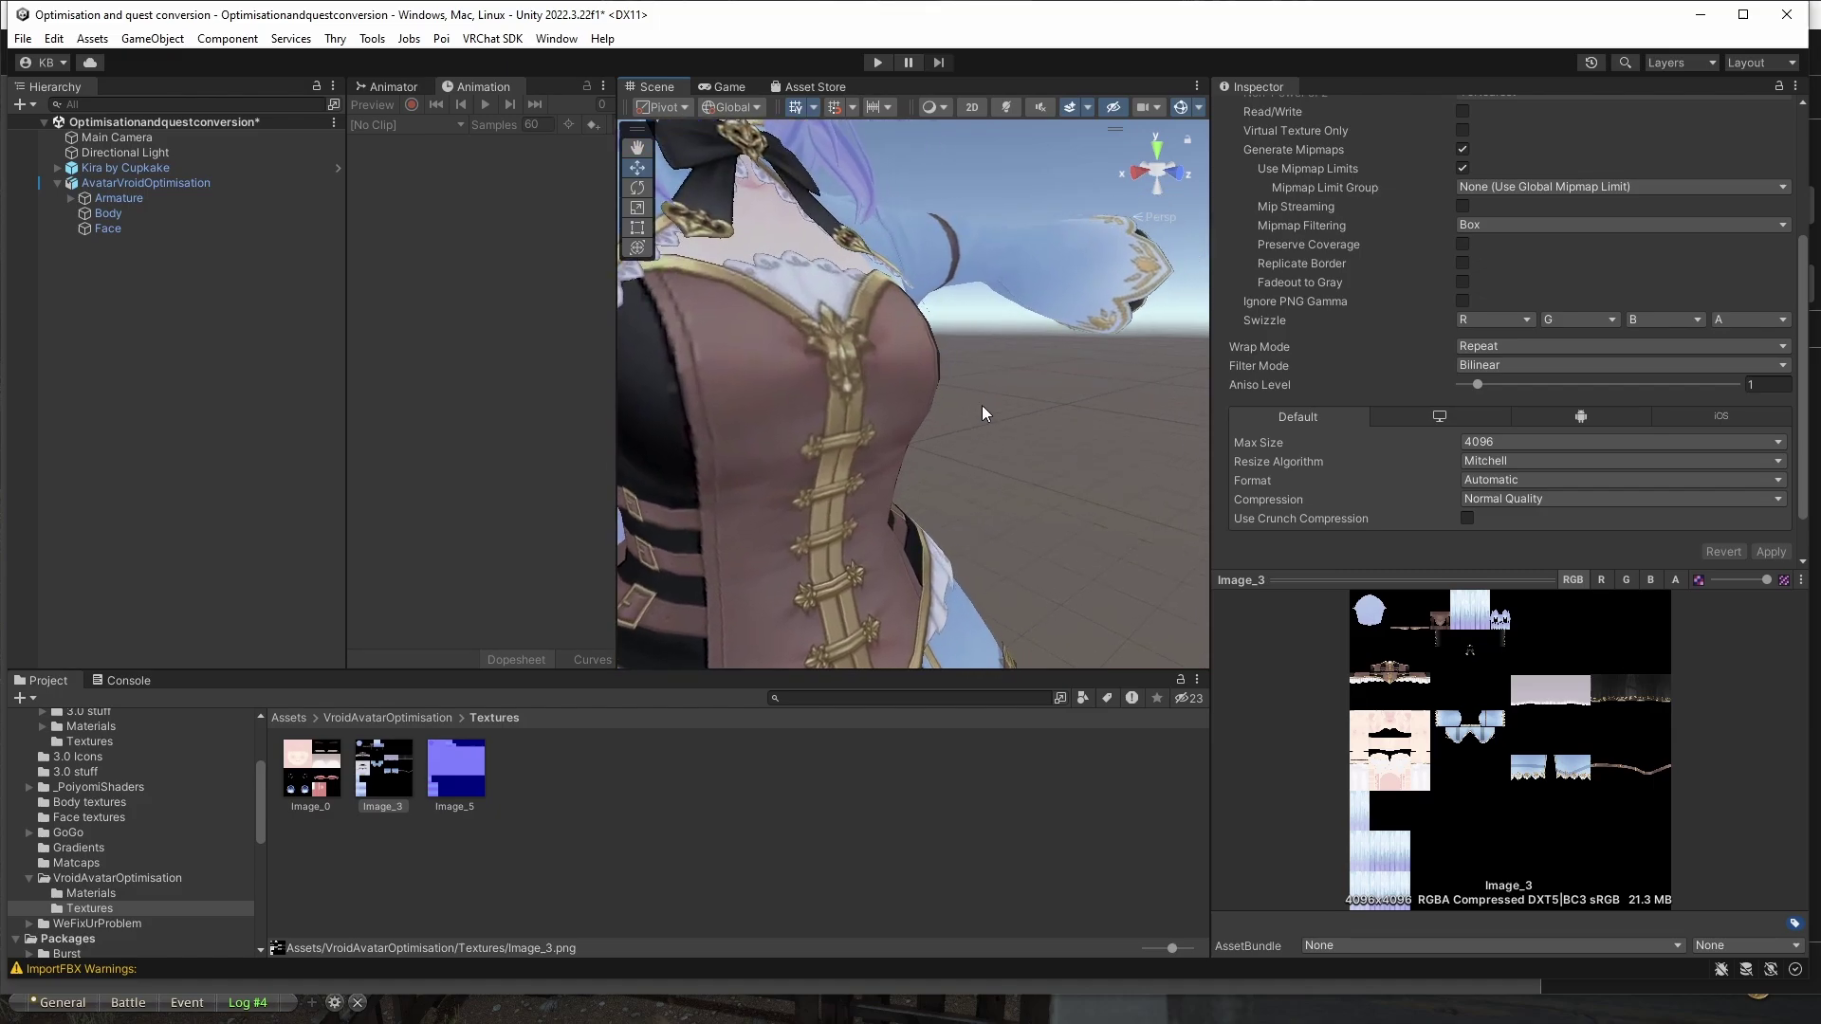
pyautogui.keyDown('alt'); pyautogui.moveTo(982, 406); pyautogui.dragTo(936, 282); pyautogui.keyUp('alt')
pyautogui.moveTo(936, 288); pyautogui.dragTo(1012, 565, button='middle')
pyautogui.keyDown('alt'); pyautogui.moveTo(1012, 566); pyautogui.dragTo(910, 531); pyautogui.keyUp('alt')
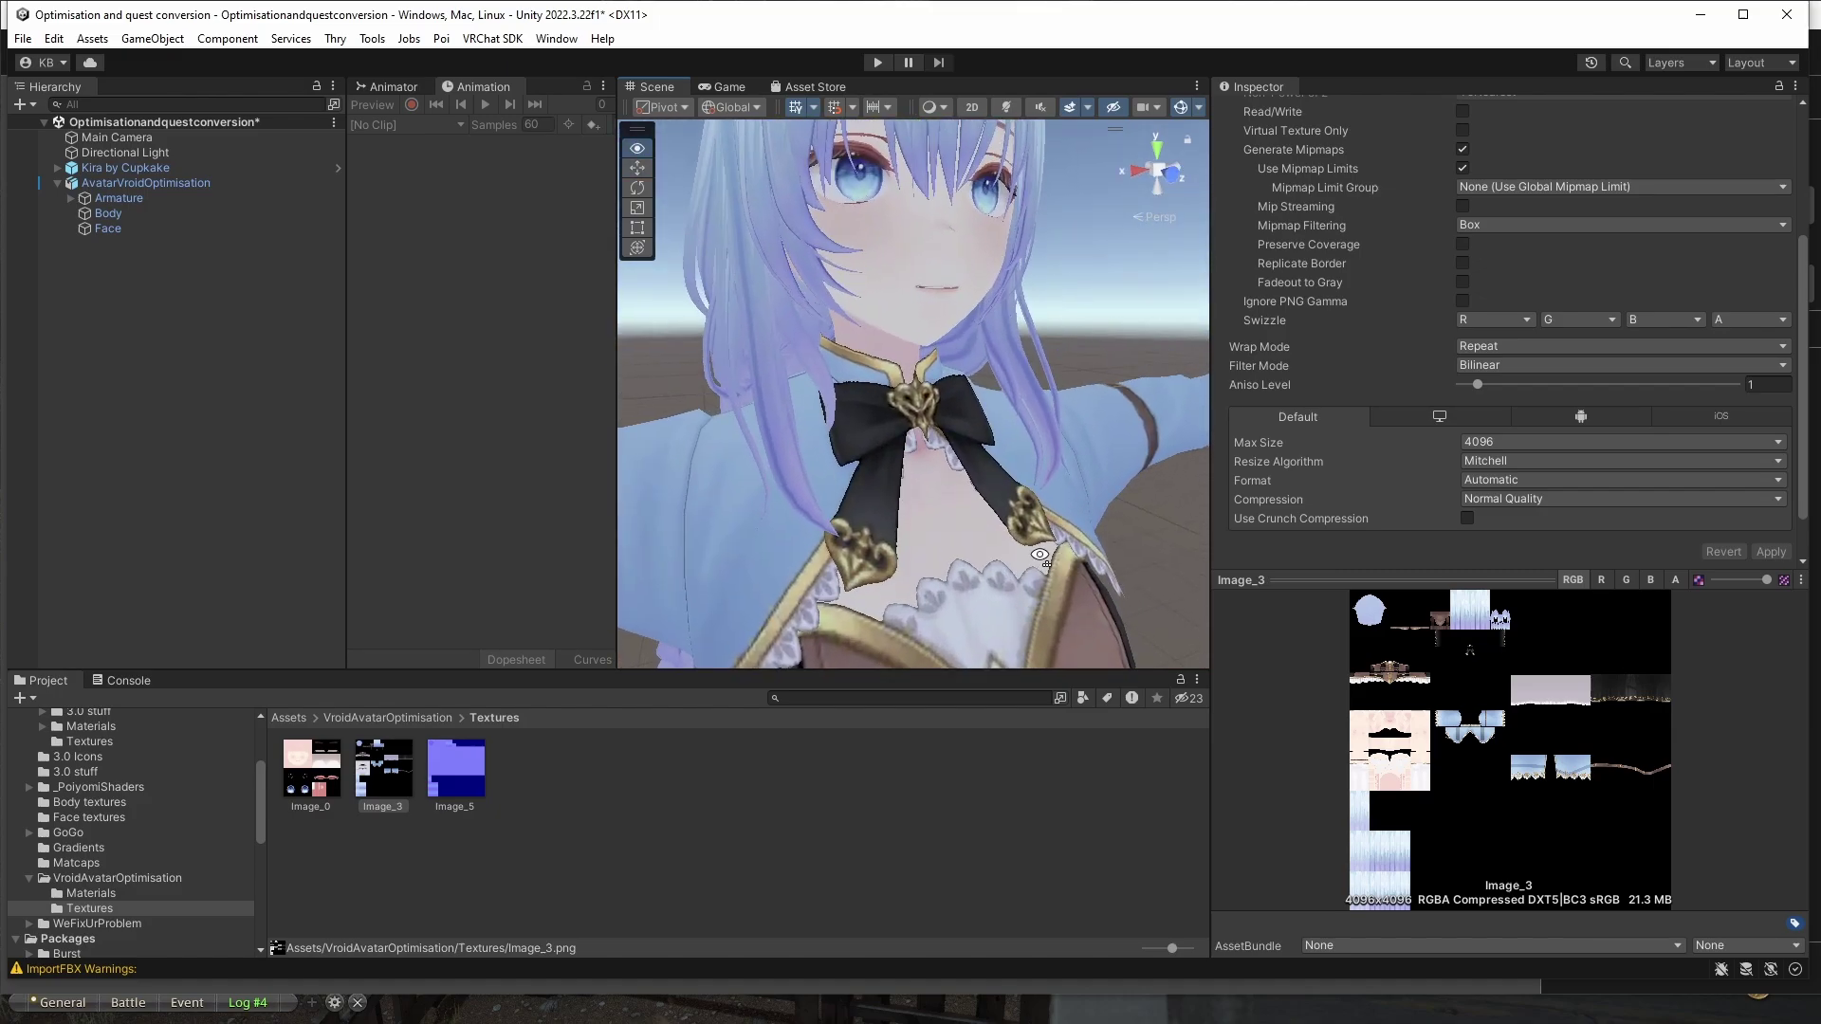
pyautogui.scroll(4, 987, 512)
pyautogui.moveTo(885, 522); pyautogui.dragTo(1013, 434, button='middle')
pyautogui.moveTo(1110, 399); pyautogui.dragTo(1042, 448, button='middle')
pyautogui.scroll(-5, 1047, 429)
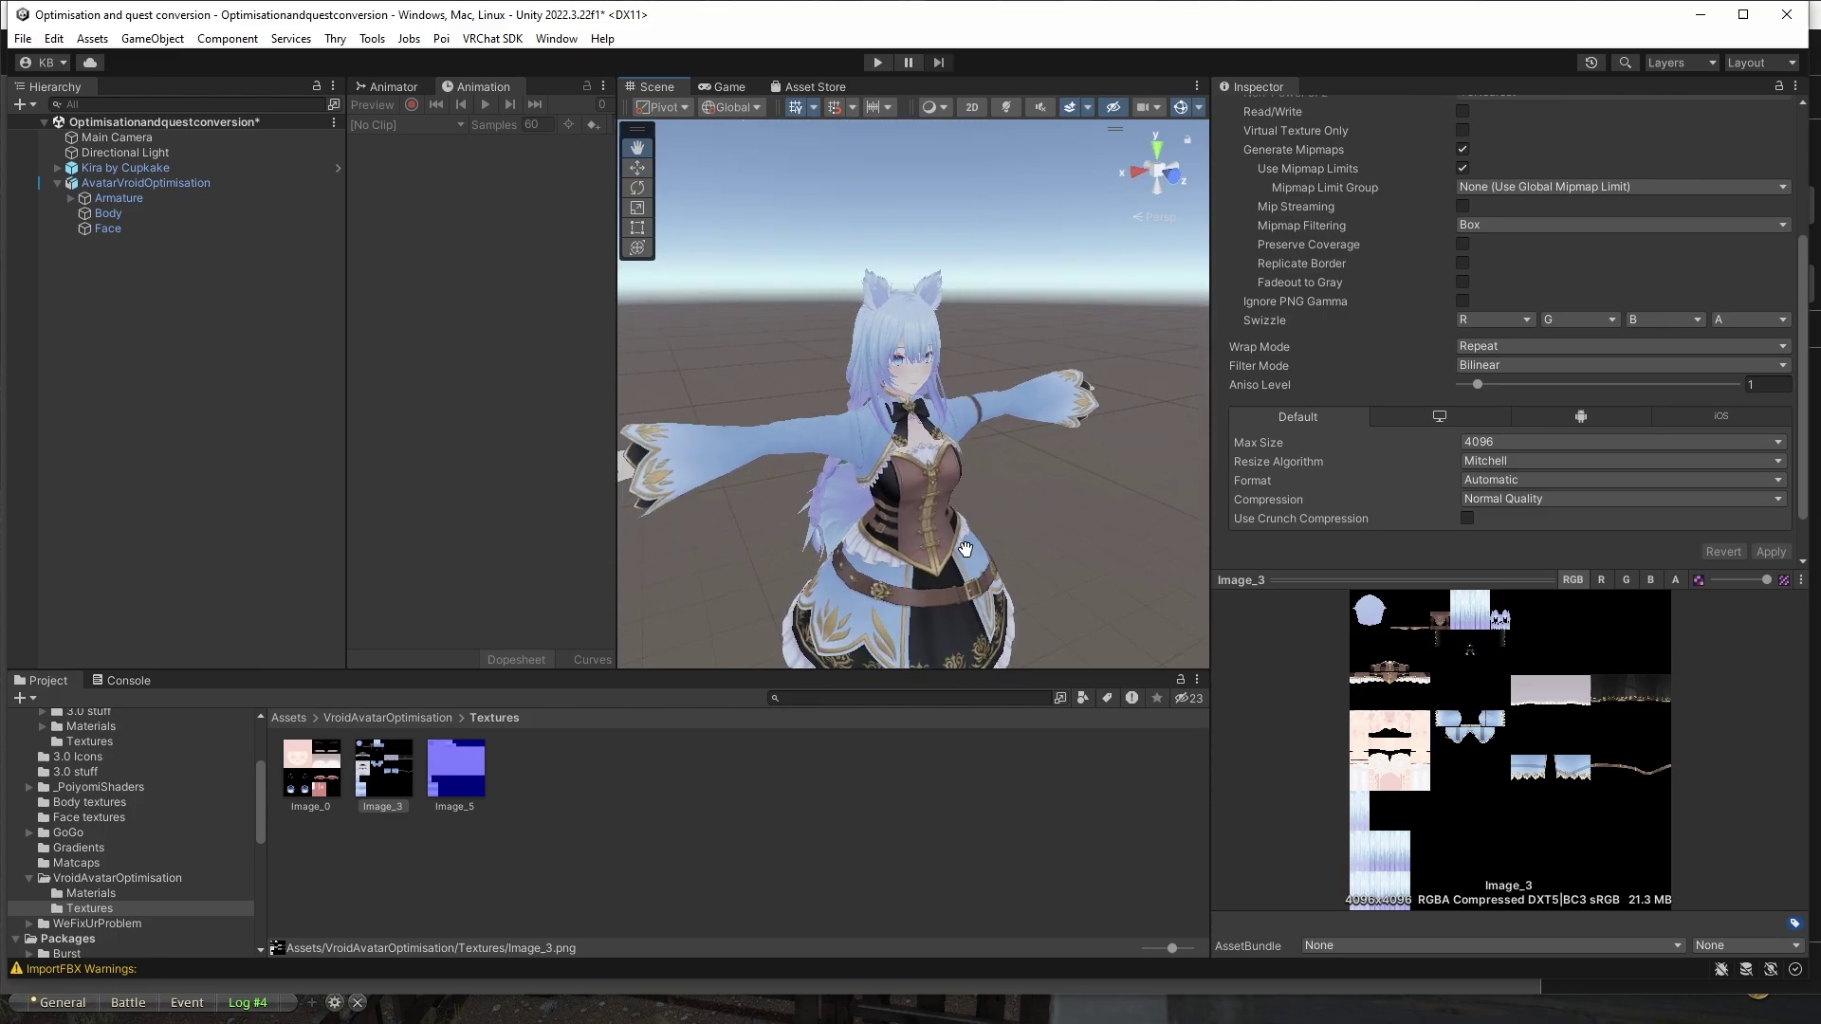
# Open the VRChat SDK control panel.
pyautogui.click(492, 38)
pyautogui.click(520, 57)
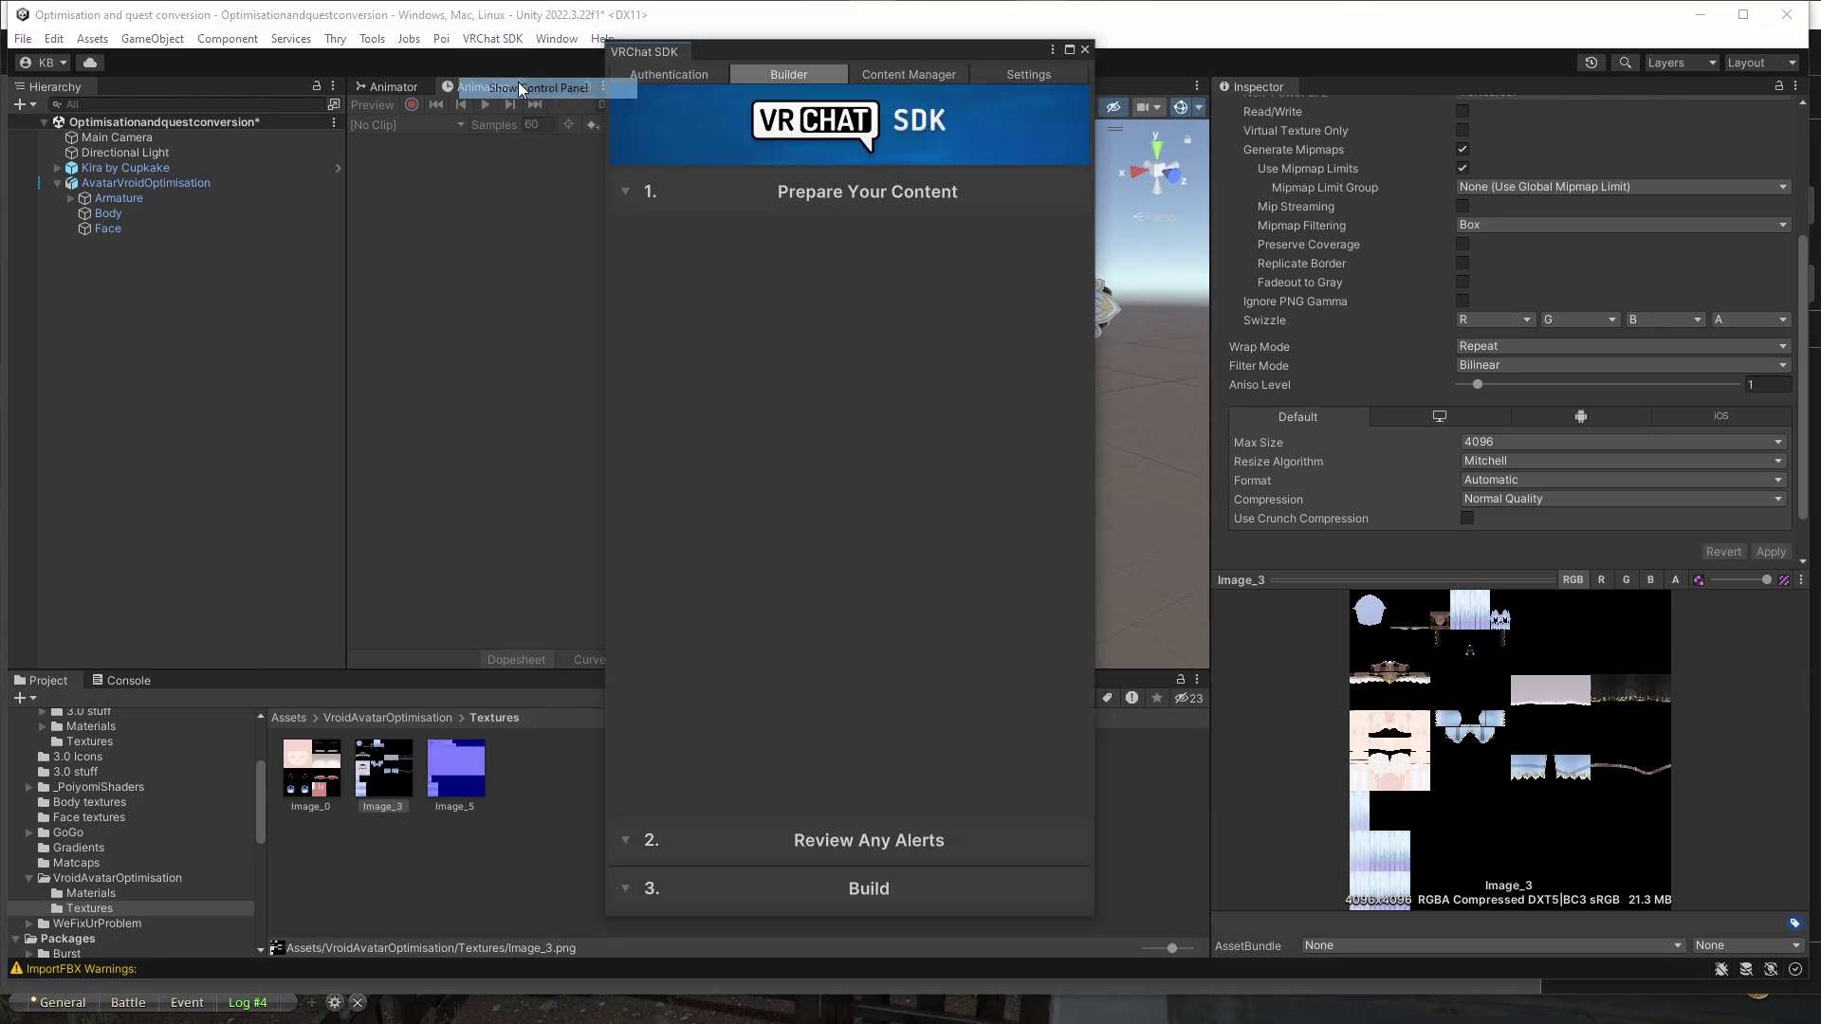
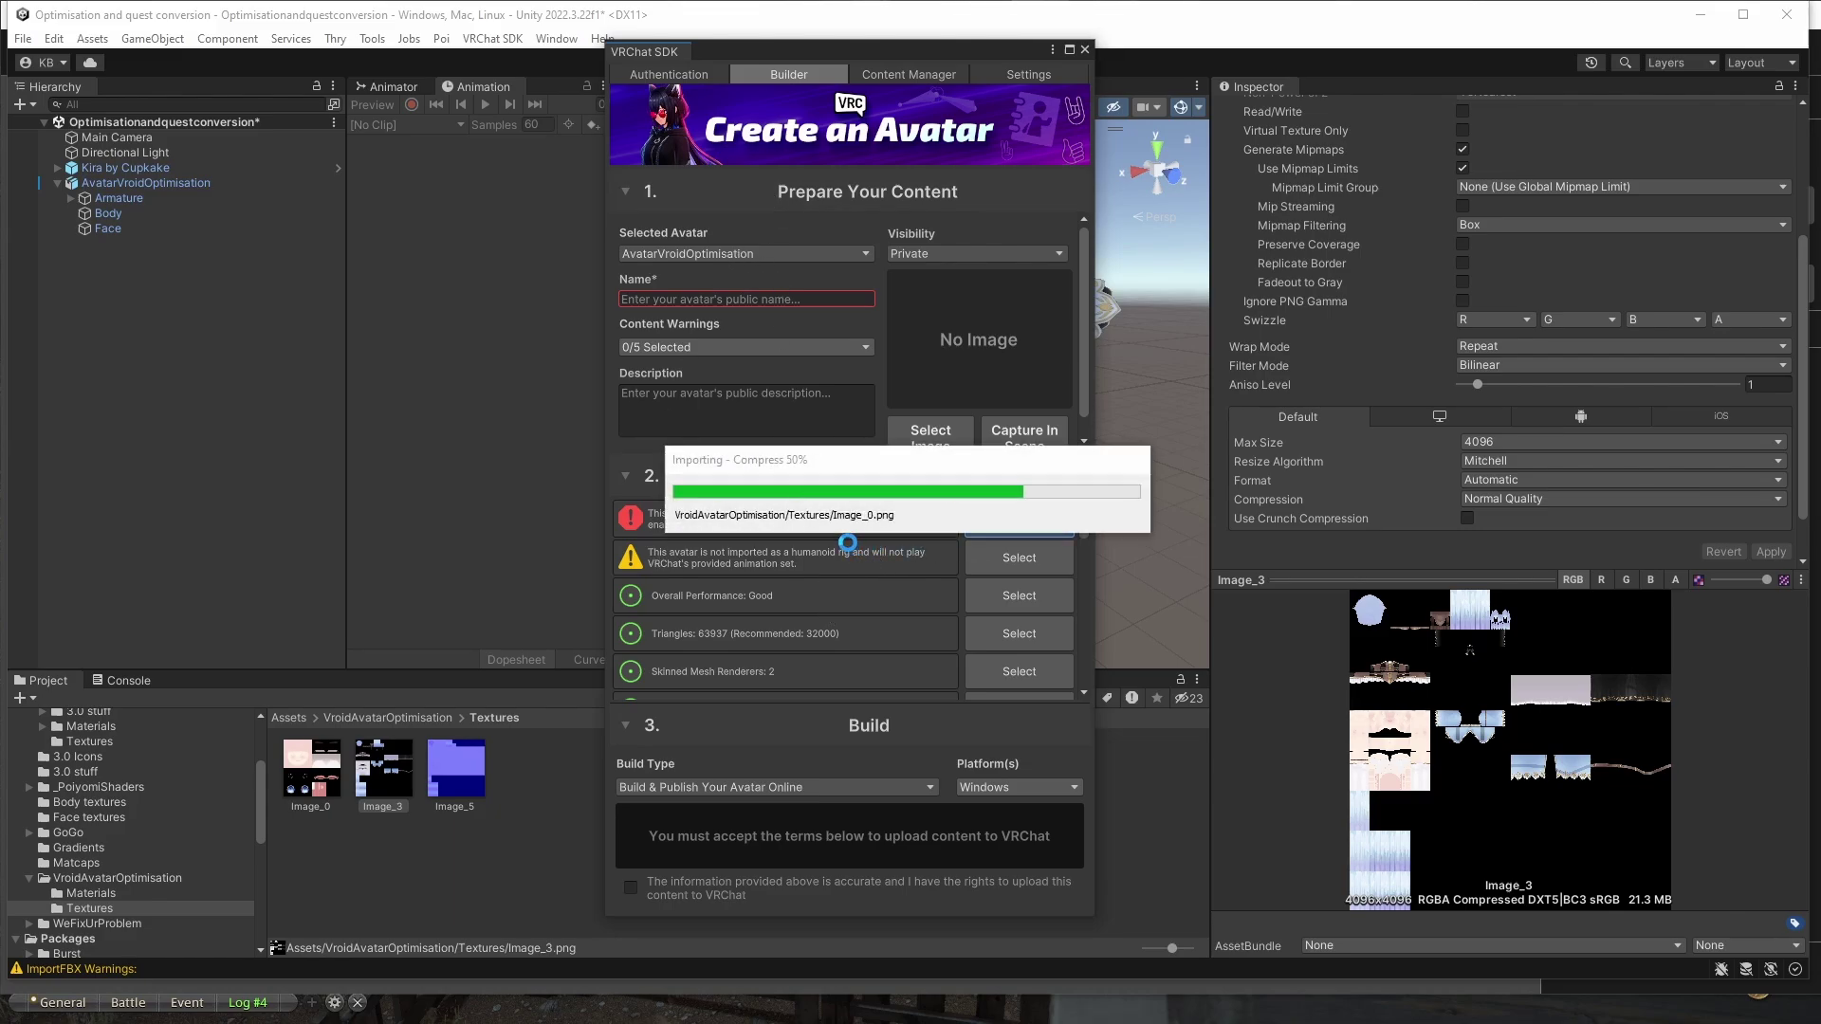
# Review the avatar's performance alerts in the VRChat SDK builder and close the control panel.
pyautogui.scroll(-2, 793, 546)
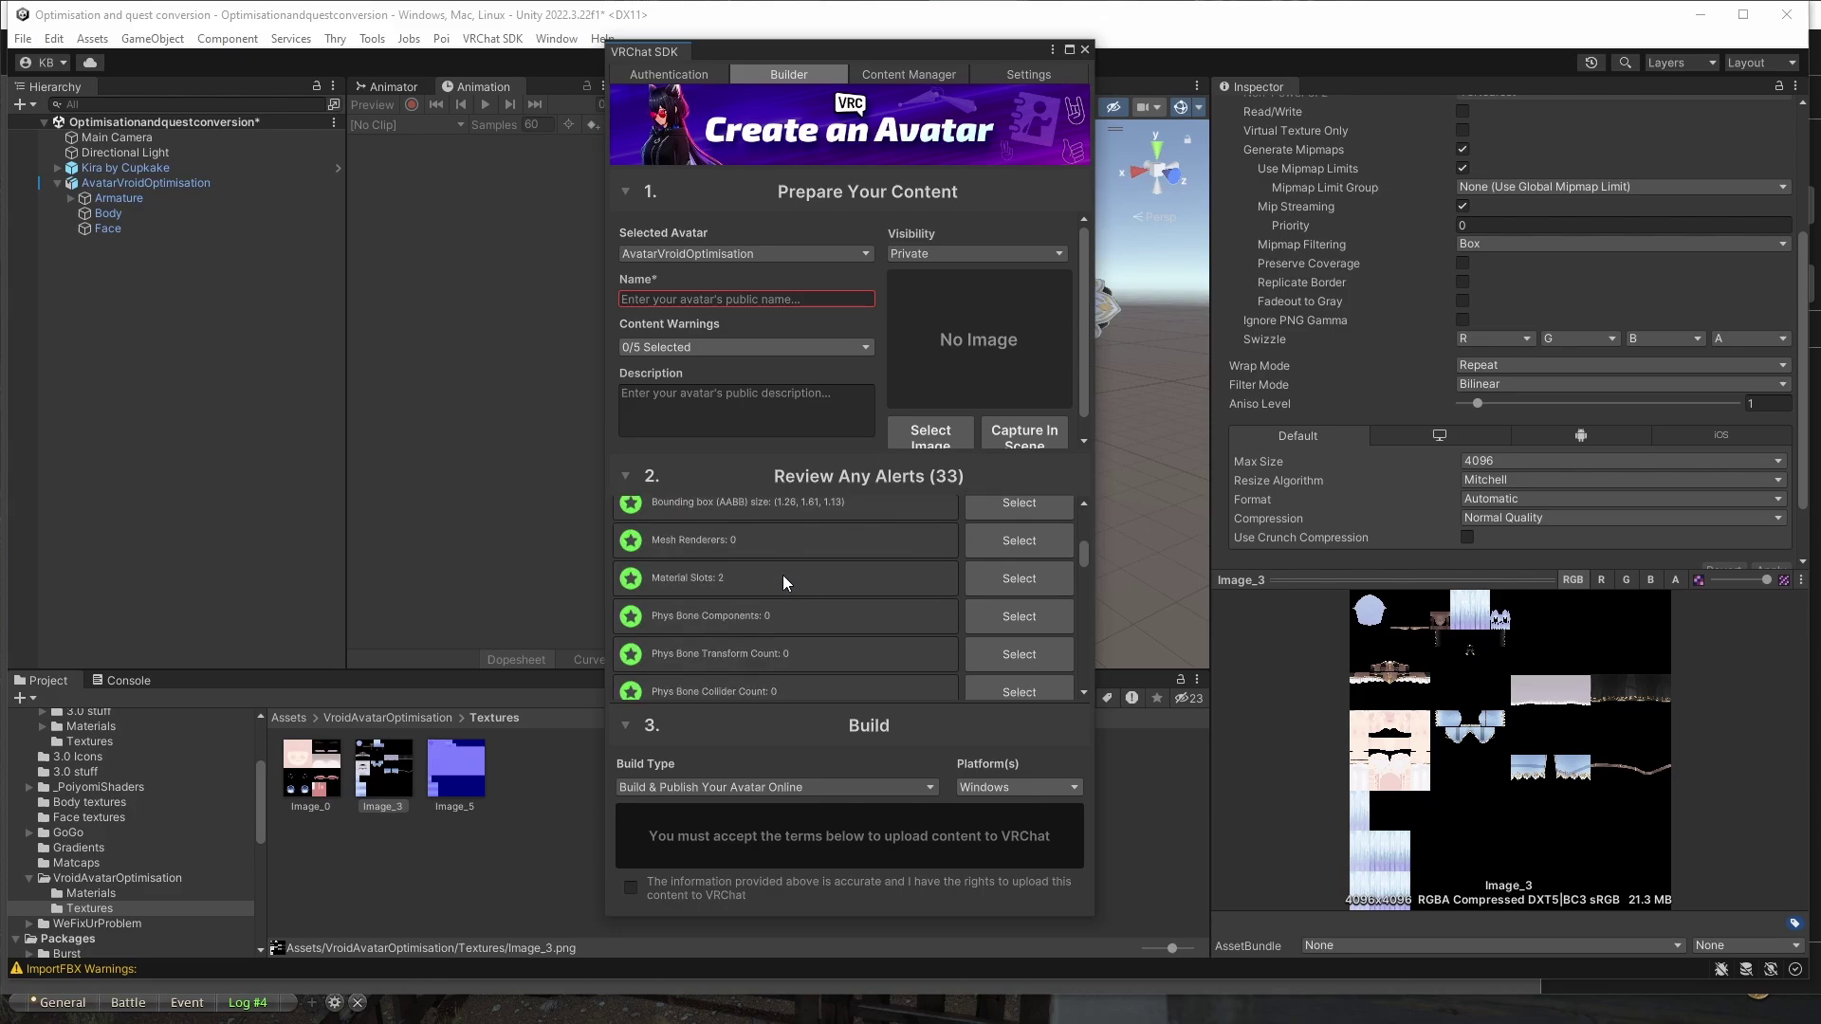
pyautogui.scroll(2, 782, 575)
pyautogui.click(1085, 49)
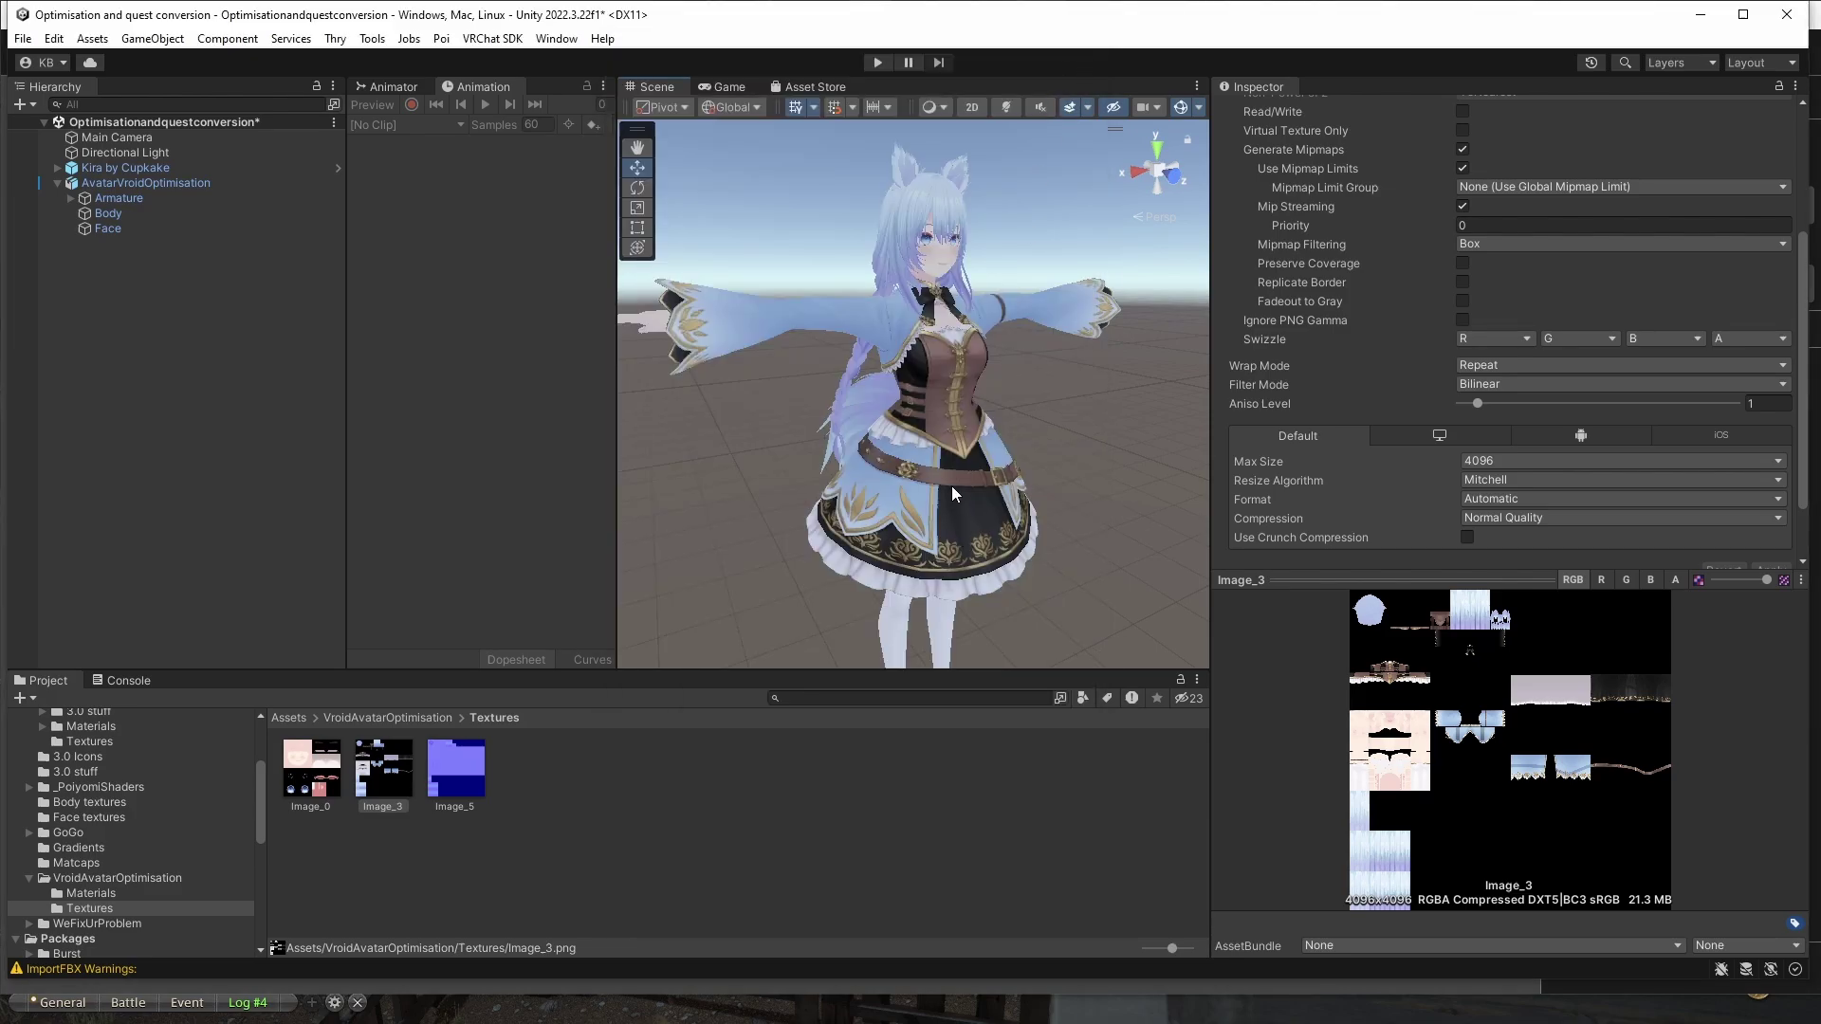
# Add the Gesture Manager Emulator to the scene and enter play mode to view the avatar in the Scene view.
pyautogui.click(715, 203)
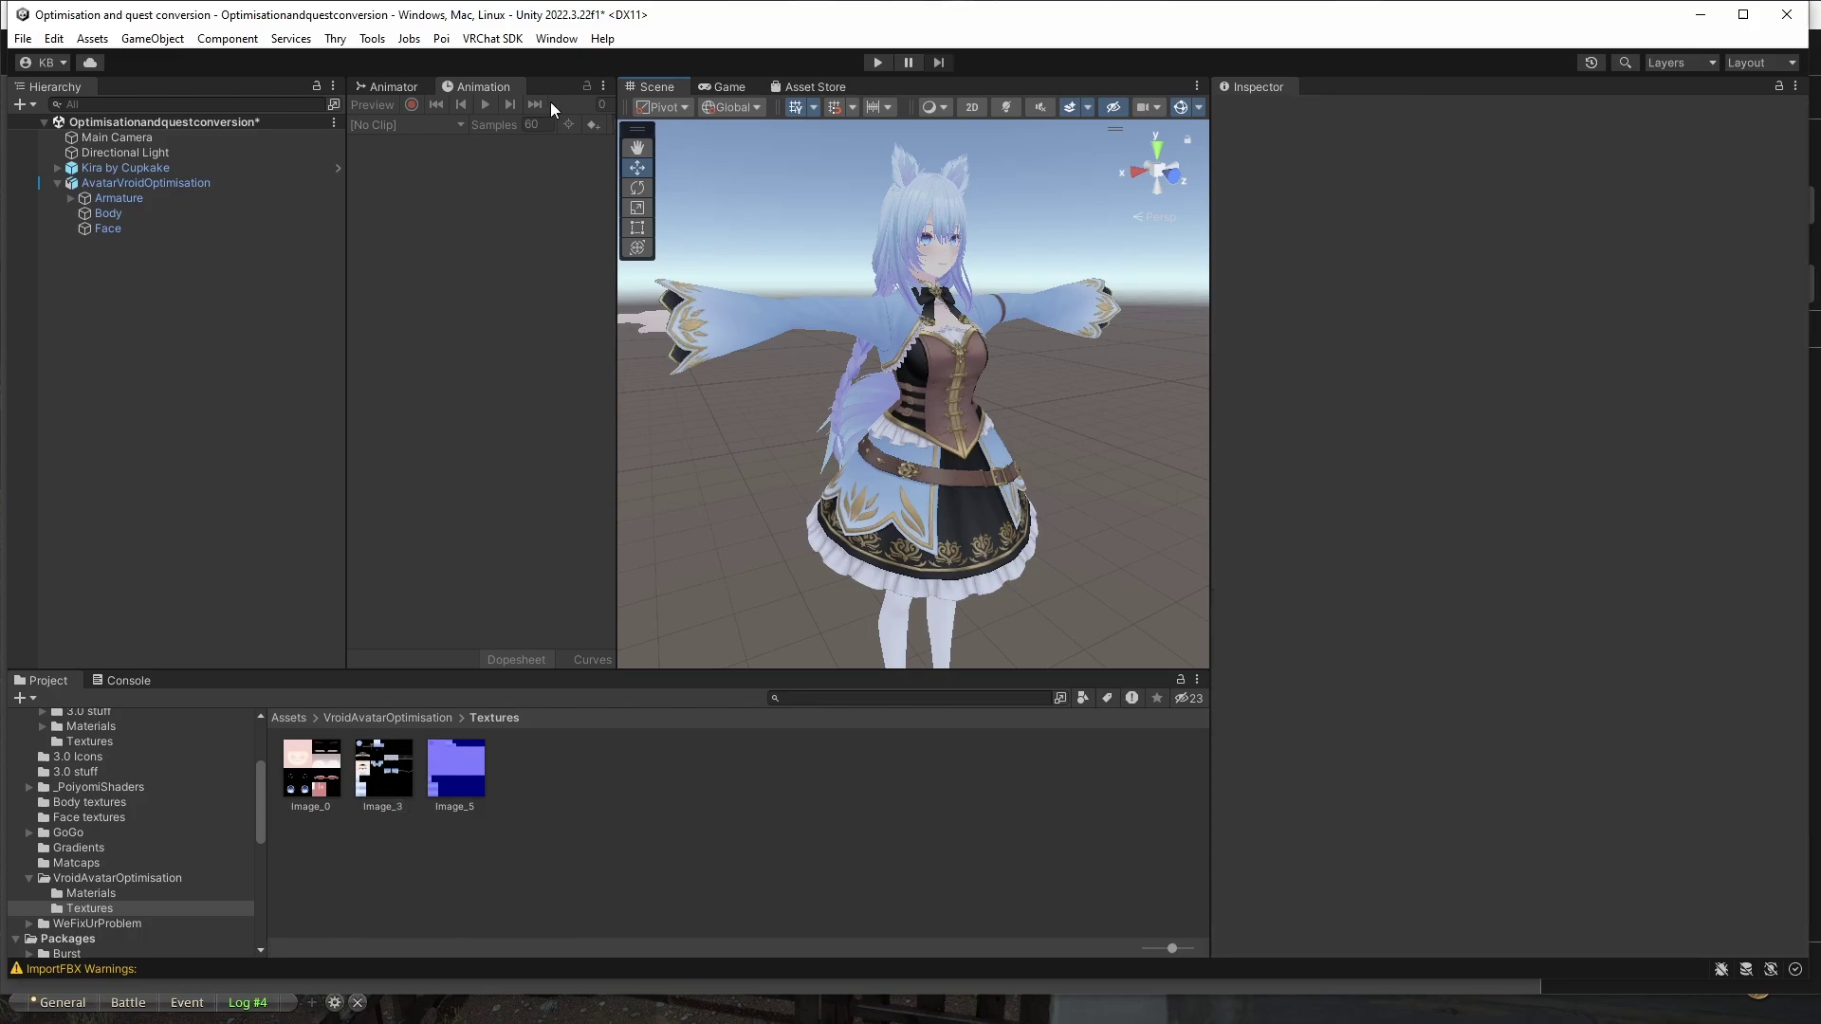
pyautogui.click(379, 40)
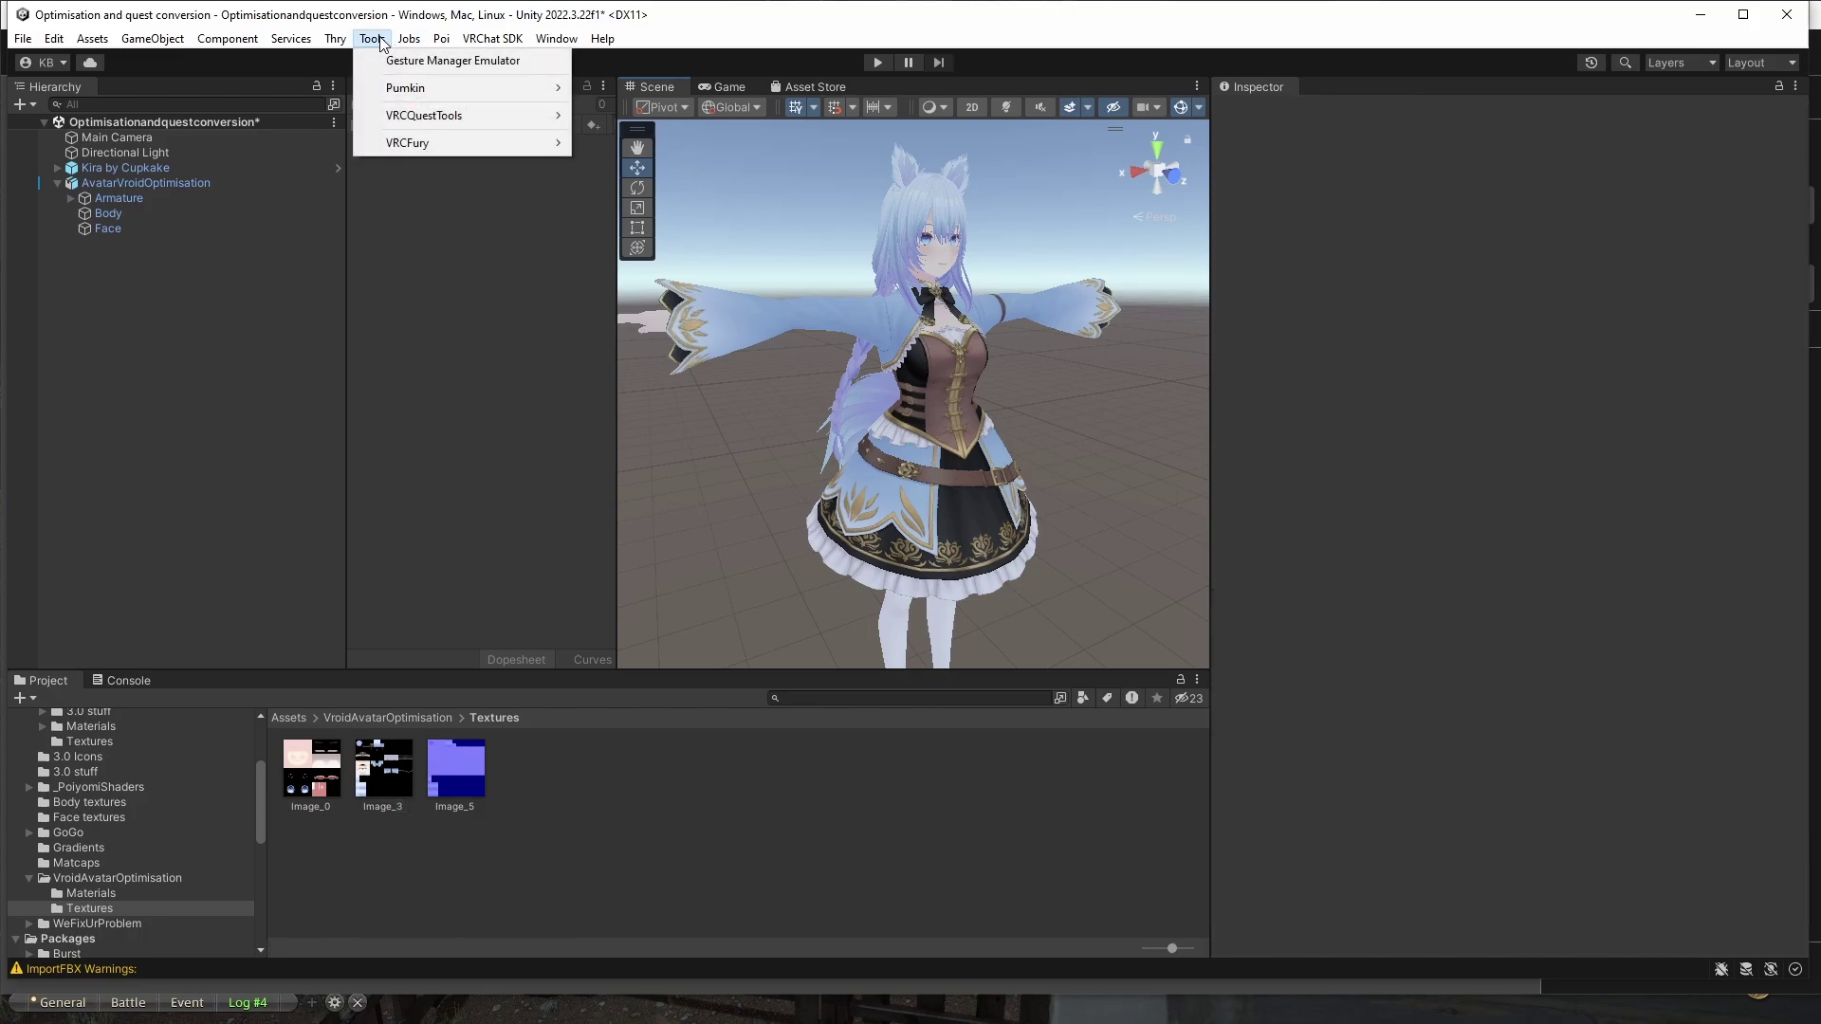
pyautogui.click(467, 62)
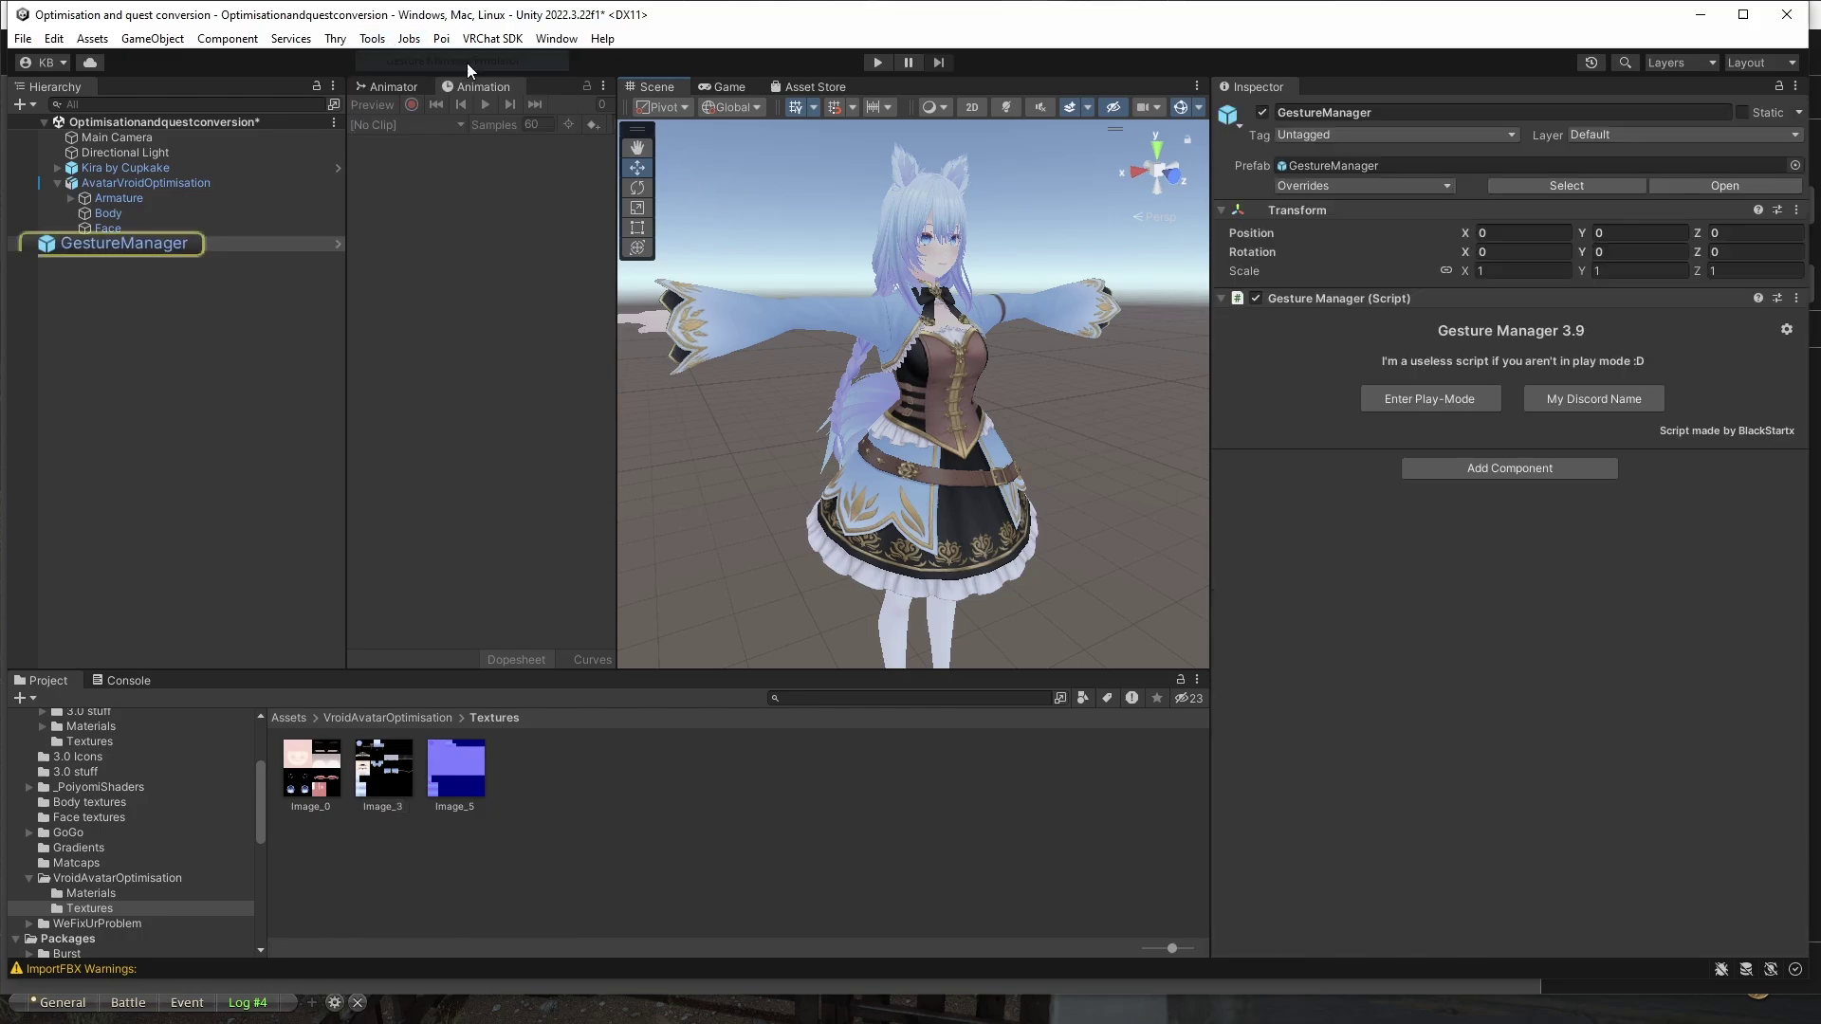
pyautogui.click(877, 61)
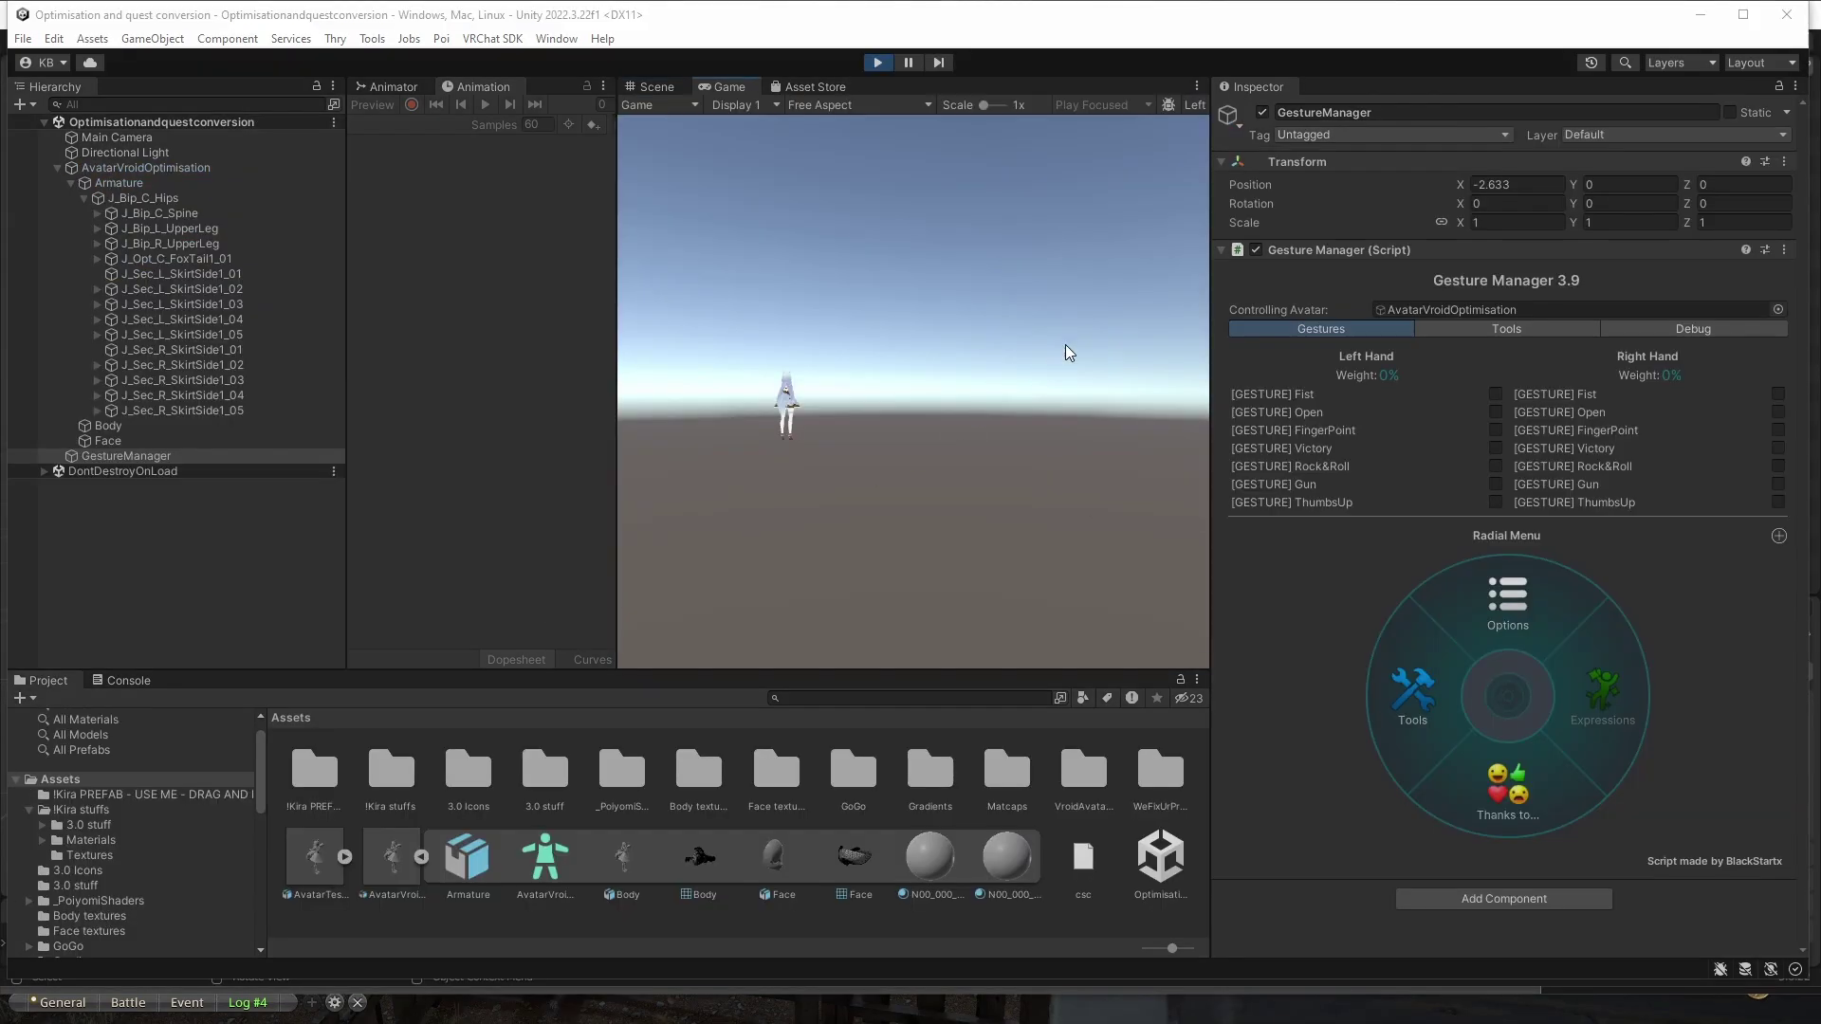
pyautogui.click(652, 87)
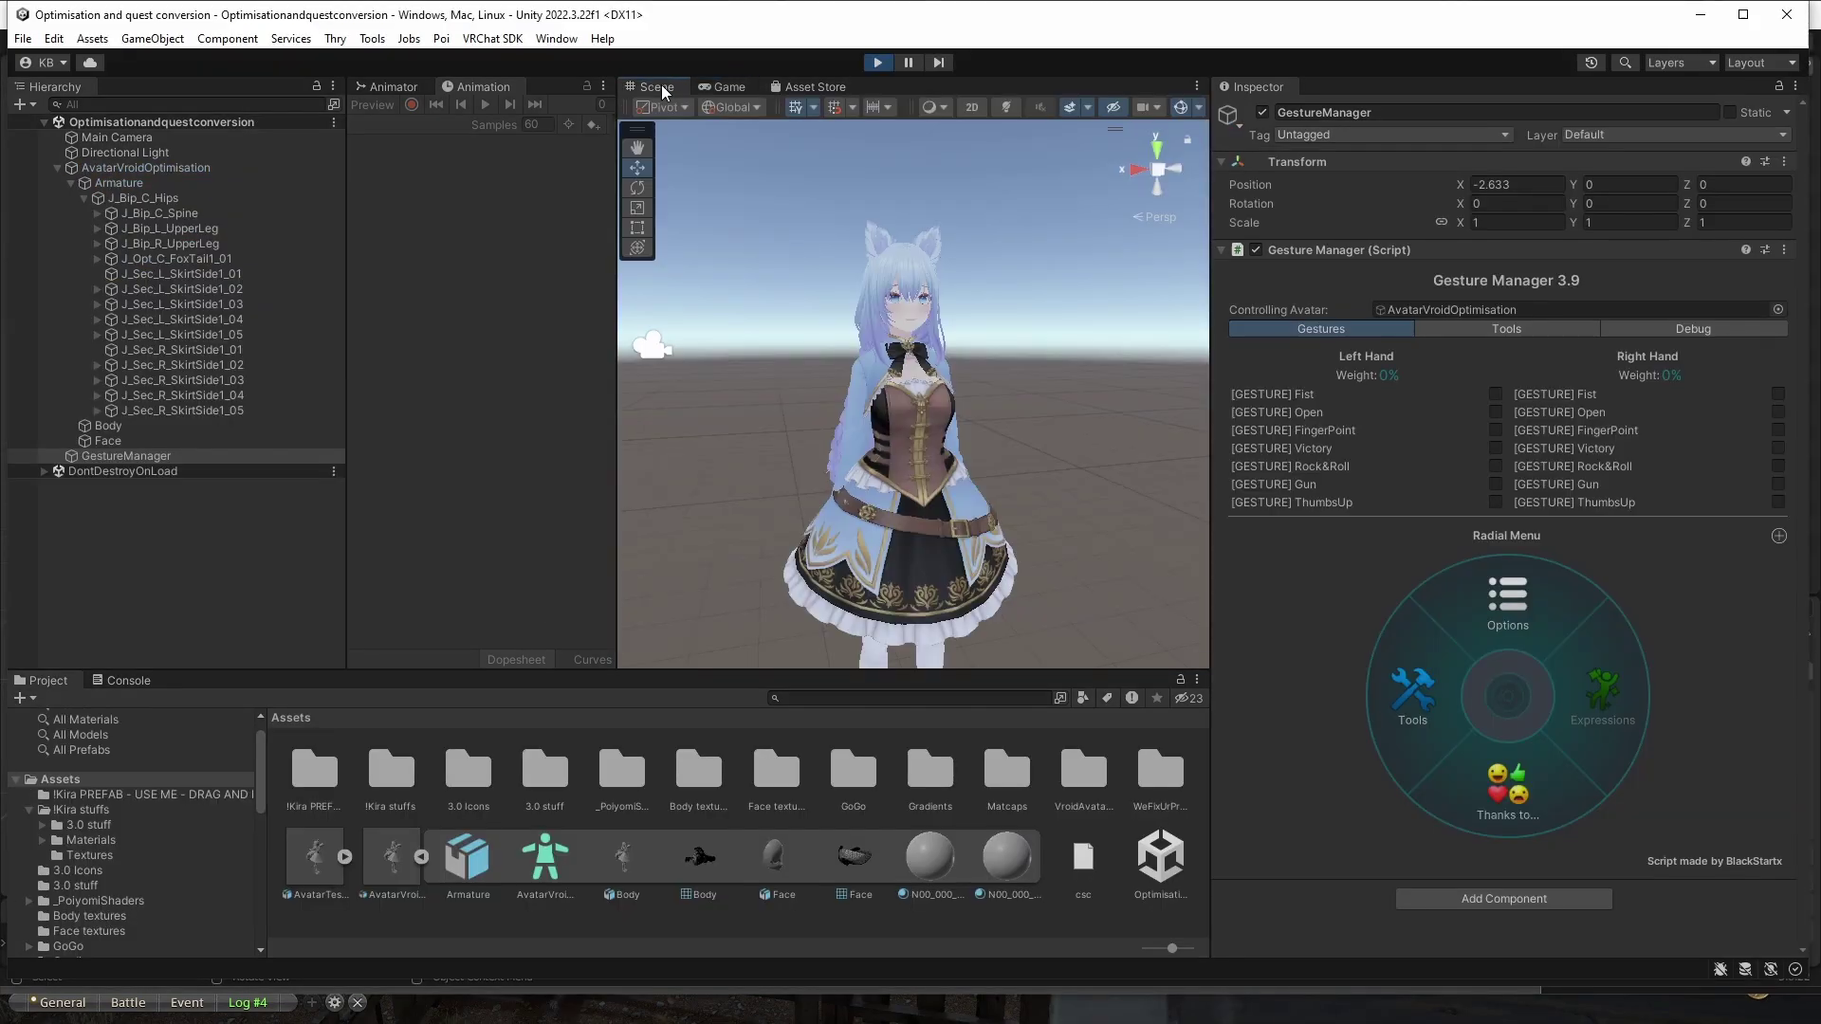
pyautogui.moveTo(1028, 330); pyautogui.dragTo(1019, 359, button='middle')
pyautogui.moveTo(996, 430)
pyautogui.mouseDown(button='middle')
pyautogui.moveTo(1004, 317)
pyautogui.moveTo(1000, 439)
pyautogui.mouseUp(button='middle')
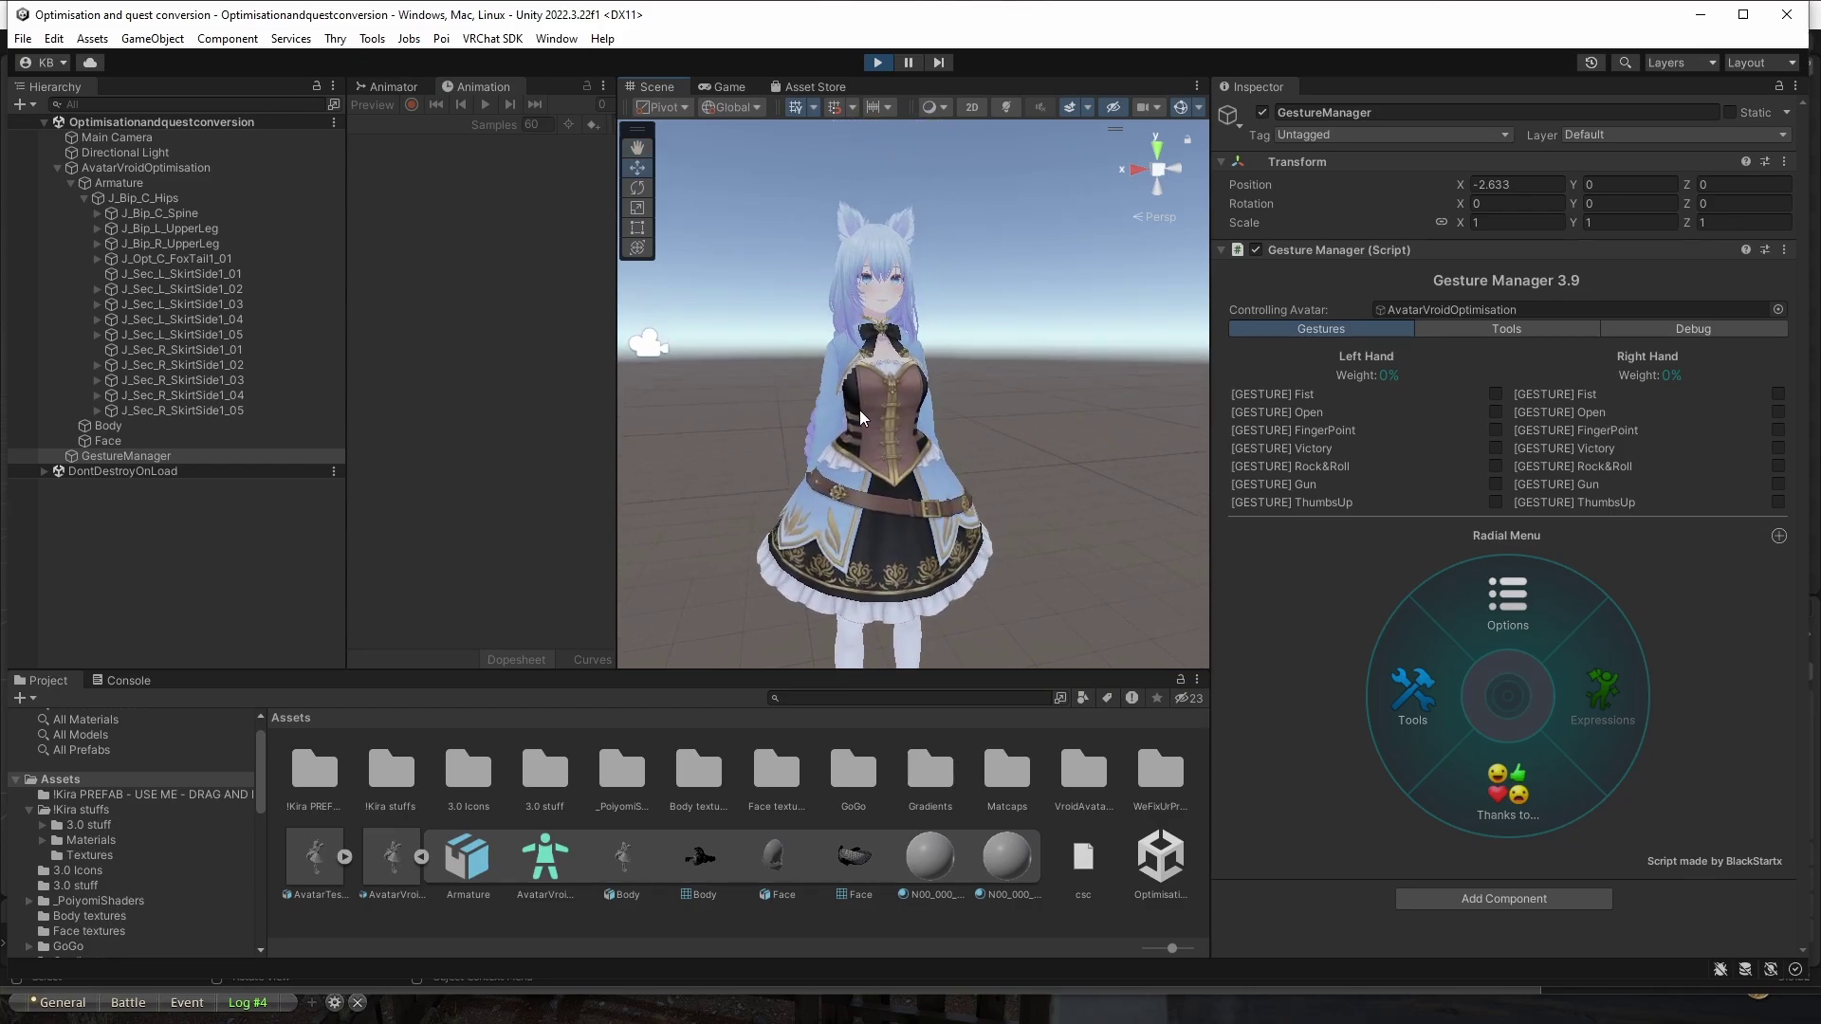
# Set the Upright parameter to 0.4 in the Gesture Manager's avatar debug parameters.
pyautogui.click(128, 457)
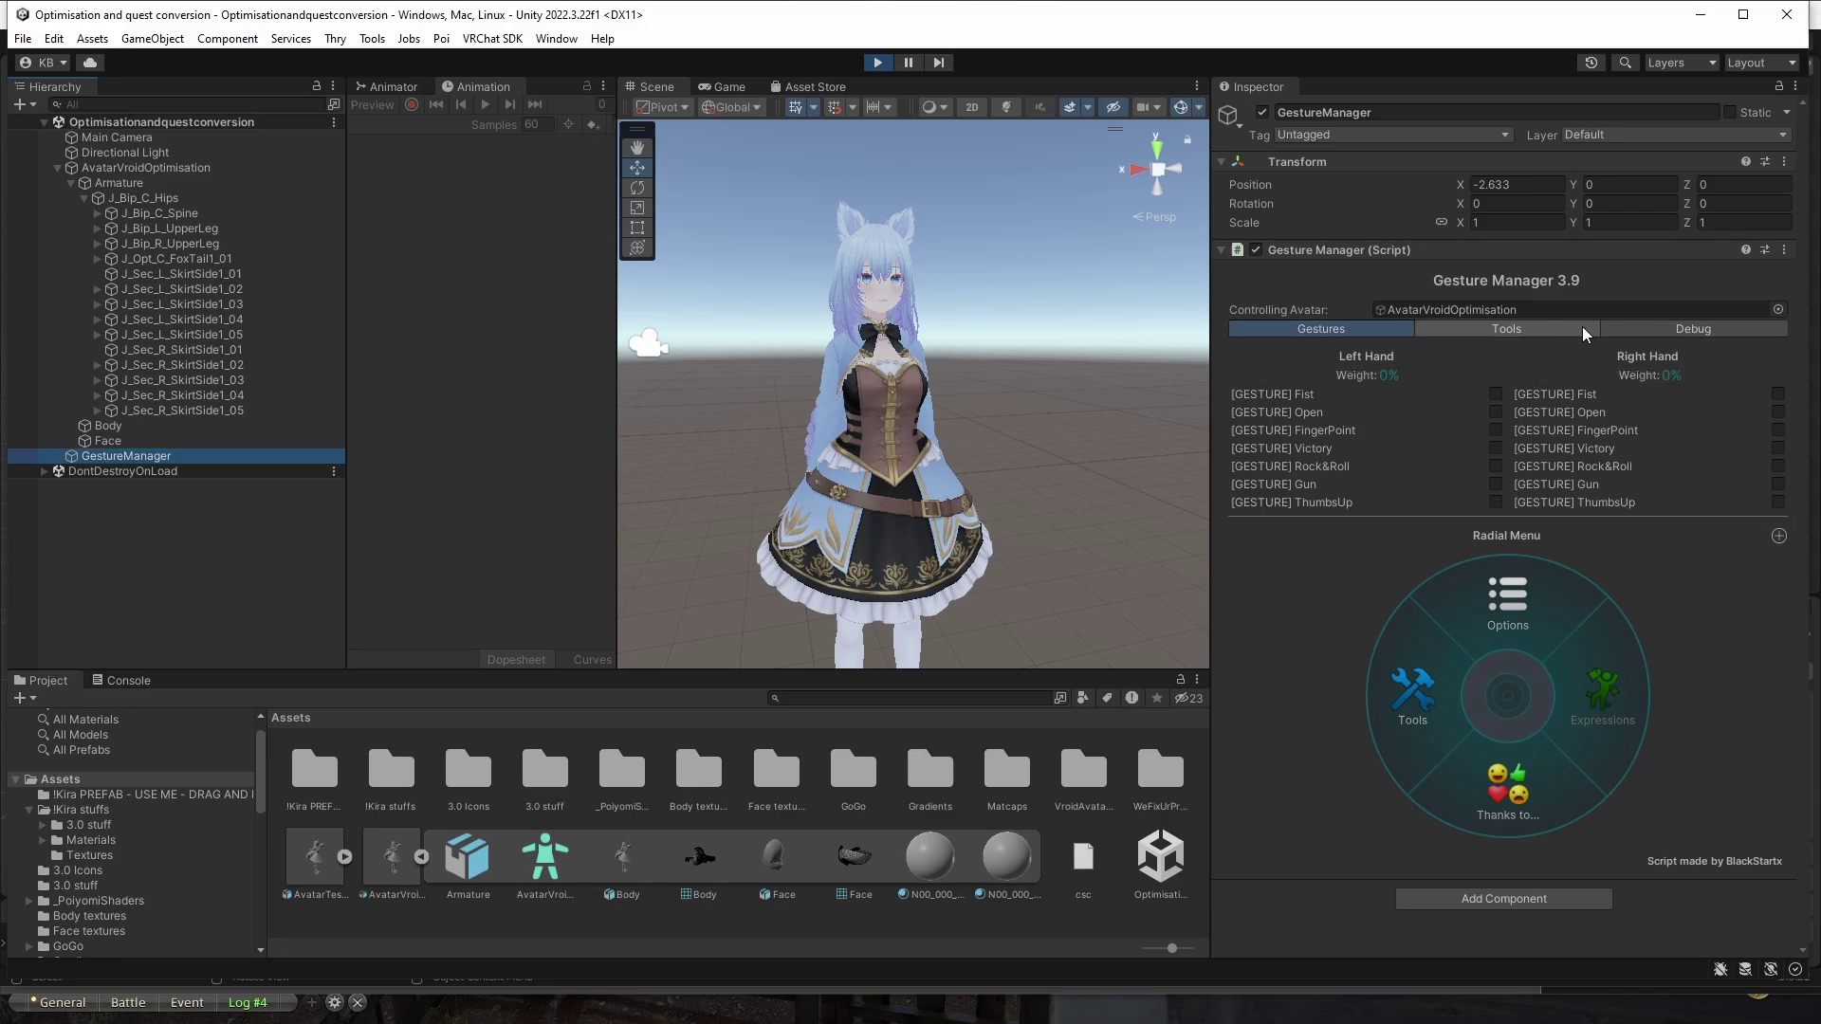
pyautogui.click(1687, 327)
pyautogui.scroll(-3, 1527, 732)
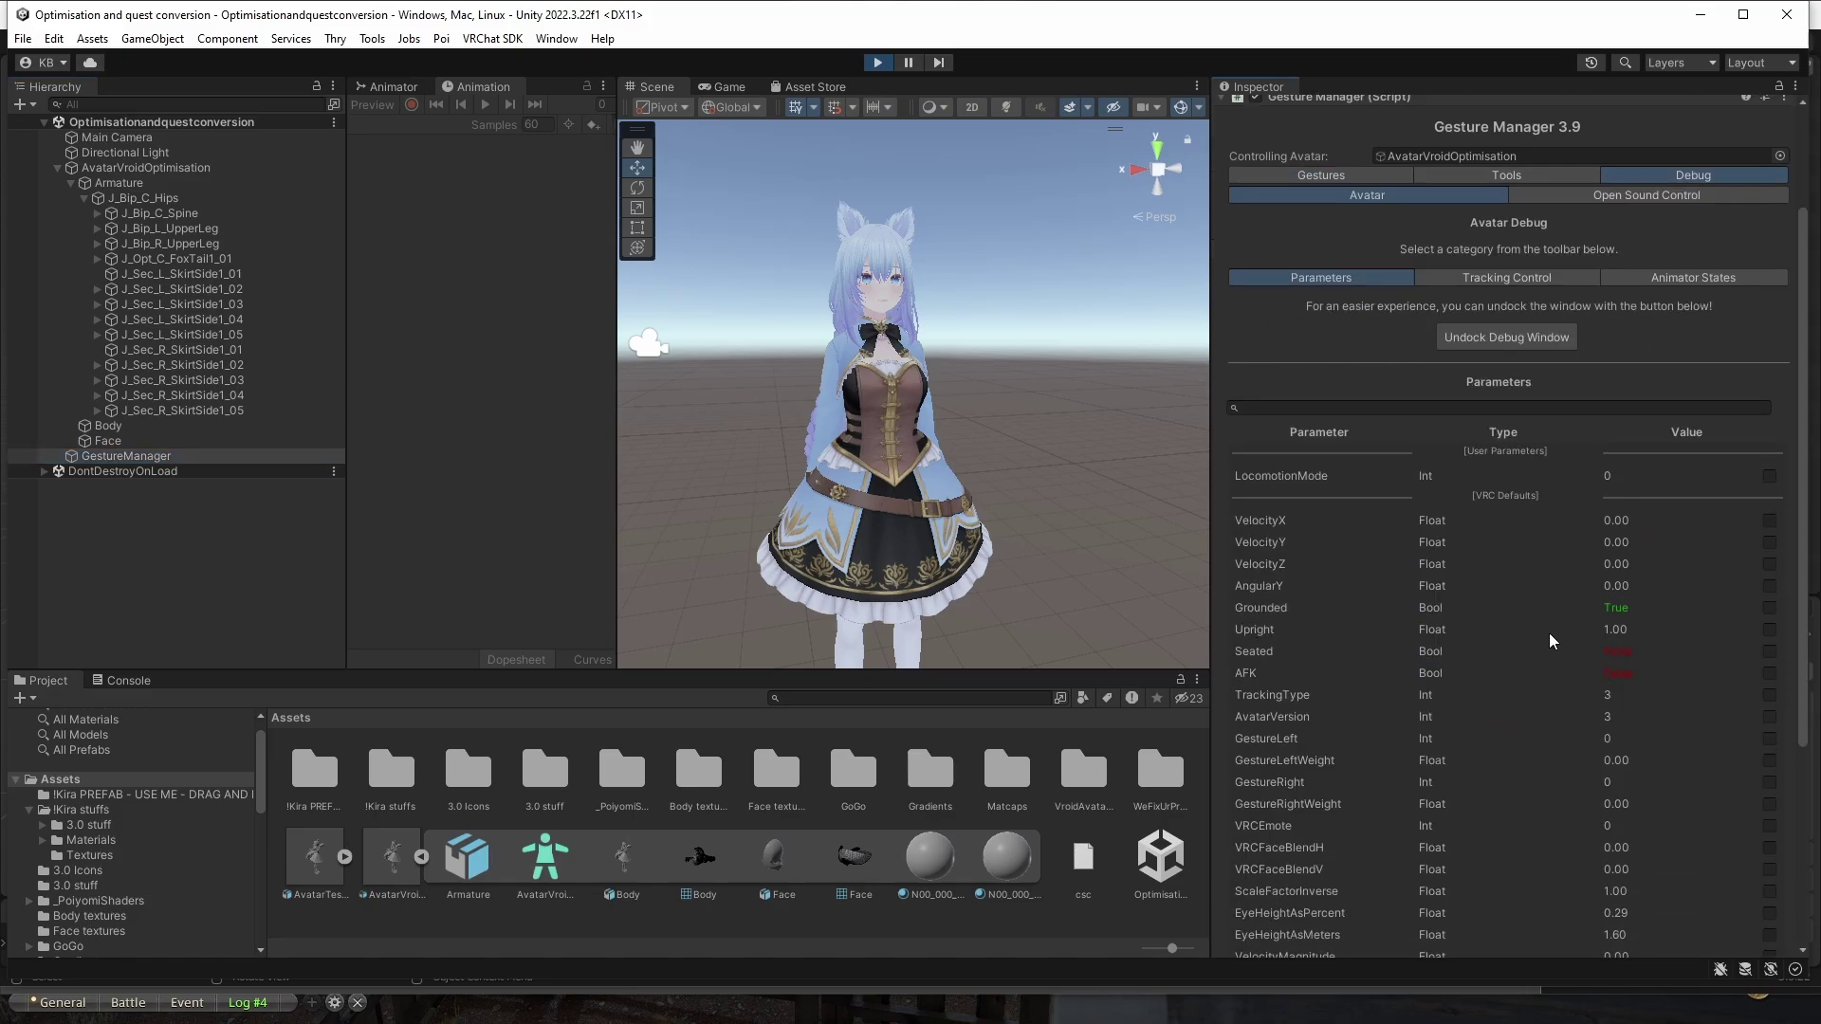
pyautogui.click(1773, 631)
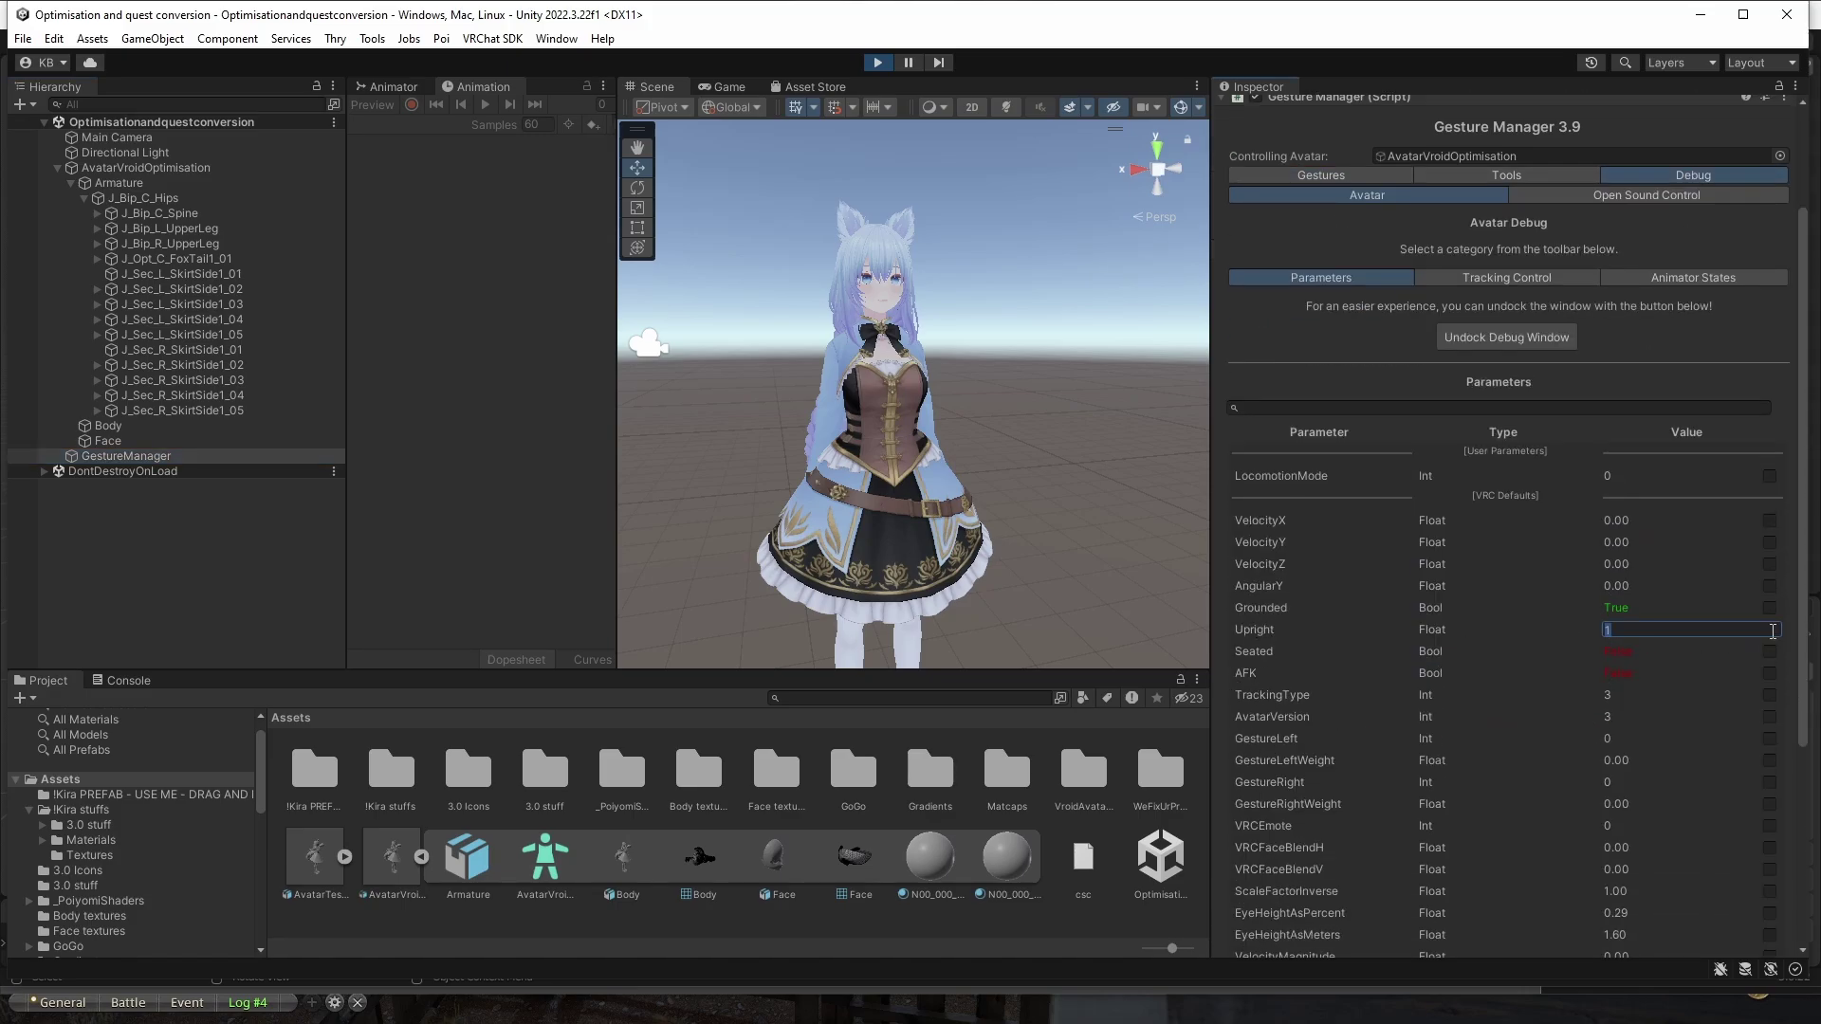
pyautogui.write('0.4')
pyautogui.press('Return')
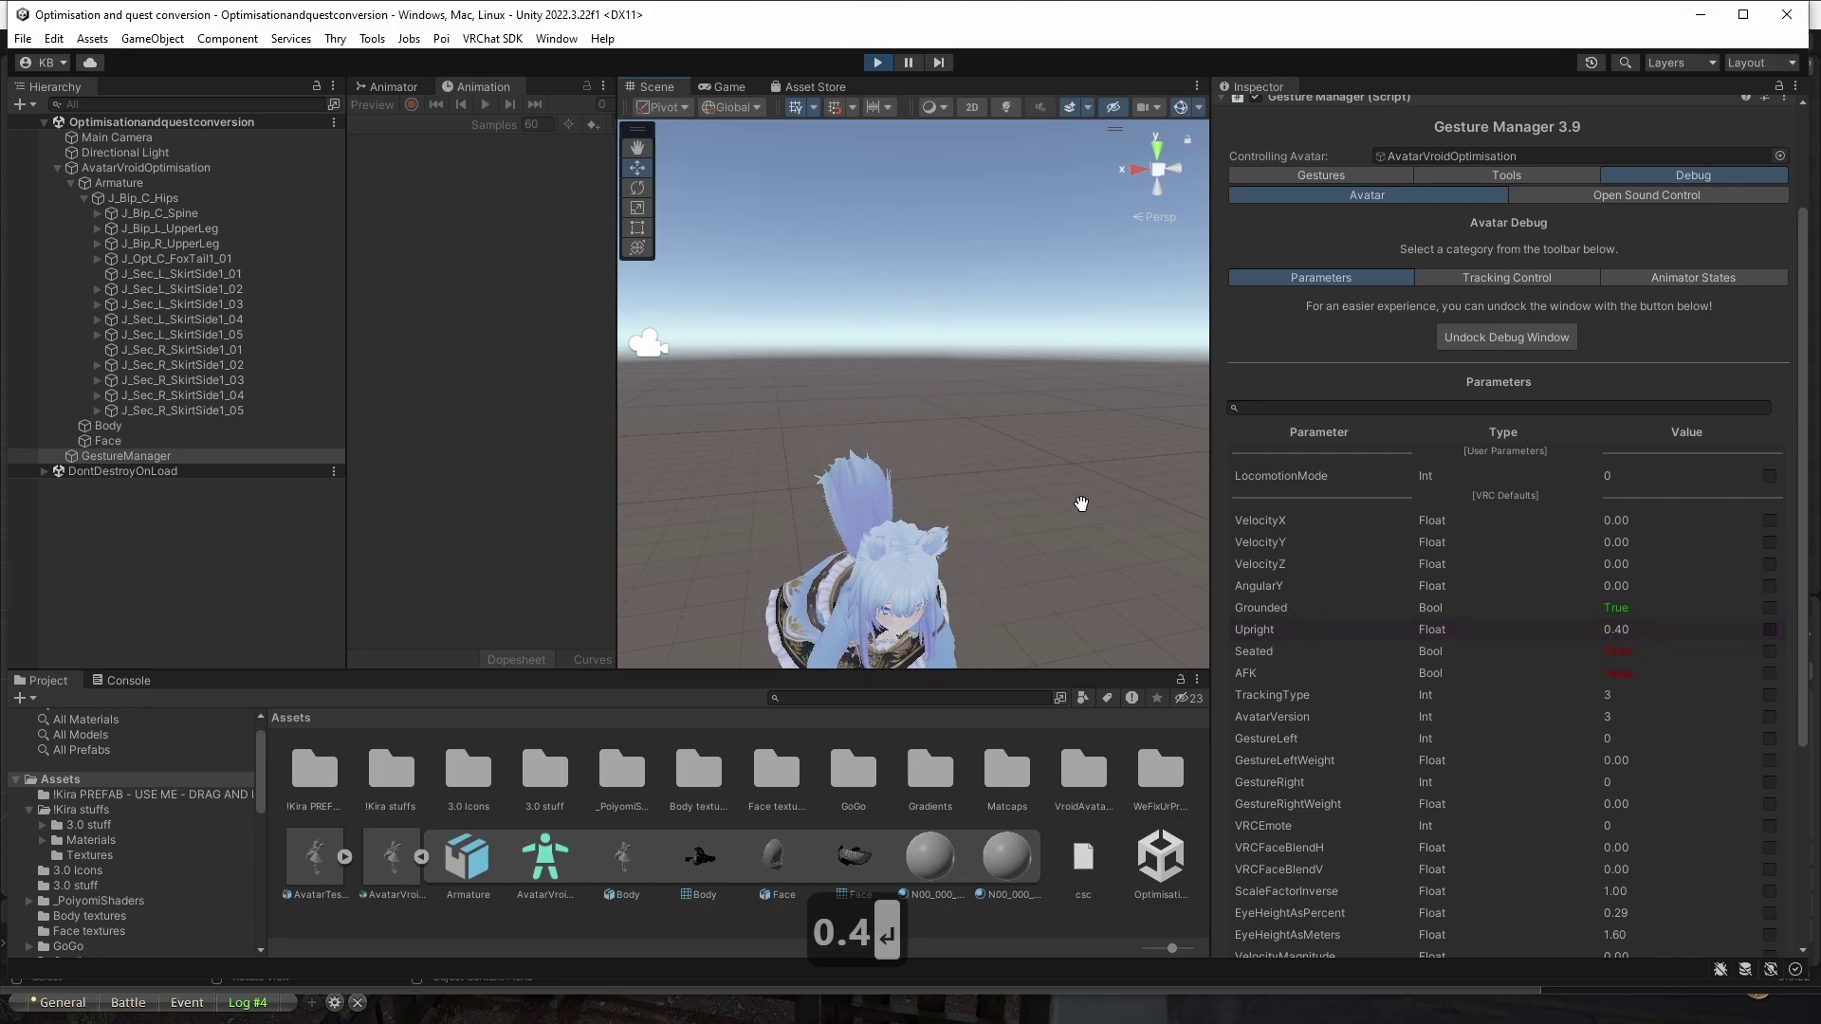
# Examine the avatar's crouched pose from several angles and exit play mode.
pyautogui.moveTo(1082, 504); pyautogui.dragTo(1053, 396, button='middle')
pyautogui.moveTo(956, 398); pyautogui.dragTo(1176, 398, button='right')
pyautogui.moveTo(797, 392); pyautogui.dragTo(1072, 384, button='middle')
pyautogui.moveTo(992, 381); pyautogui.dragTo(1051, 406, button='right')
pyautogui.moveTo(956, 473); pyautogui.dragTo(974, 576, button='middle')
pyautogui.moveTo(1017, 494); pyautogui.dragTo(868, 507, button='right')
pyautogui.moveTo(1120, 517); pyautogui.dragTo(847, 403, button='middle')
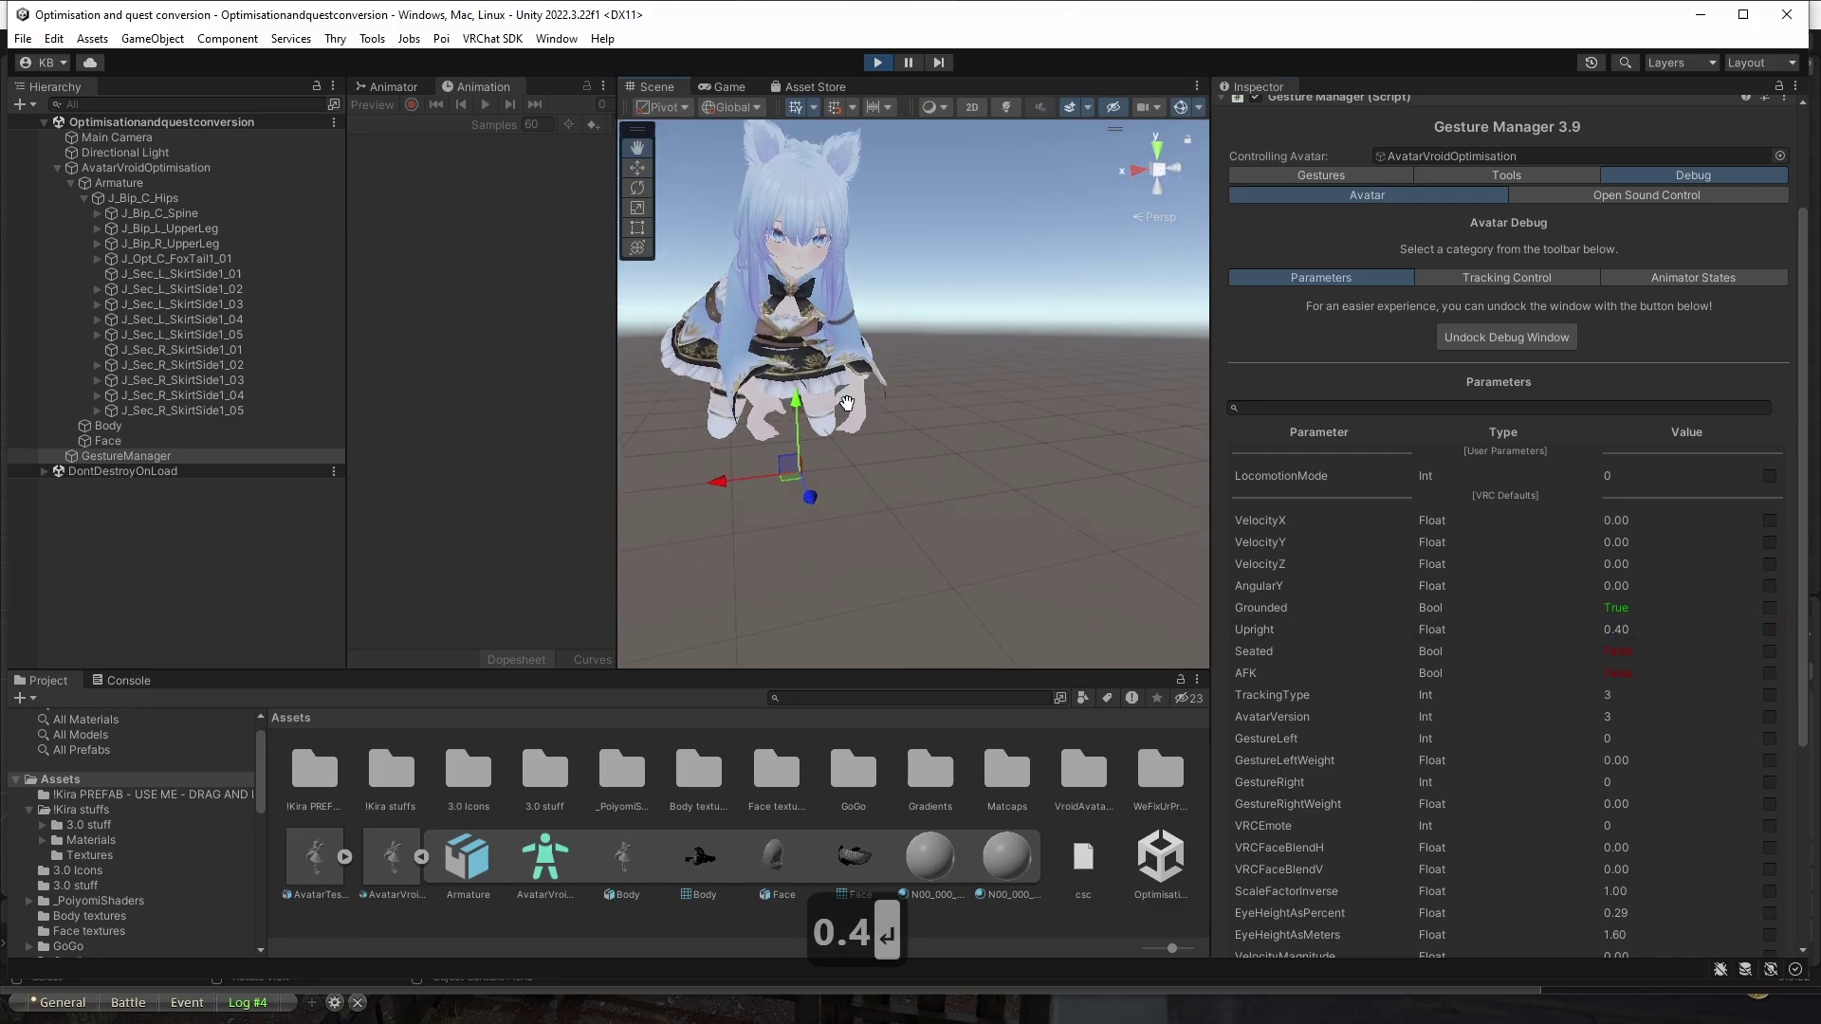
pyautogui.click(877, 62)
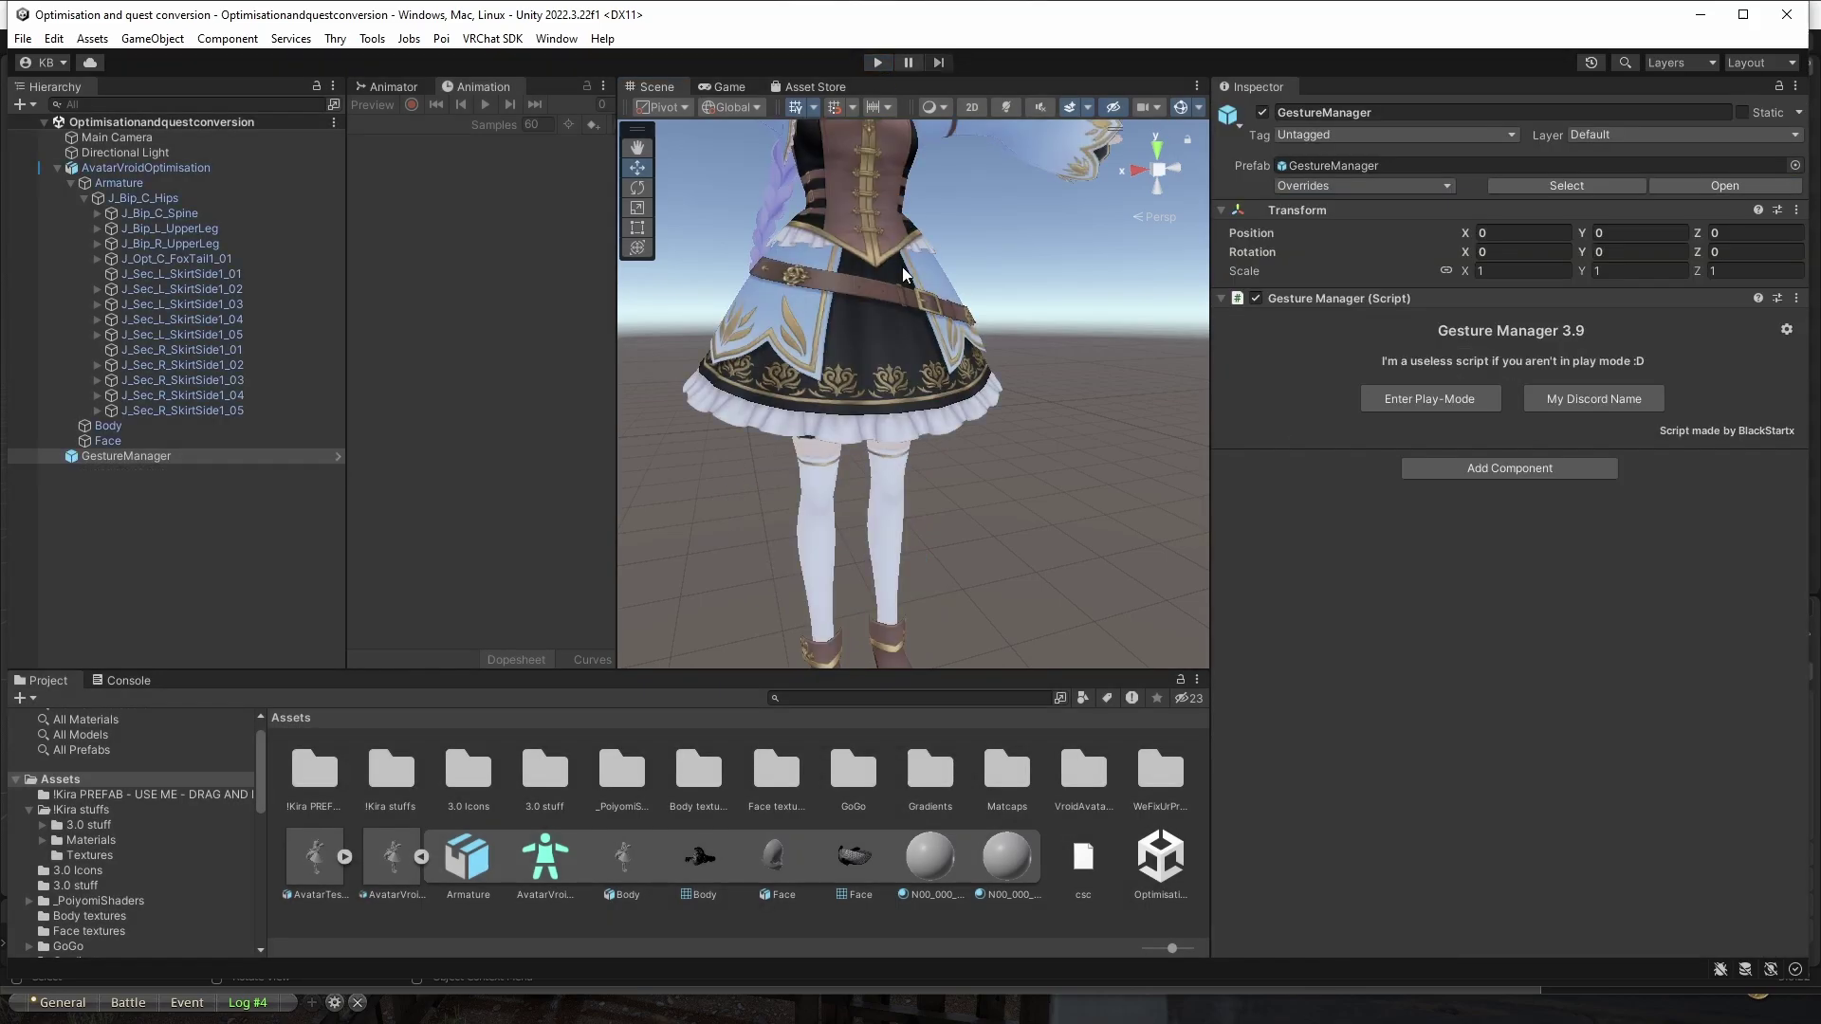
# Reopen the VRChat SDK control panel, expand the alerts and select the bones flagged by the spine hierarchy error.
pyautogui.scroll(-10, 903, 274)
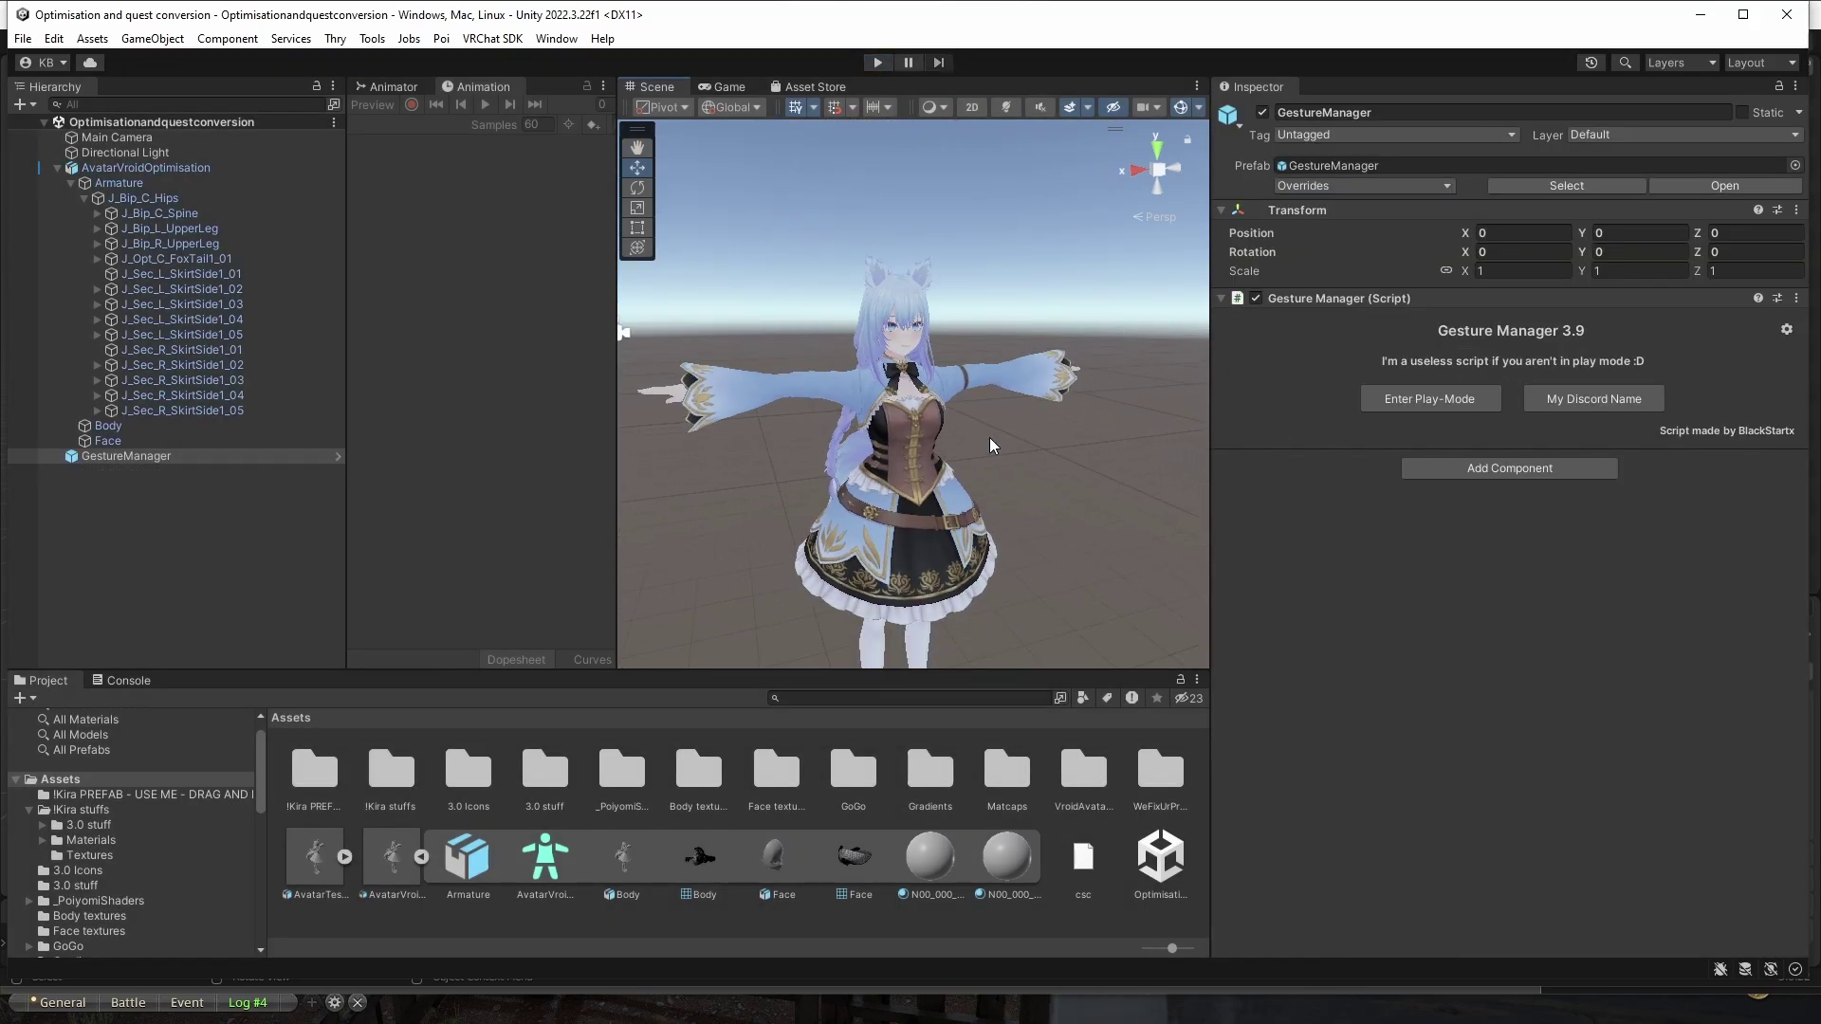
pyautogui.scroll(6, 1003, 427)
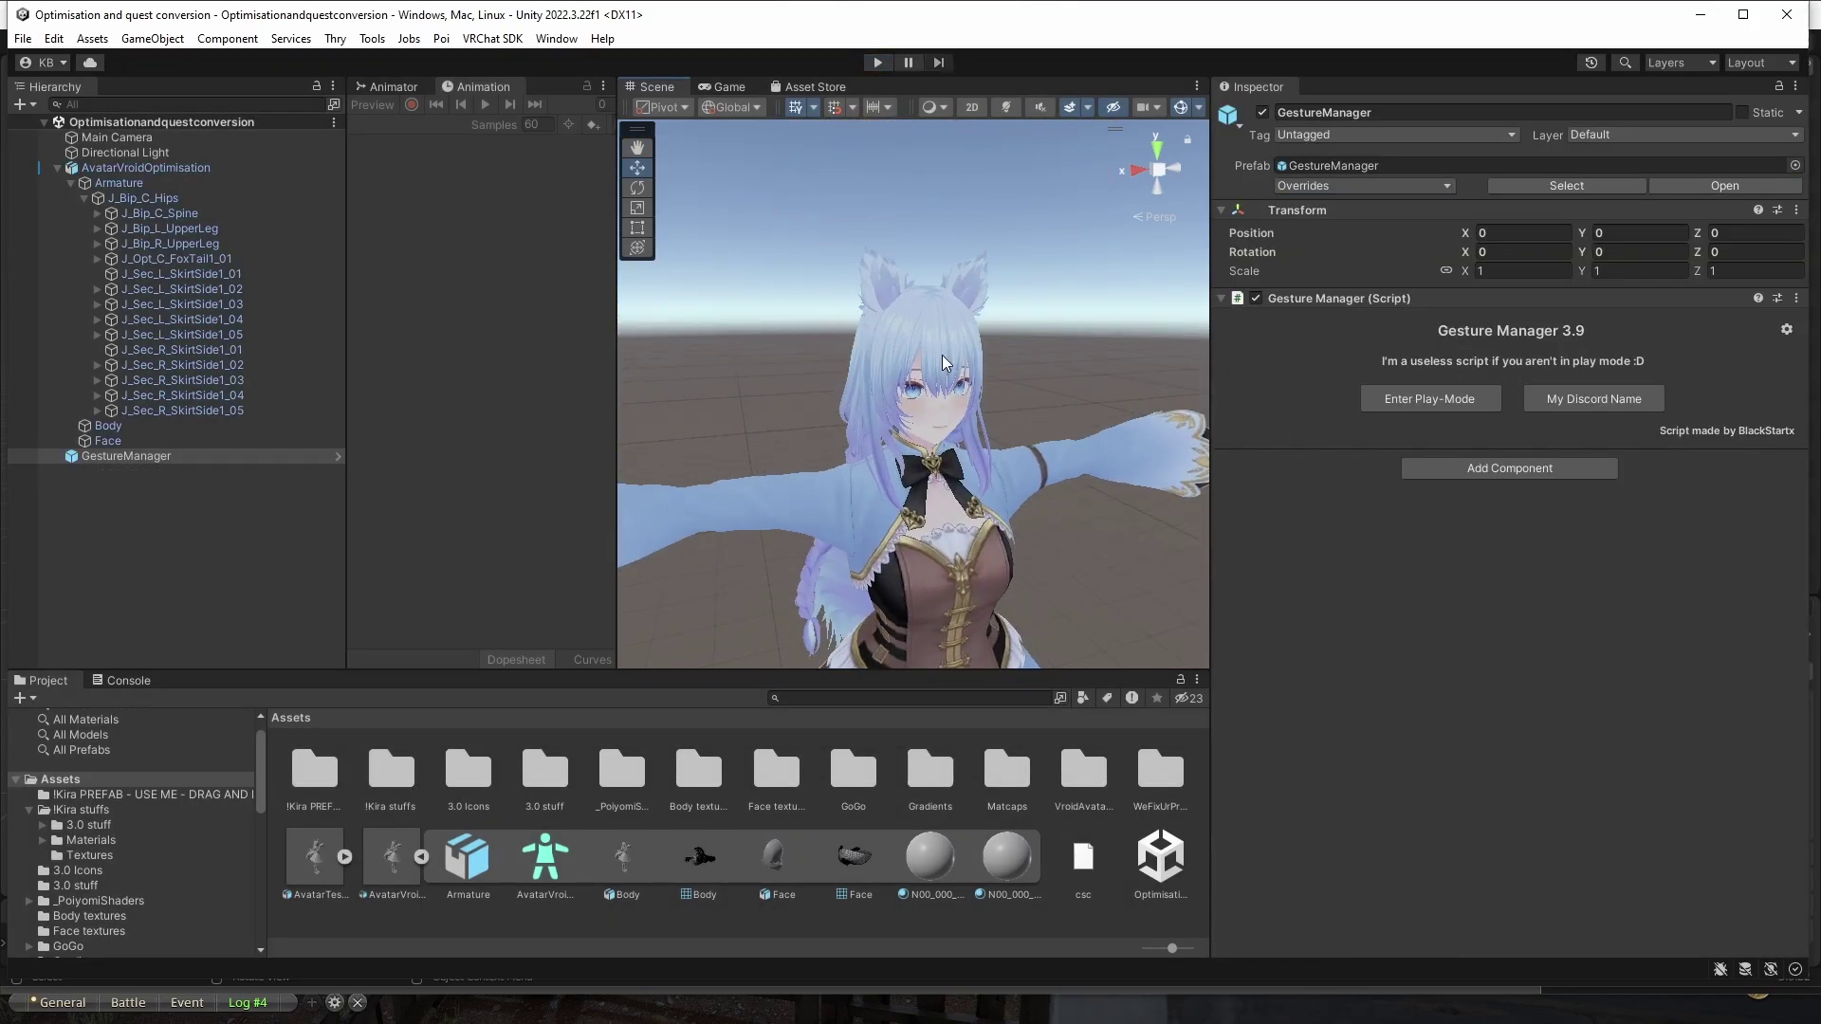
pyautogui.keyDown('alt'); pyautogui.moveTo(851, 439); pyautogui.dragTo(955, 482); pyautogui.keyUp('alt')
pyautogui.moveTo(955, 482)
pyautogui.mouseDown(button='middle')
pyautogui.moveTo(930, 443)
pyautogui.moveTo(948, 463)
pyautogui.mouseUp(button='middle')
pyautogui.click(493, 37)
pyautogui.click(520, 86)
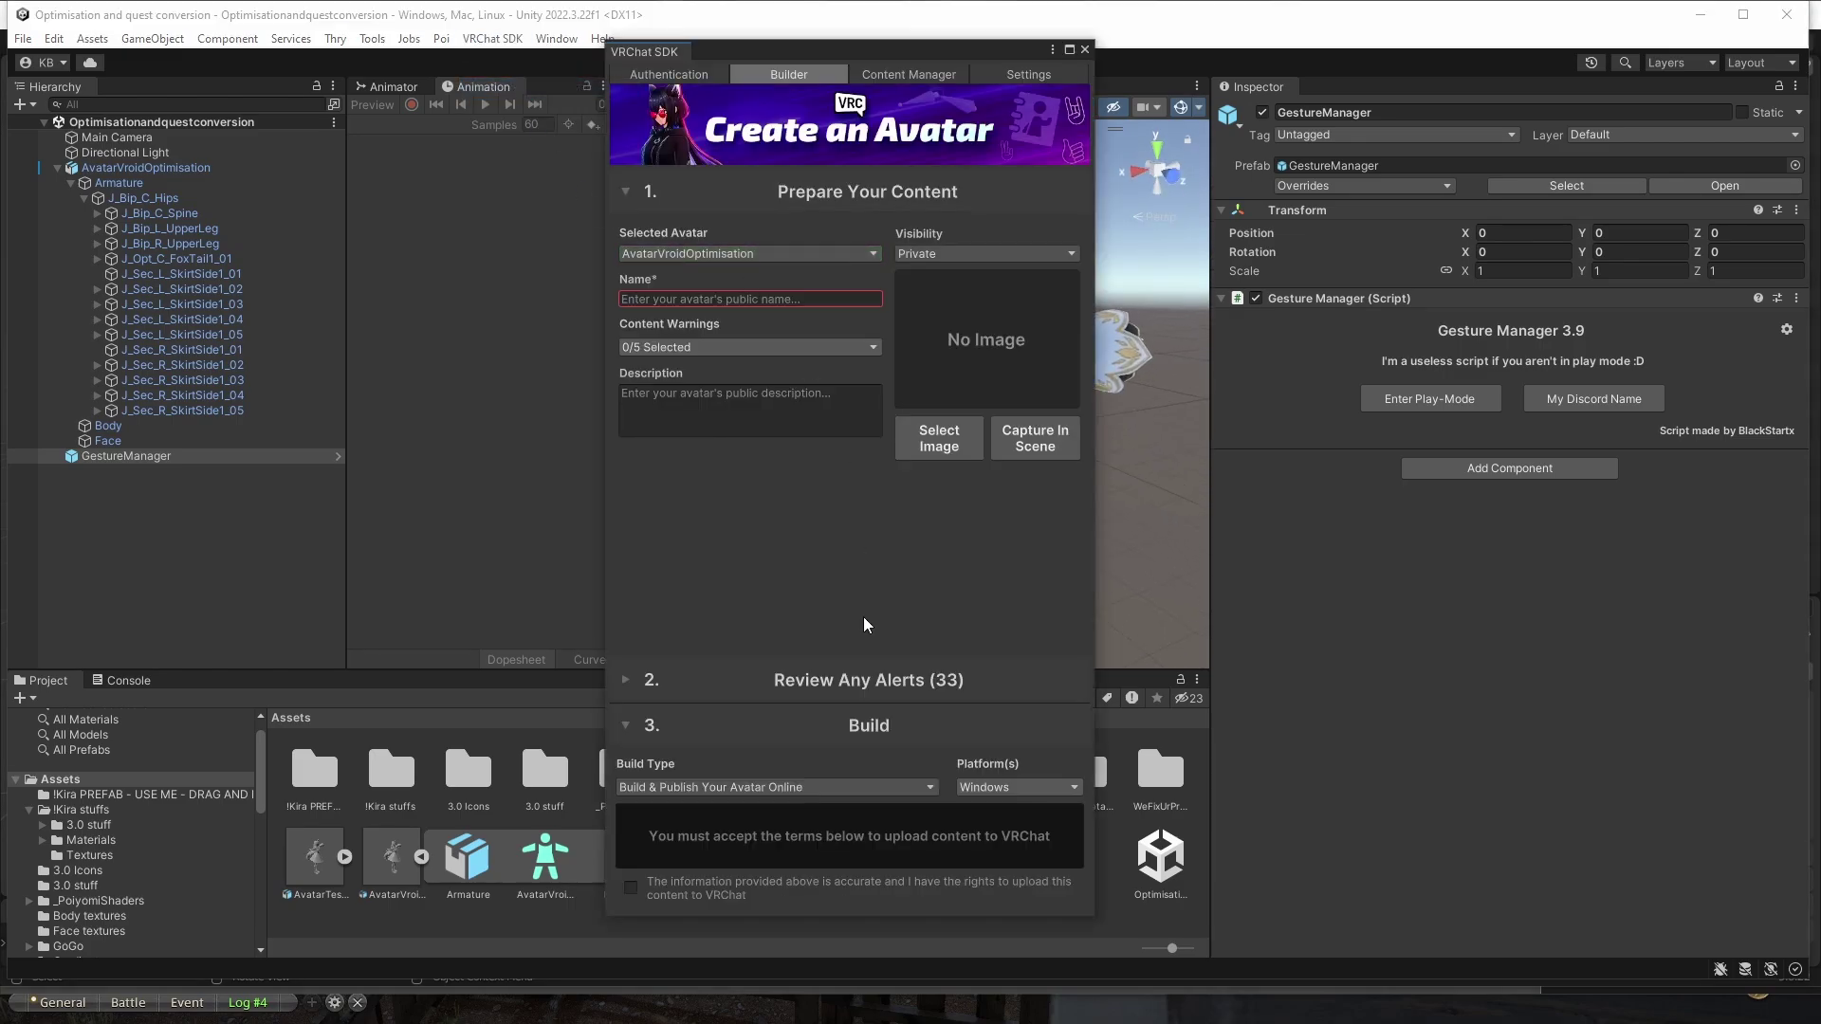
pyautogui.click(623, 678)
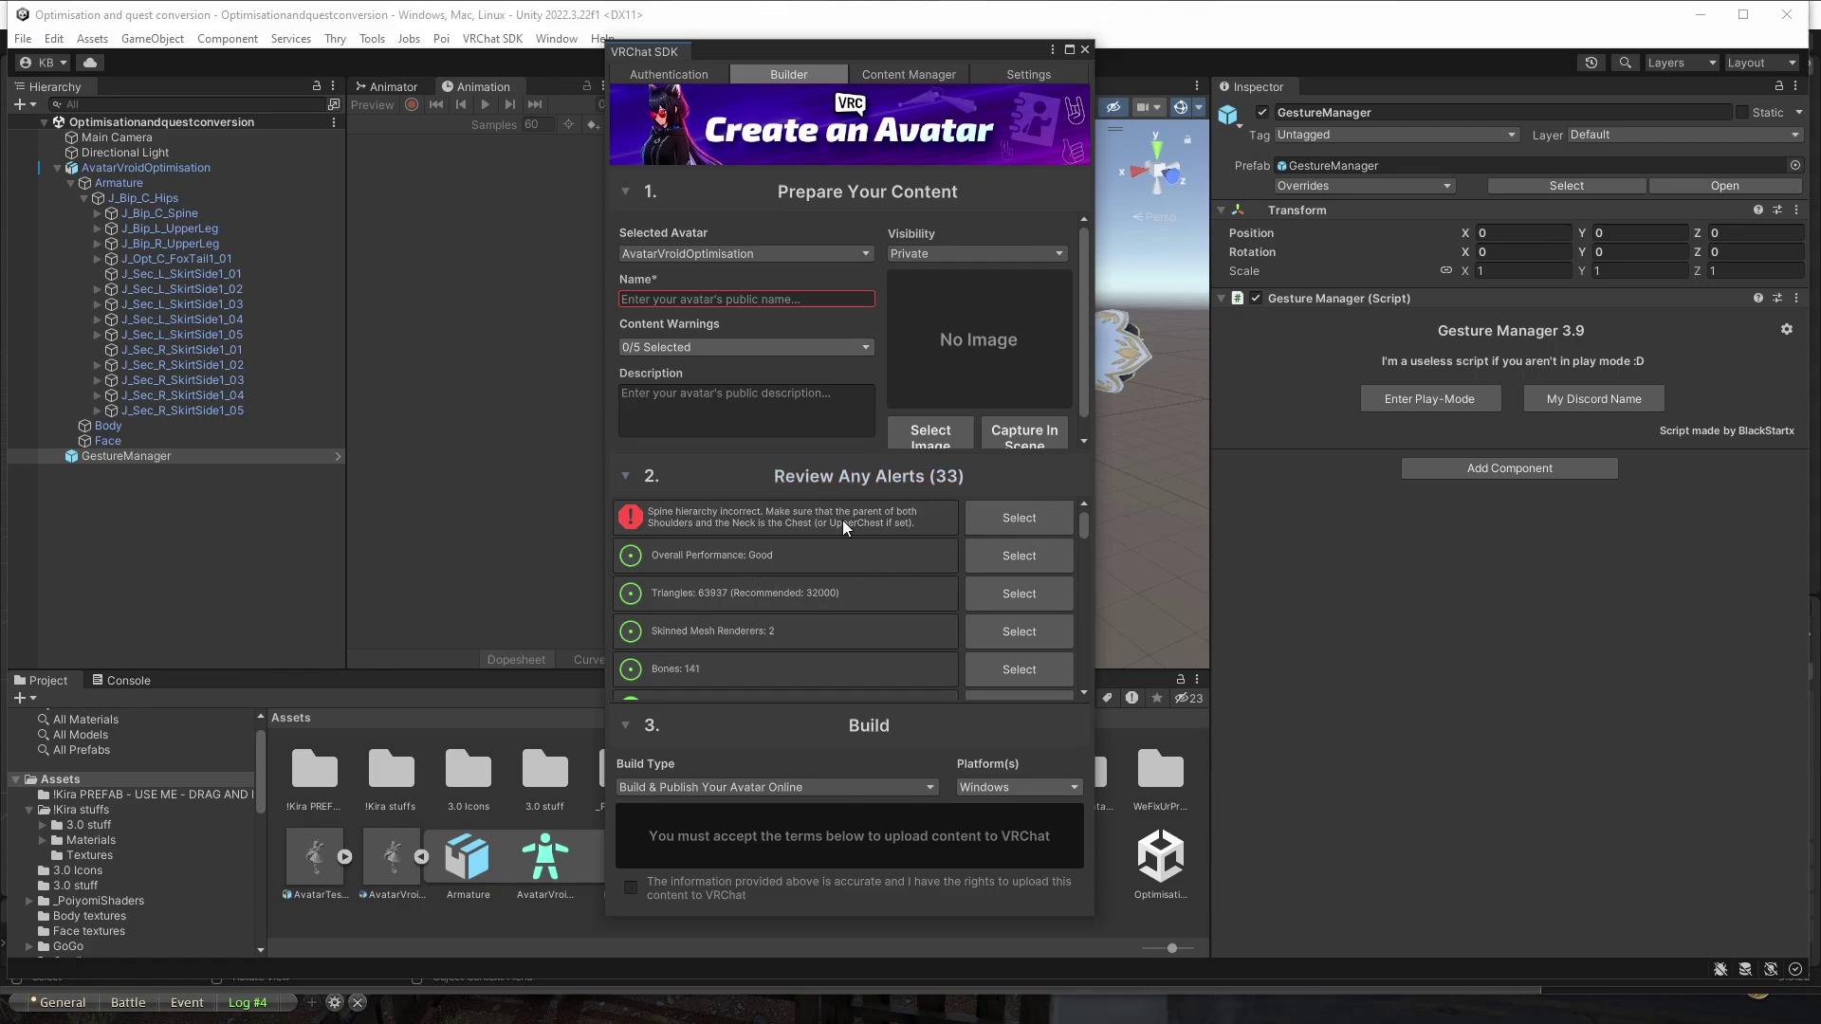
pyautogui.moveTo(879, 49); pyautogui.dragTo(774, 61)
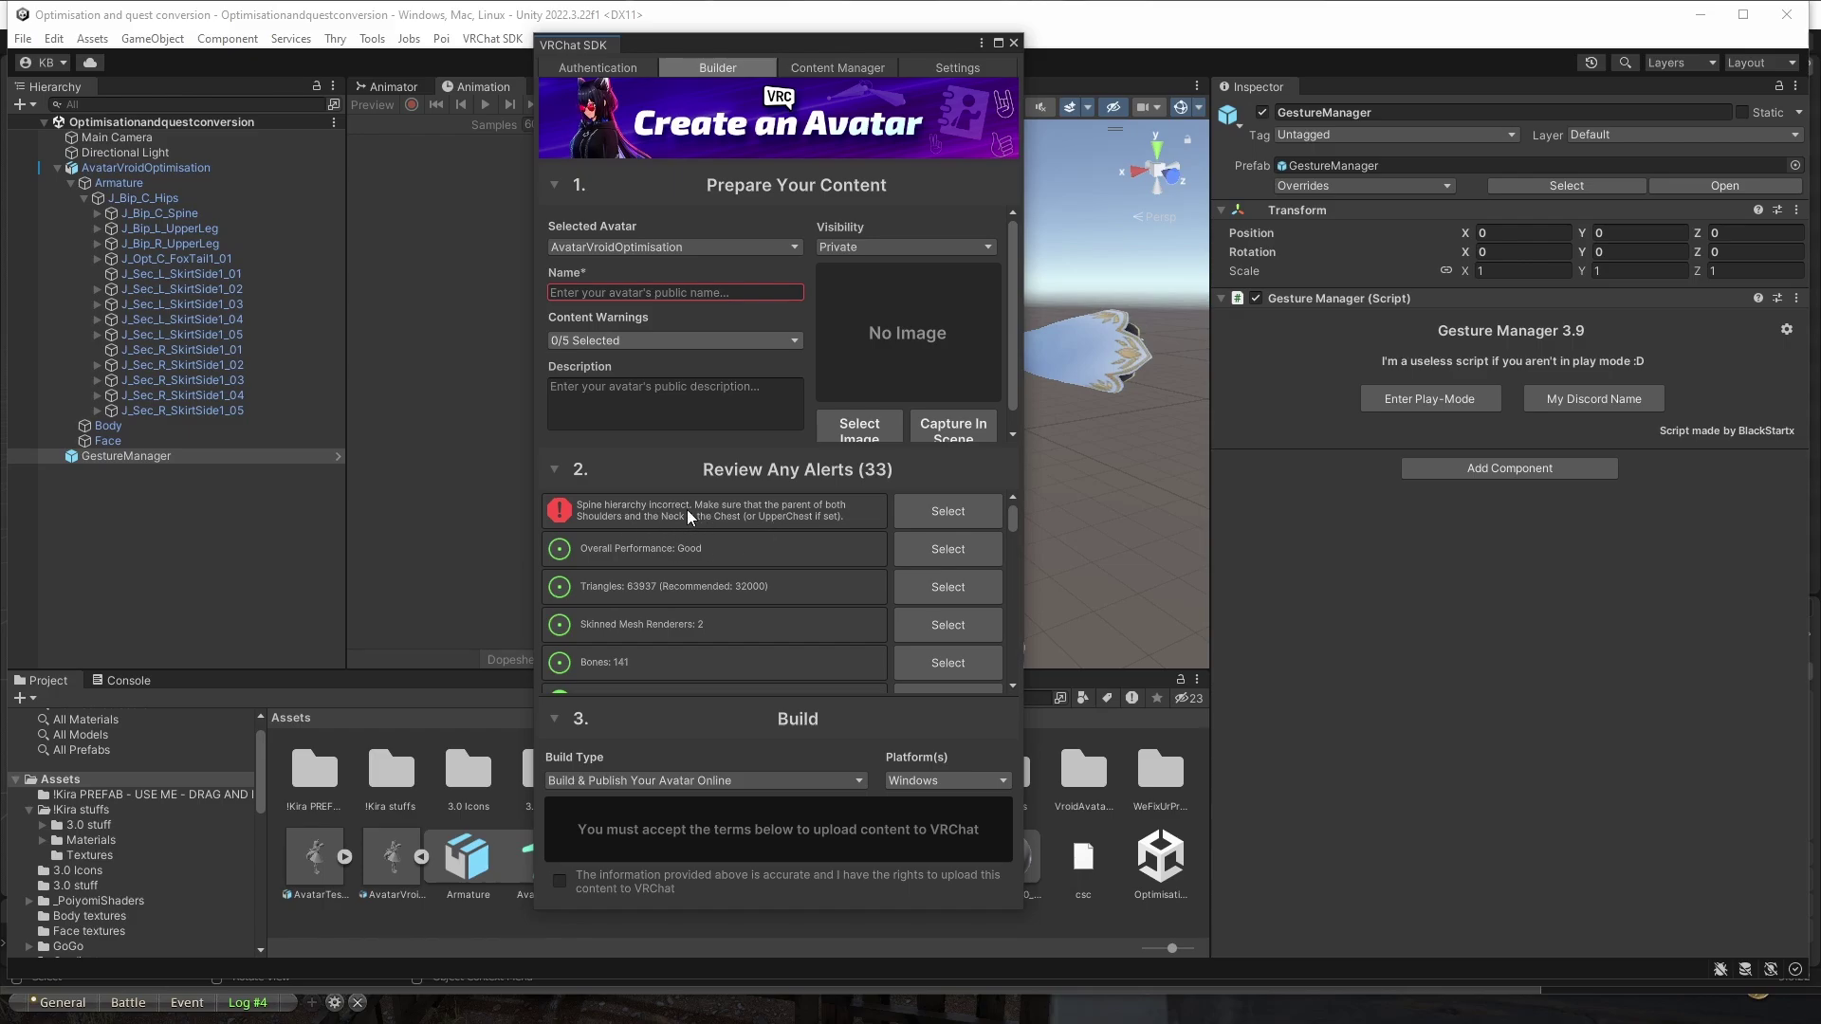
pyautogui.click(934, 513)
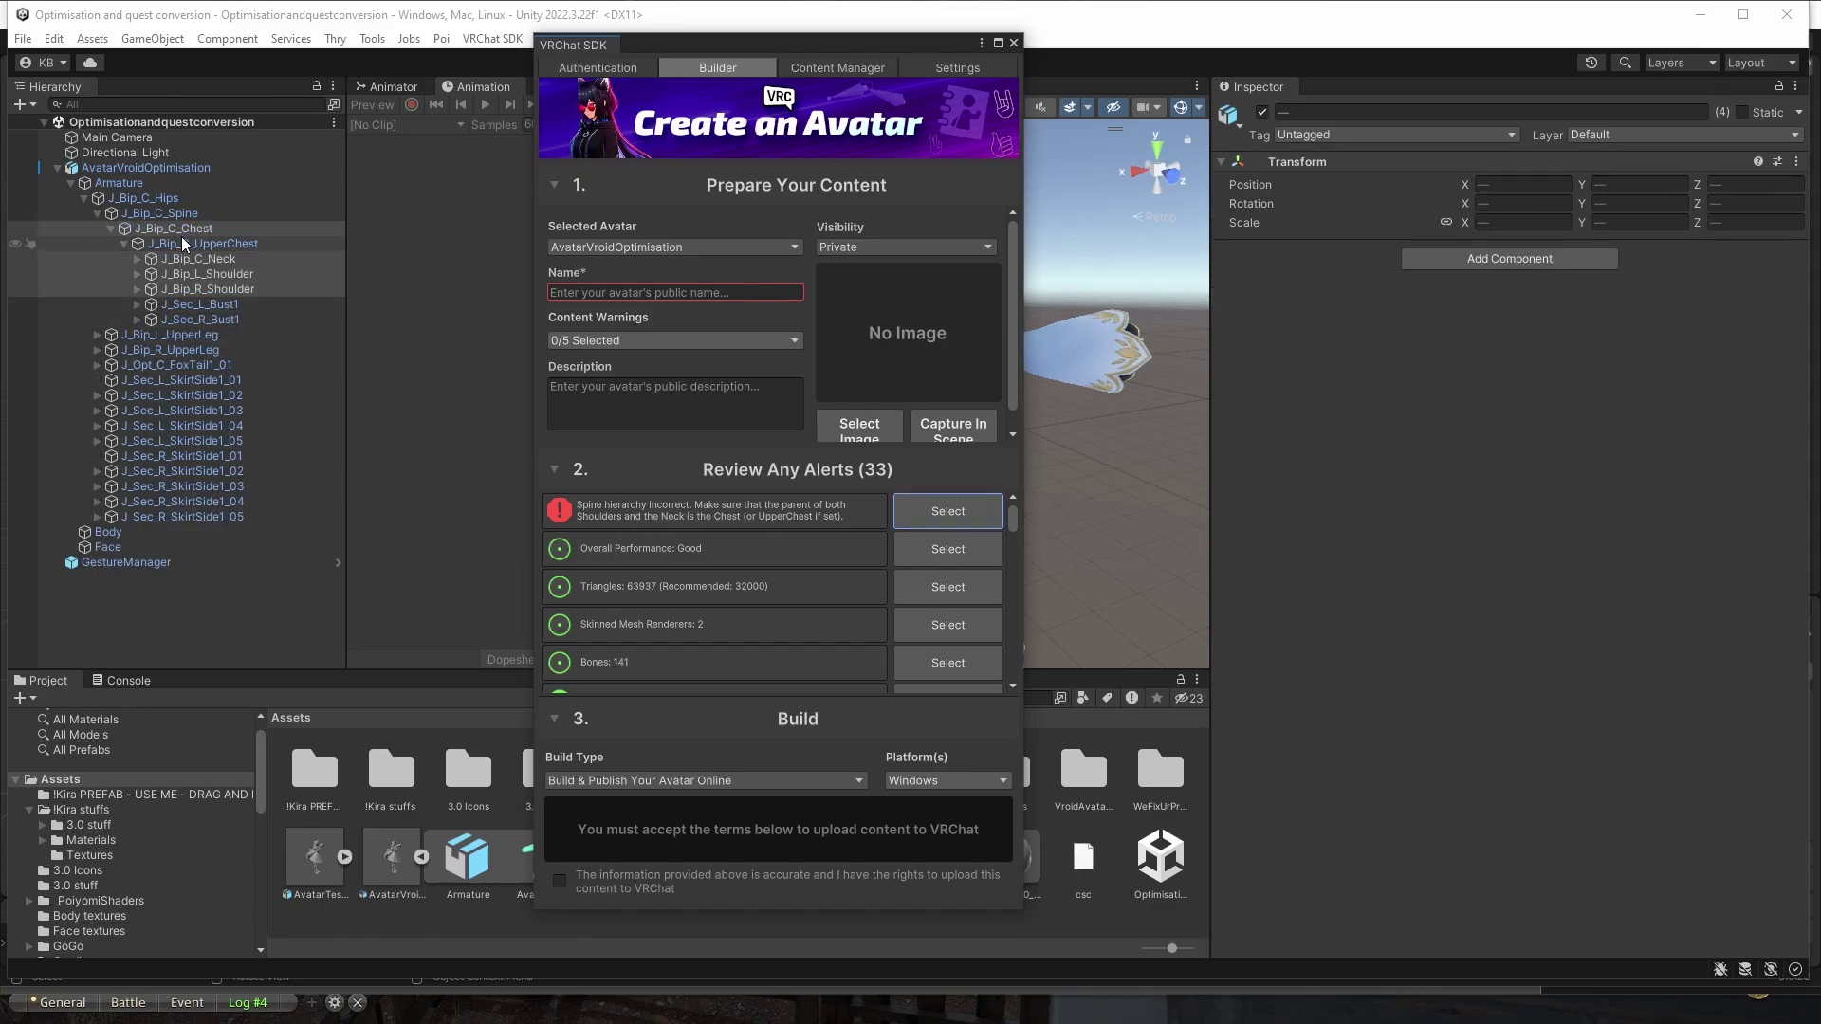
# Assign J_Bip_C_UpperChest as Upper Chest in the AvatarVroidOptimisation humanoid rig mapping, apply the import settings and review the SDK alerts.
pyautogui.click(392, 858)
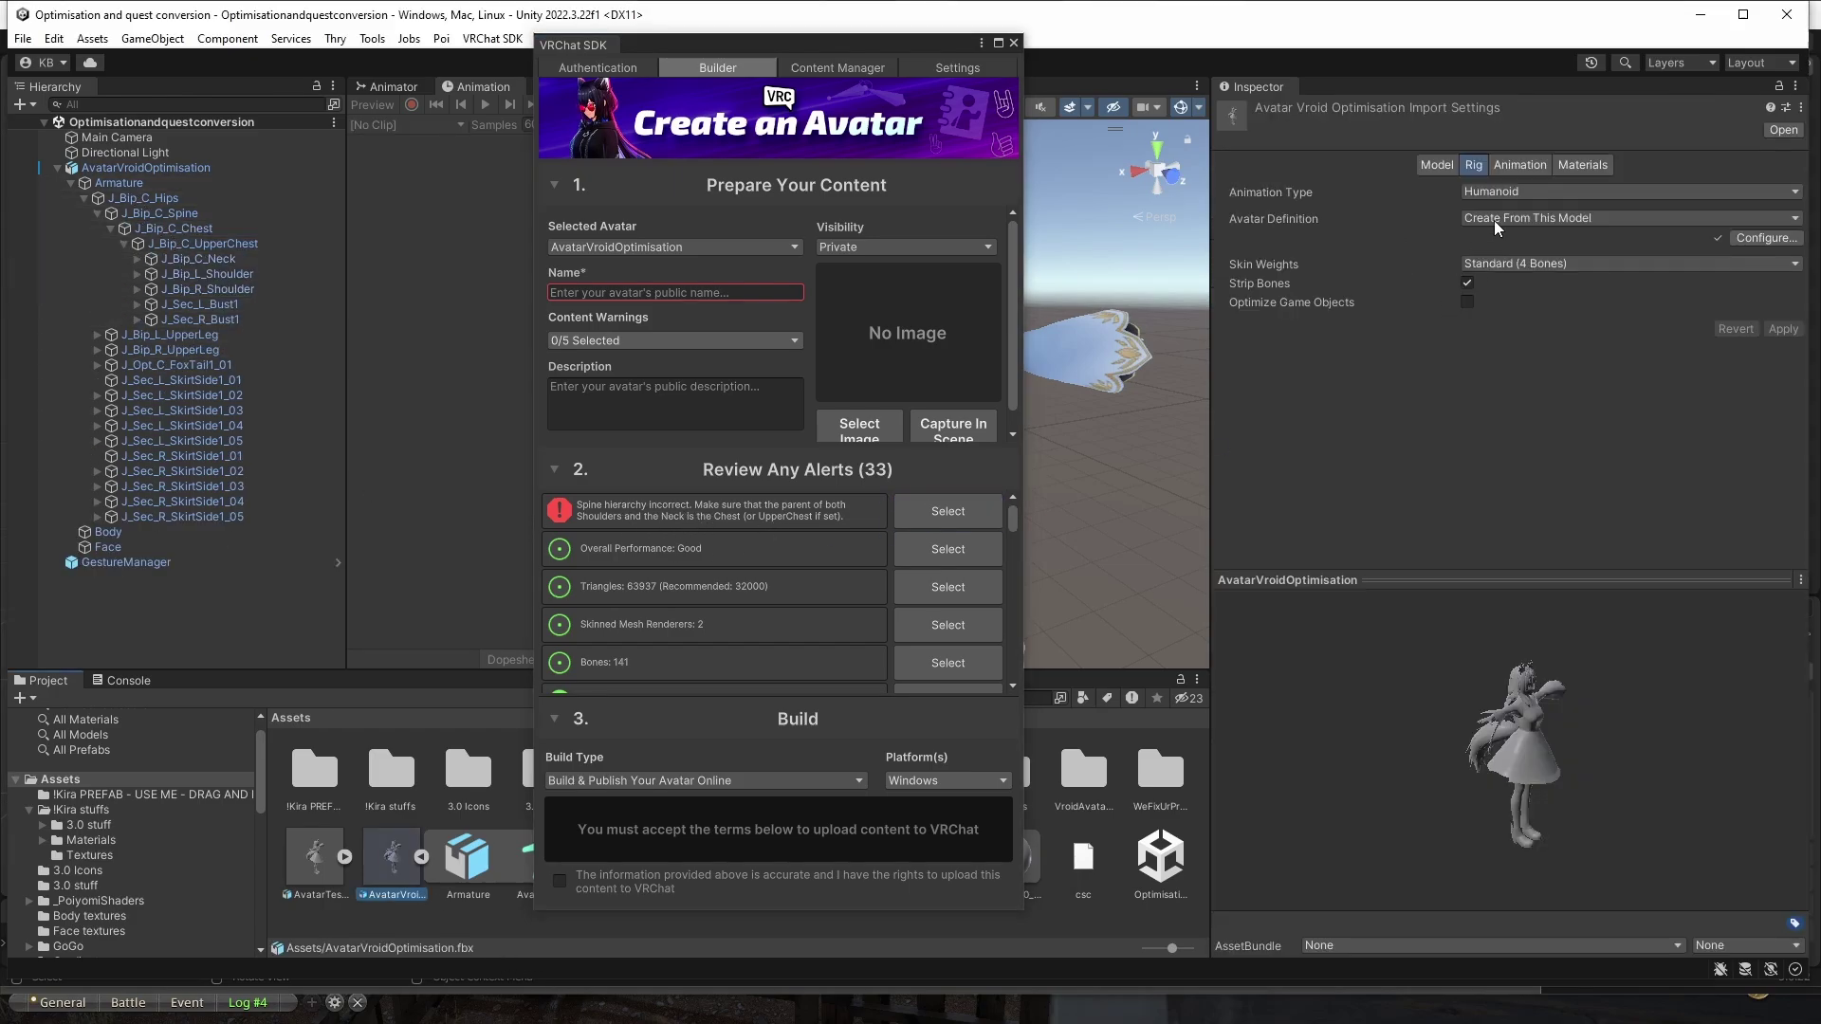
pyautogui.click(1750, 241)
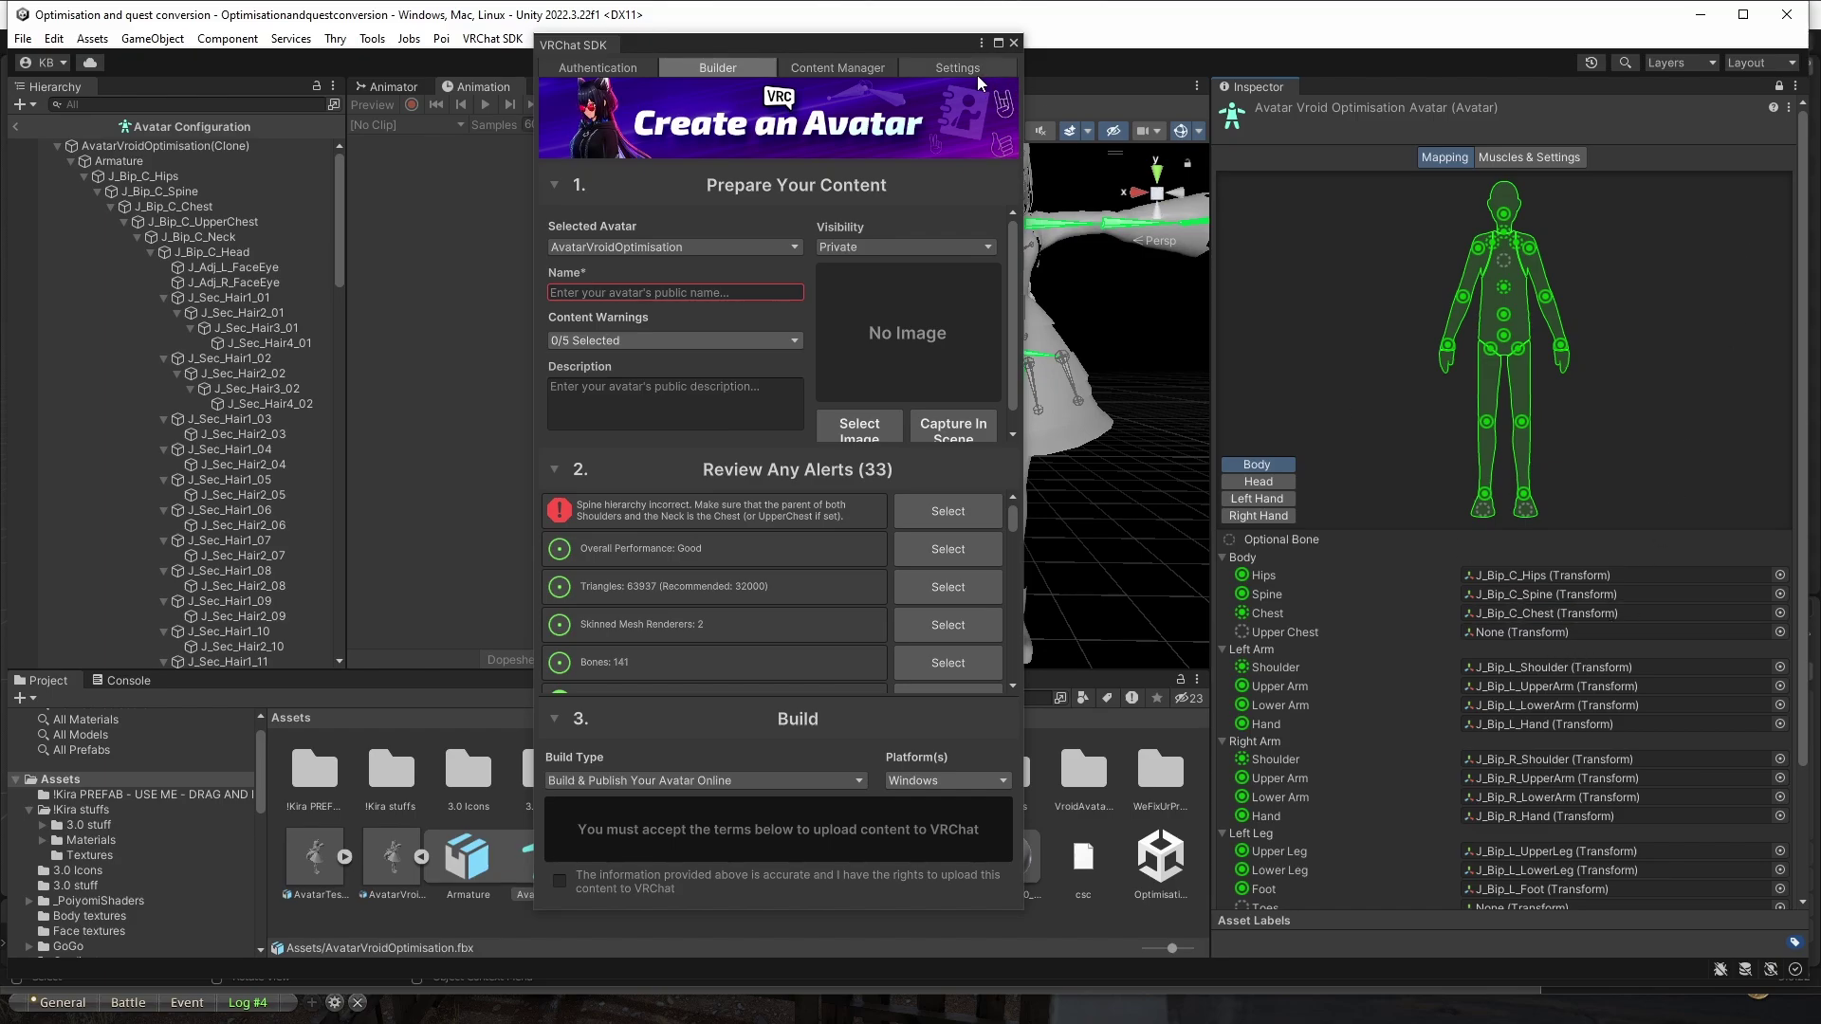
pyautogui.moveTo(895, 46); pyautogui.dragTo(679, 43)
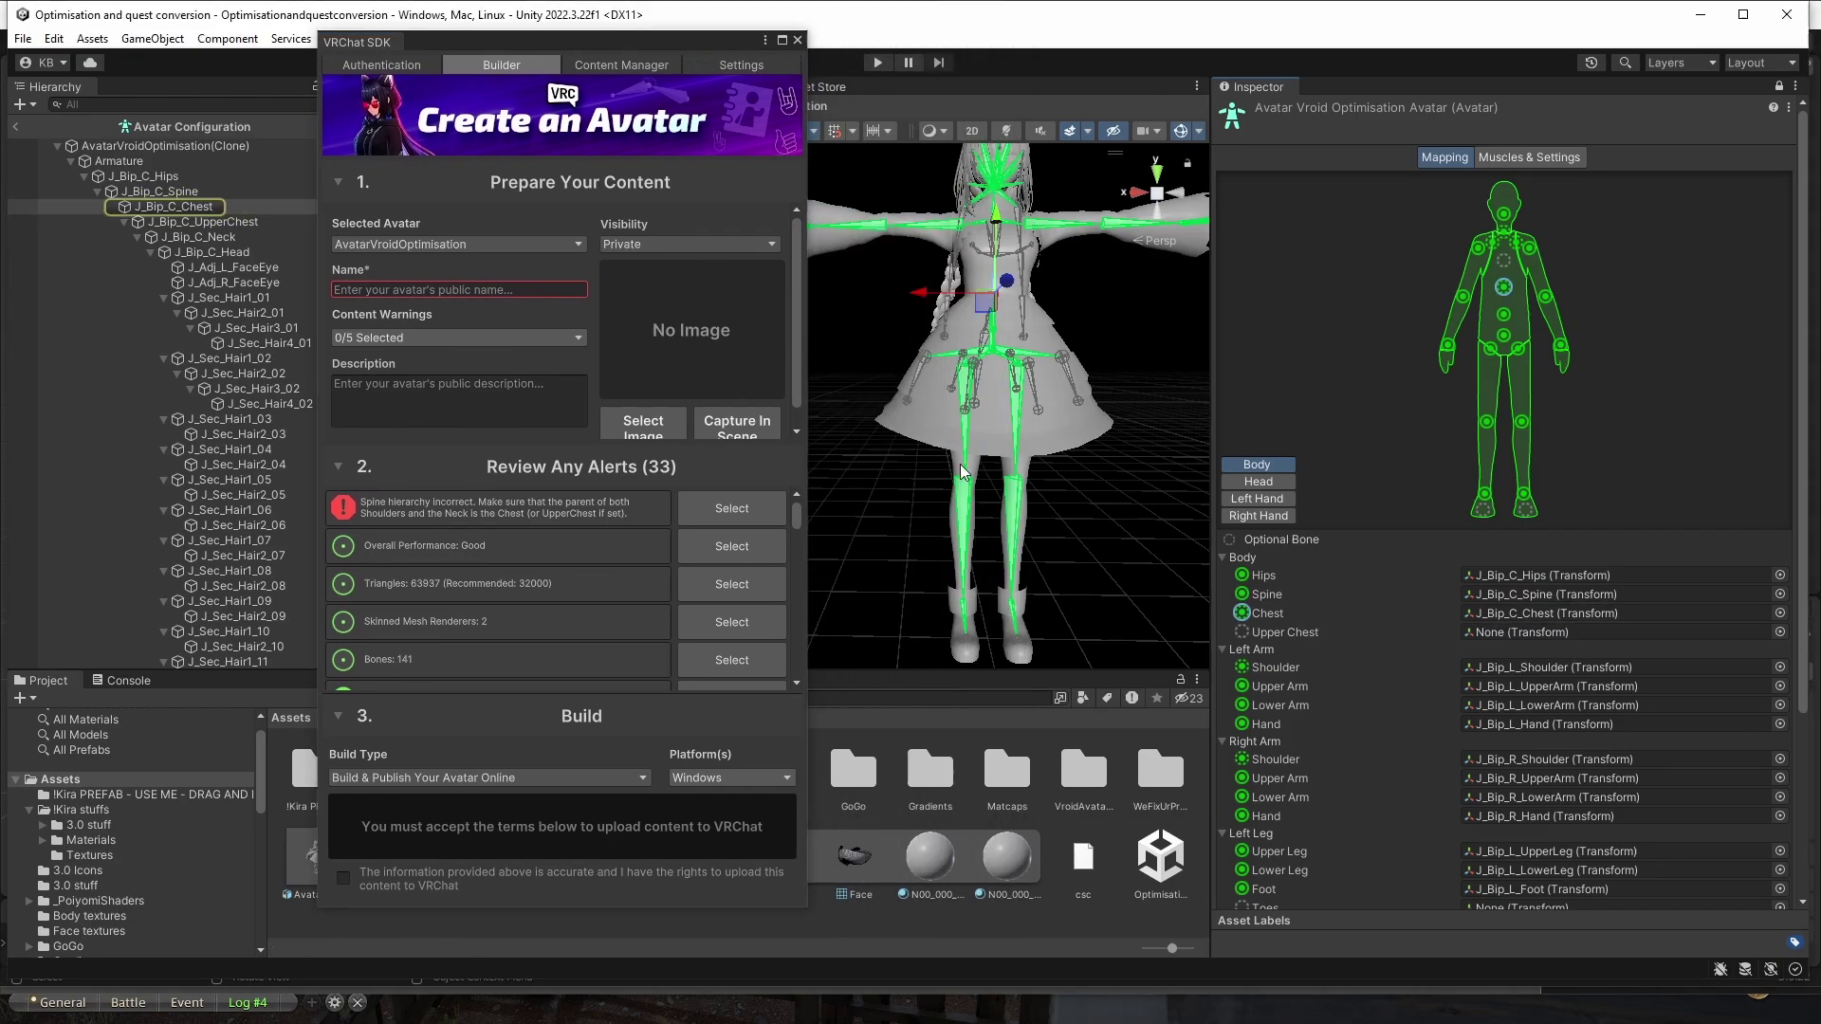
pyautogui.moveTo(205, 222); pyautogui.dragTo(1530, 640)
pyautogui.scroll(-5, 1565, 664)
pyautogui.click(1772, 806)
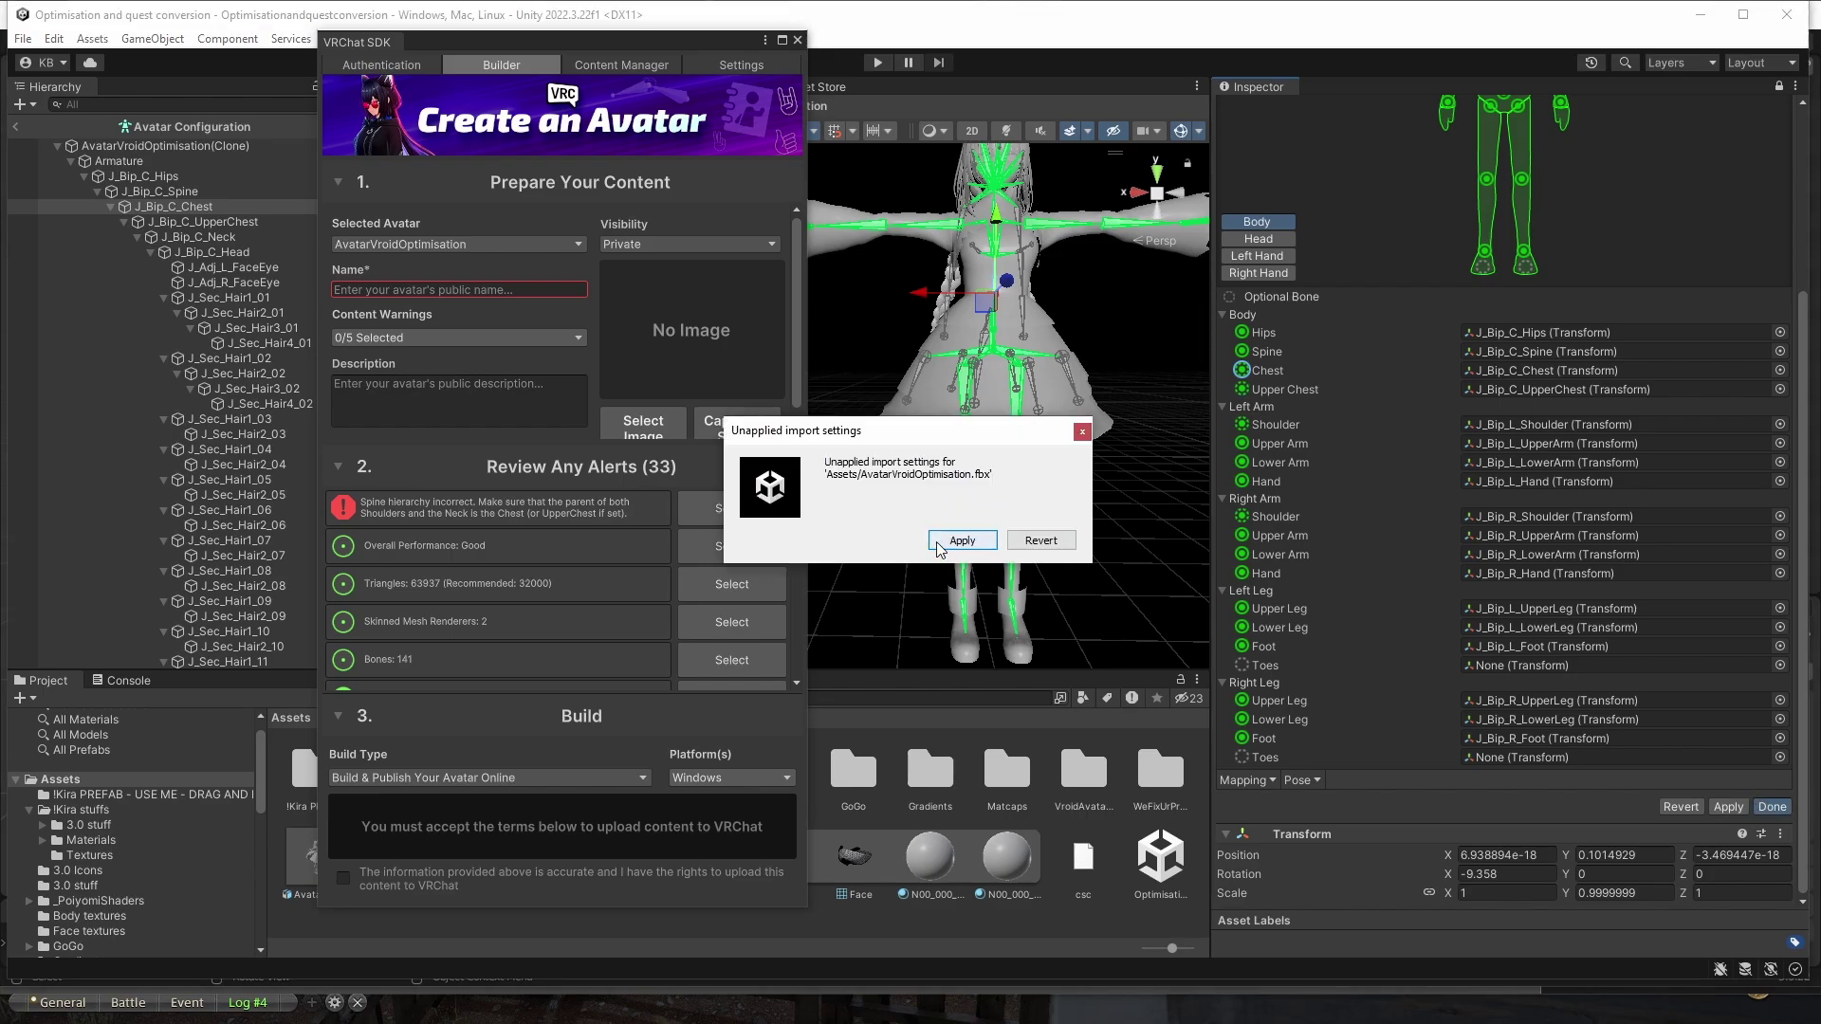
pyautogui.click(961, 539)
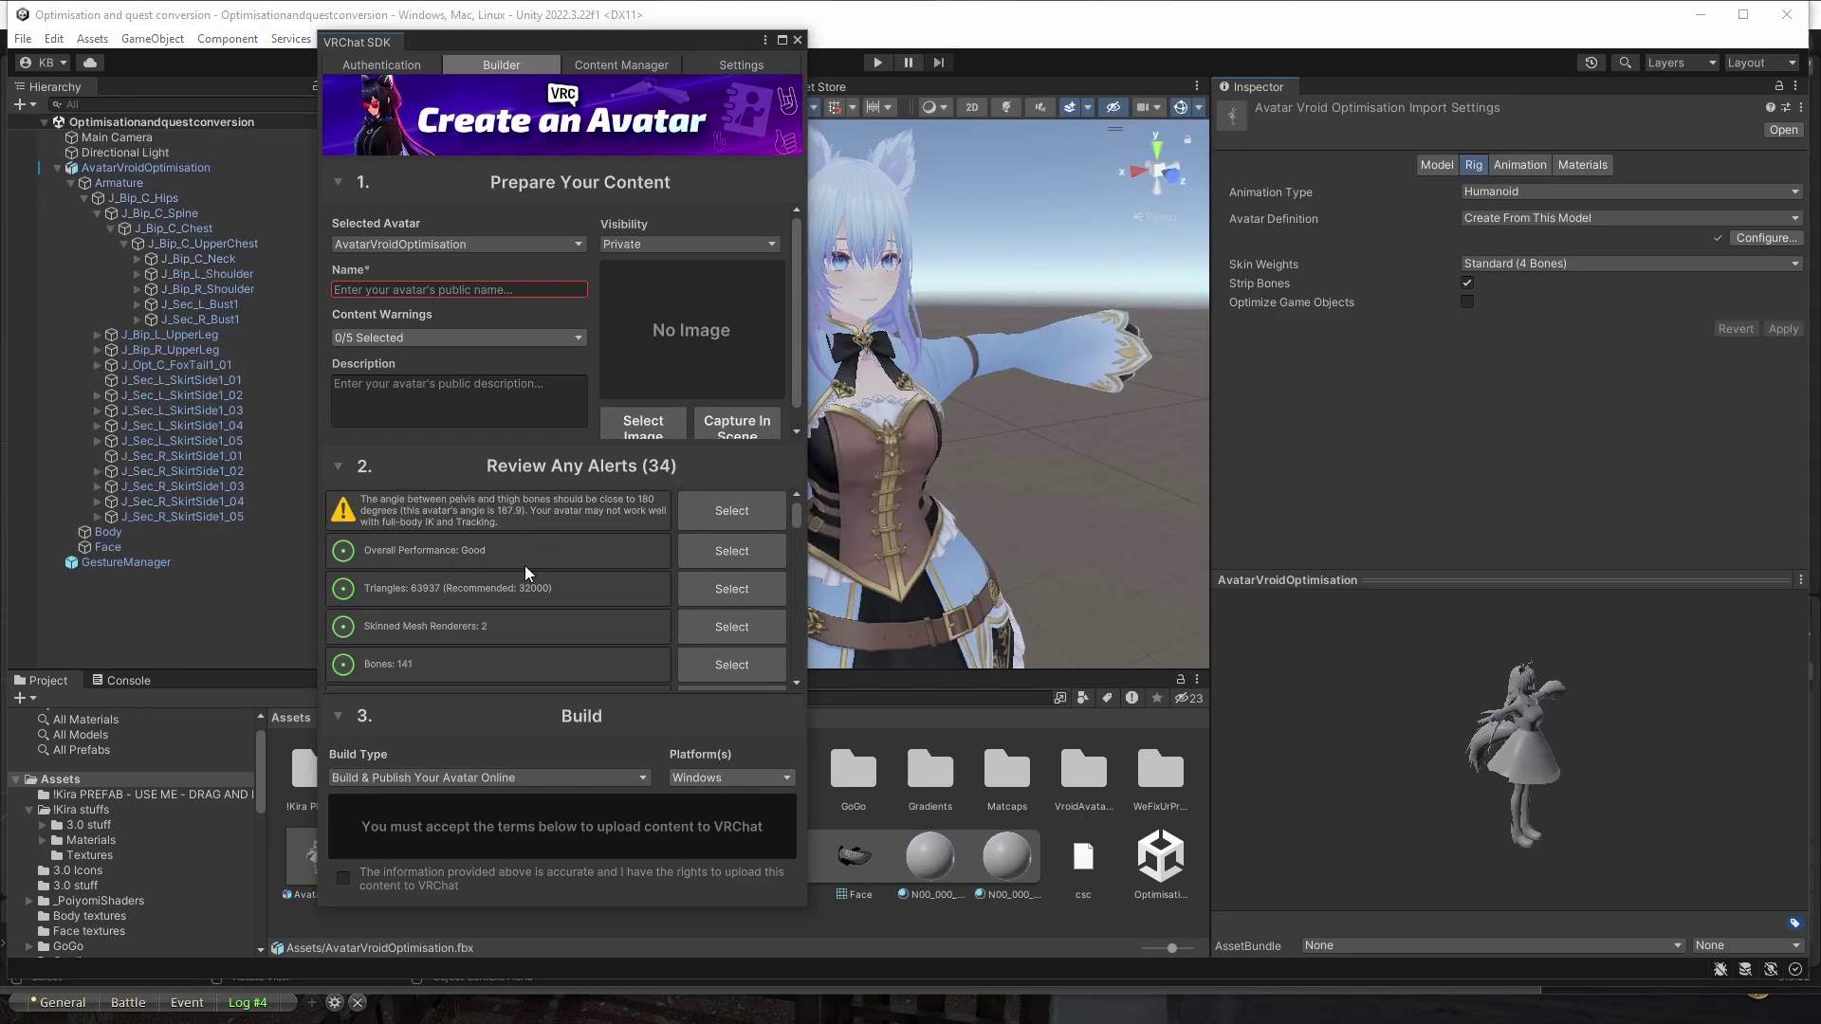
pyautogui.moveTo(901, 455); pyautogui.dragTo(982, 460, button='middle')
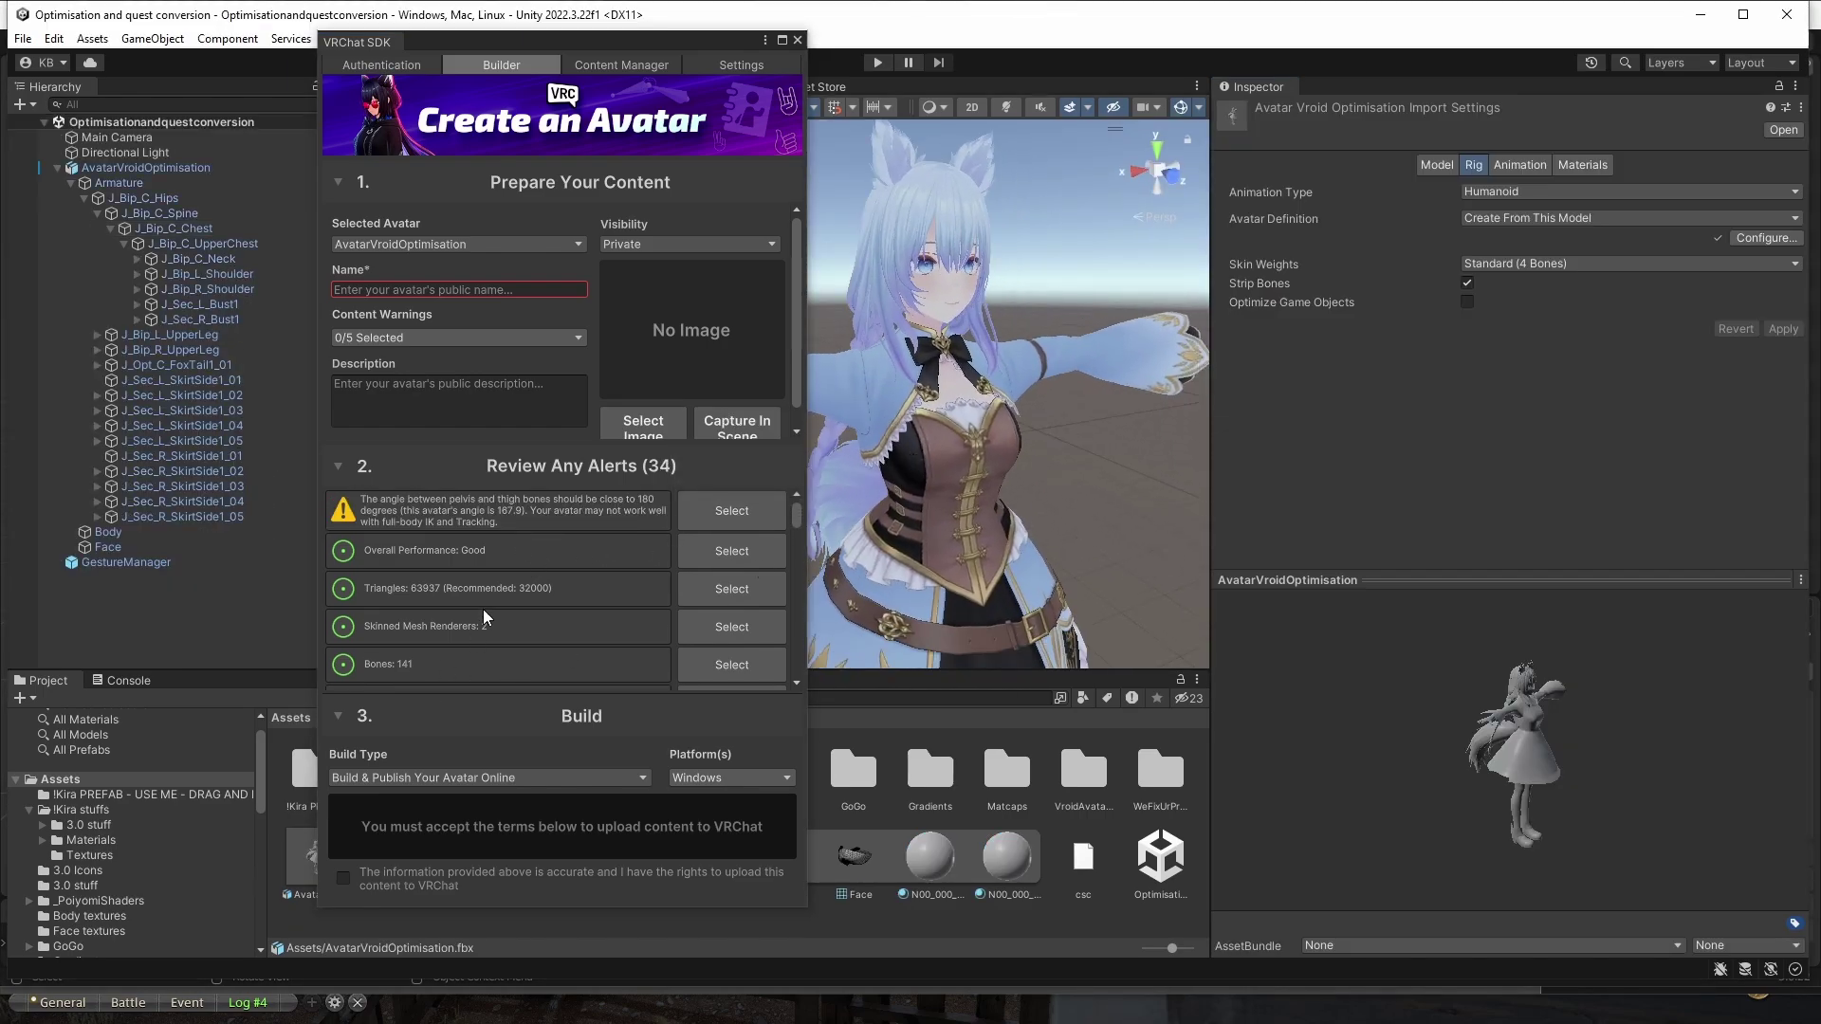
pyautogui.scroll(-2, 482, 618)
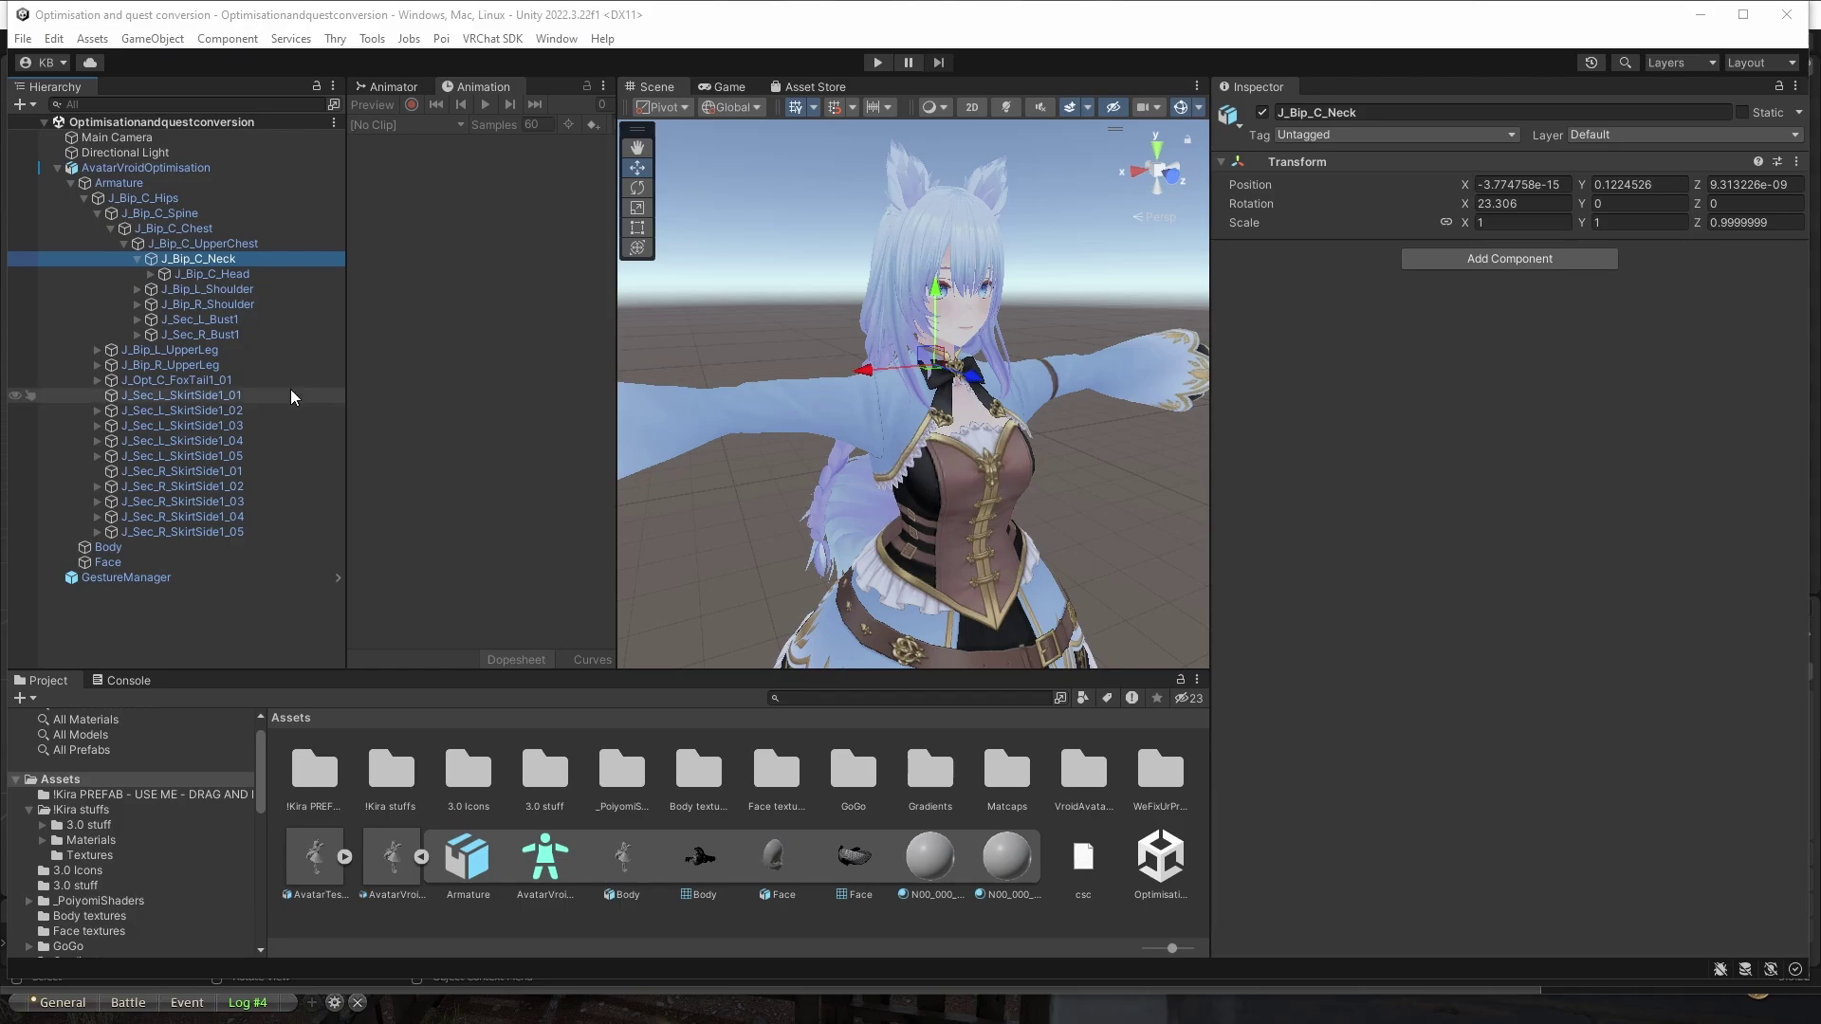
# Expand the head bone, test-move hair bone J_Sec_Hair1_04 sideways to about X -0.23, and undo the move.
pyautogui.click(151, 274)
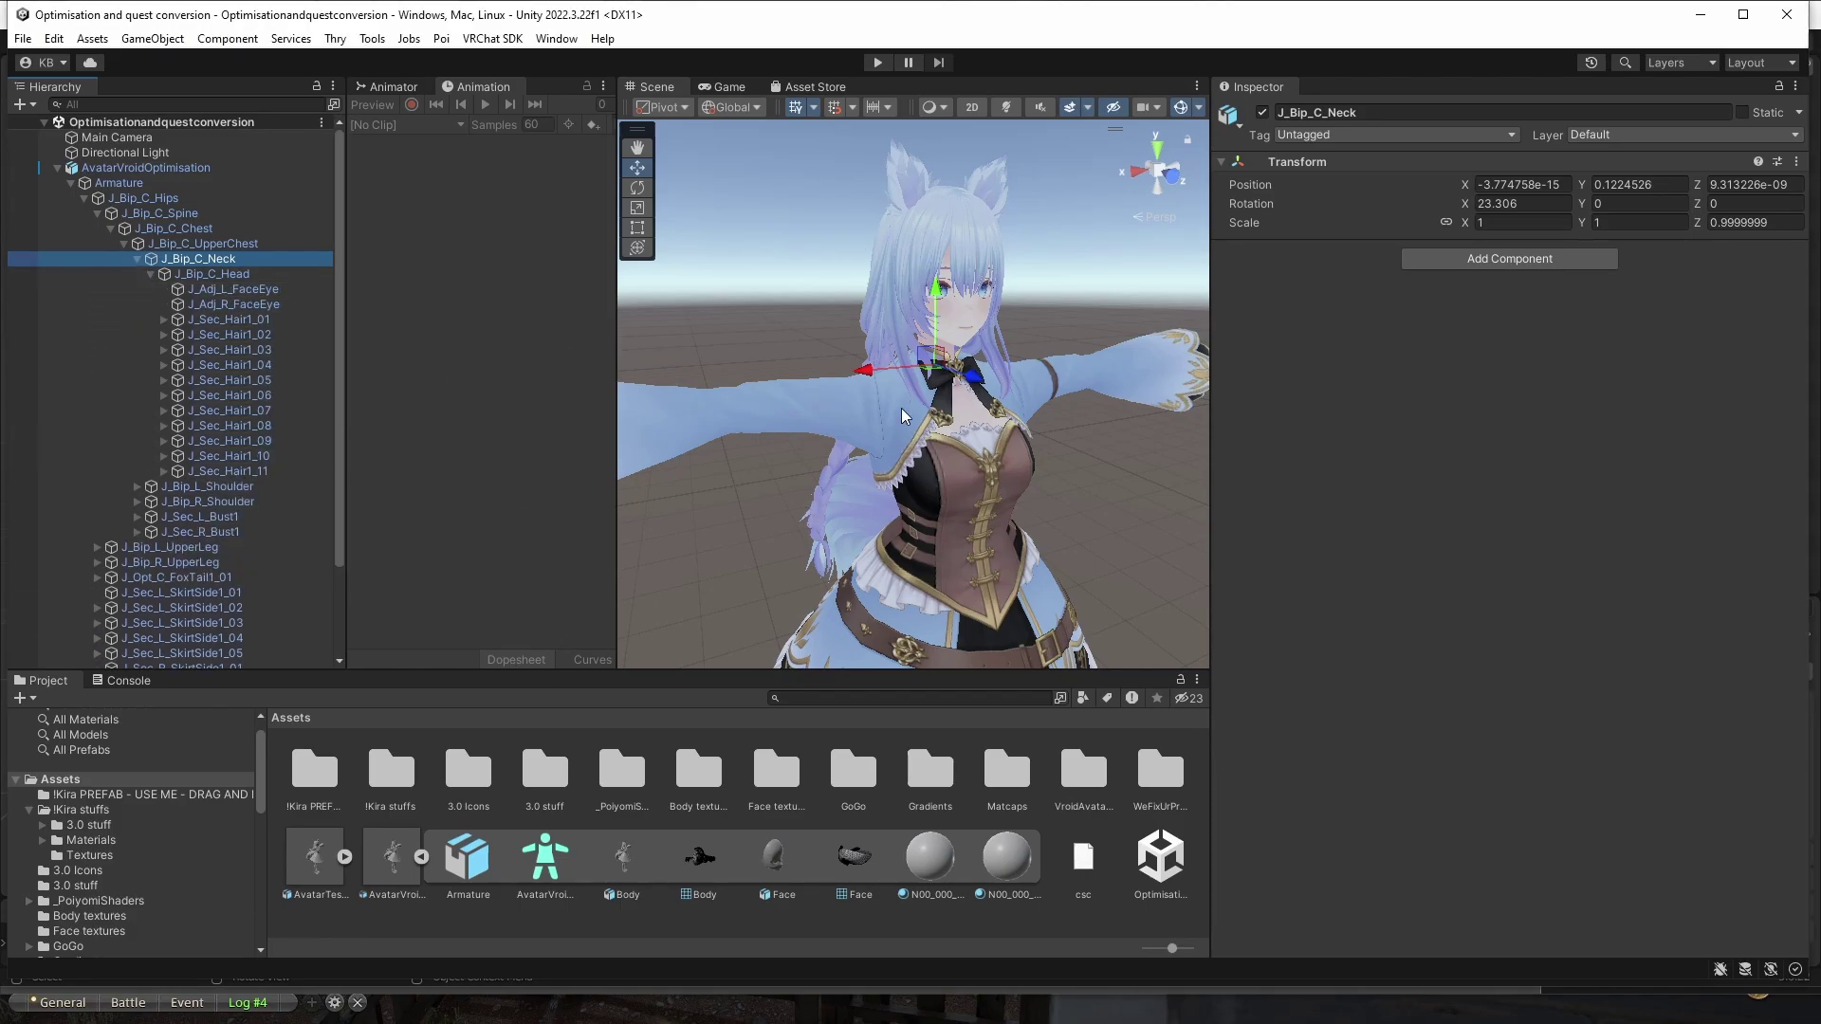
pyautogui.moveTo(825, 366); pyautogui.dragTo(902, 427, button='right')
pyautogui.doubleClick(228, 365)
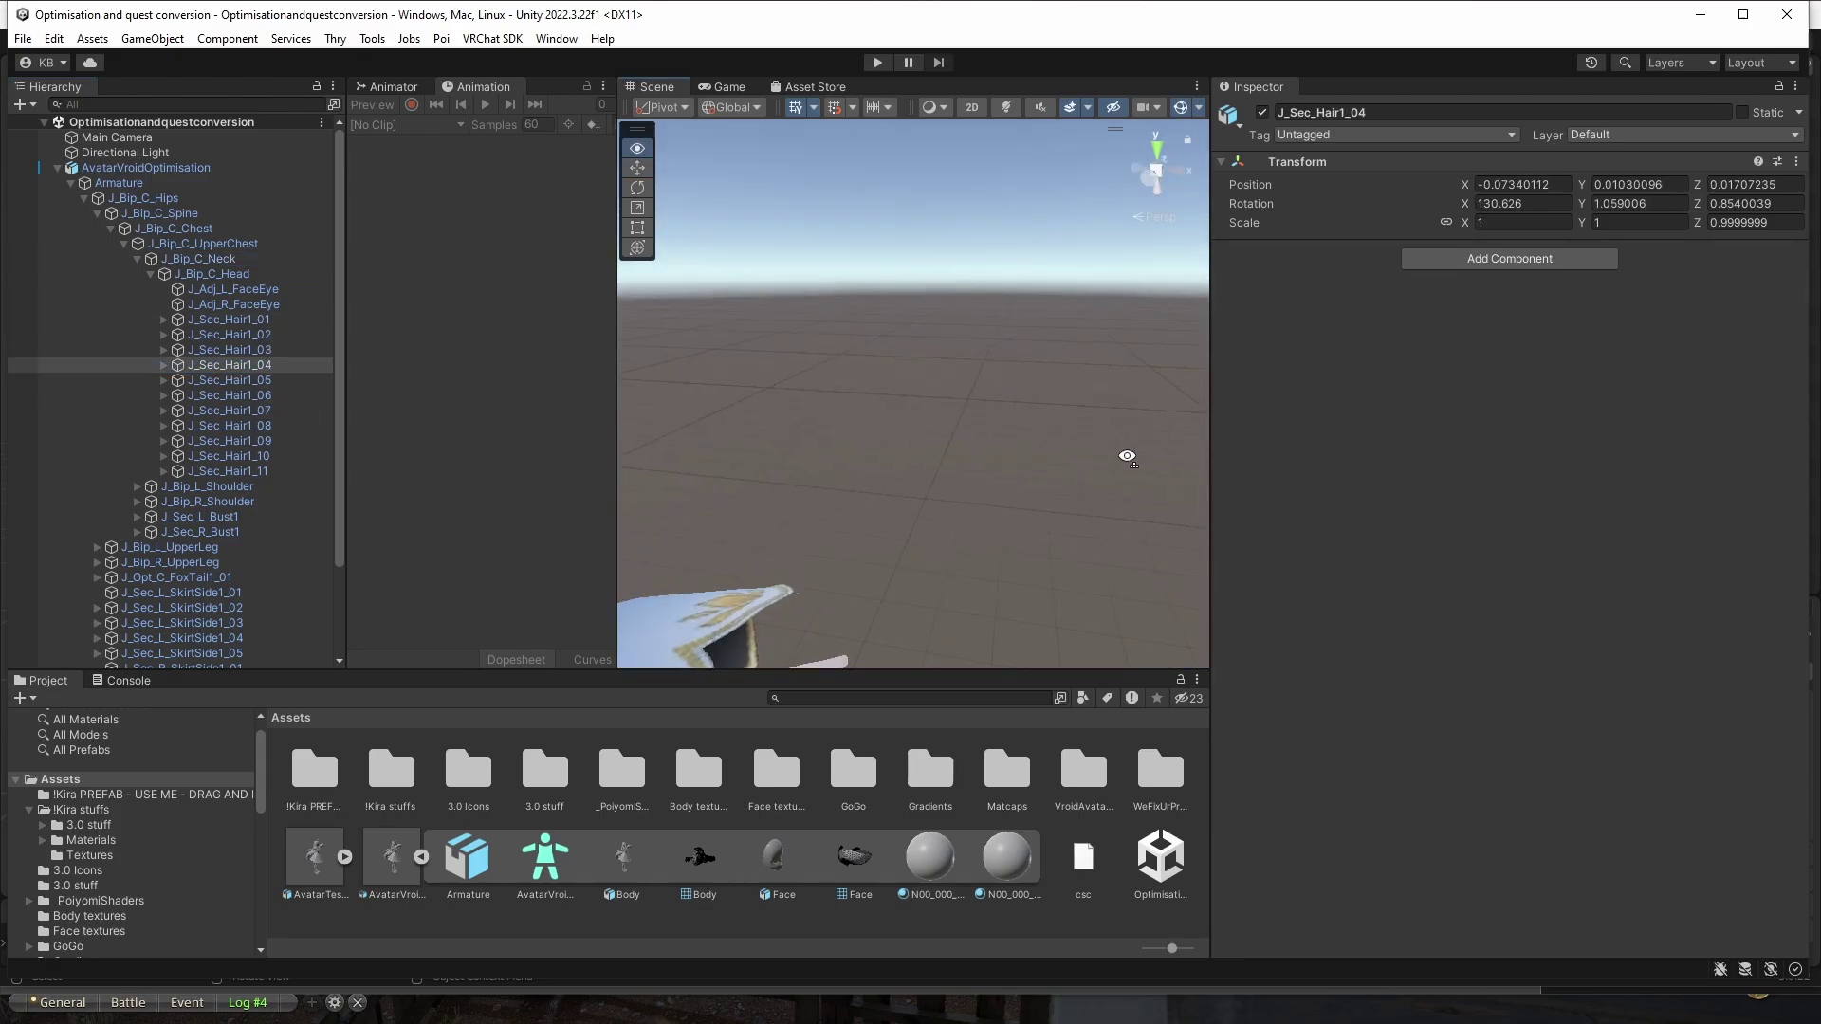
pyautogui.moveTo(954, 430); pyautogui.dragTo(844, 406)
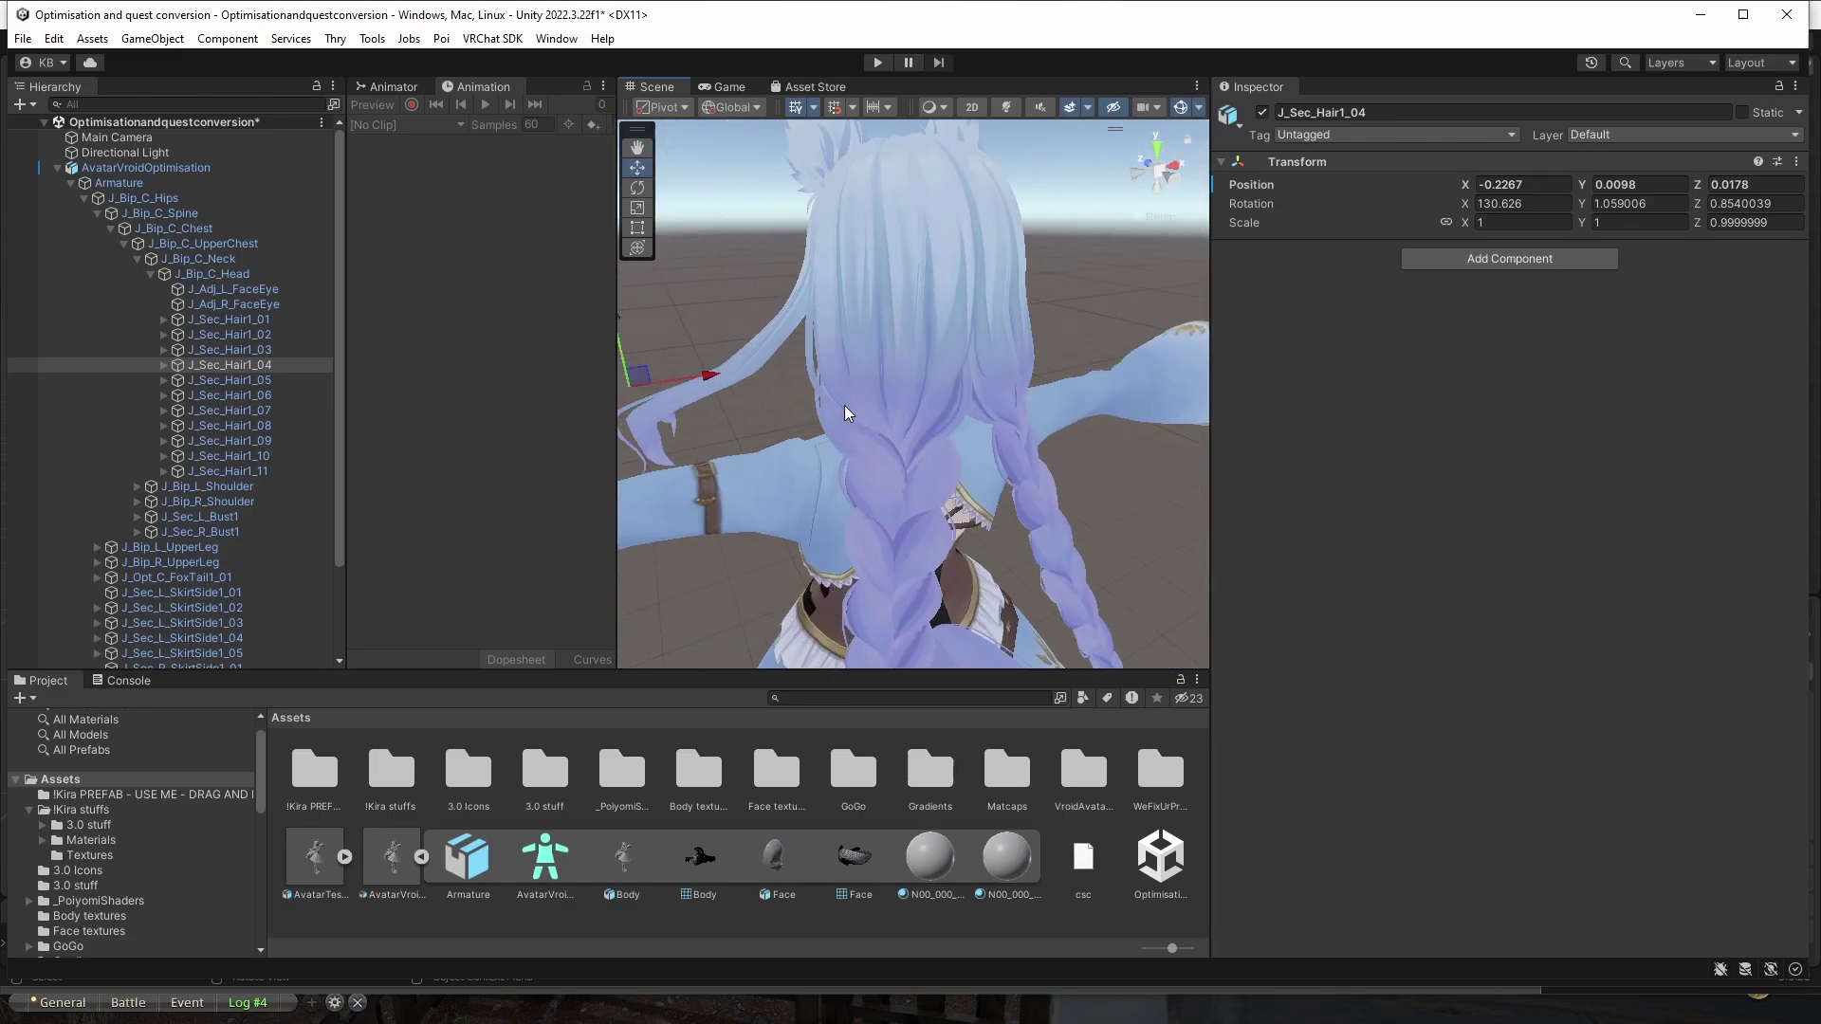
pyautogui.hotkey('ctrl', 'z')
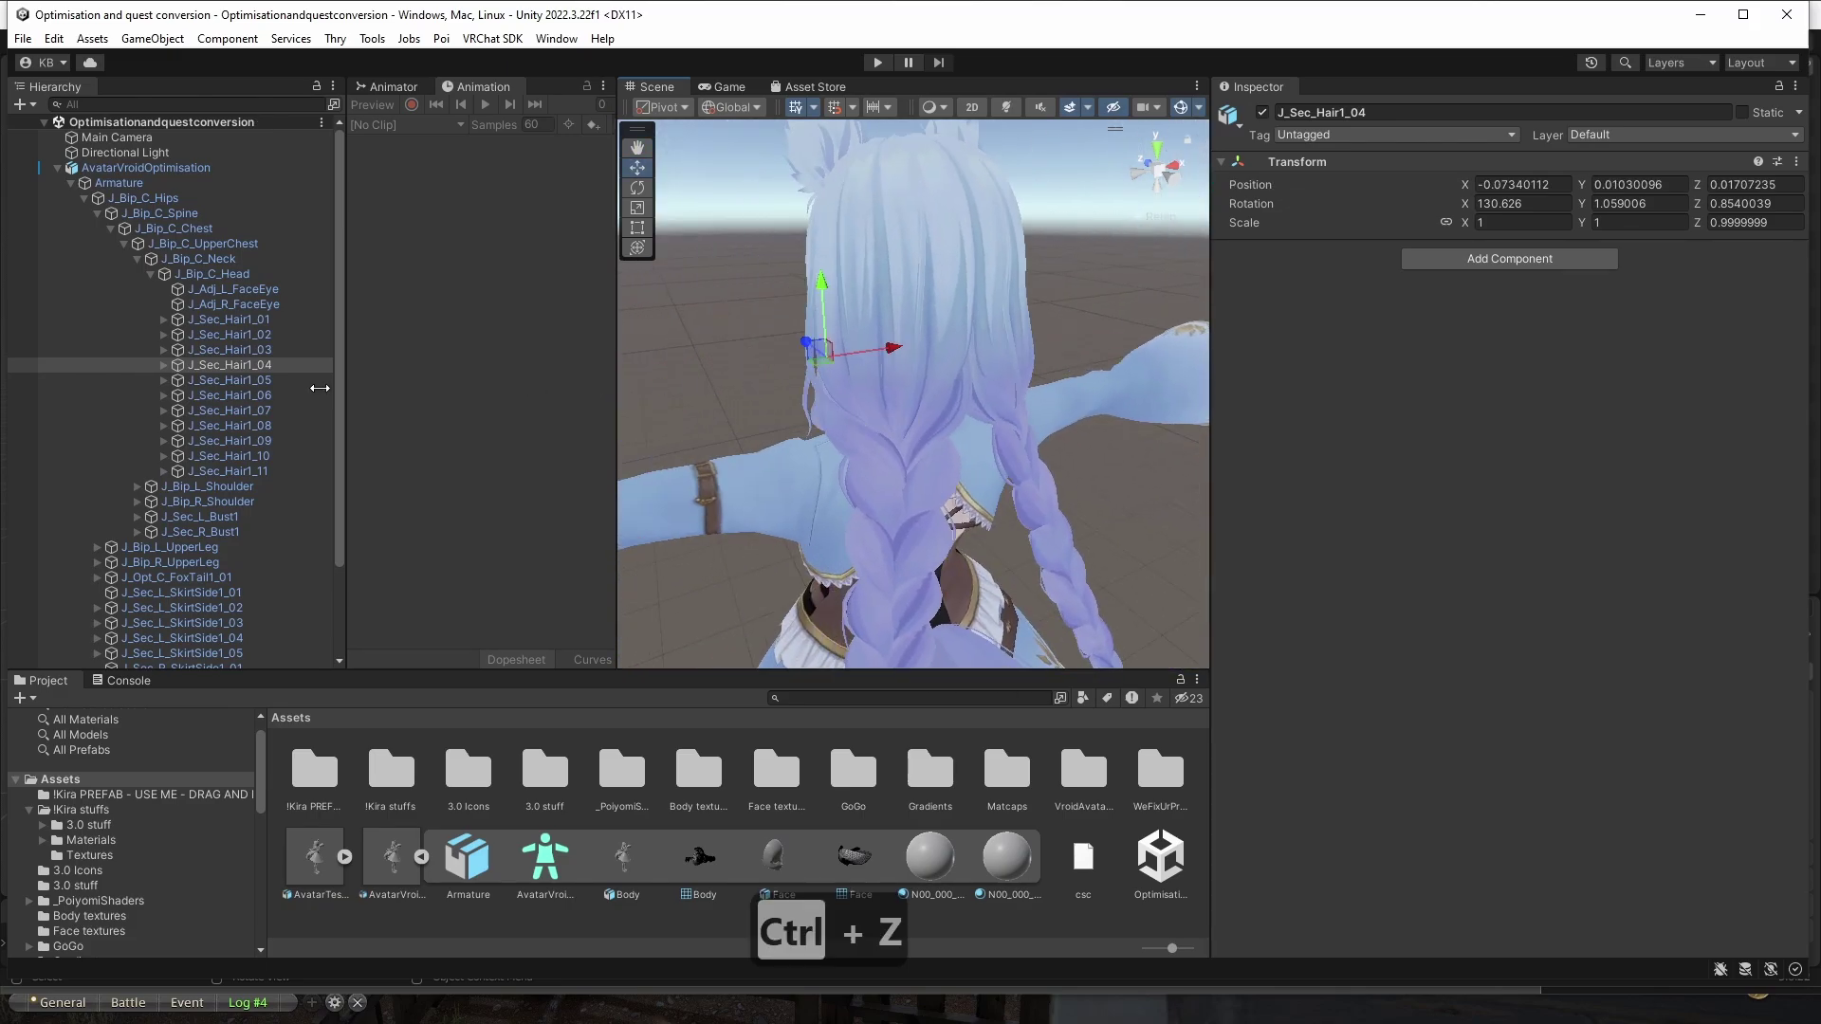
# Test-move hair bone J_Sec_Hair1_01 outward along X to see which hair it controls, and undo the move.
pyautogui.click(210, 323)
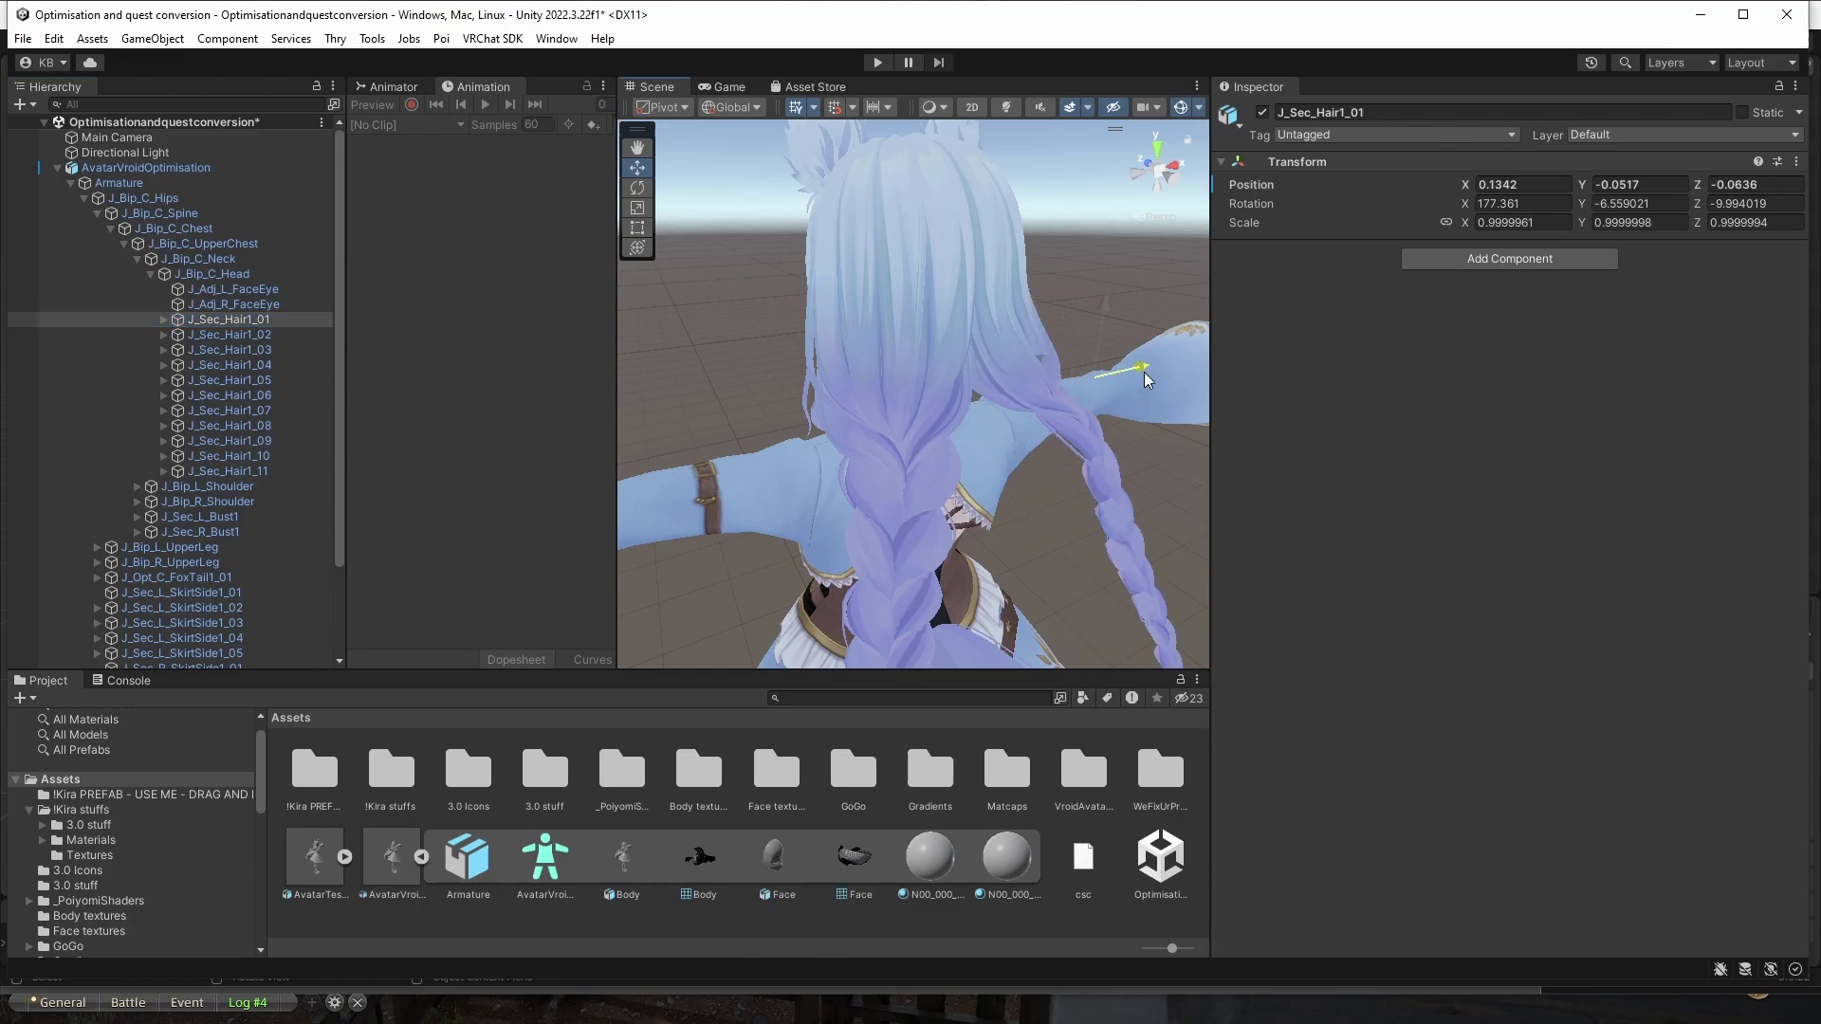
pyautogui.moveTo(1117, 395); pyautogui.dragTo(972, 339, button='middle')
pyautogui.scroll(-2, 969, 283)
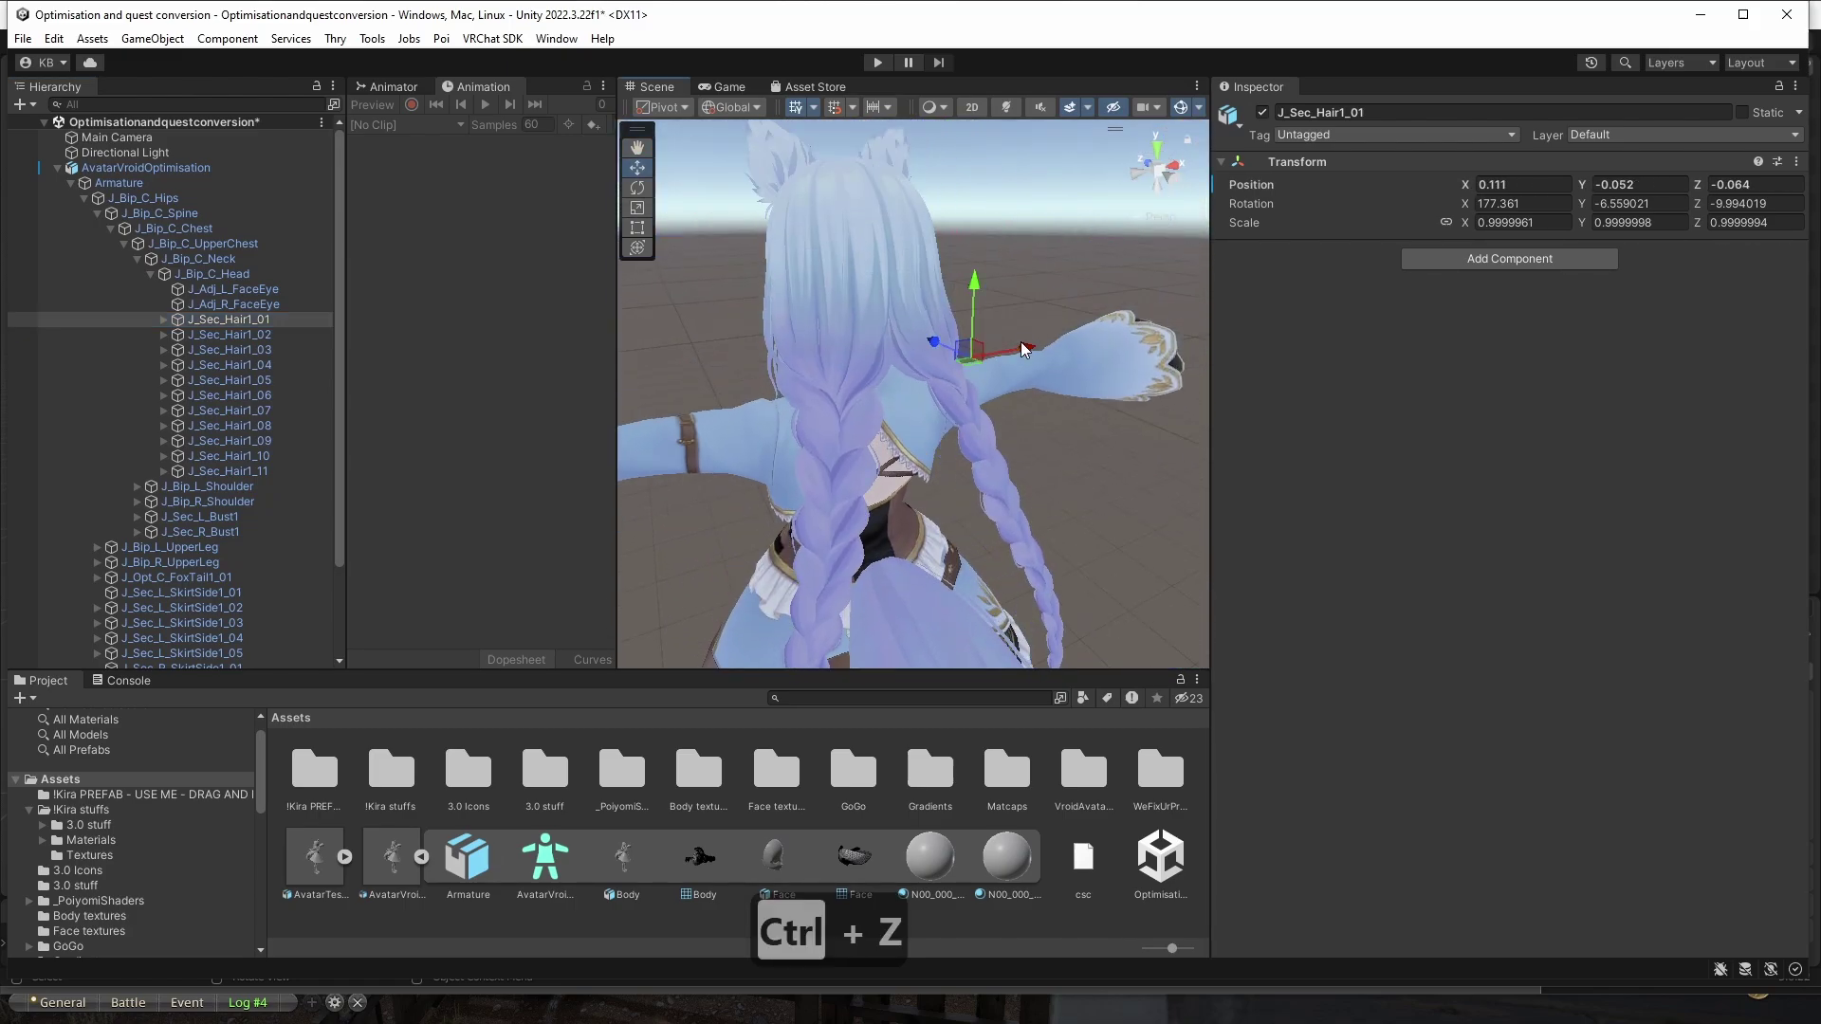
pyautogui.hotkey('ctrl', 'z')
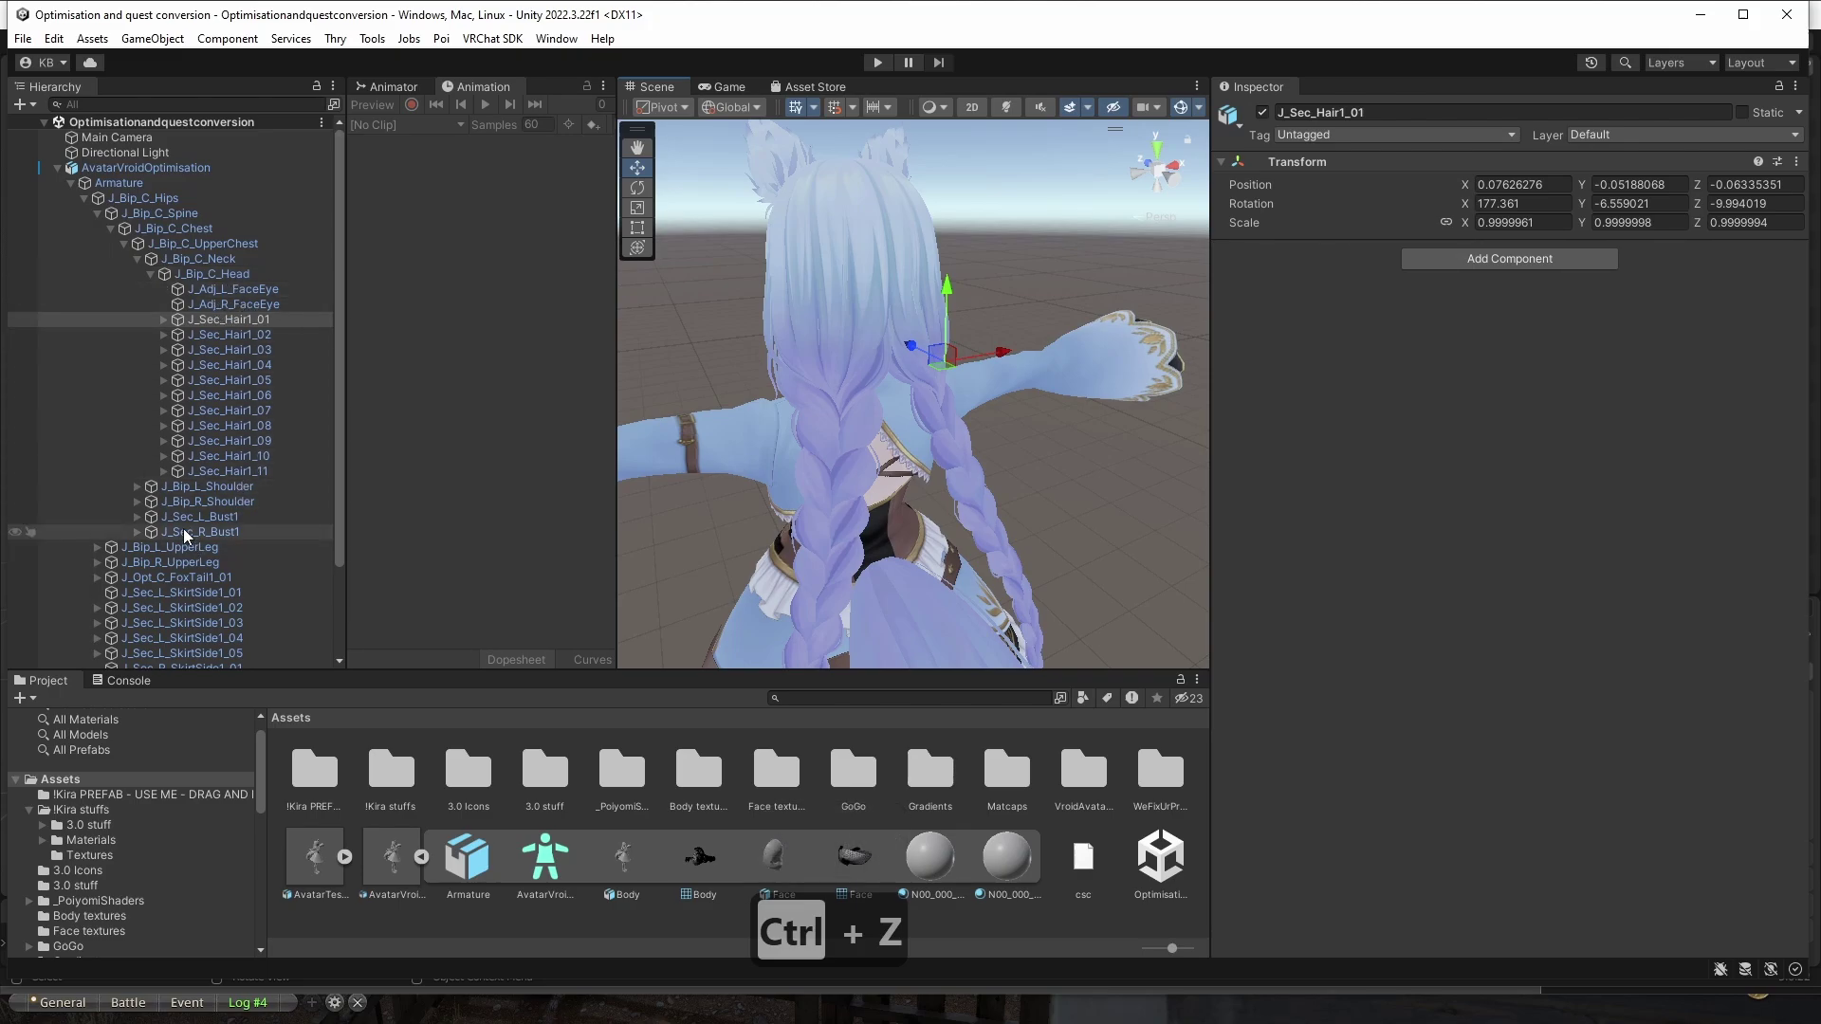
# Test-move hair bone J_Sec_Hair1_11 sideways along X to see what it controls, and undo the move.
pyautogui.click(245, 472)
pyautogui.press('f')
pyautogui.moveTo(879, 337); pyautogui.dragTo(836, 344)
pyautogui.hotkey('ctrl', 'z')
# Add a VRC Phys Bone component to the ear bones J_Sec_Hair1_10 and J_Sec_Hair1_11 together.
pyautogui.click(254, 460)
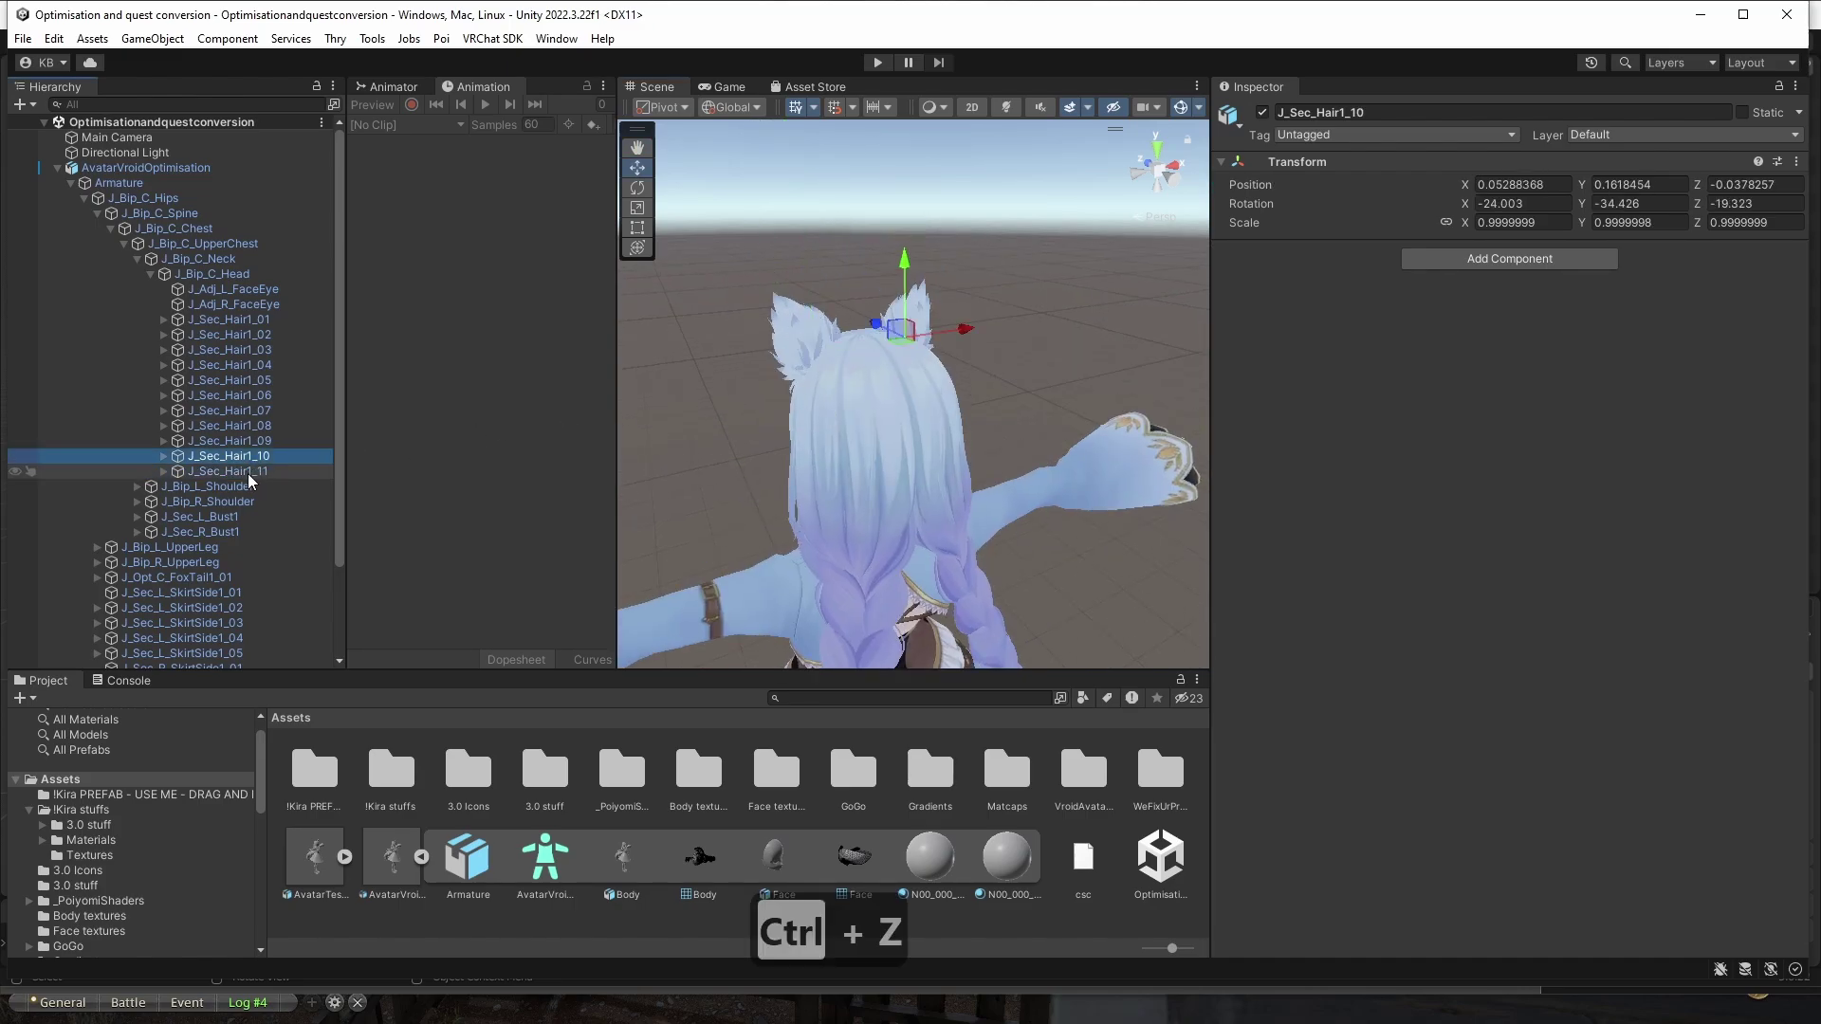
pyautogui.click(253, 474)
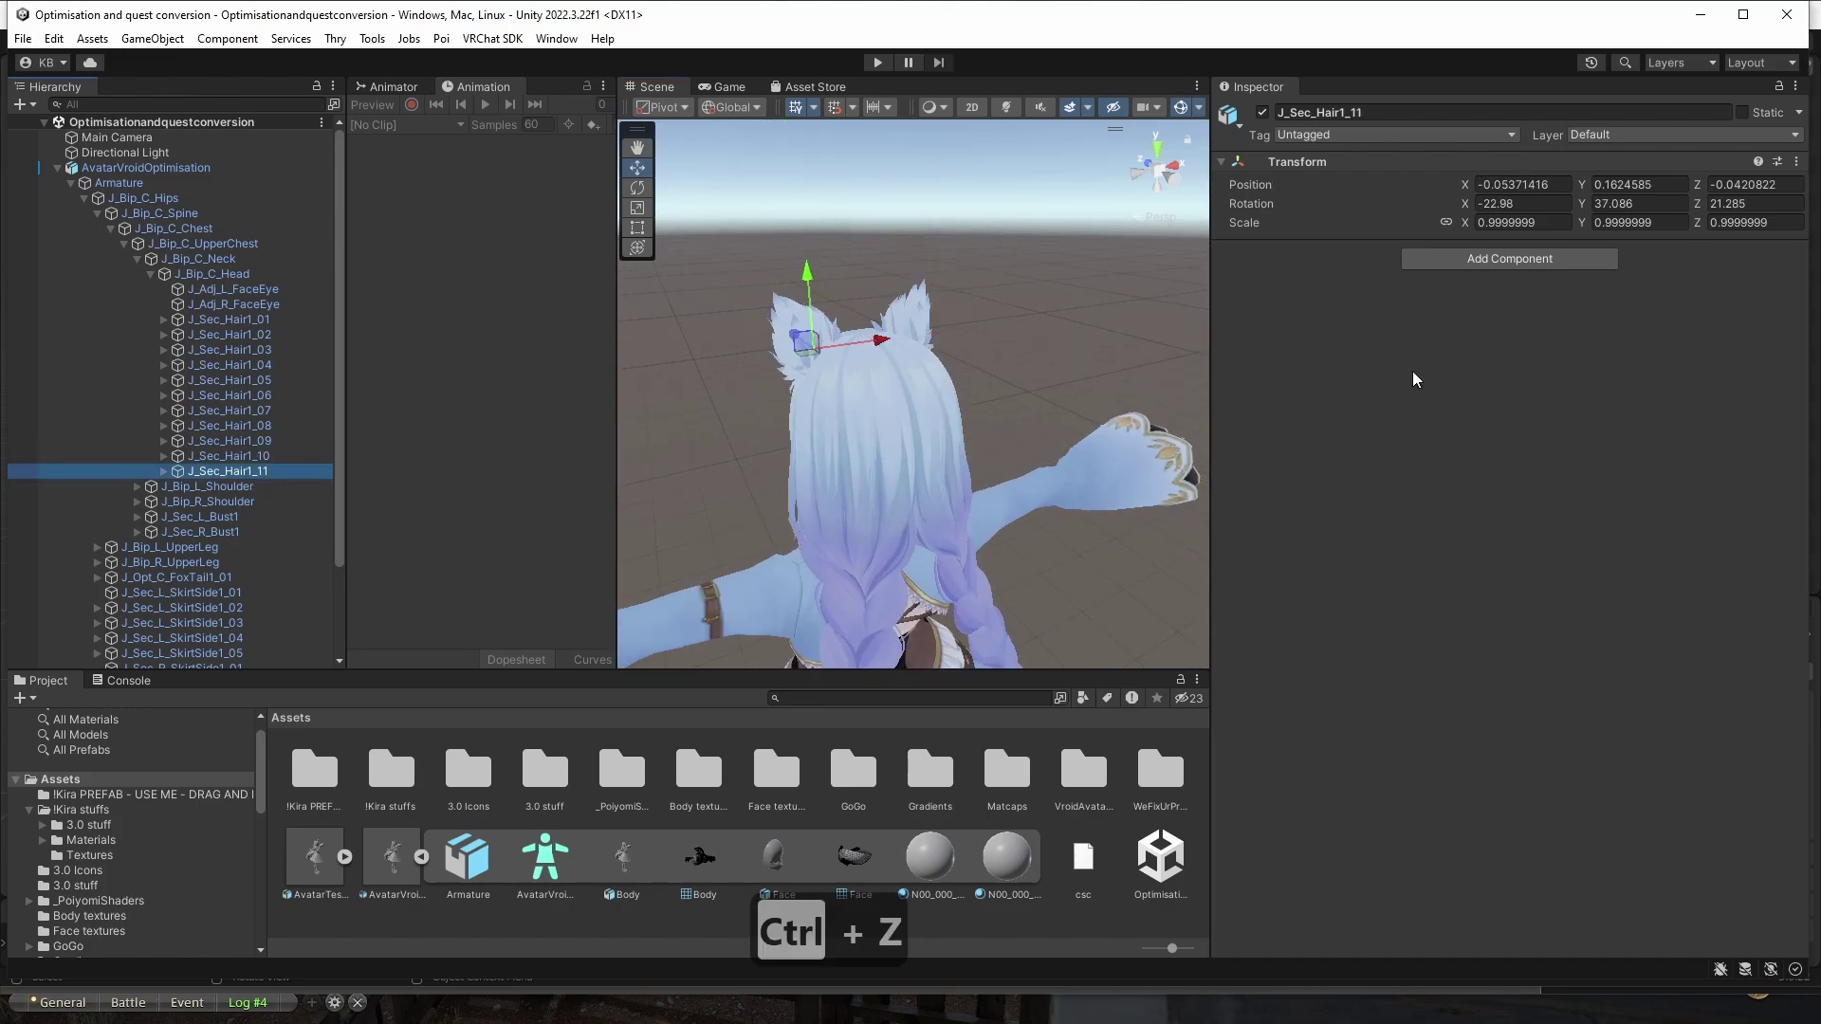
pyautogui.keyDown('ctrl'); pyautogui.click(256, 458); pyautogui.keyUp('ctrl')
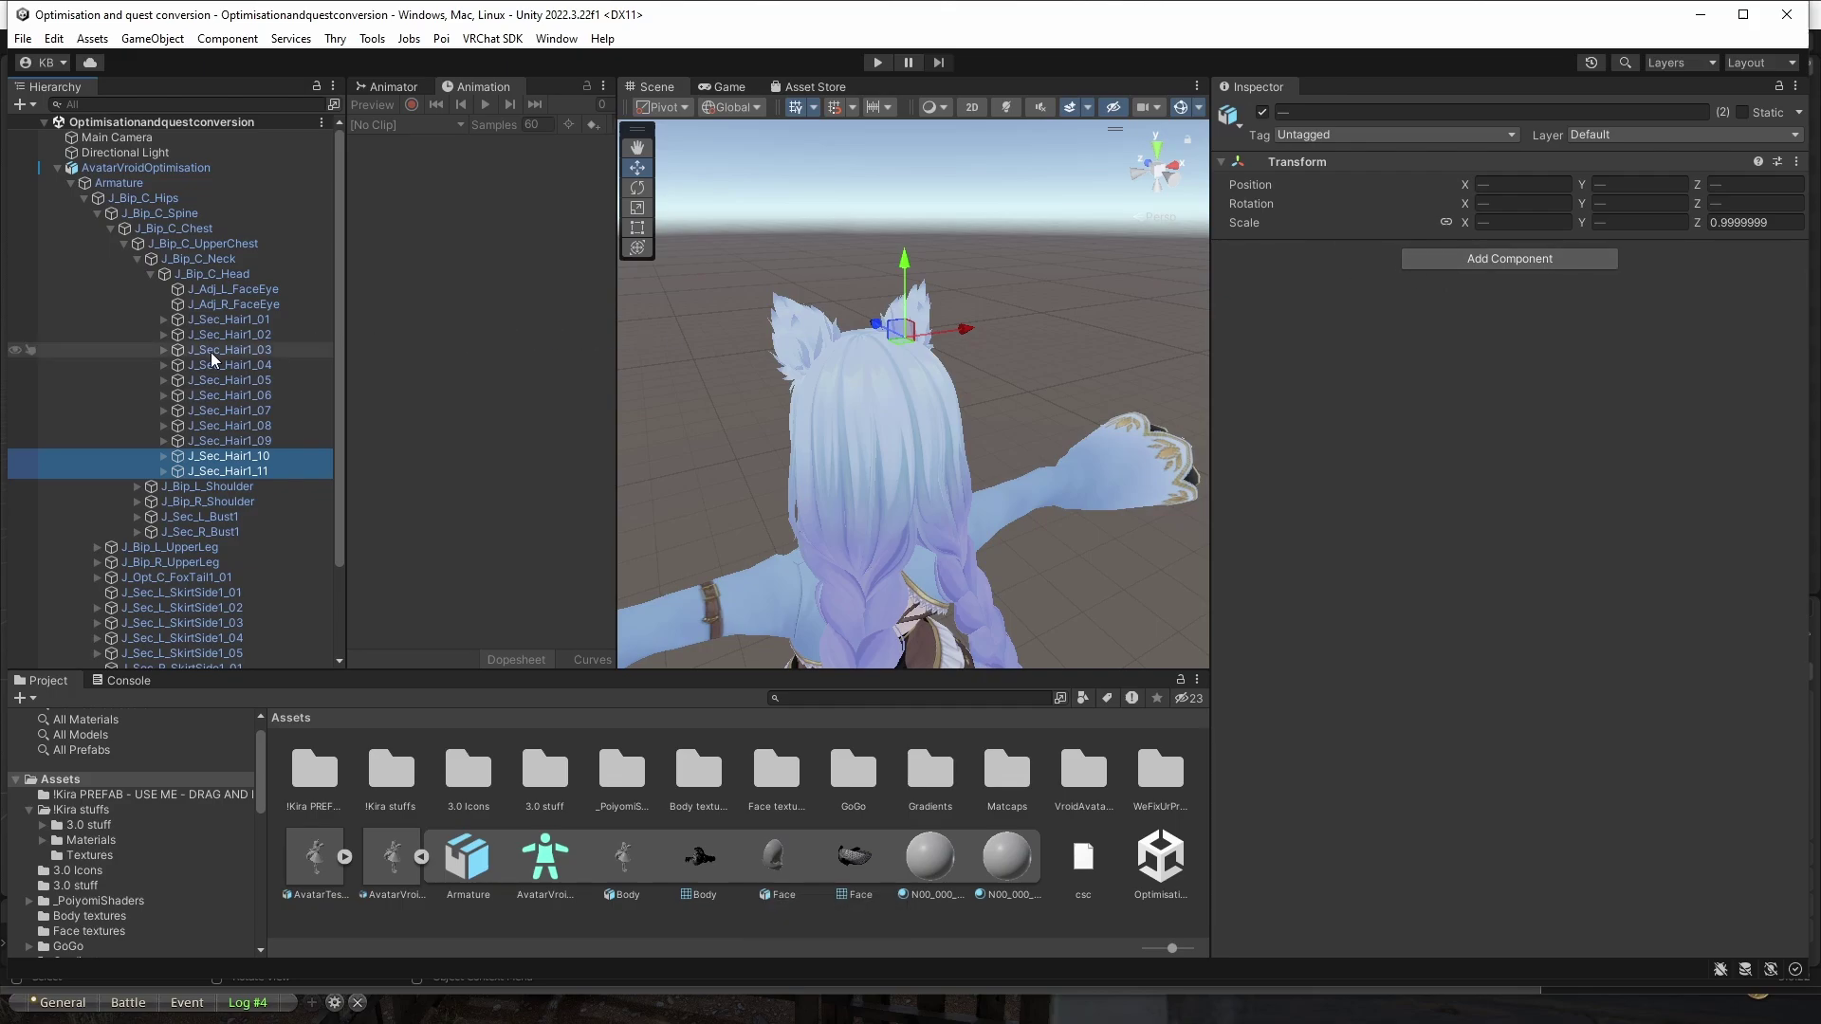
pyautogui.click(1499, 259)
pyautogui.write('phys')
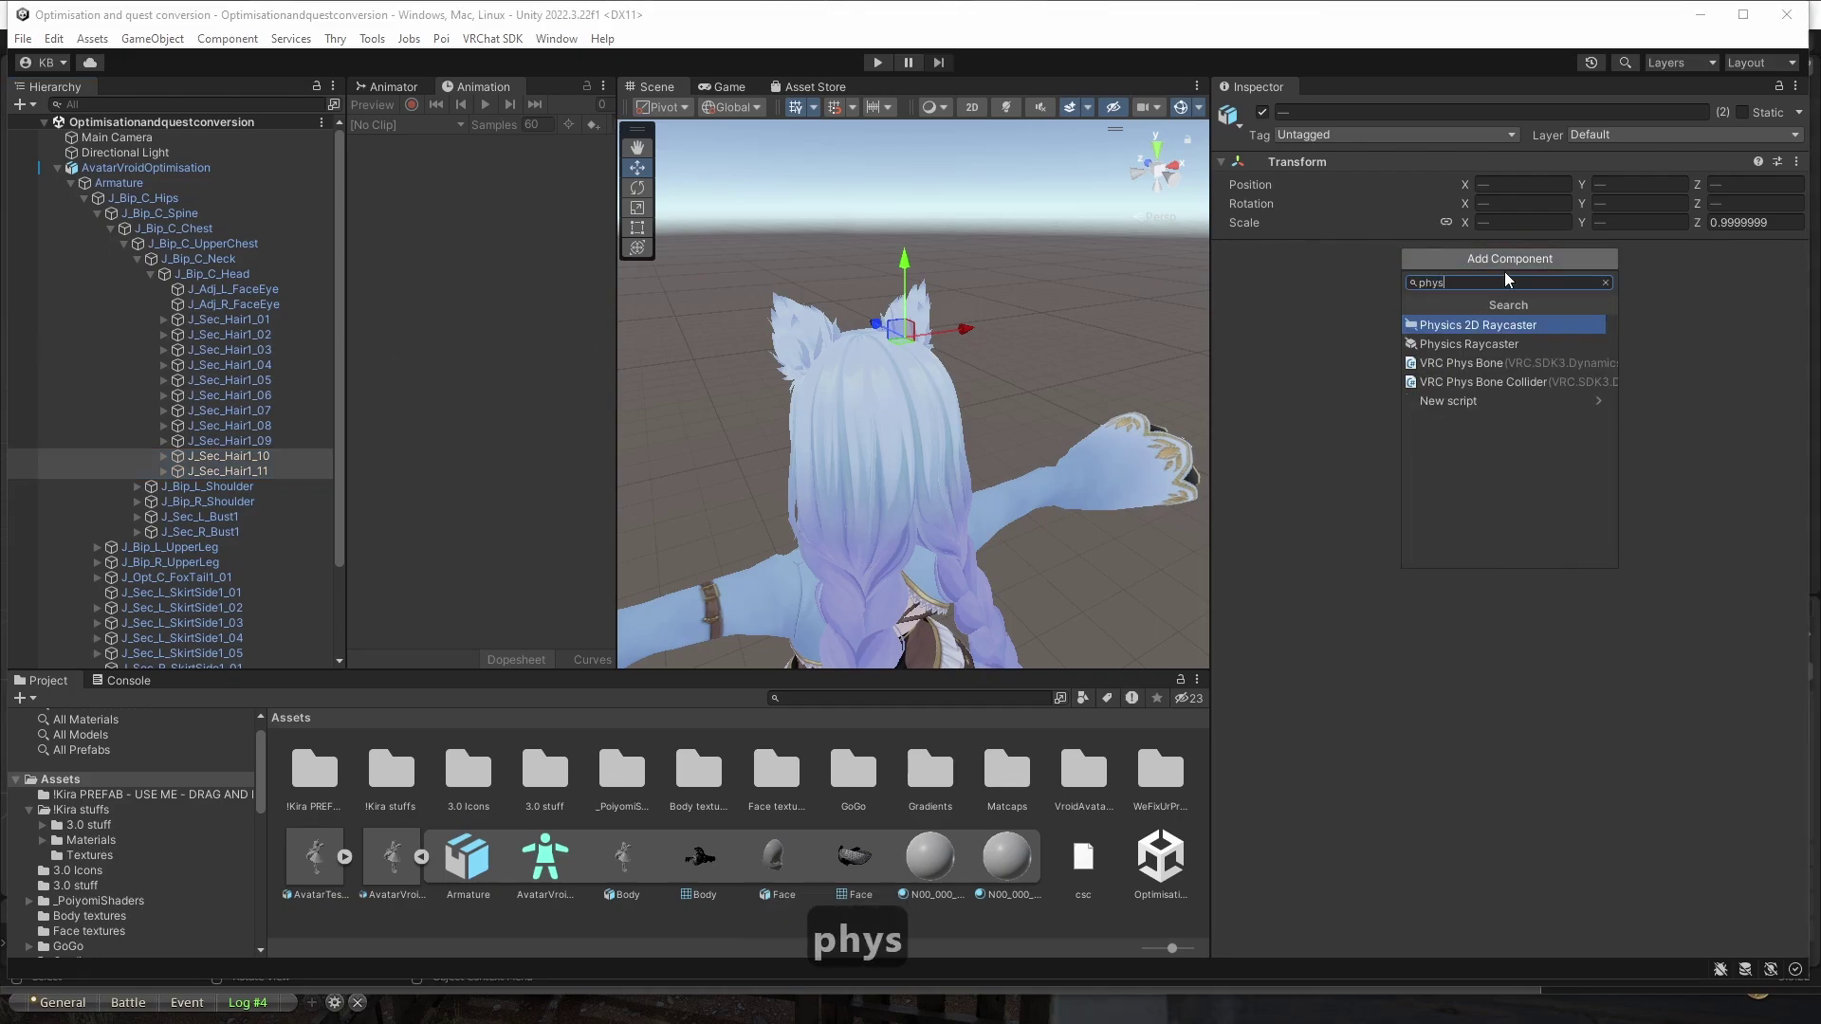
pyautogui.click(1456, 362)
# Set the ear phys bones' limit type to Angle and inspect the limit cones around both ears.
pyautogui.scroll(6, 1070, 389)
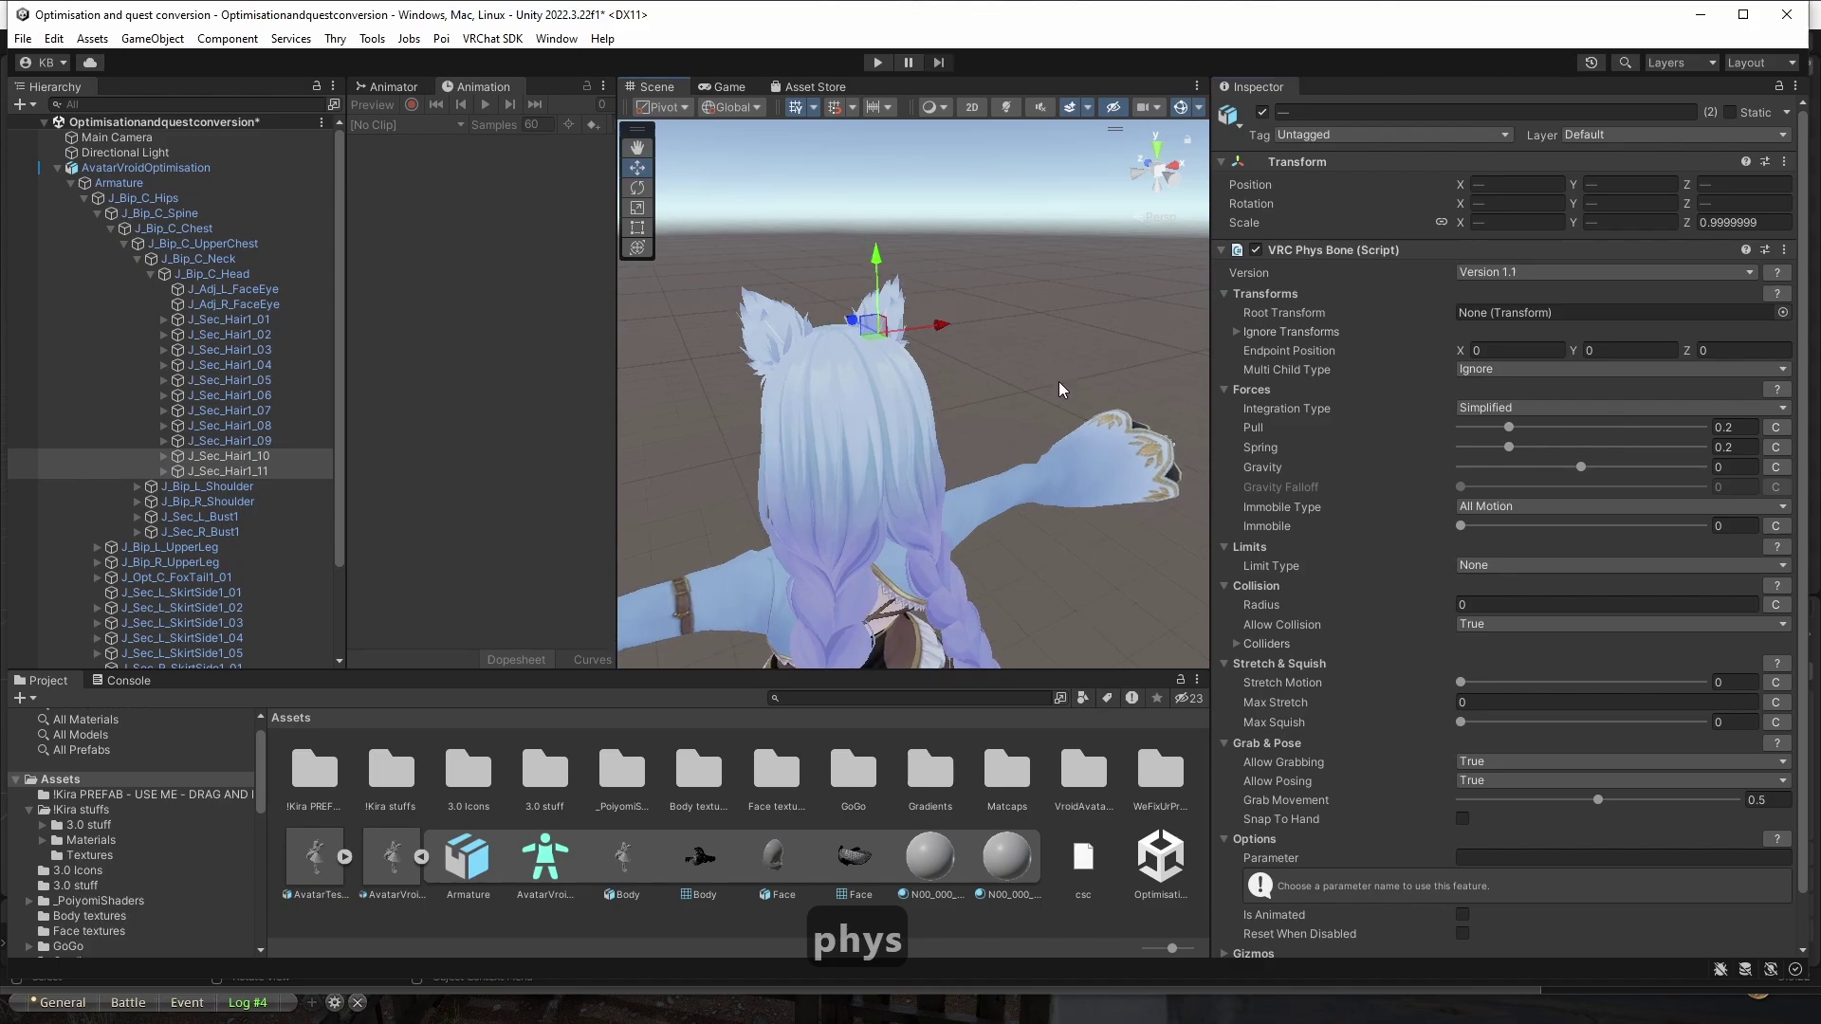
pyautogui.scroll(-2, 1008, 351)
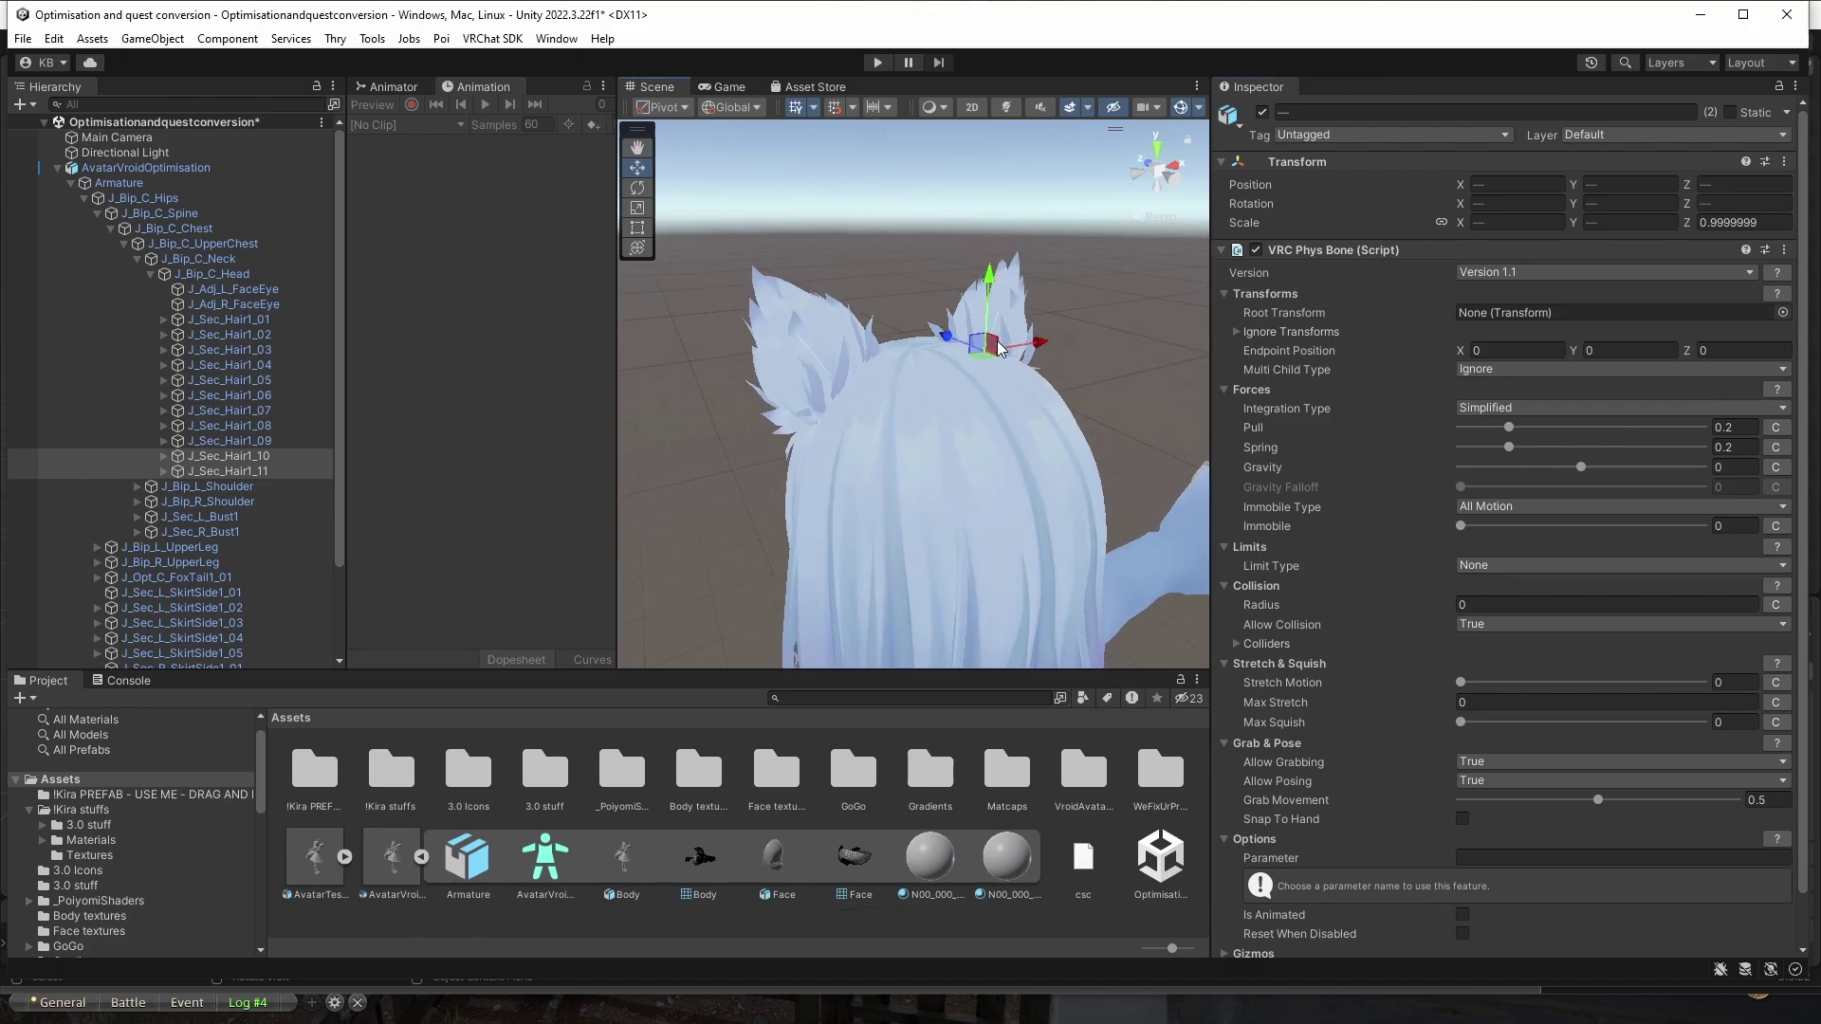
pyautogui.moveTo(998, 350); pyautogui.dragTo(1099, 344, button='middle')
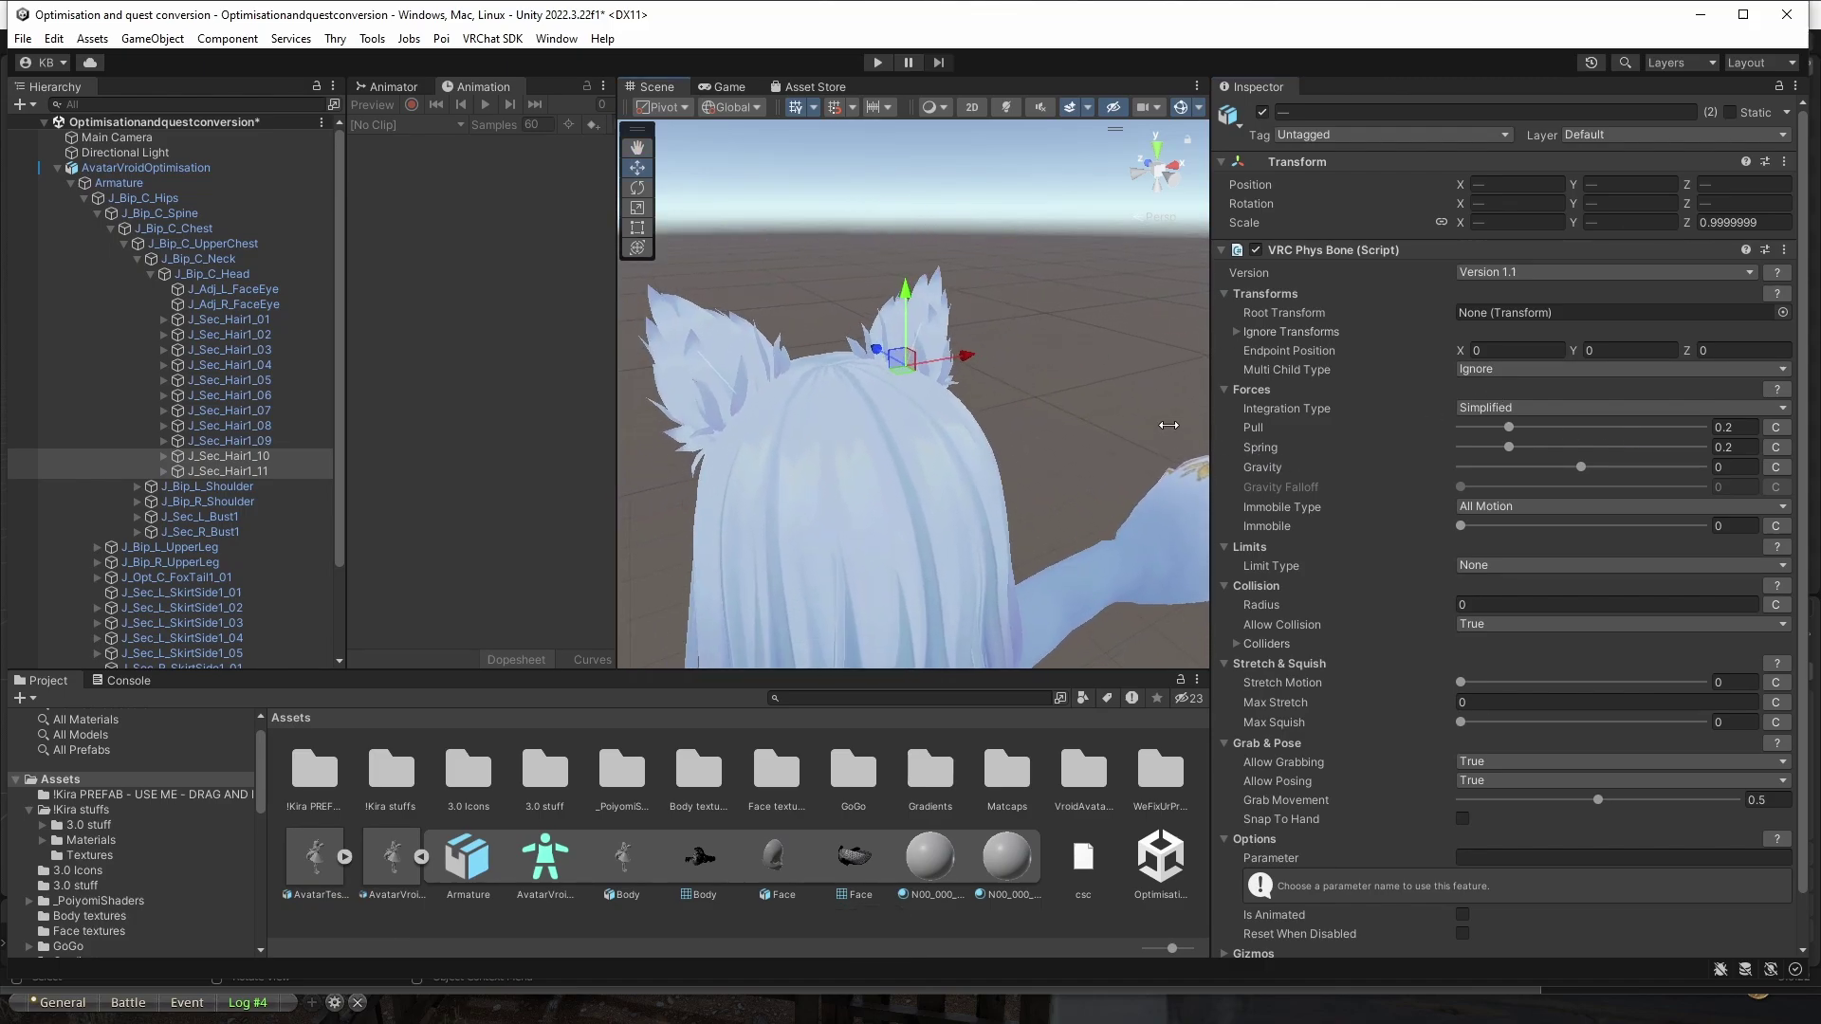
pyautogui.keyDown('alt'); pyautogui.moveTo(1169, 425); pyautogui.dragTo(1072, 420); pyautogui.keyUp('alt')
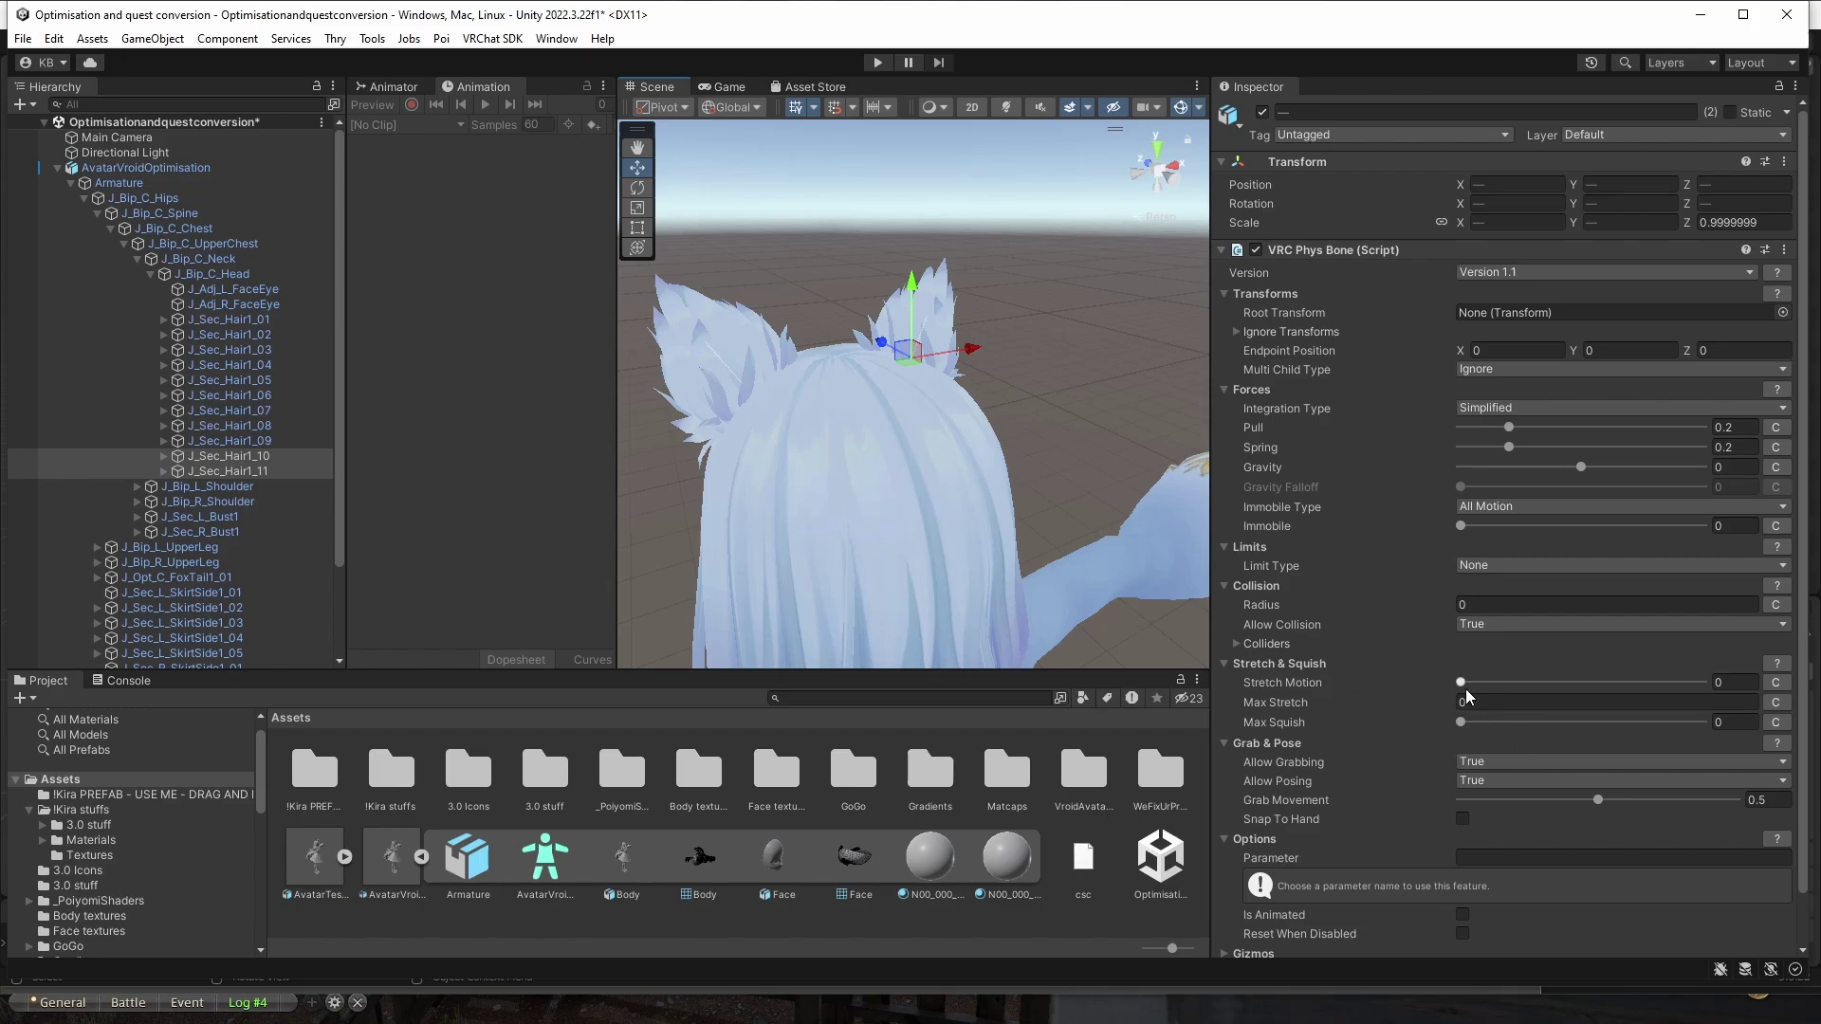
pyautogui.moveTo(1100, 544); pyautogui.dragTo(1037, 520, button='middle')
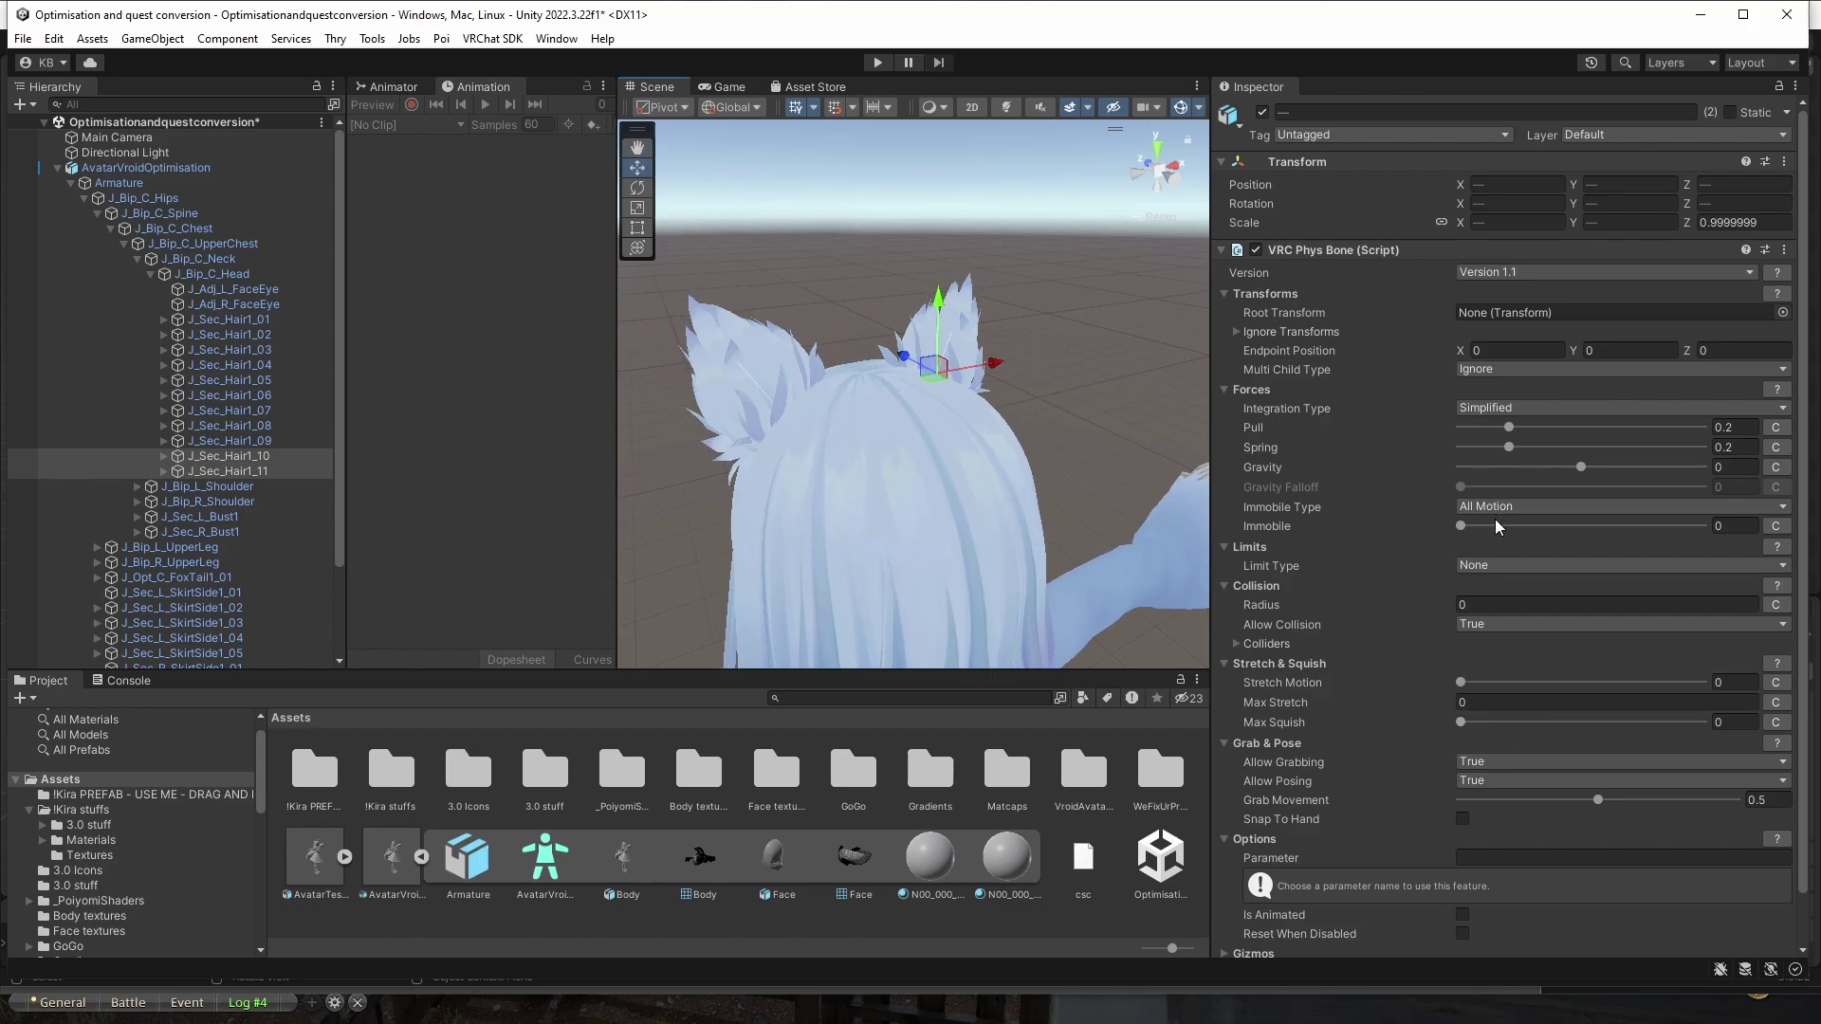
pyautogui.click(1473, 567)
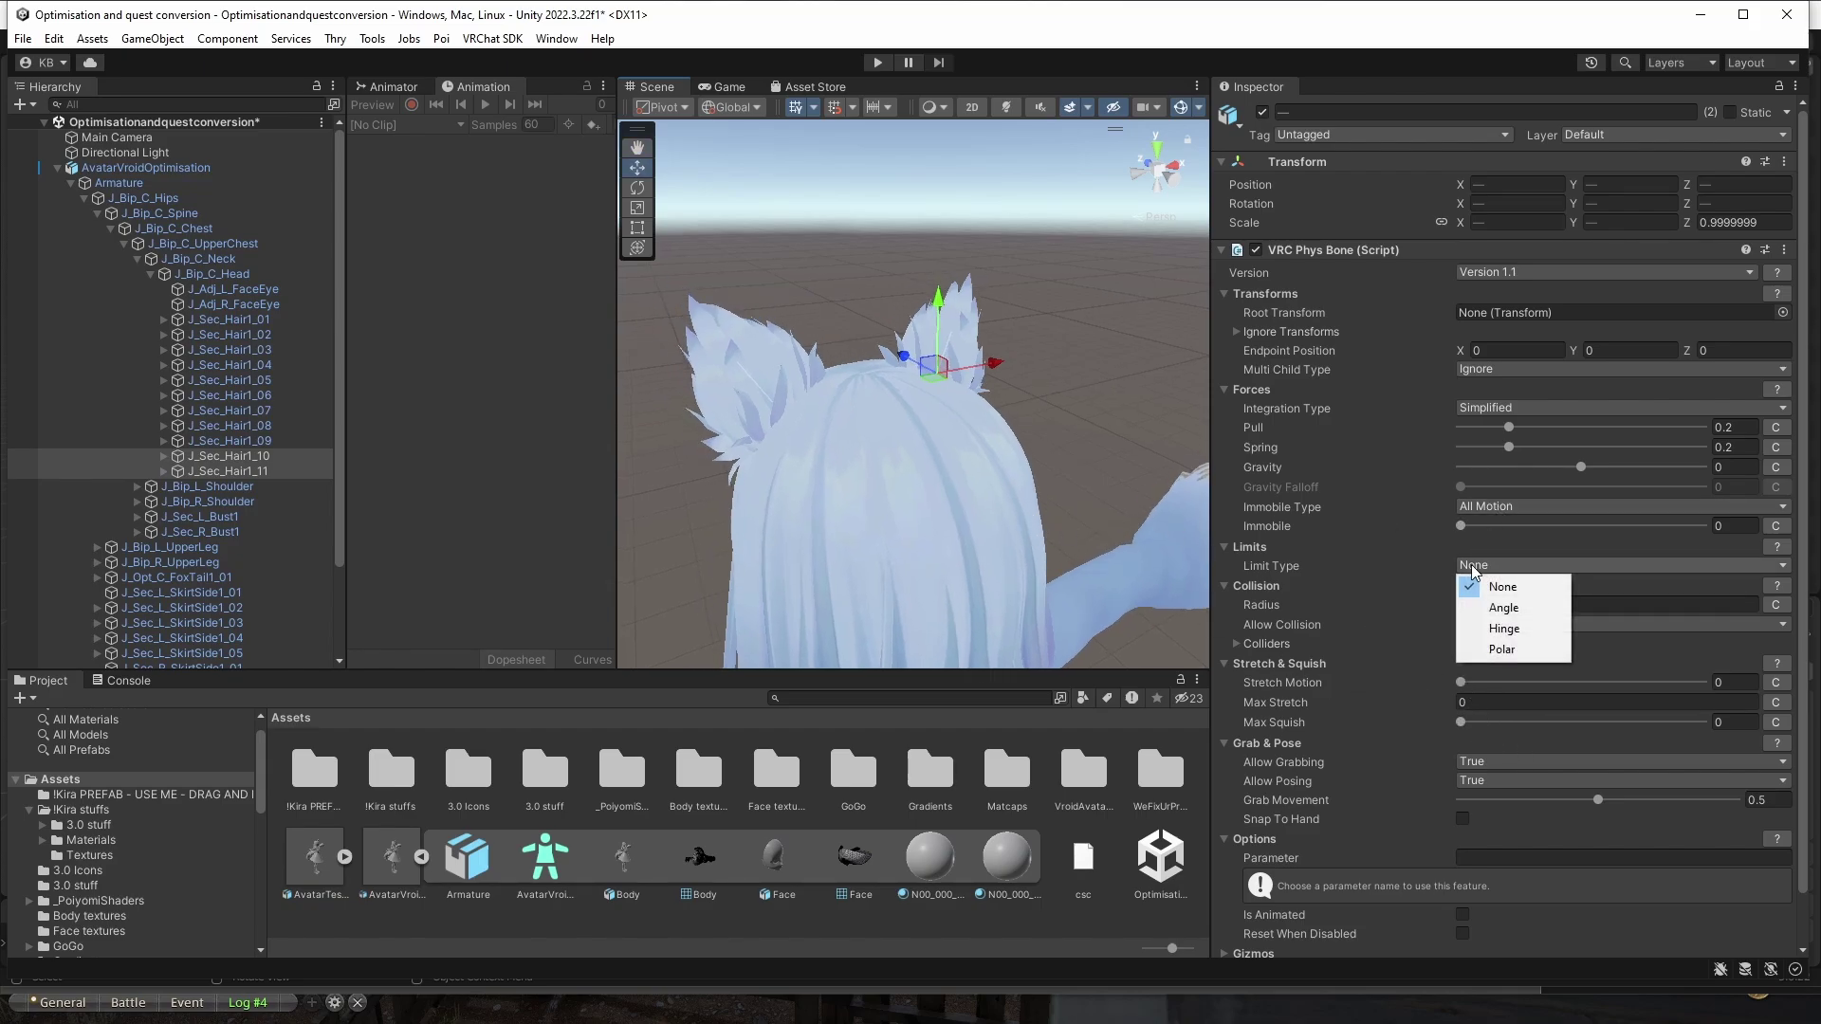
pyautogui.click(1508, 608)
pyautogui.keyDown('alt'); pyautogui.moveTo(1021, 470); pyautogui.dragTo(909, 436); pyautogui.keyUp('alt')
pyautogui.keyDown('alt'); pyautogui.moveTo(829, 332); pyautogui.dragTo(999, 344); pyautogui.keyUp('alt')
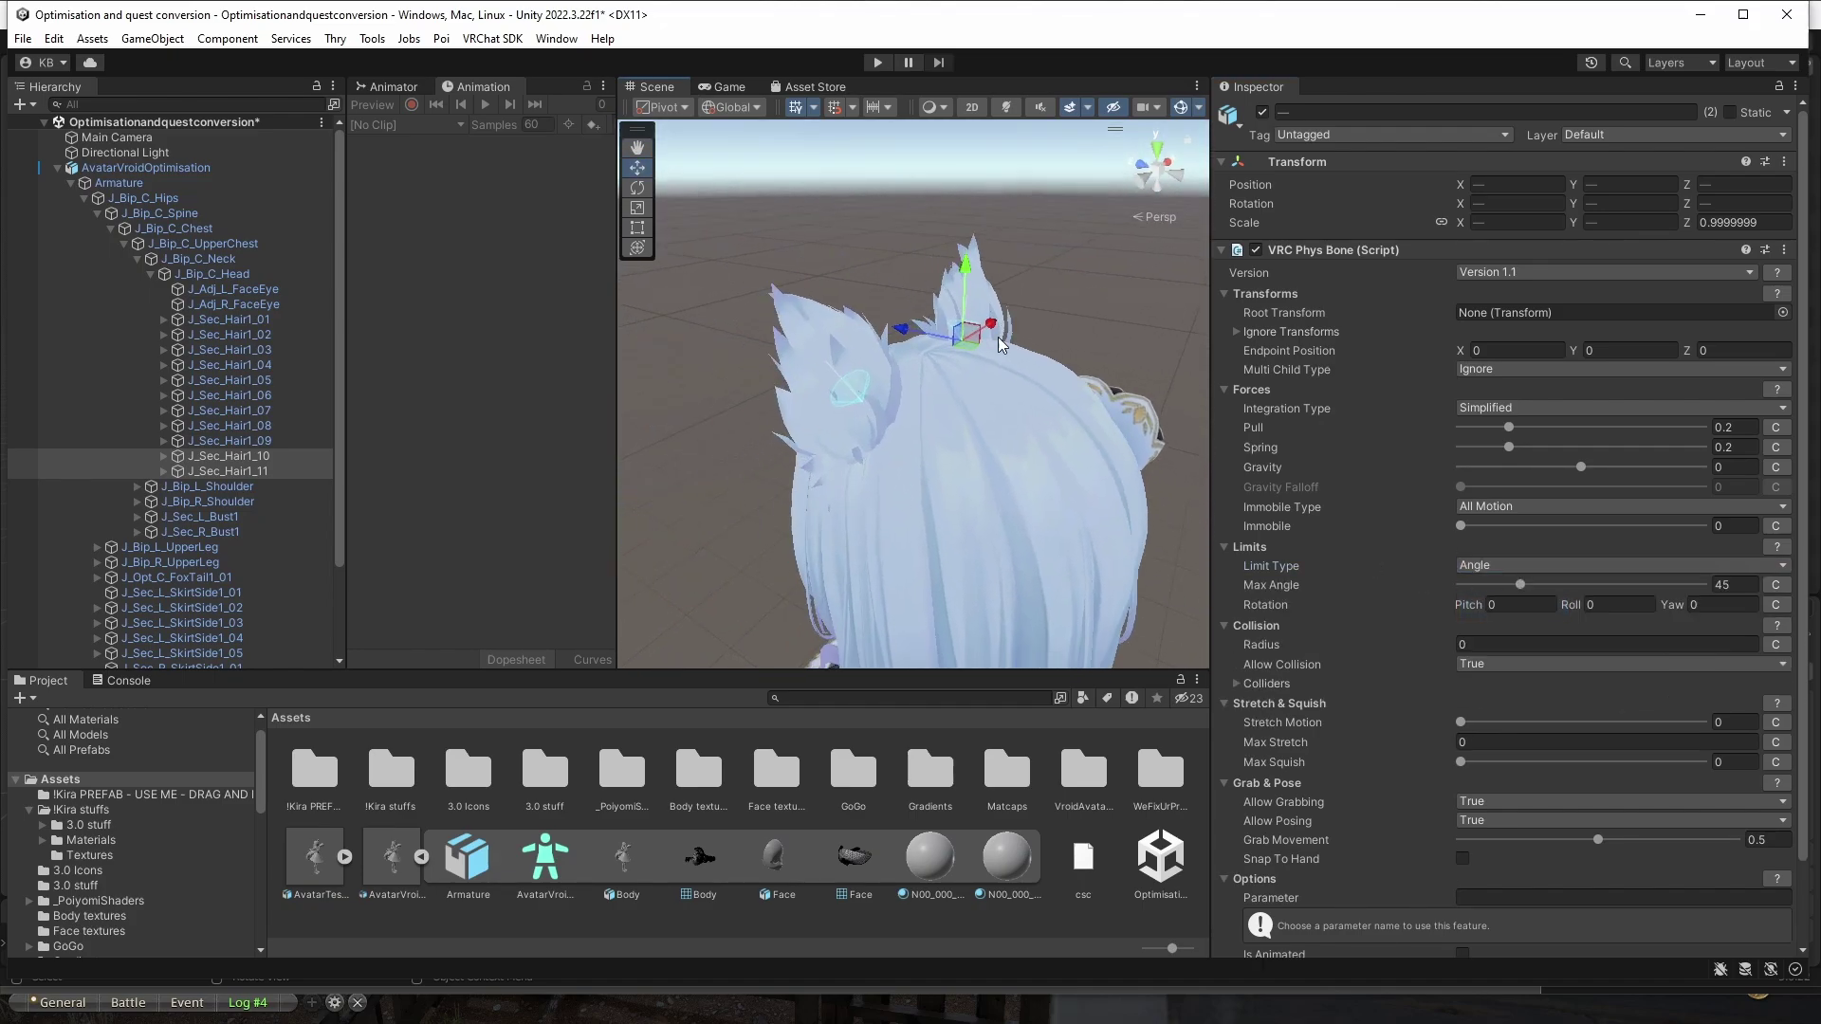
pyautogui.keyDown('alt'); pyautogui.moveTo(840, 392); pyautogui.dragTo(982, 356); pyautogui.keyUp('alt')
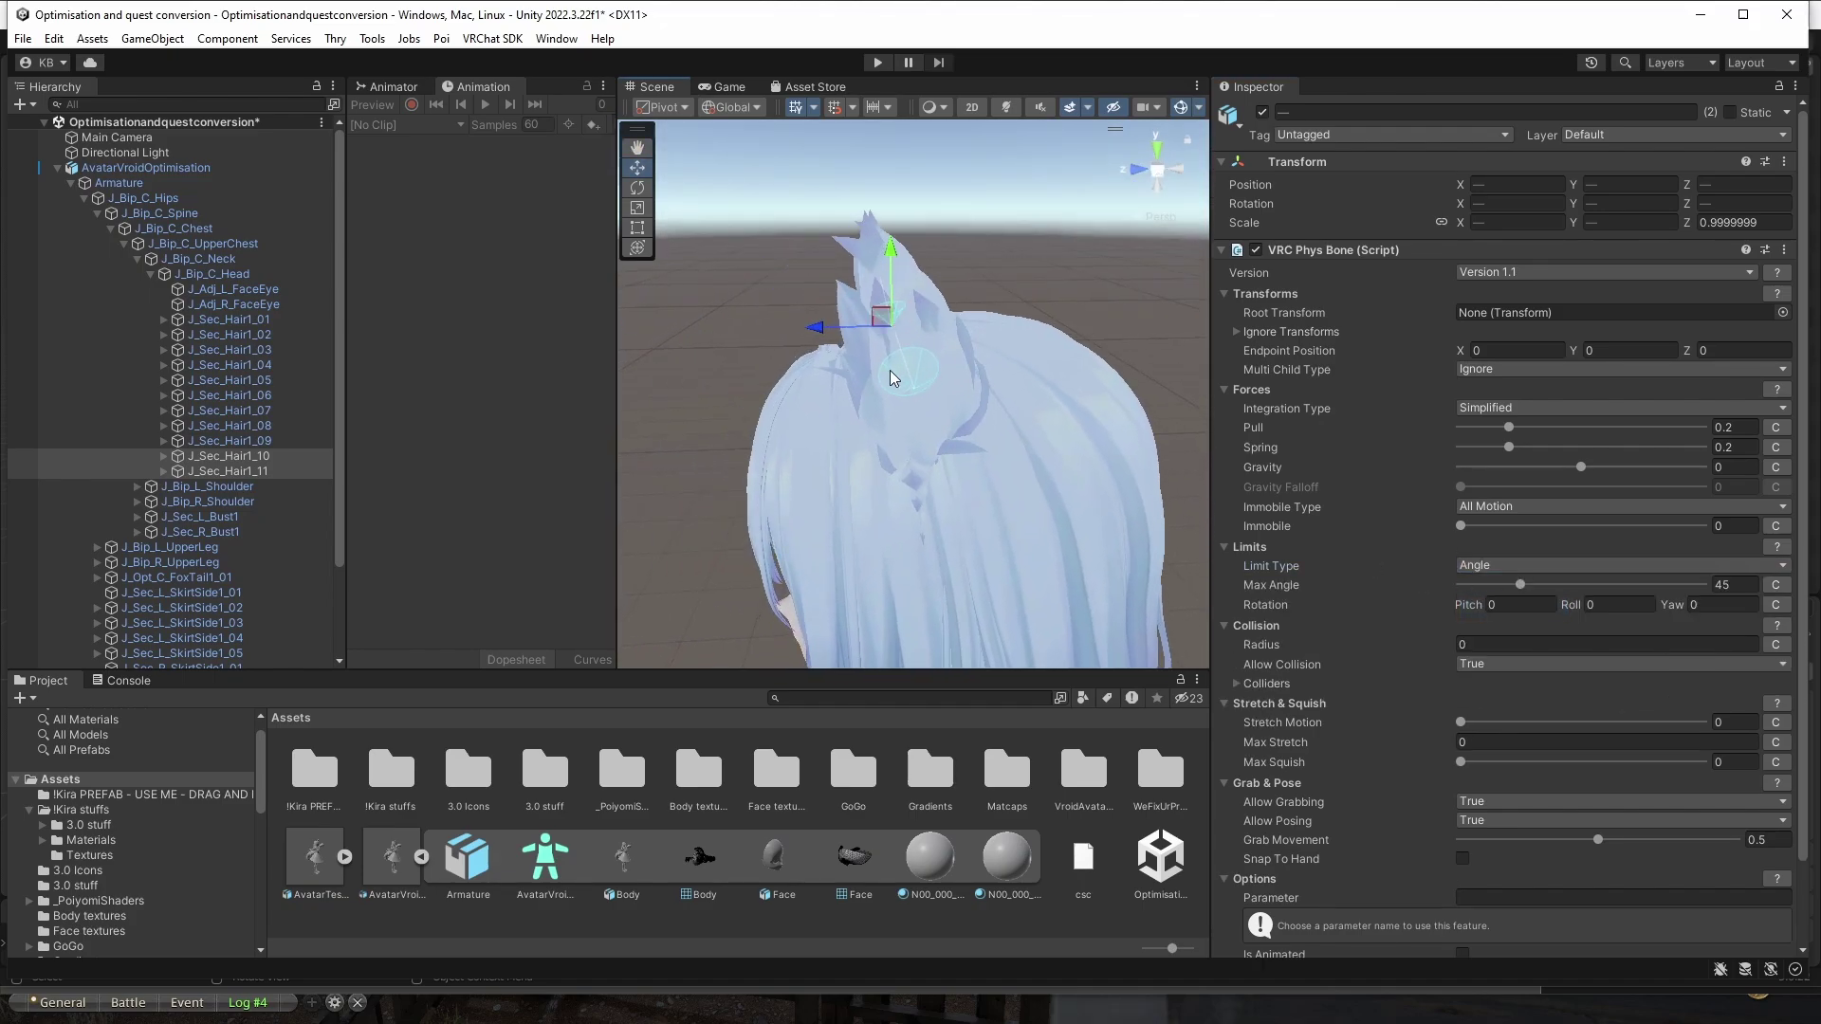
pyautogui.keyDown('alt'); pyautogui.moveTo(885, 387); pyautogui.dragTo(885, 343); pyautogui.keyUp('alt')
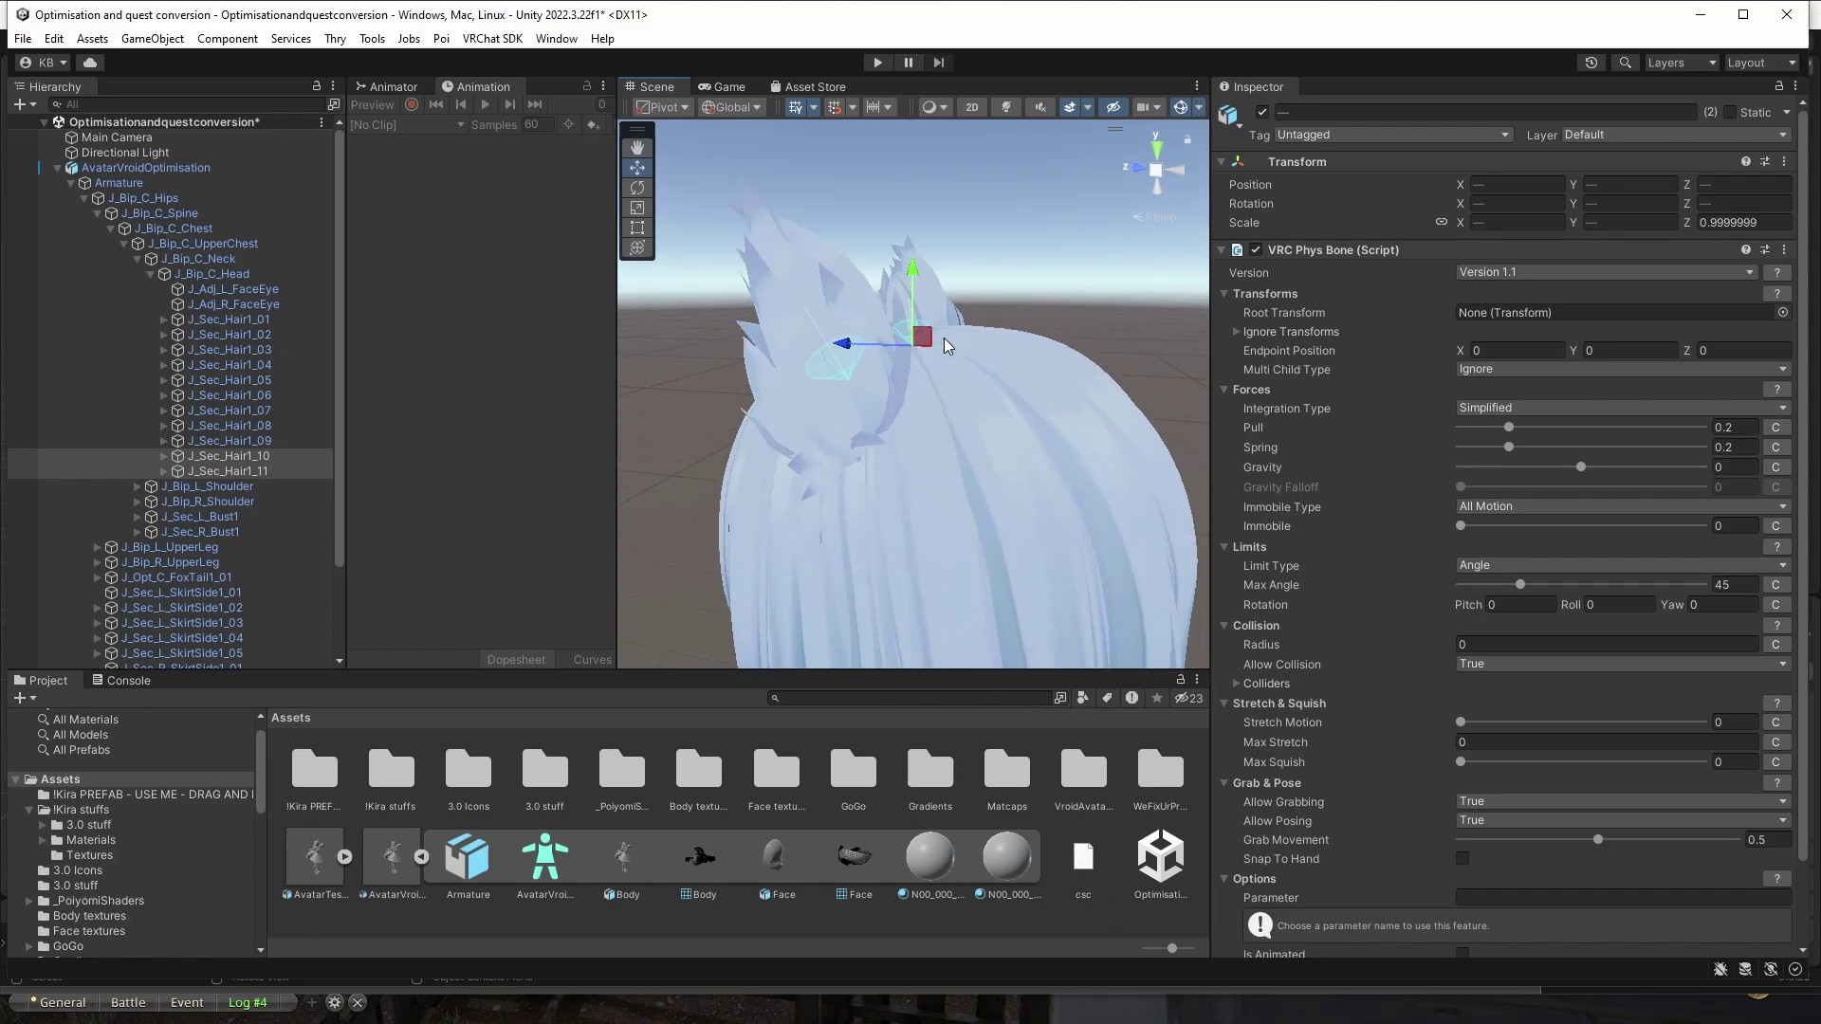
pyautogui.keyDown('alt'); pyautogui.moveTo(948, 347); pyautogui.dragTo(948, 445); pyautogui.keyUp('alt')
# Add a VRC Phys Bone component to the braid bones J_Sec_Hair1_01 and J_Sec_Hair1_02 together.
pyautogui.click(237, 319)
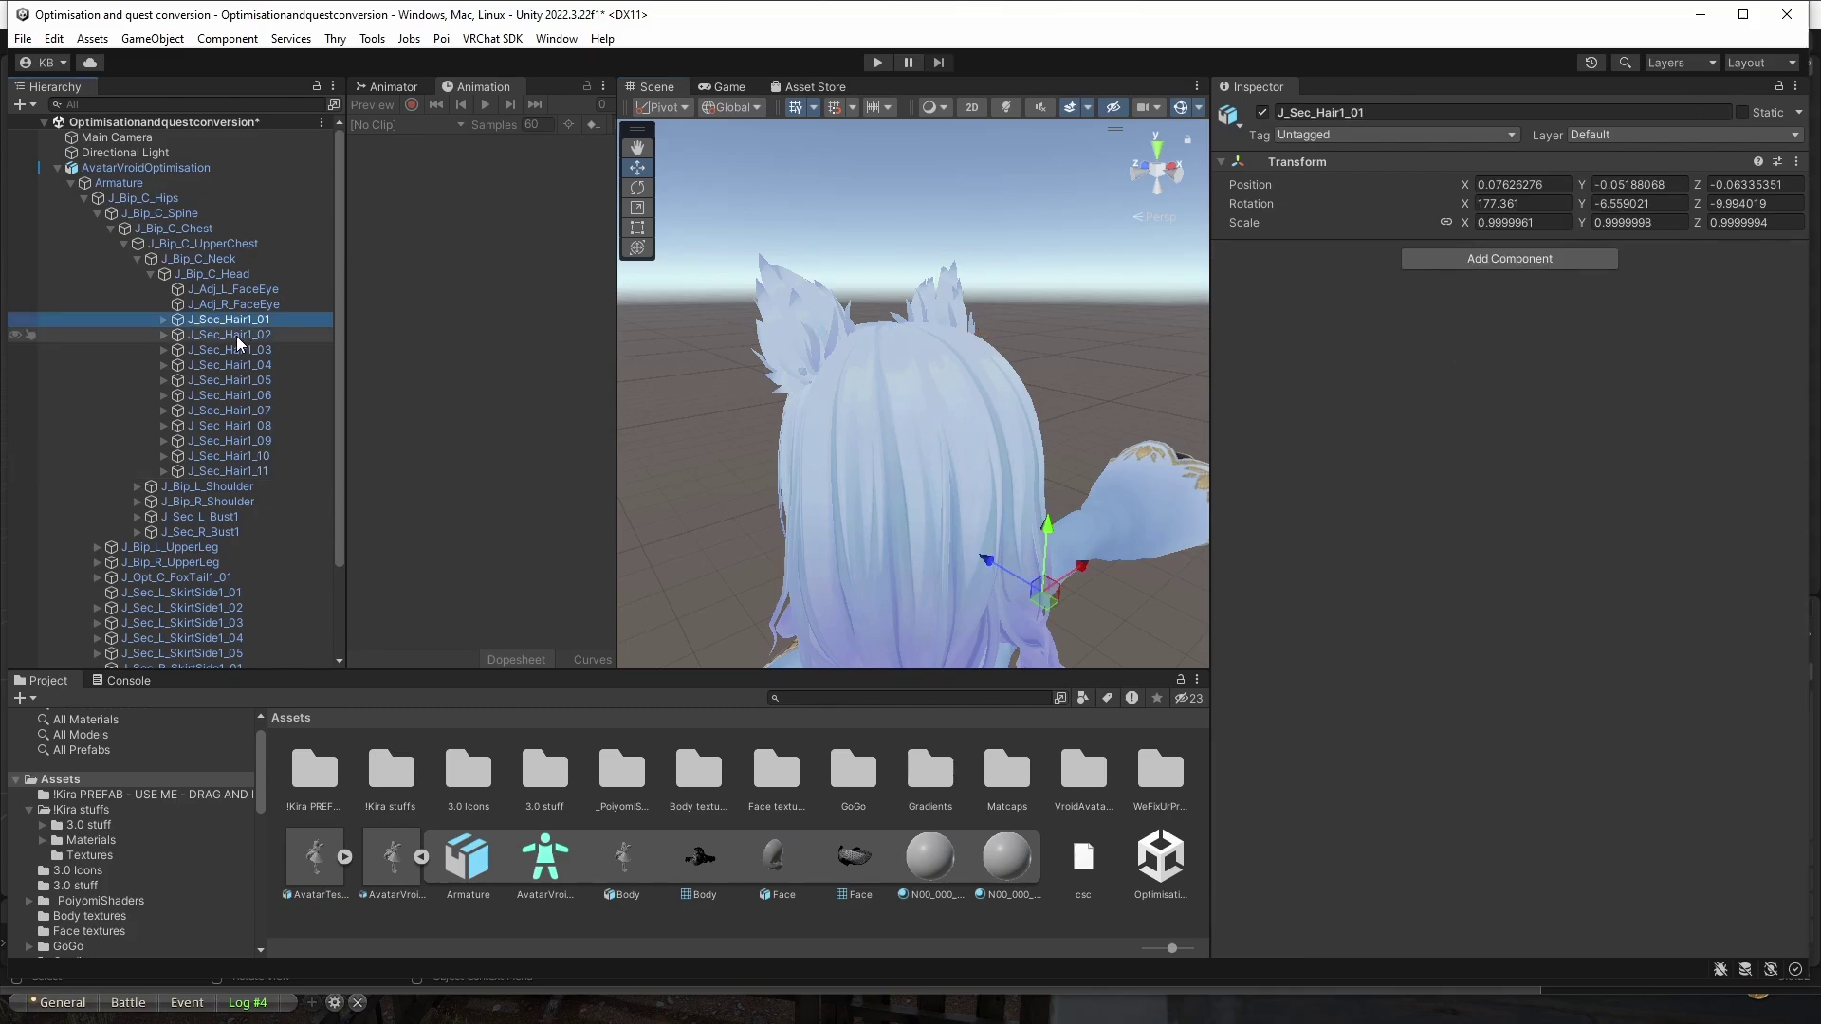
pyautogui.keyDown('ctrl'); pyautogui.click(233, 335); pyautogui.keyUp('ctrl')
pyautogui.click(1455, 259)
pyautogui.click(1474, 355)
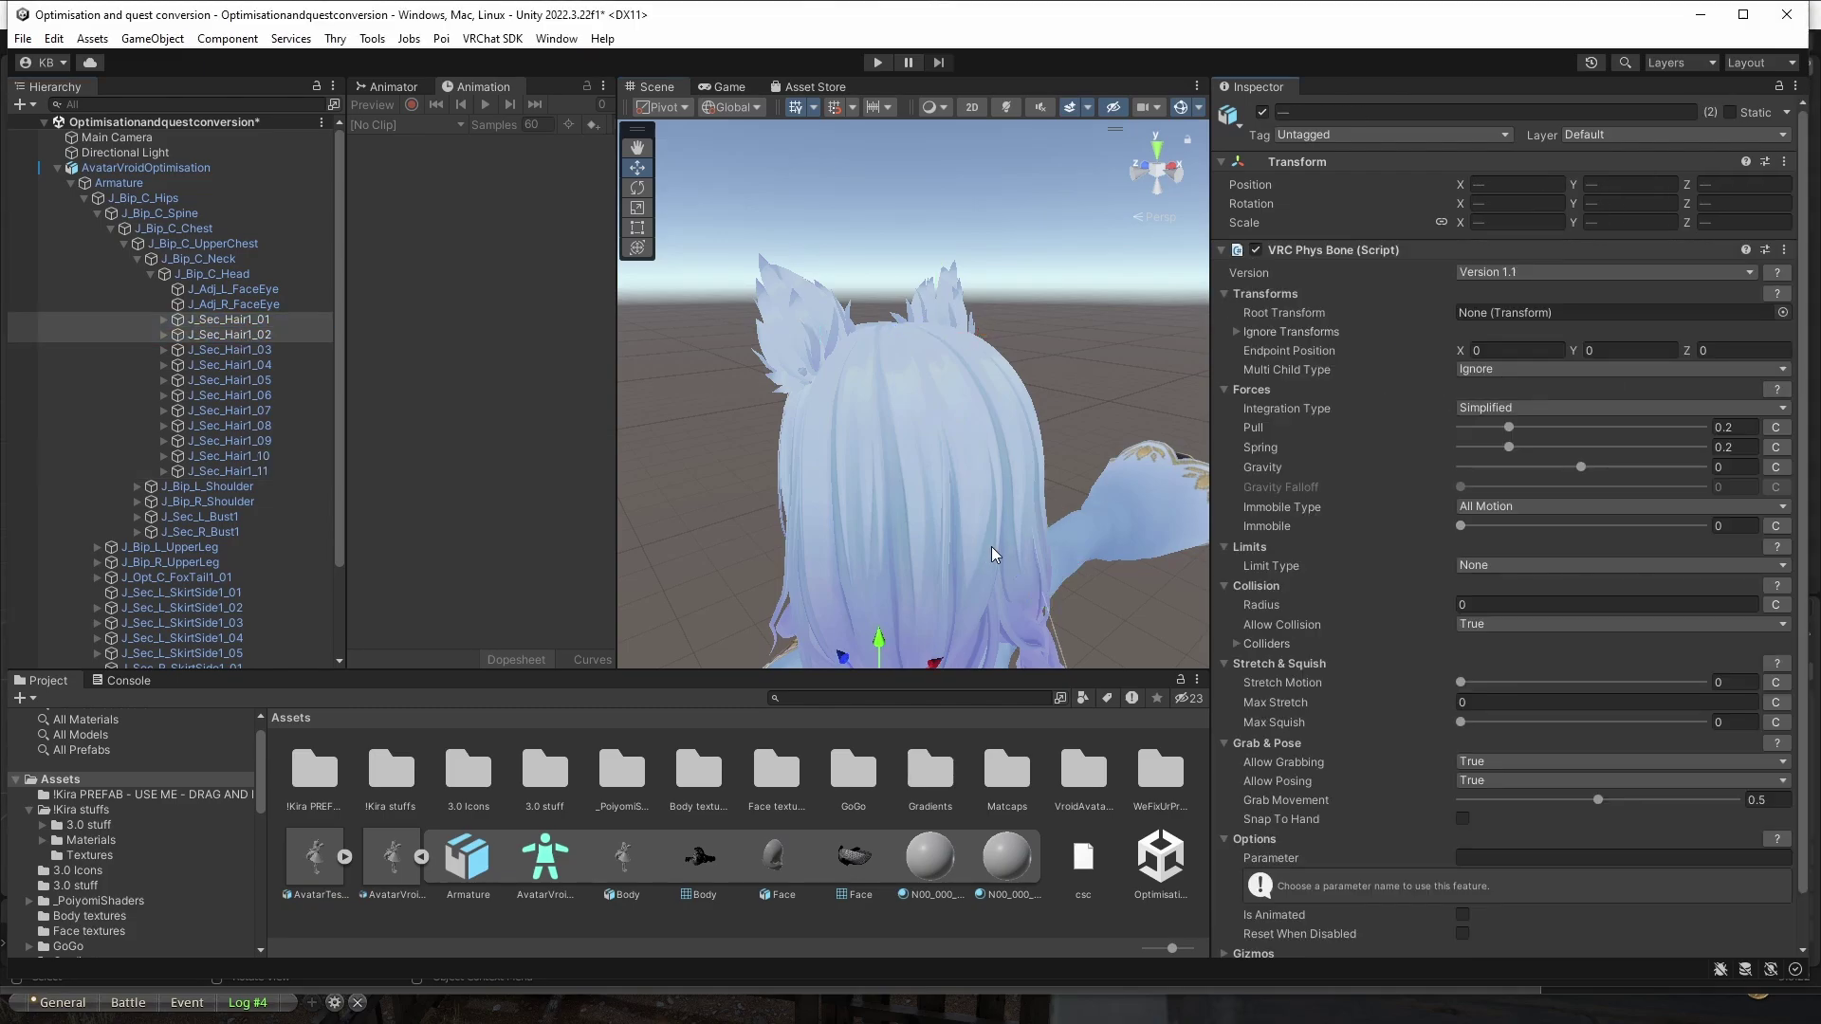
# Set the braid phys bones' limit type to Angle and check the limit cones from the avatar's front.
pyautogui.press('f')
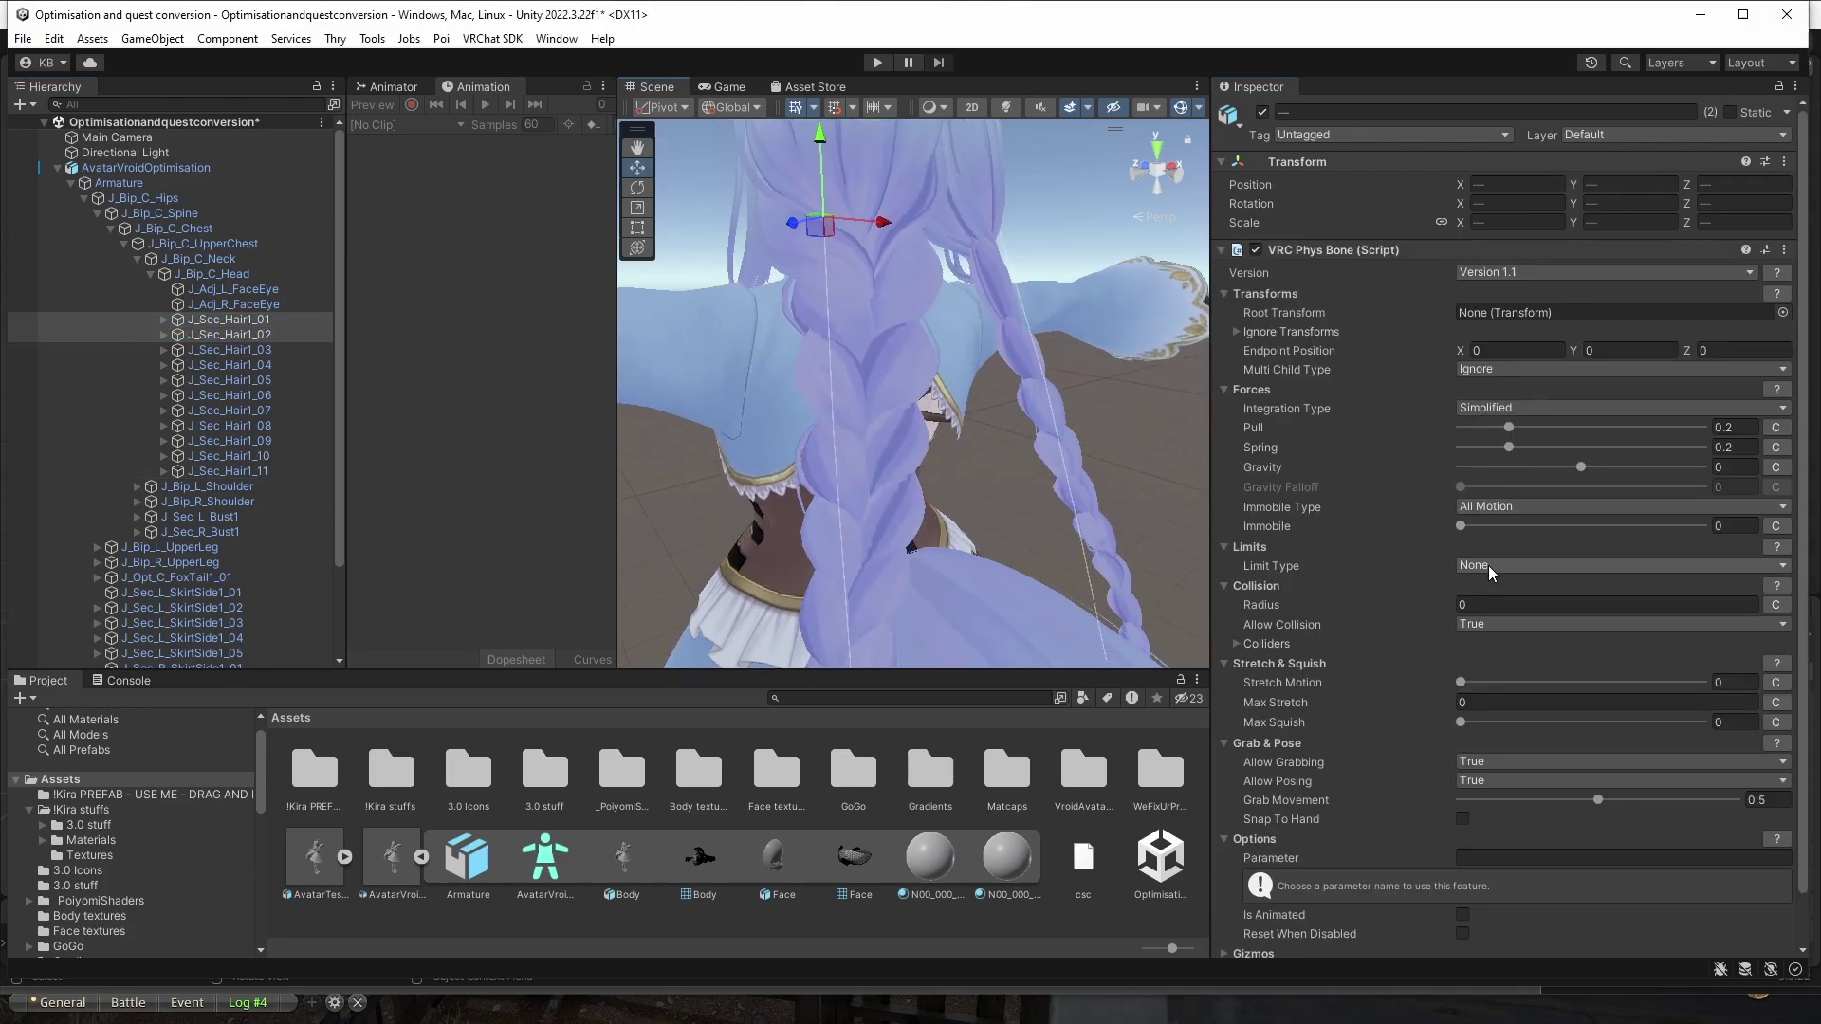
pyautogui.click(1488, 565)
pyautogui.click(1498, 613)
pyautogui.keyDown('alt'); pyautogui.moveTo(994, 565); pyautogui.dragTo(1085, 459); pyautogui.keyUp('alt')
pyautogui.moveTo(1085, 459); pyautogui.dragTo(1032, 401, button='middle')
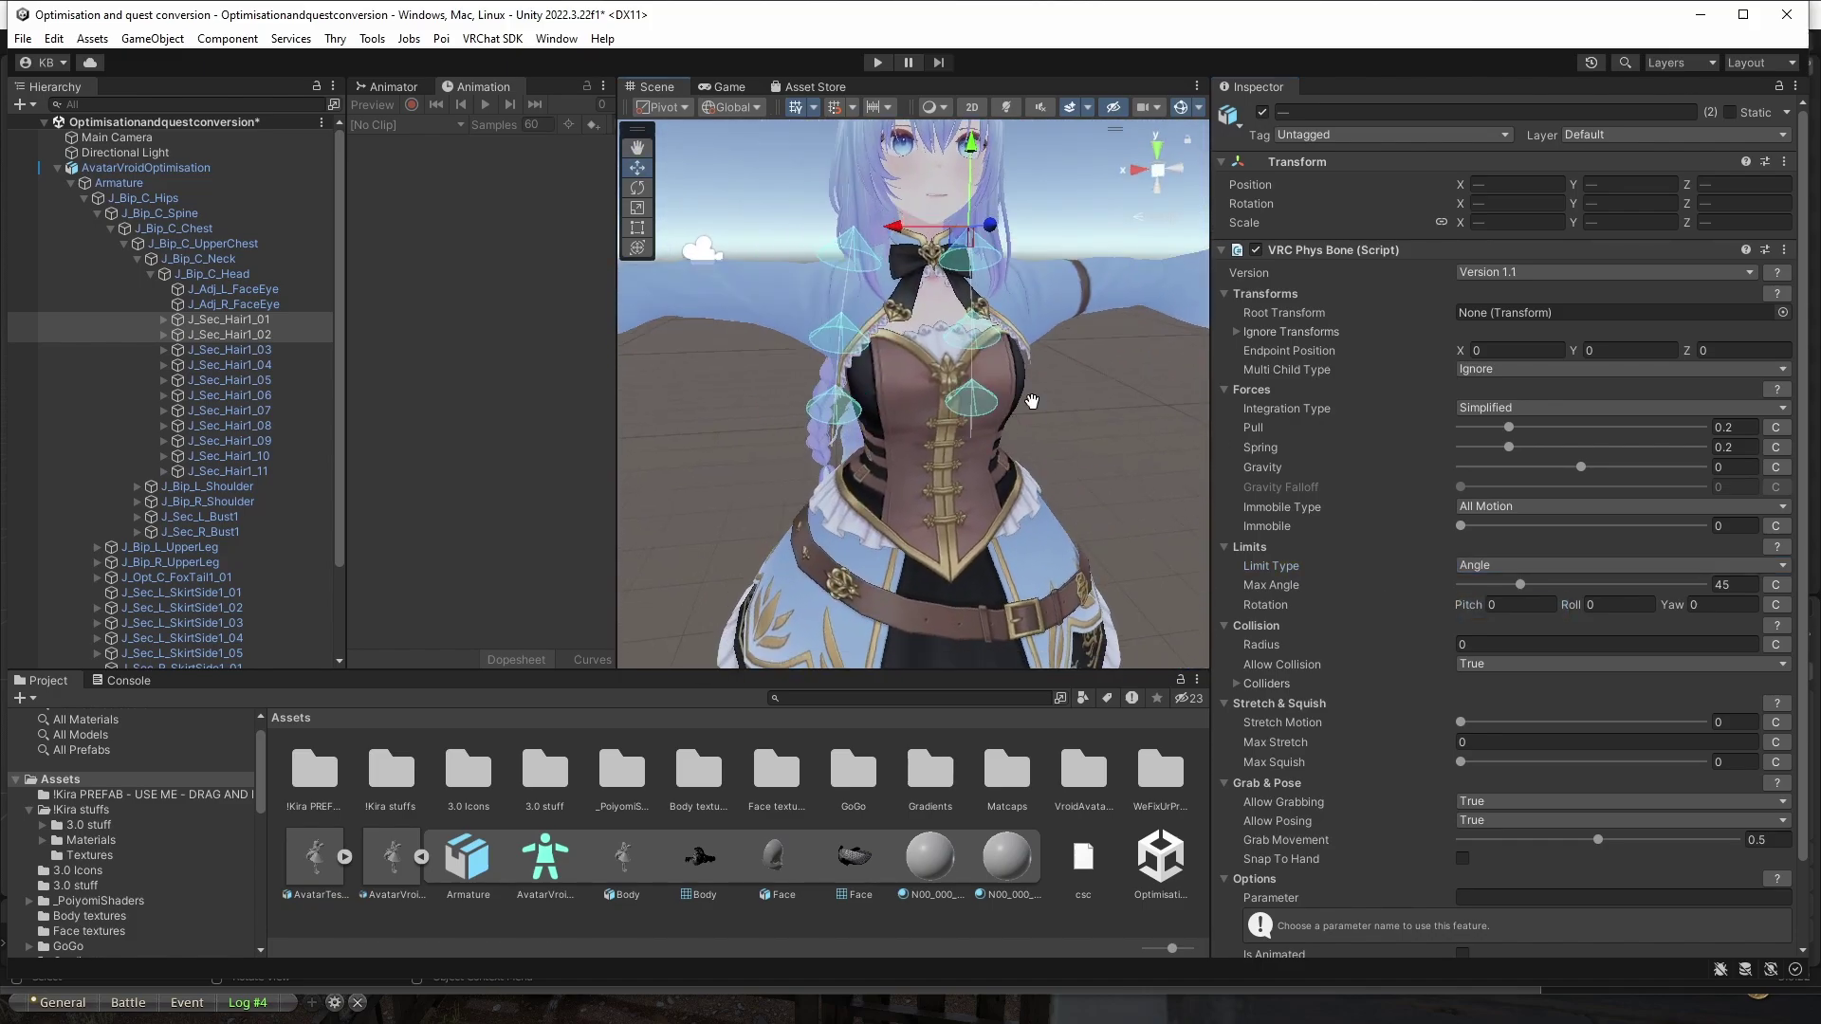
pyautogui.keyDown('alt'); pyautogui.moveTo(1032, 402); pyautogui.dragTo(920, 320); pyautogui.keyUp('alt')
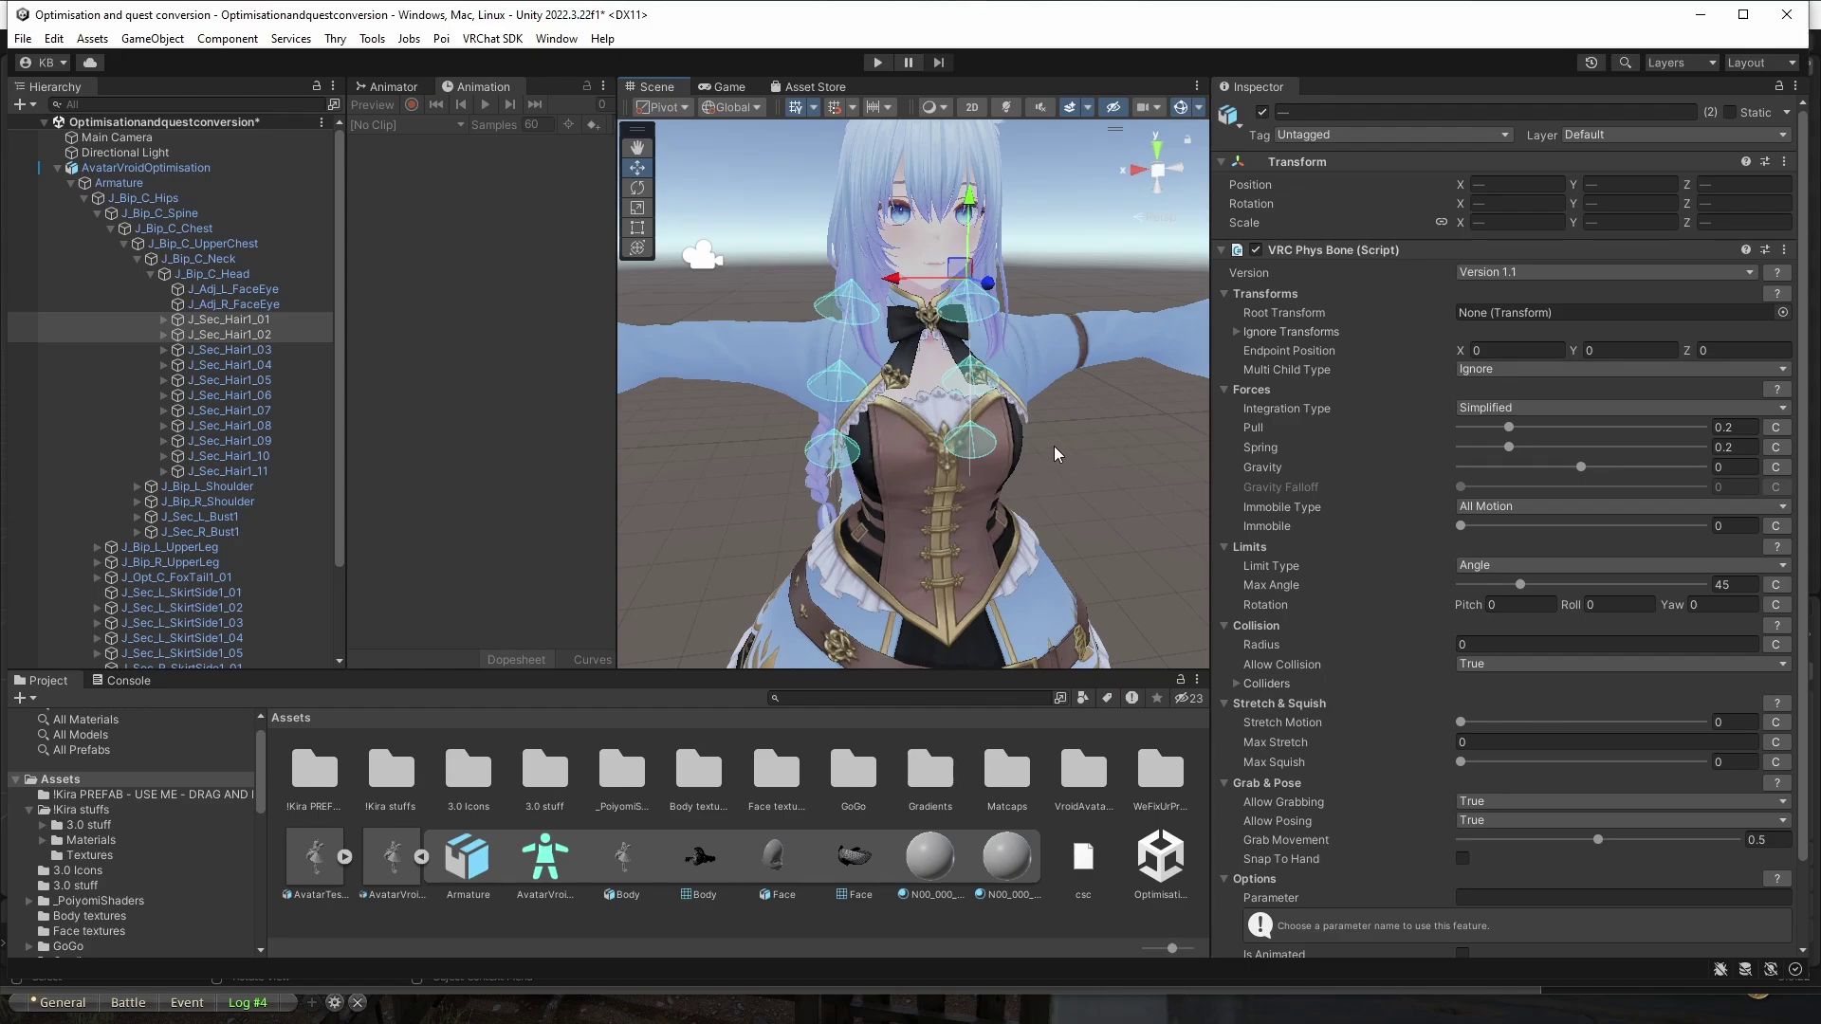
pyautogui.keyDown('alt'); pyautogui.moveTo(1055, 446); pyautogui.dragTo(1101, 511); pyautogui.keyUp('alt')
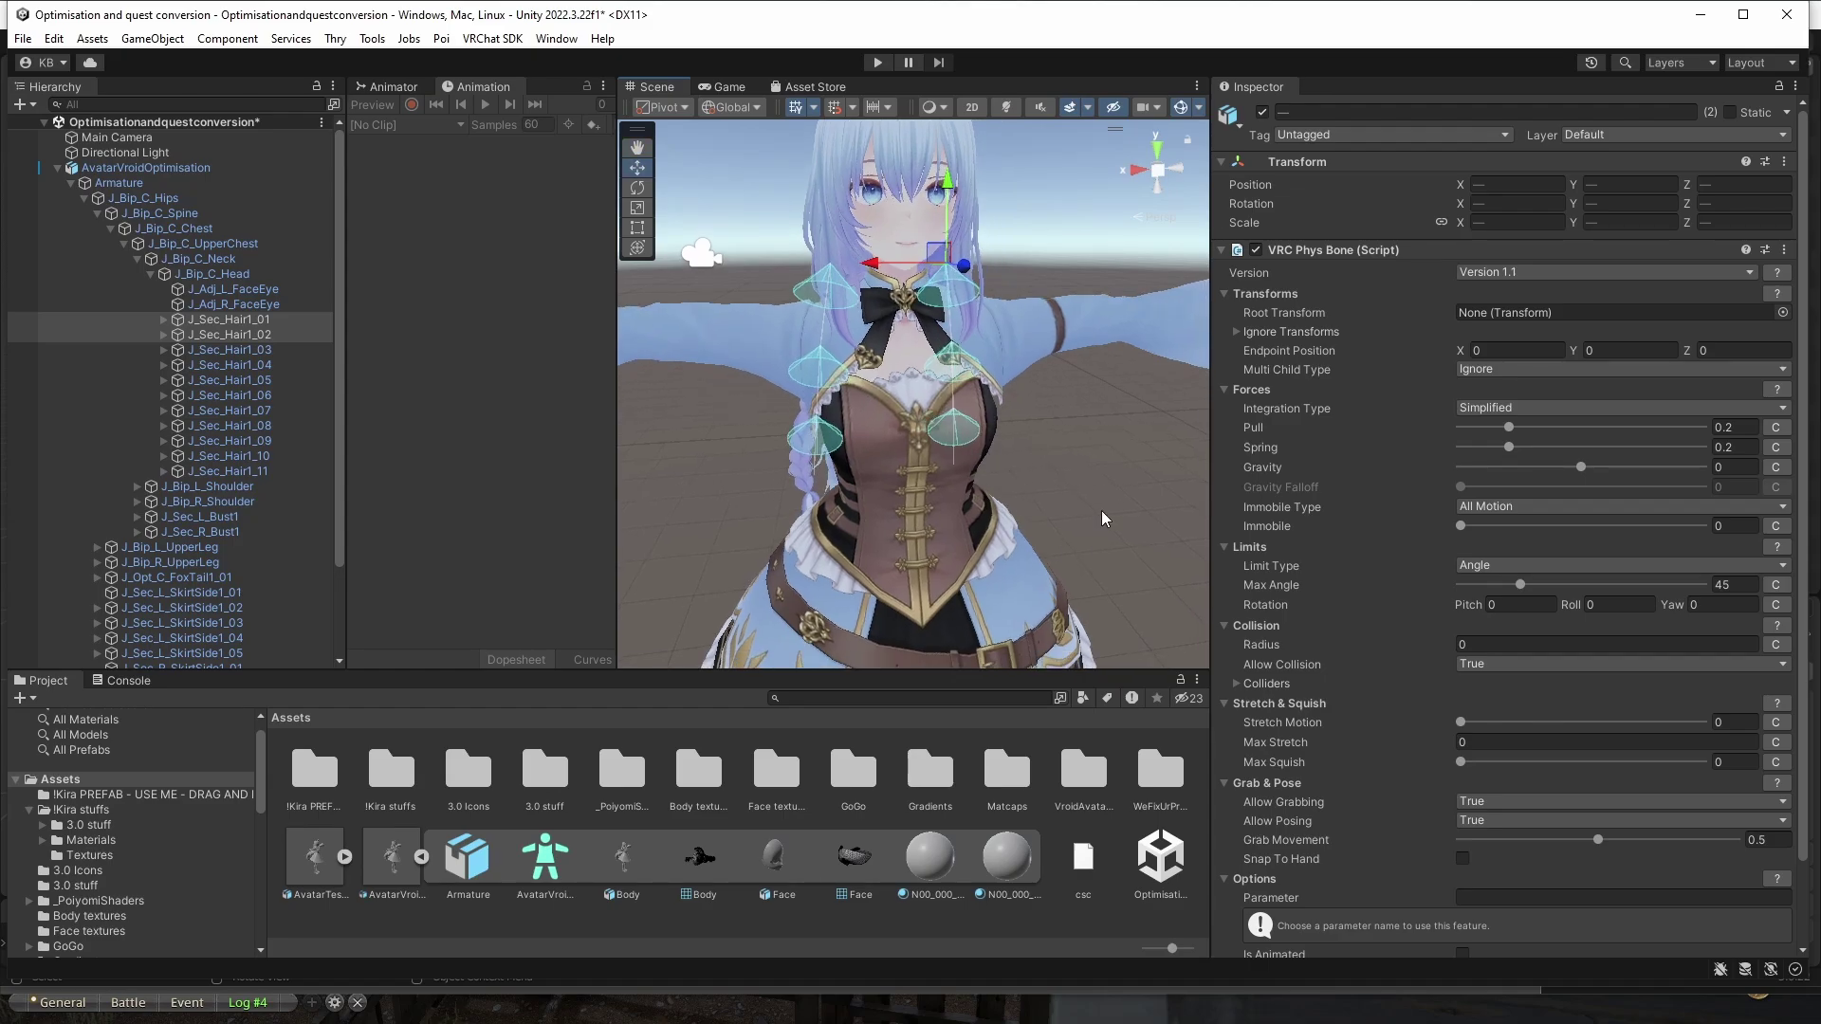
# Add a VRC Phys Bone Collider to J_Bip_C_Chest and set its radius to 0.1.
pyautogui.click(197, 229)
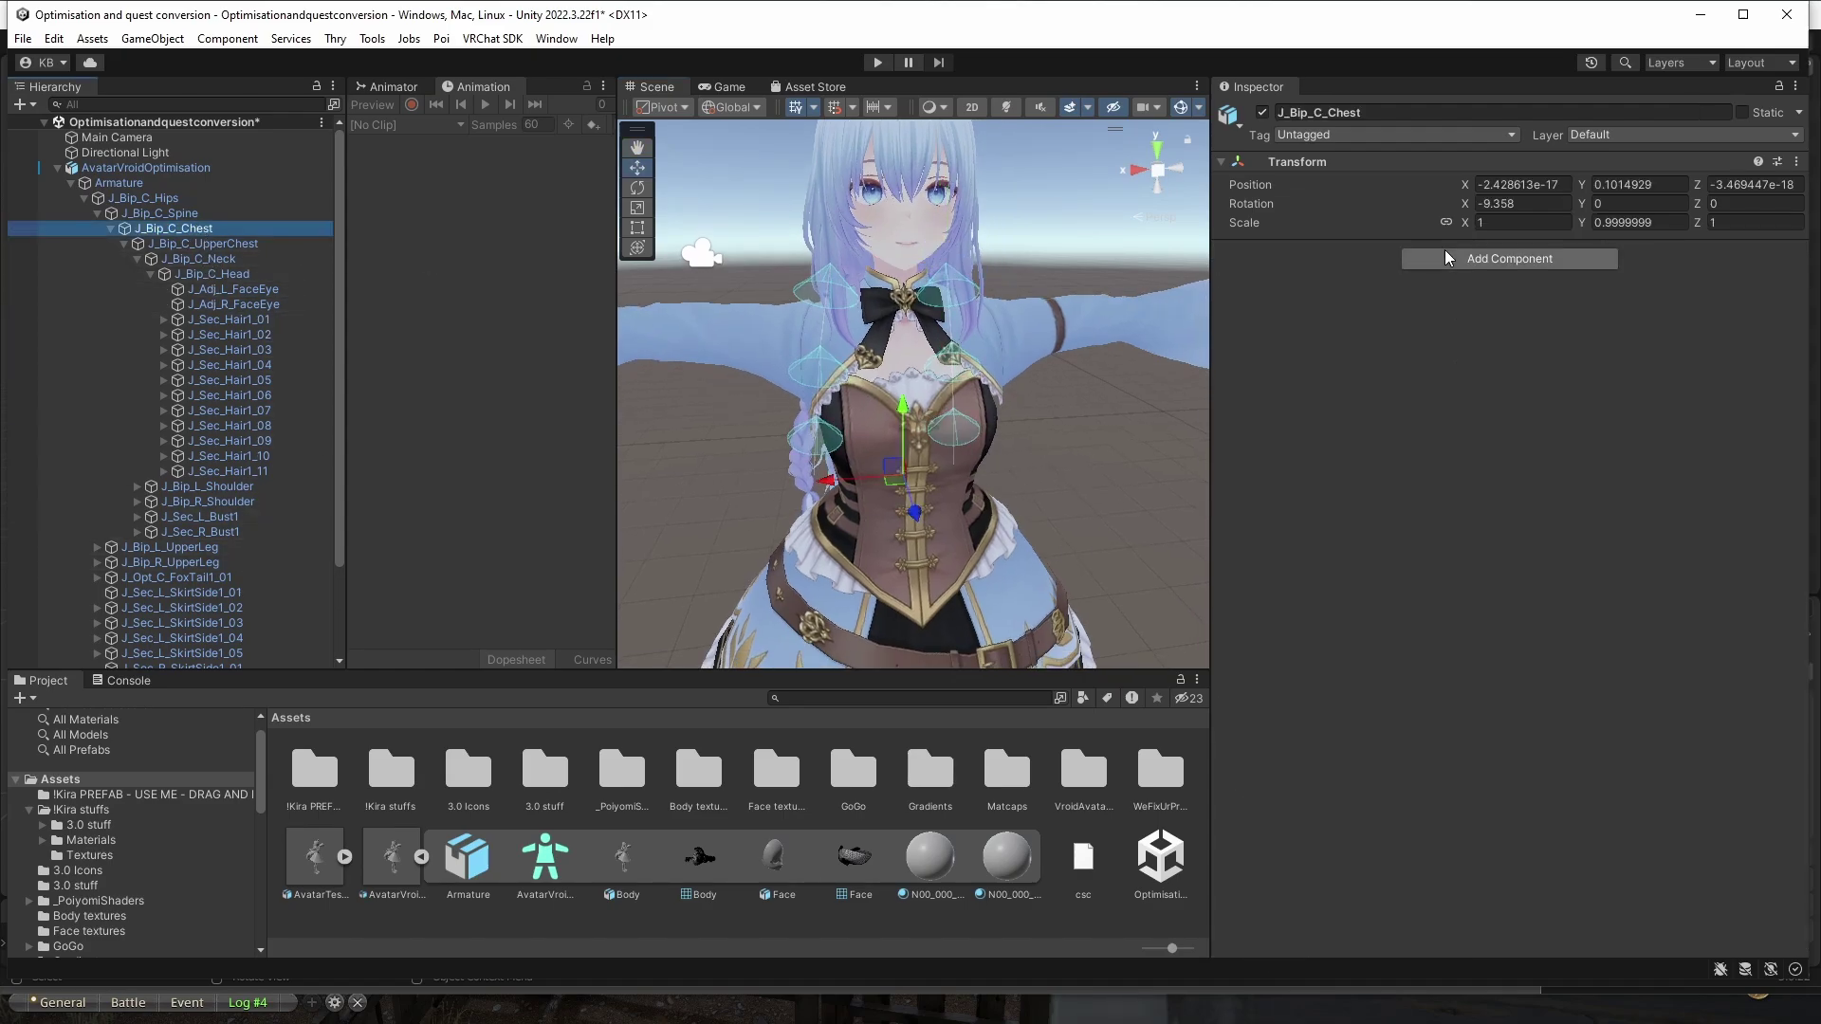
pyautogui.click(1448, 258)
pyautogui.click(1523, 387)
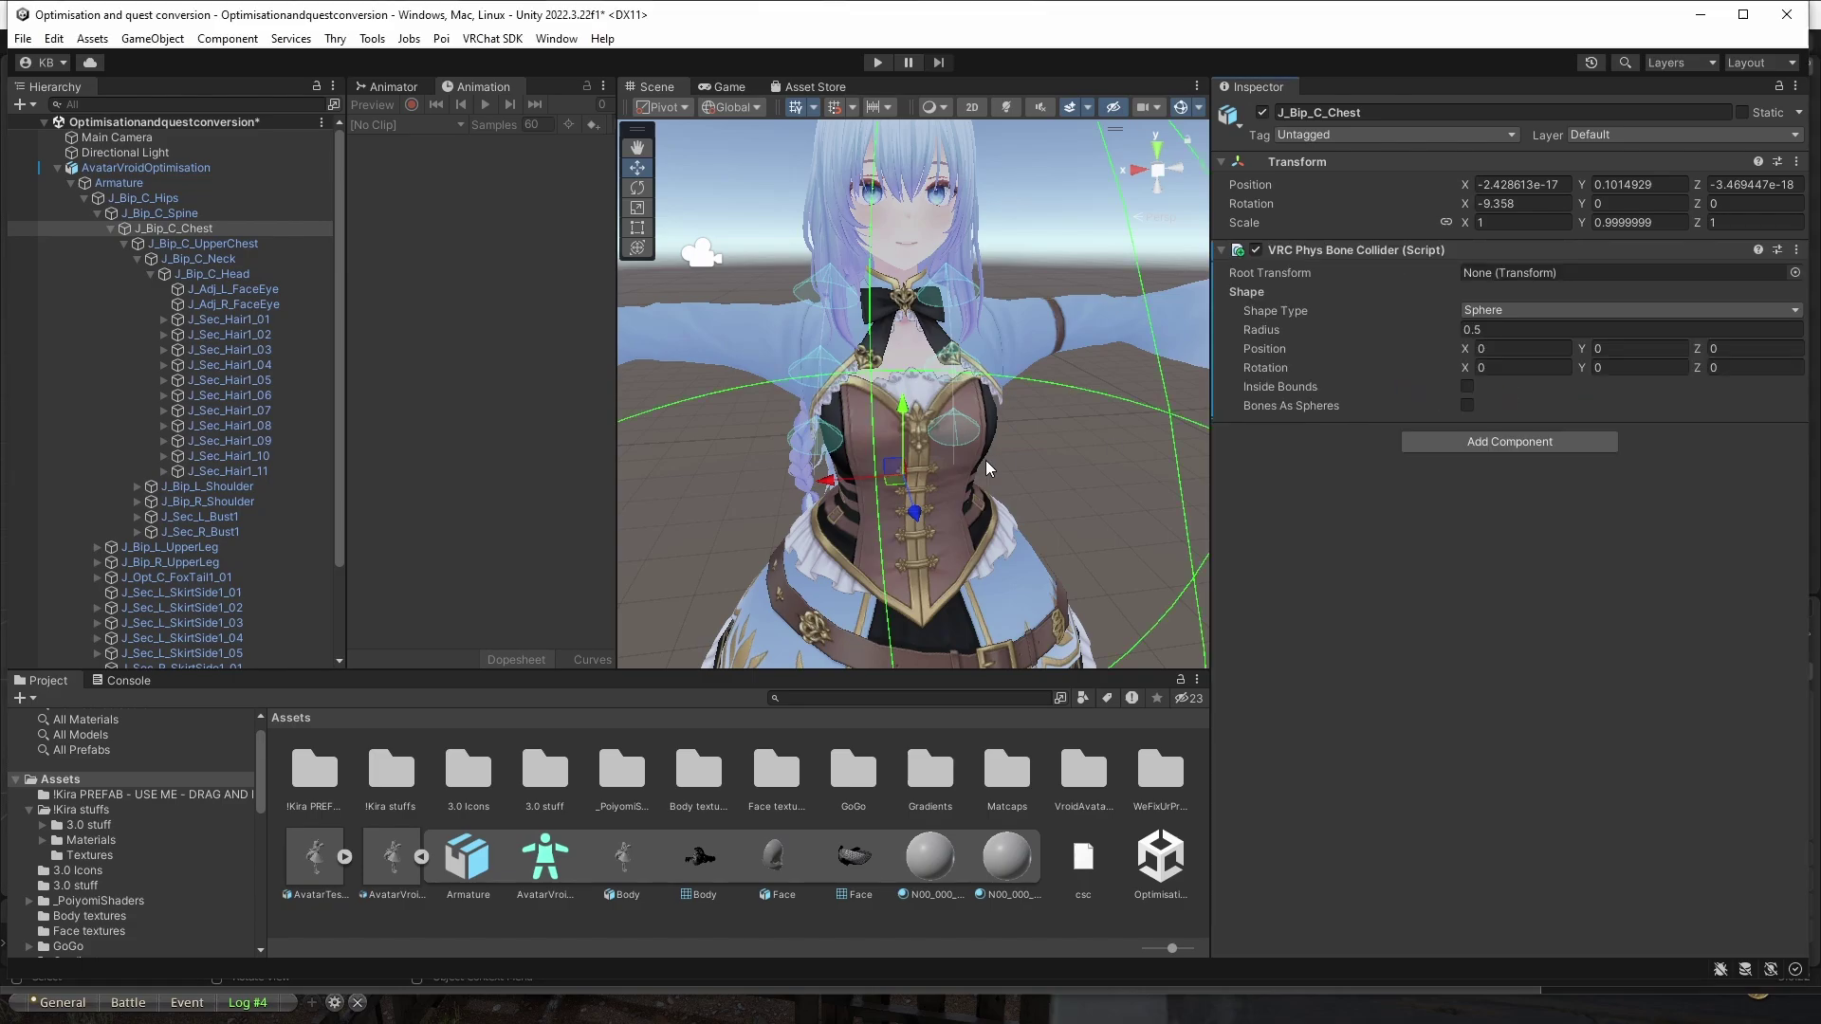
pyautogui.scroll(-3, 960, 411)
pyautogui.scroll(1, 903, 428)
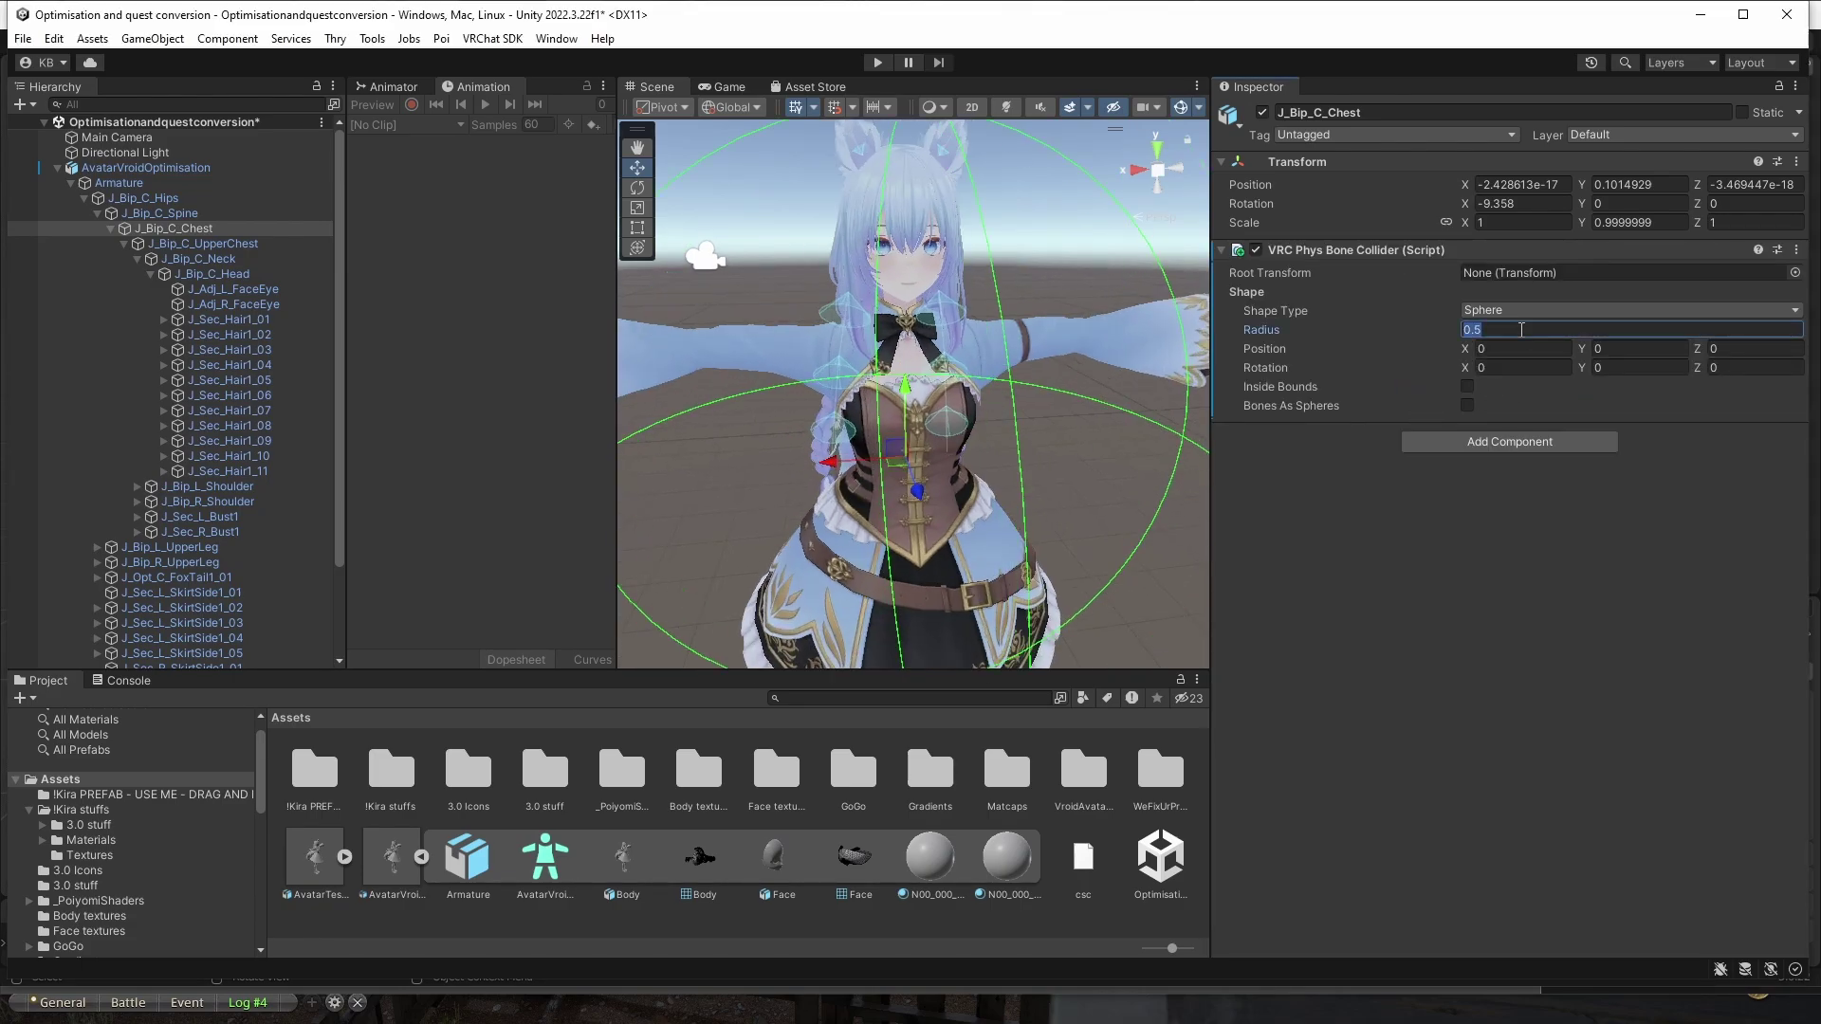
pyautogui.press('Right')
pyautogui.press('BackSpace')
pyautogui.write('1')
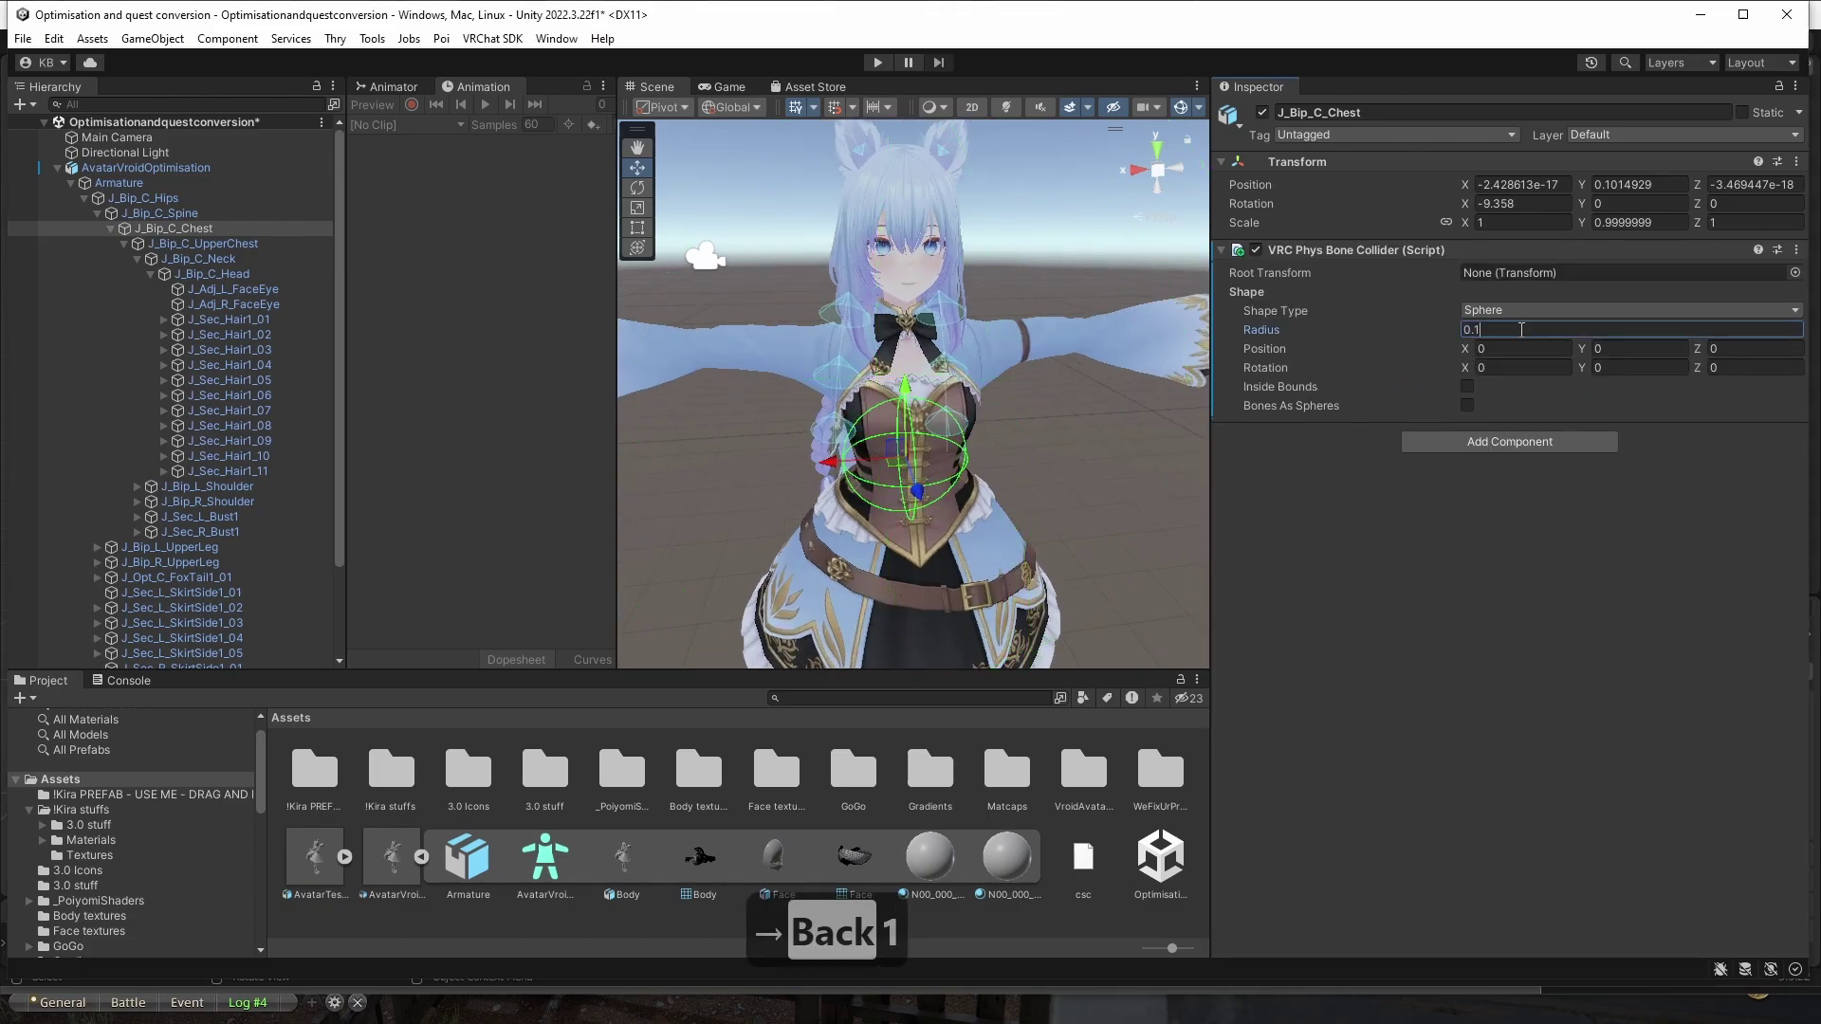
# Change the chest collider's shape to Capsule and set its height to 0.5.
pyautogui.click(1467, 311)
pyautogui.click(1510, 353)
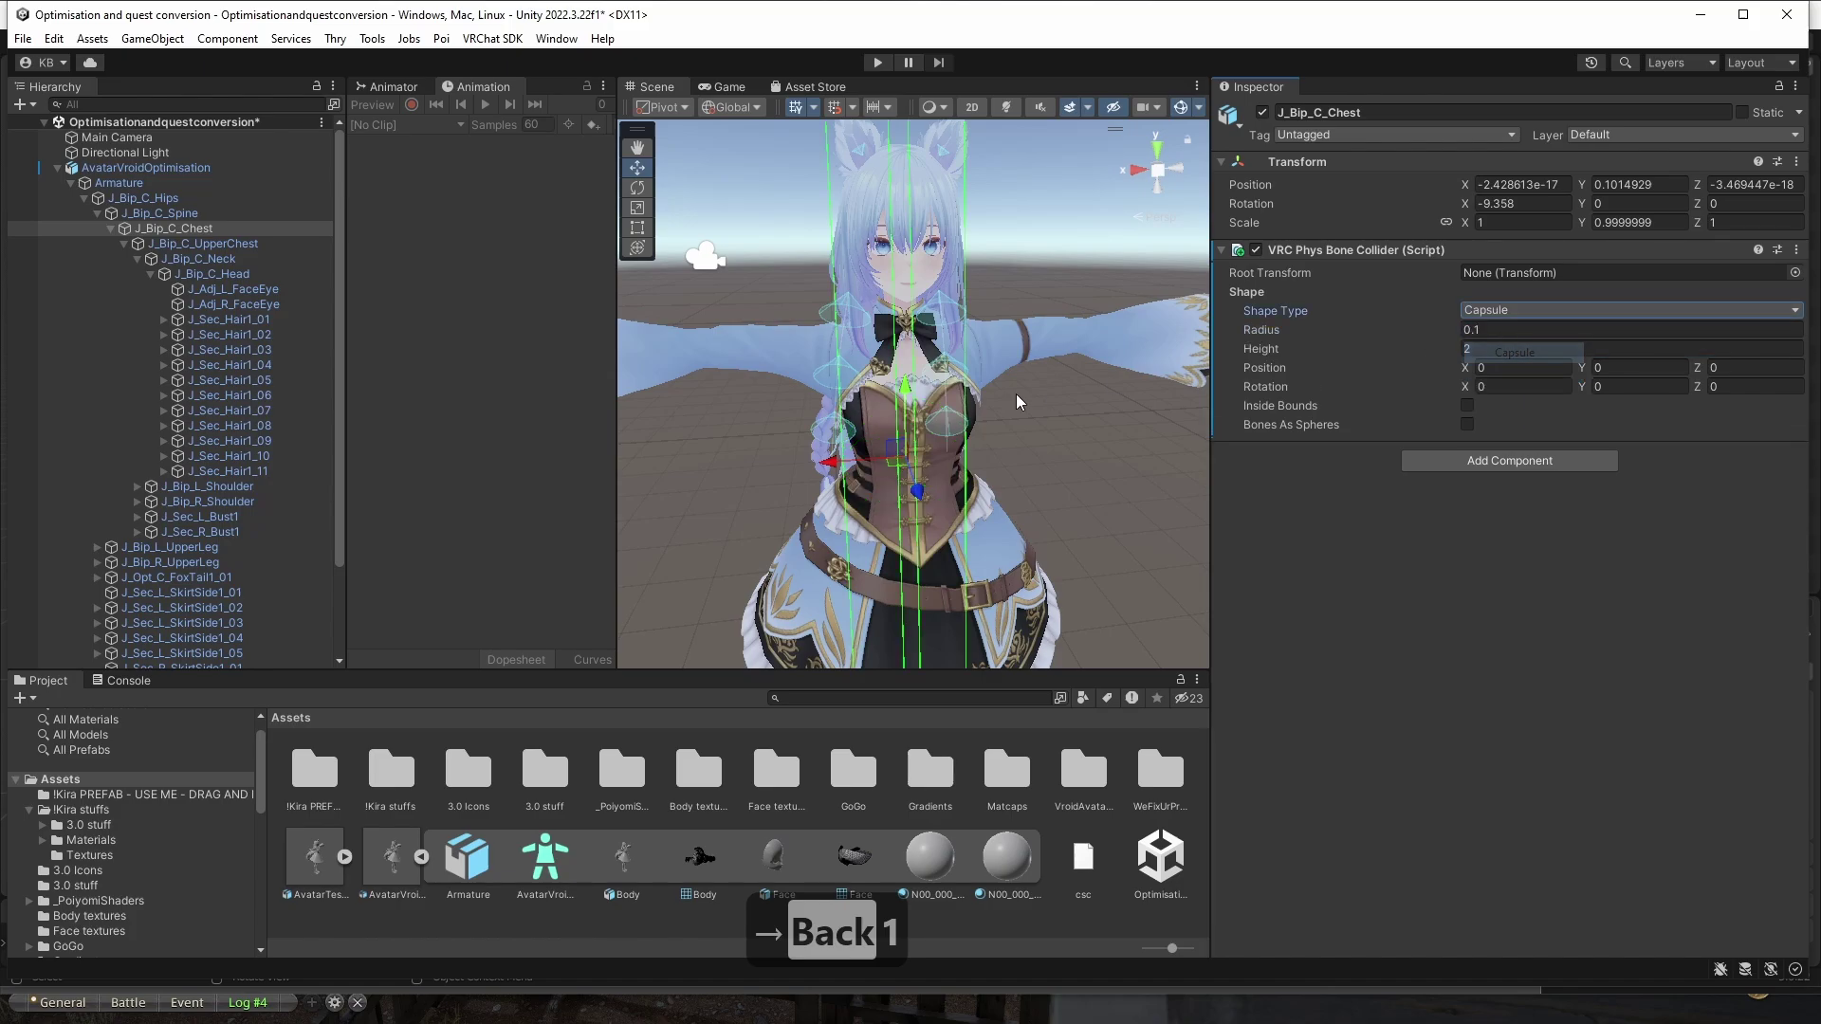
pyautogui.moveTo(998, 402); pyautogui.dragTo(1034, 398, button='right')
pyautogui.click(1494, 349)
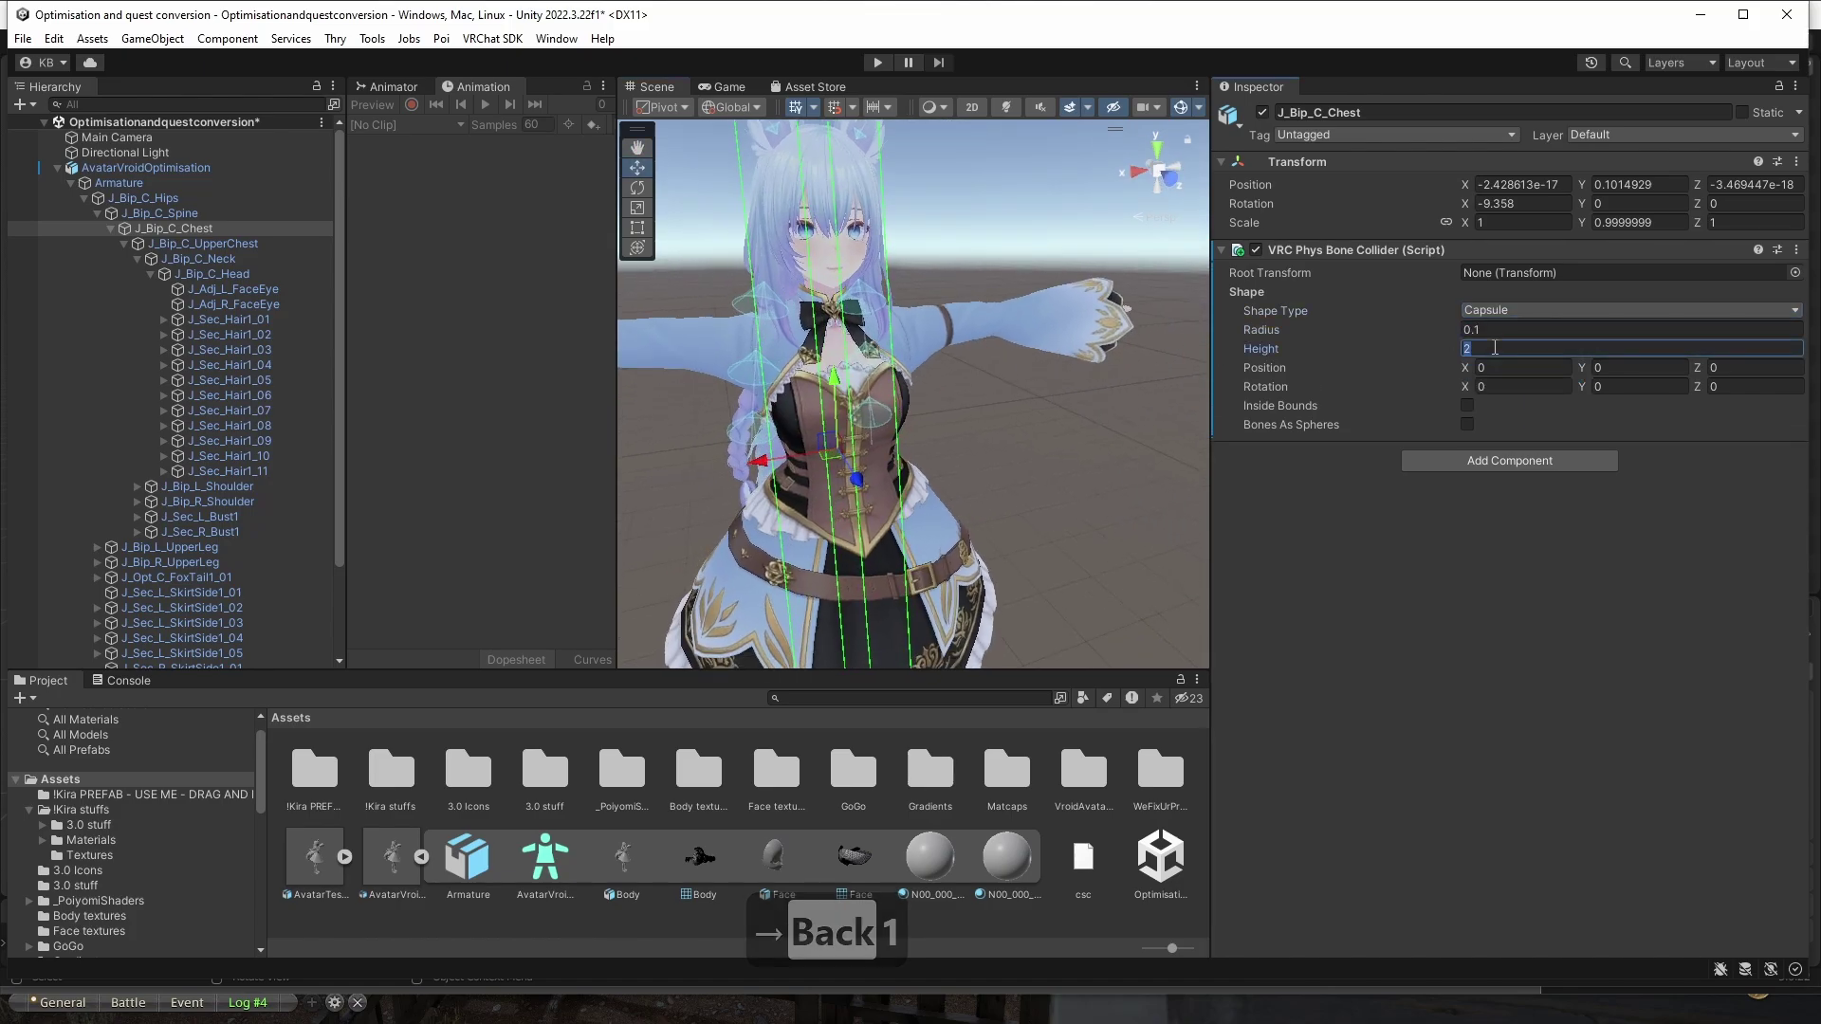
pyautogui.write('1')
pyautogui.press('BackSpace')
pyautogui.write('0.5')
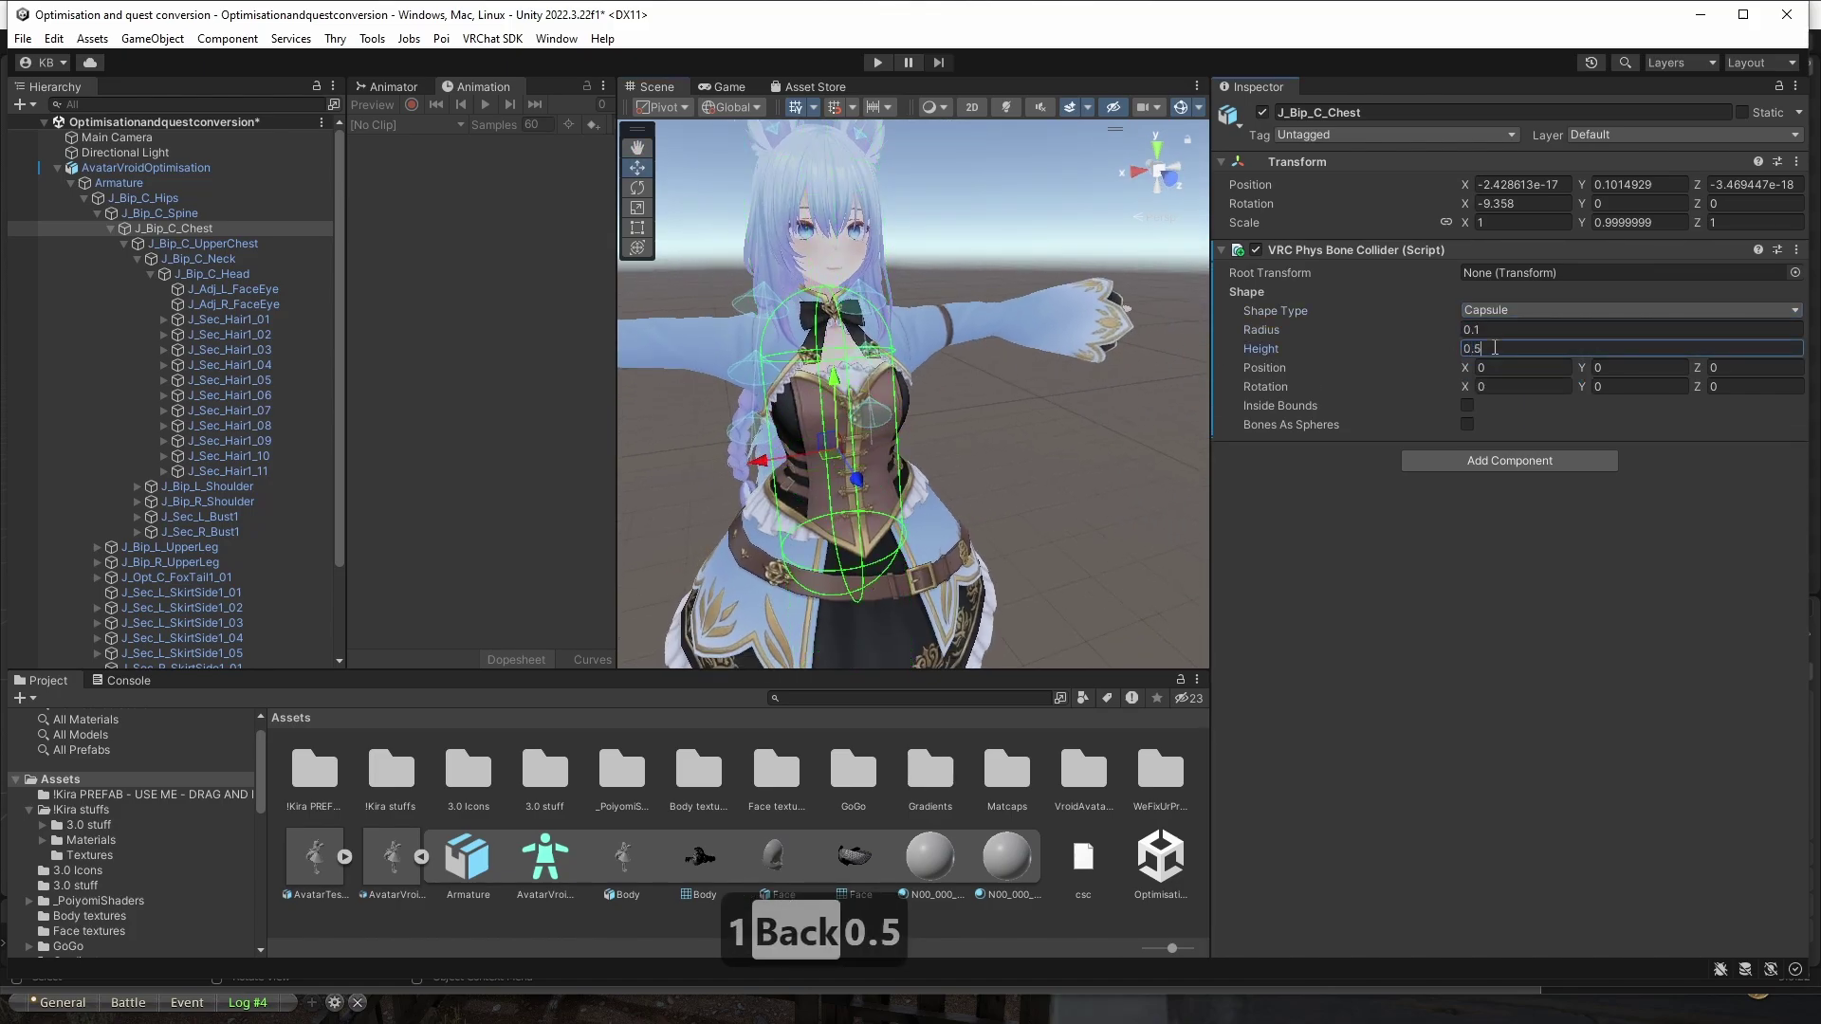
# Reduce the chest capsule collider's height to 0.4 to fit the torso.
pyautogui.moveTo(891, 406); pyautogui.dragTo(930, 292, button='middle')
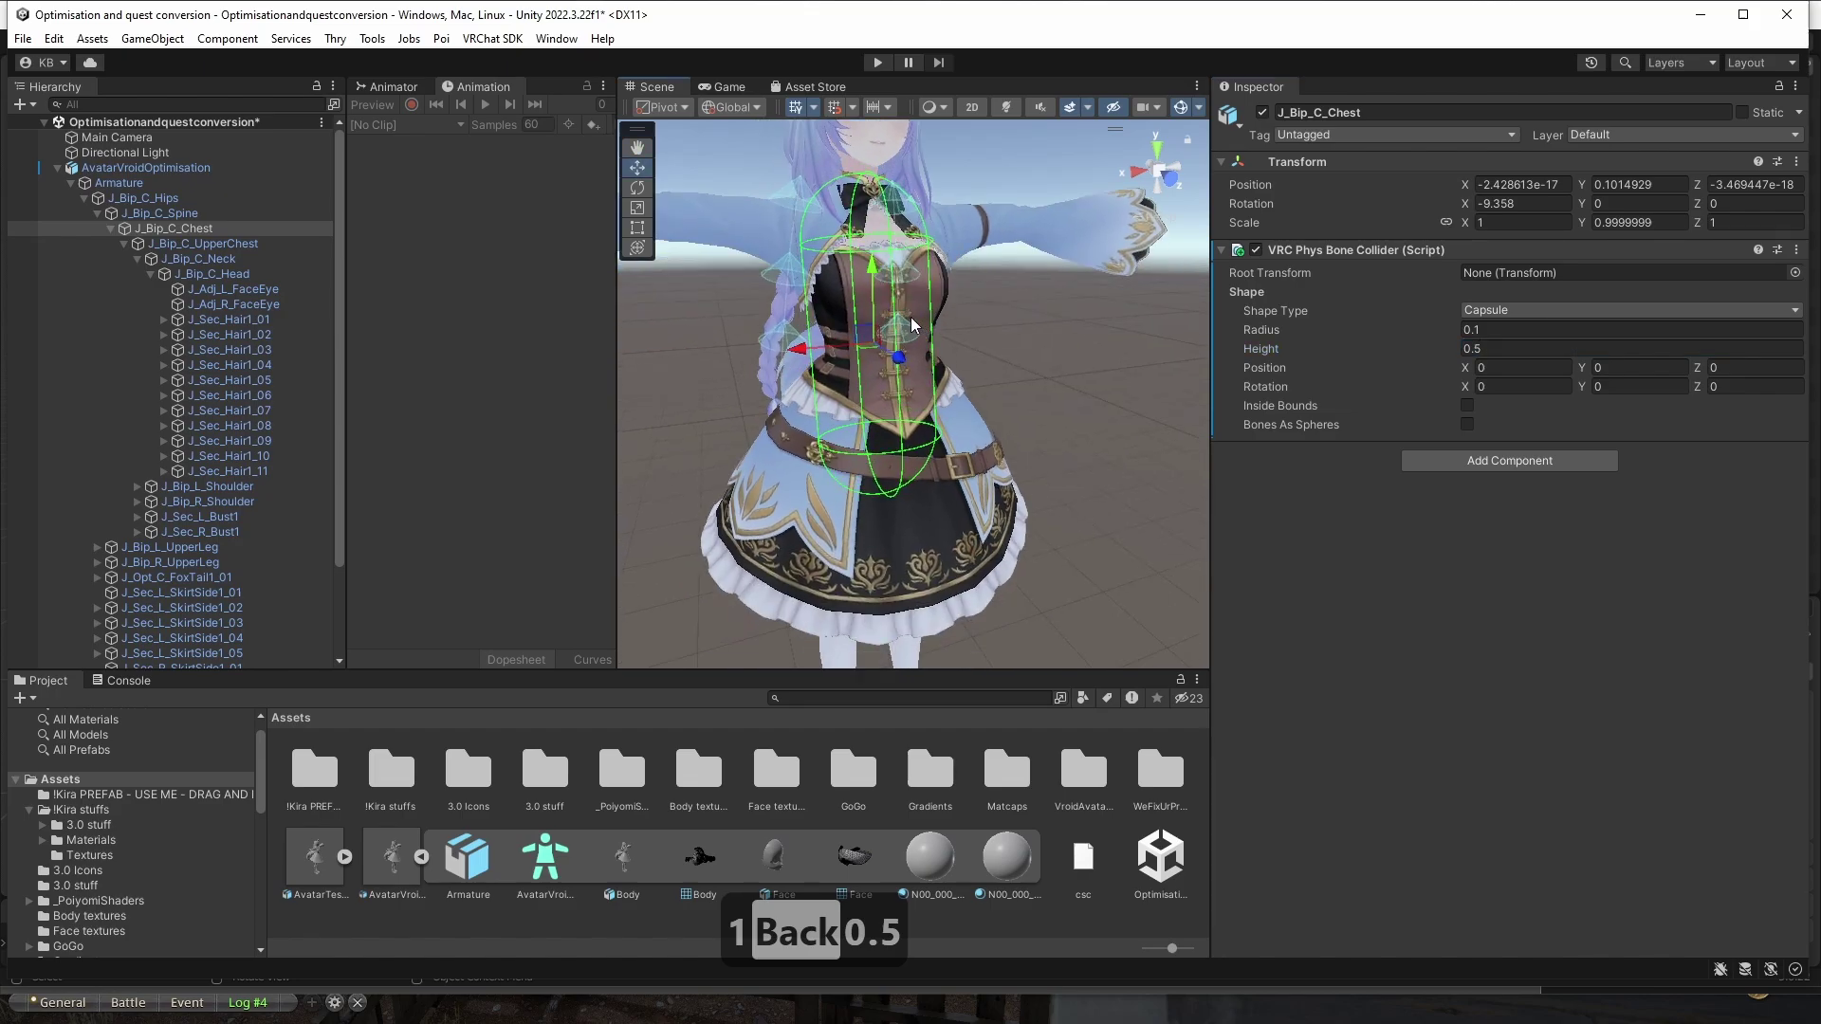
pyautogui.click(1542, 332)
pyautogui.press('Tab')
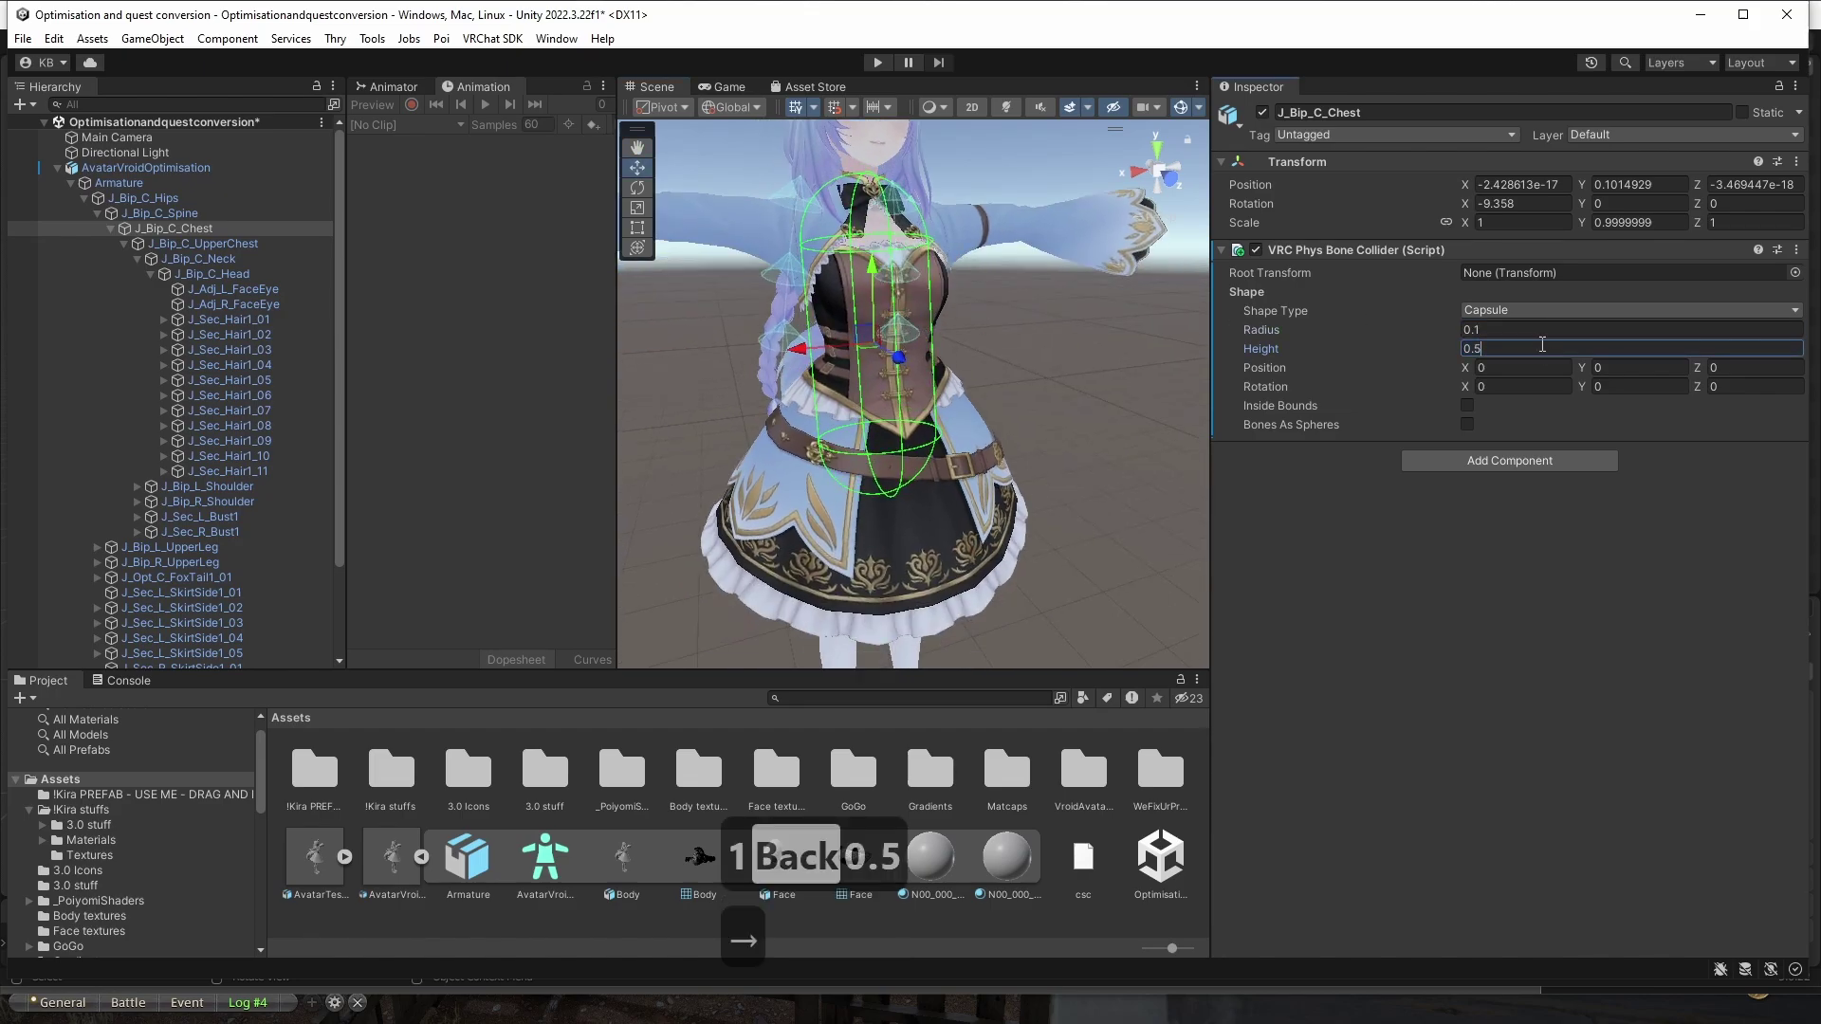
pyautogui.press('BackSpace')
pyautogui.write('4')
# Try shifting the chest collider's position along X and Y, and undo the changes.
pyautogui.moveTo(788, 426); pyautogui.dragTo(944, 424, button='right')
pyautogui.moveTo(944, 424); pyautogui.dragTo(1087, 380, button='middle')
pyautogui.click(1466, 368)
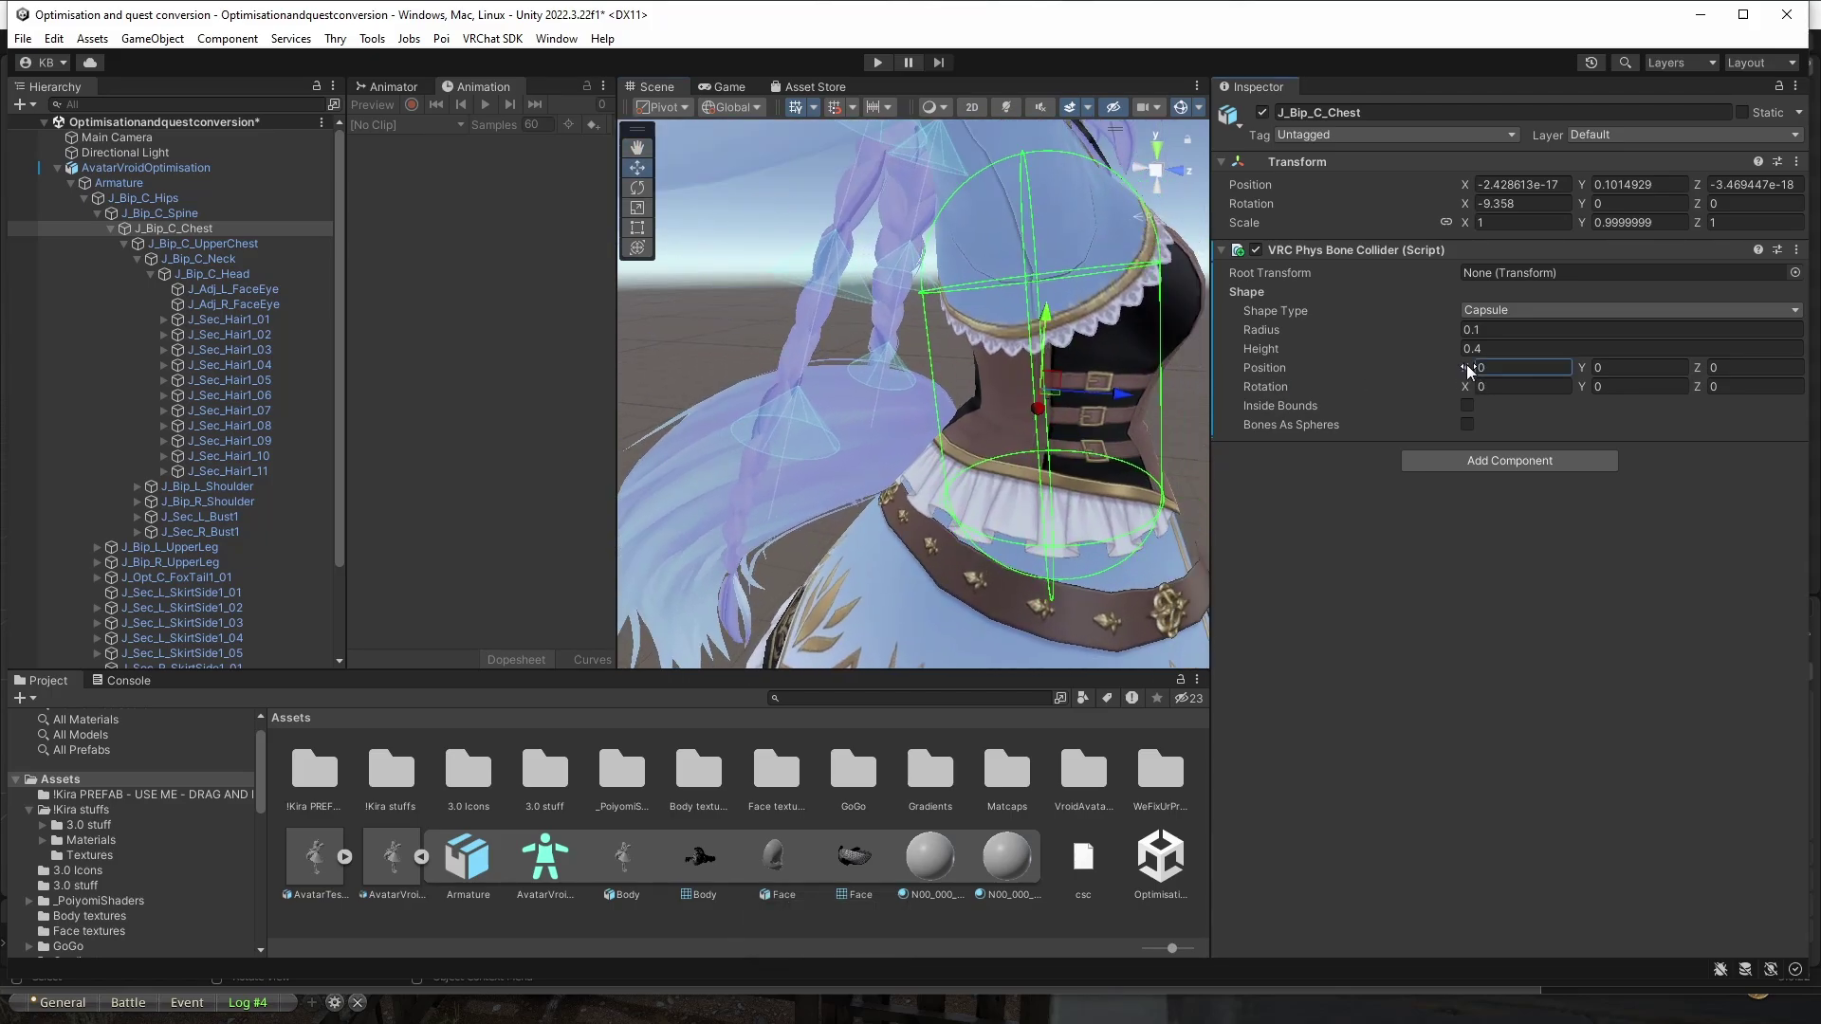
pyautogui.moveTo(1467, 368); pyautogui.dragTo(1480, 369)
pyautogui.hotkey('ctrl', 'z')
pyautogui.click(1583, 368)
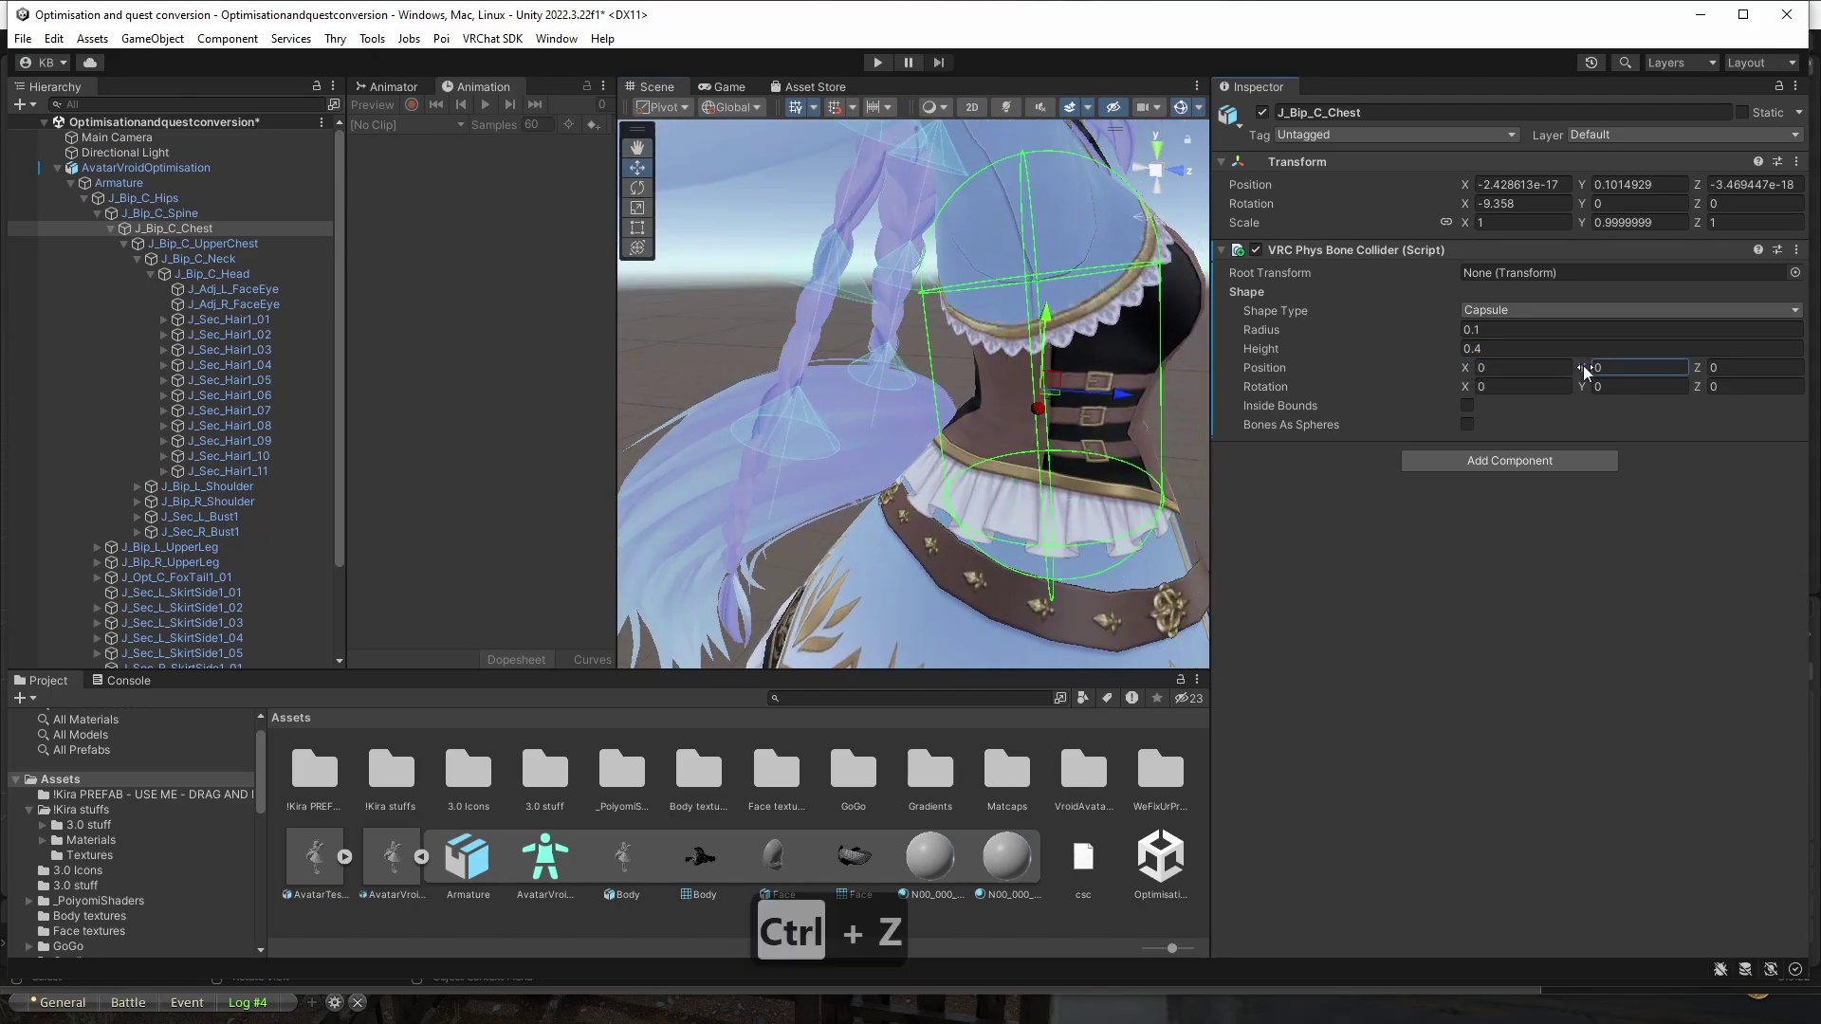
pyautogui.hotkey('ctrl', 'z')
# Set the chest collider's Z position to 0.01 and check its fit around the torso from several angles.
pyautogui.moveTo(1698, 370); pyautogui.dragTo(1701, 370)
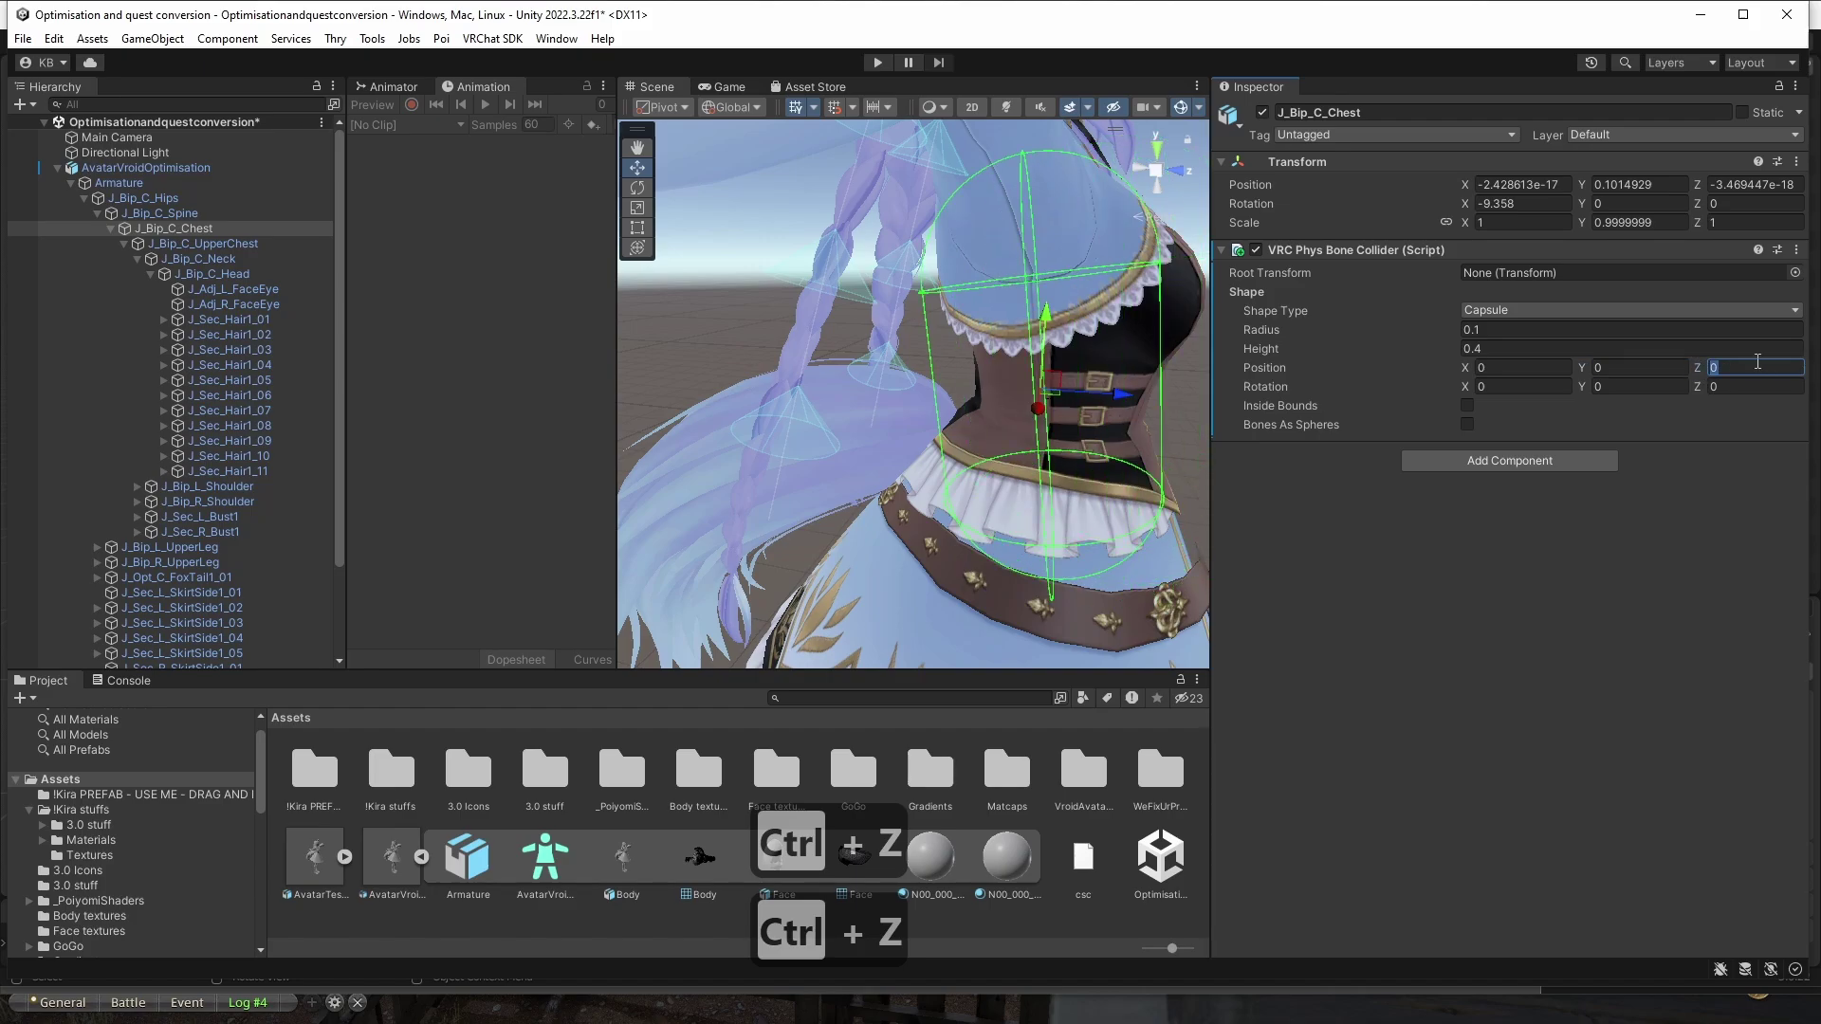
pyautogui.write('0.1')
pyautogui.press('BackSpace')
pyautogui.write('0')
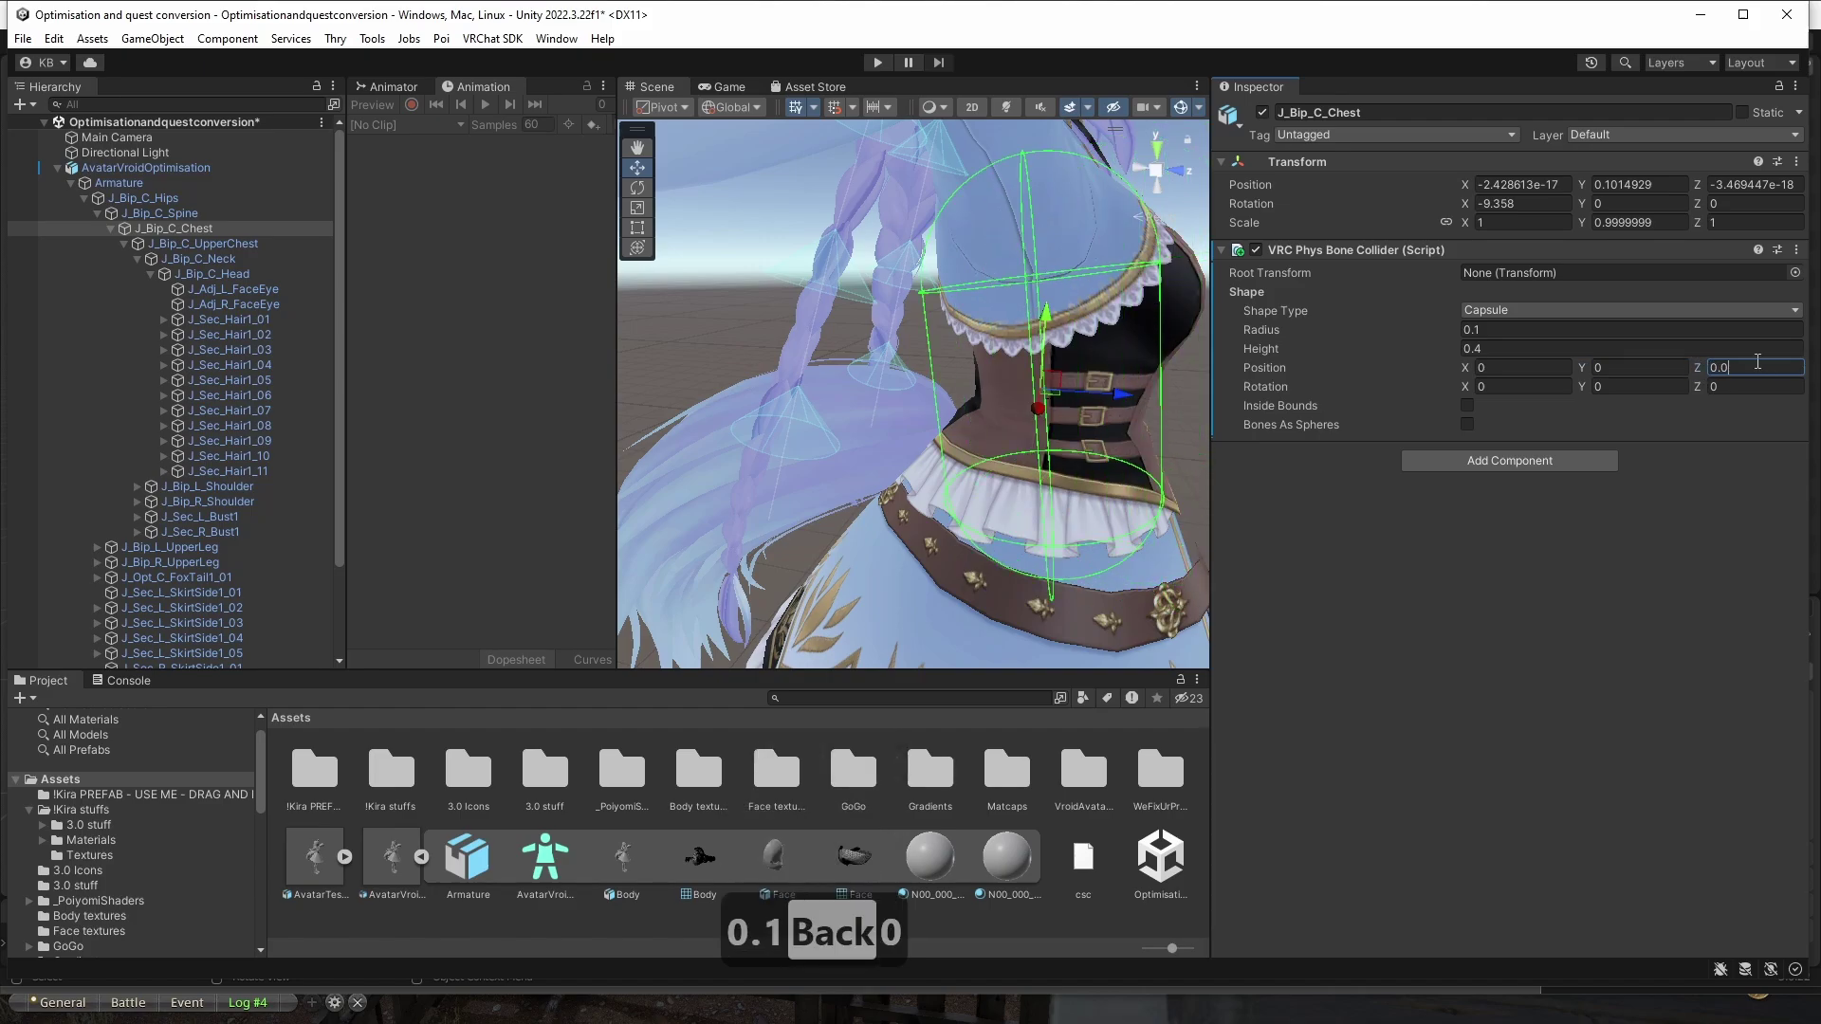
pyautogui.write('2')
pyautogui.press('BackSpace')
pyautogui.write('1')
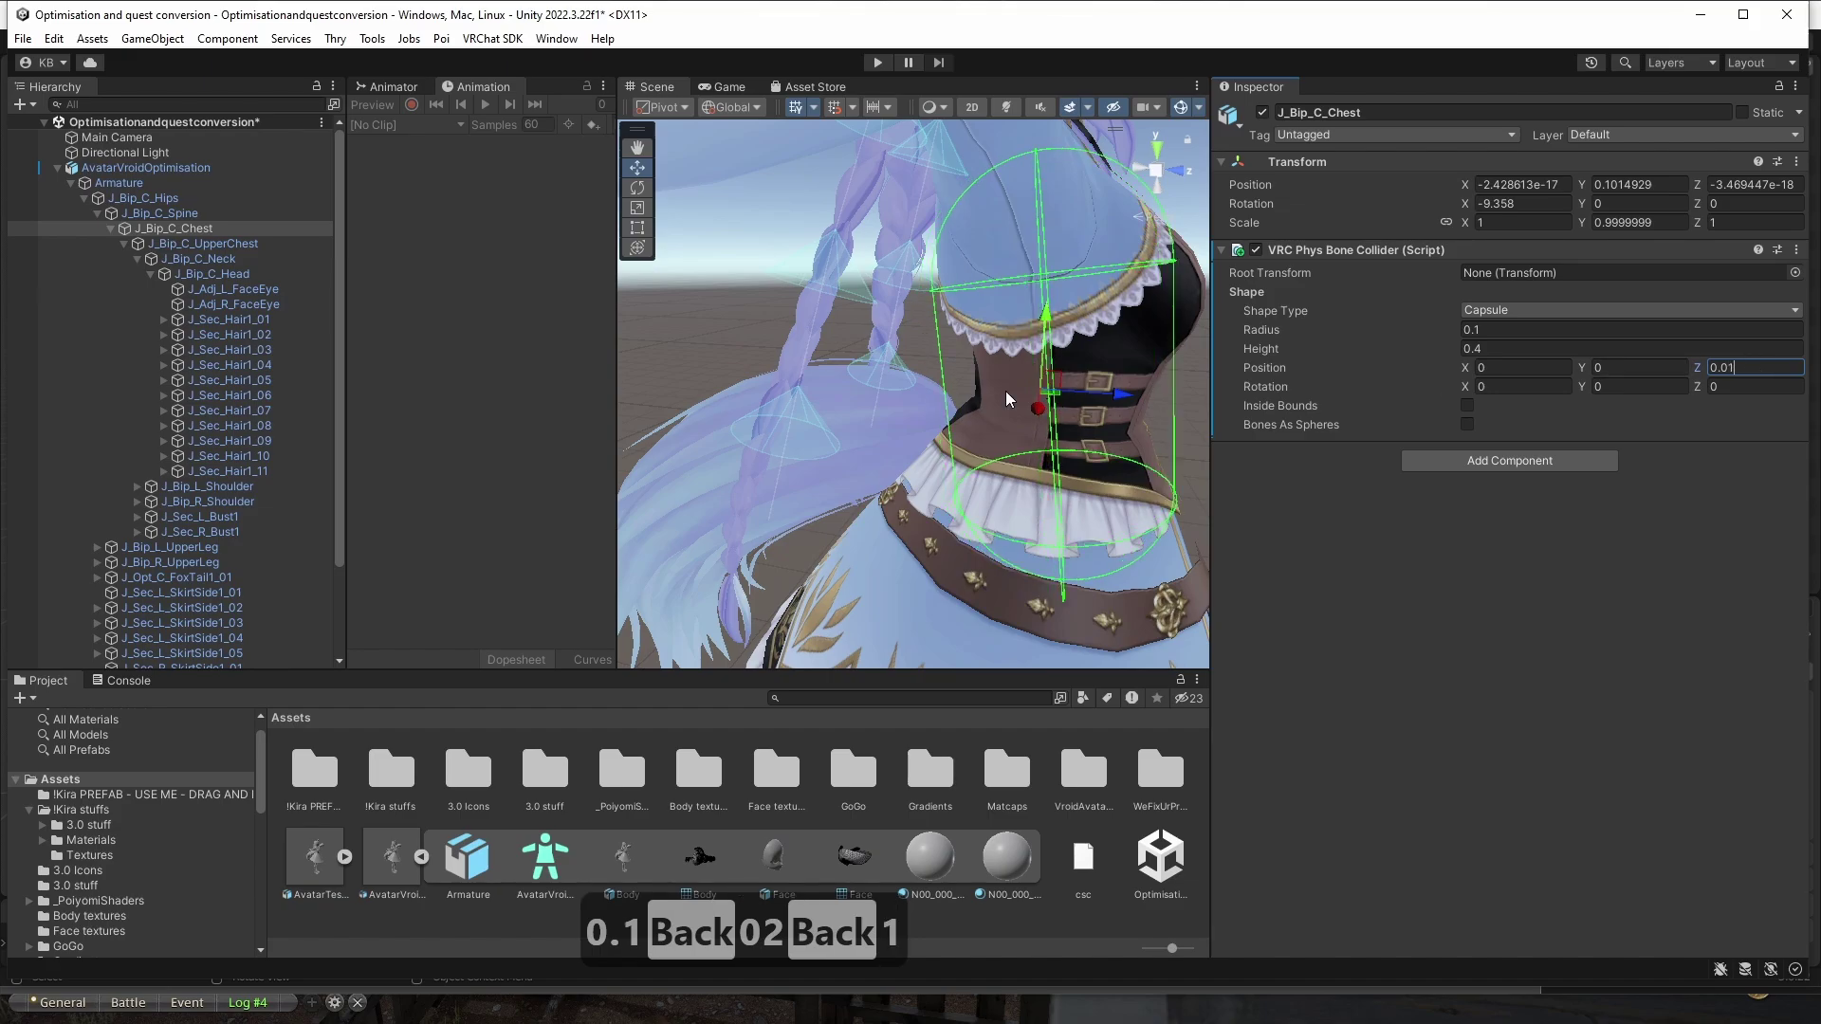
pyautogui.moveTo(1006, 391); pyautogui.dragTo(964, 389, button='right')
pyautogui.moveTo(932, 395); pyautogui.dragTo(702, 436, button='middle')
pyautogui.keyDown('alt'); pyautogui.moveTo(988, 398); pyautogui.dragTo(778, 374); pyautogui.keyUp('alt')
pyautogui.moveTo(778, 374); pyautogui.dragTo(836, 368, button='middle')
pyautogui.scroll(-3, 870, 369)
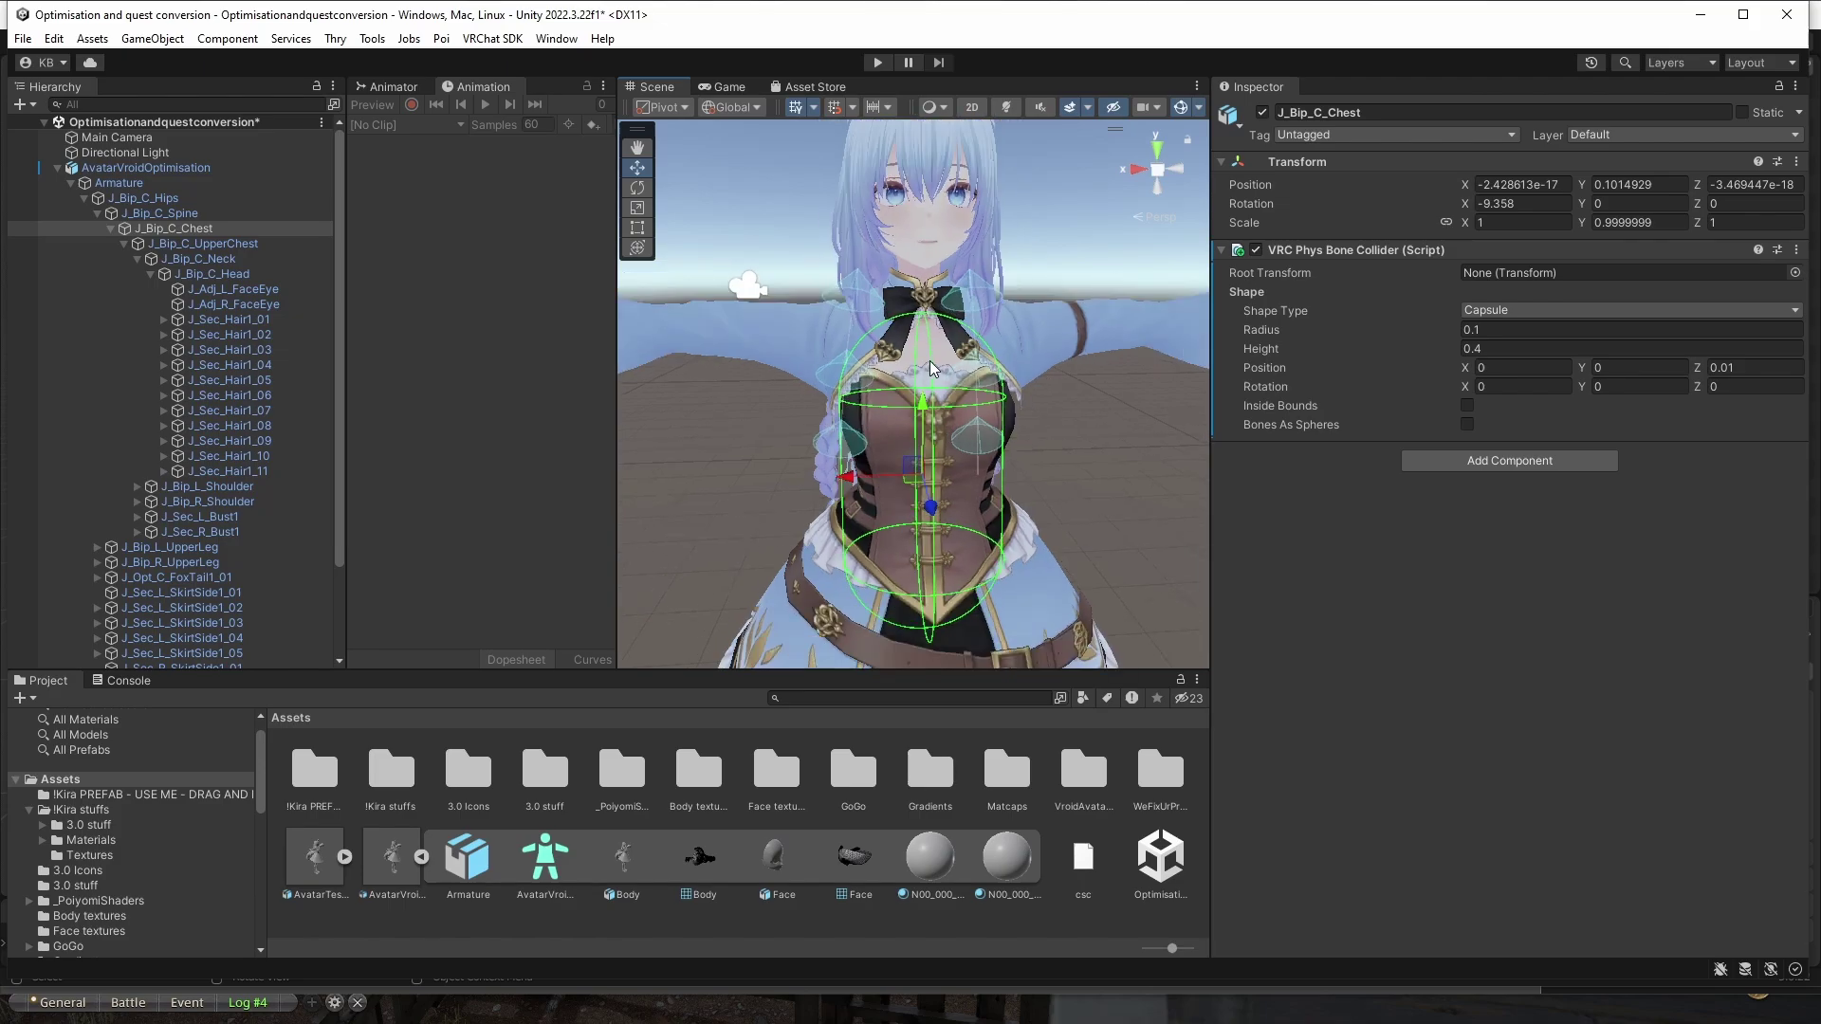
pyautogui.keyDown('alt'); pyautogui.moveTo(750, 349); pyautogui.dragTo(955, 429); pyautogui.keyUp('alt')
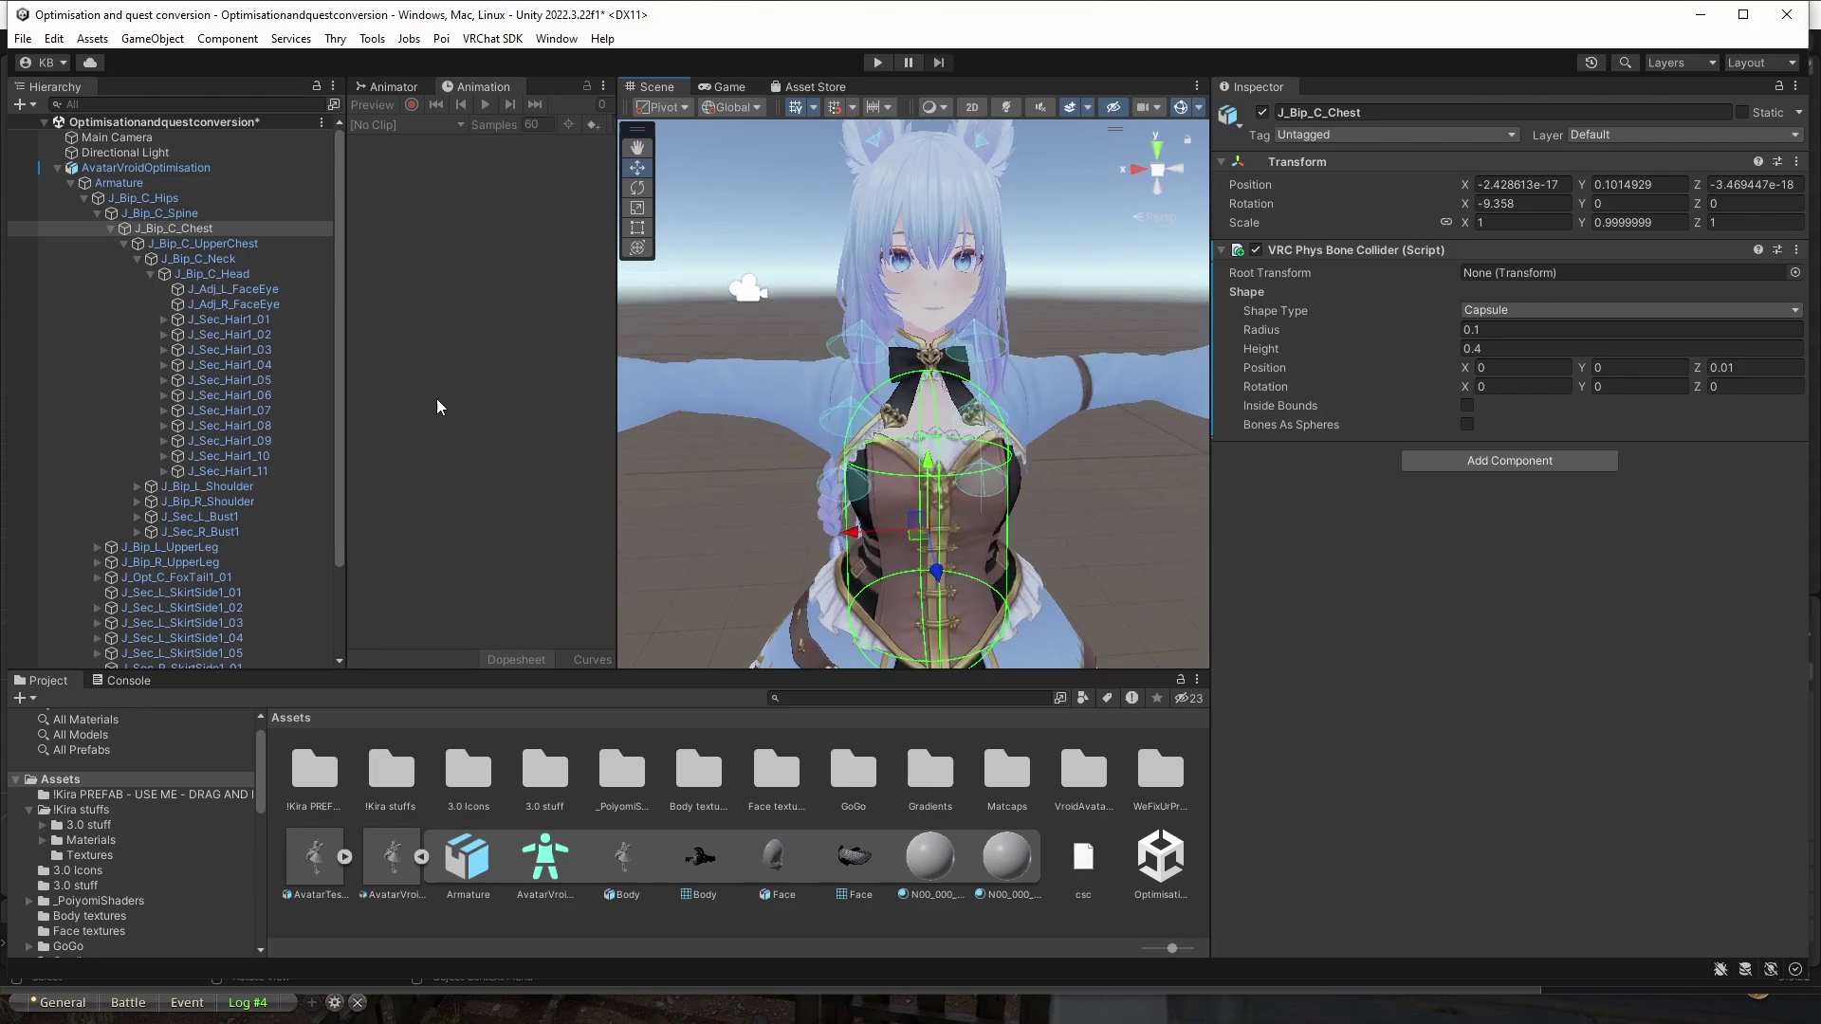
# Add one collider entry to the J_Sec_Hair1_01 and J_Sec_Hair1_02 phys bones together and assign the J_Bip_C_Chest collider to it.
pyautogui.click(232, 289)
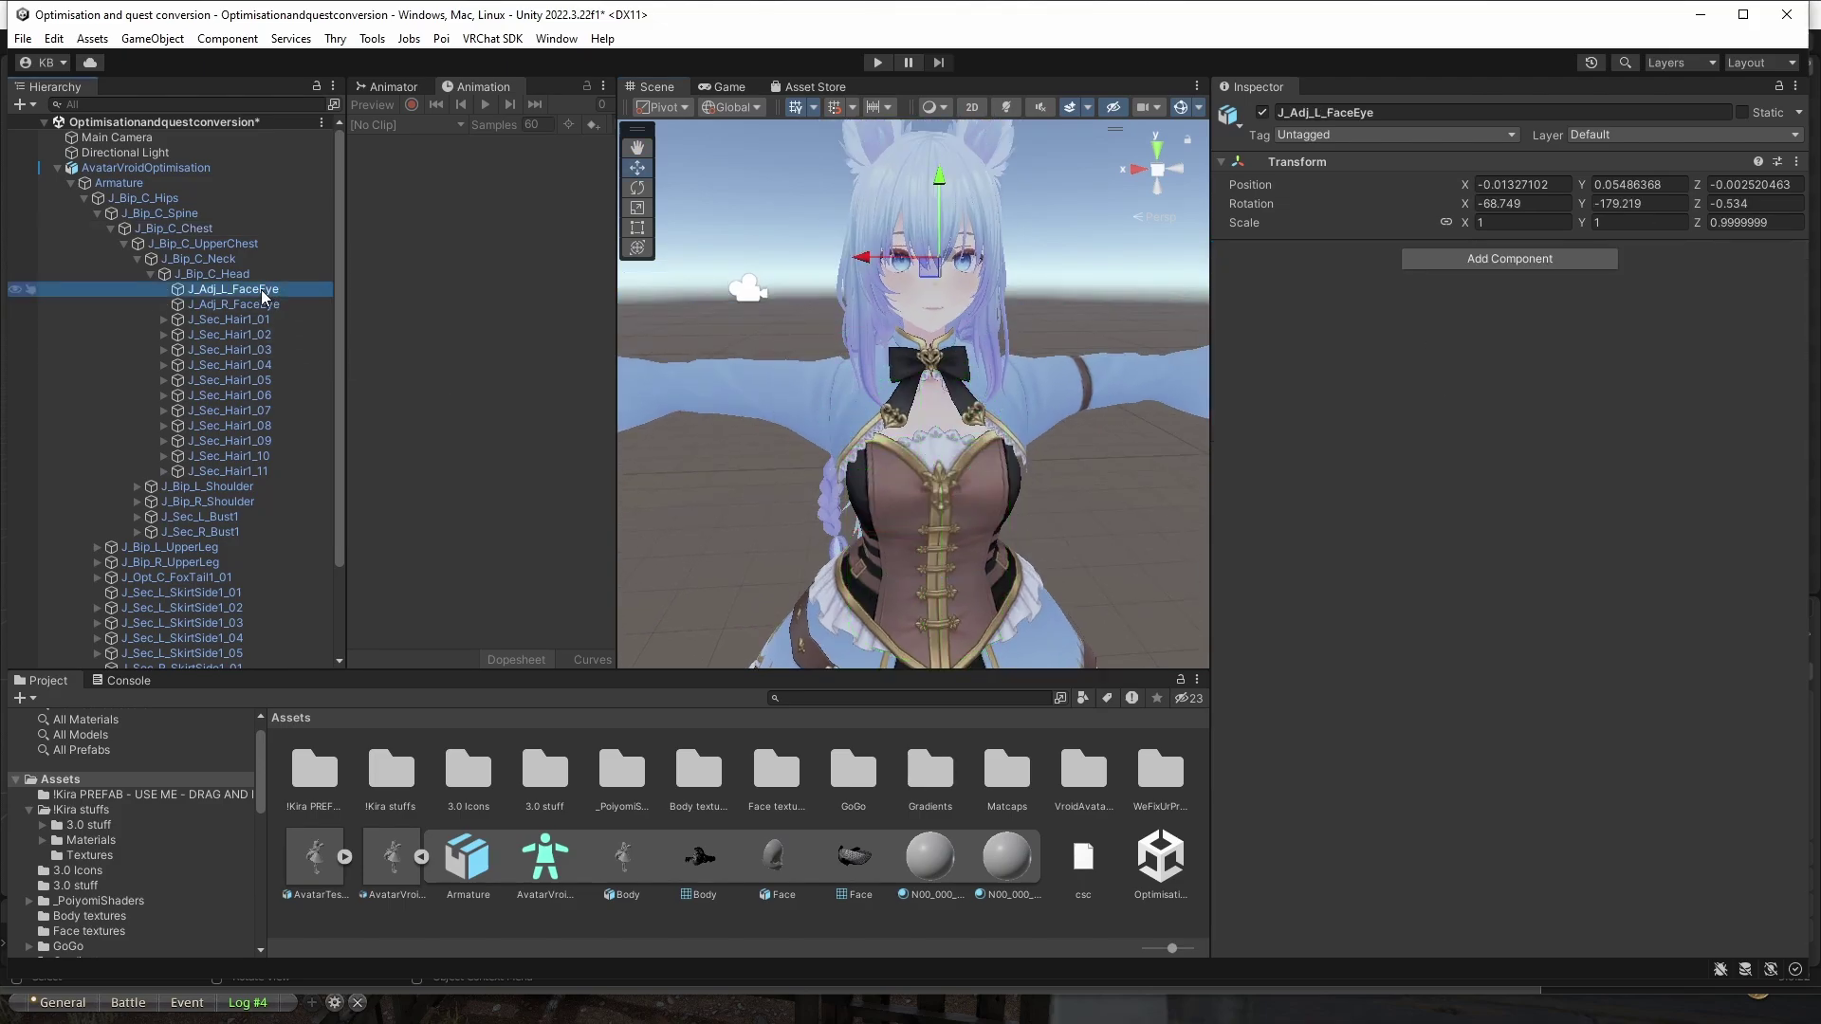
pyautogui.click(262, 319)
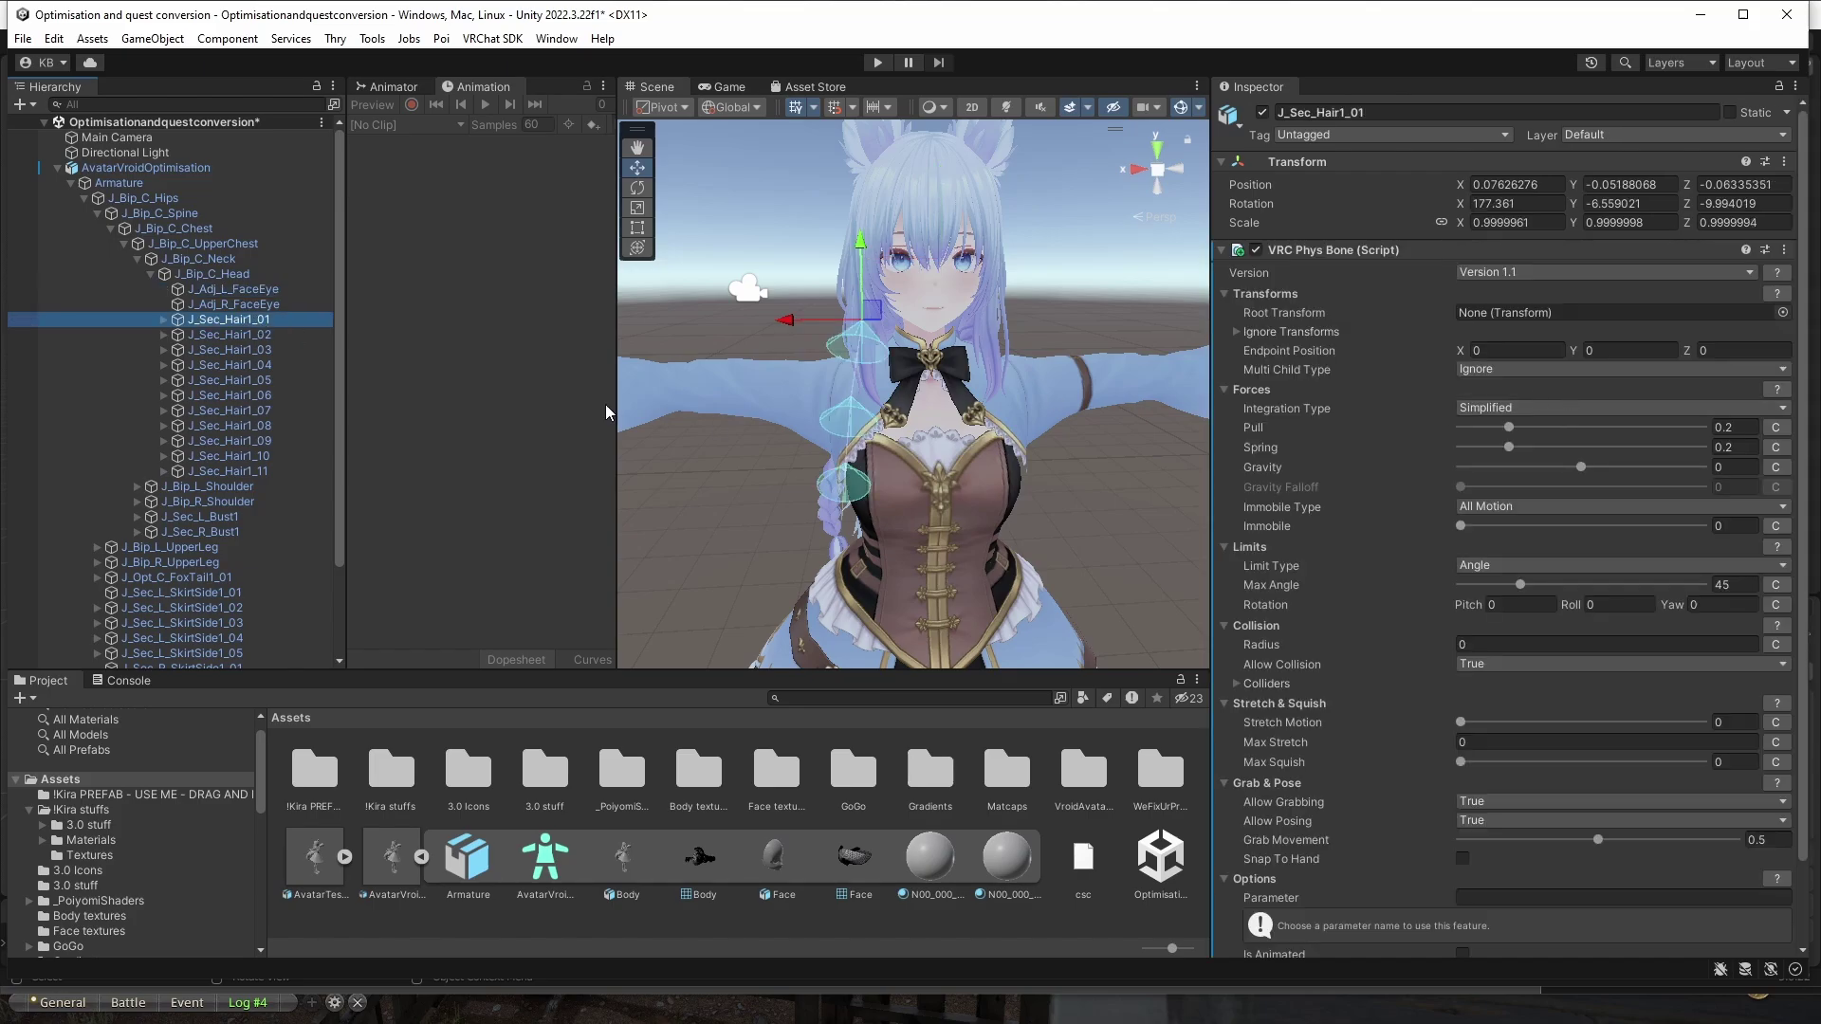
pyautogui.keyDown('ctrl'); pyautogui.click(230, 335); pyautogui.keyUp('ctrl')
pyautogui.scroll(-3, 1531, 458)
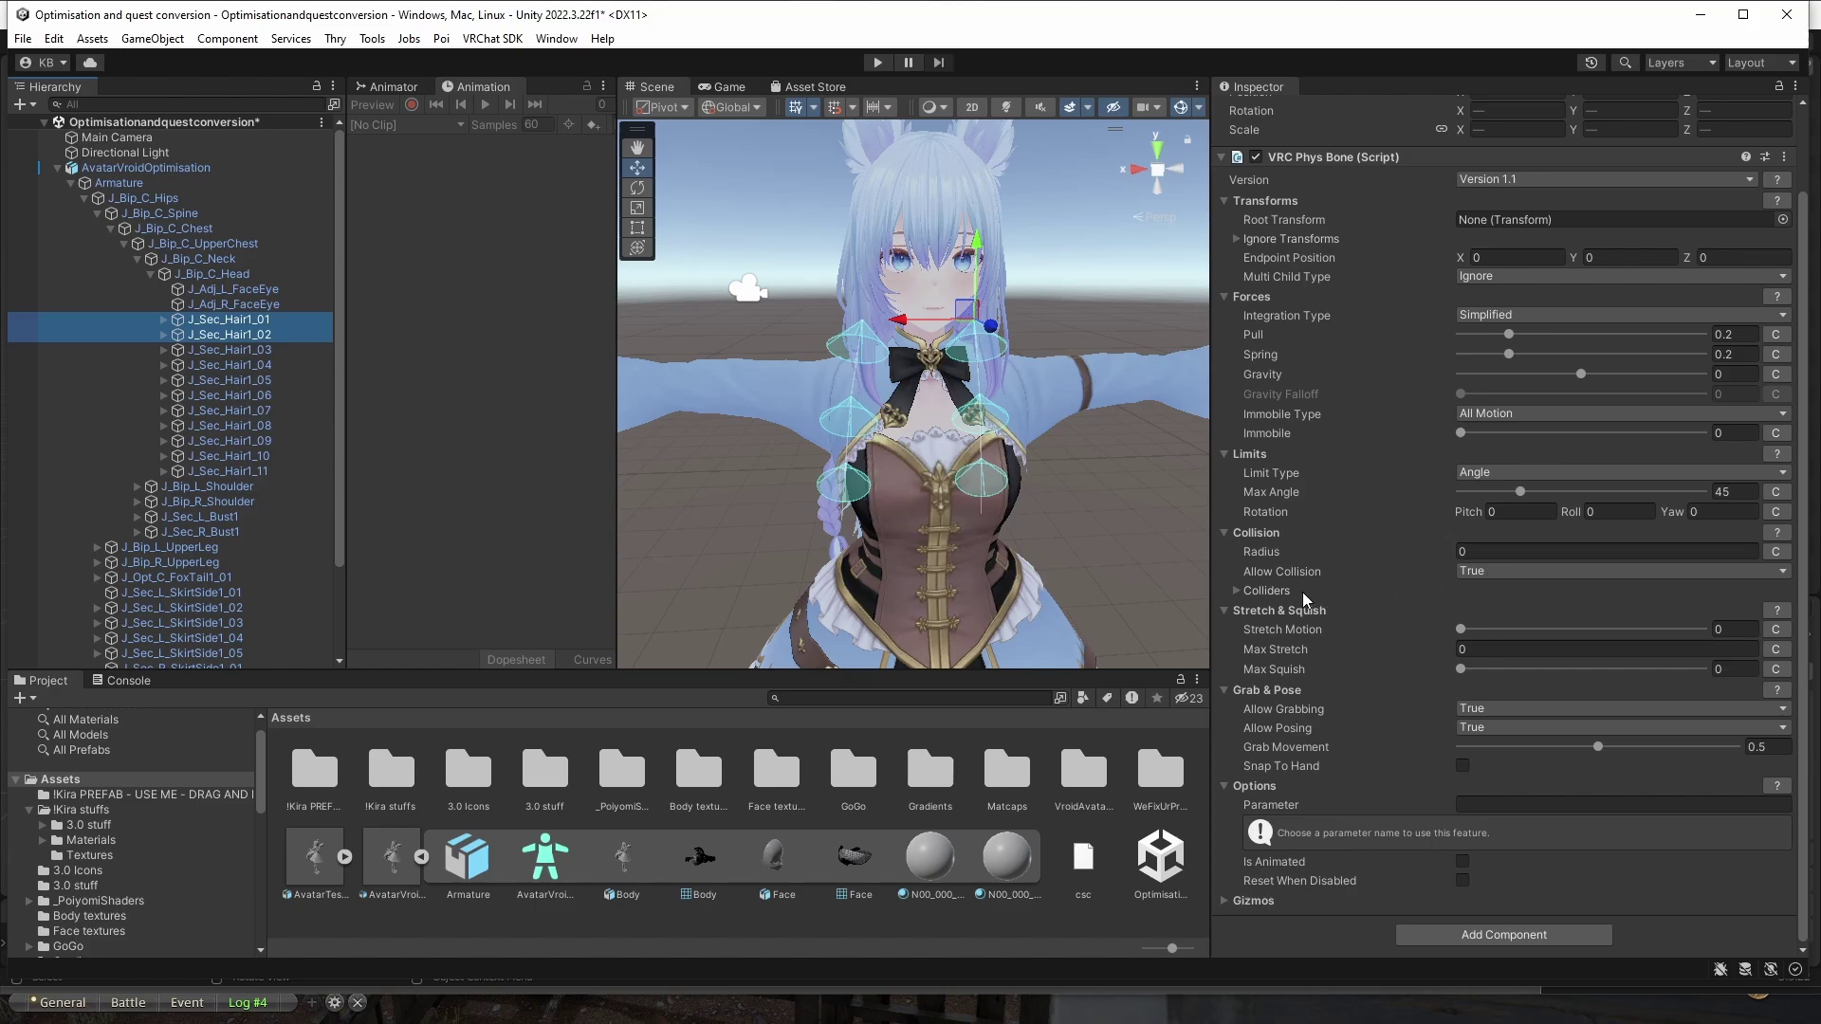
pyautogui.click(1236, 590)
pyautogui.click(1475, 612)
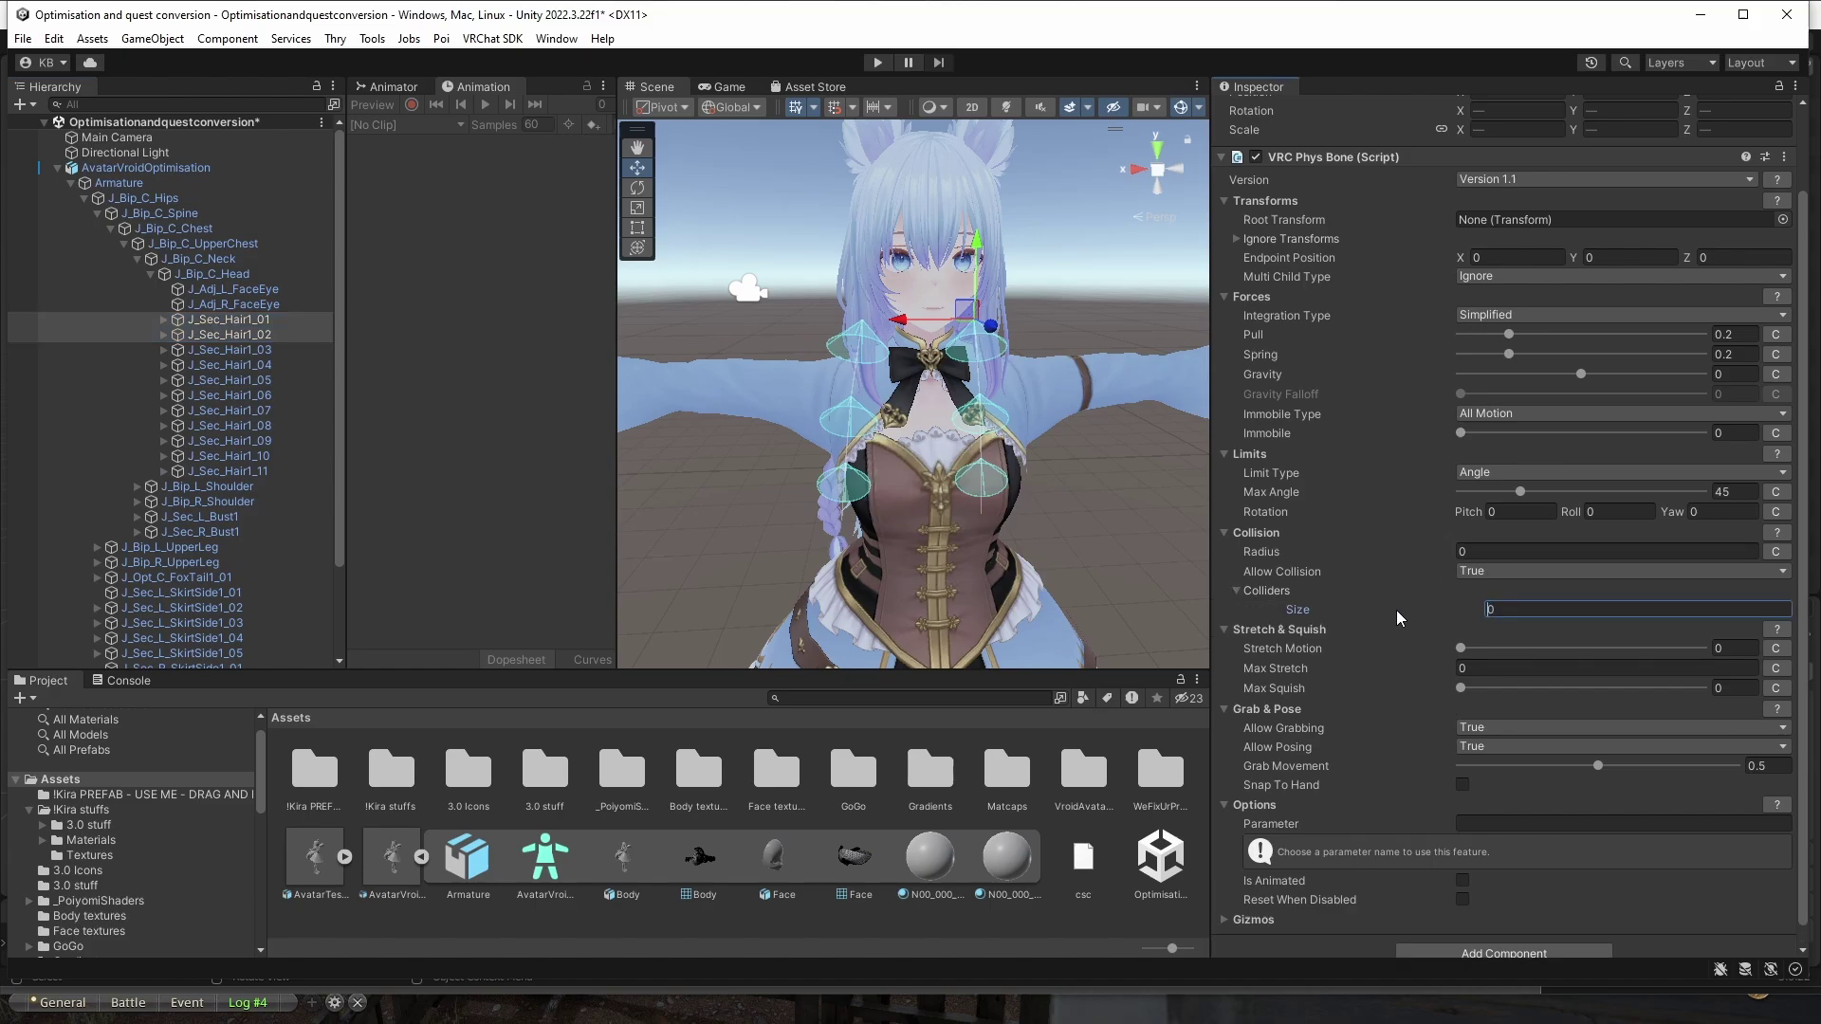
pyautogui.press('BackSpace')
pyautogui.write('1')
pyautogui.press('Return')
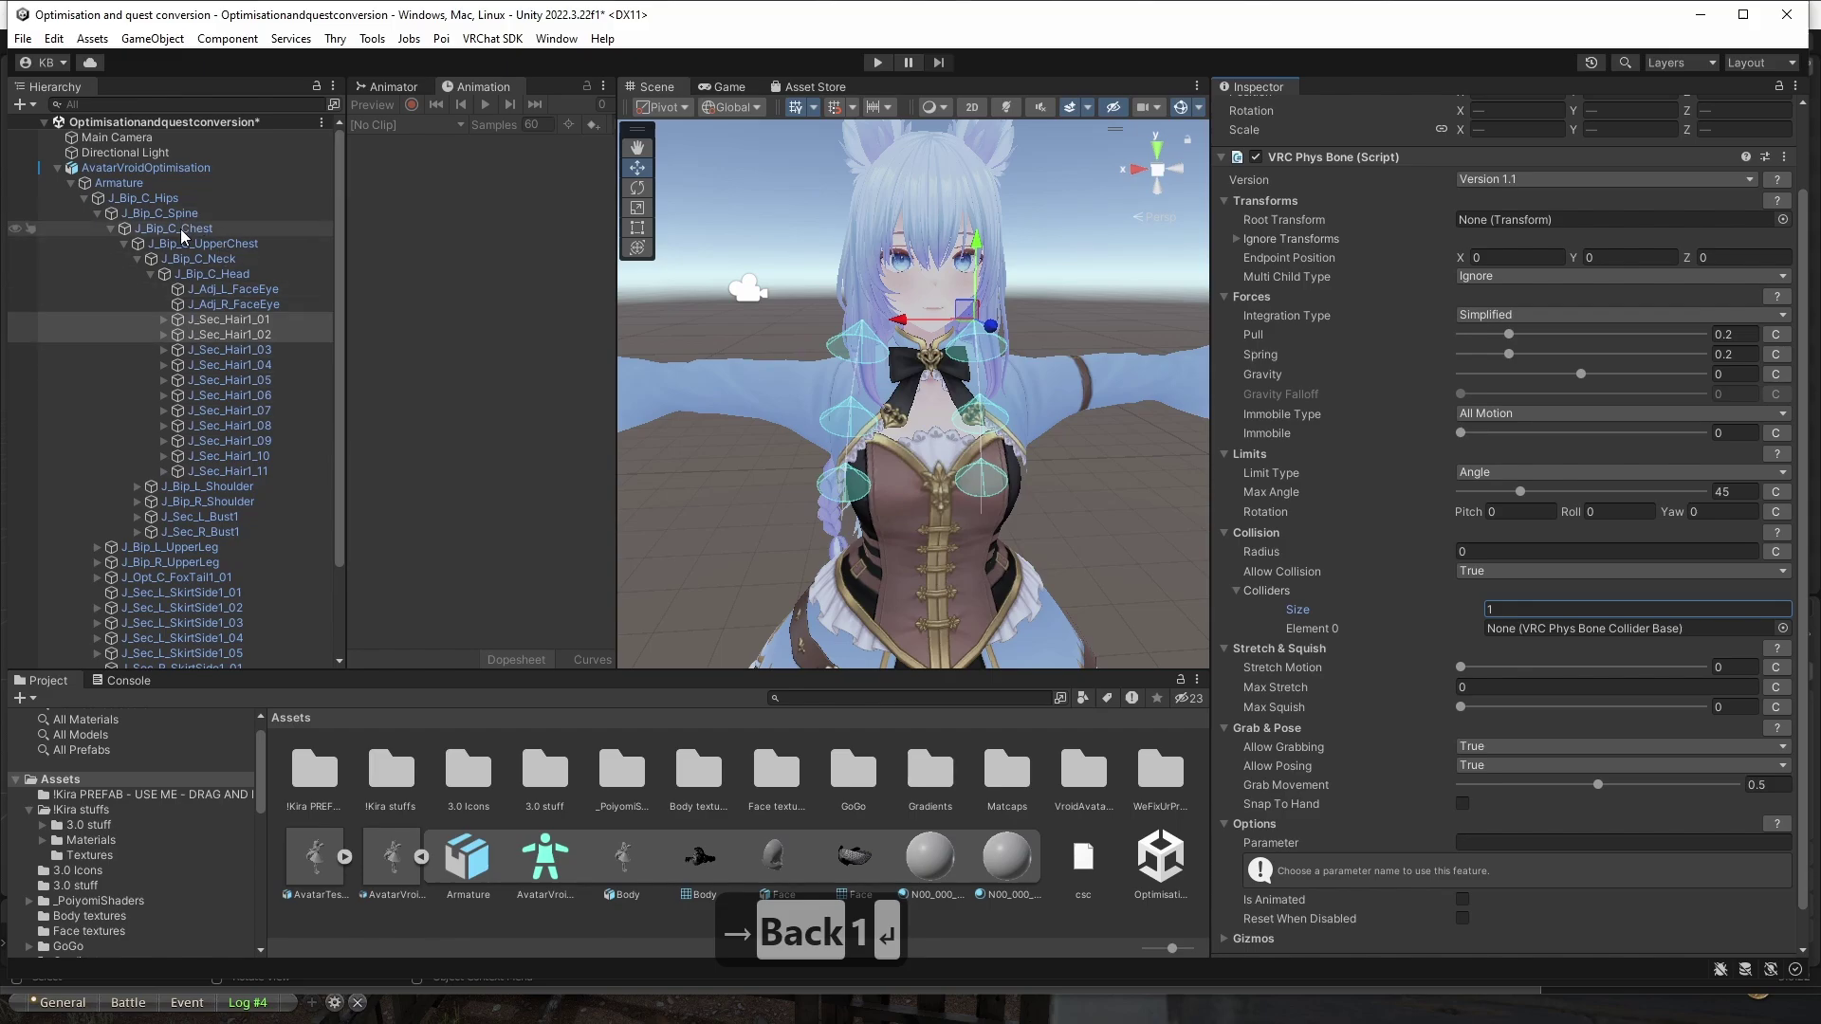
pyautogui.moveTo(175, 232); pyautogui.dragTo(1532, 632)
pyautogui.moveTo(960, 517)
pyautogui.mouseDown(button='middle')
pyautogui.moveTo(964, 472)
pyautogui.moveTo(969, 519)
pyautogui.mouseUp(button='middle')
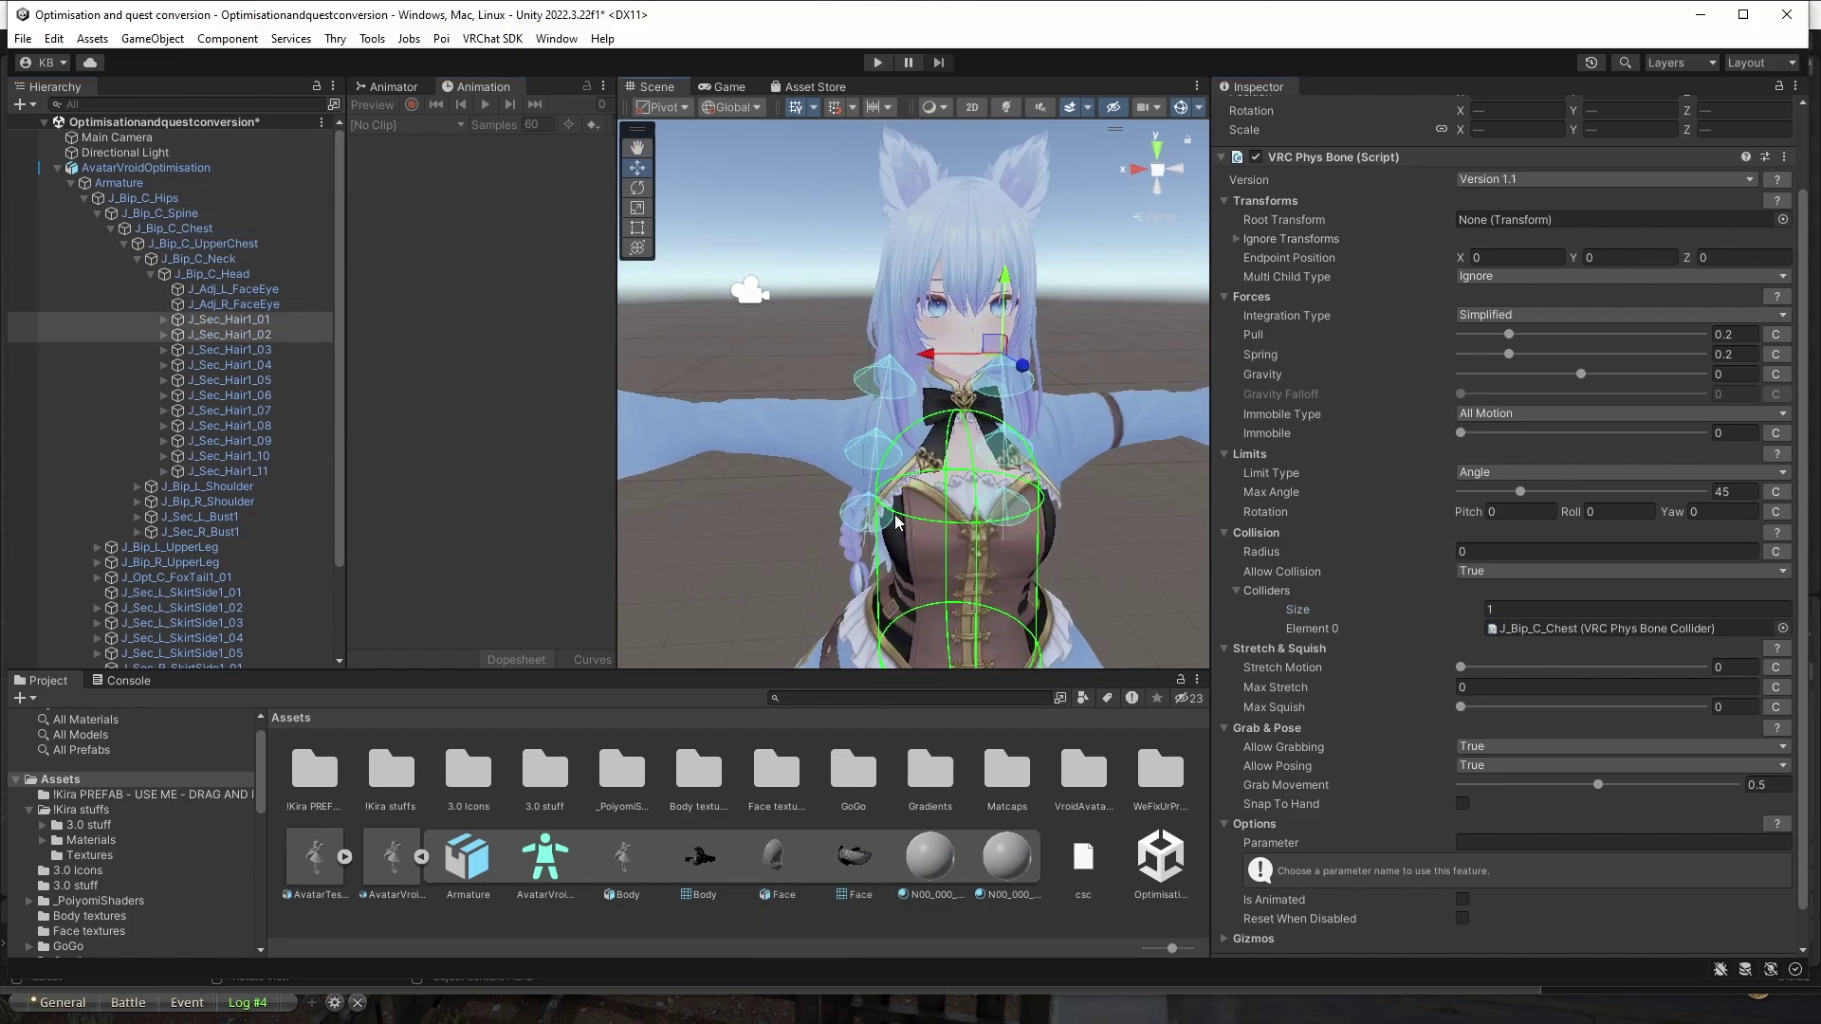
# Set the collision radius of both hair phys bones to 0.02, check it on the braids, and save the scene.
pyautogui.click(1502, 554)
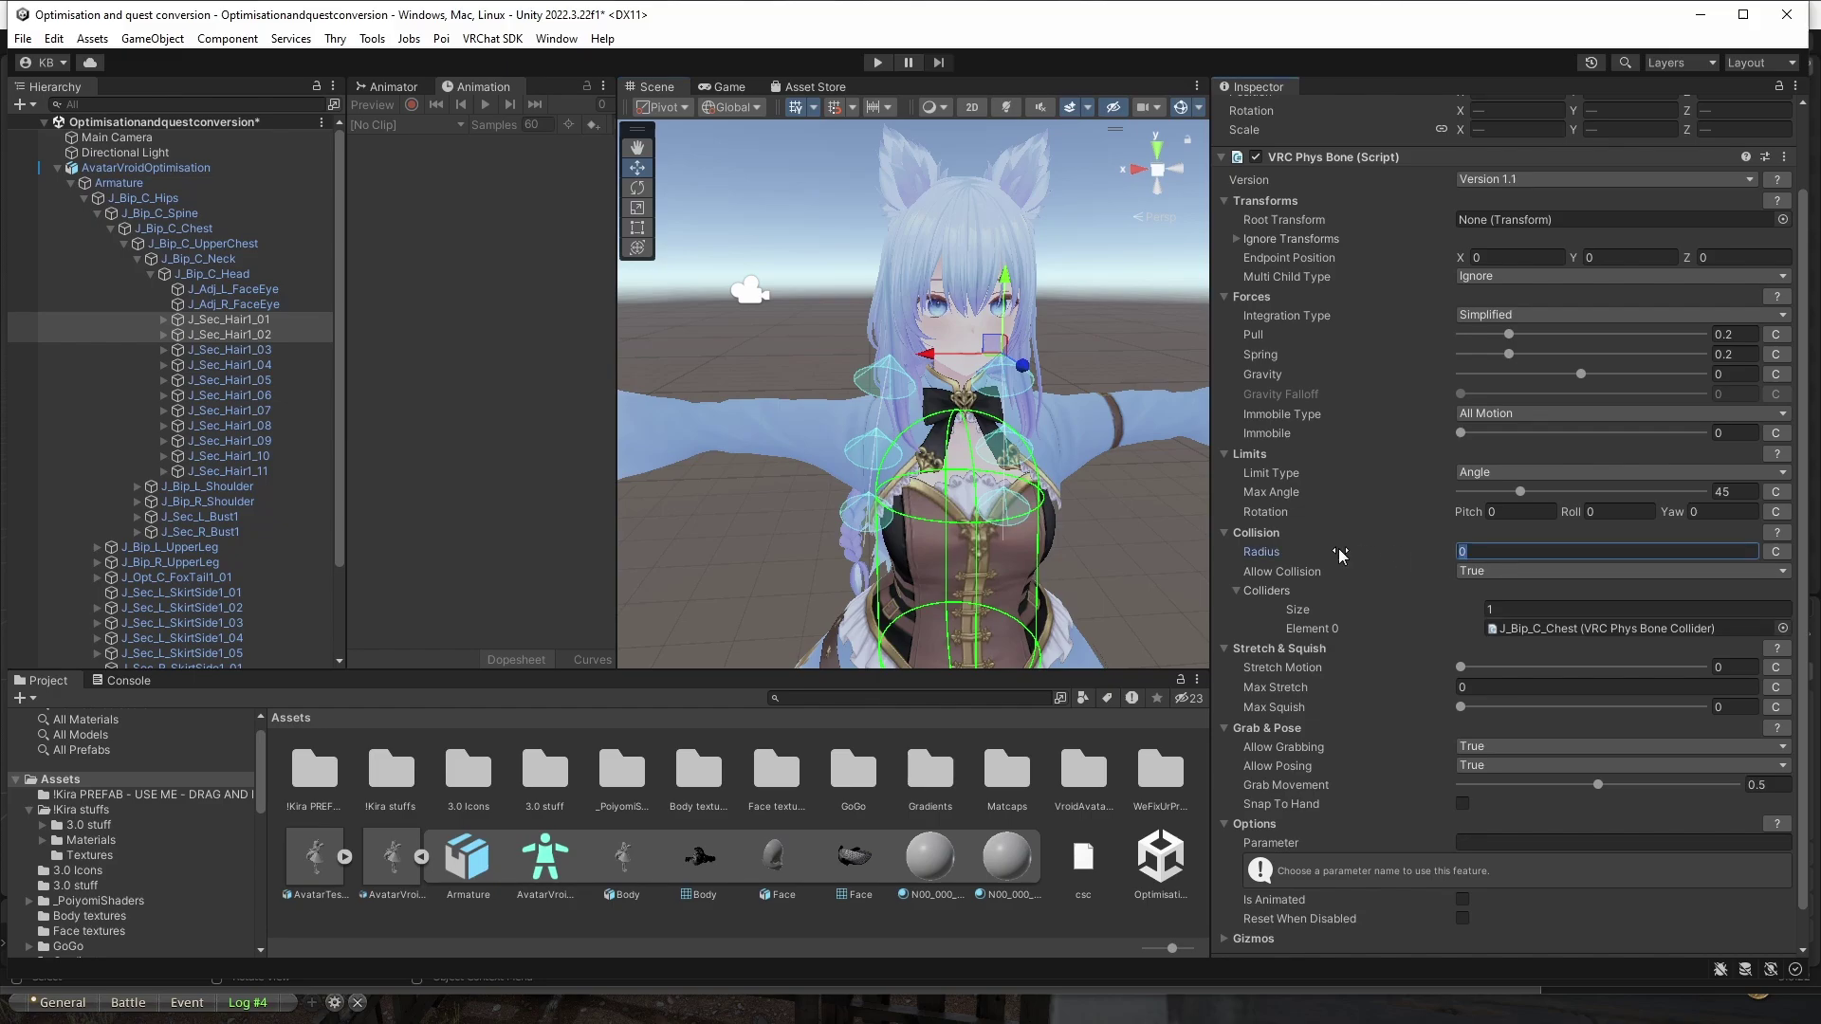
pyautogui.write('0.')
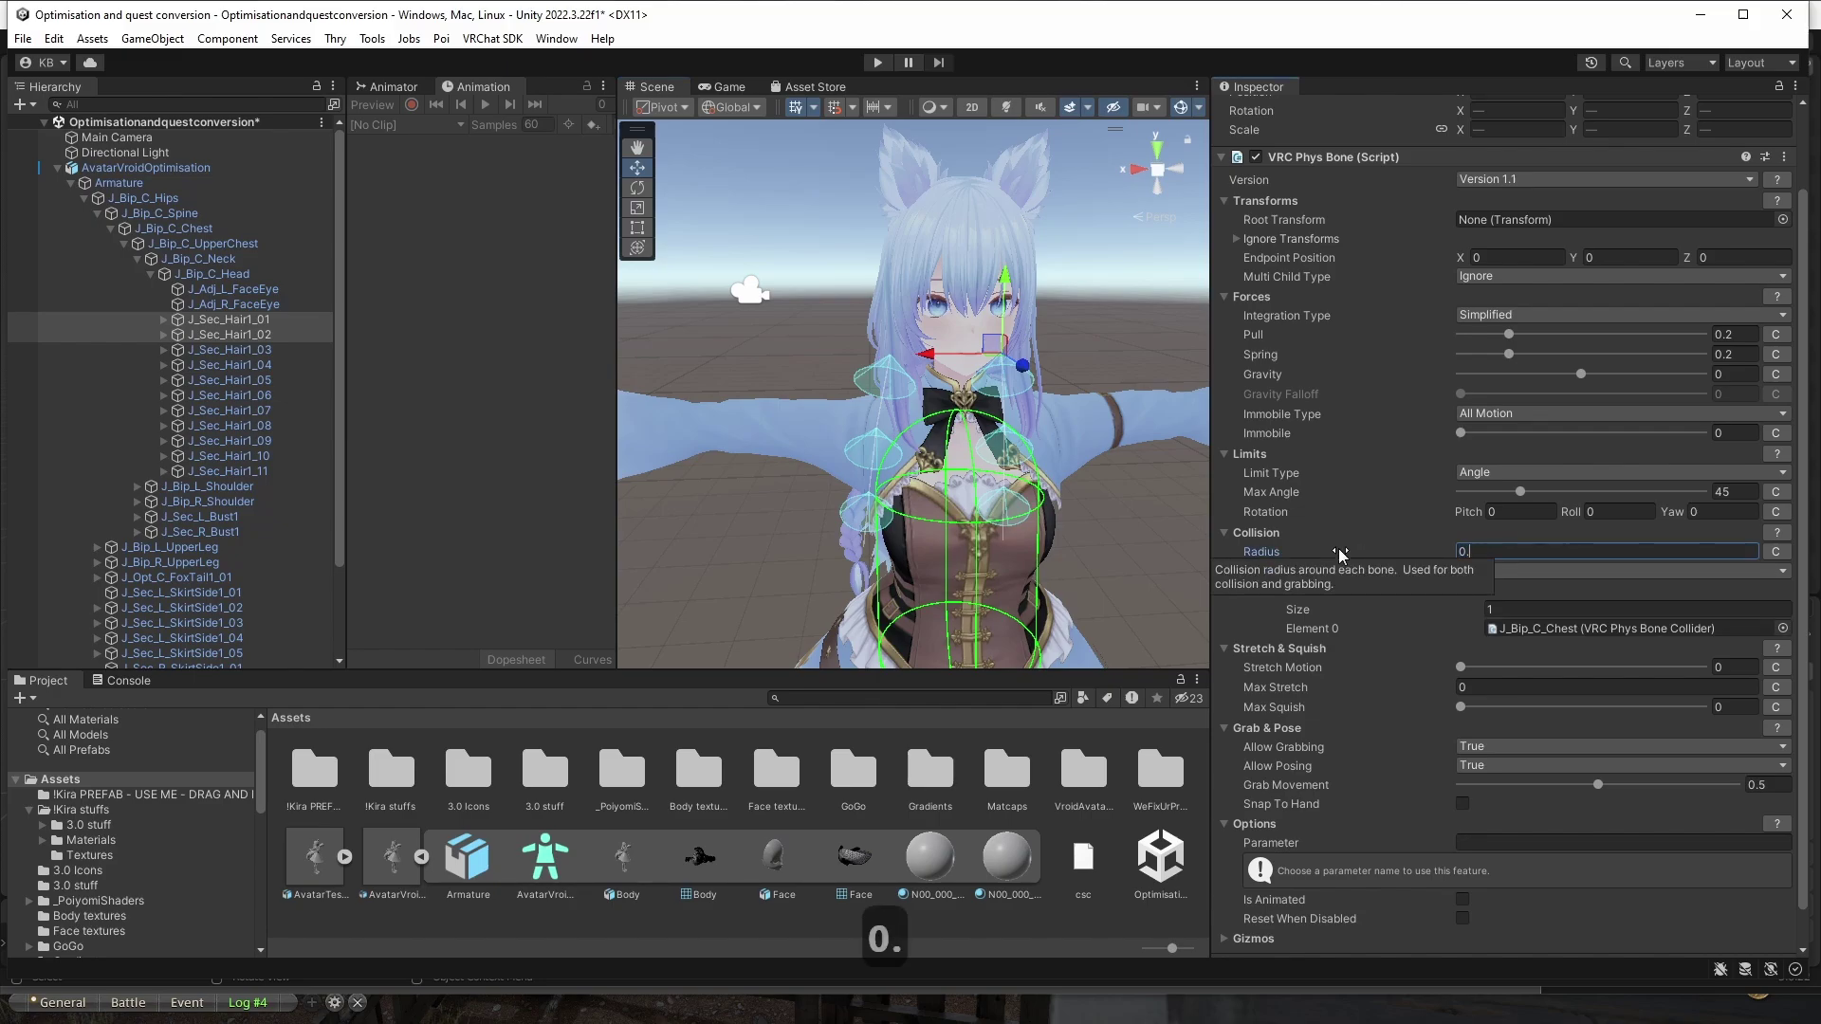
pyautogui.write('1')
pyautogui.press('BackSpace')
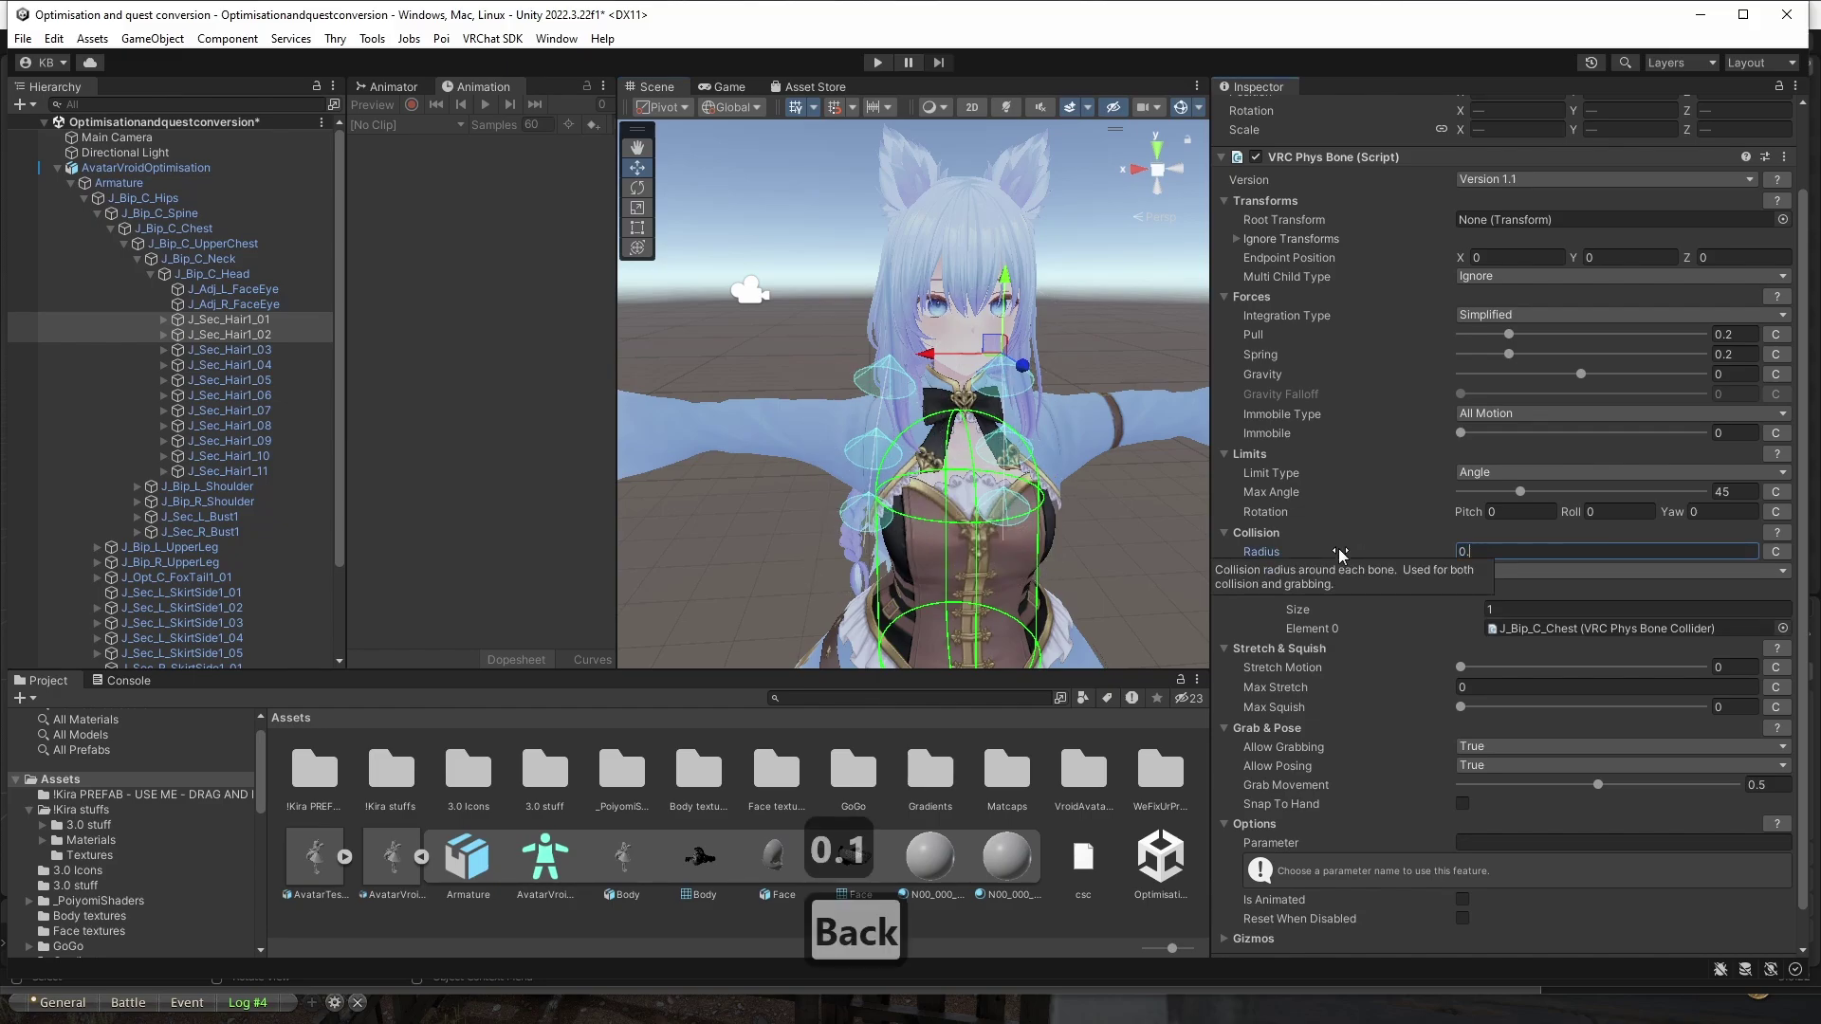
pyautogui.write('01')
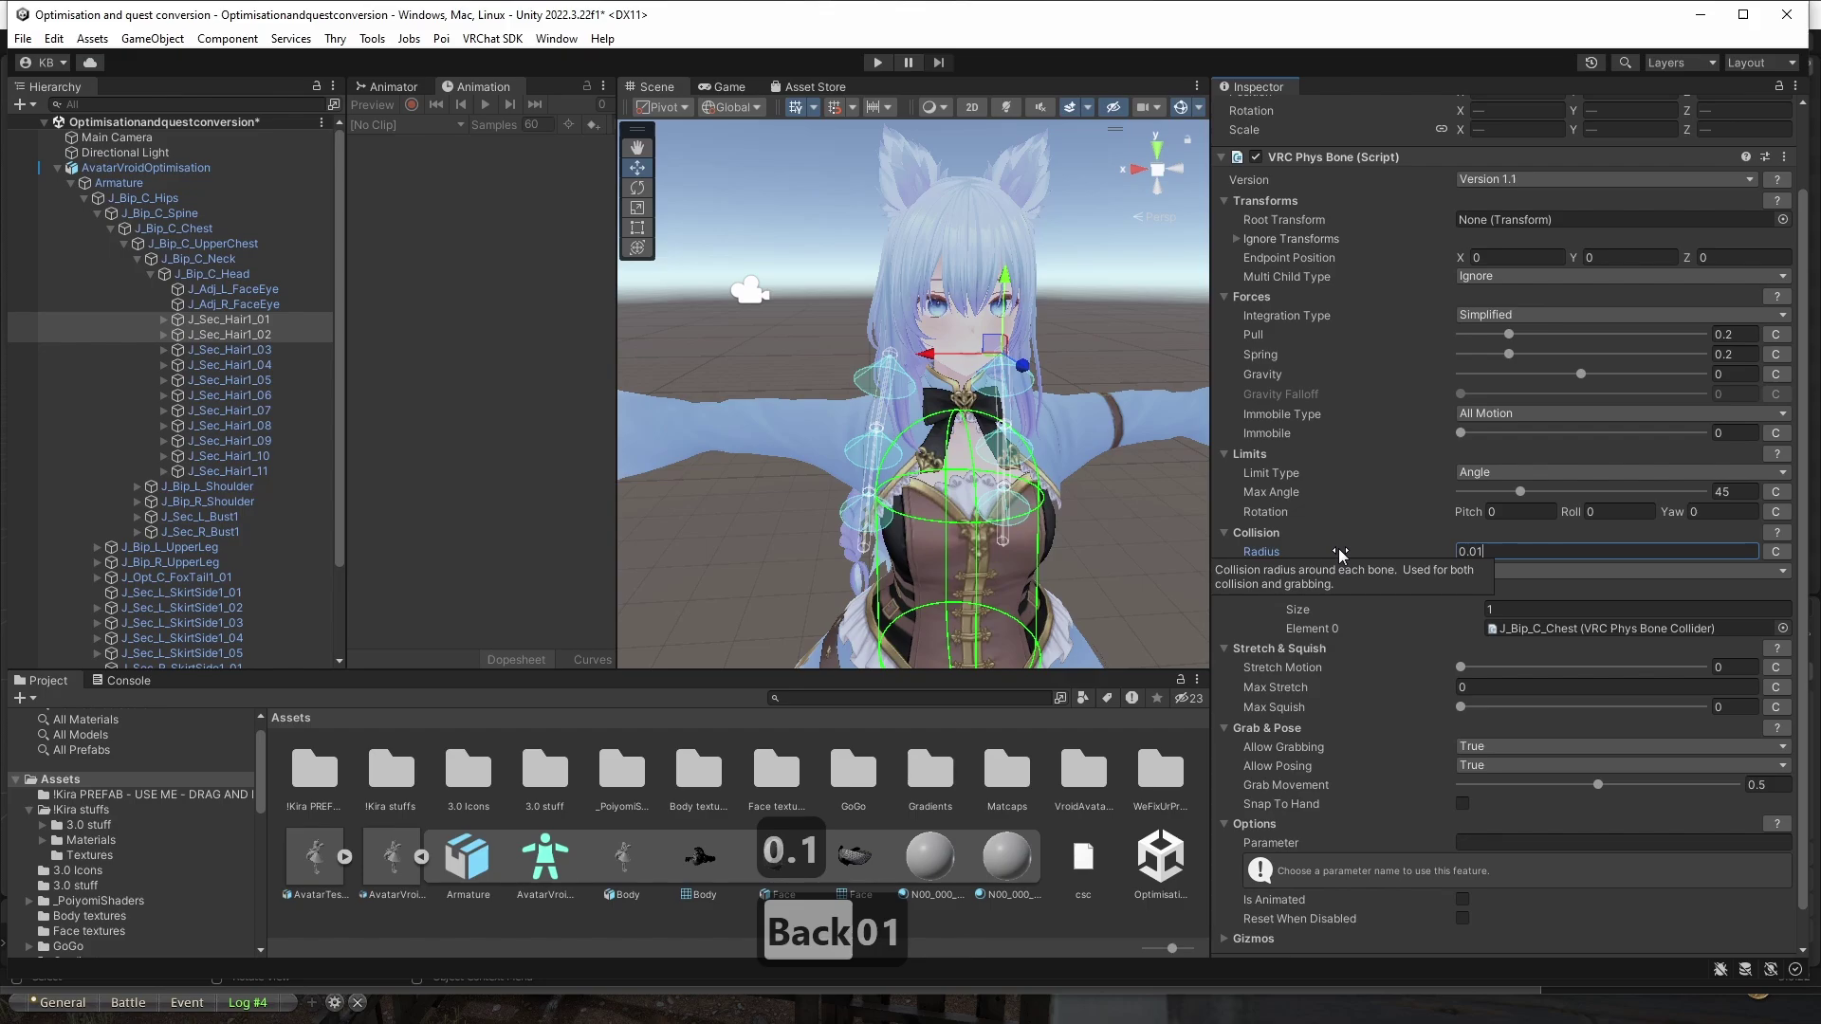
pyautogui.press('BackSpace')
pyautogui.write('2')
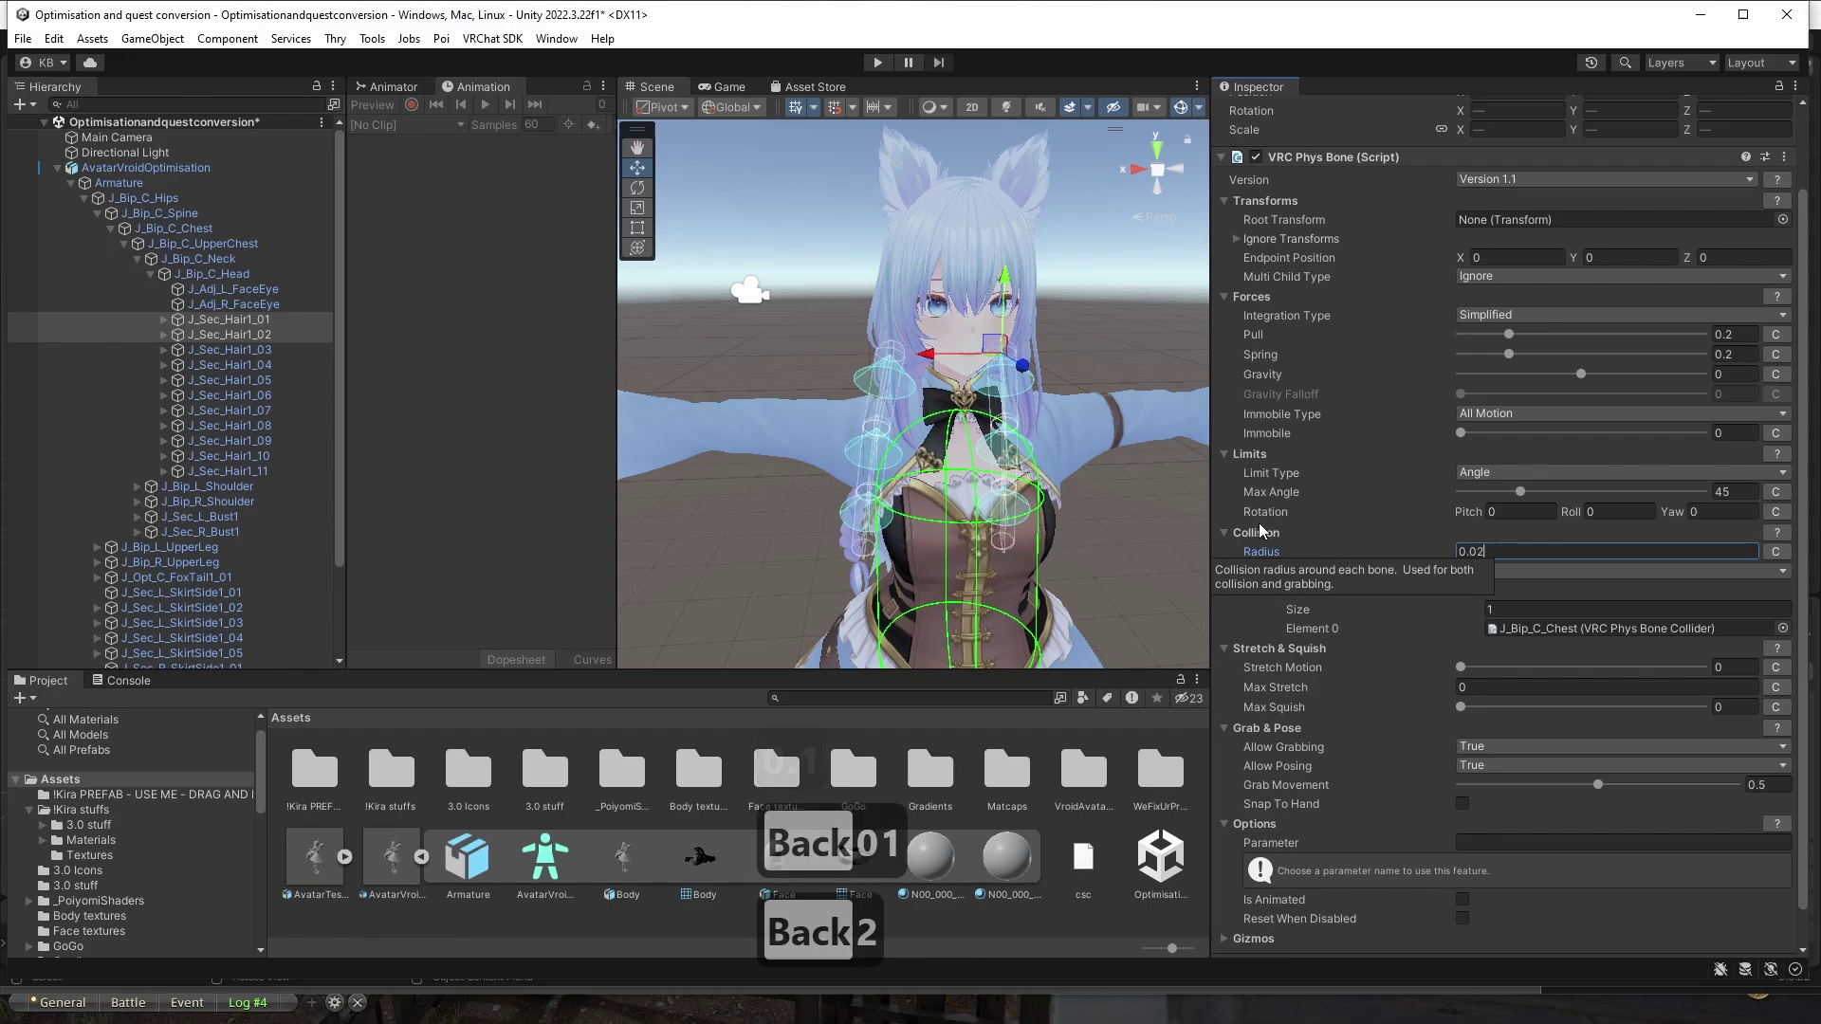
pyautogui.keyDown('alt'); pyautogui.moveTo(960, 515); pyautogui.dragTo(1066, 414); pyautogui.keyUp('alt')
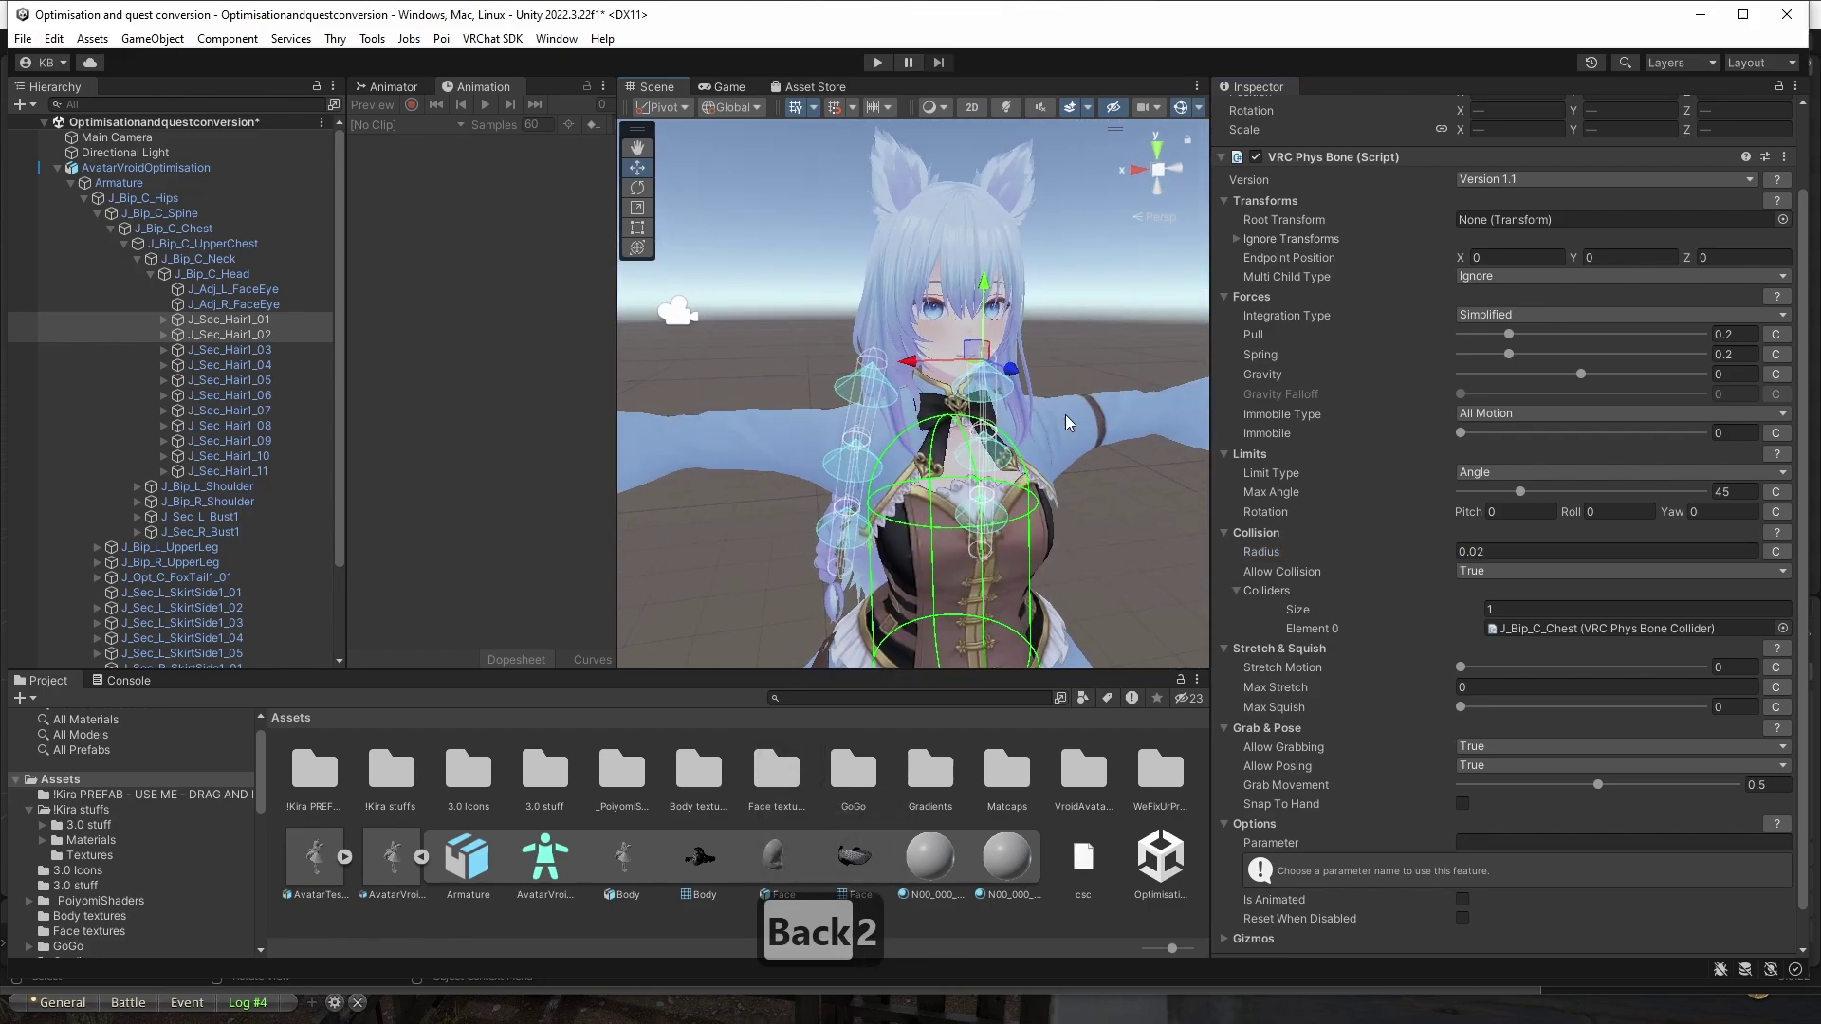
pyautogui.scroll(-2, 1072, 409)
pyautogui.click(1091, 364)
pyautogui.hotkey('ctrl', 's')
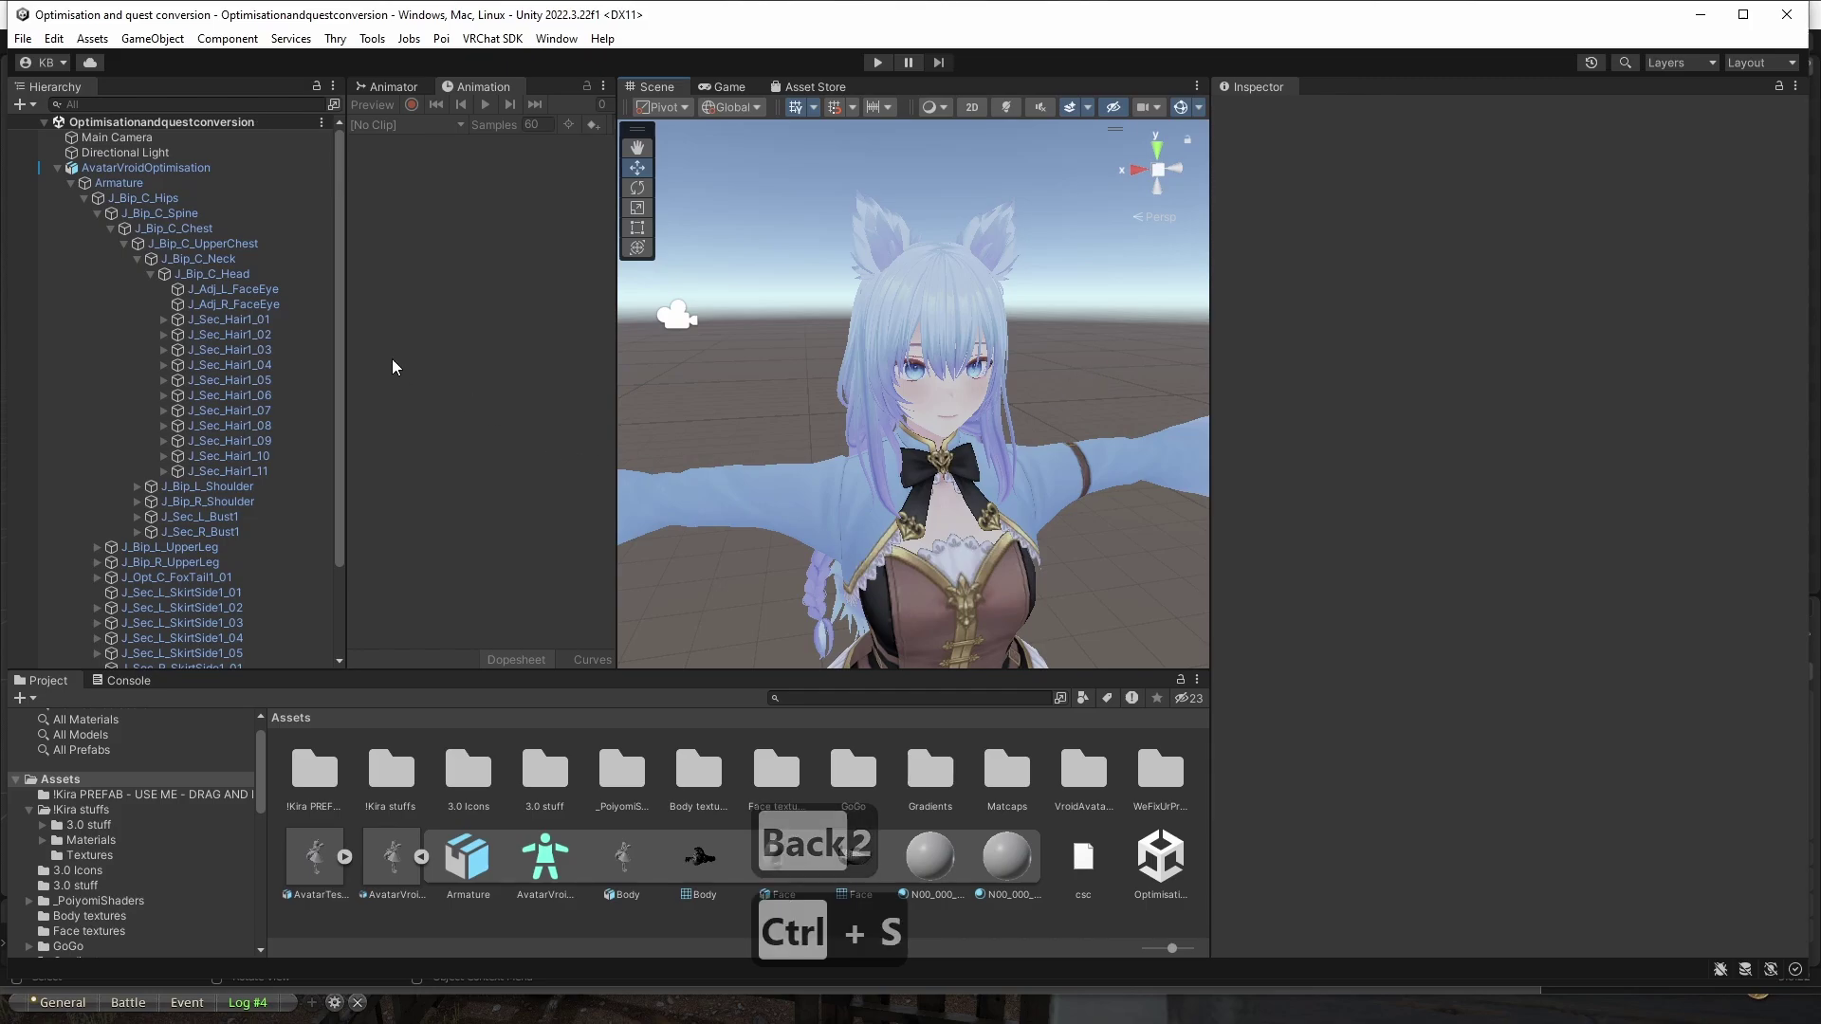
# Review the force, limit and collision settings of J_Sec_Hair1_01's phys bone alongside its gizmo on the avatar.
pyautogui.click(227, 320)
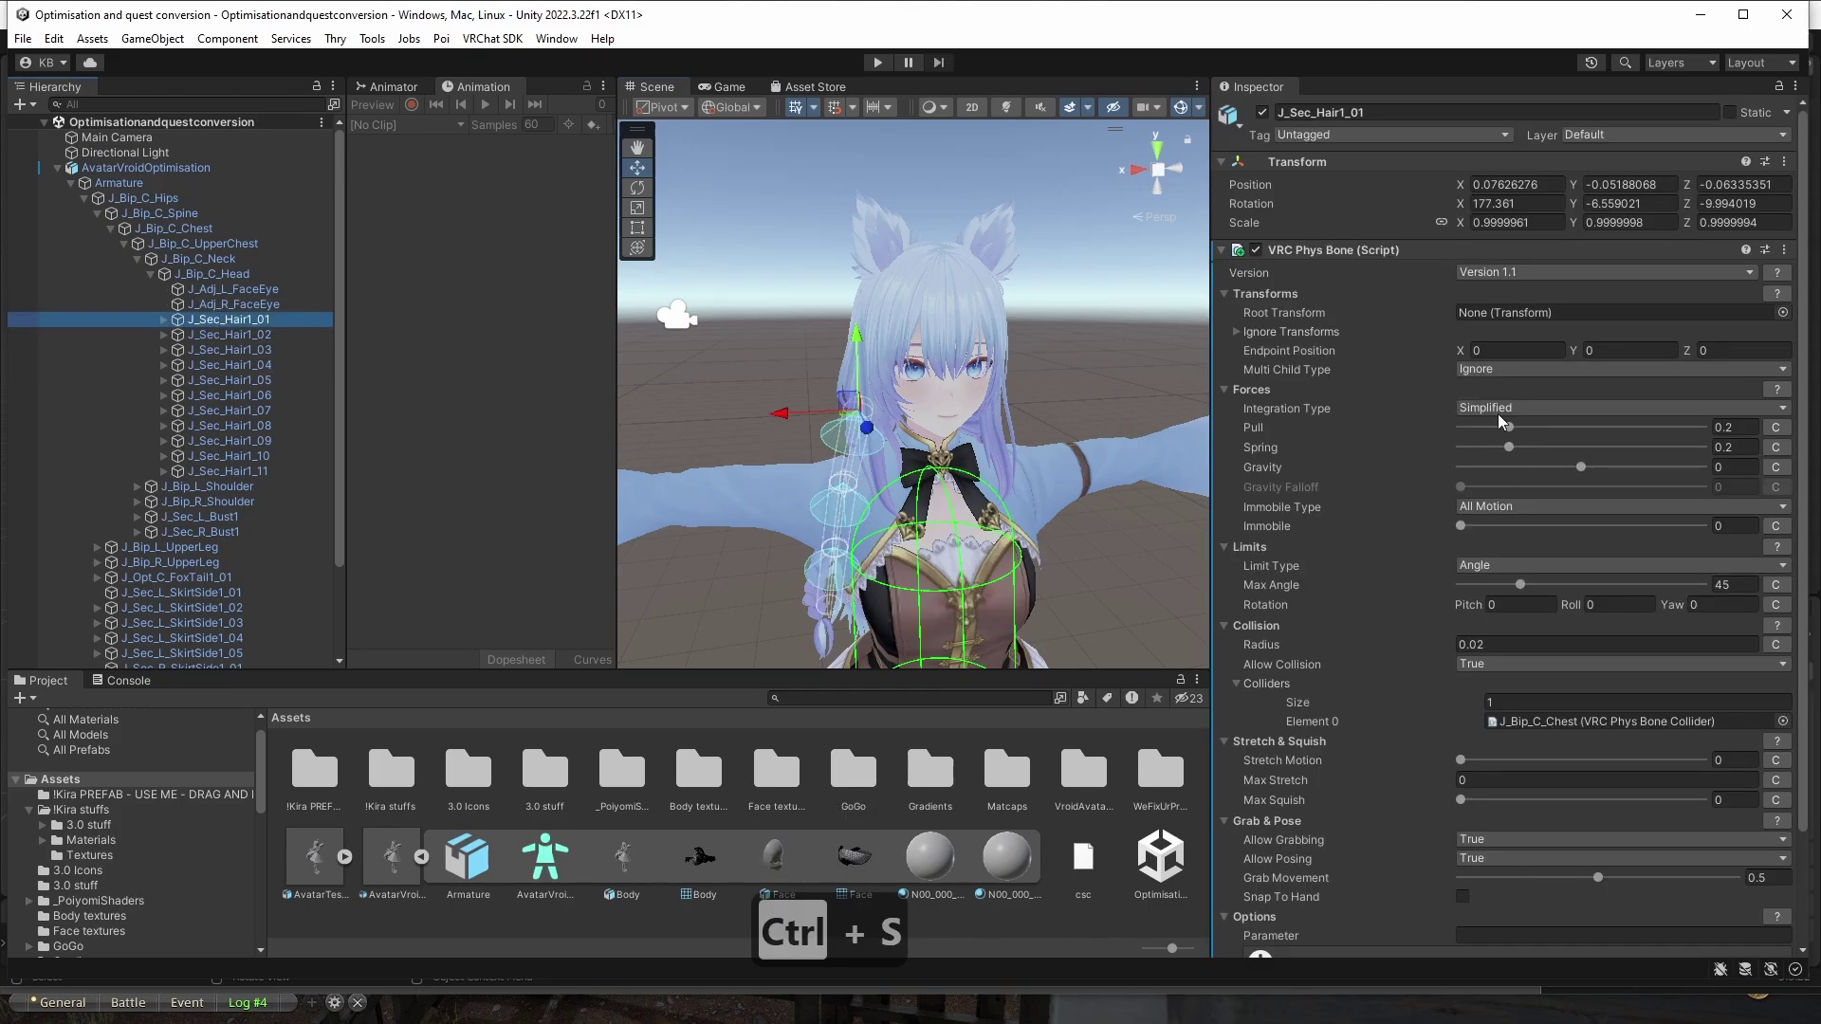
pyautogui.keyDown('alt'); pyautogui.moveTo(1101, 481); pyautogui.dragTo(980, 377); pyautogui.keyUp('alt')
pyautogui.scroll(-2, 1539, 409)
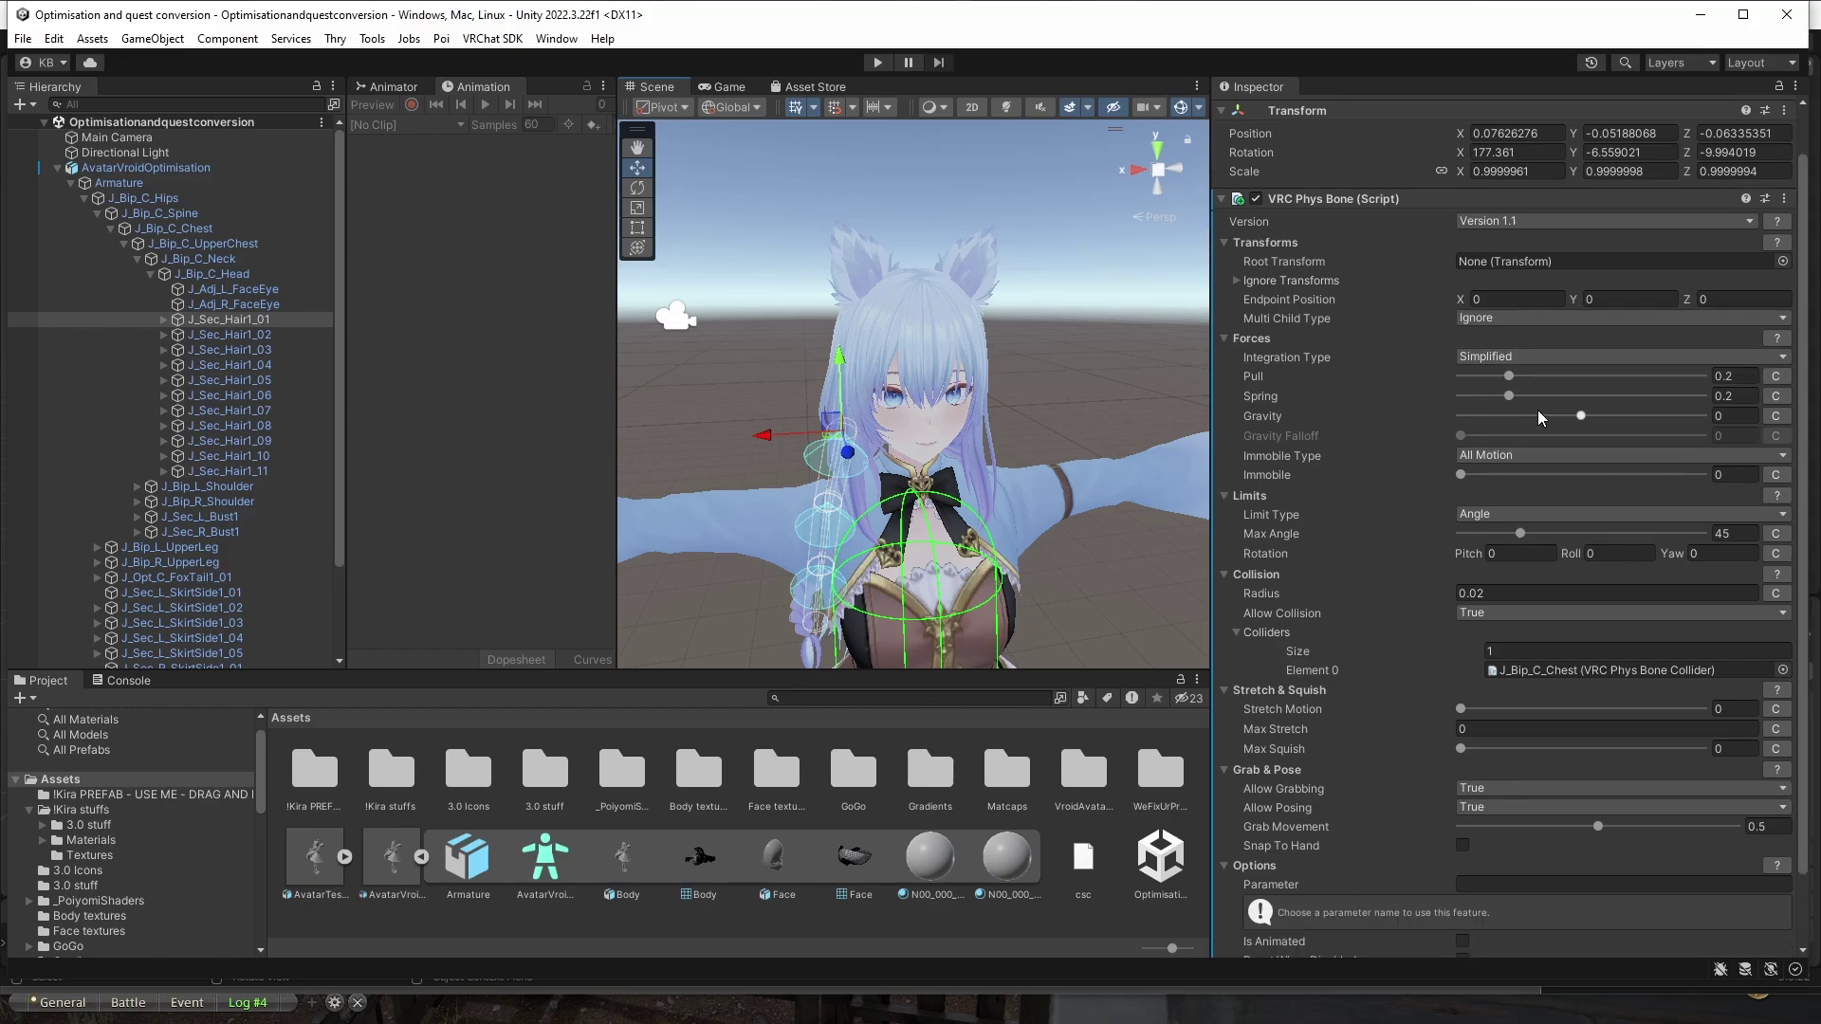
pyautogui.scroll(2, 1613, 567)
pyautogui.moveTo(935, 470); pyautogui.dragTo(969, 477, button='middle')
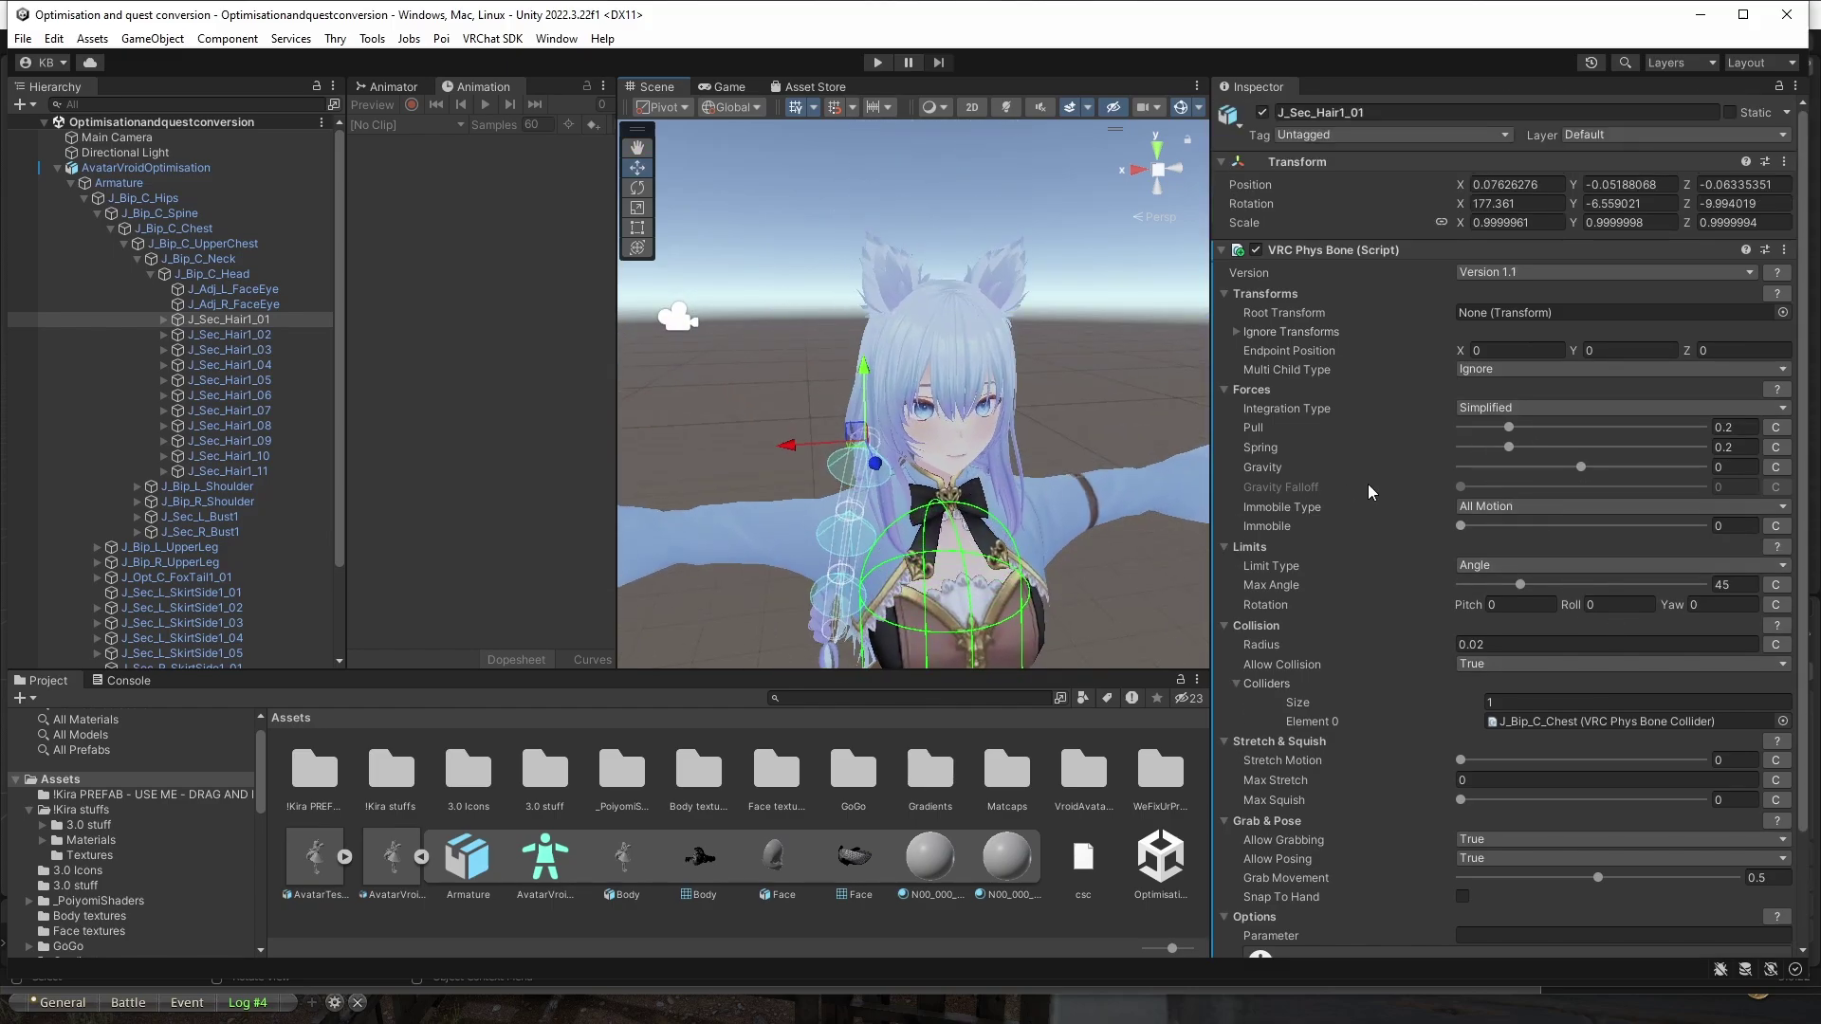
pyautogui.moveTo(1099, 407); pyautogui.dragTo(1101, 416, button='middle')
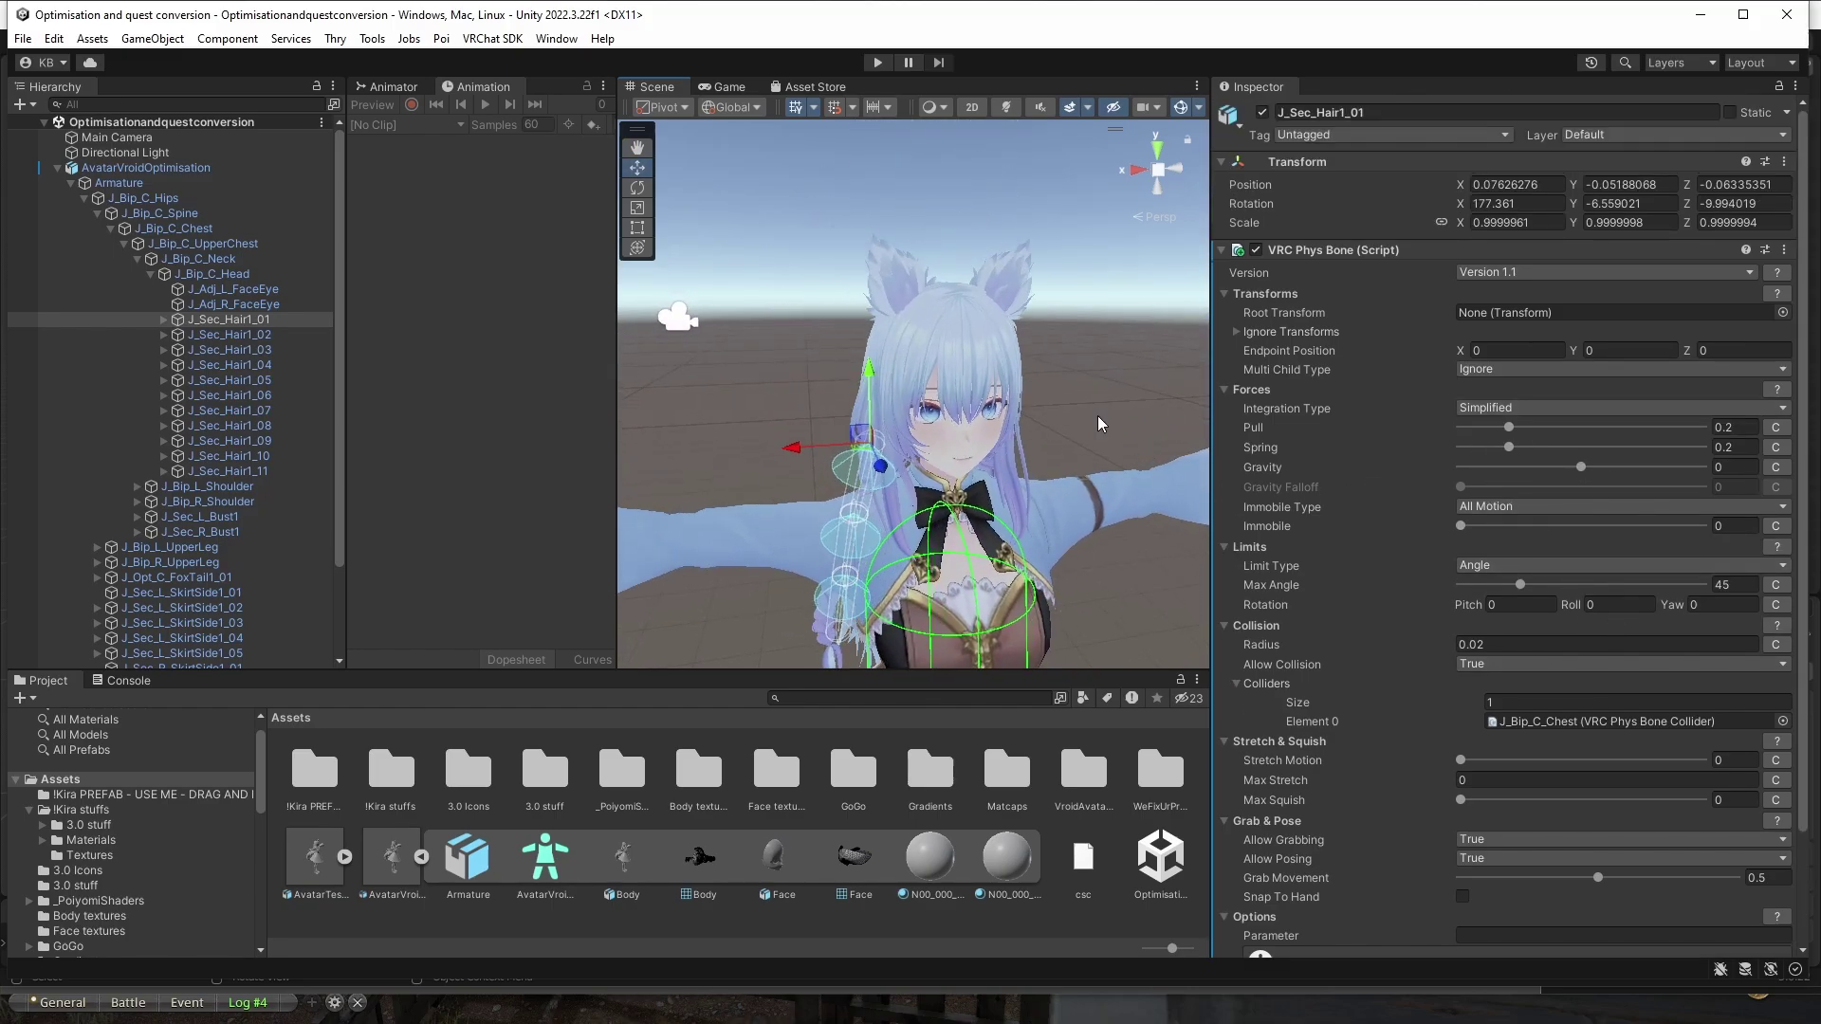
# Enter play mode, return to the scene view, and select the GestureManager object to control the avatar.
pyautogui.click(876, 62)
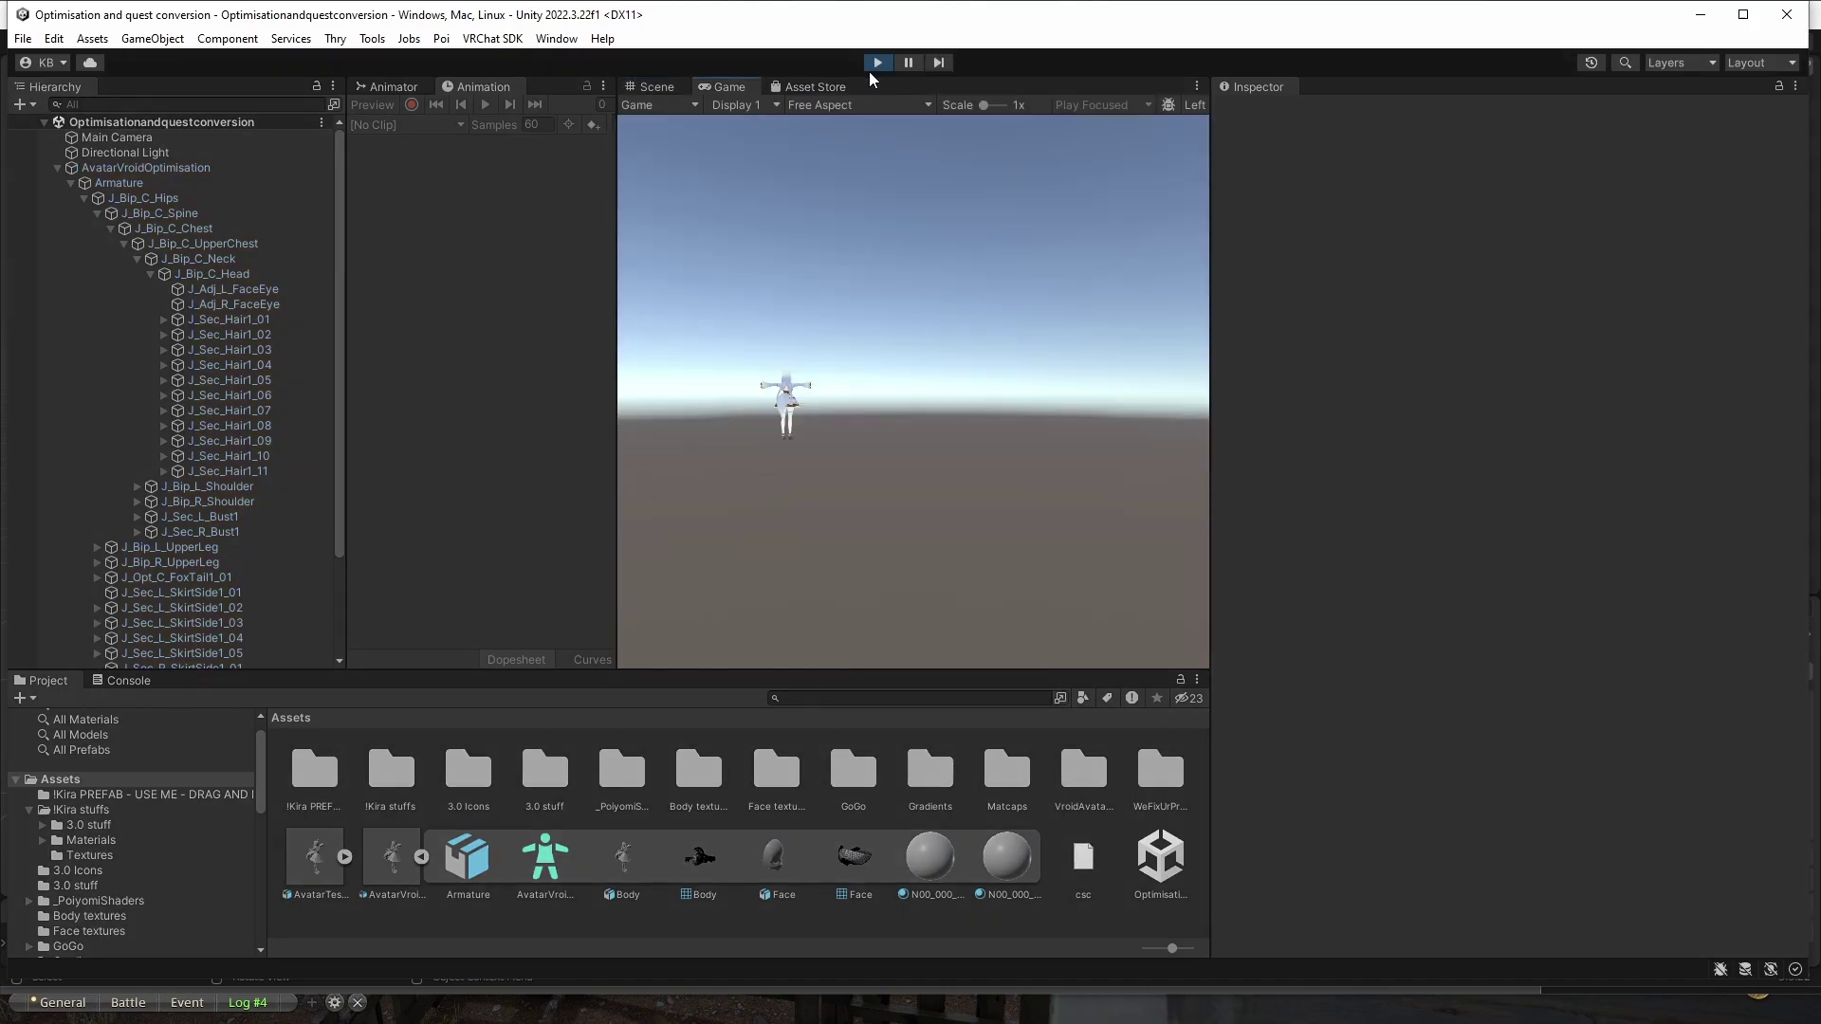
pyautogui.click(634, 87)
pyautogui.scroll(-8, 879, 480)
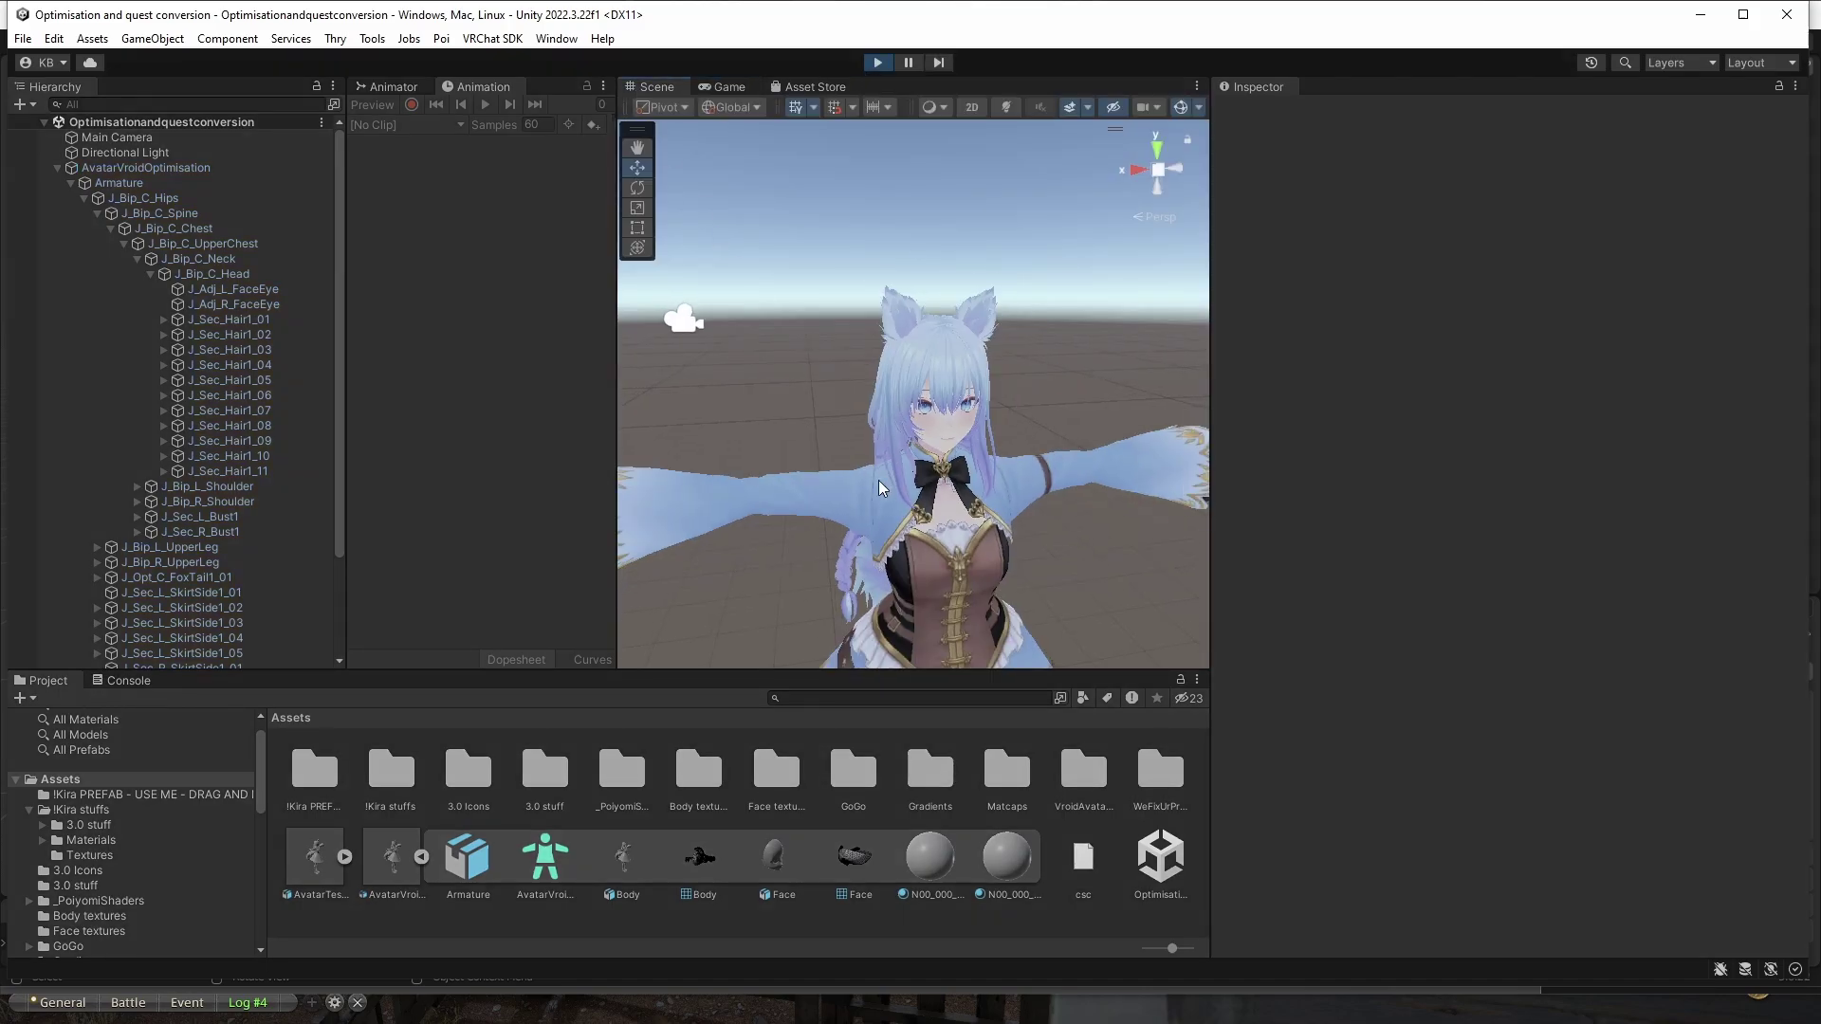
pyautogui.scroll(-3, 173, 589)
pyautogui.click(128, 646)
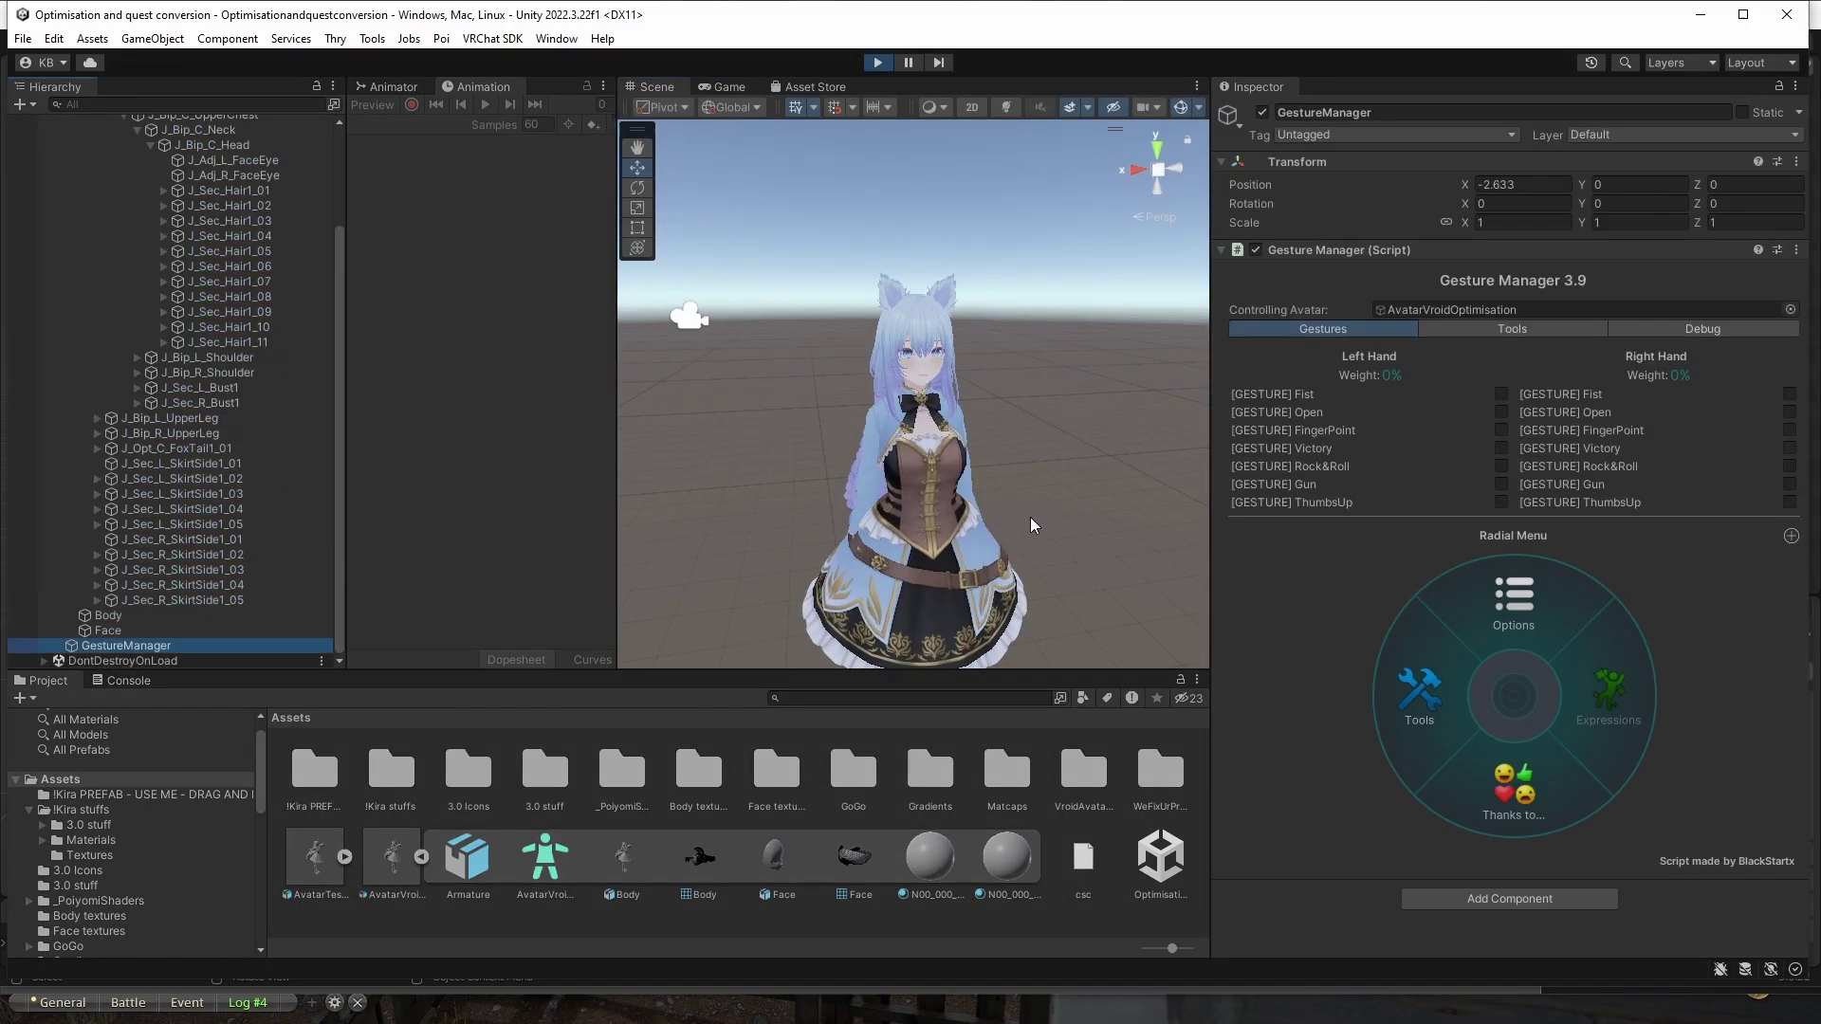
# Move the GestureManager around the scene and view the avatar from several angles to test the braid, ear and tail physics.
pyautogui.scroll(-4, 1021, 486)
pyautogui.moveTo(984, 555); pyautogui.dragTo(978, 464, button='middle')
pyautogui.moveTo(836, 627)
pyautogui.mouseDown()
pyautogui.moveTo(813, 637)
pyautogui.moveTo(857, 628)
pyautogui.moveTo(827, 631)
pyautogui.mouseUp()
pyautogui.moveTo(835, 597); pyautogui.dragTo(964, 602, button='right')
pyautogui.press('a')
pyautogui.moveTo(1004, 581)
pyautogui.mouseDown()
pyautogui.moveTo(1031, 594)
pyautogui.moveTo(929, 544)
pyautogui.moveTo(953, 573)
pyautogui.moveTo(899, 522)
pyautogui.moveTo(1011, 595)
pyautogui.mouseUp()
pyautogui.click(1011, 589)
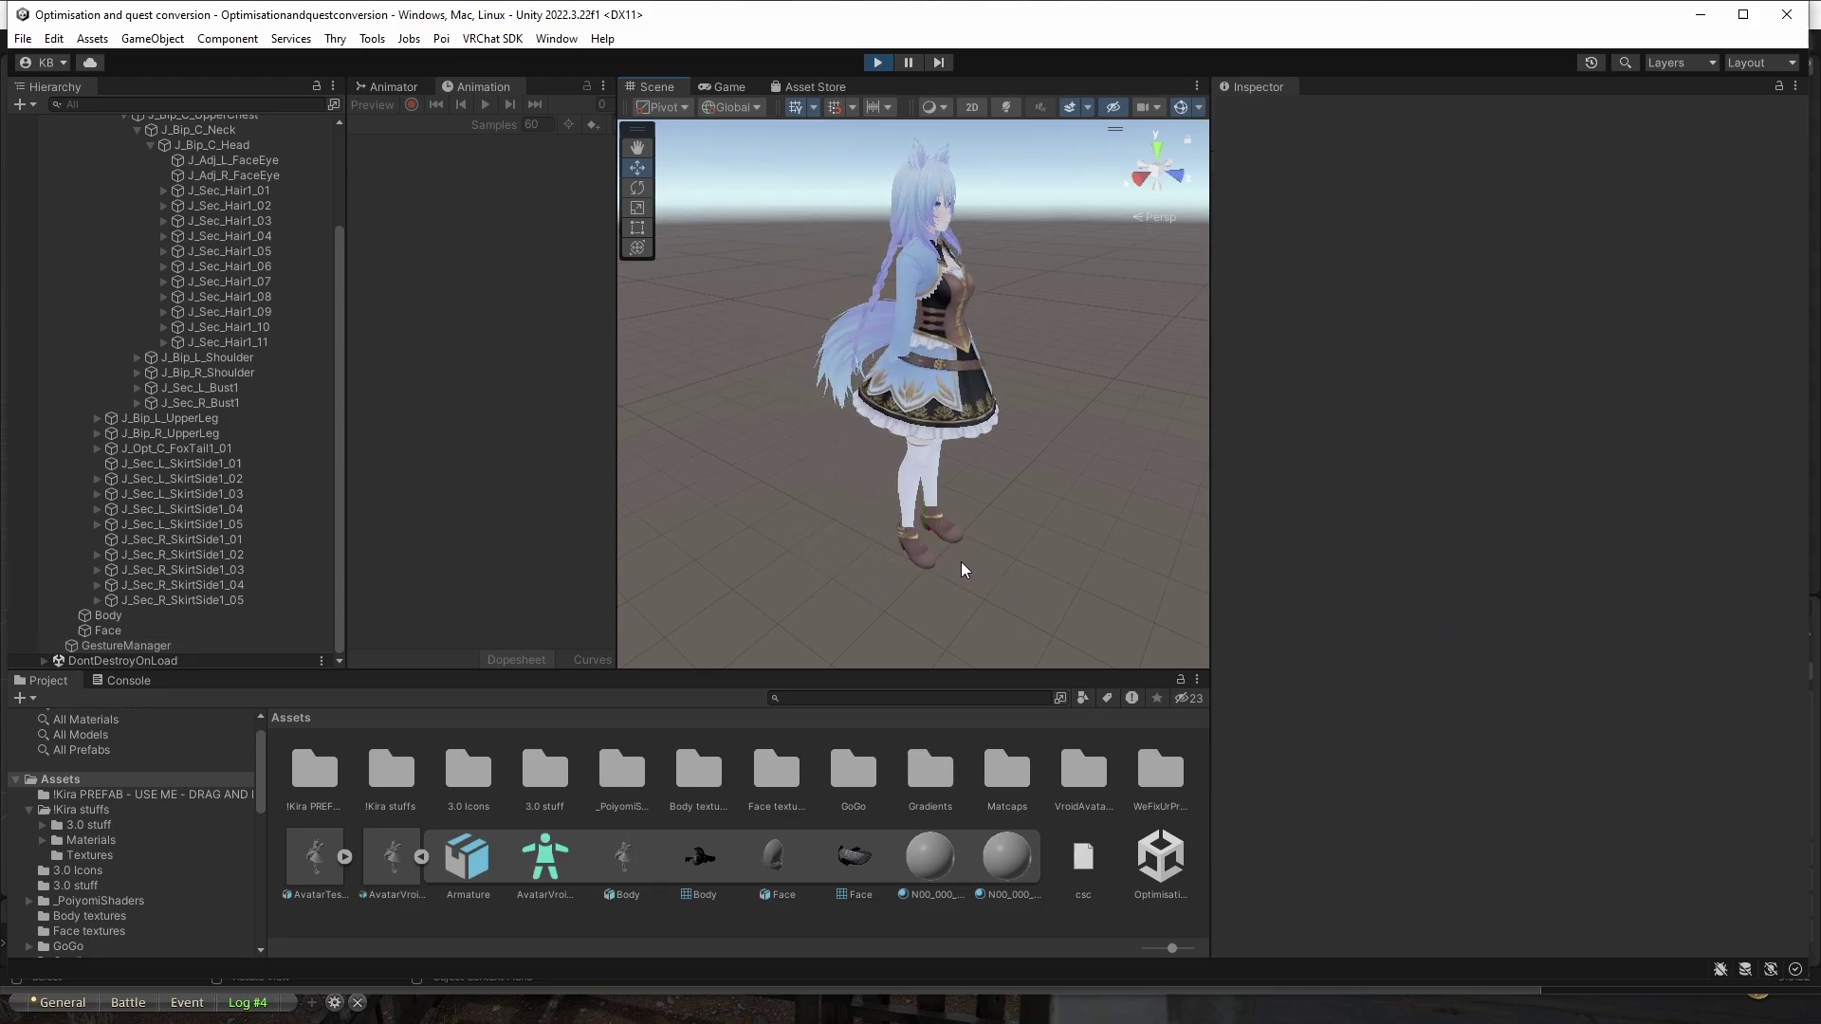
pyautogui.click(111, 645)
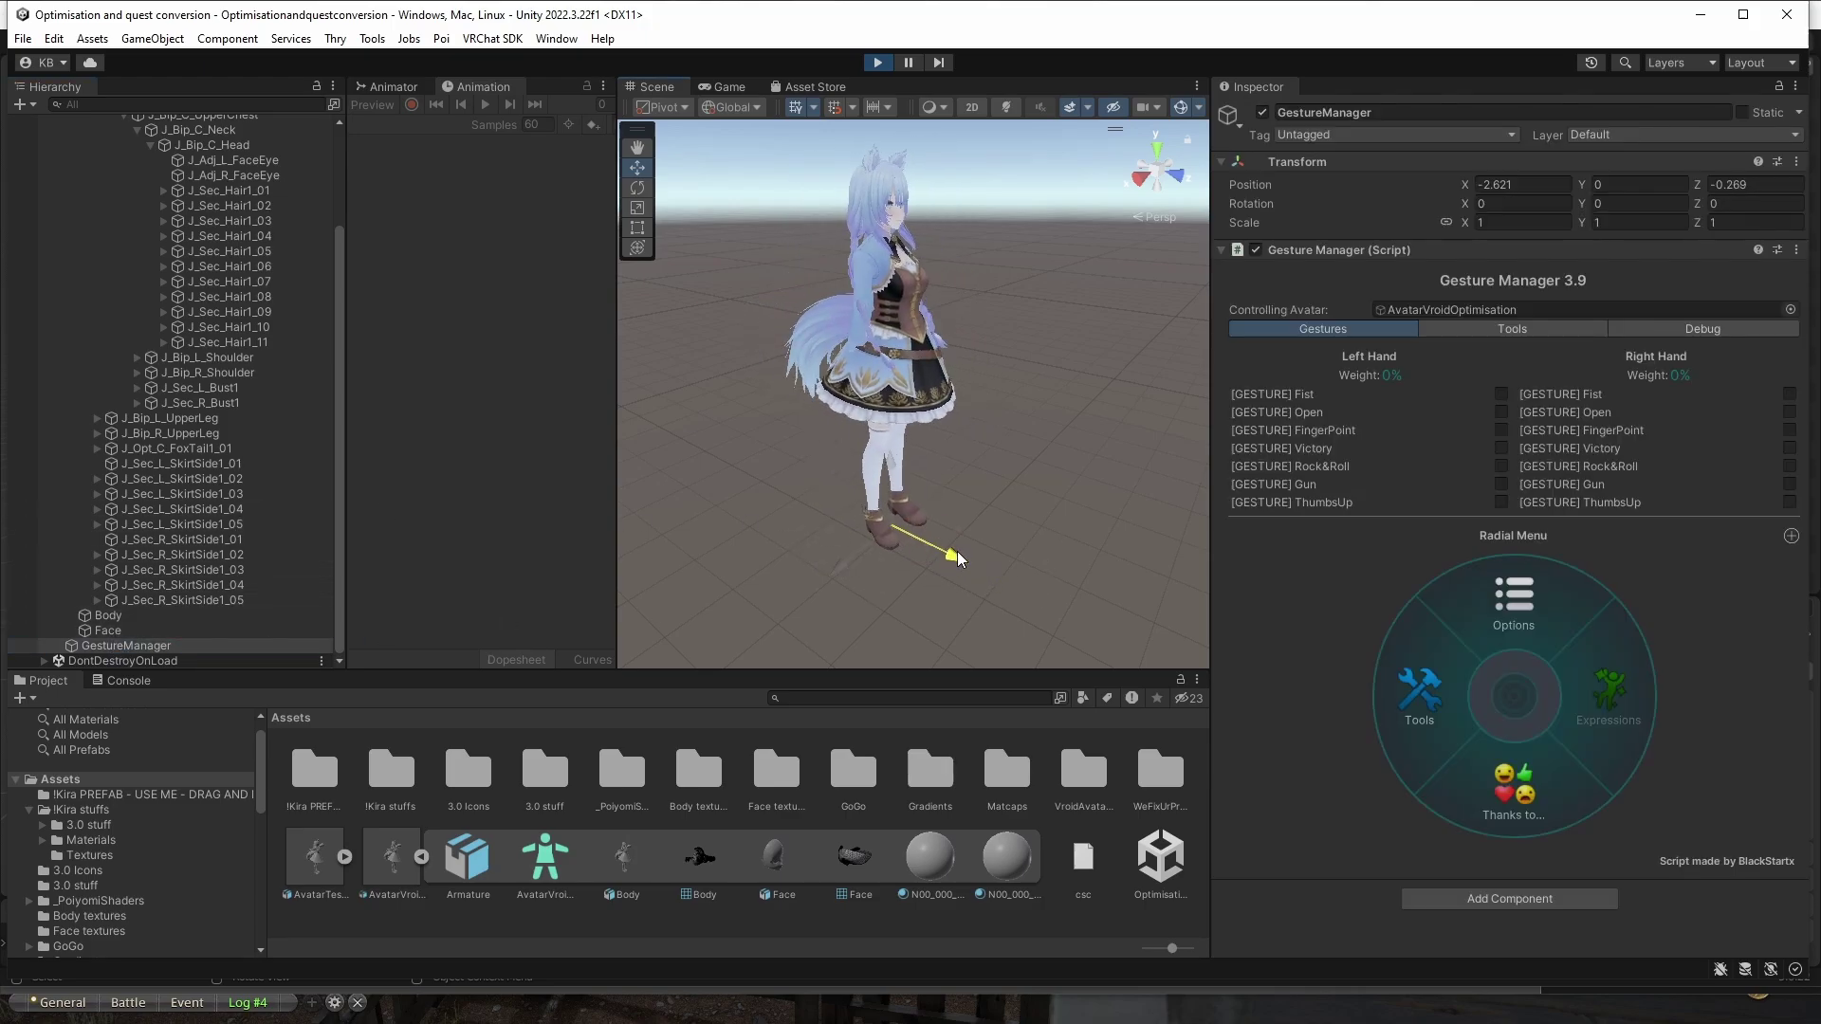
pyautogui.moveTo(976, 551); pyautogui.dragTo(868, 566)
# Review the avatar's performance alerts and phys bone statistics in the VRChat SDK builder, and close the control panel.
pyautogui.click(493, 37)
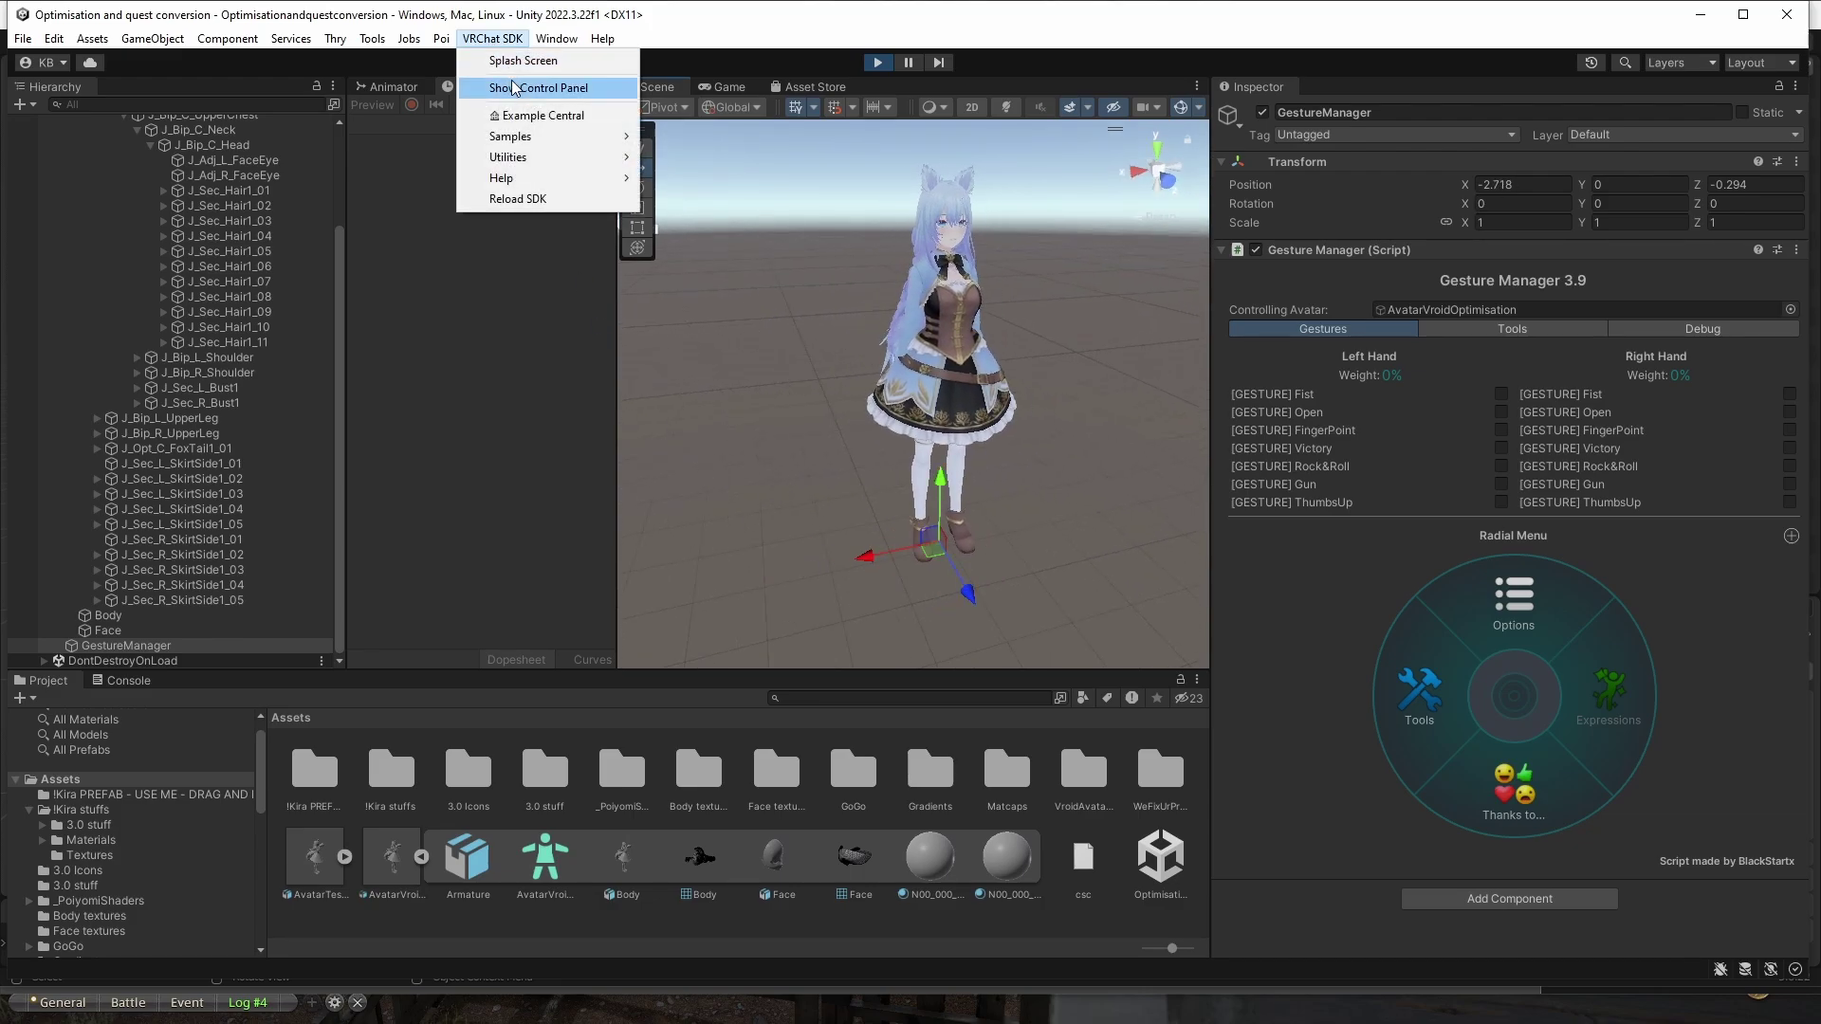
pyautogui.click(536, 86)
pyautogui.scroll(-5, 680, 620)
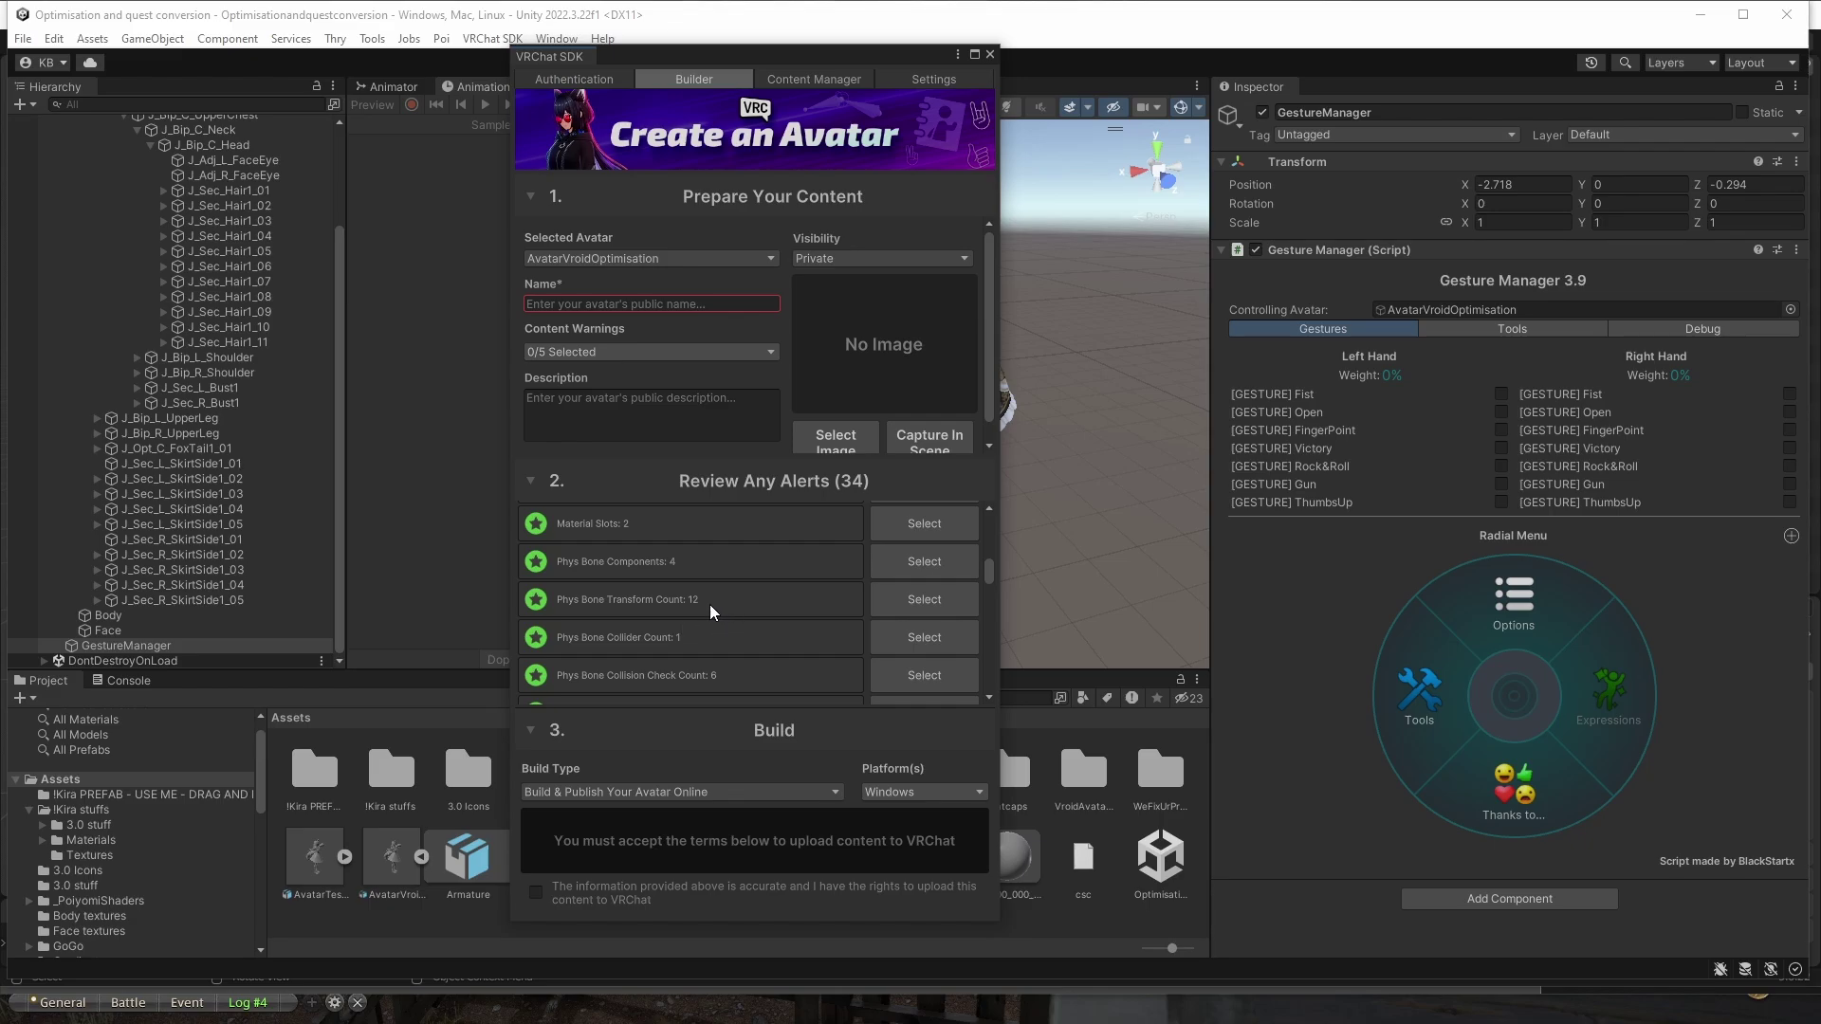
pyautogui.scroll(-3, 666, 616)
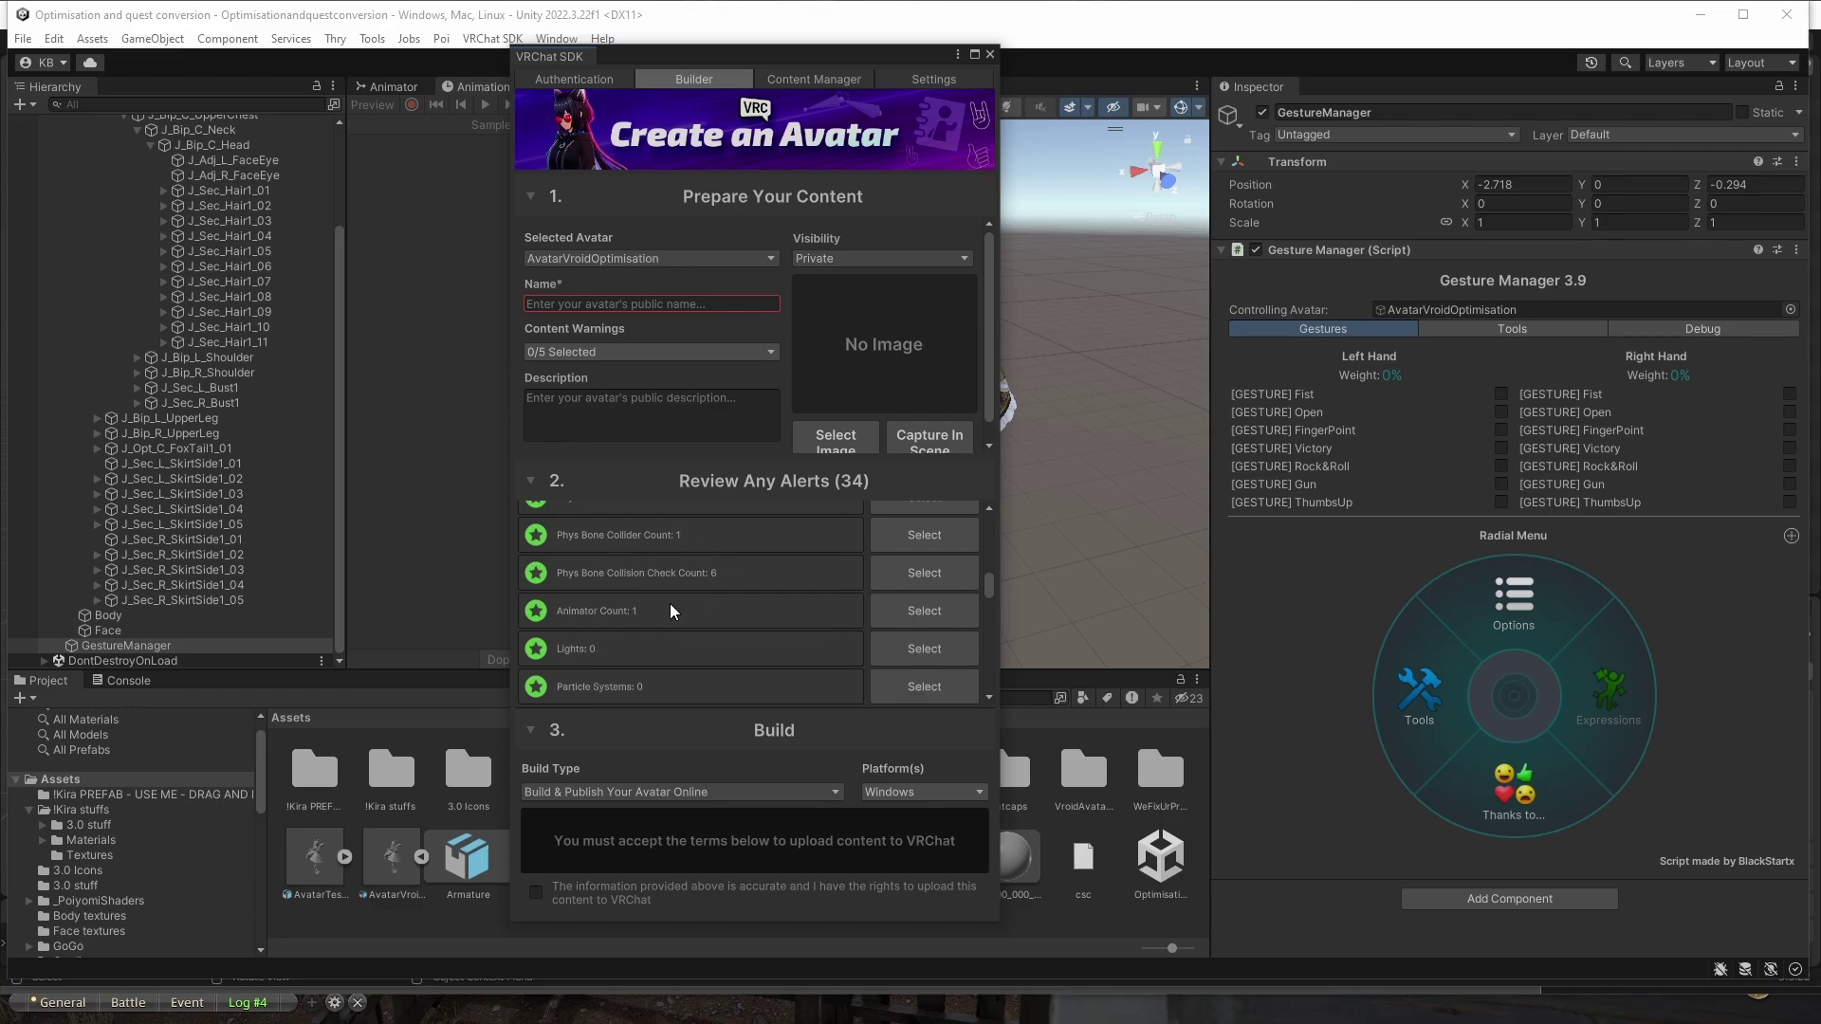
pyautogui.scroll(8, 664, 607)
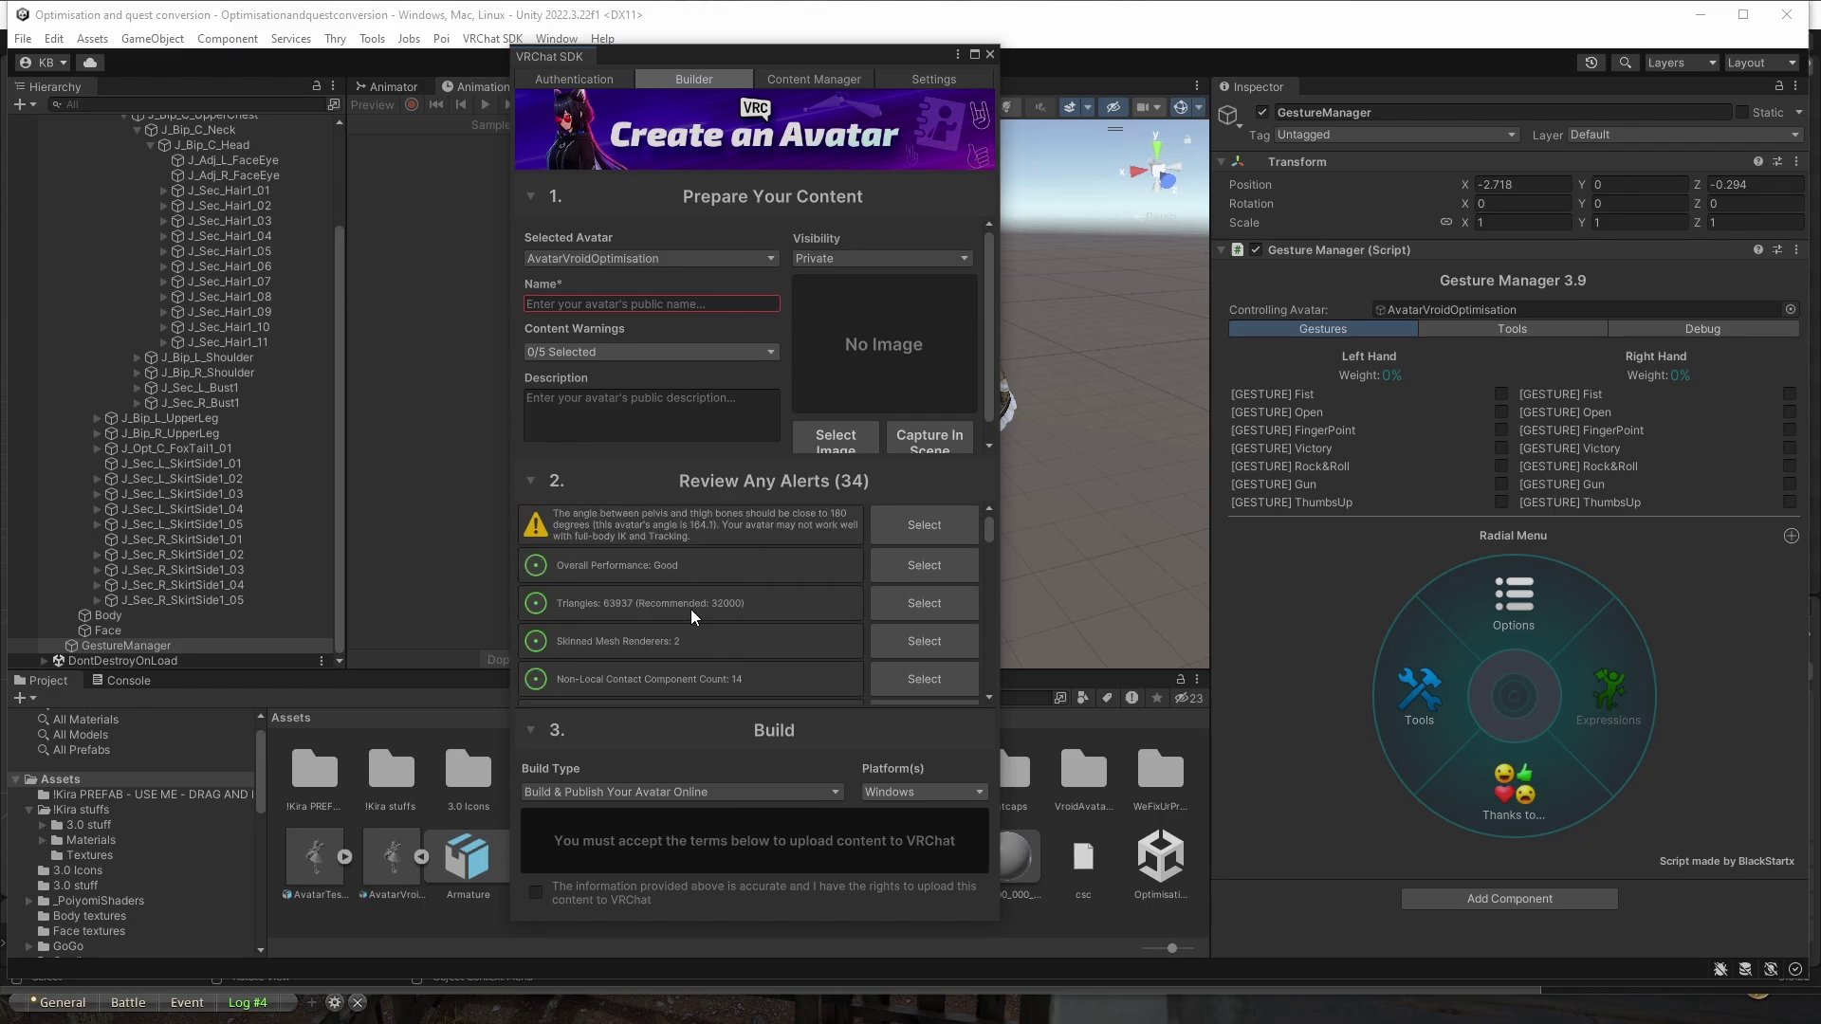
pyautogui.click(990, 54)
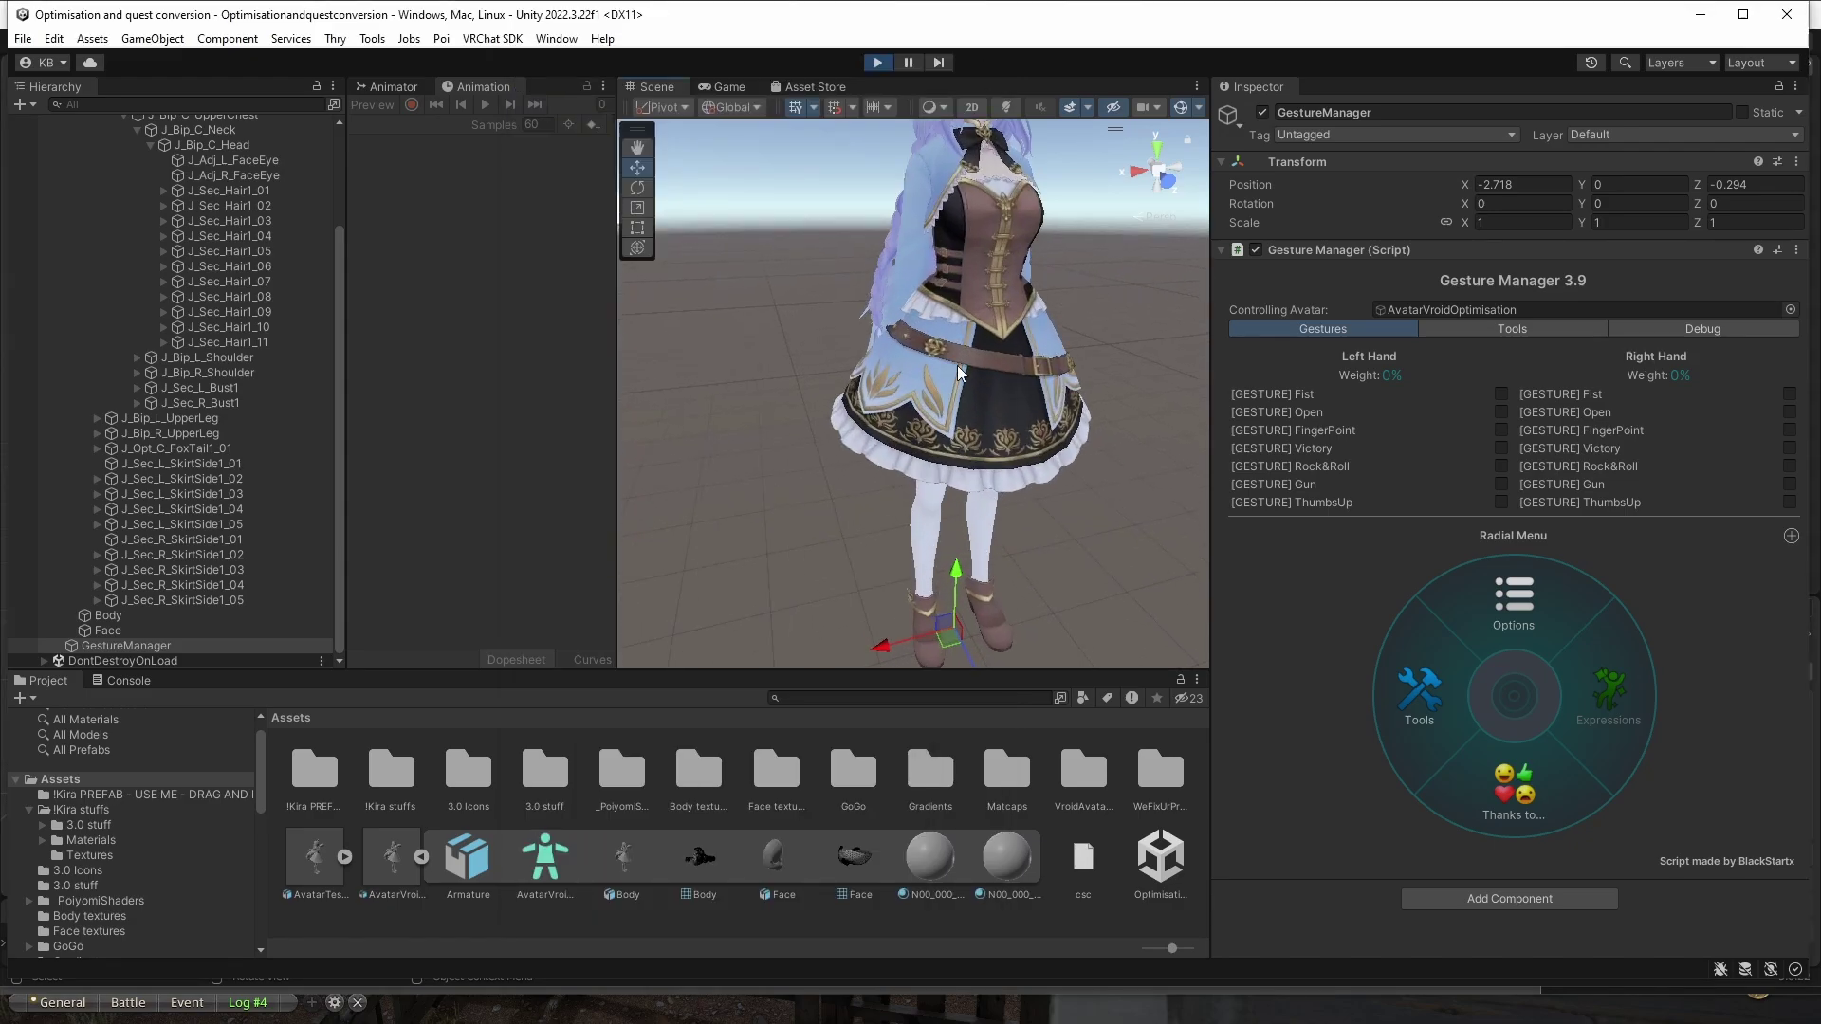
# Examine the avatar's face, hair, bodice and skirt up close in the running scene.
pyautogui.scroll(3, 994, 475)
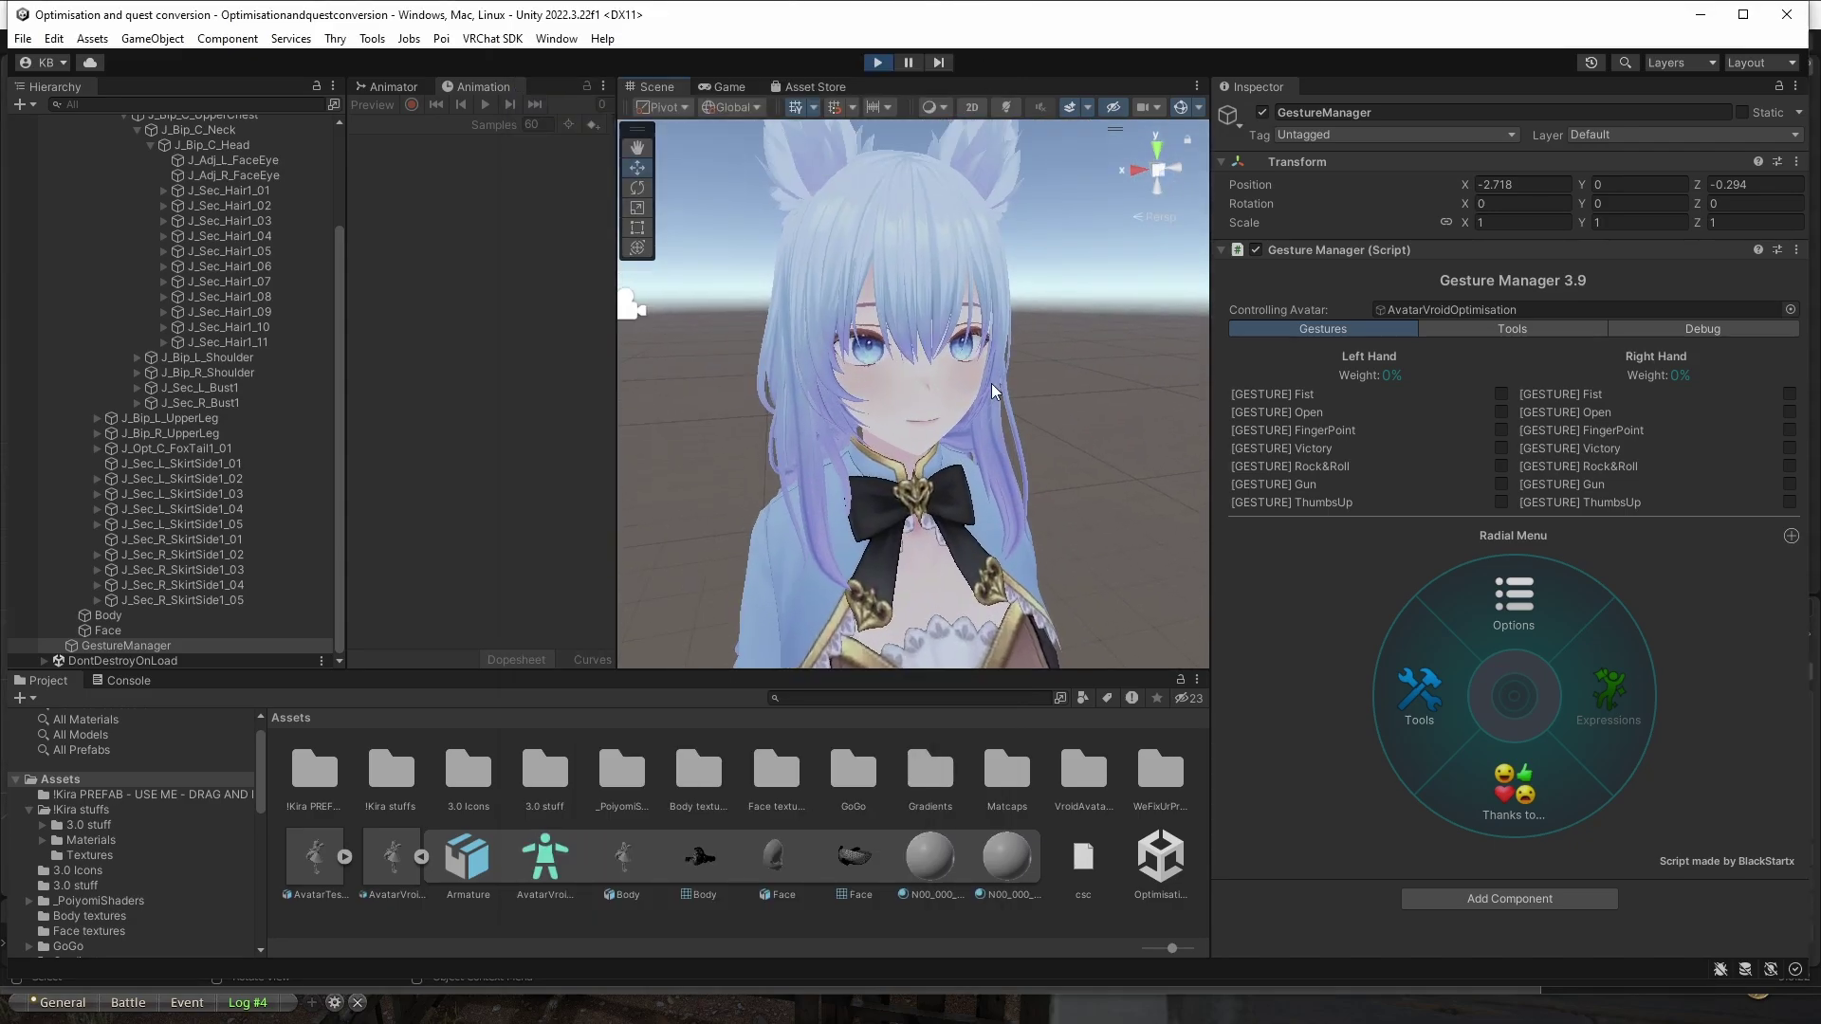
pyautogui.scroll(-1, 982, 424)
pyautogui.moveTo(981, 424); pyautogui.dragTo(981, 142, button='middle')
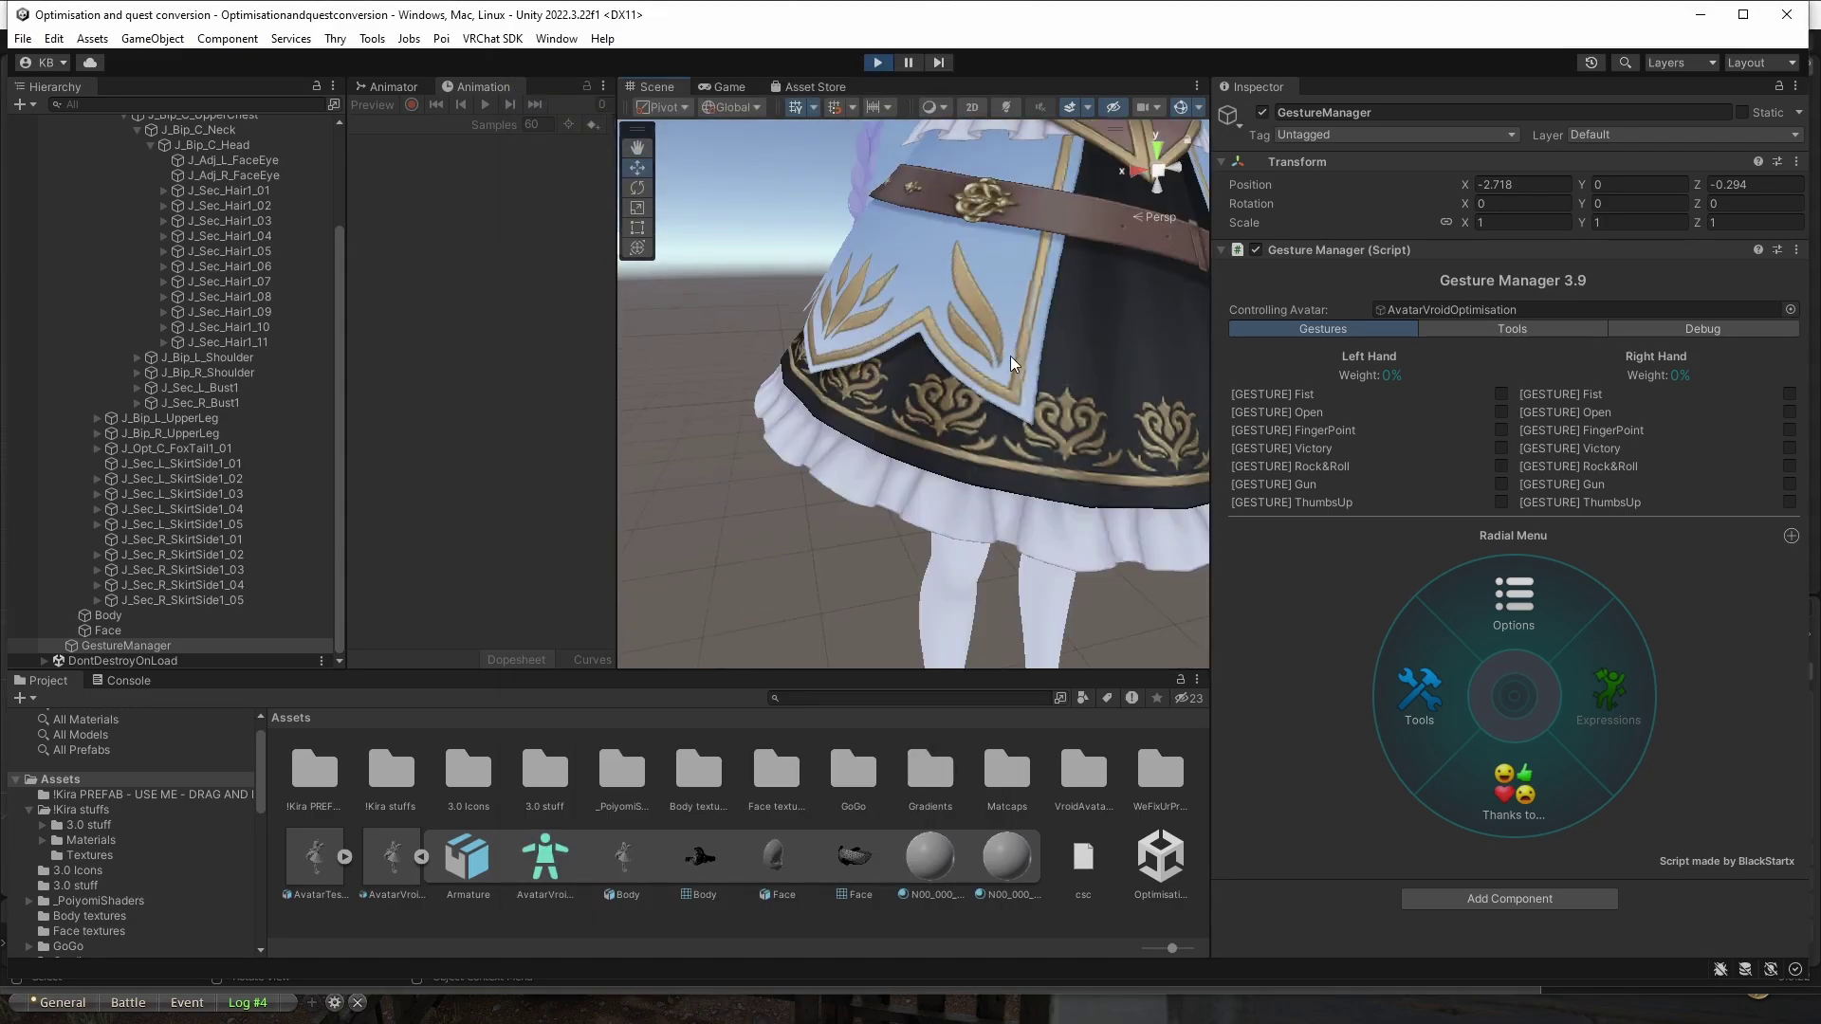
pyautogui.scroll(-2, 979, 372)
pyautogui.moveTo(979, 372); pyautogui.dragTo(954, 471, button='middle')
pyautogui.moveTo(1004, 337); pyautogui.dragTo(993, 401, button='middle')
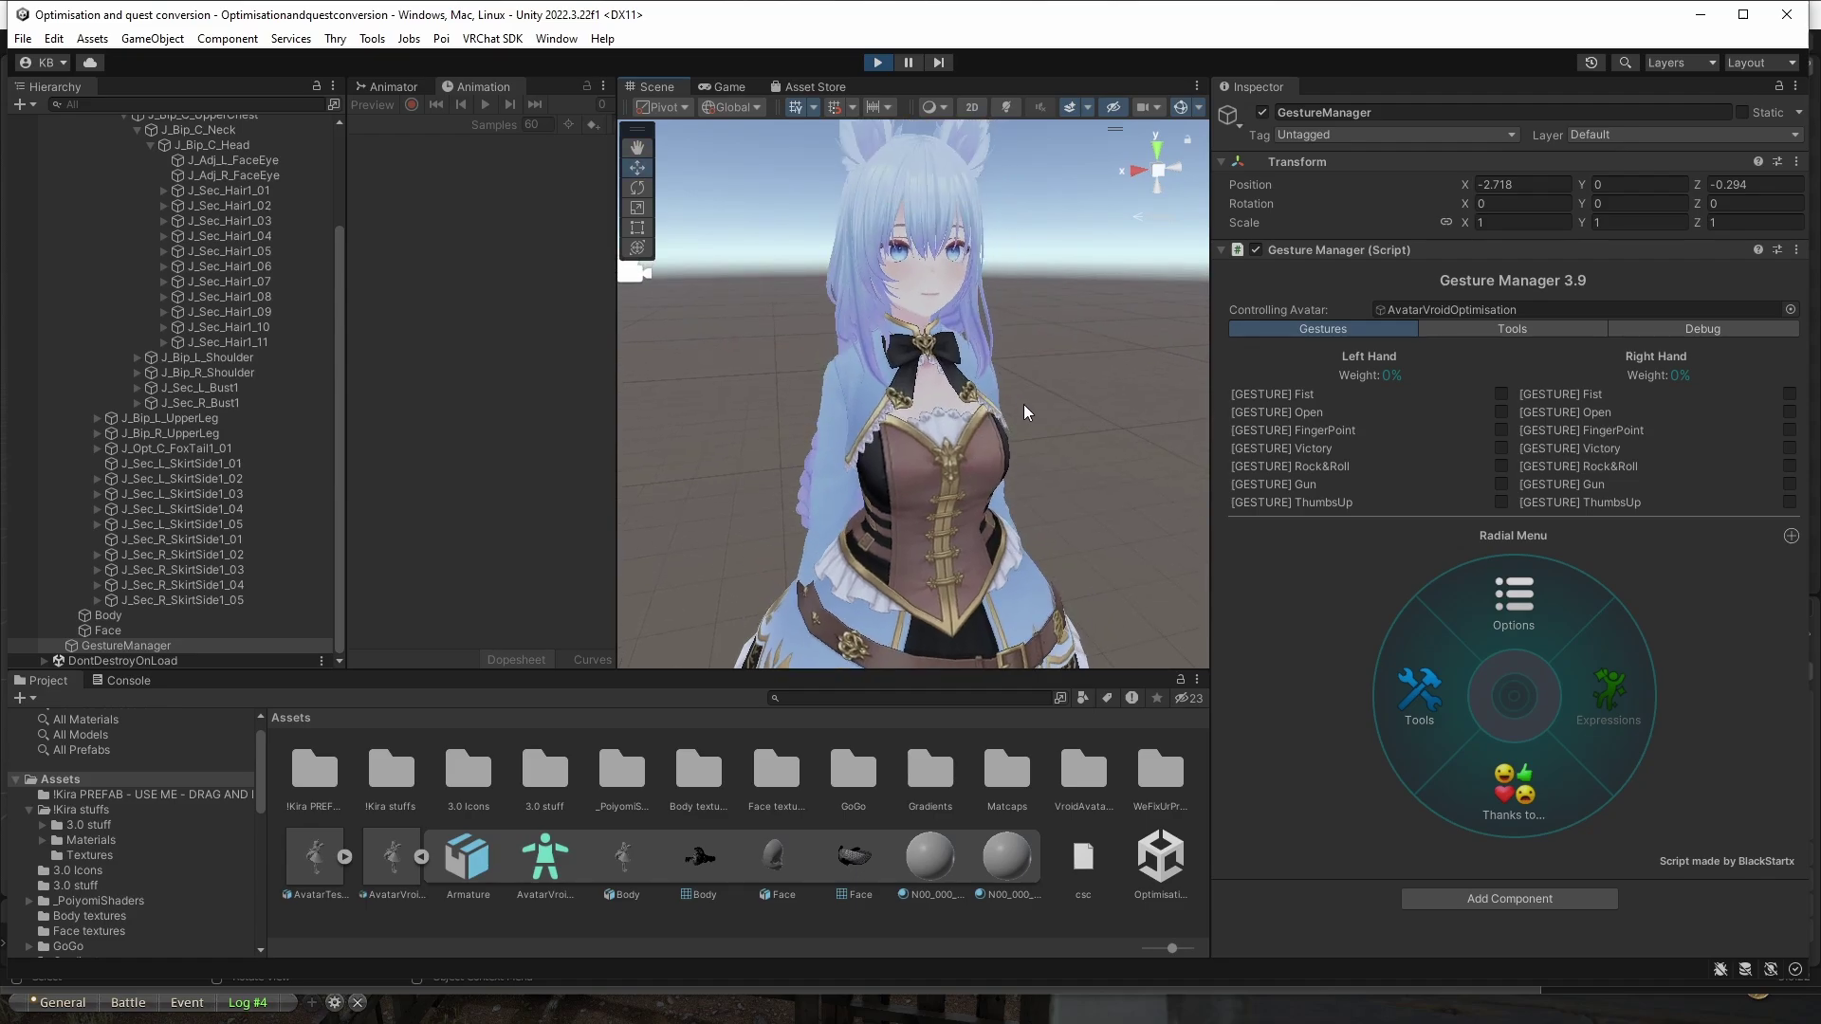
pyautogui.moveTo(1034, 553); pyautogui.dragTo(1048, 524, button='middle')
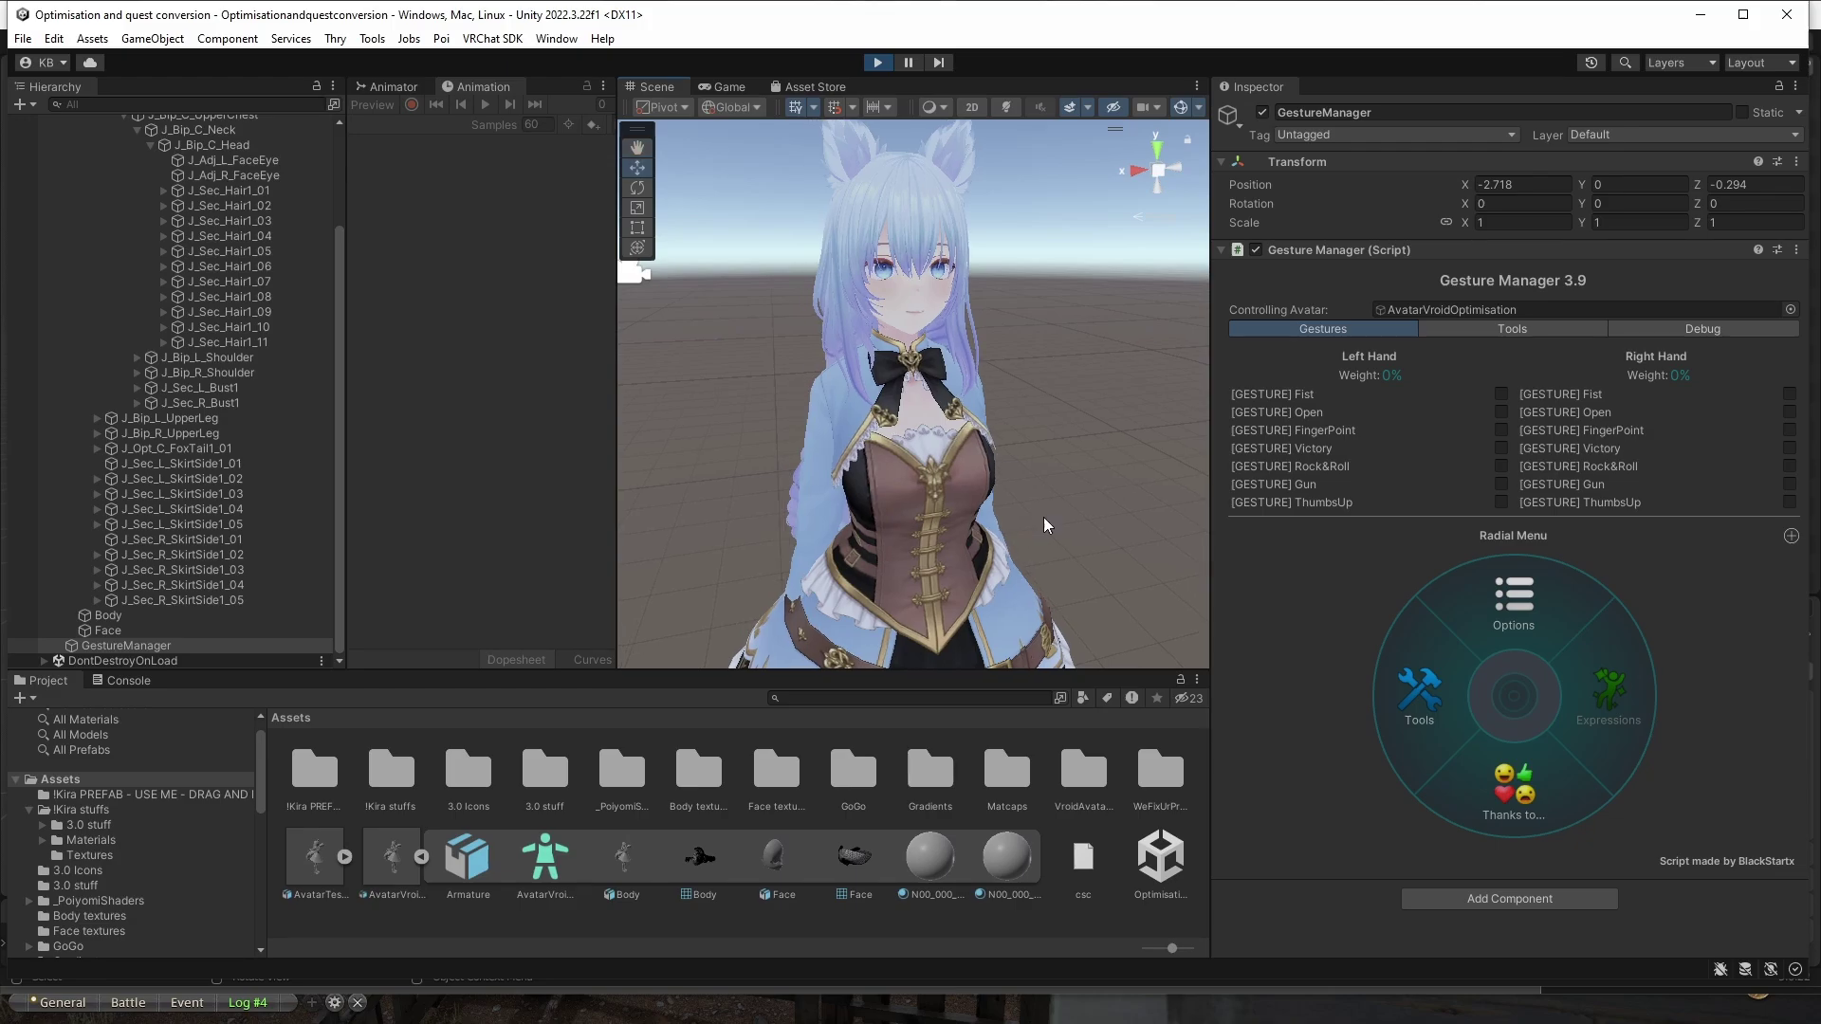